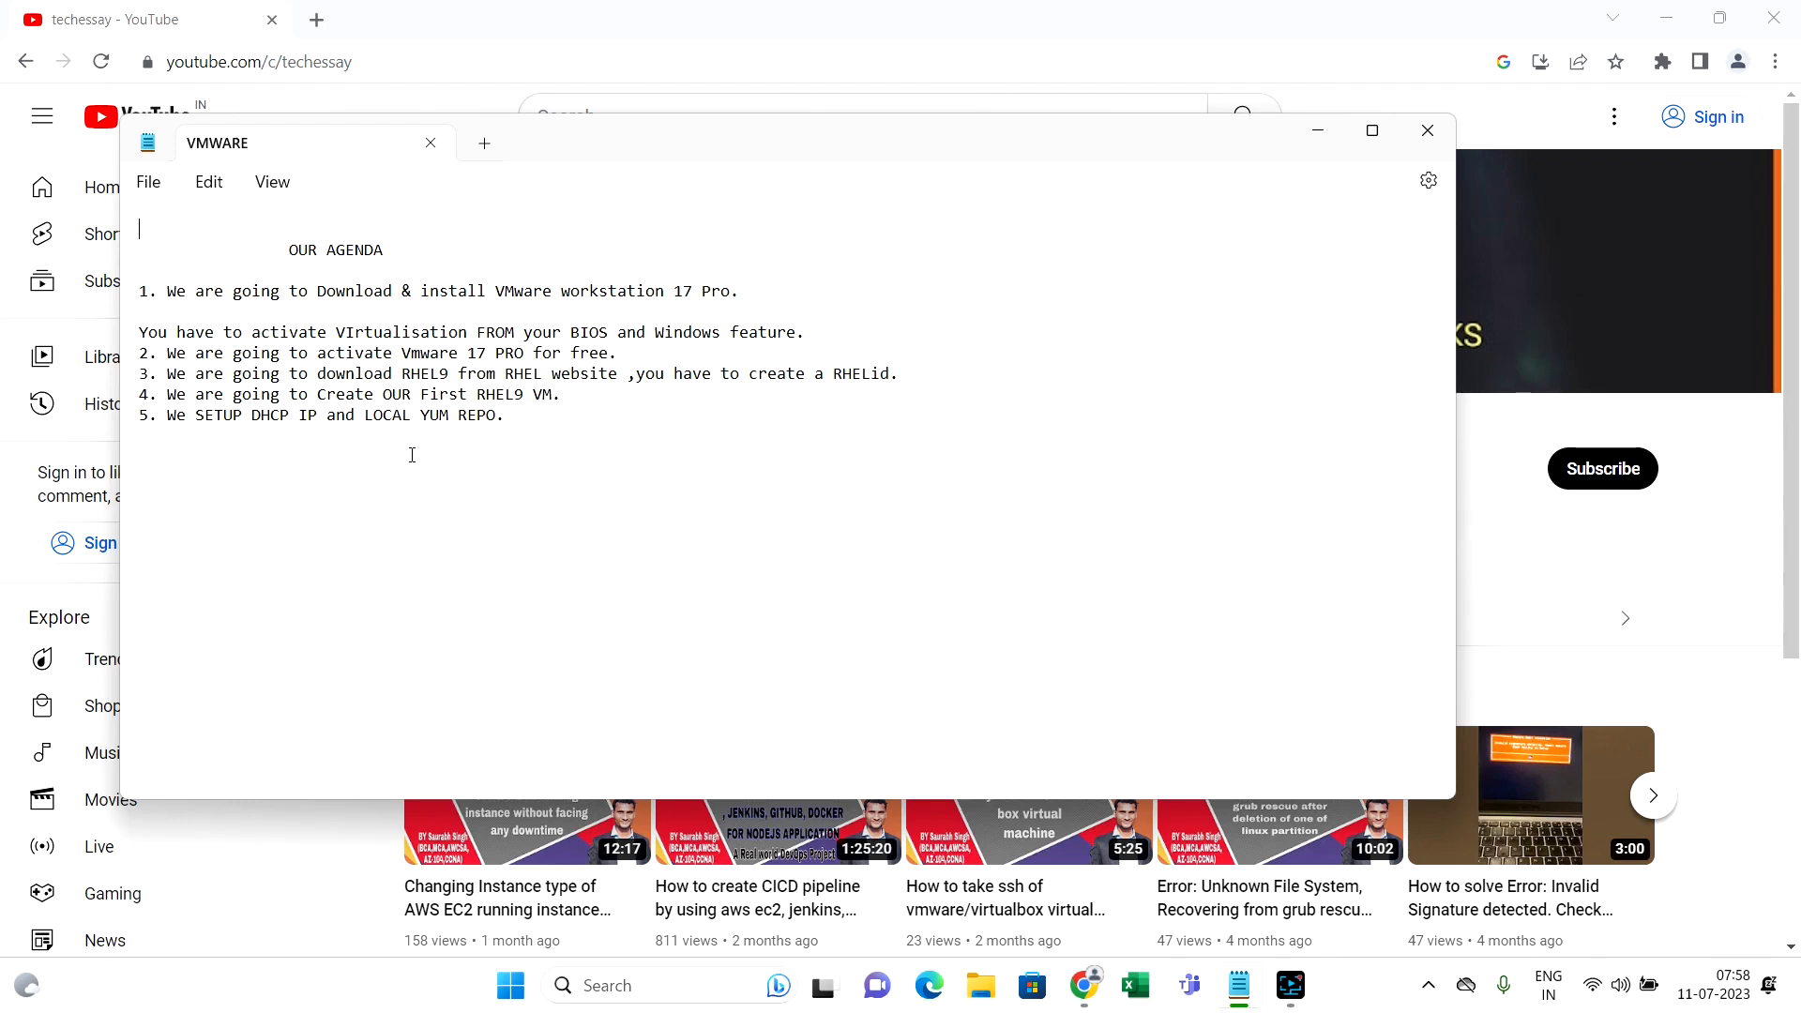
Search the web for 'download vmware workstation 17 pro' in a new Chrome tab
click(1320, 132)
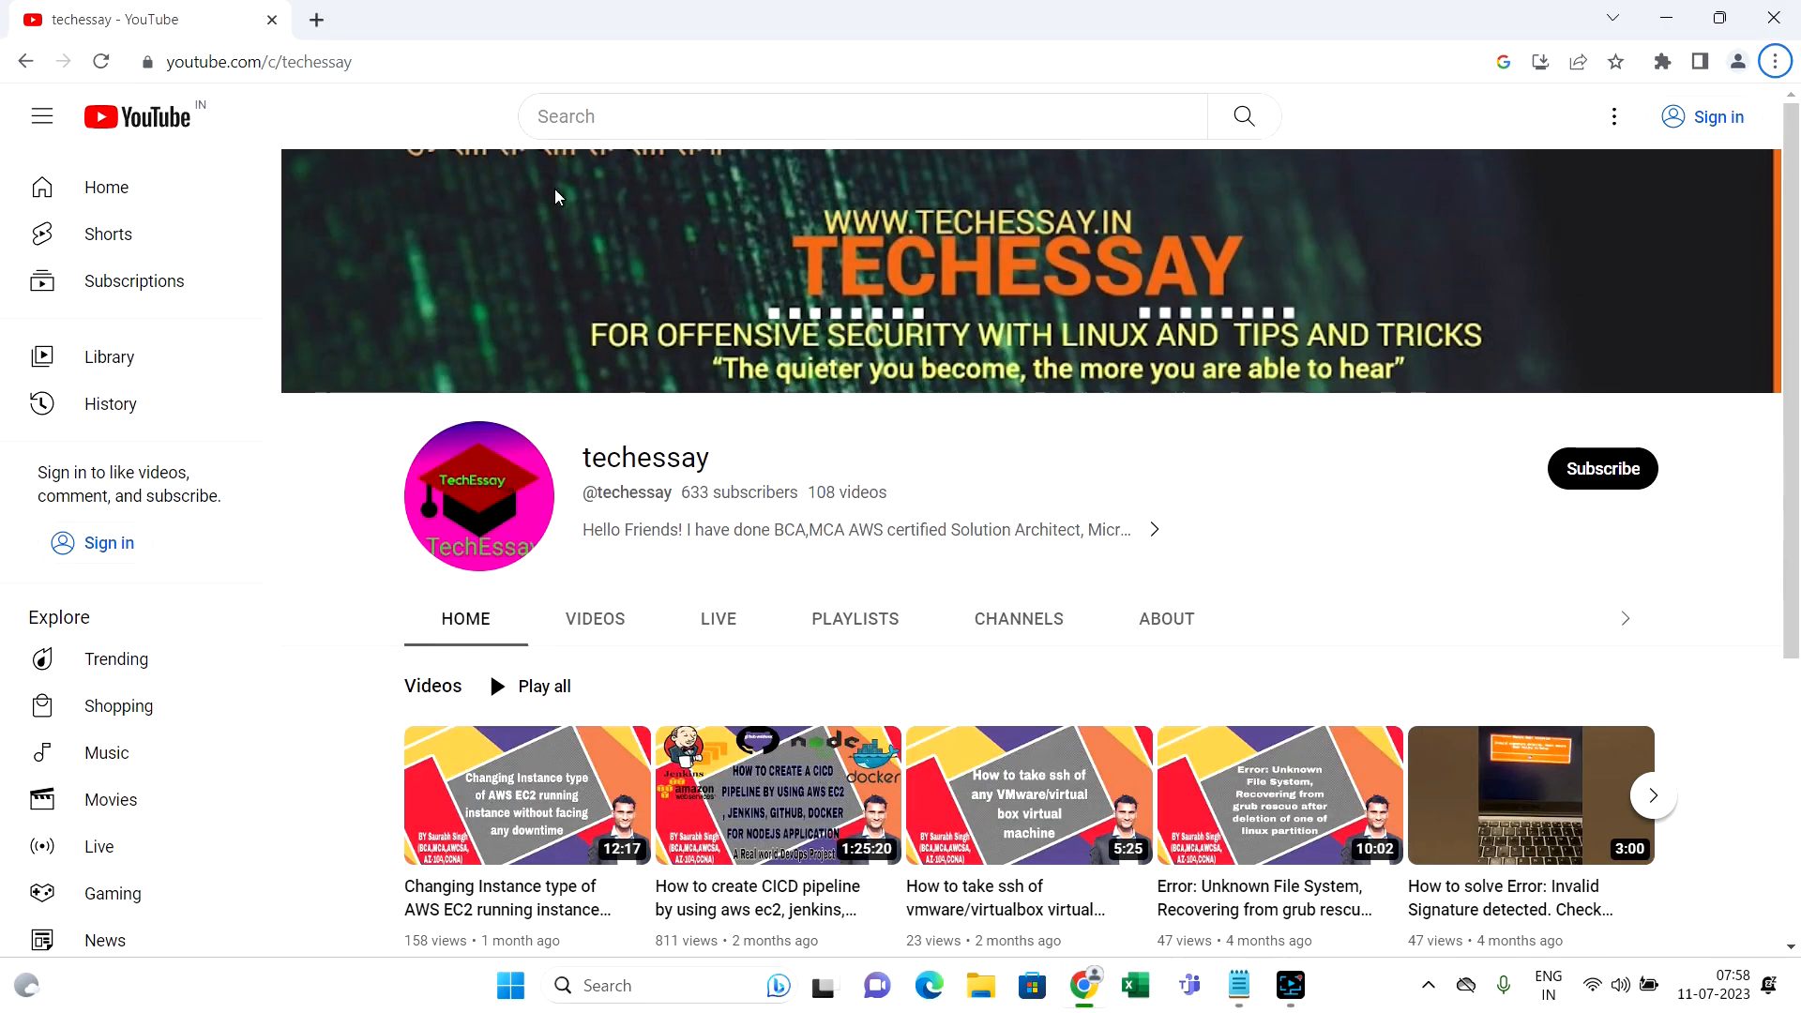
click(316, 19)
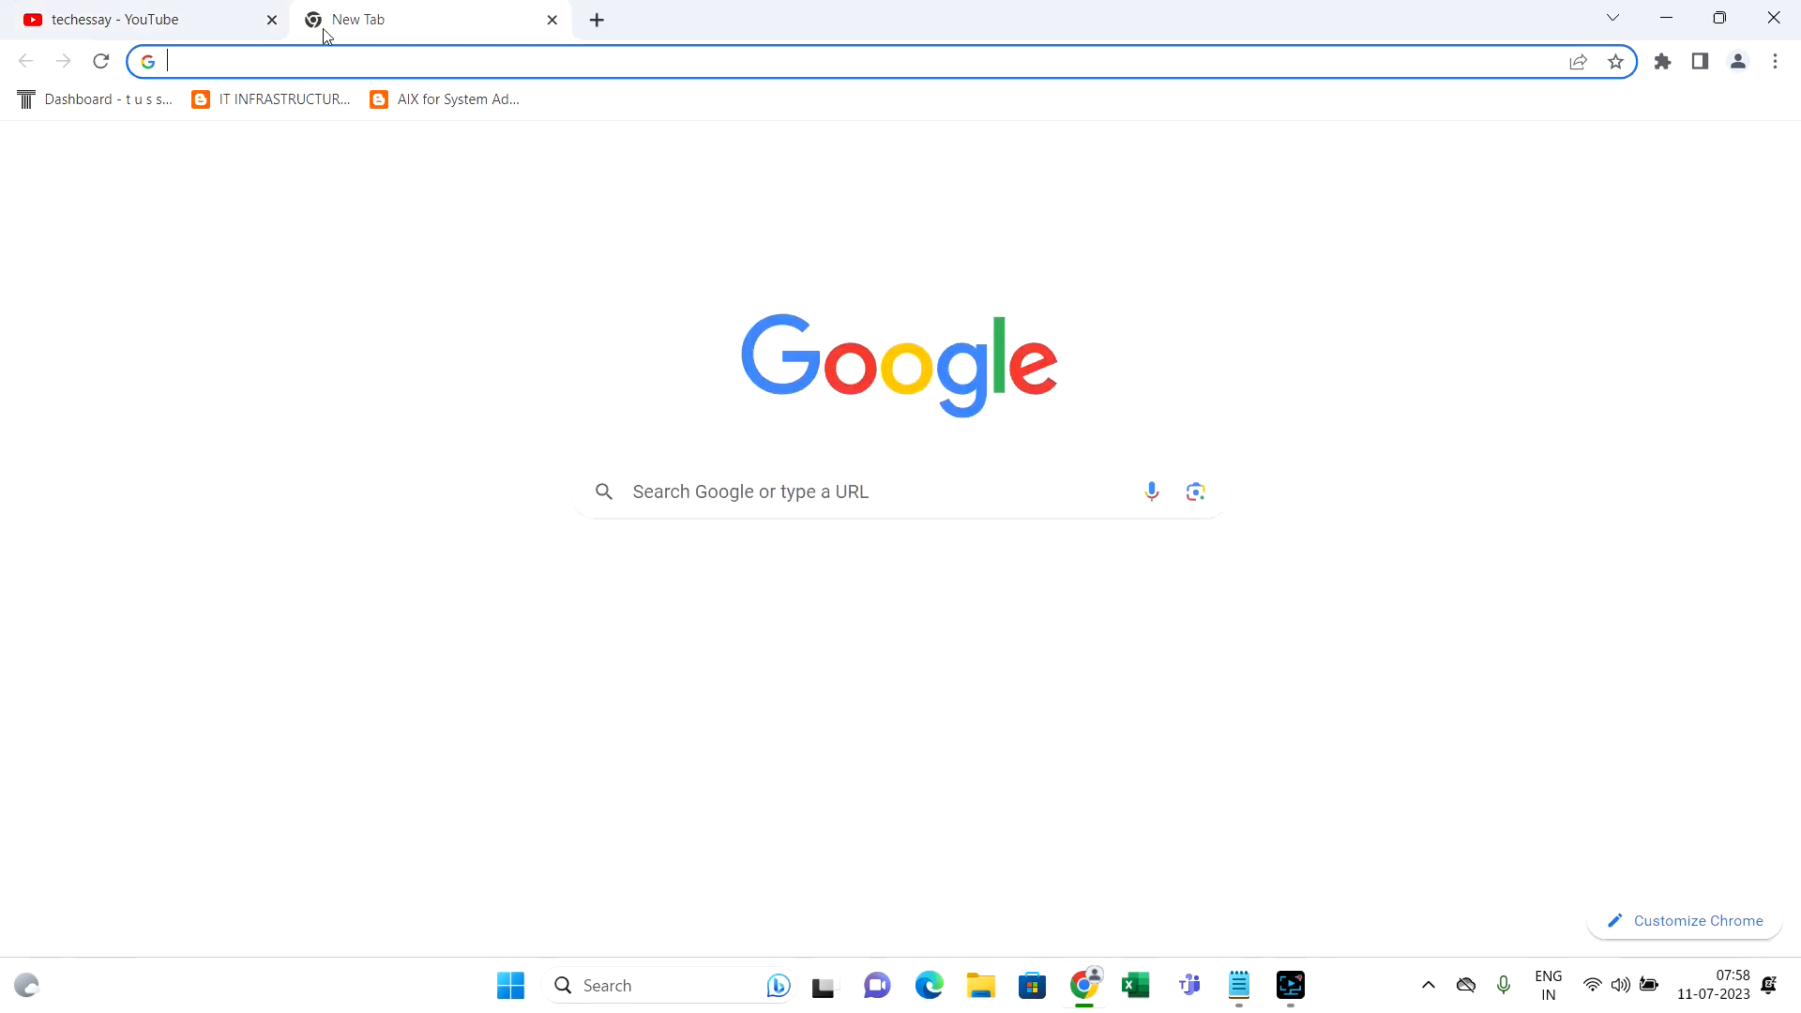
click(341, 62)
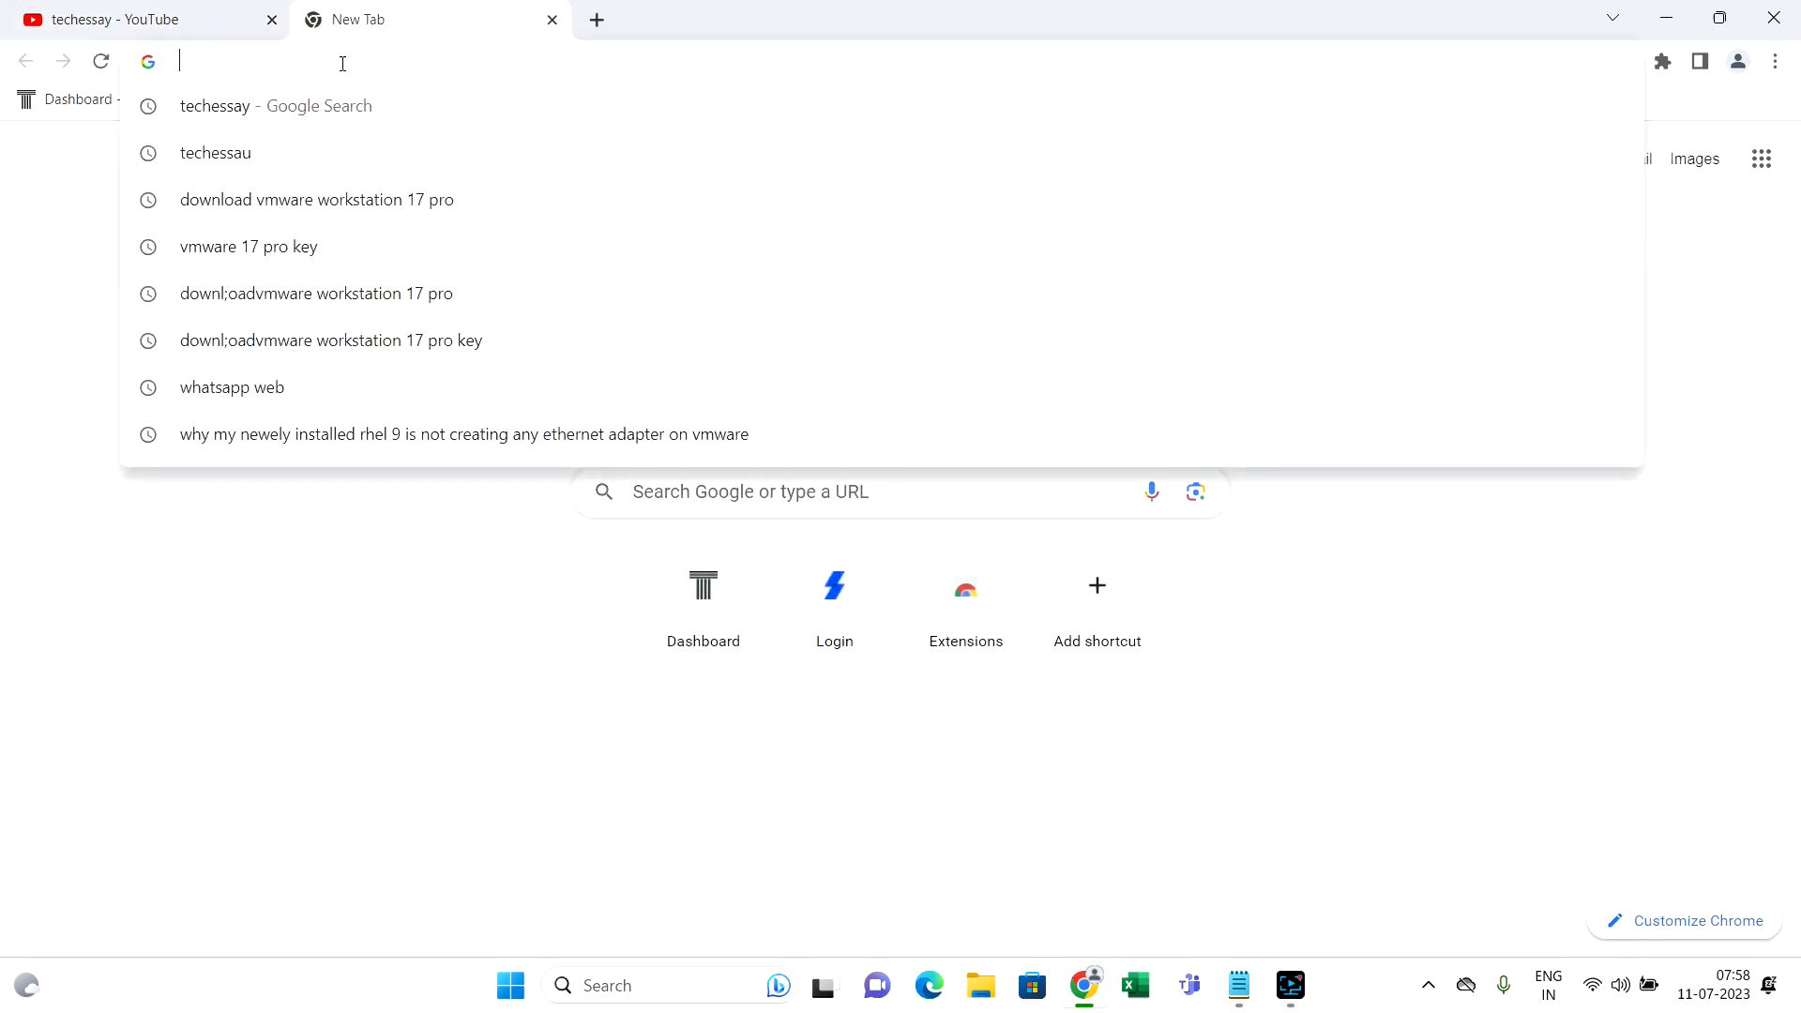
text(download)
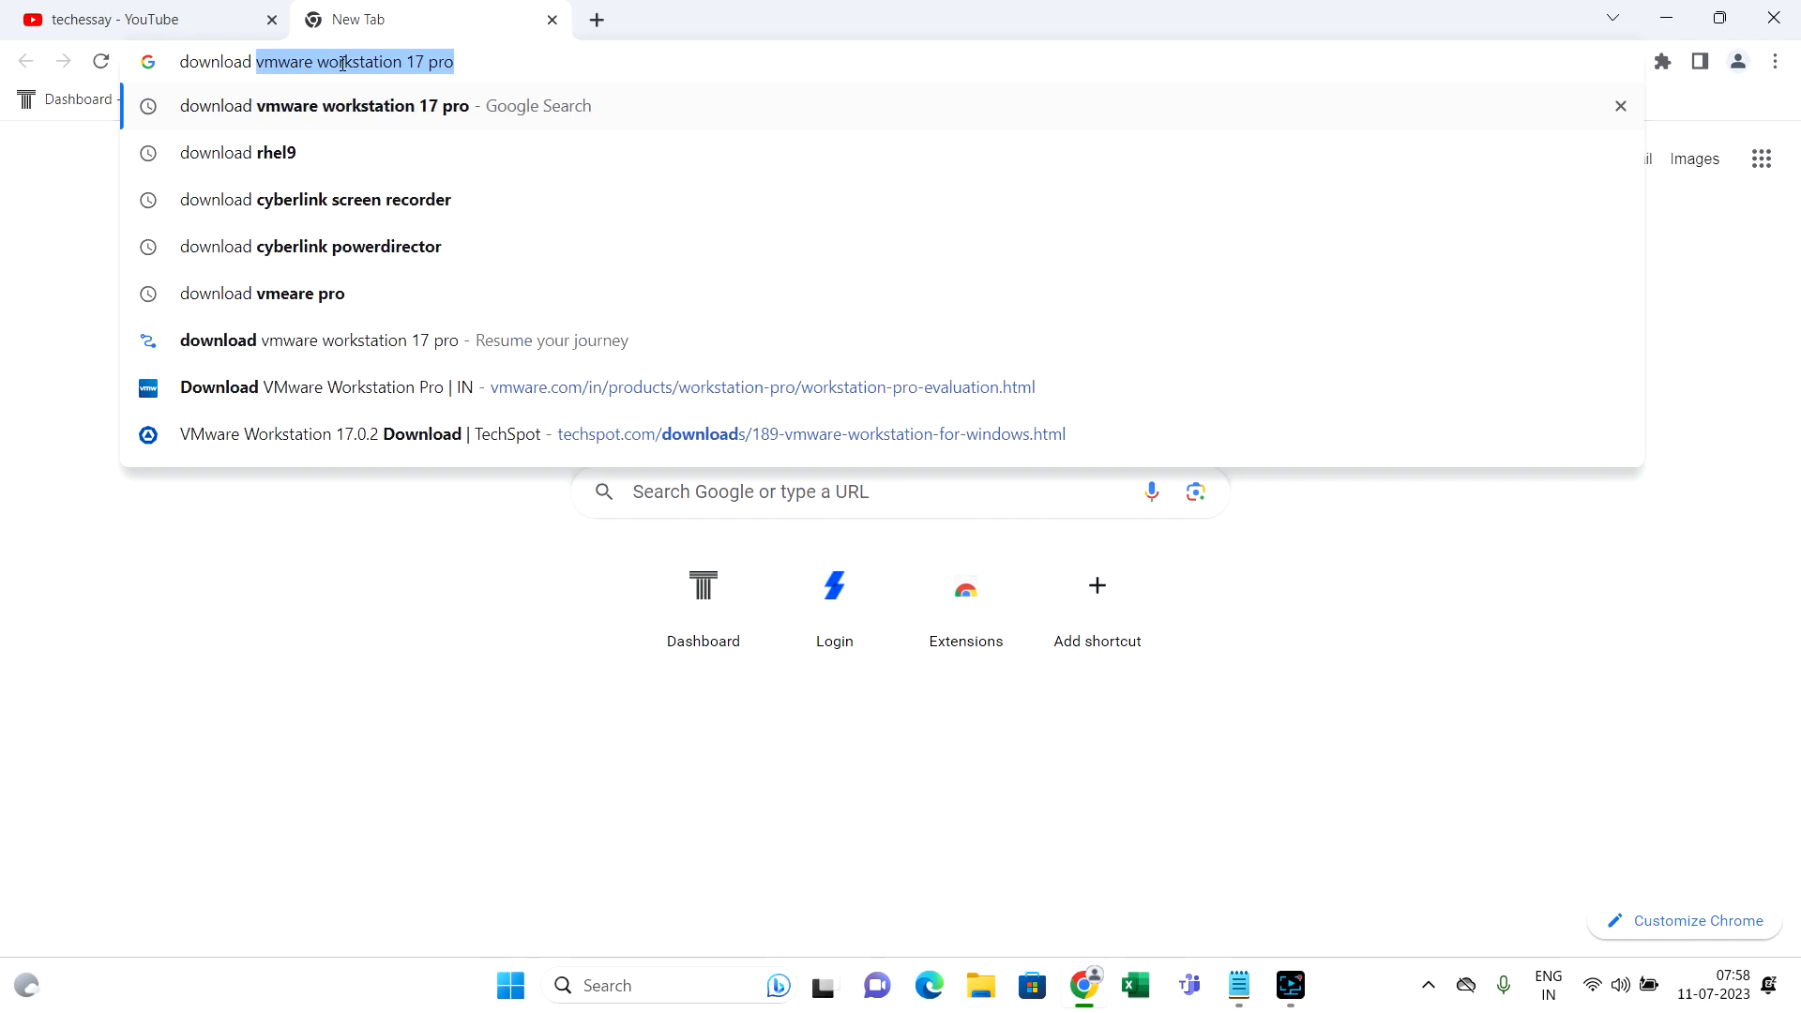
key(Right)
key(Return)
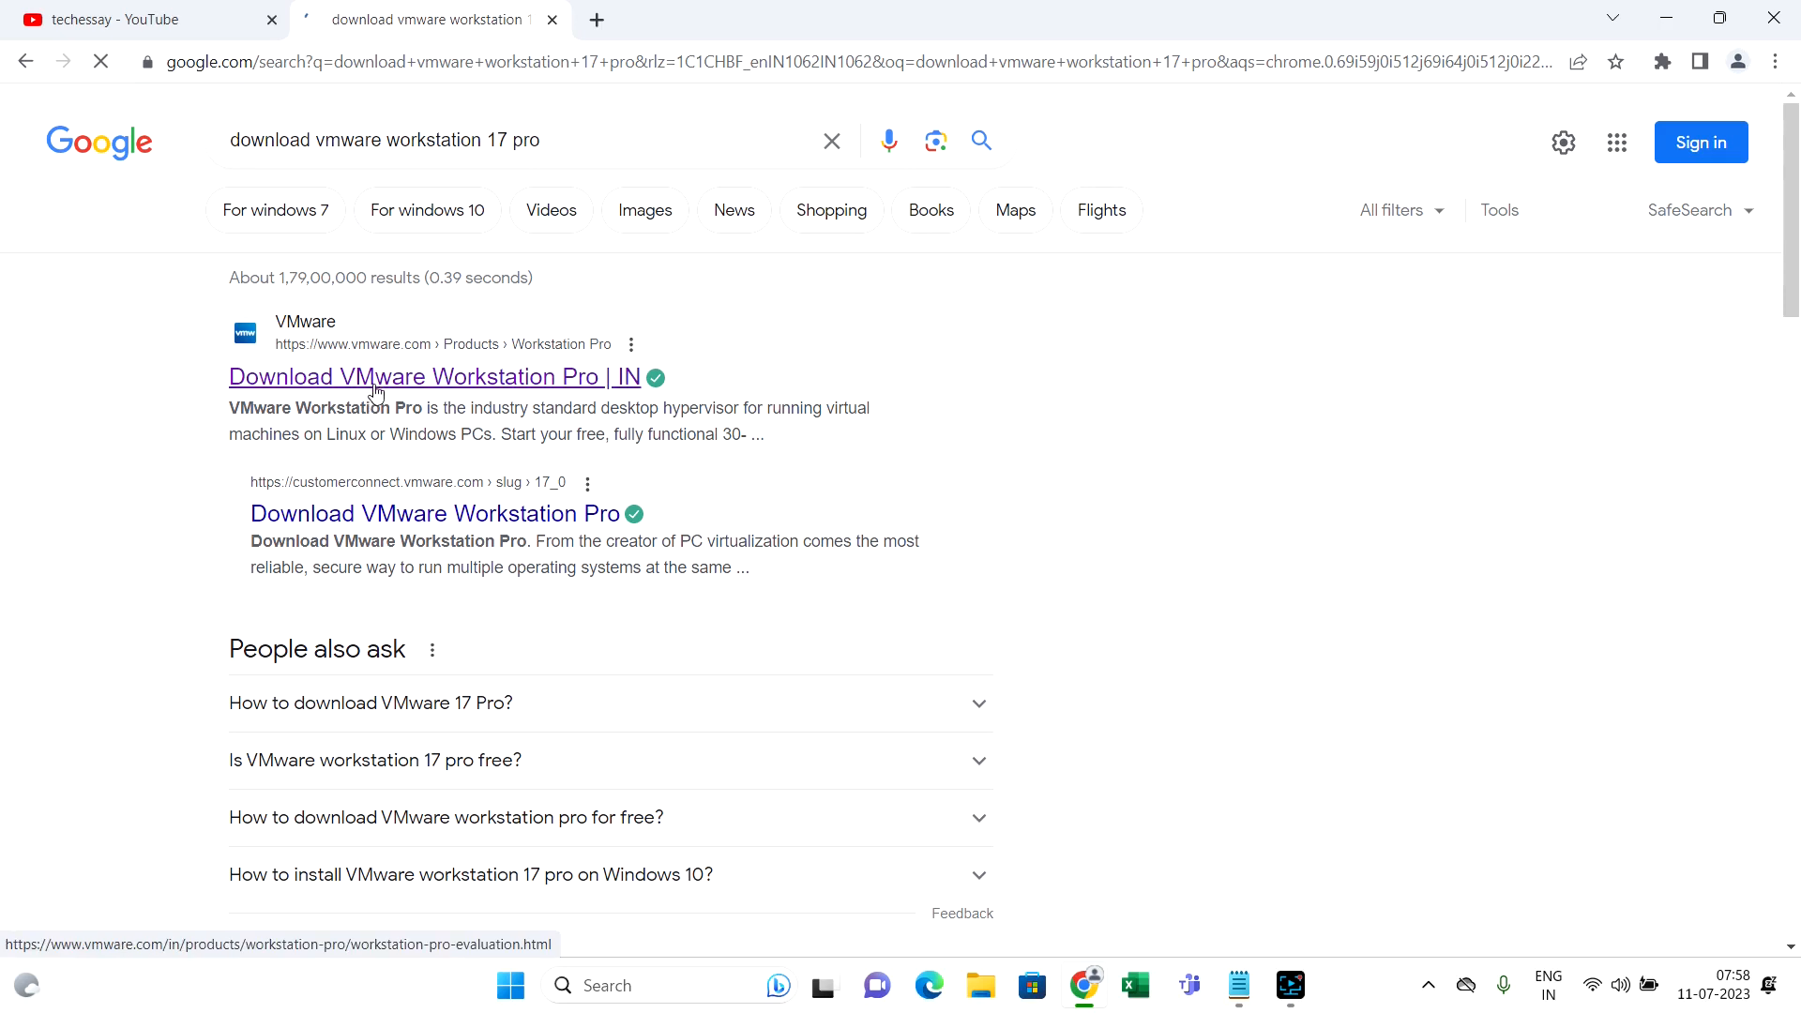
scroll(380, 392, down, 7)
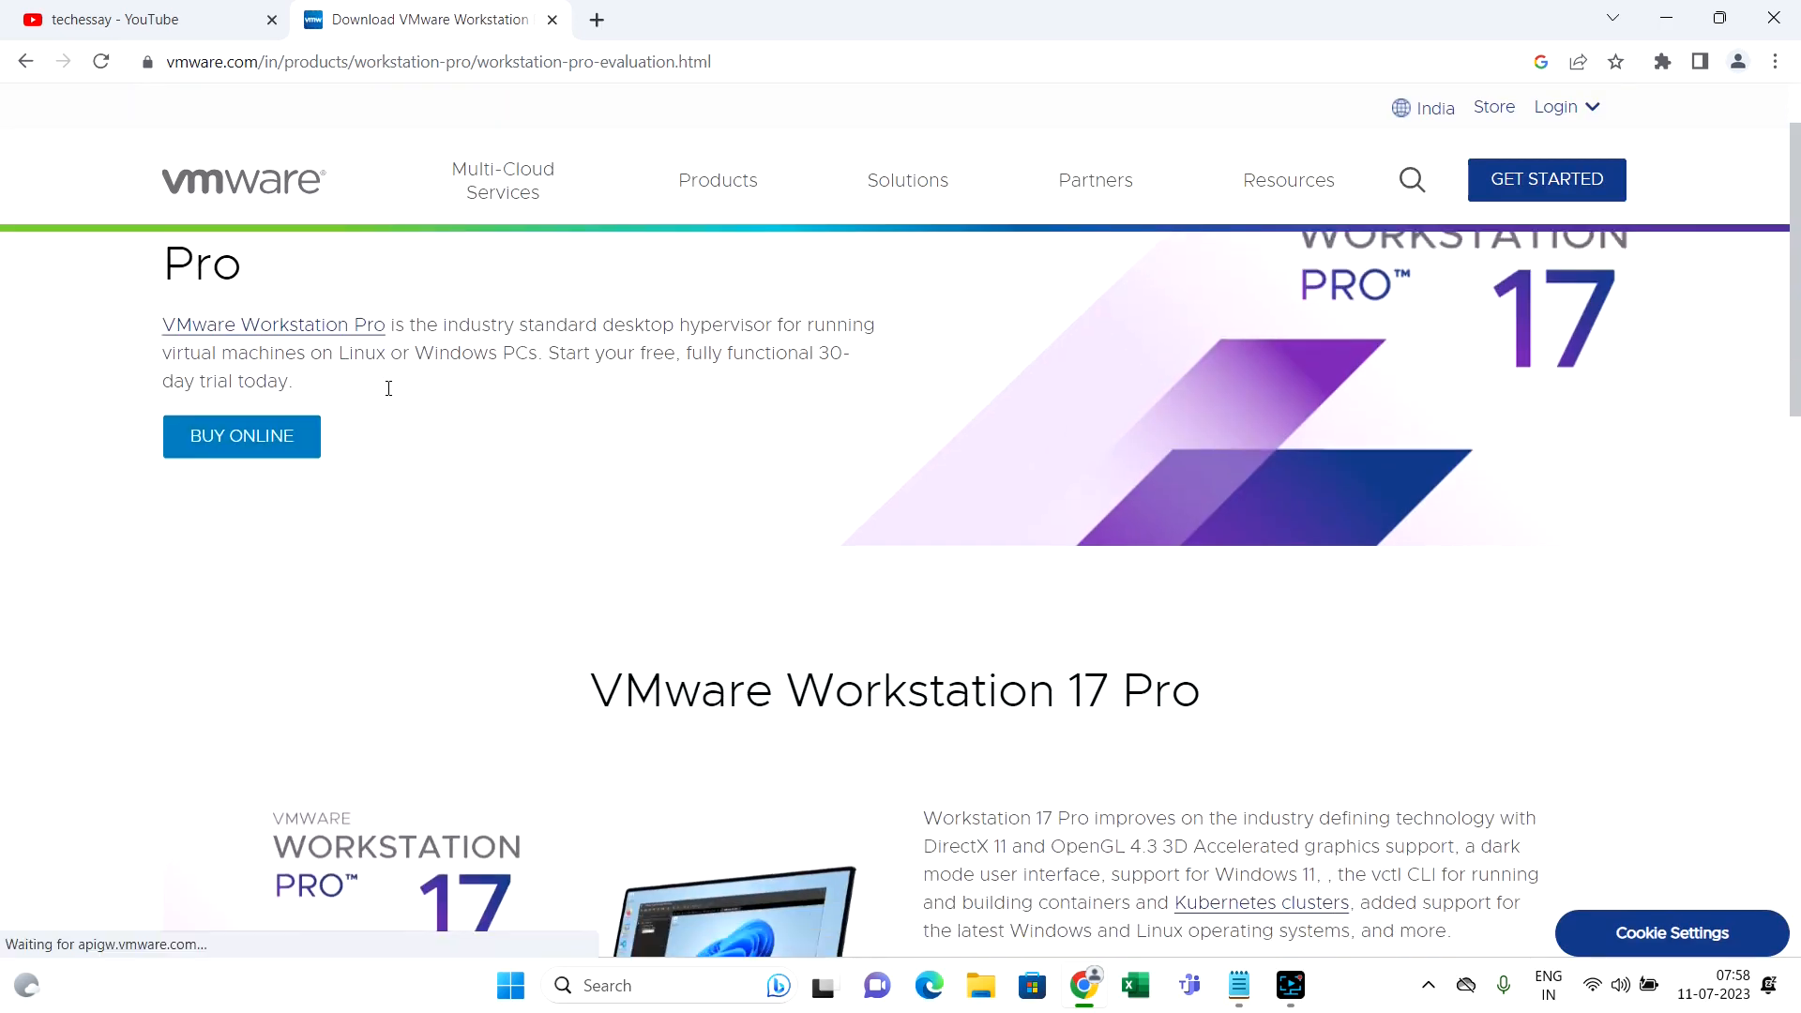
scroll(387, 392, down, 6)
scroll(386, 392, up, 5)
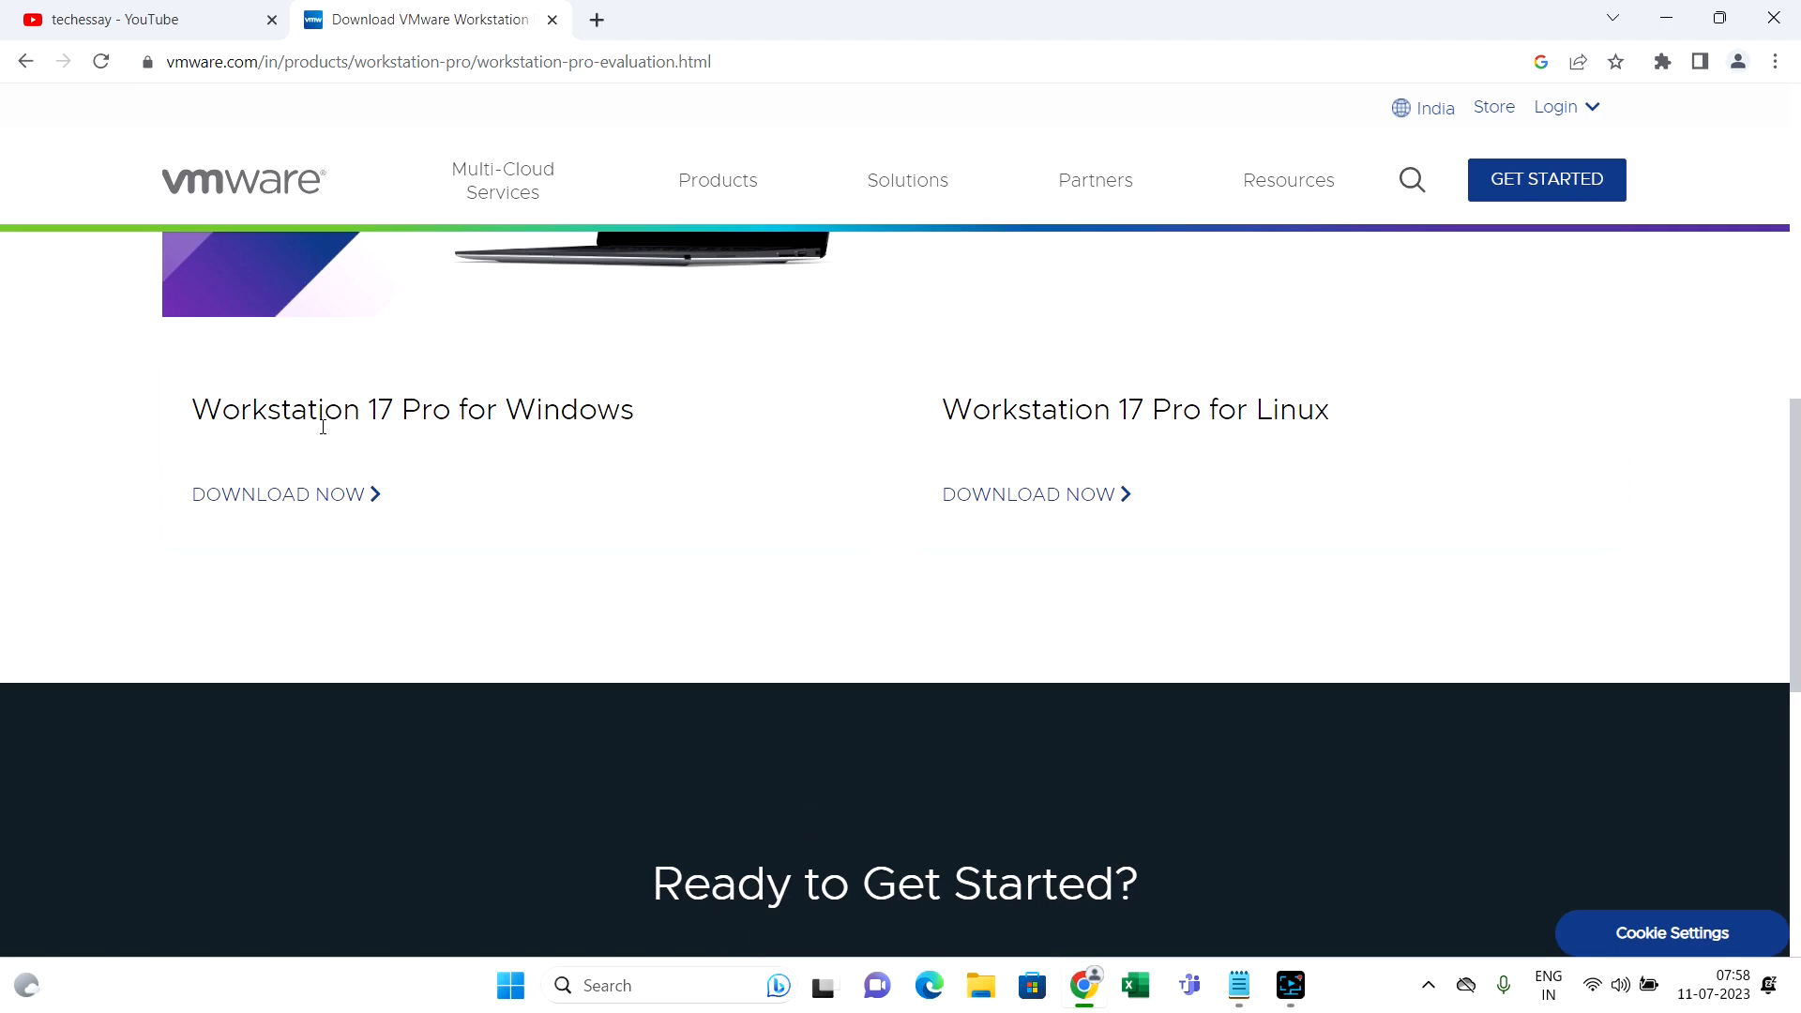
Start the Workstation 17 Pro for Windows download, pause it at 61.5/608 MB, and minimize Chrome
click(323, 513)
click(119, 919)
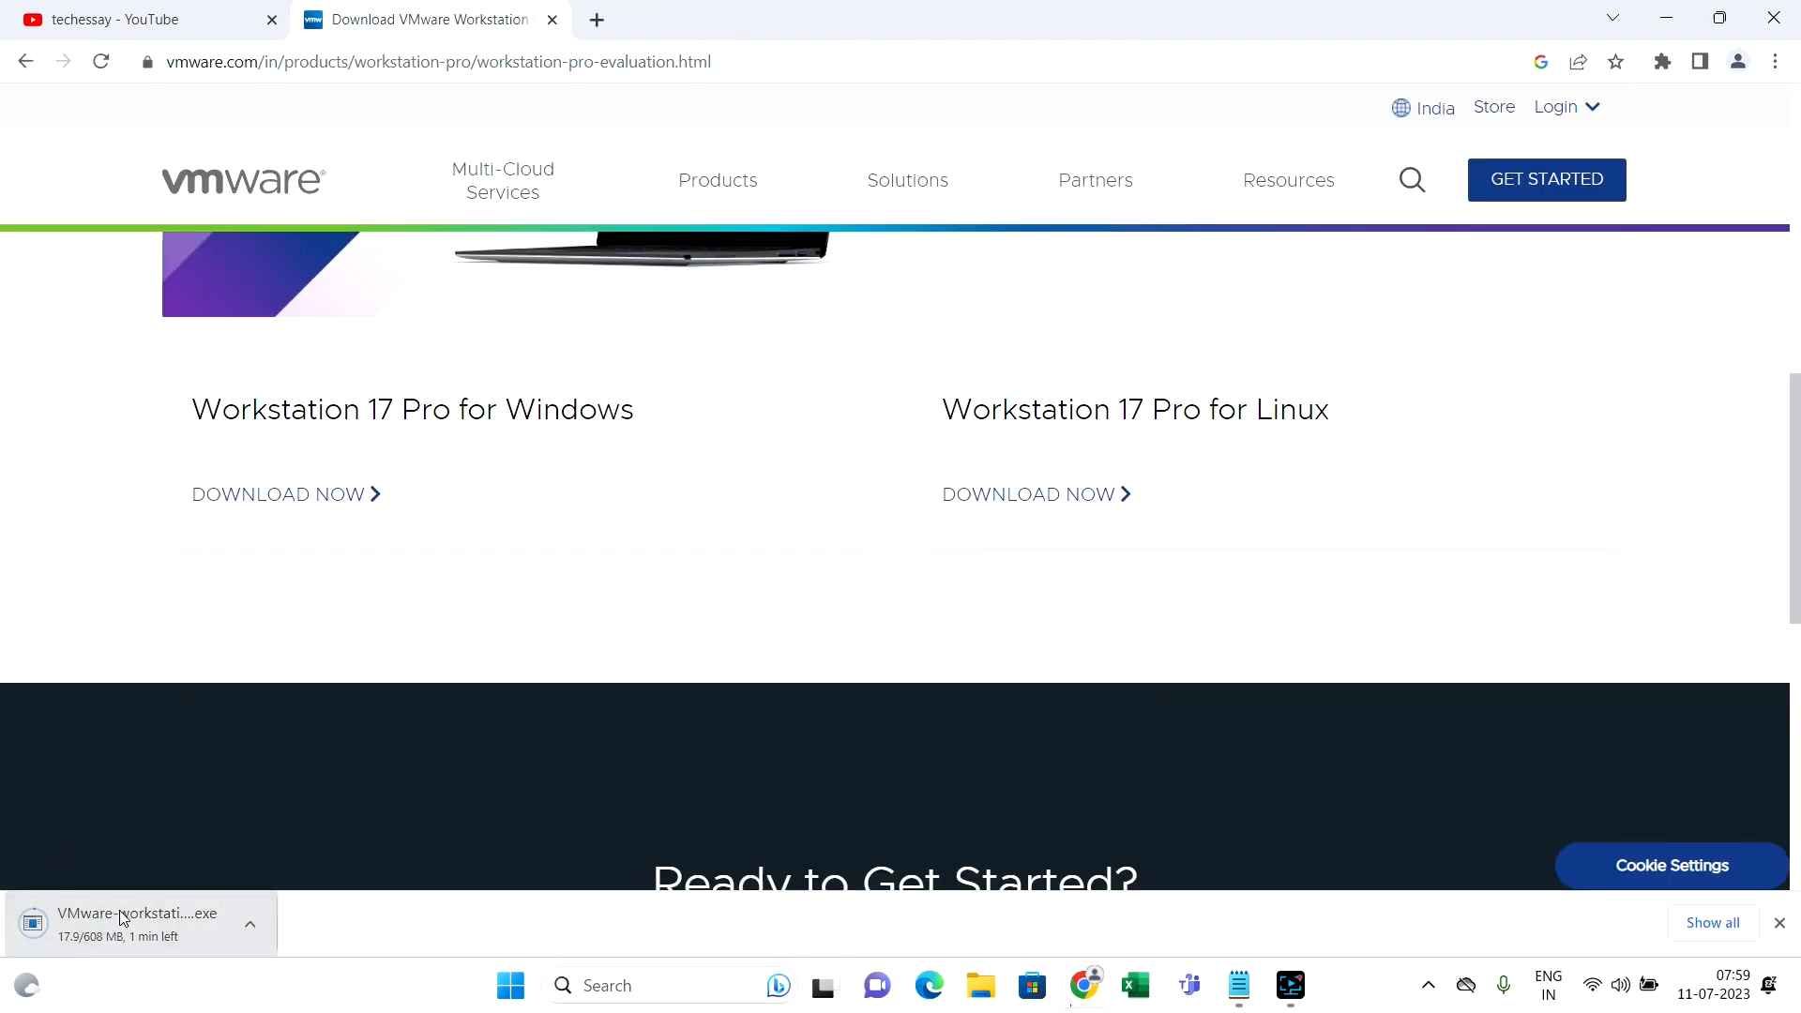
click(249, 924)
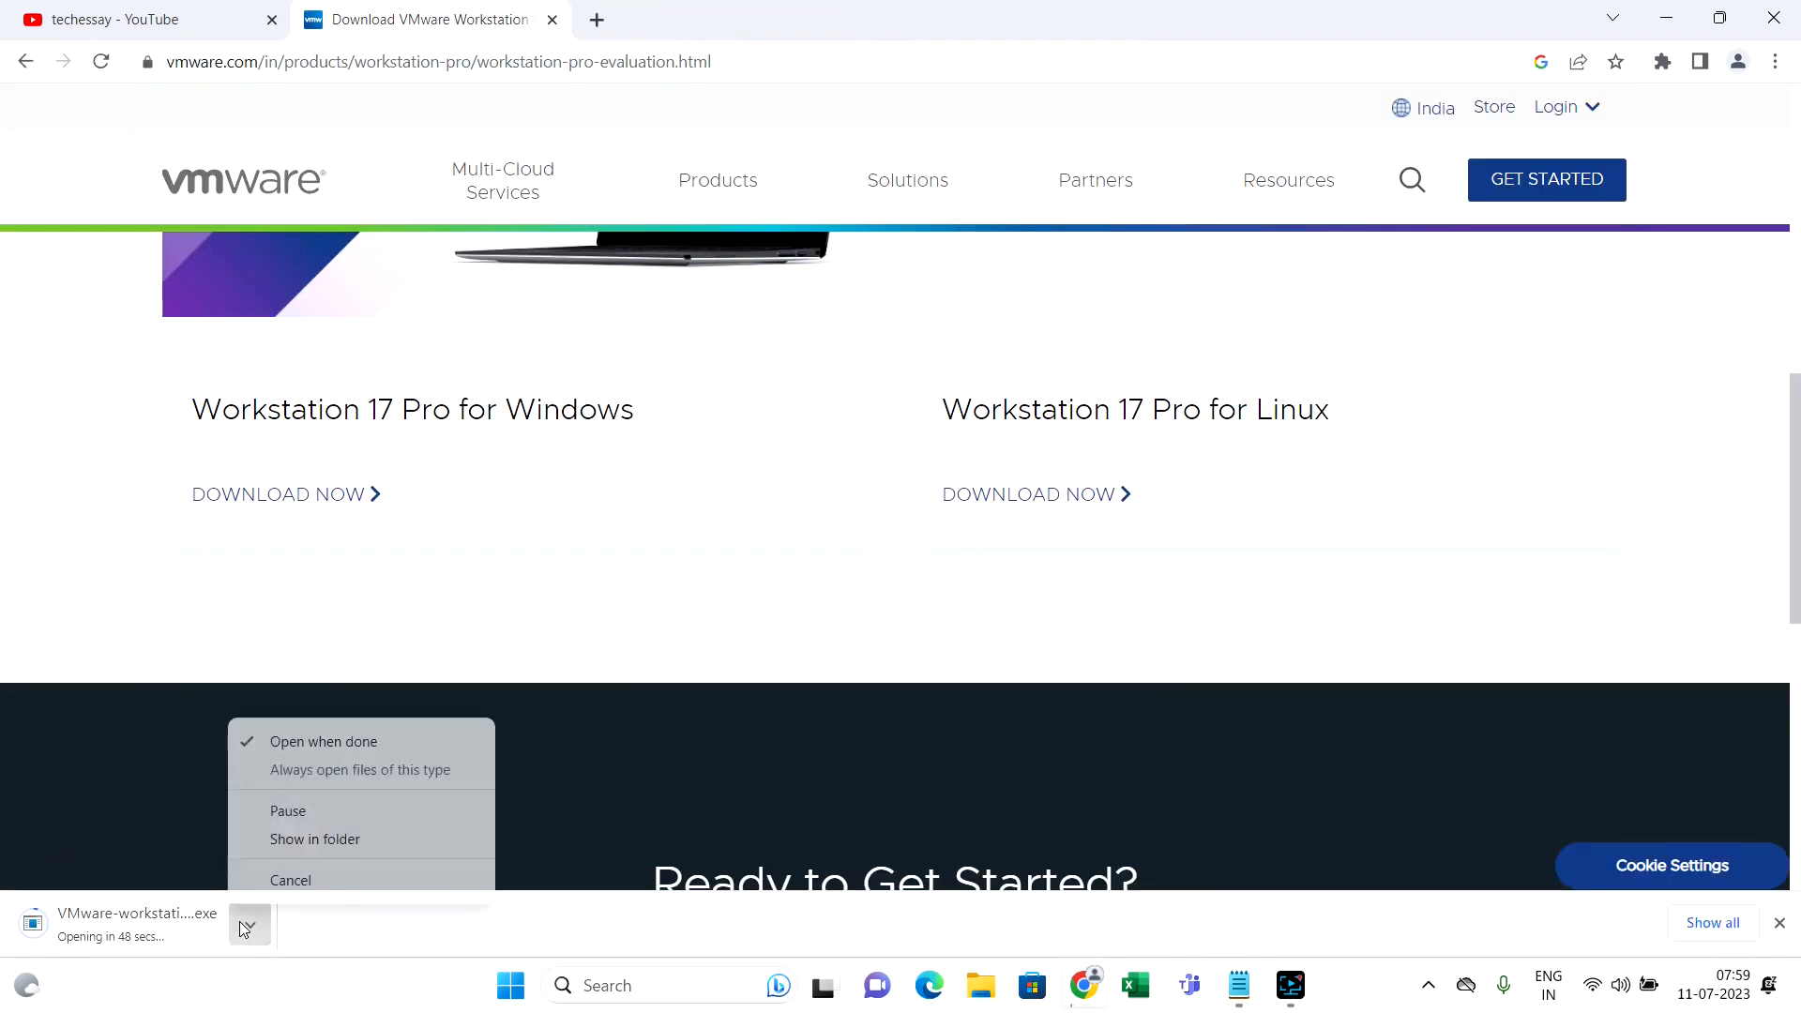
click(319, 811)
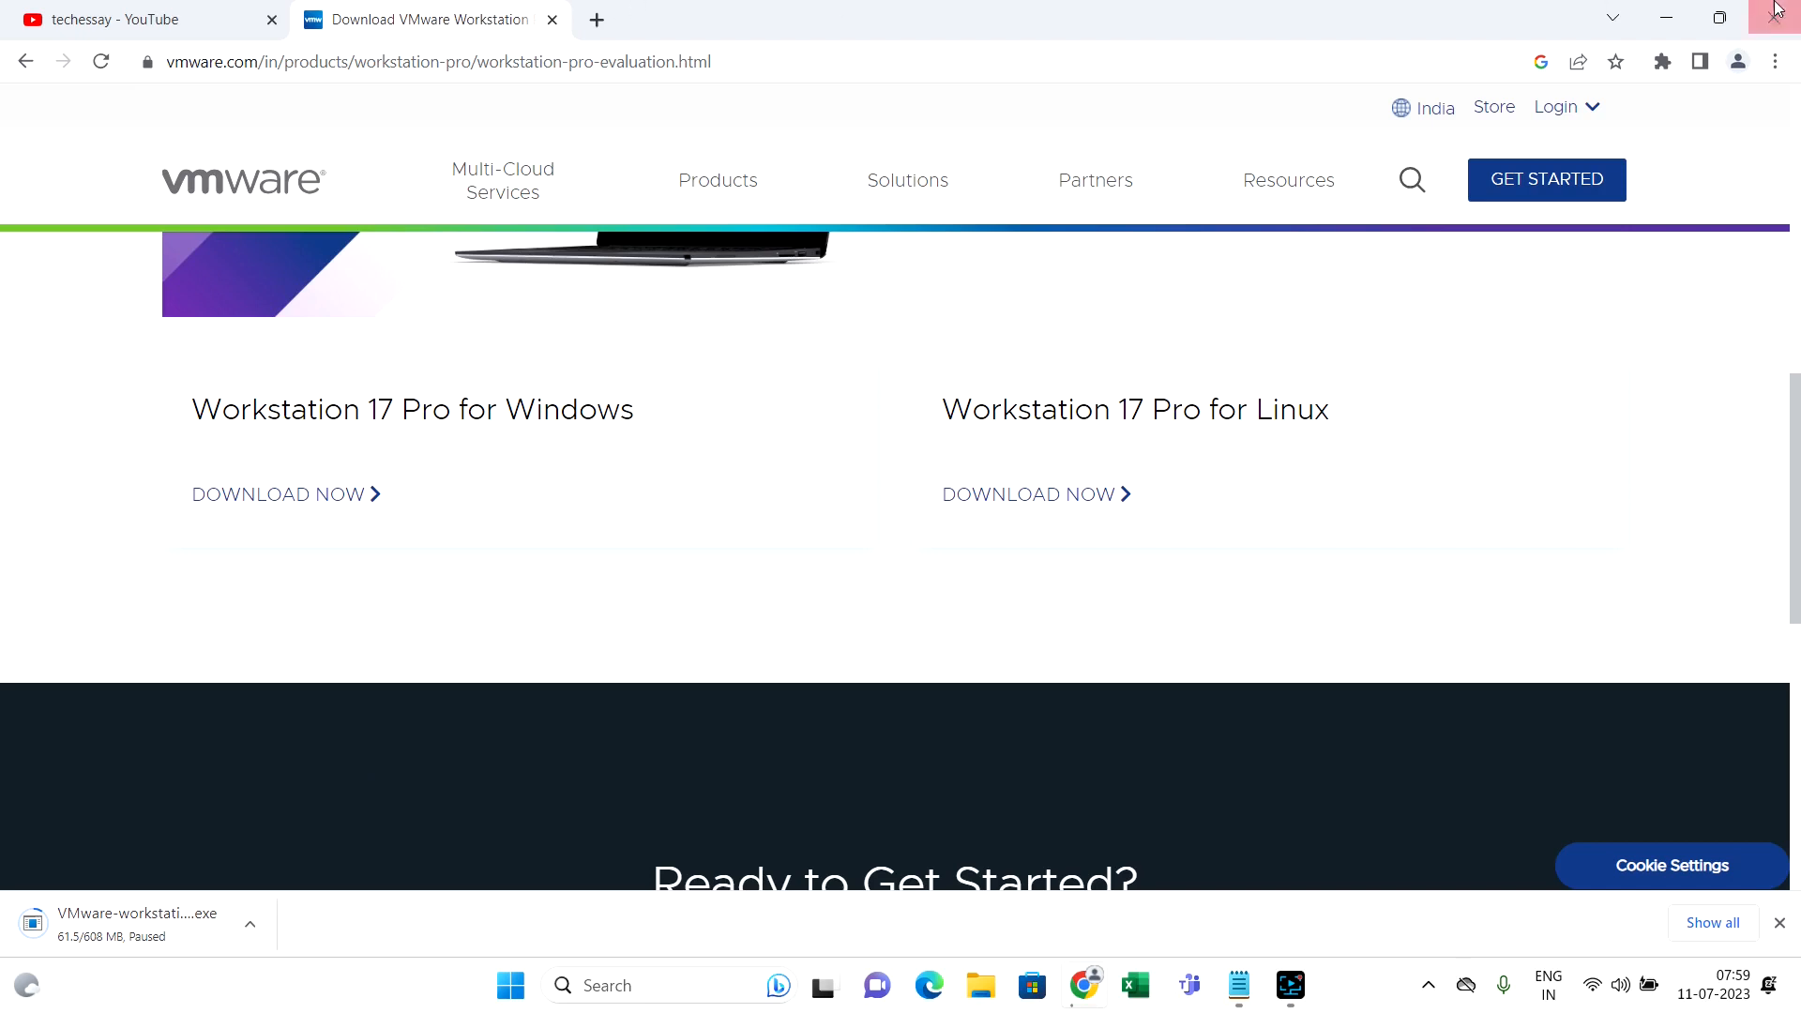
click(1665, 17)
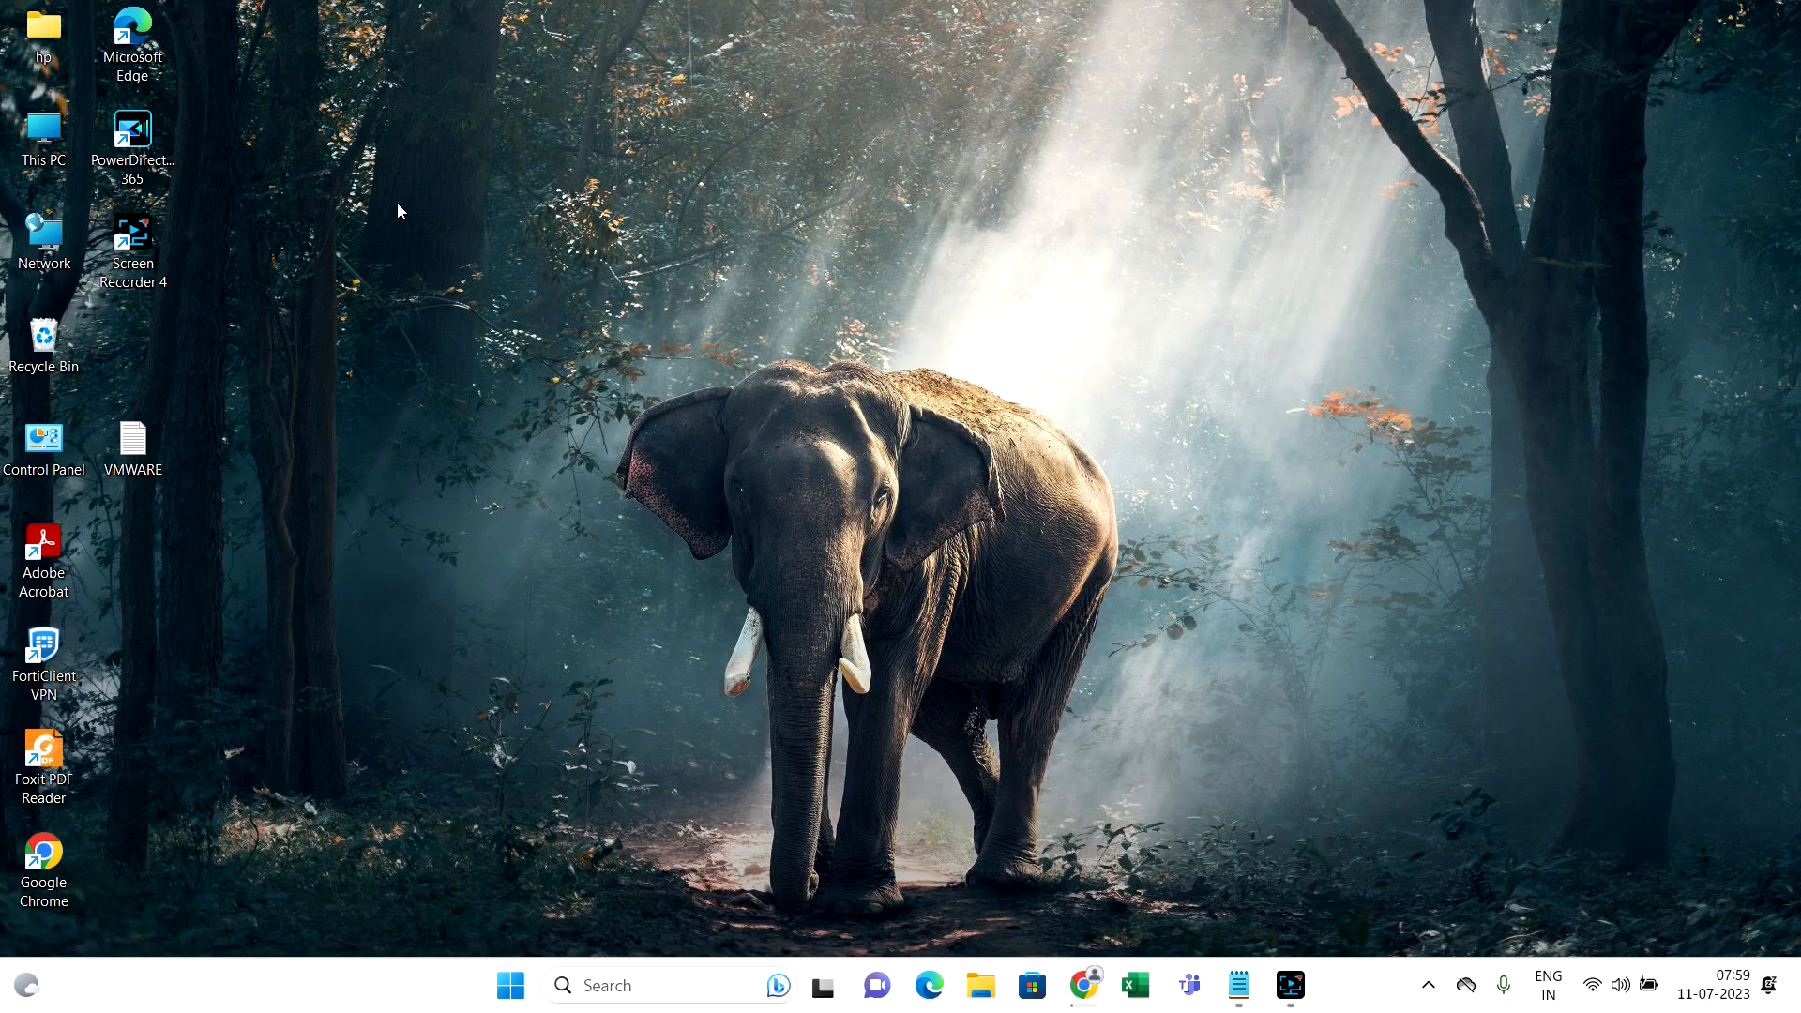
Launch the VMware-workstation-full installer from the Downloads folder in File Explorer
key(super+e)
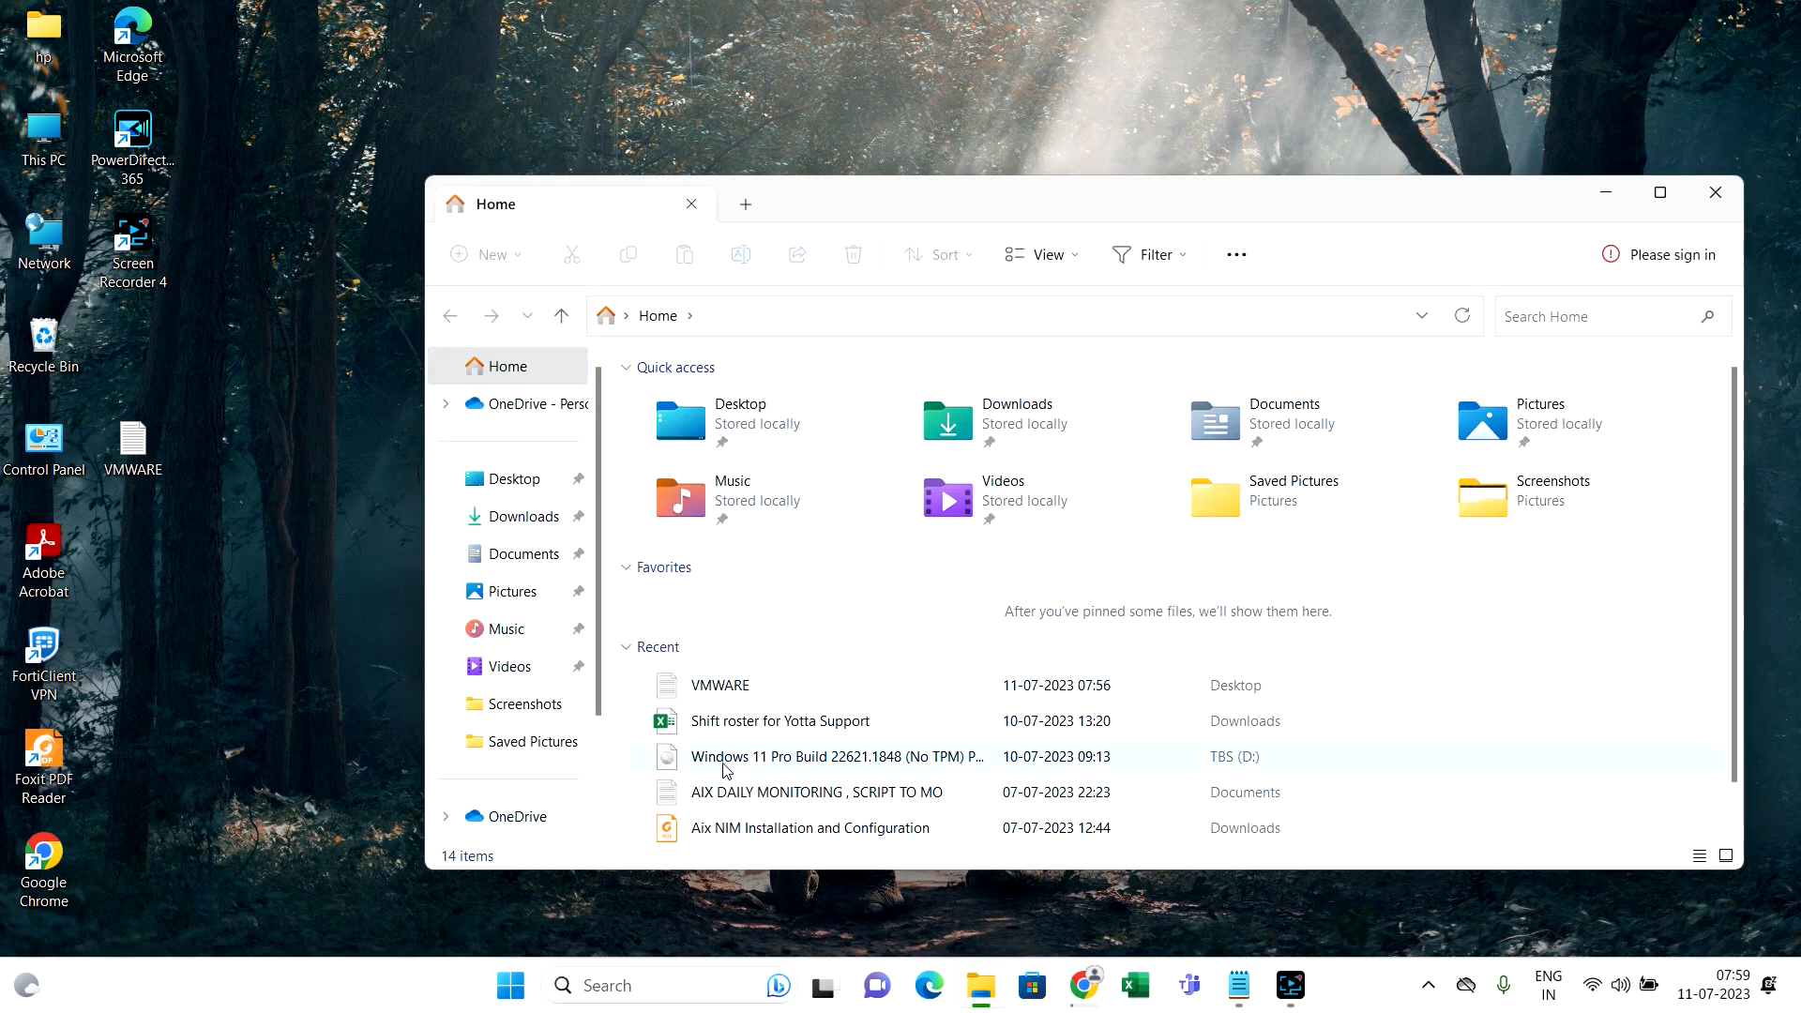
click(543, 518)
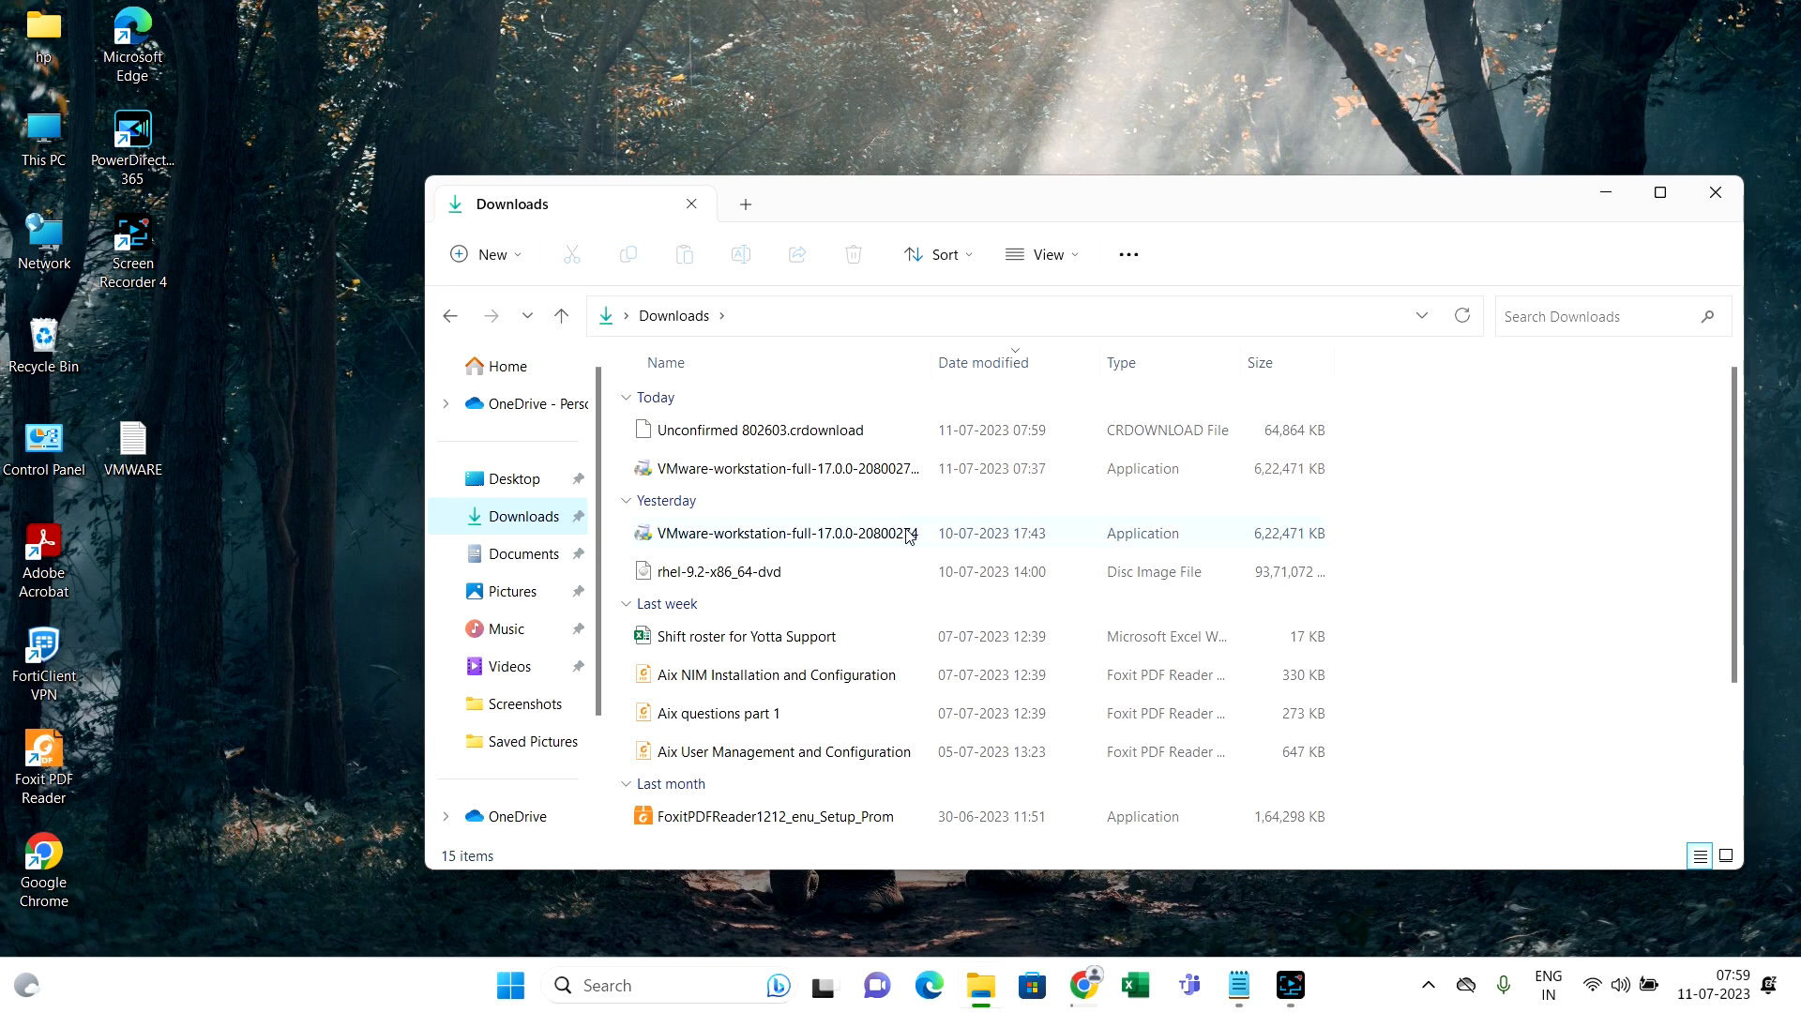
click(890, 477)
double_click(892, 476)
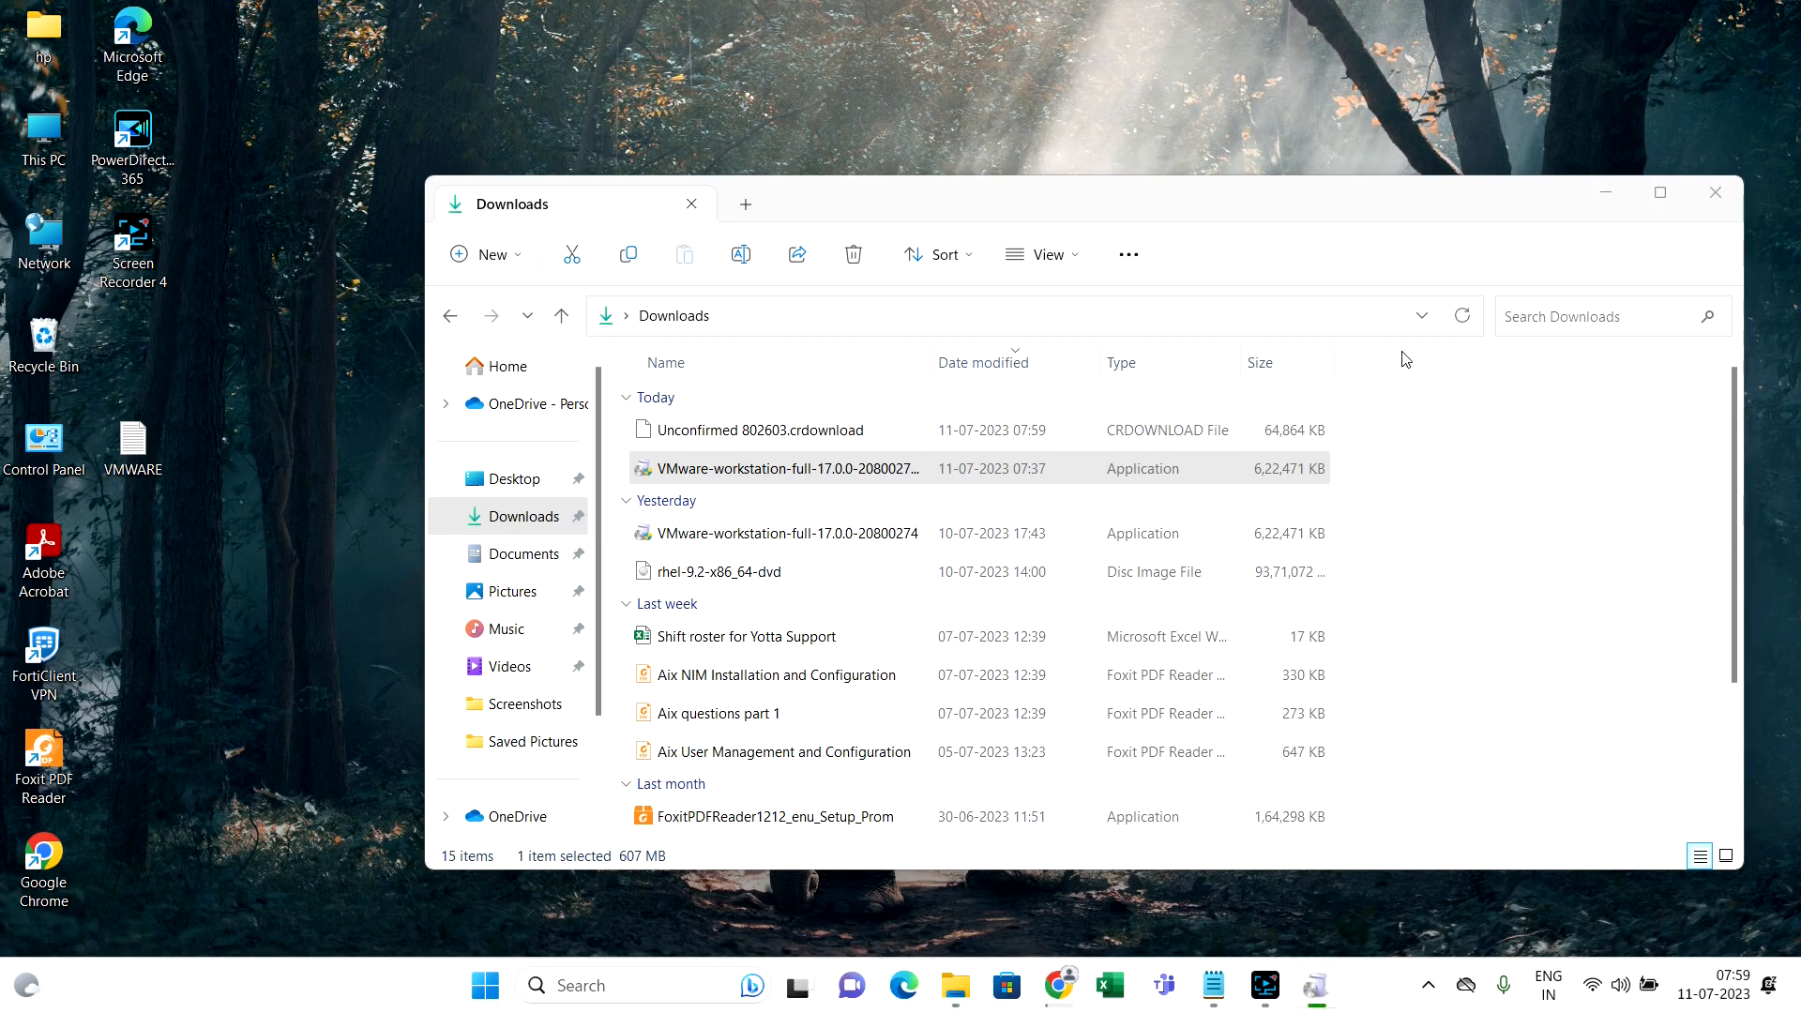
Accept the license terms and install Workstation Pro with default Custom Setup and User Experience settings
click(1606, 194)
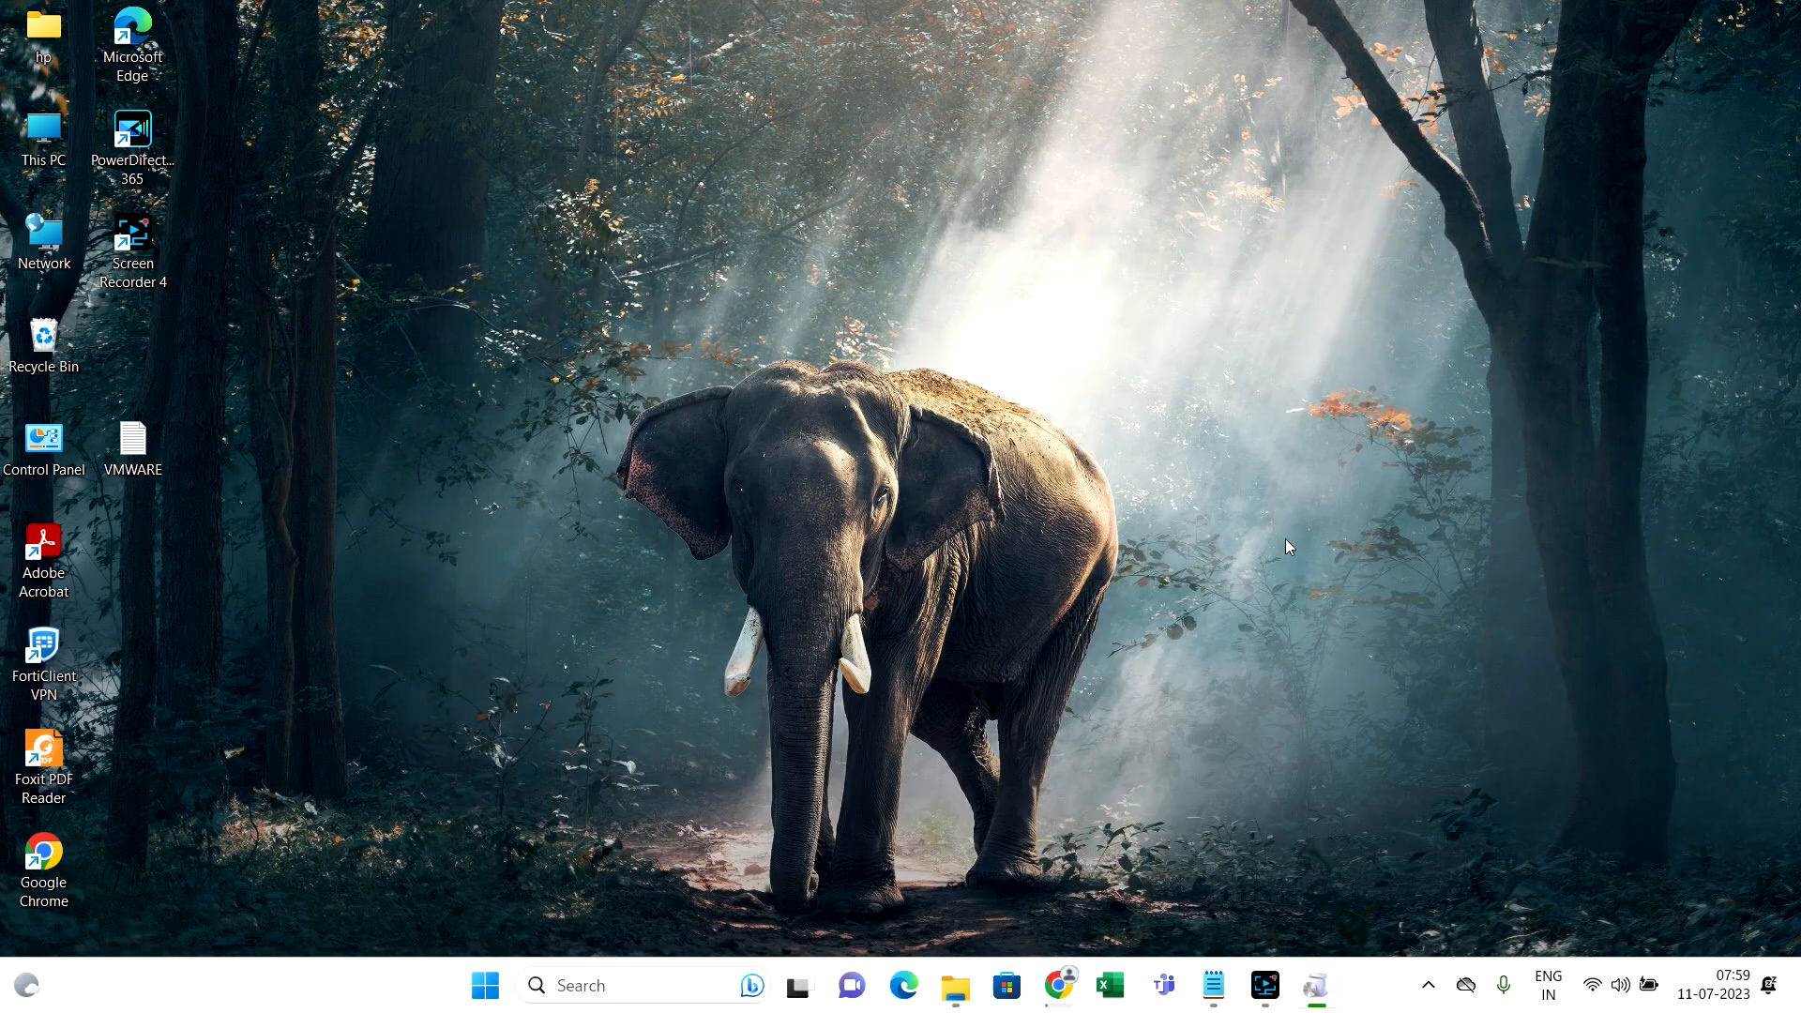
click(1311, 1002)
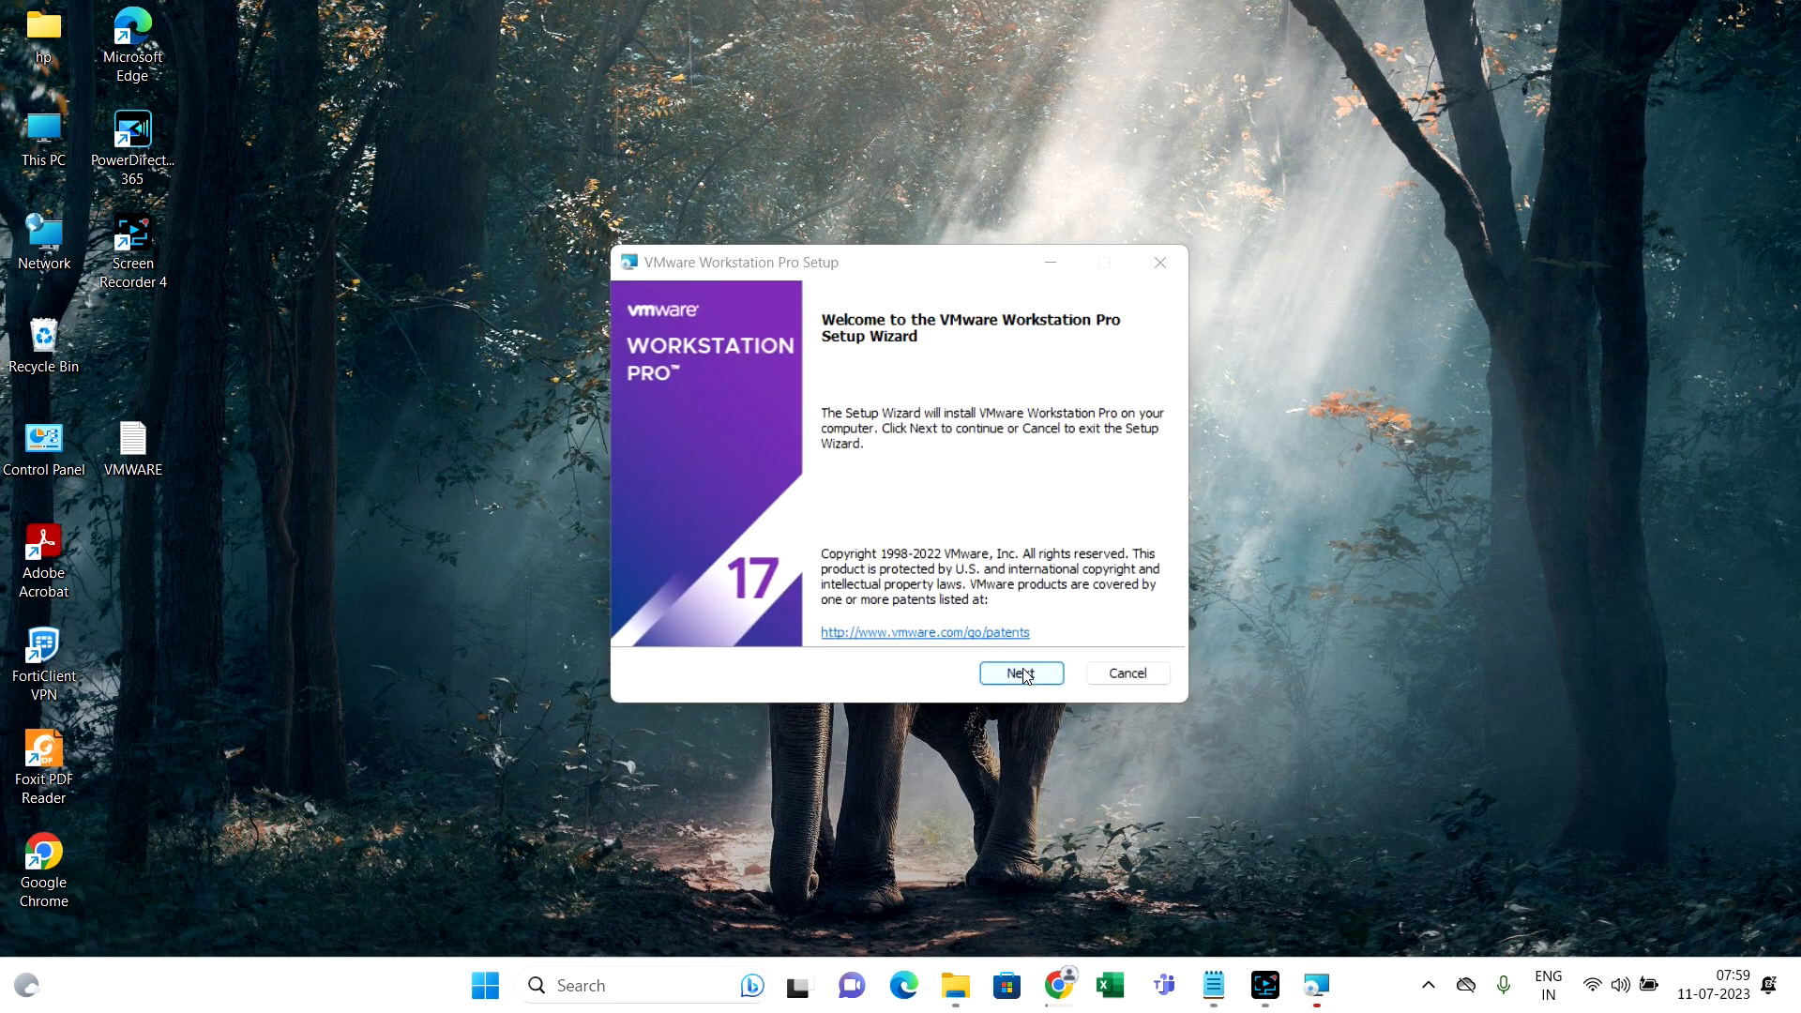
click(1021, 672)
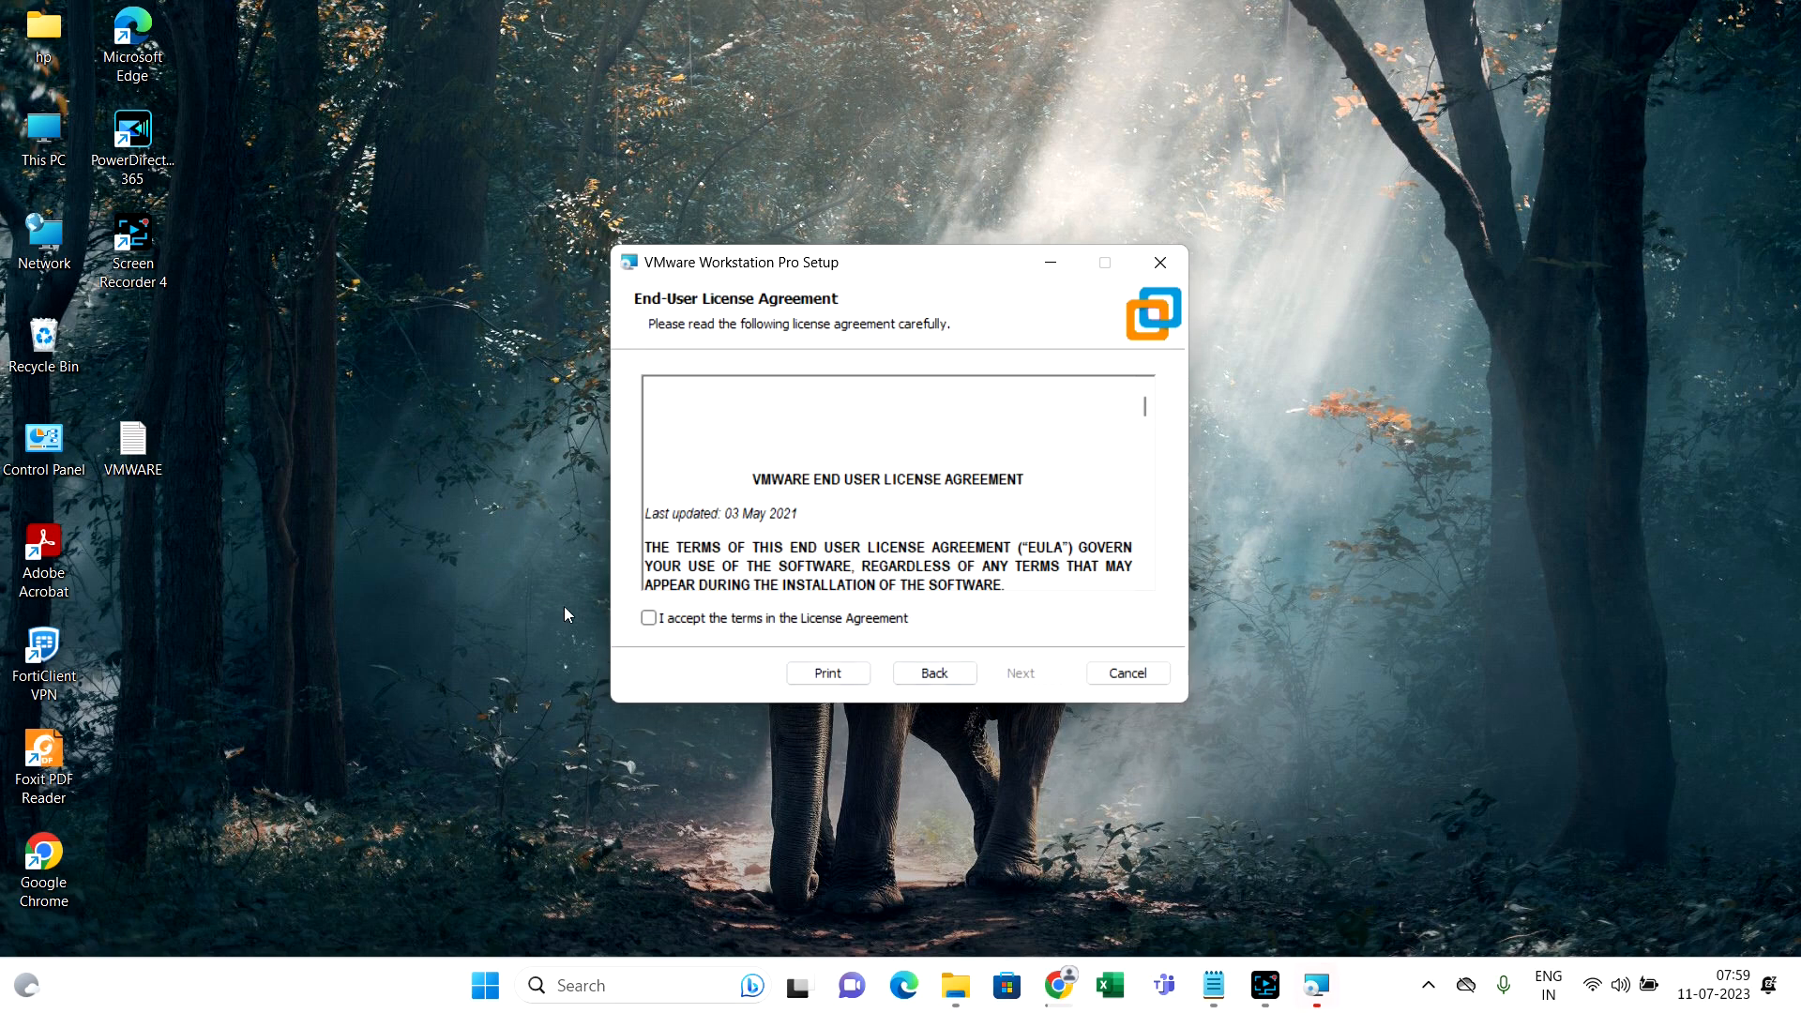
click(649, 618)
click(1003, 682)
click(1004, 683)
click(1004, 683)
click(1003, 682)
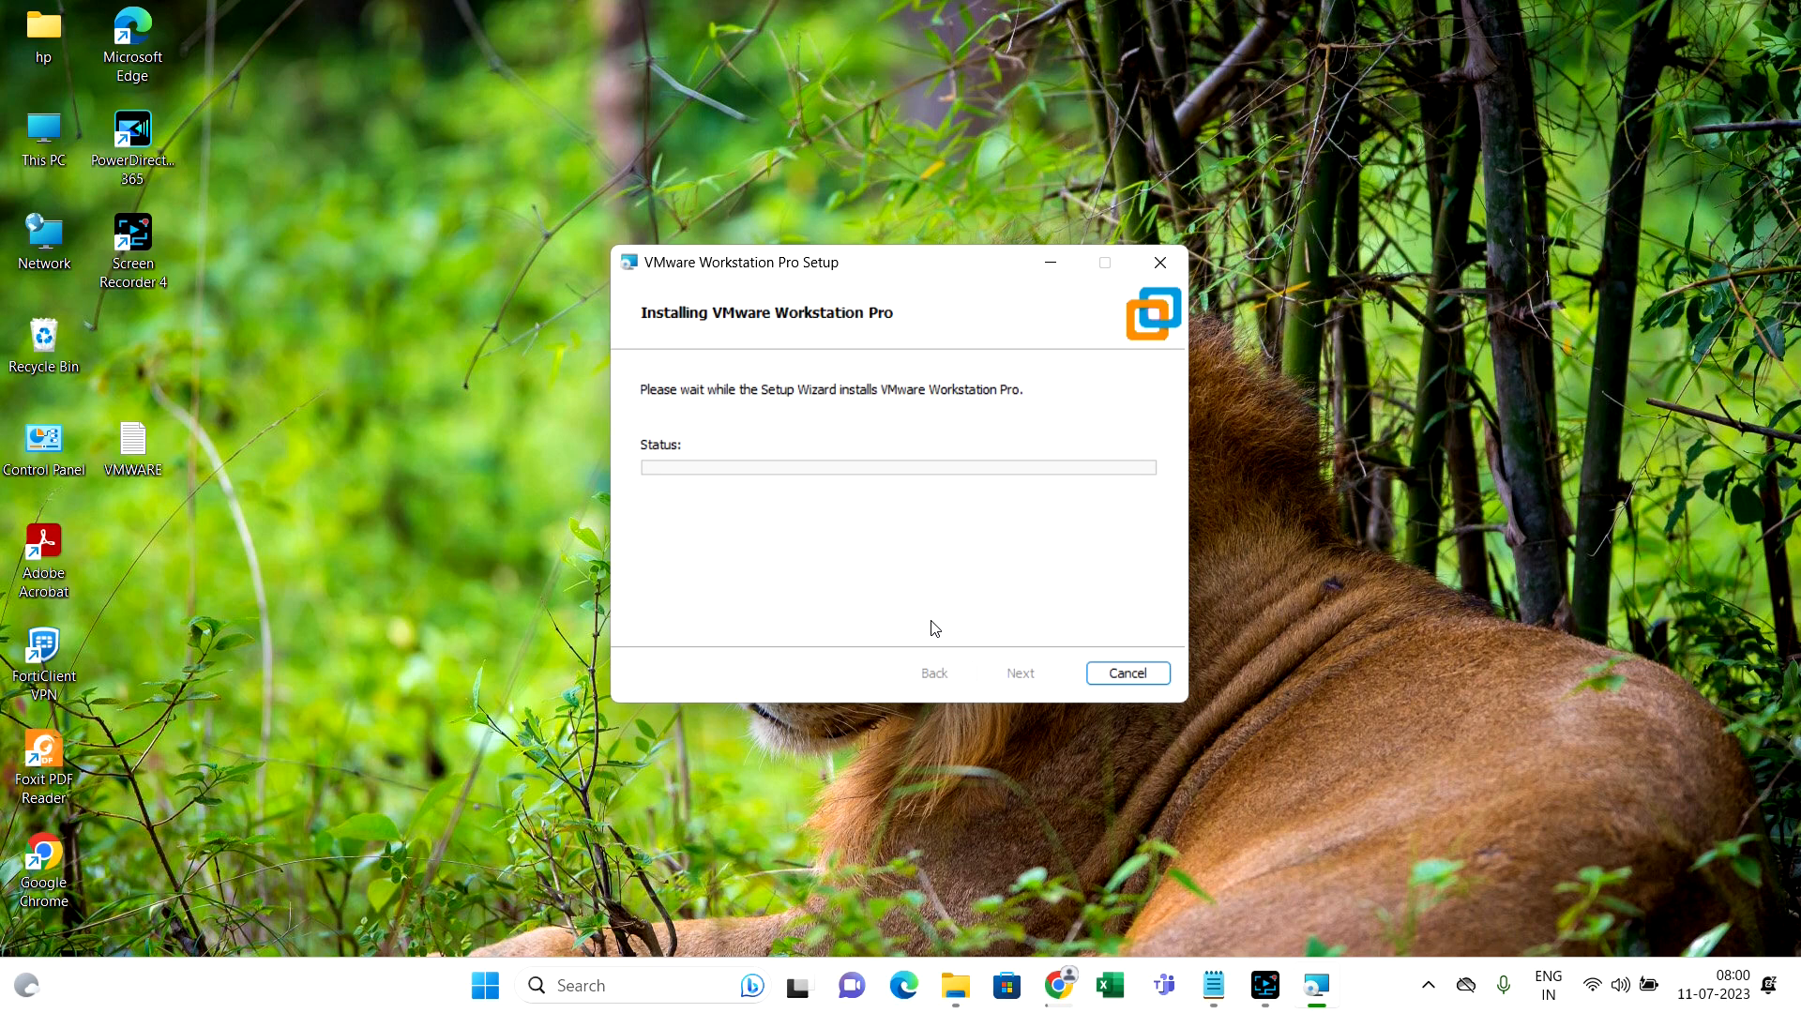
In Turn Windows features on or off, verify Virtual Machine Platform and Windows Hypervisor Platform are enabled
click(595, 991)
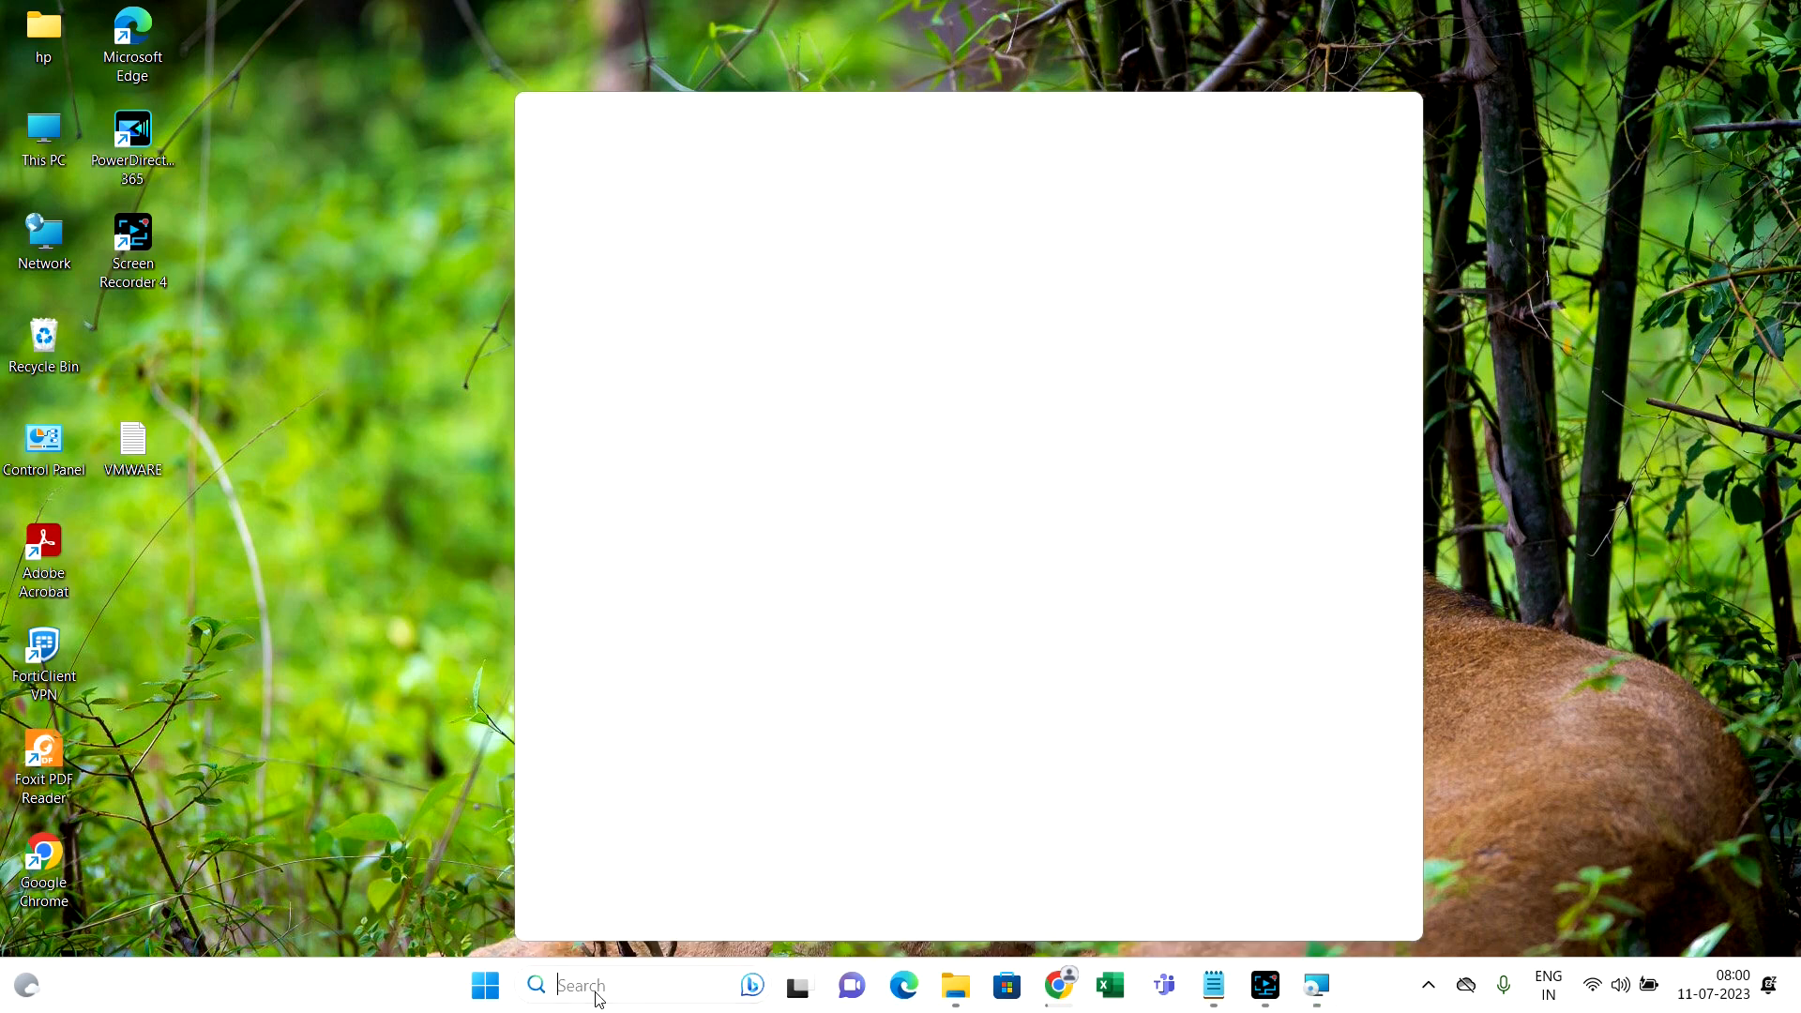
text(tu)
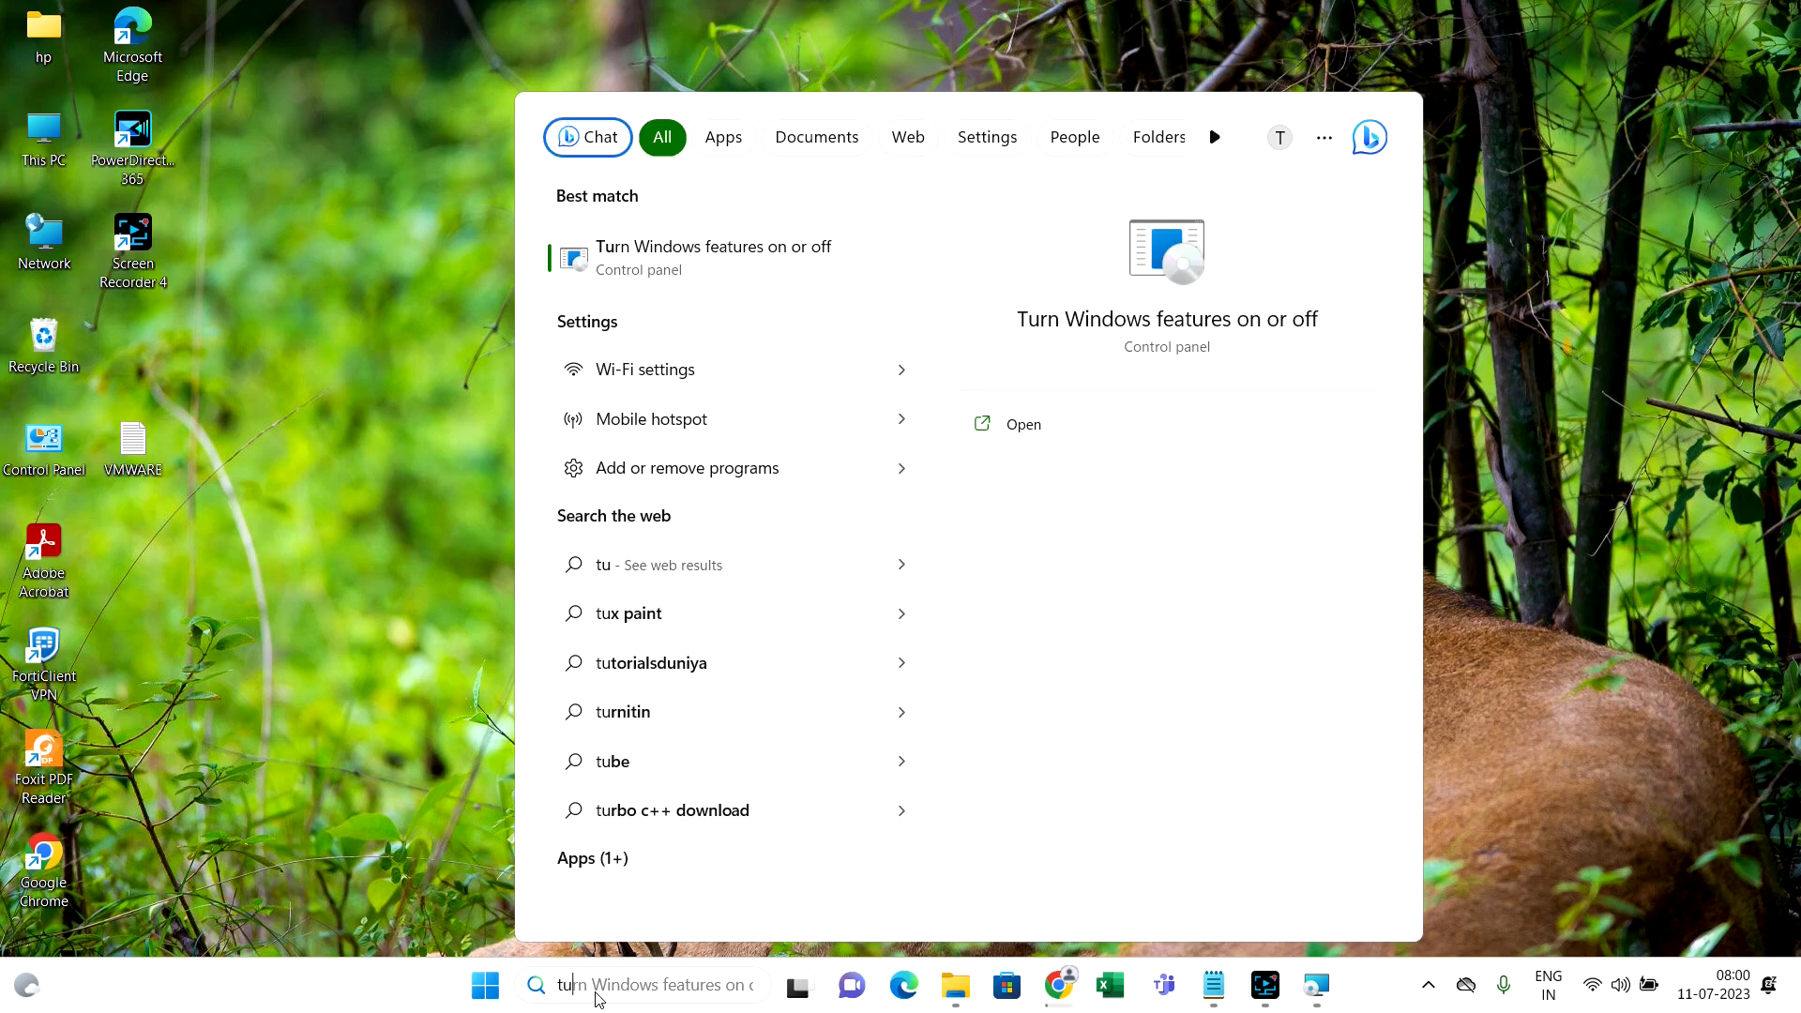
key(Return)
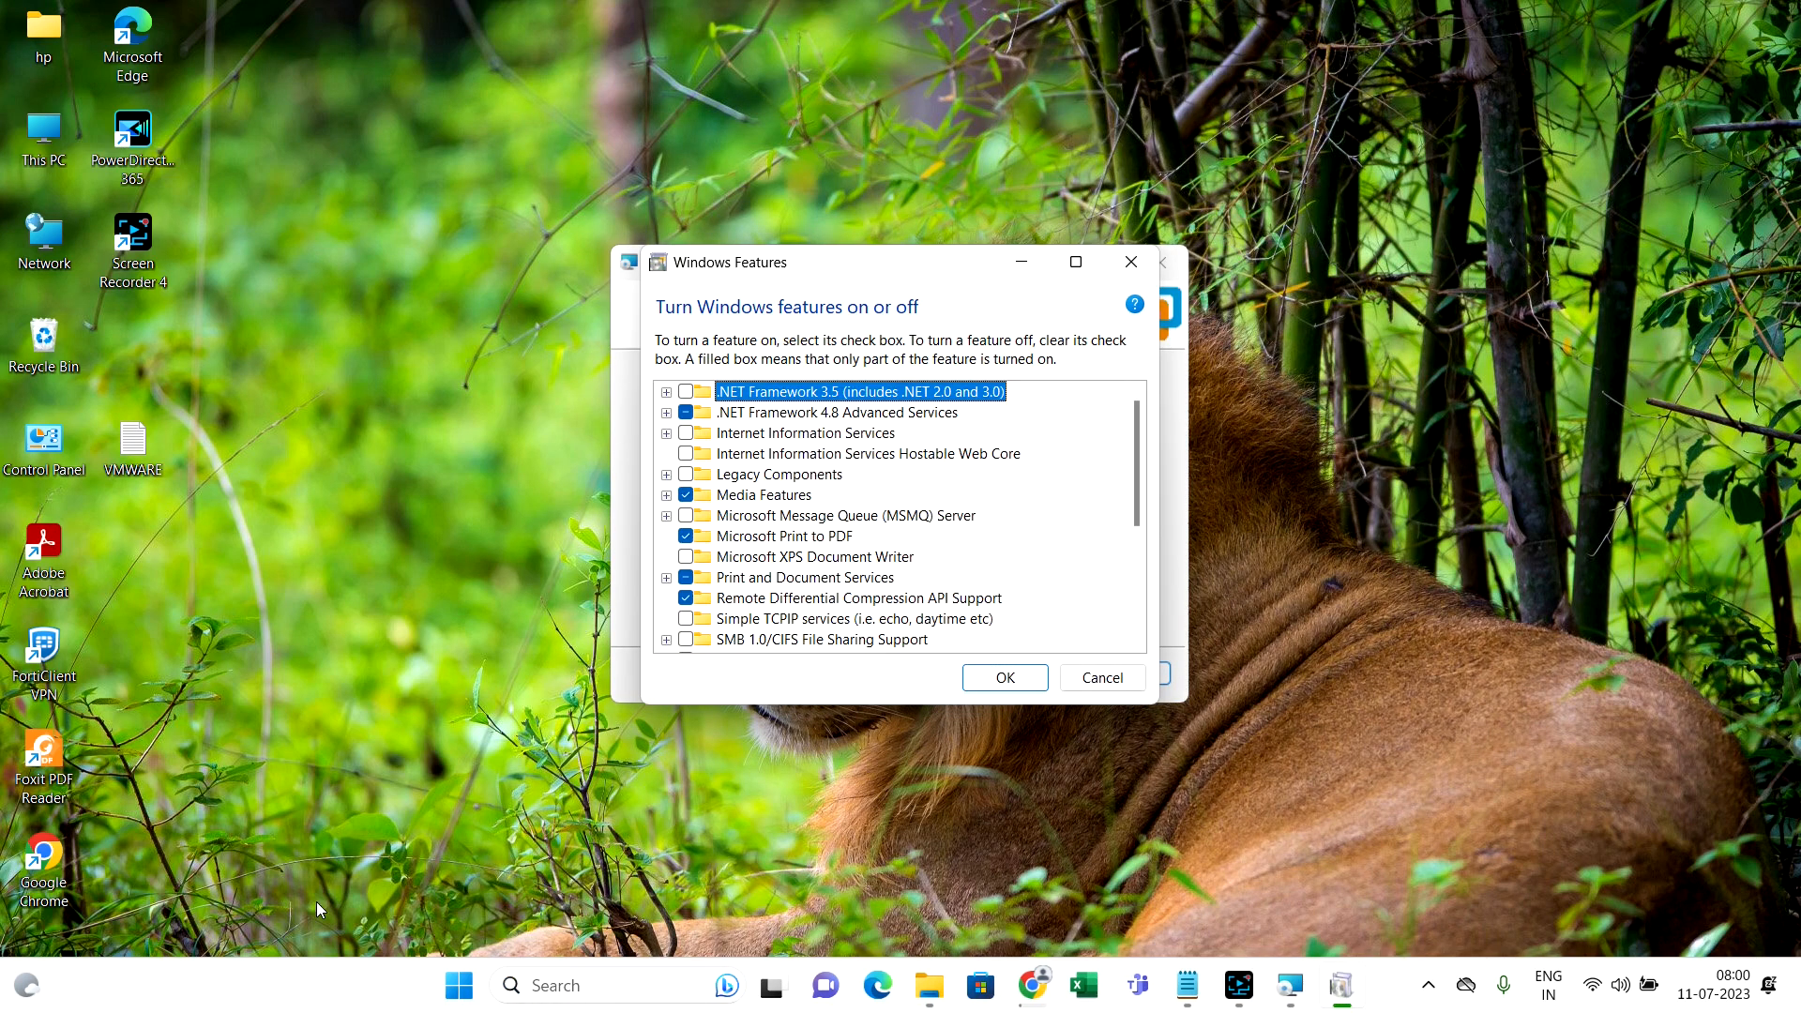
scroll(1036, 501, down, 1)
scroll(1036, 501, down, 4)
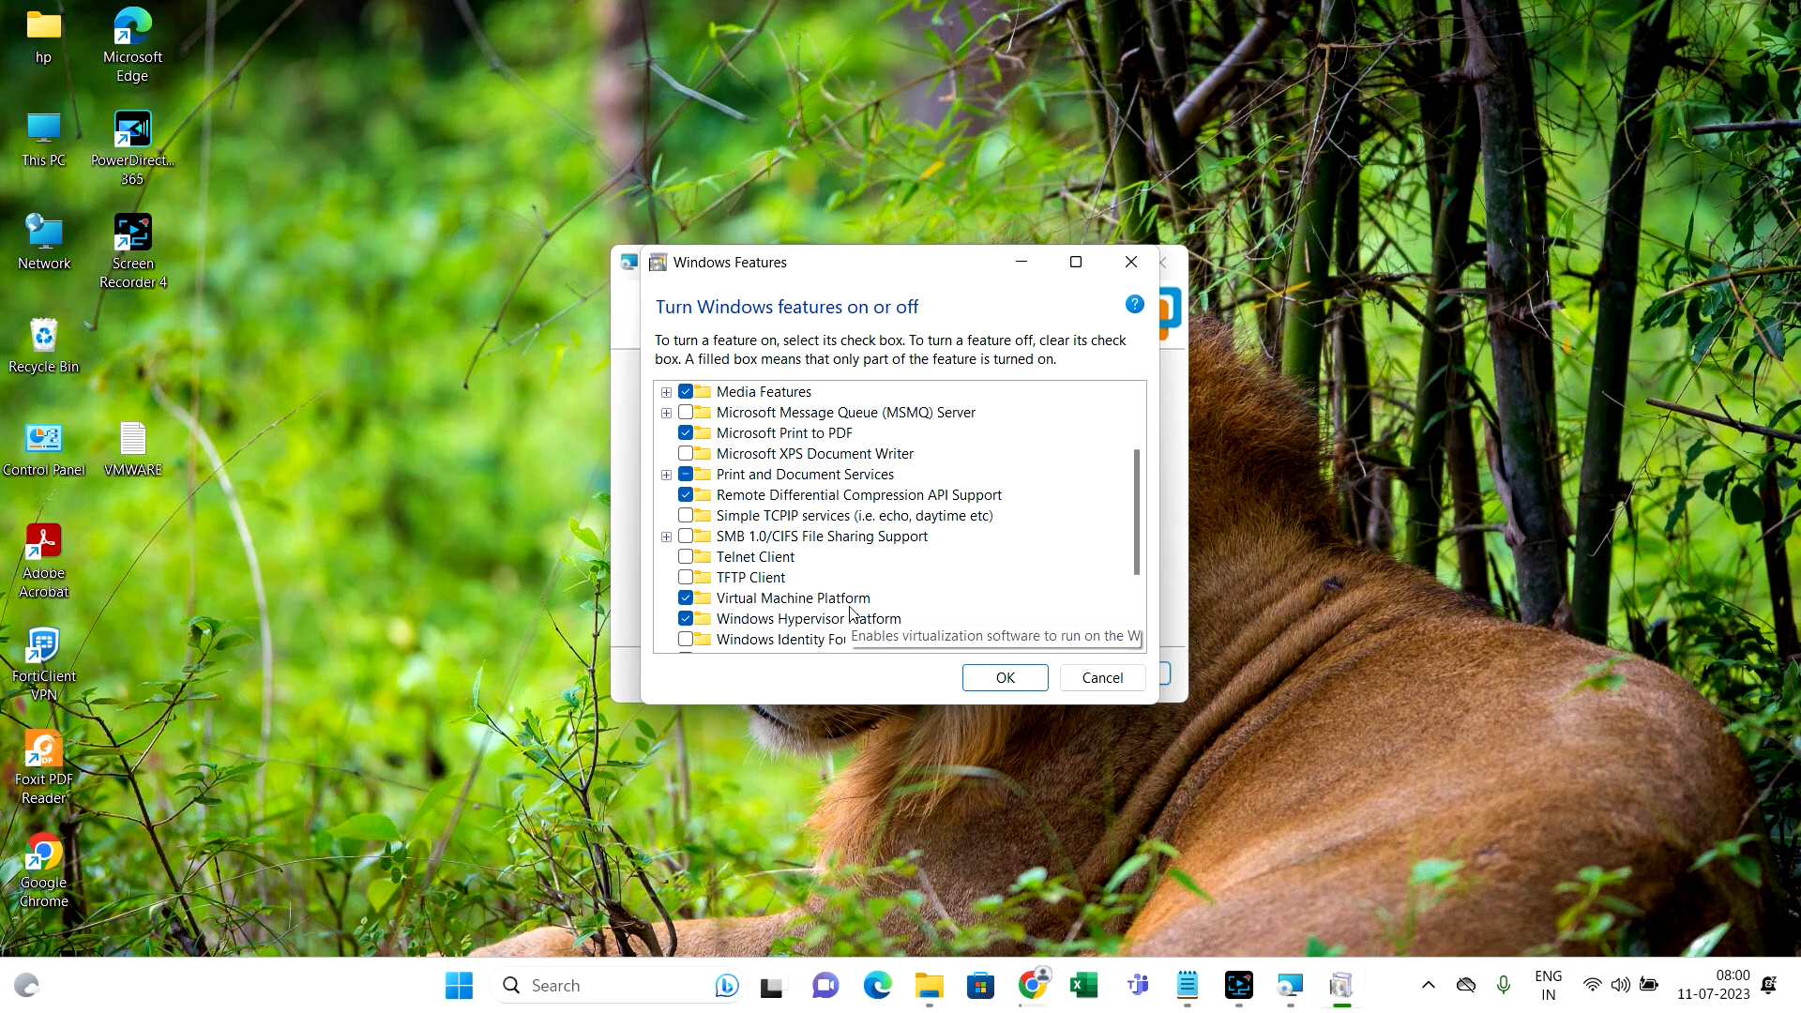
click(686, 600)
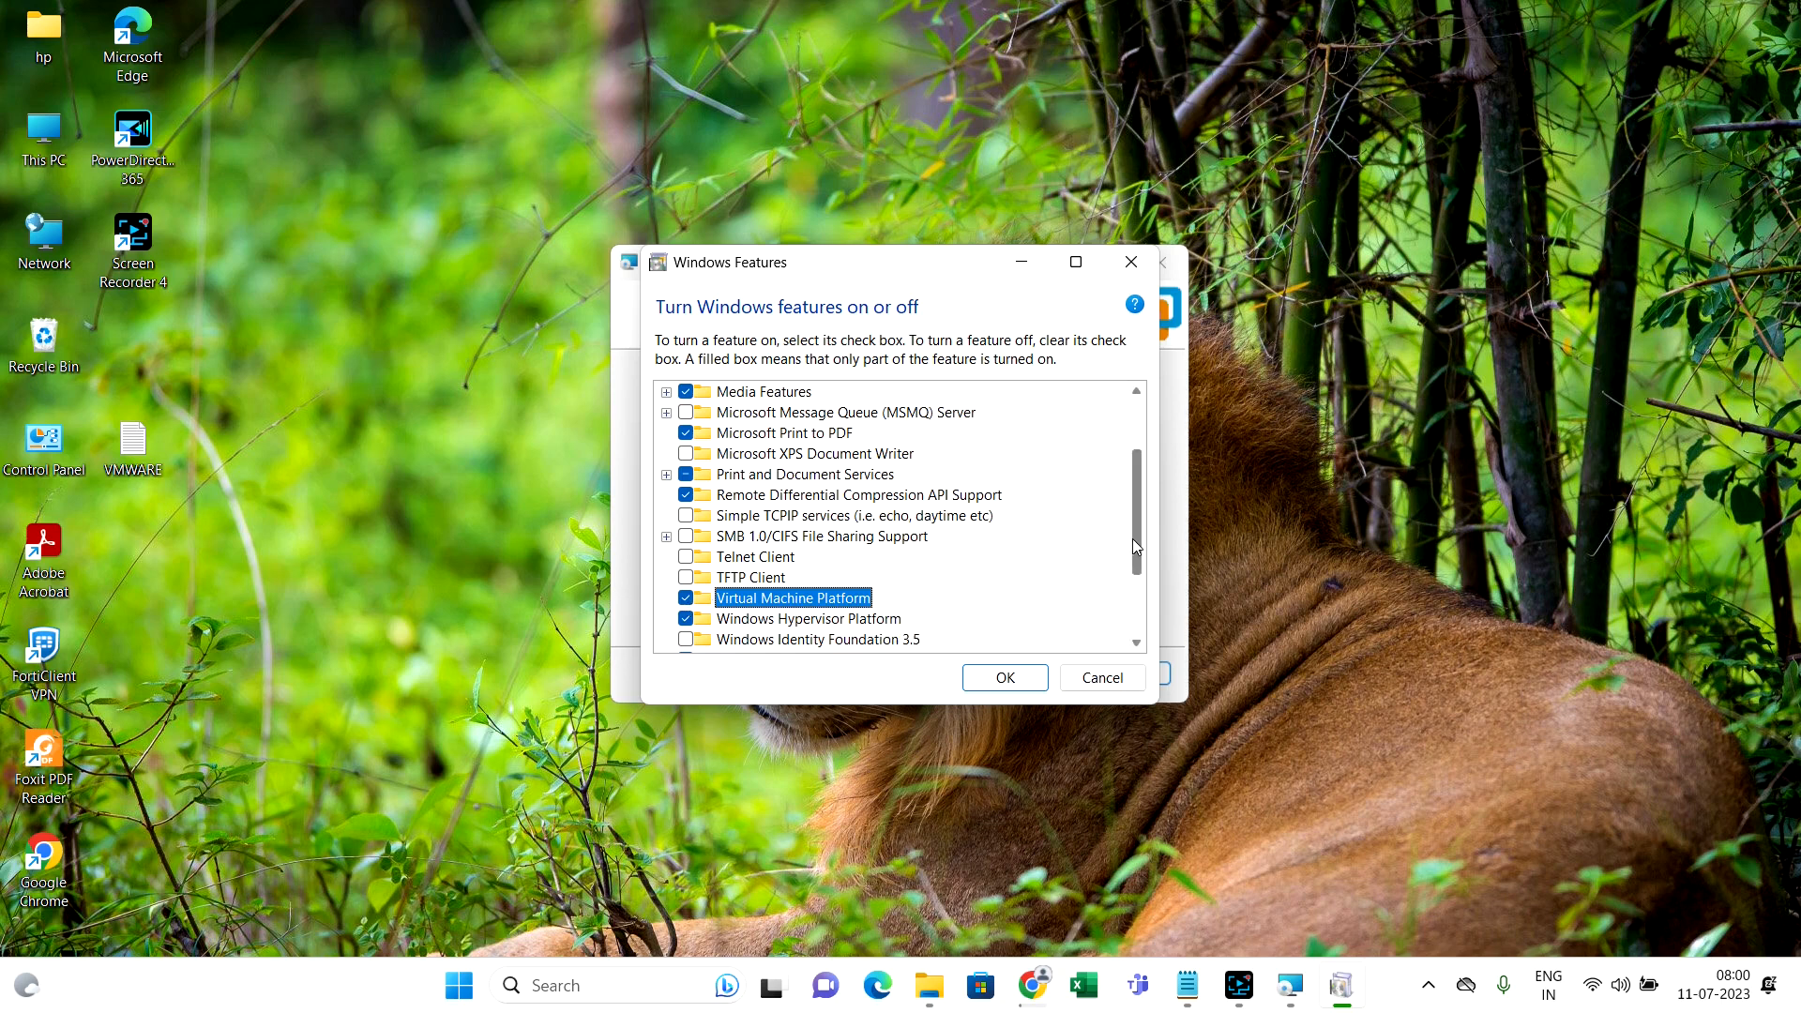
drag(1137, 537, 1137, 603)
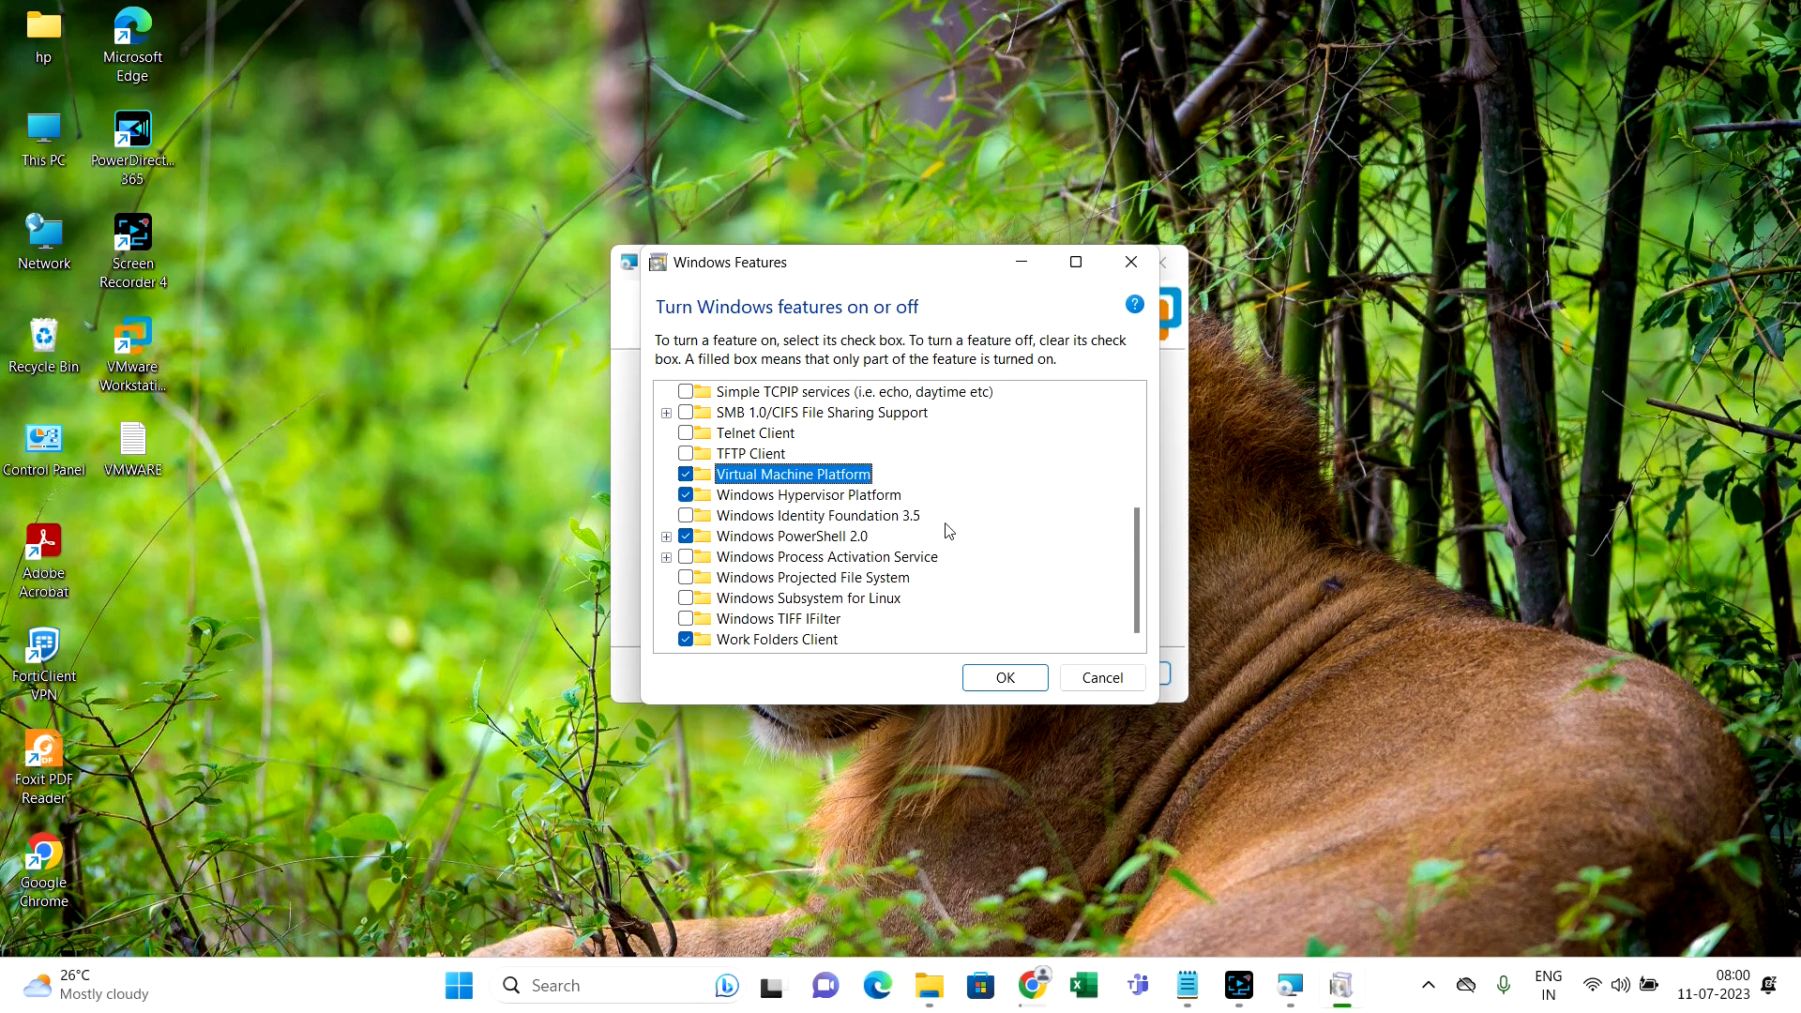
Confirm the Windows features, advance setup to license key entry, and bring Chrome forward
click(1002, 687)
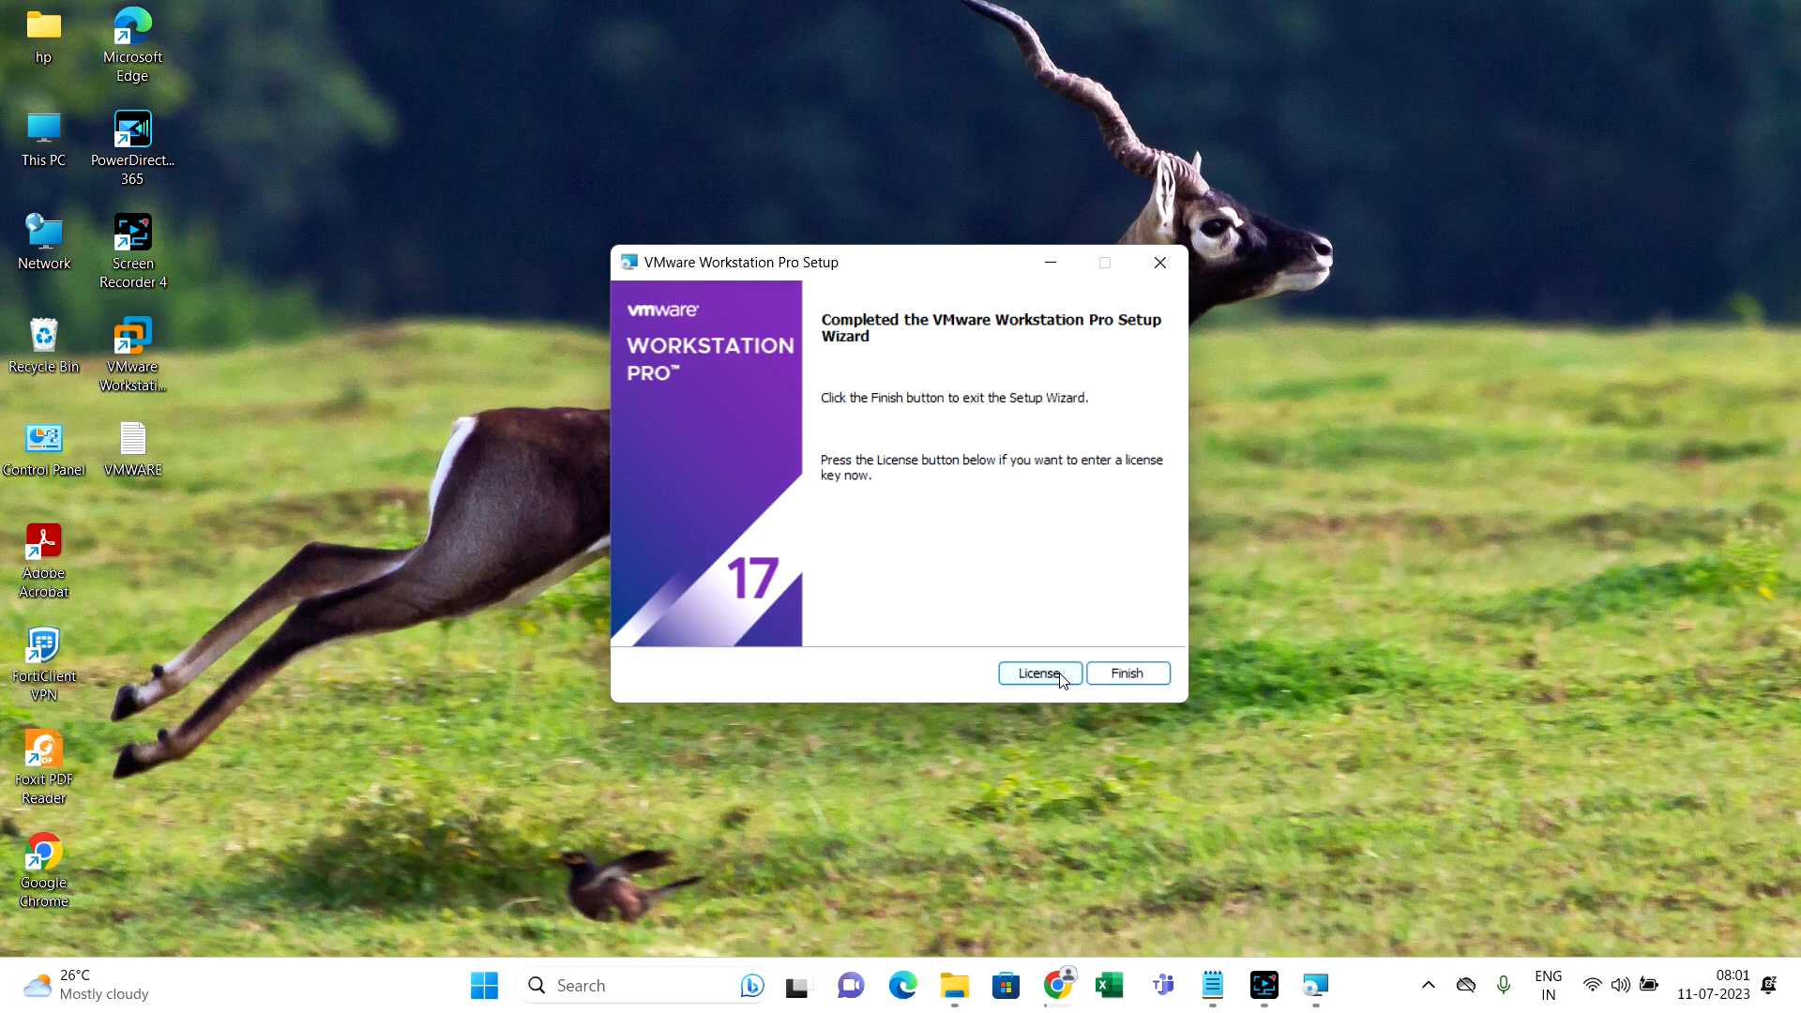
click(1038, 674)
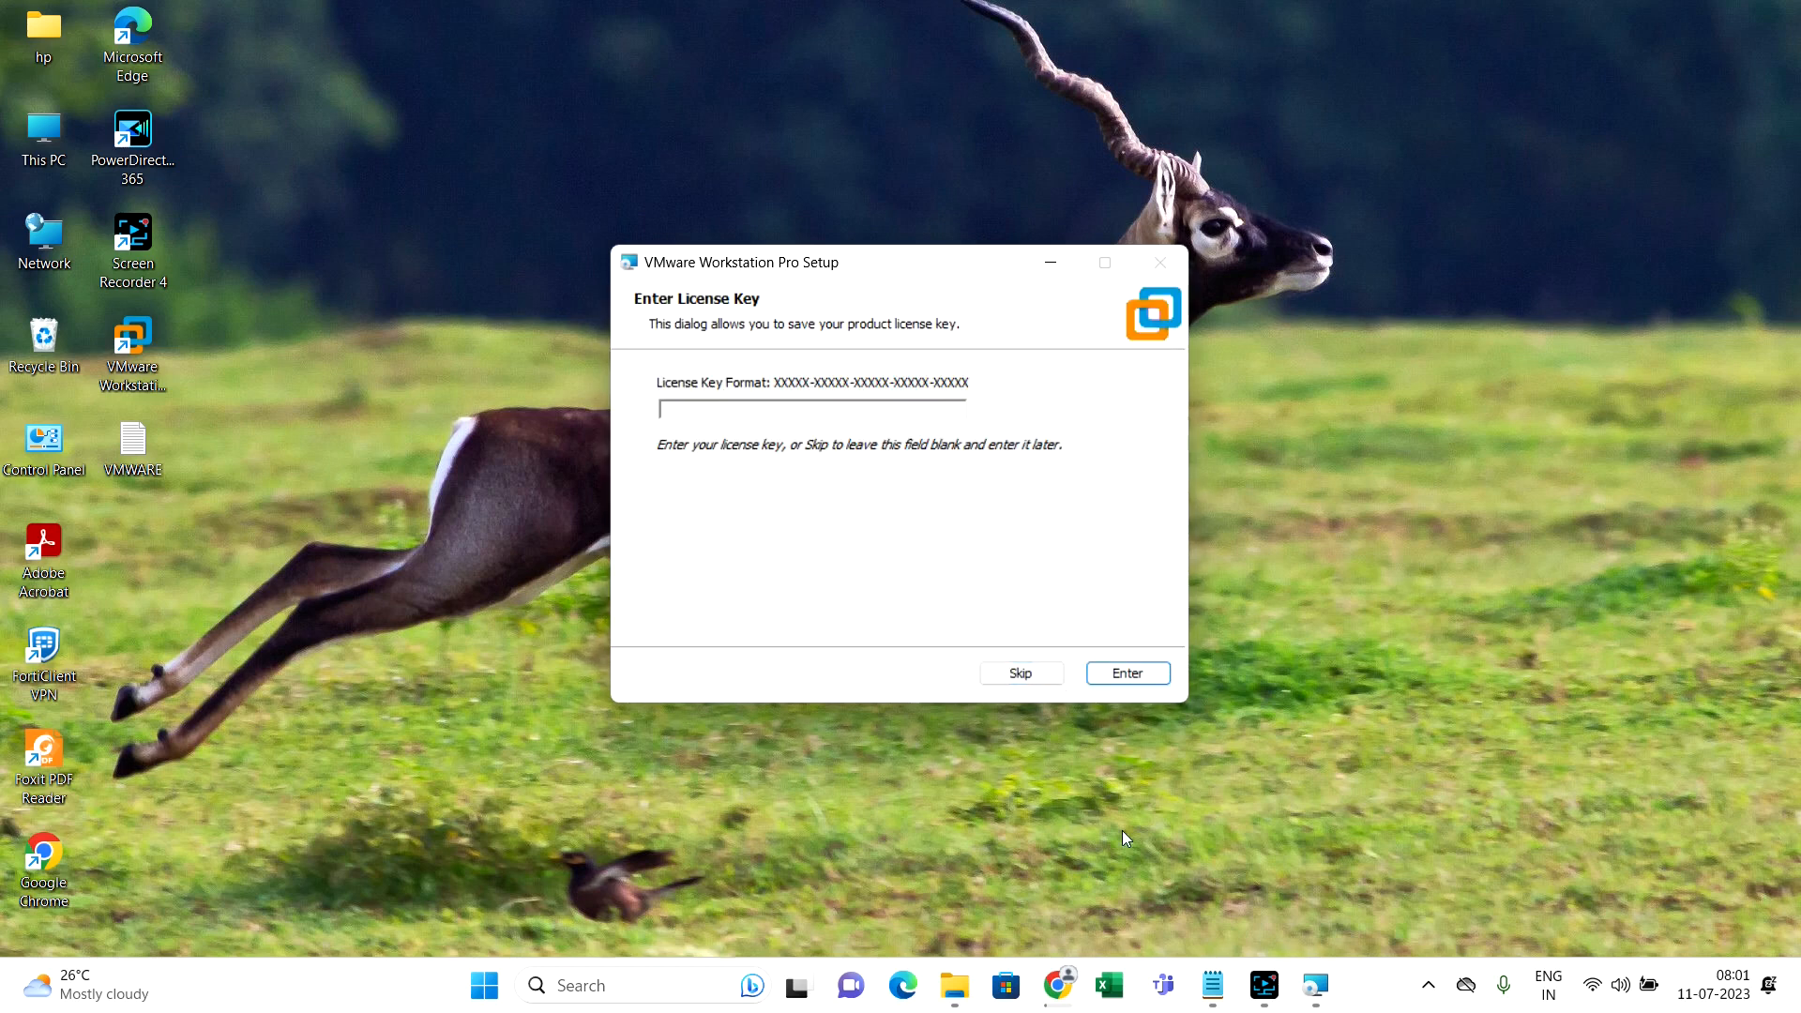
click(1057, 985)
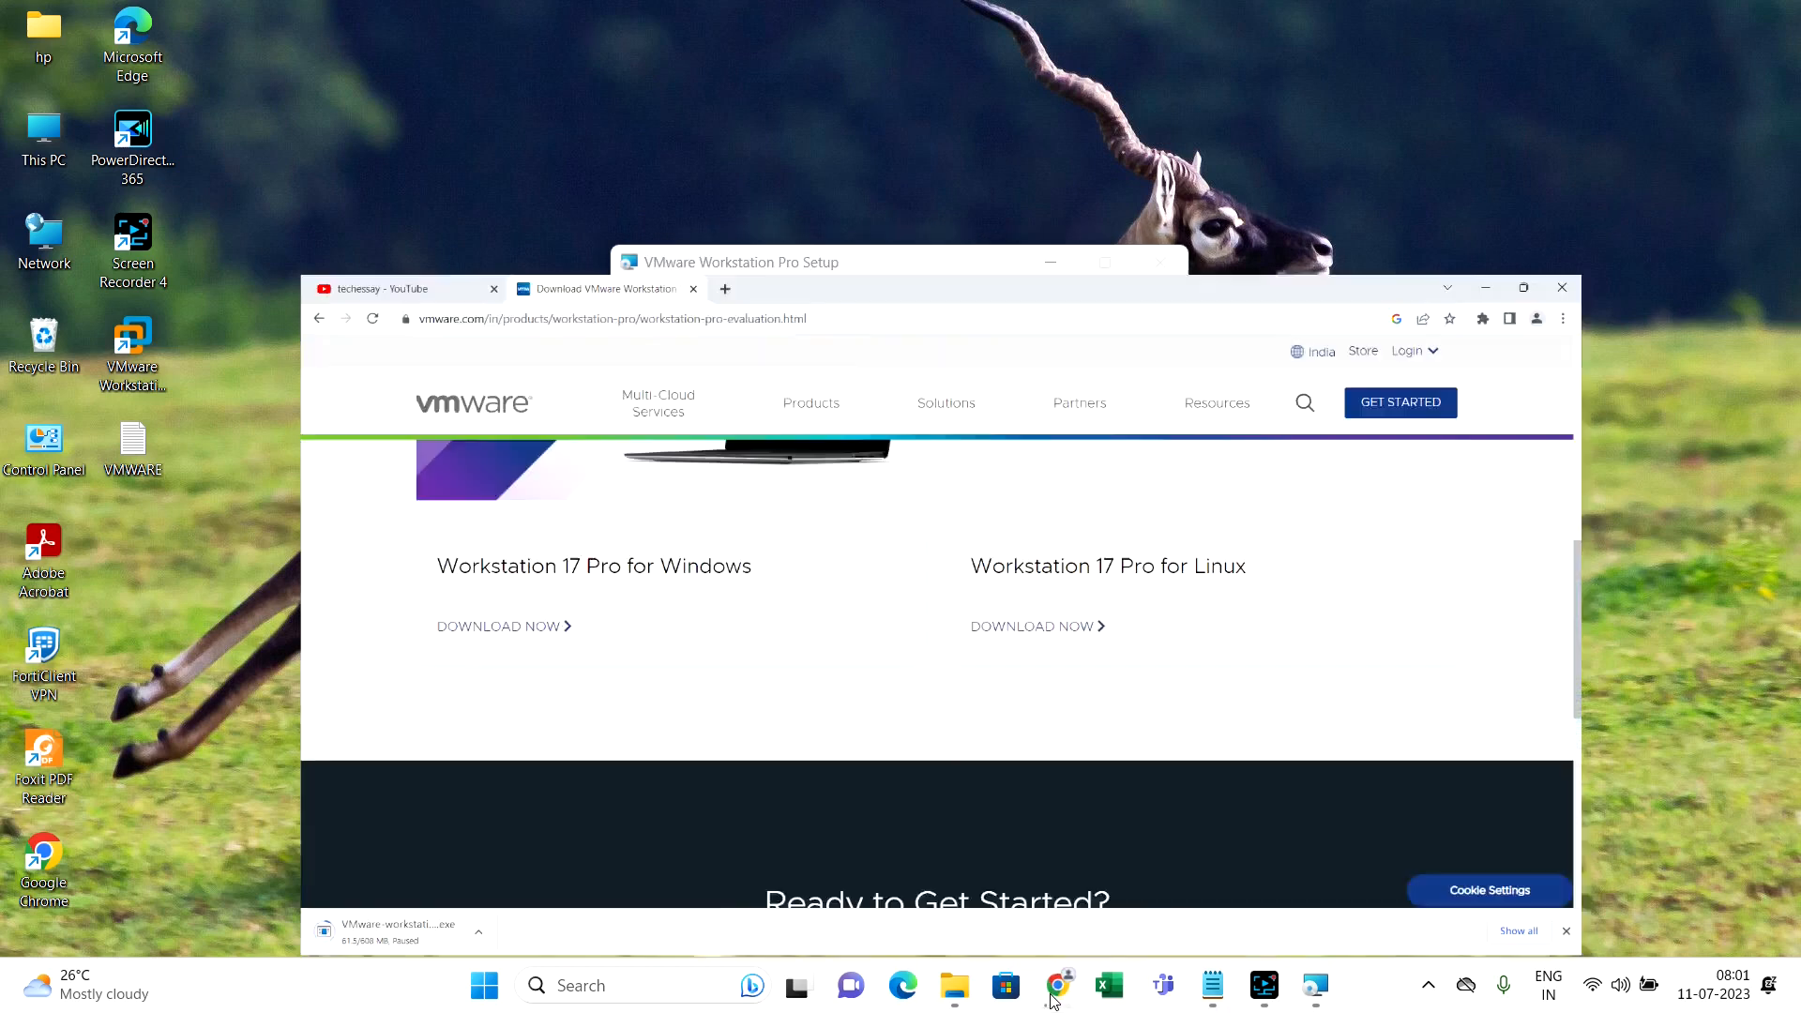
Search 'vmware workstation 17 pro free license' and select the line-15 key in the GitHub gist
click(596, 19)
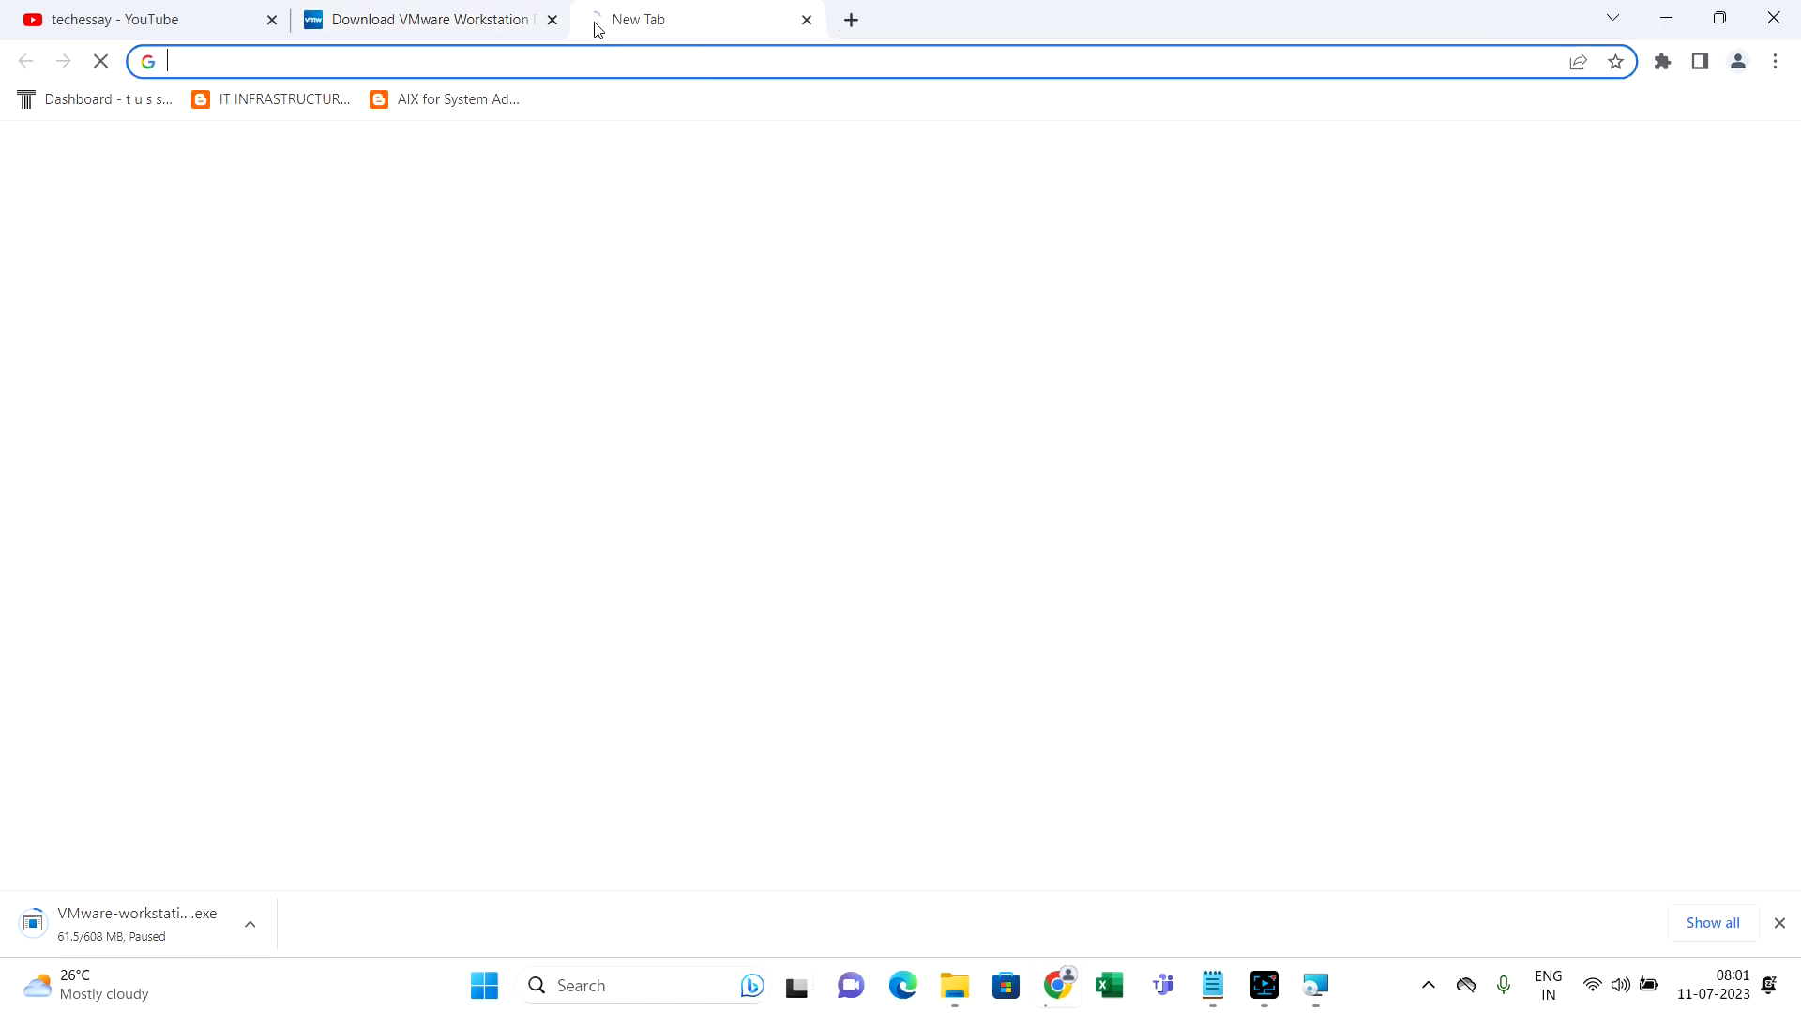
click(605, 62)
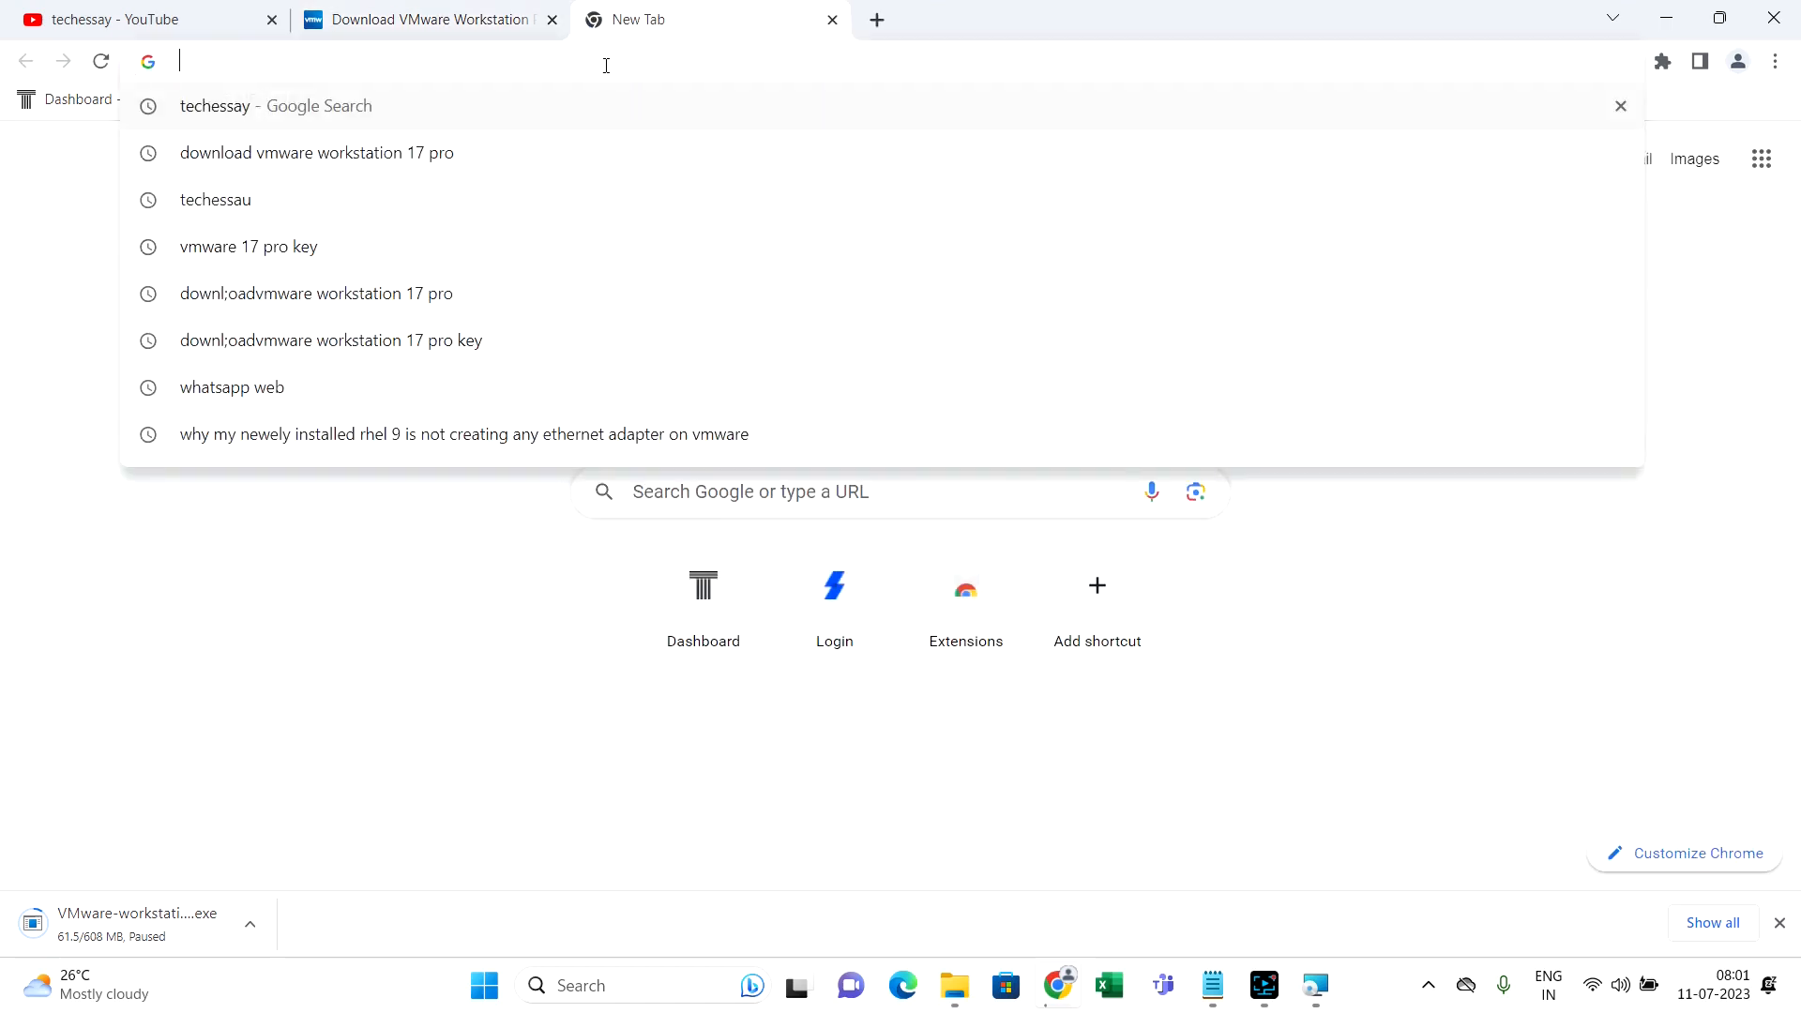
text(vmware )
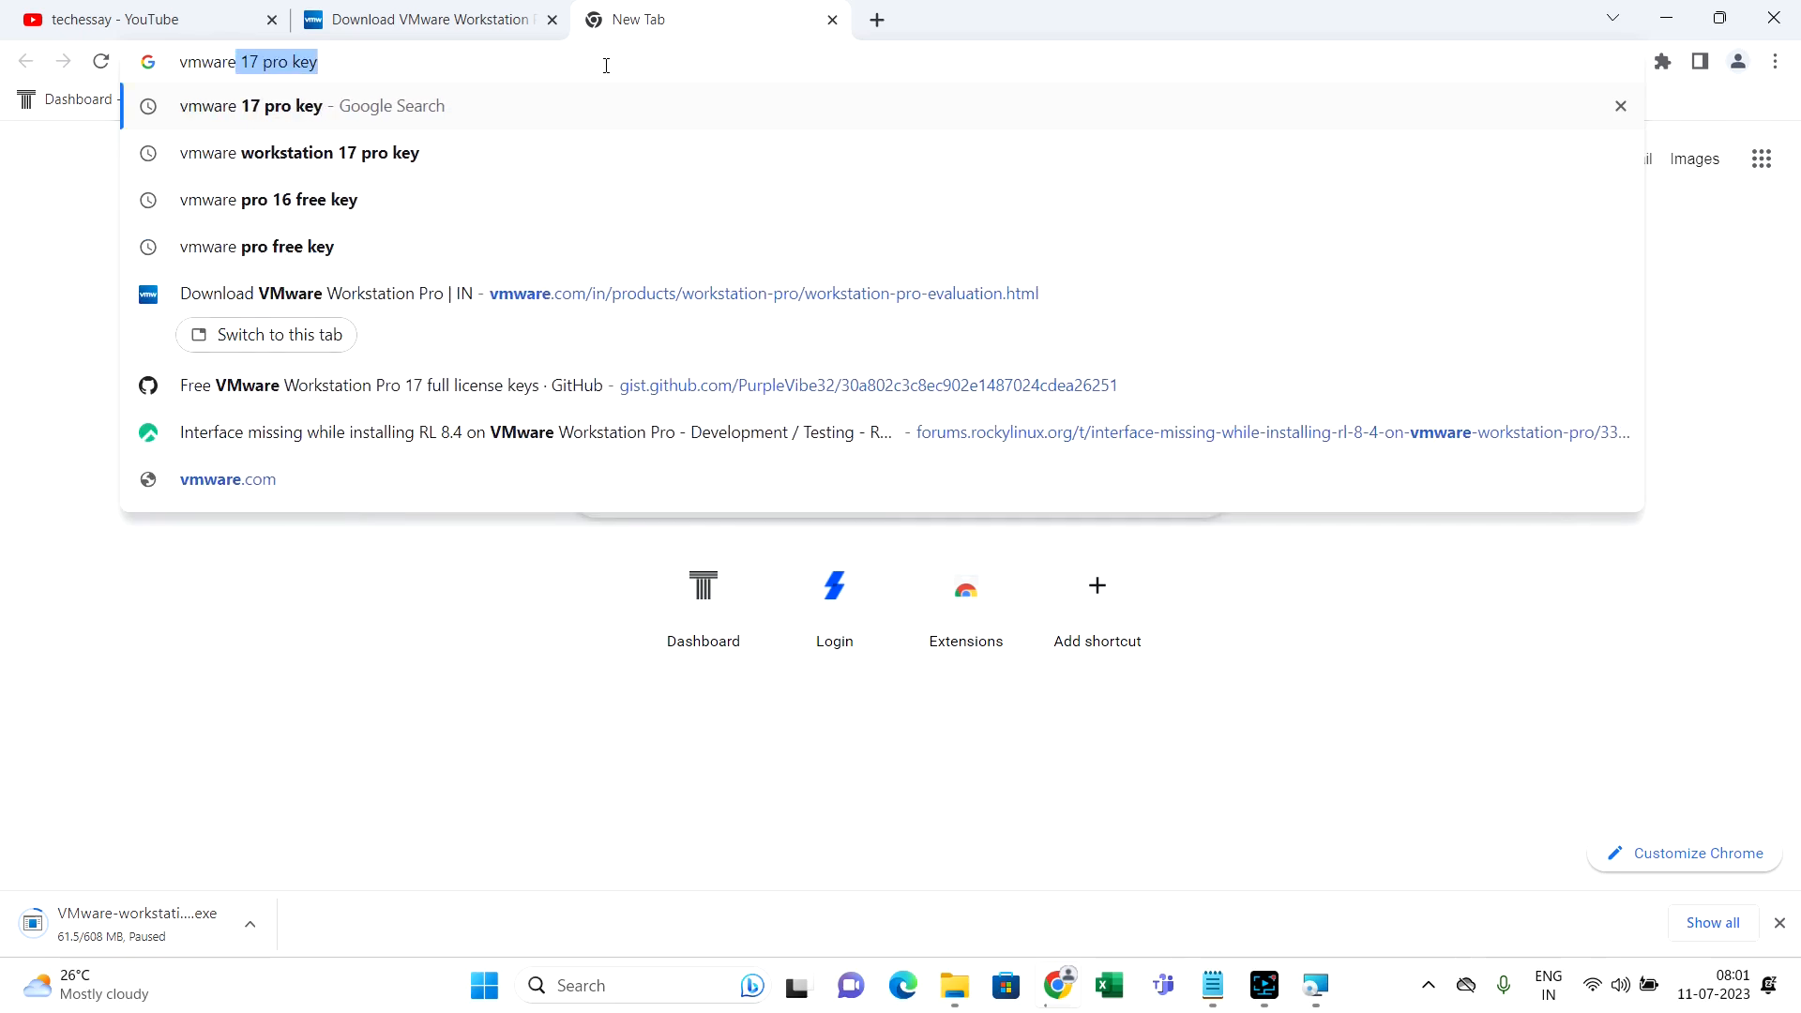
text(workstation )
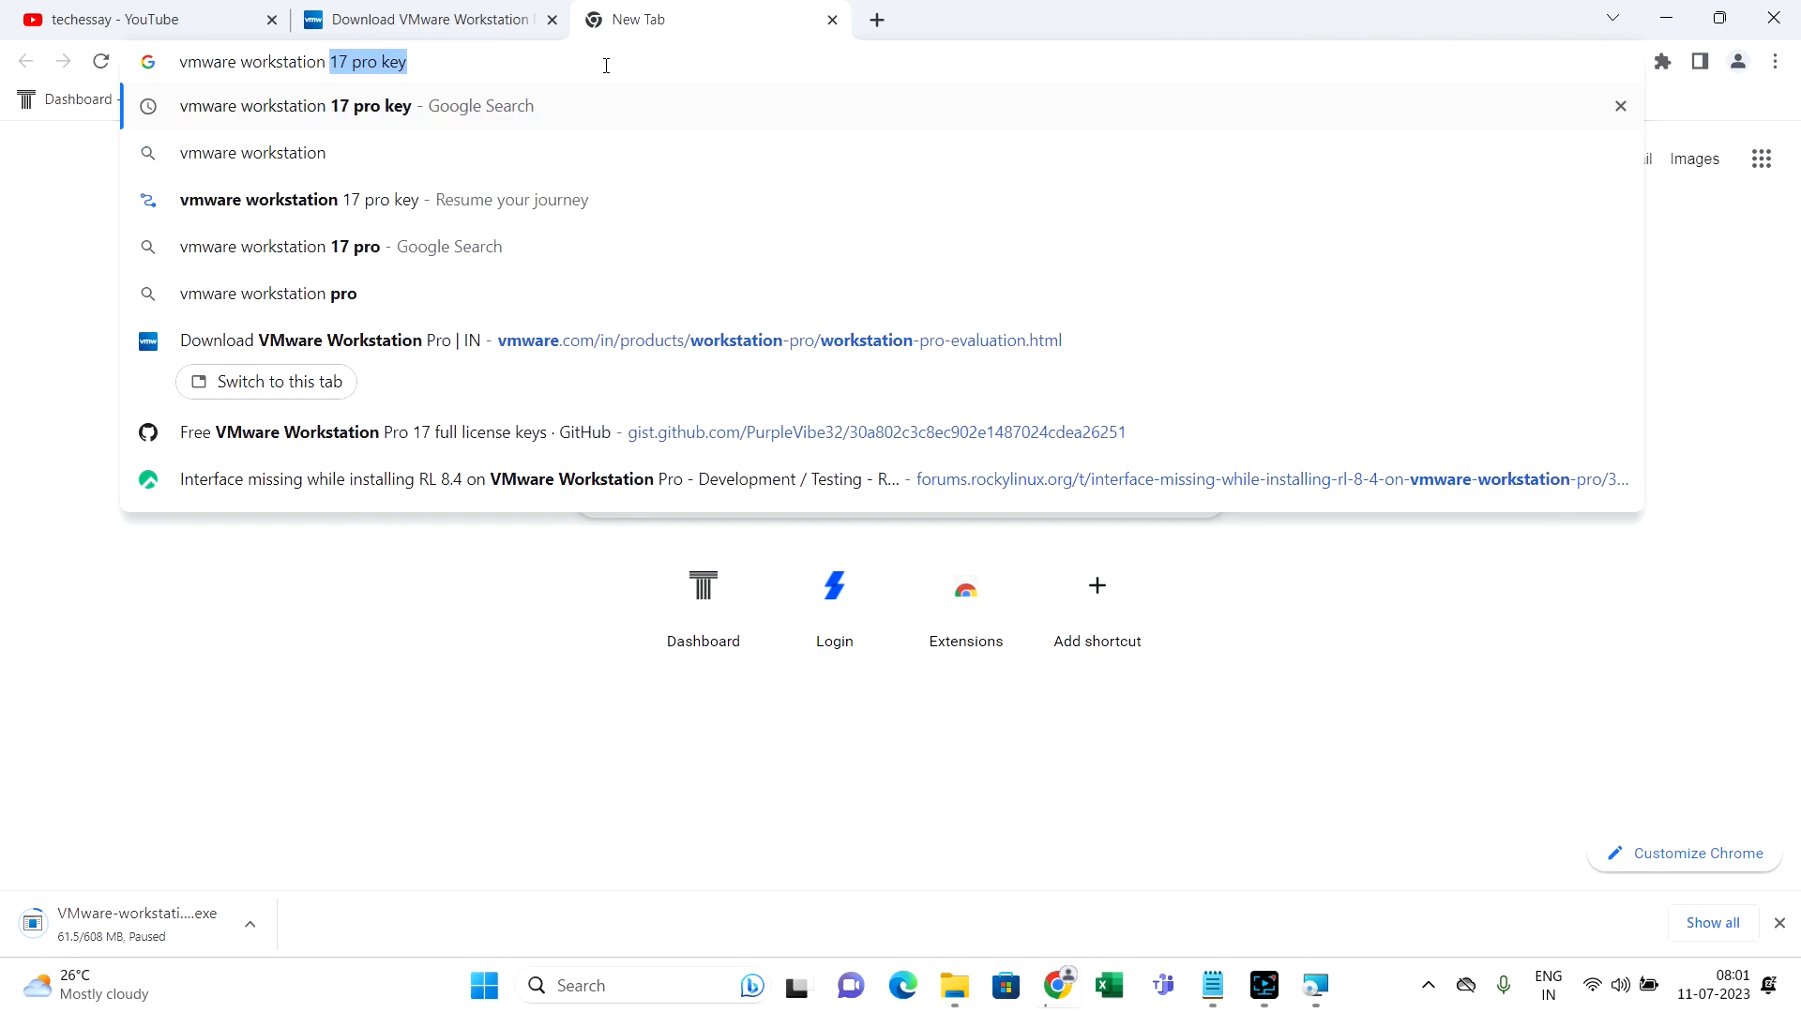
text(17 pro )
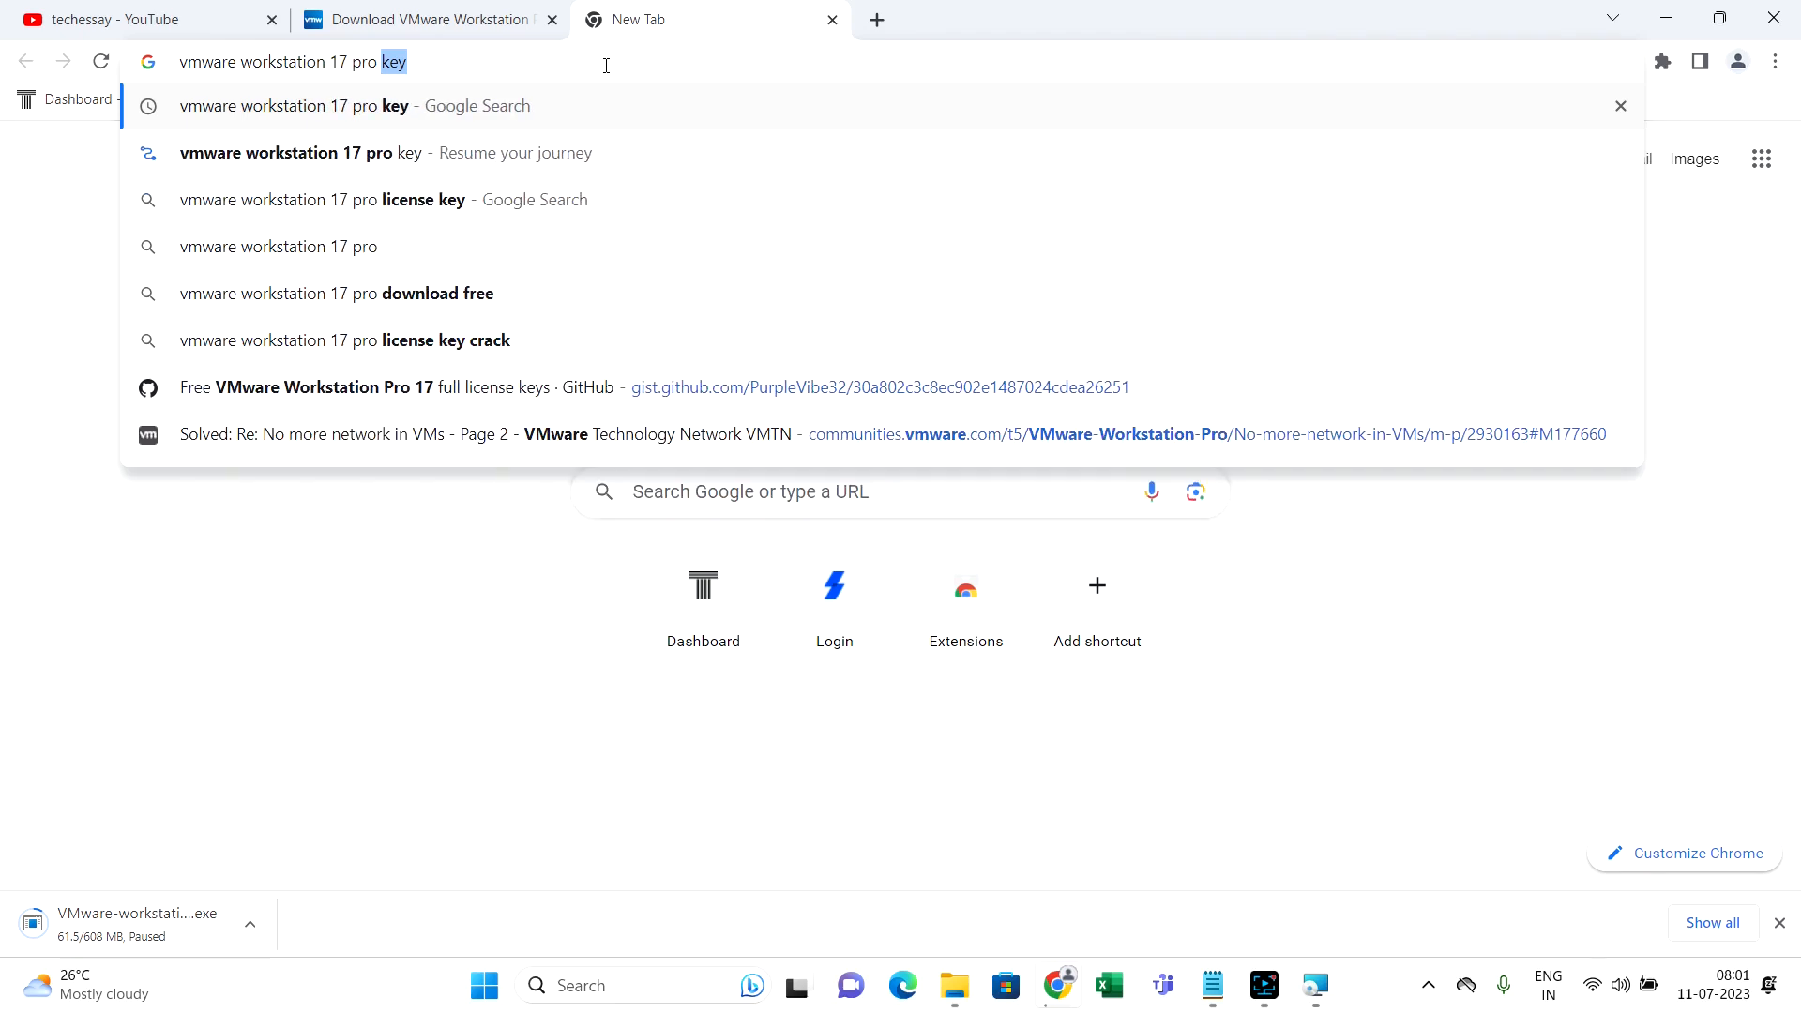
text(fr)
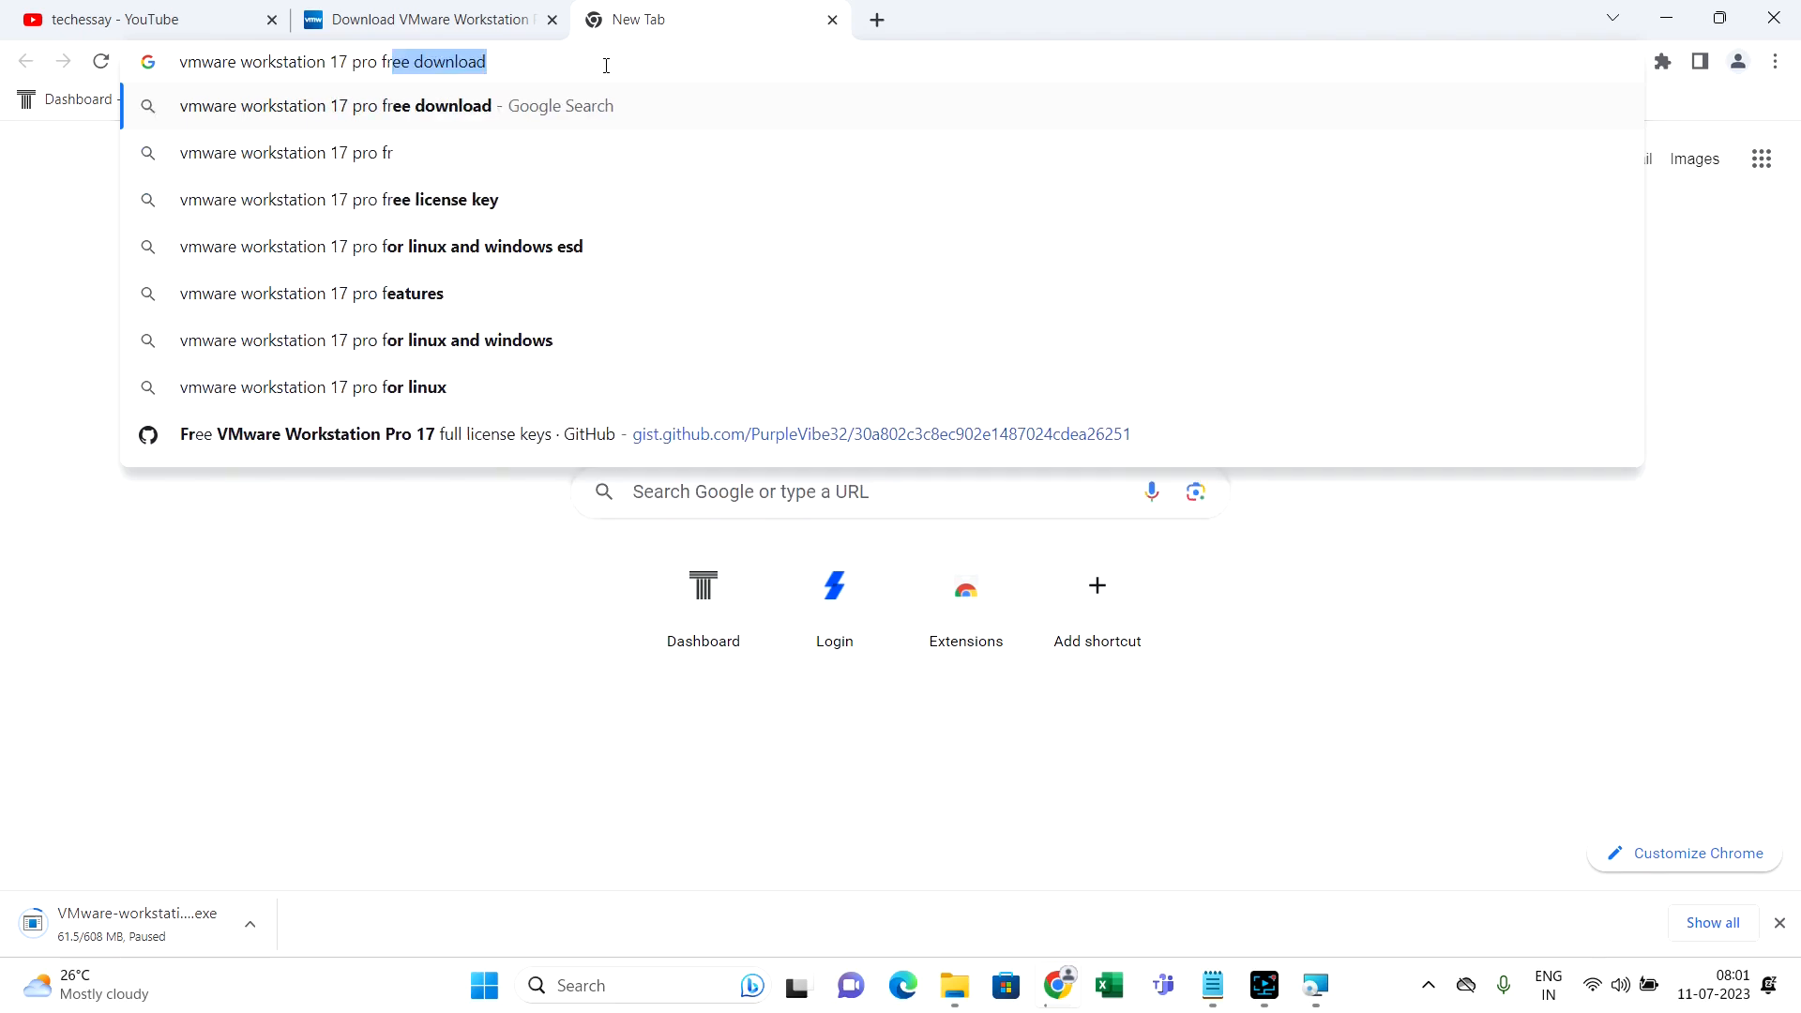
text(ee license key)
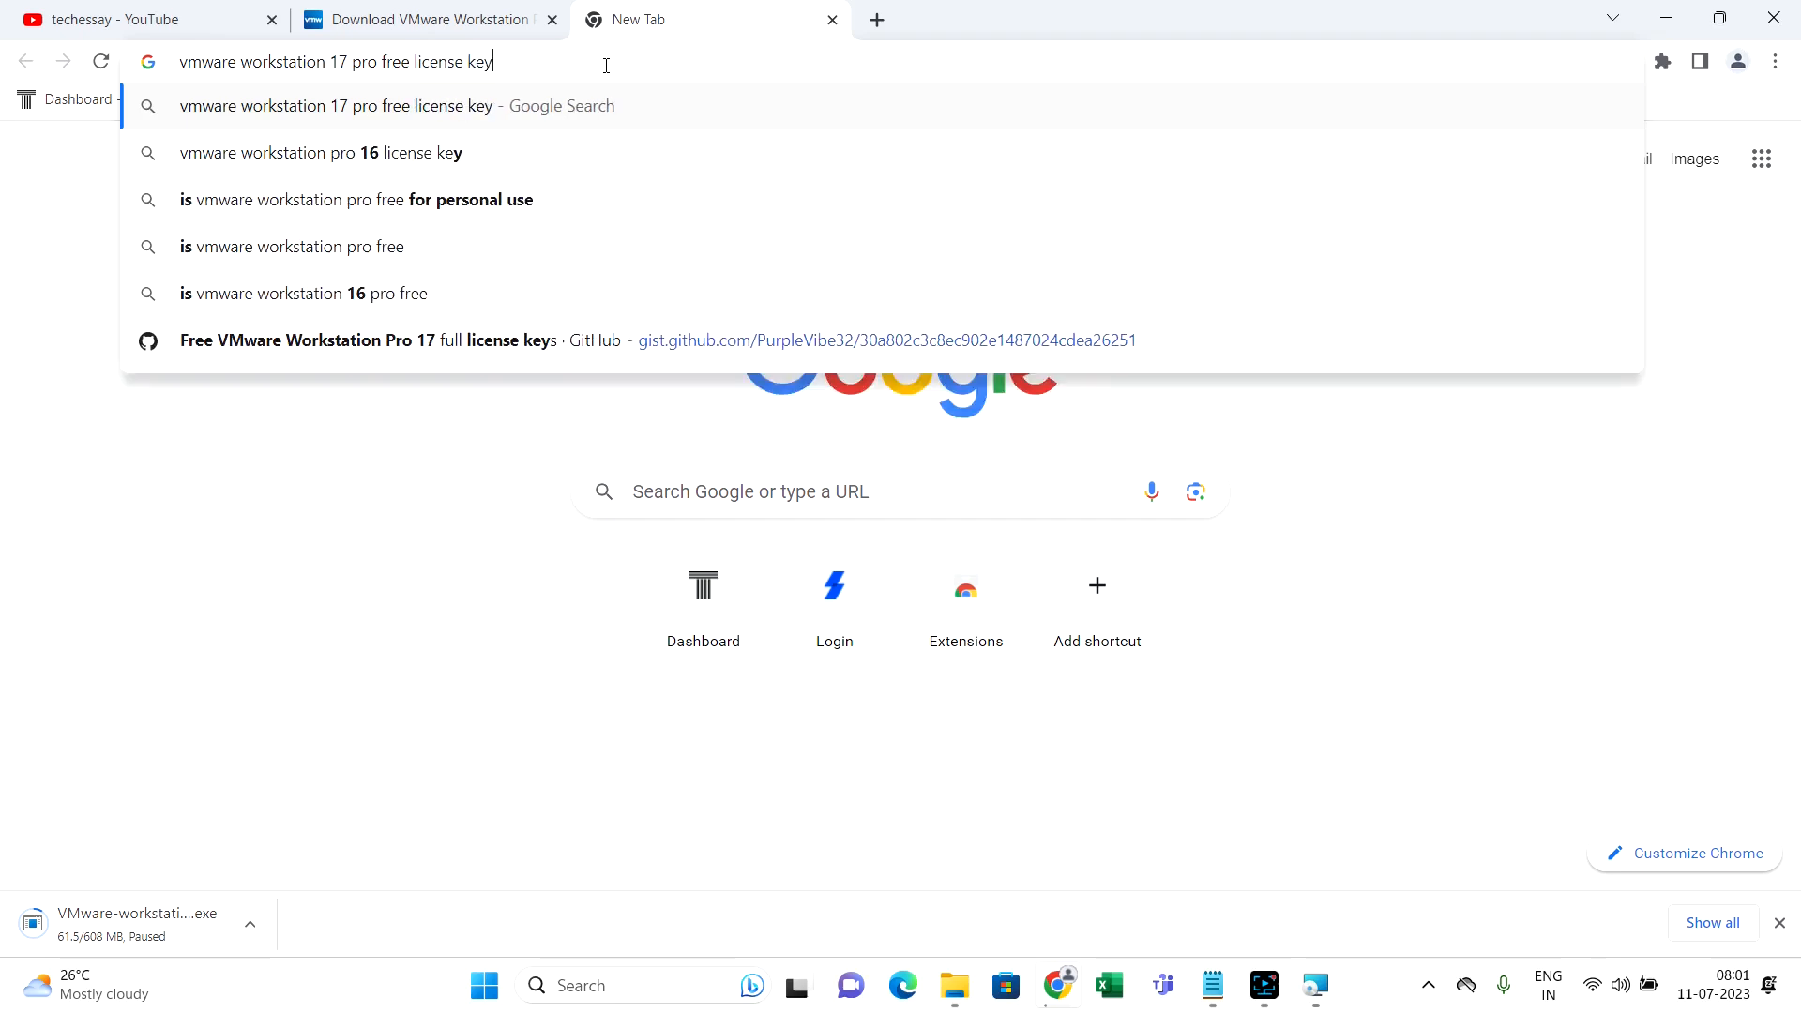
key(Return)
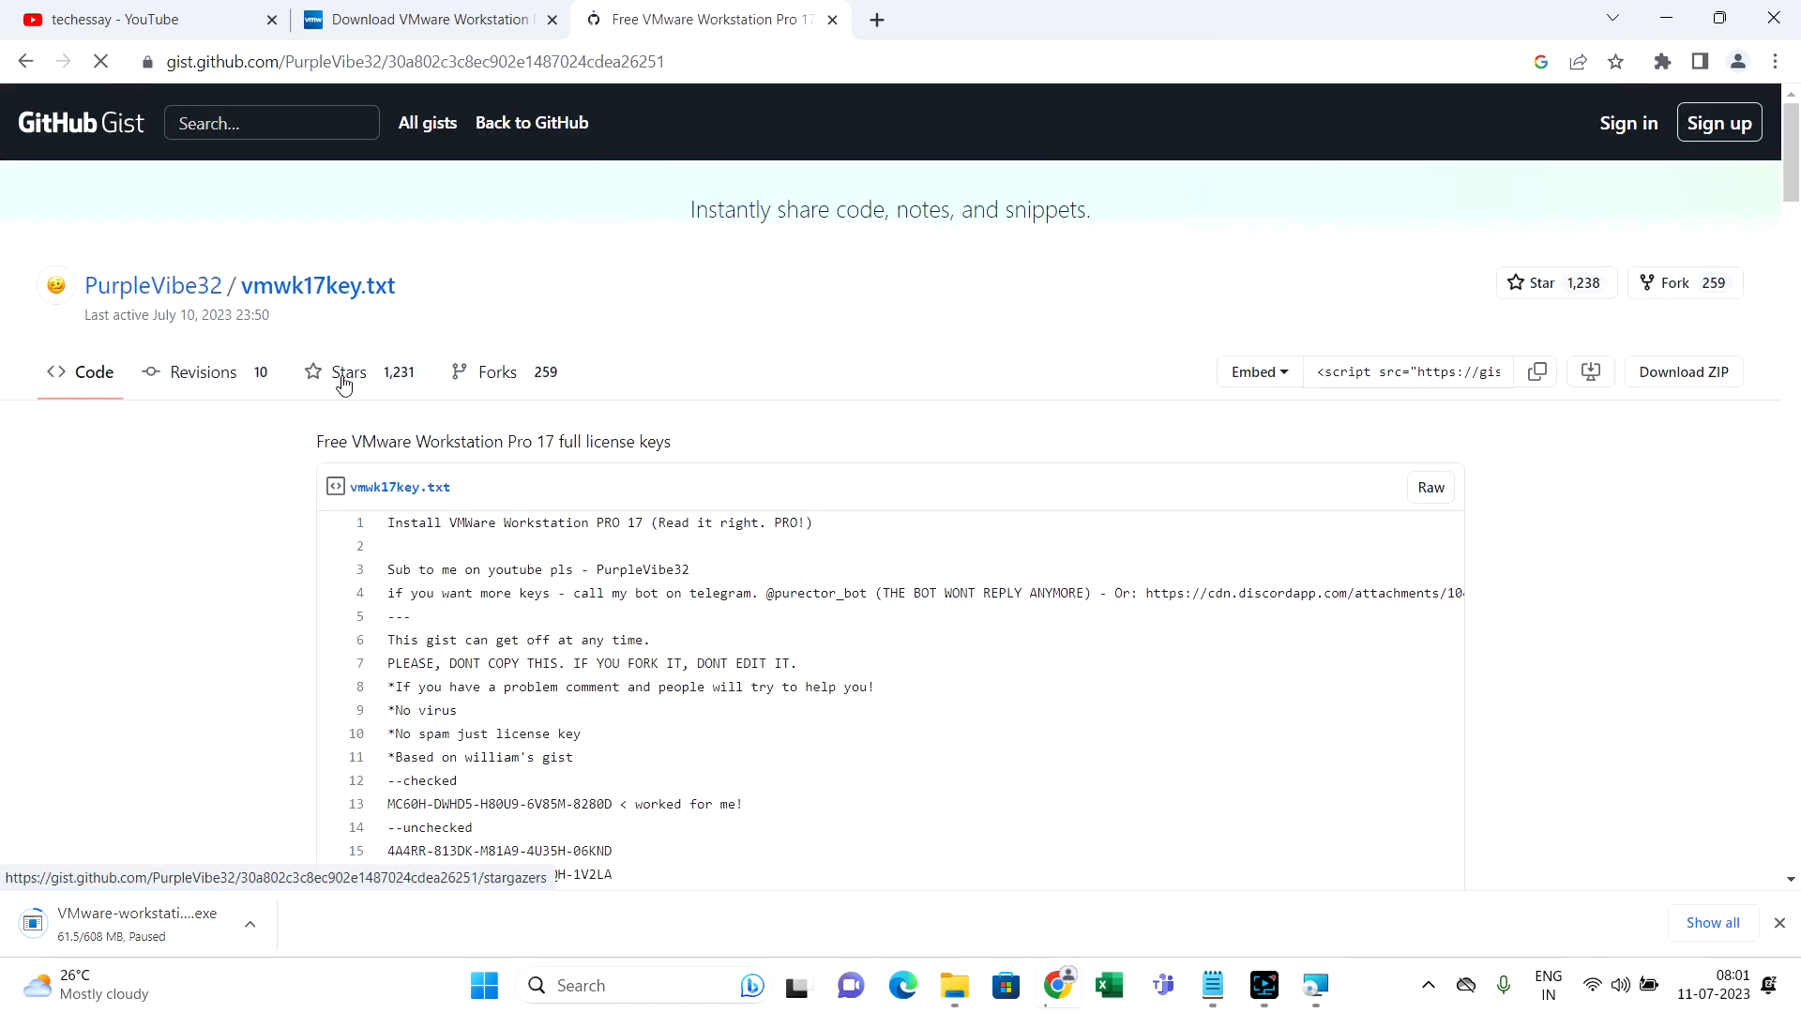
scroll(561, 740, down, 1)
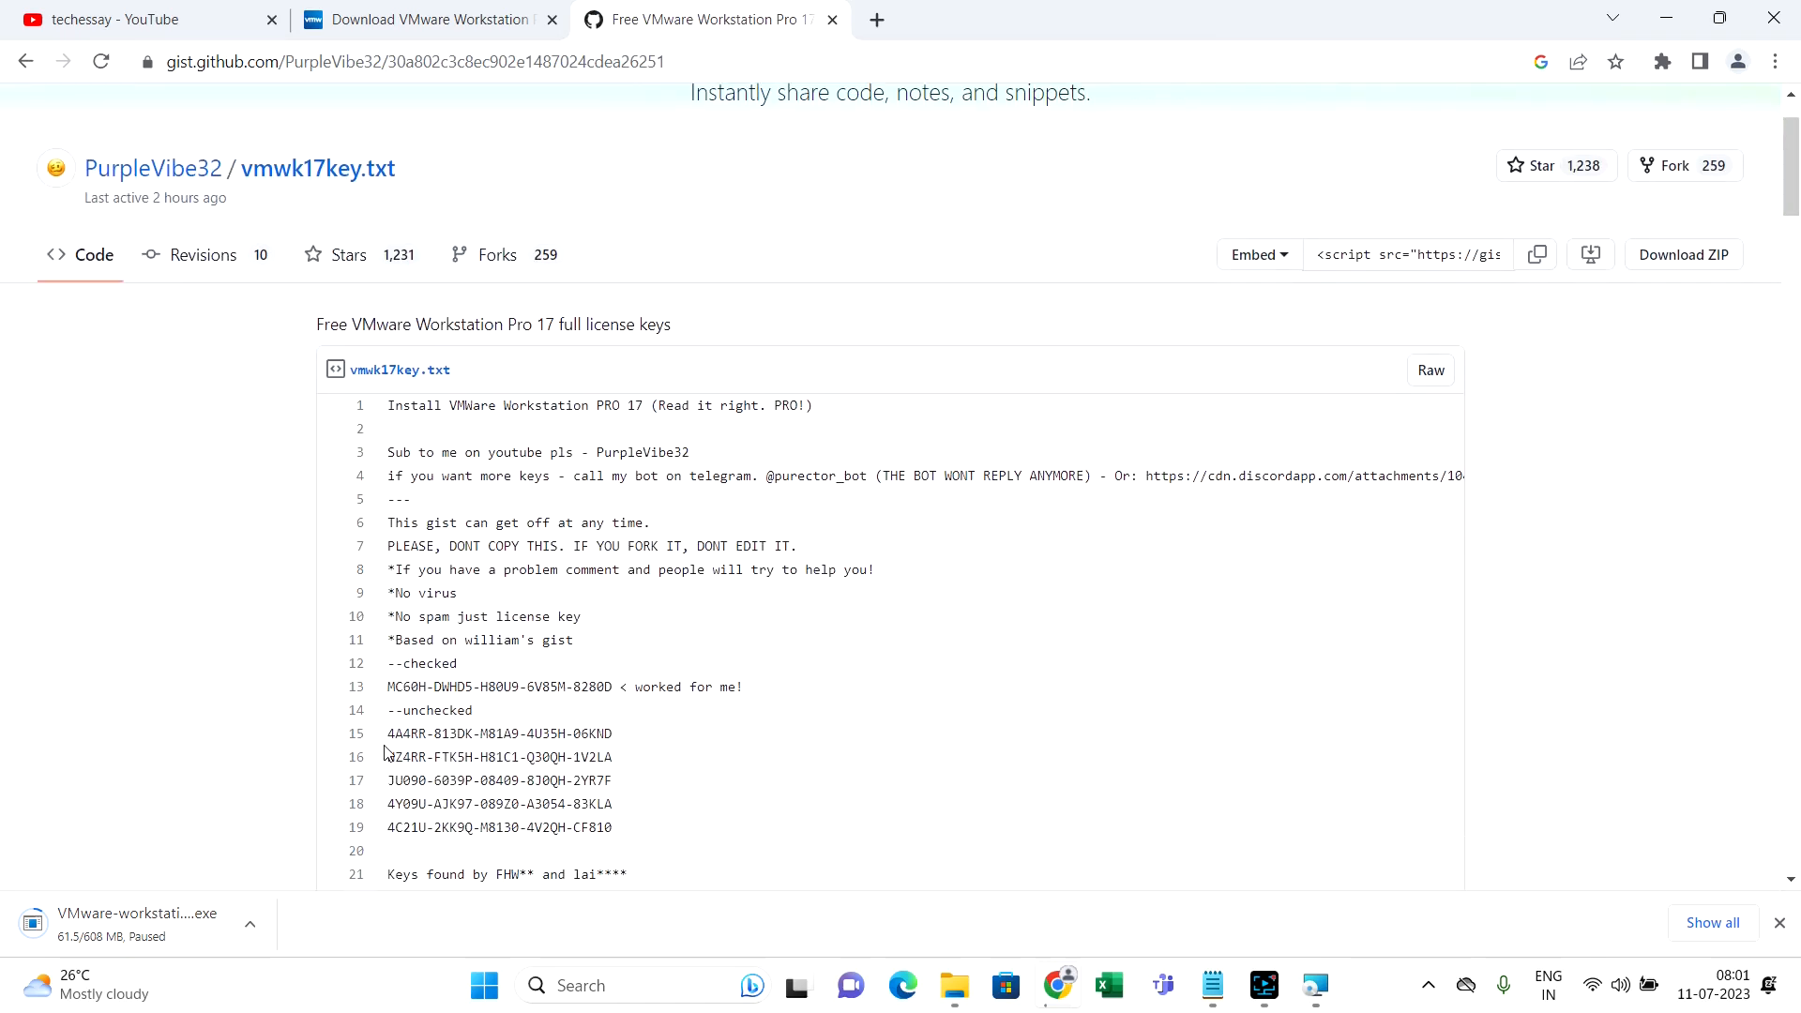
drag(389, 738, 586, 741)
key(ctrl+c)
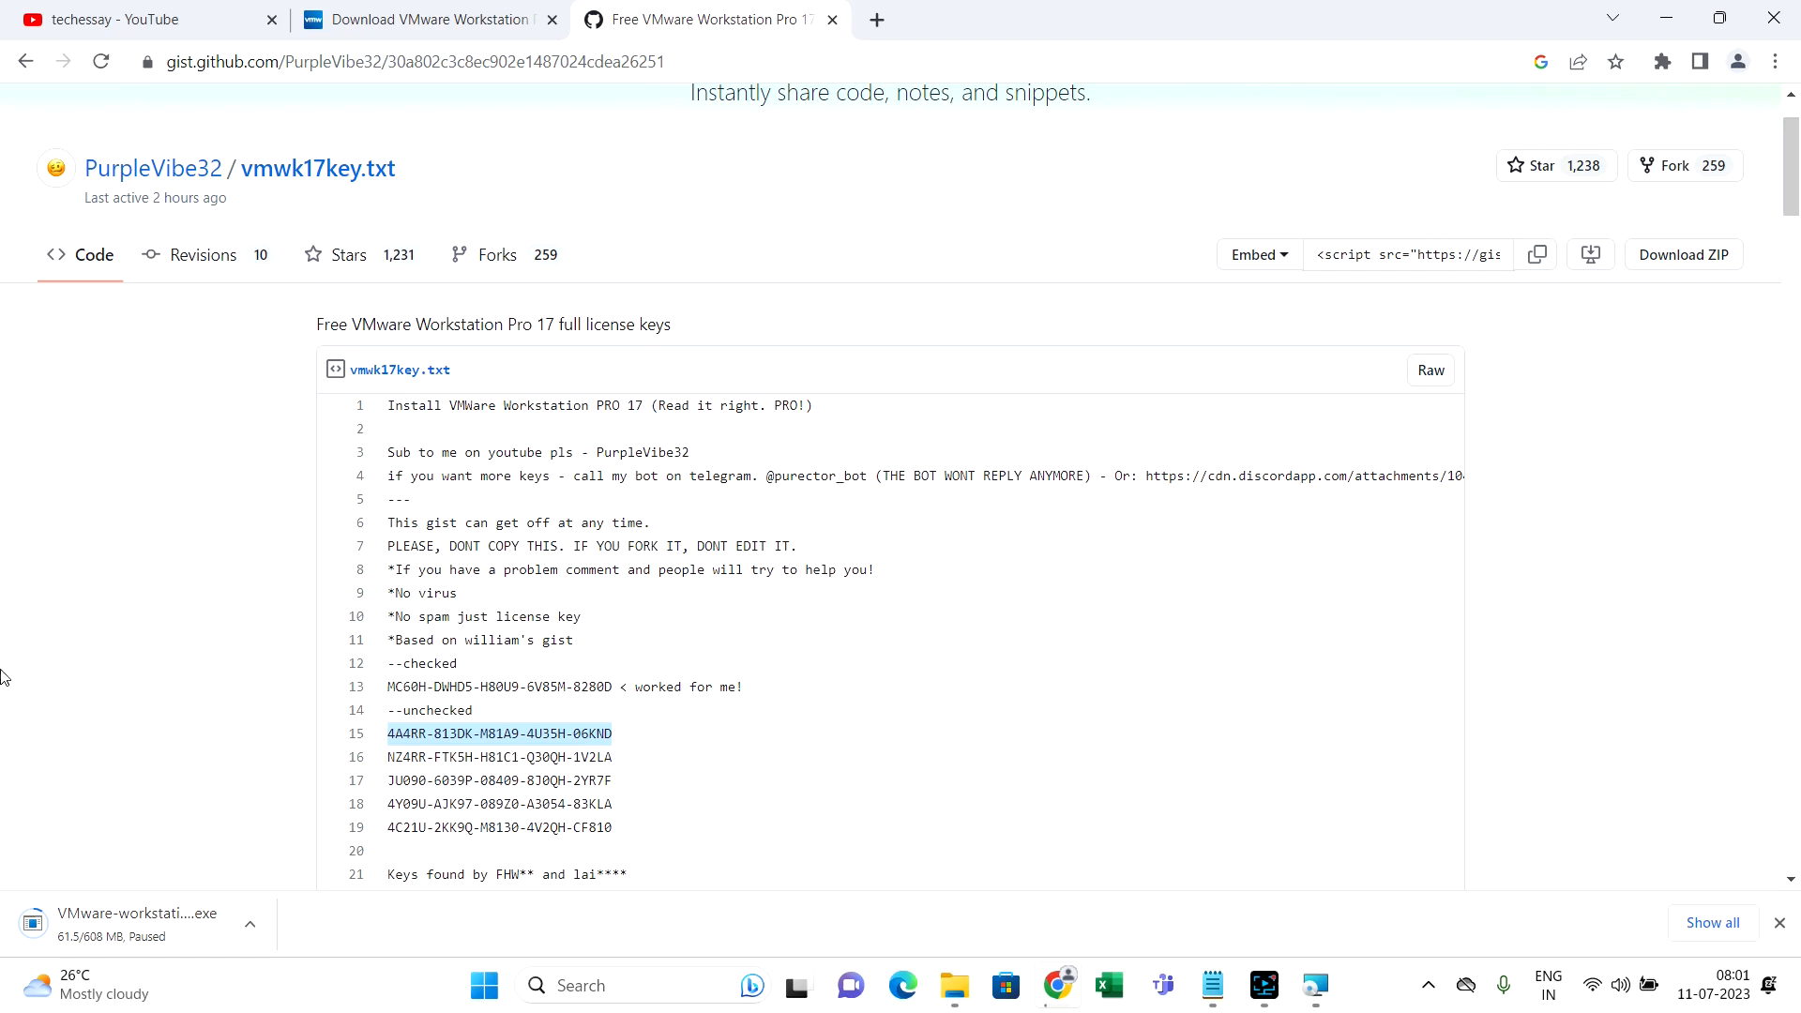
Paste the copied license key into the setup wizard, then finish and close it
click(1316, 985)
click(837, 410)
key(ctrl+v)
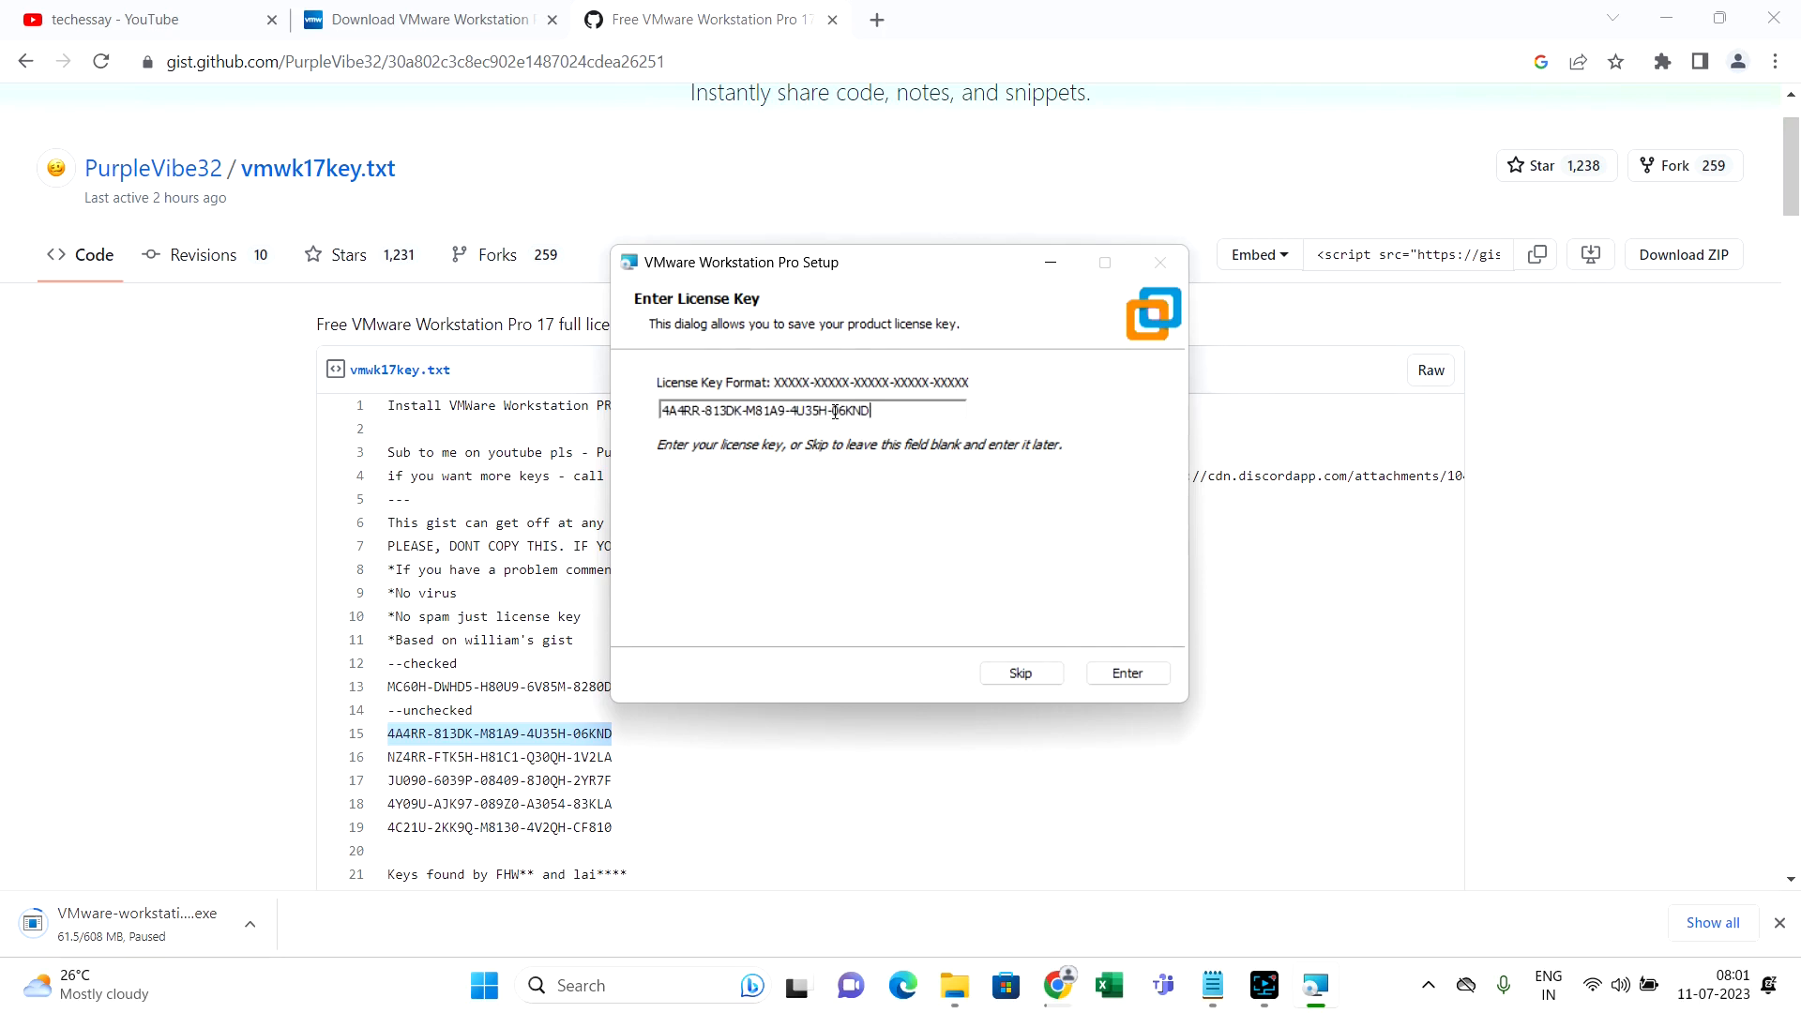
click(1127, 668)
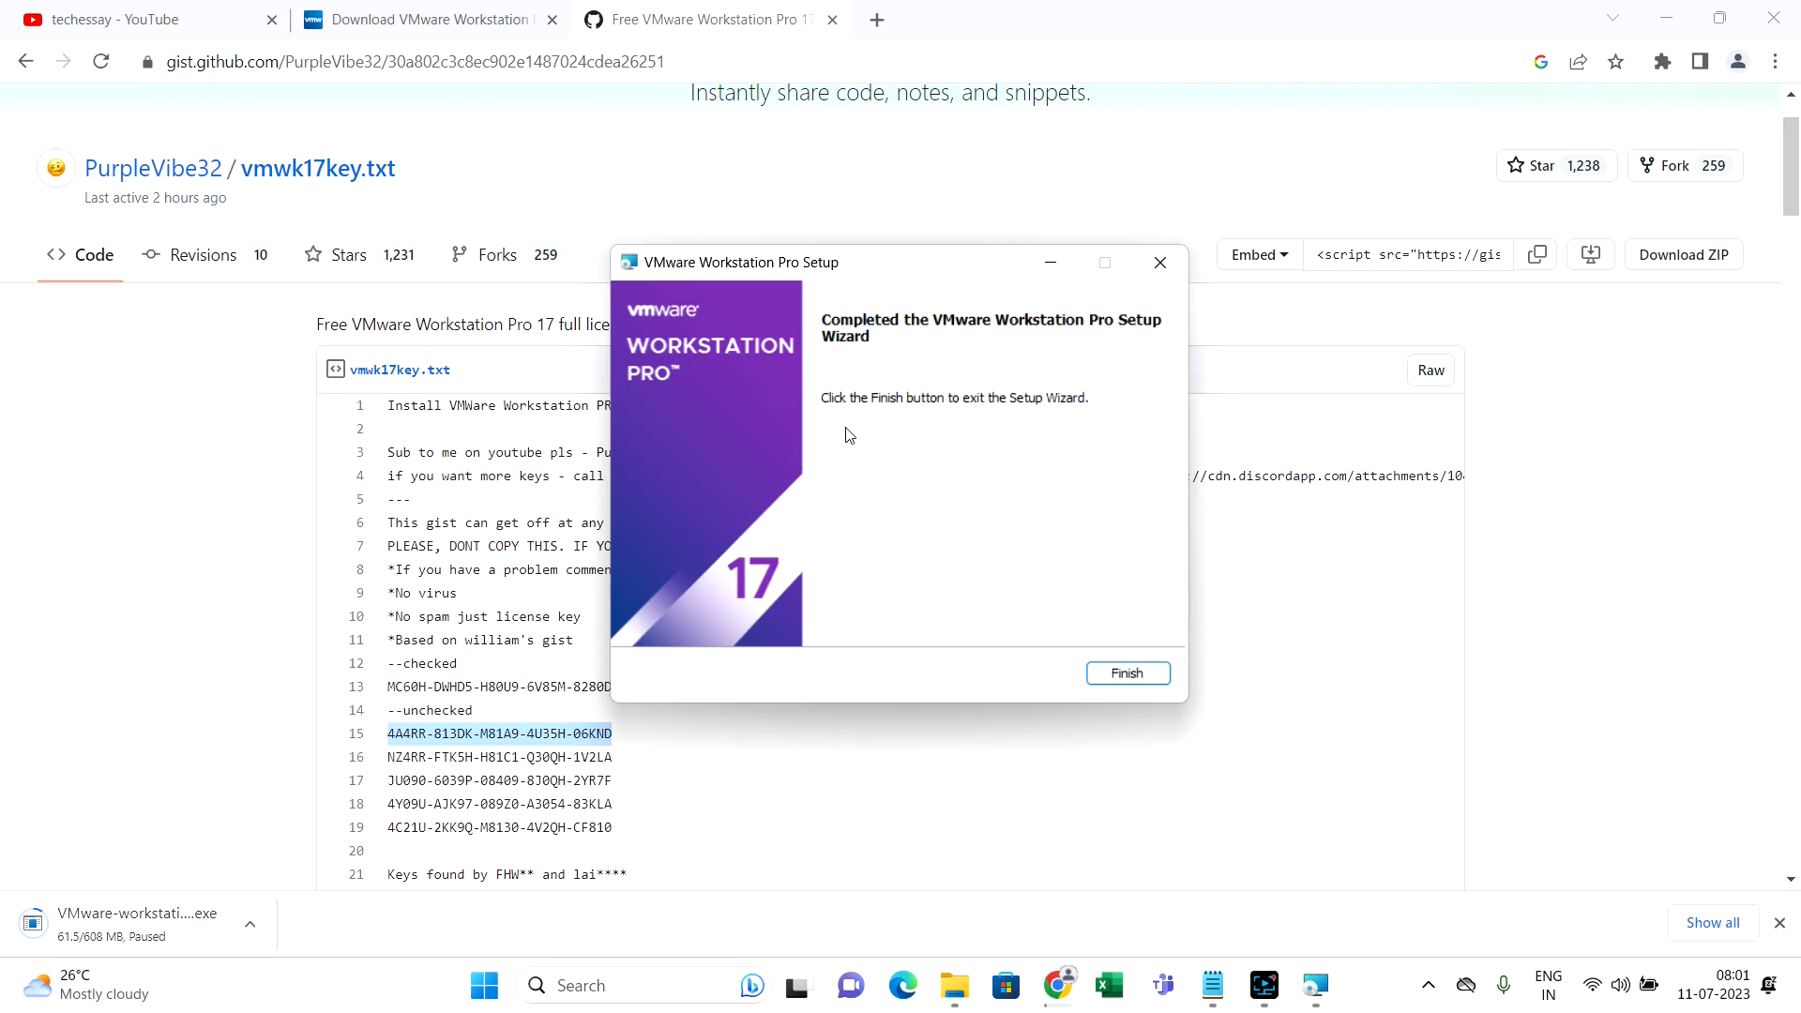
click(1126, 682)
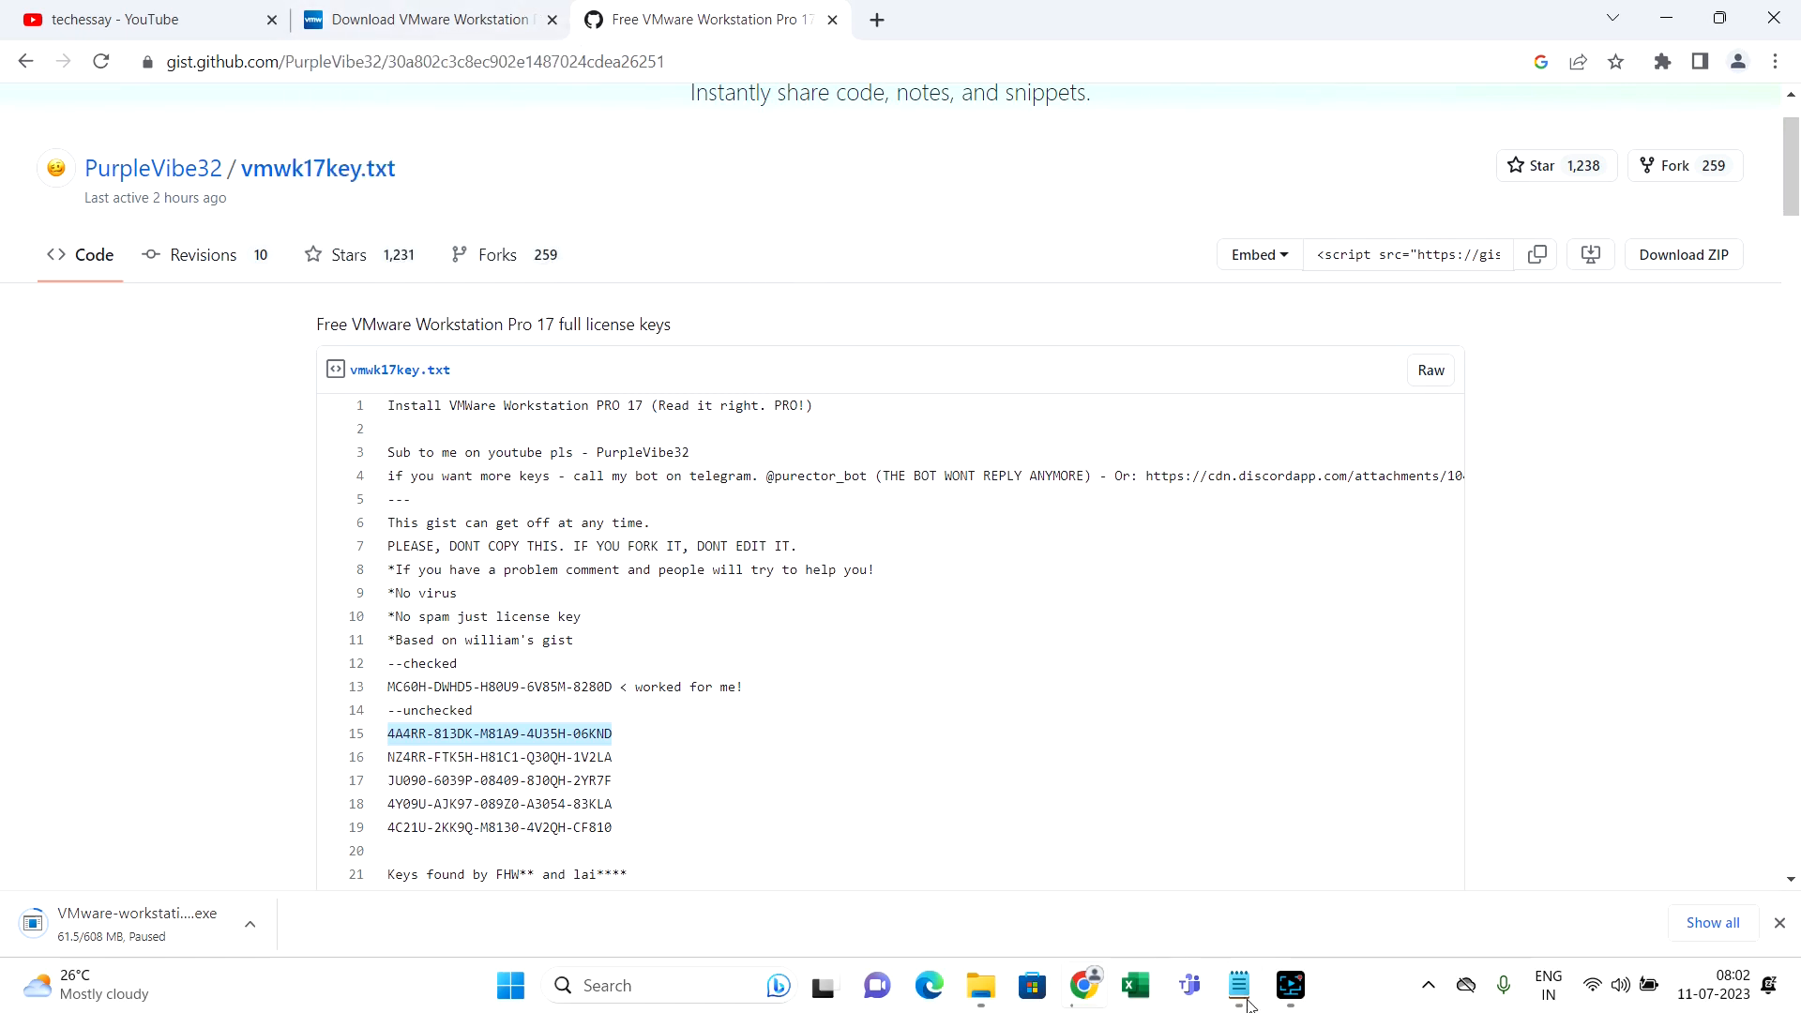
mouse_move(1271, 997)
Minimize Chrome and launch VMware Workstation Pro from its desktop shortcut
click(1665, 18)
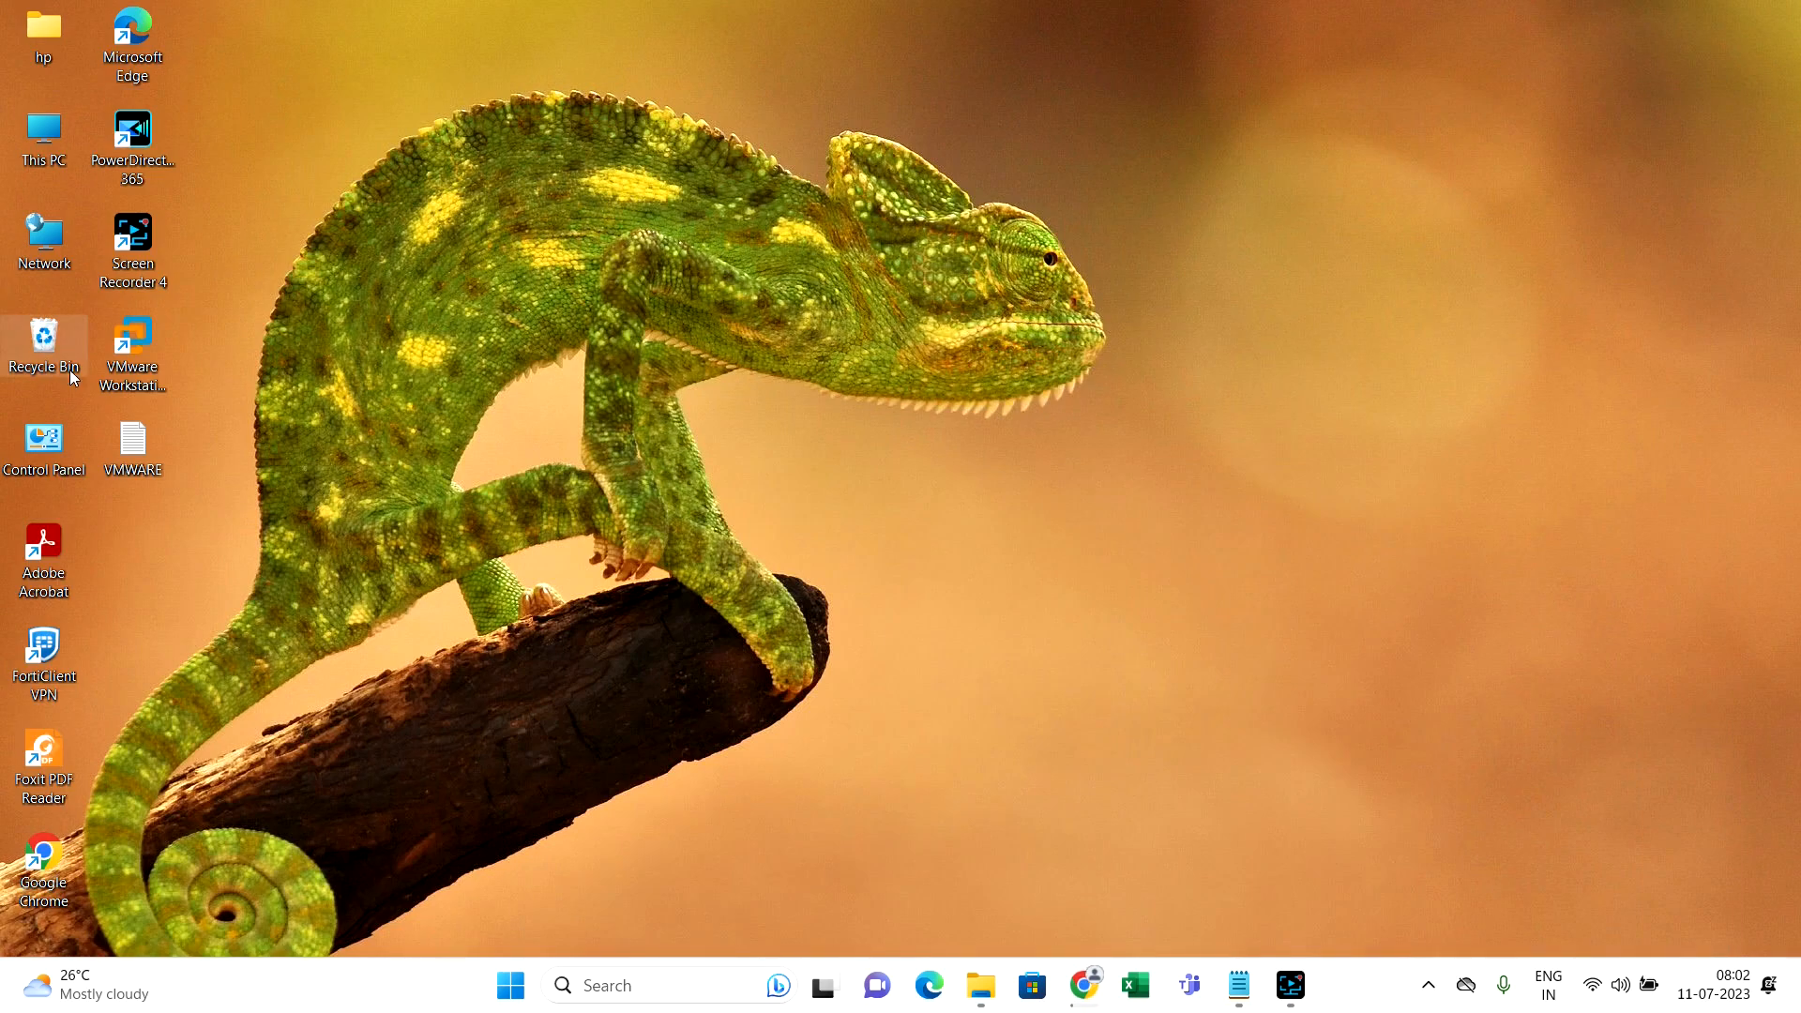
click(116, 366)
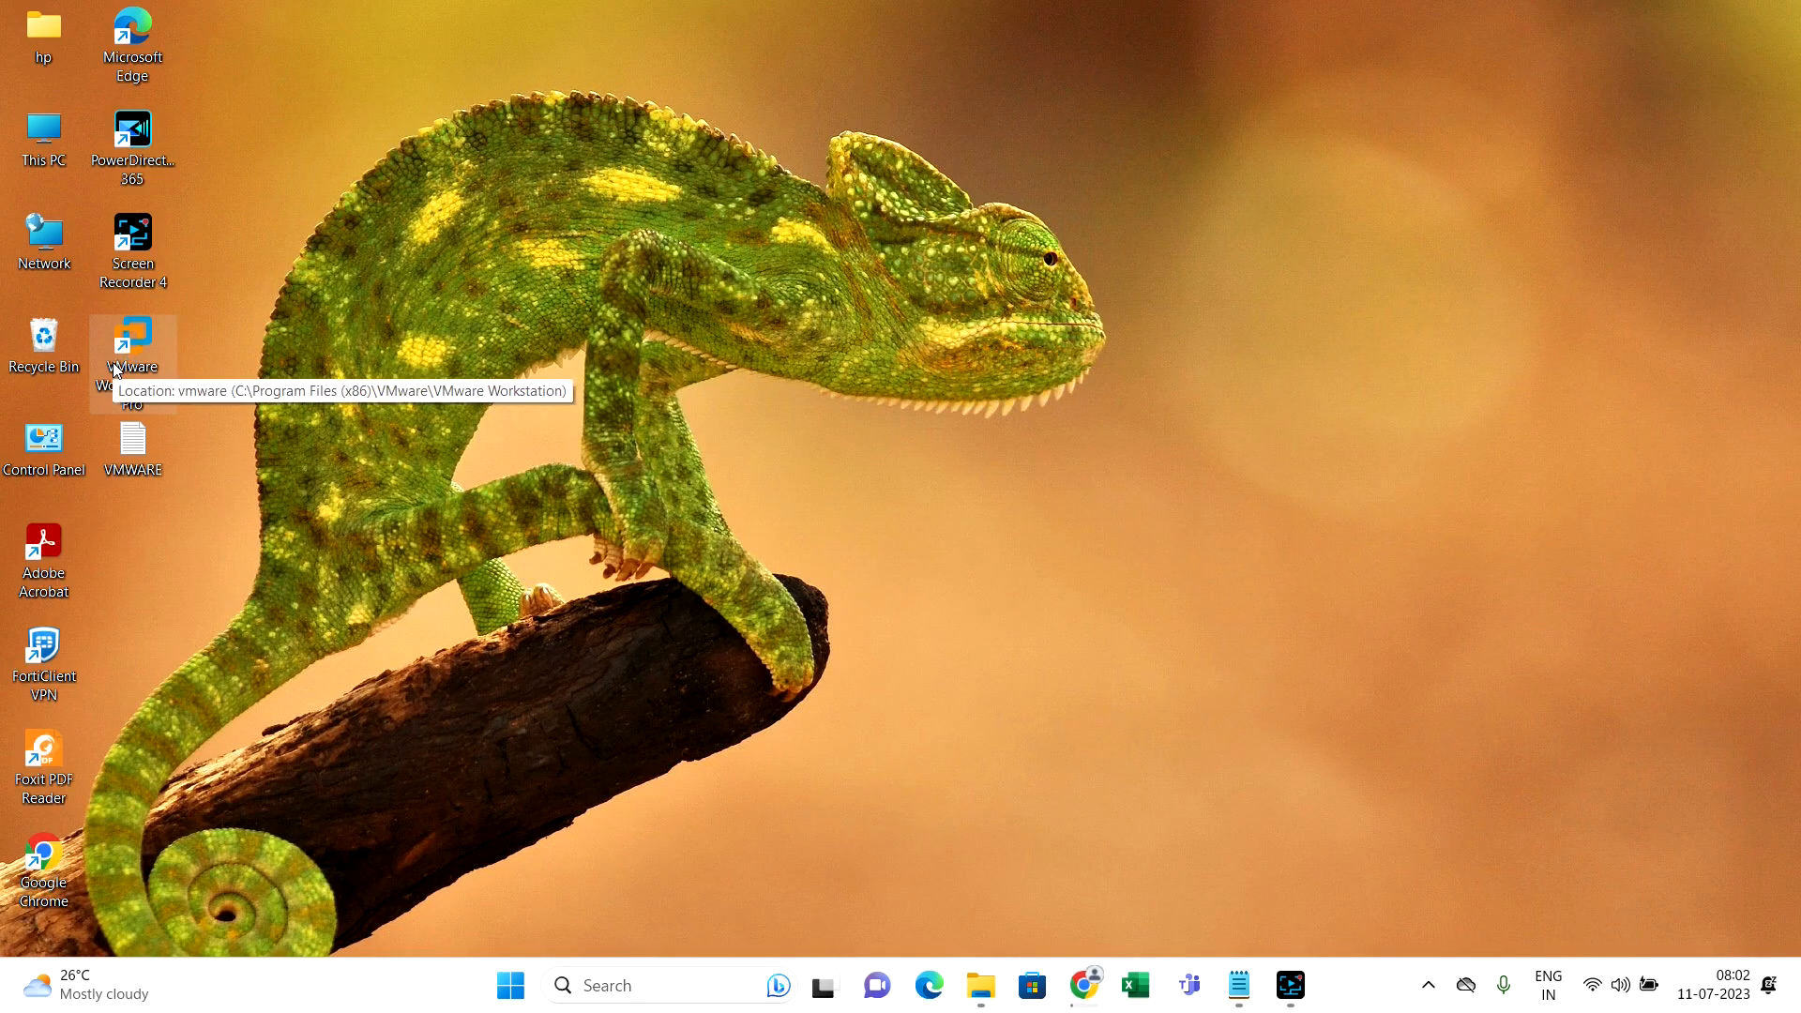
double_click(159, 386)
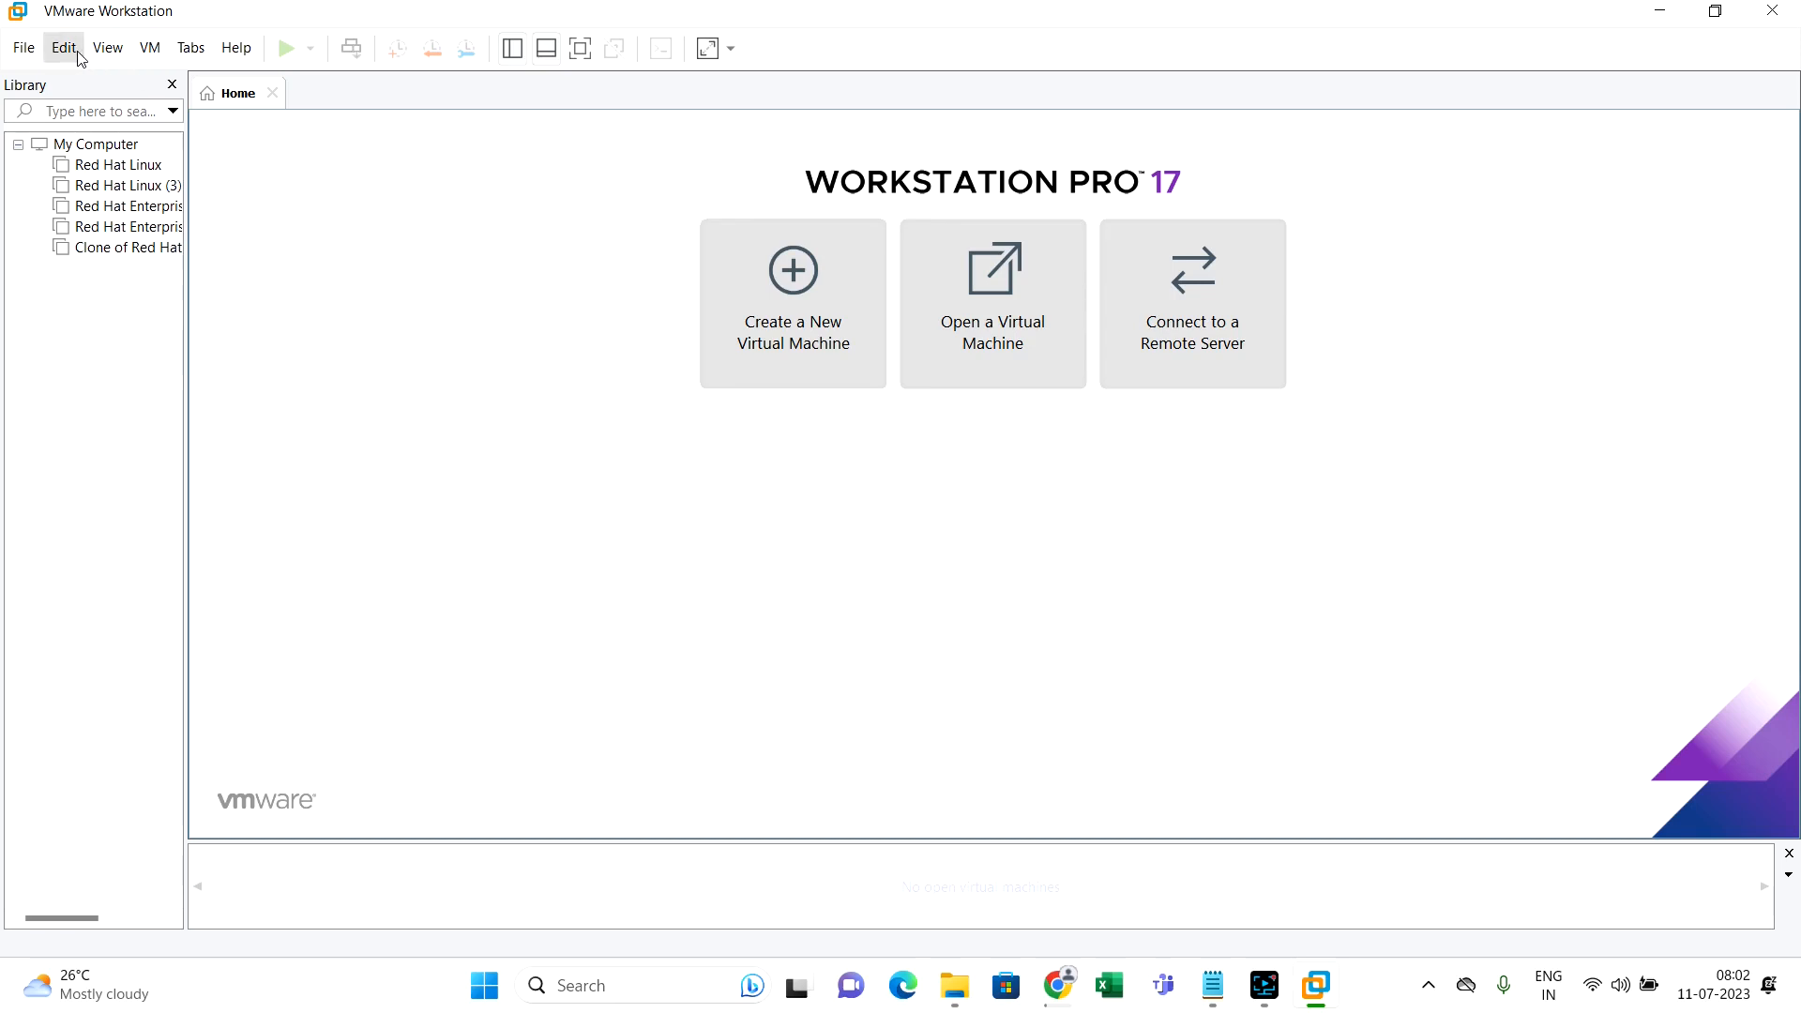
click(25, 58)
Start the New Virtual Machine Wizard with Workstation 17.x compatibility, then return to Chrome
click(37, 77)
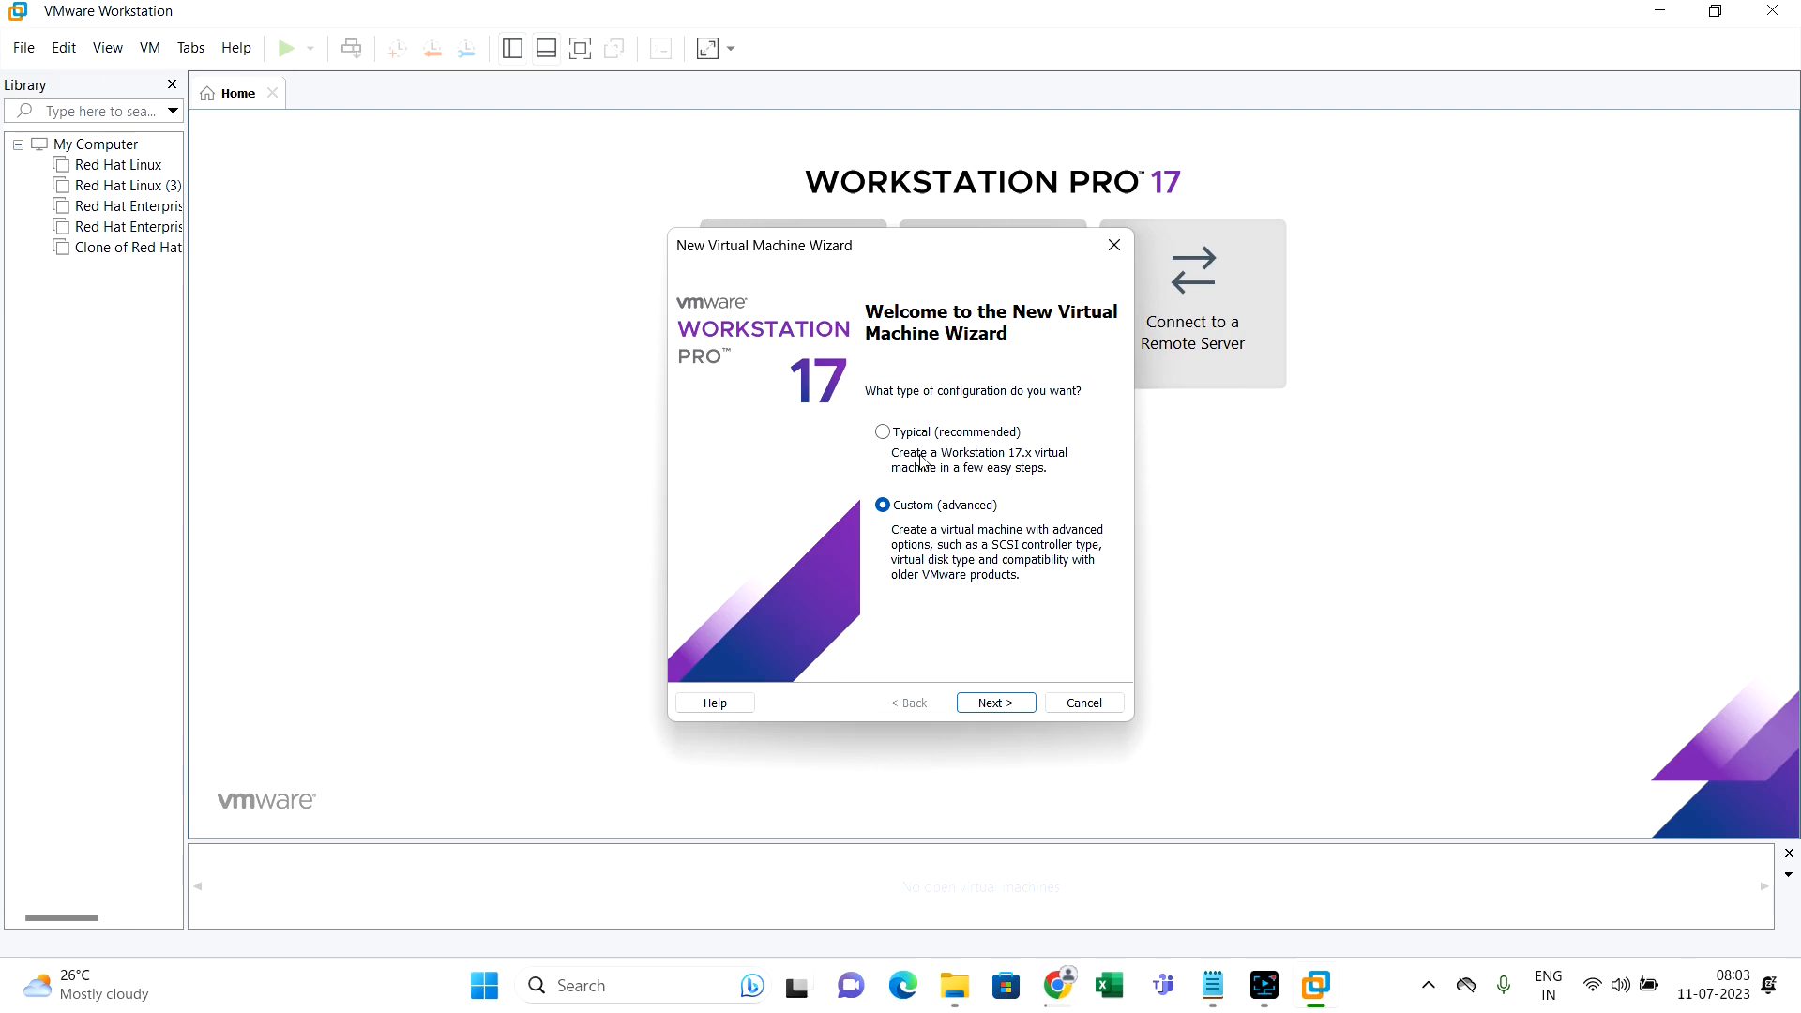
click(996, 706)
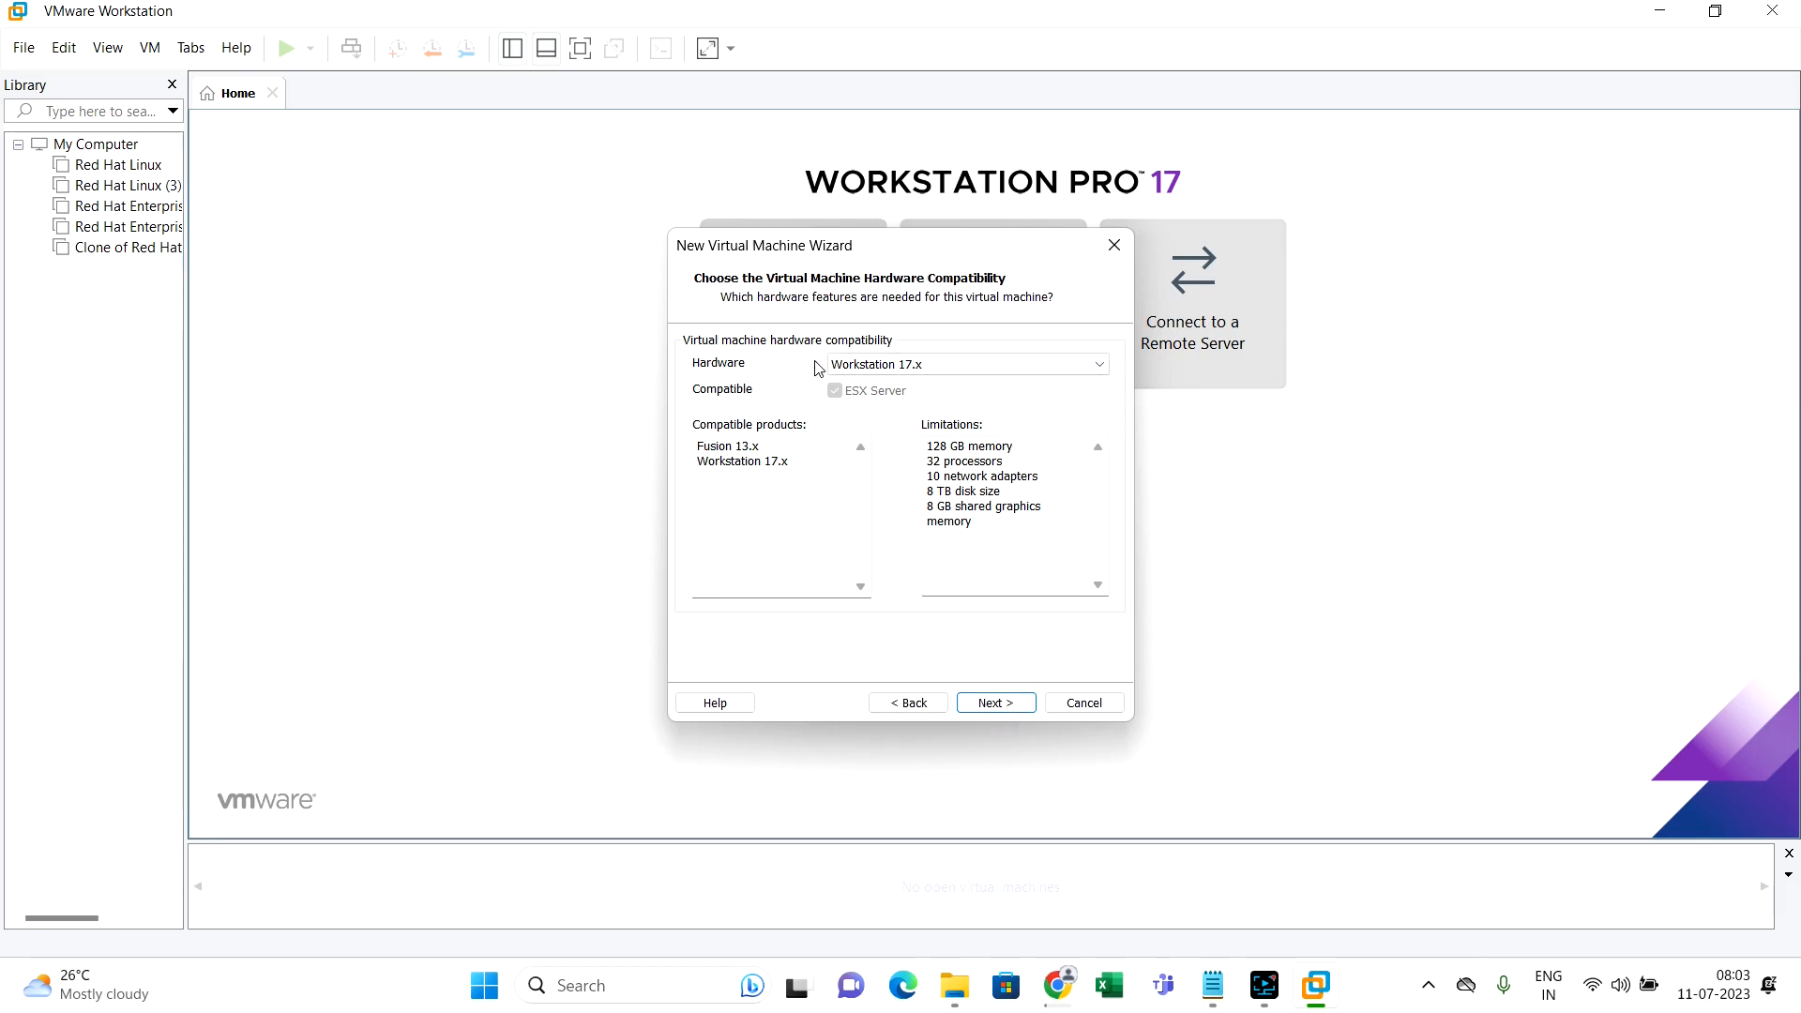
click(1000, 707)
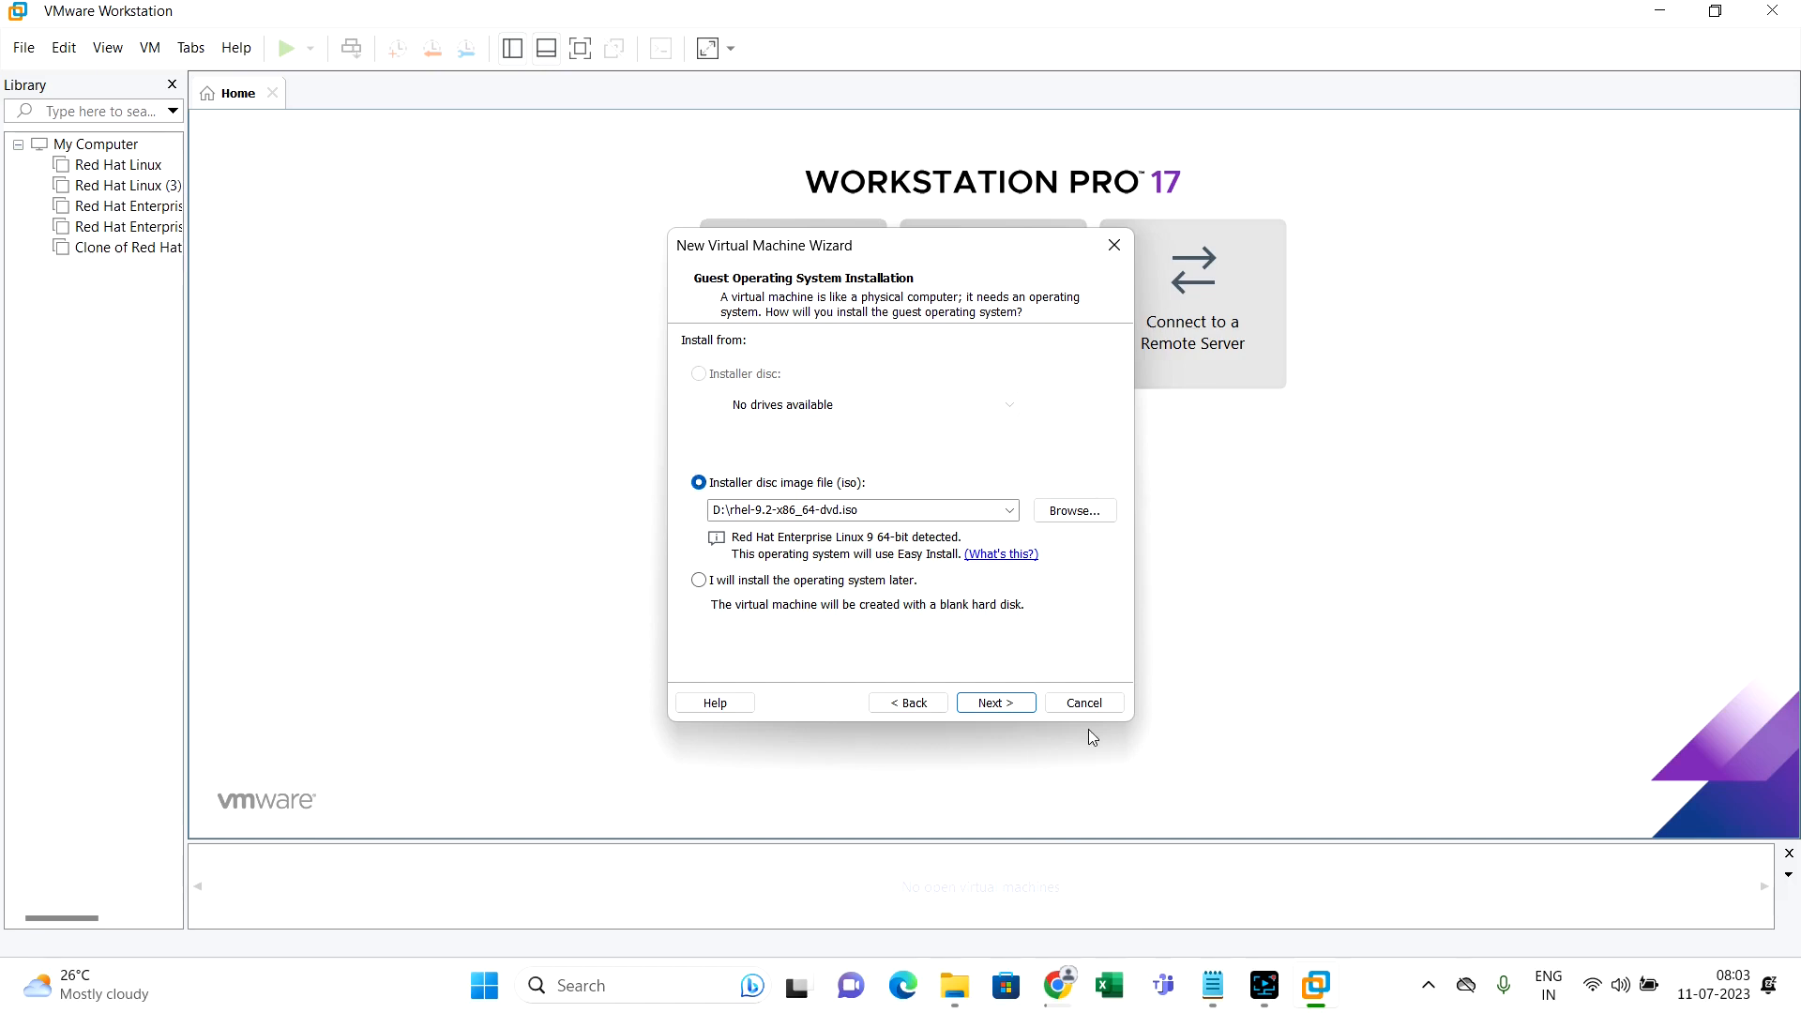
click(1057, 985)
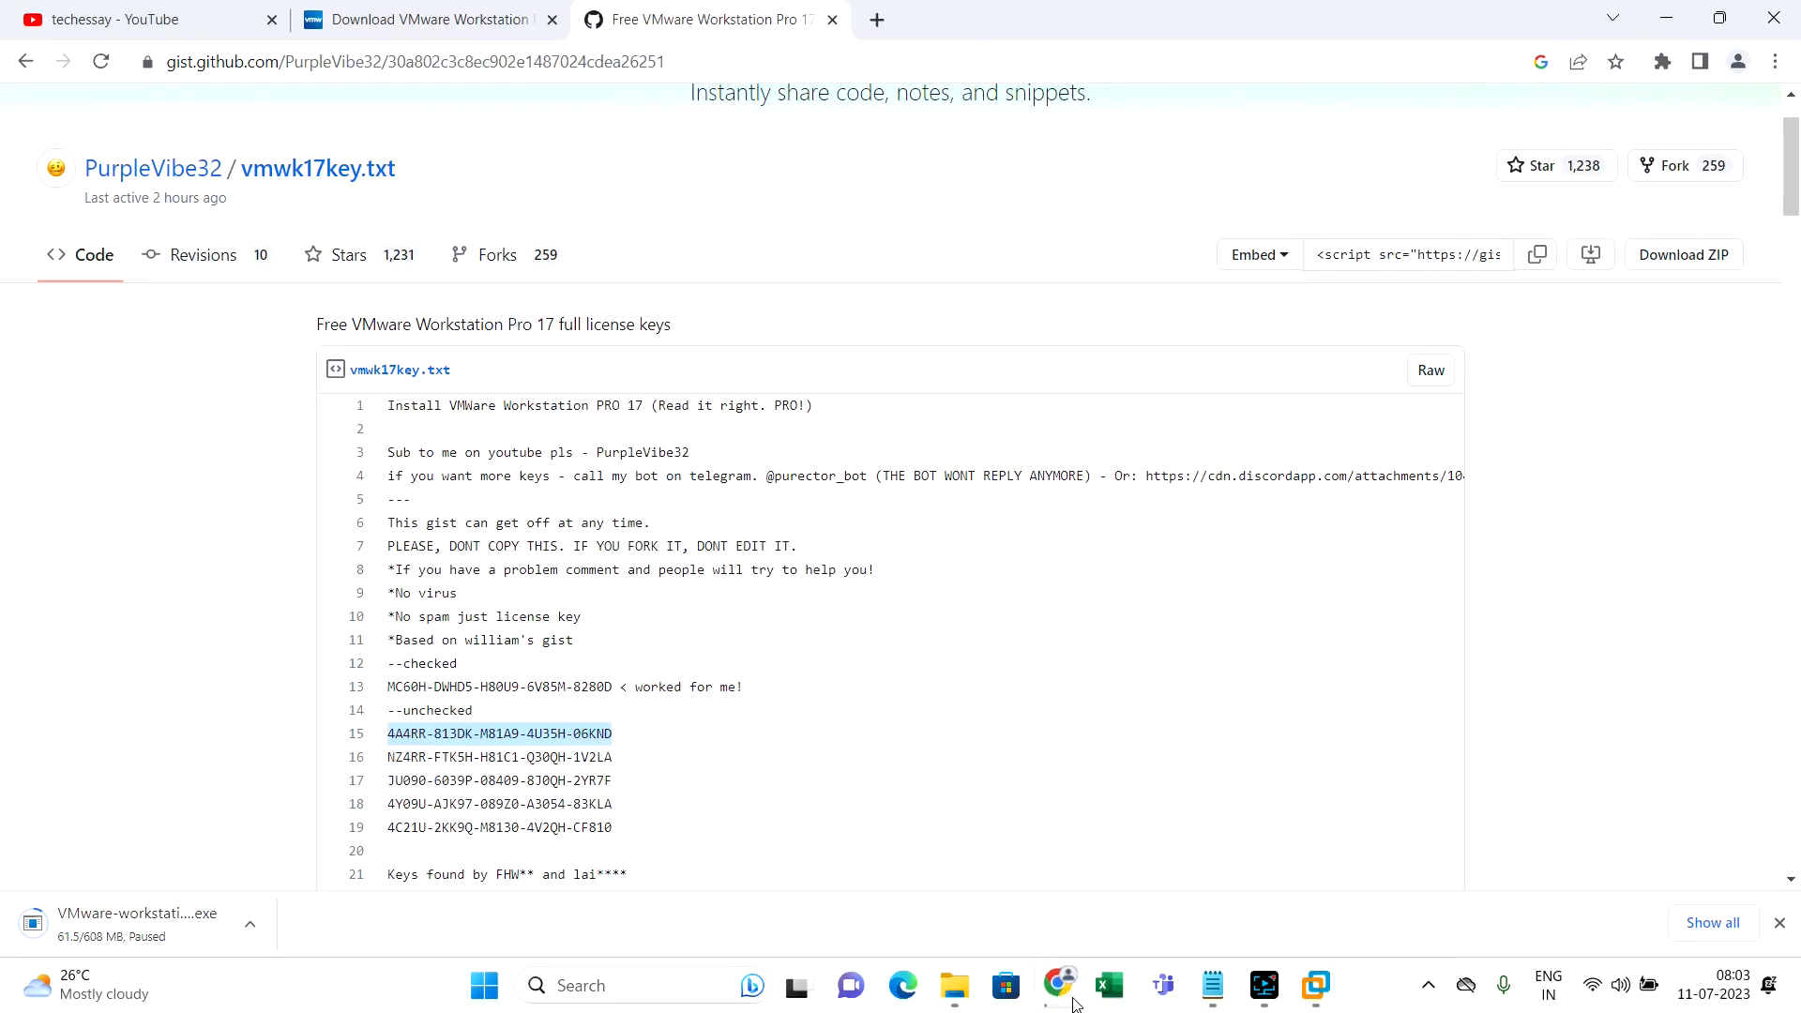
Search 'download rhel9' in a new tab and open the Red Hat Enterprise Linux download page
click(876, 20)
click(862, 66)
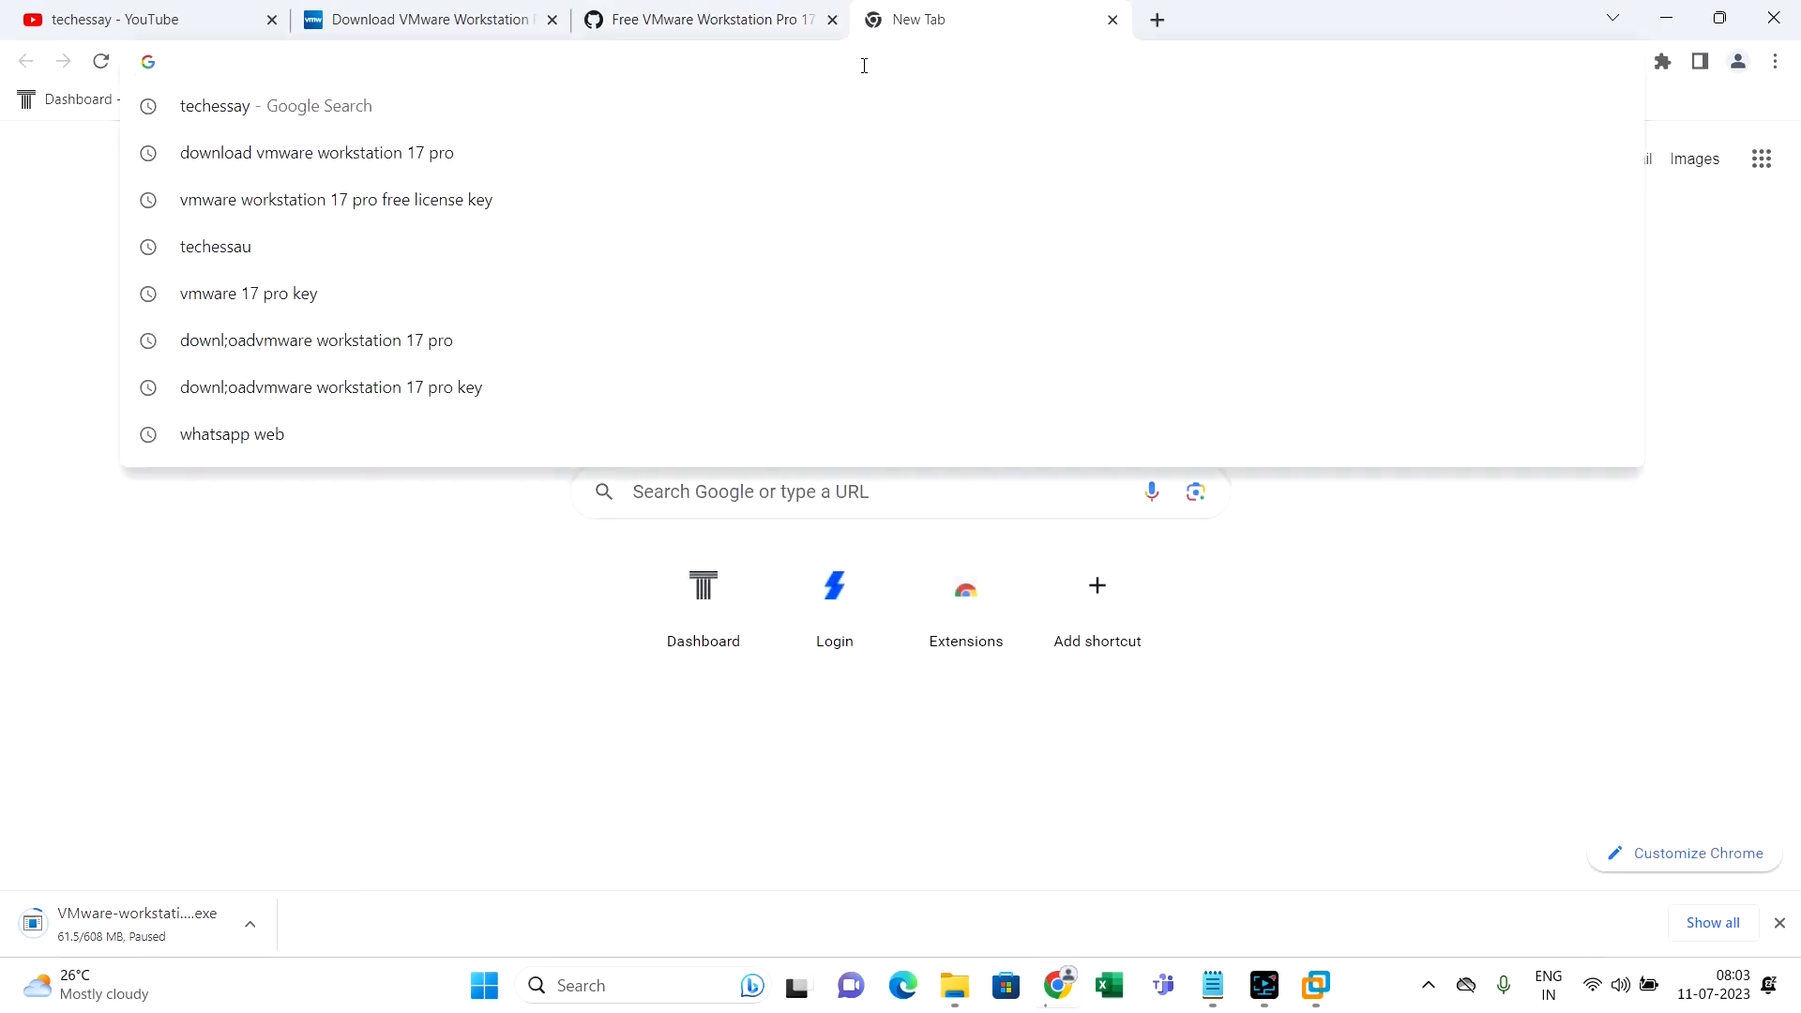
text(download rhel9)
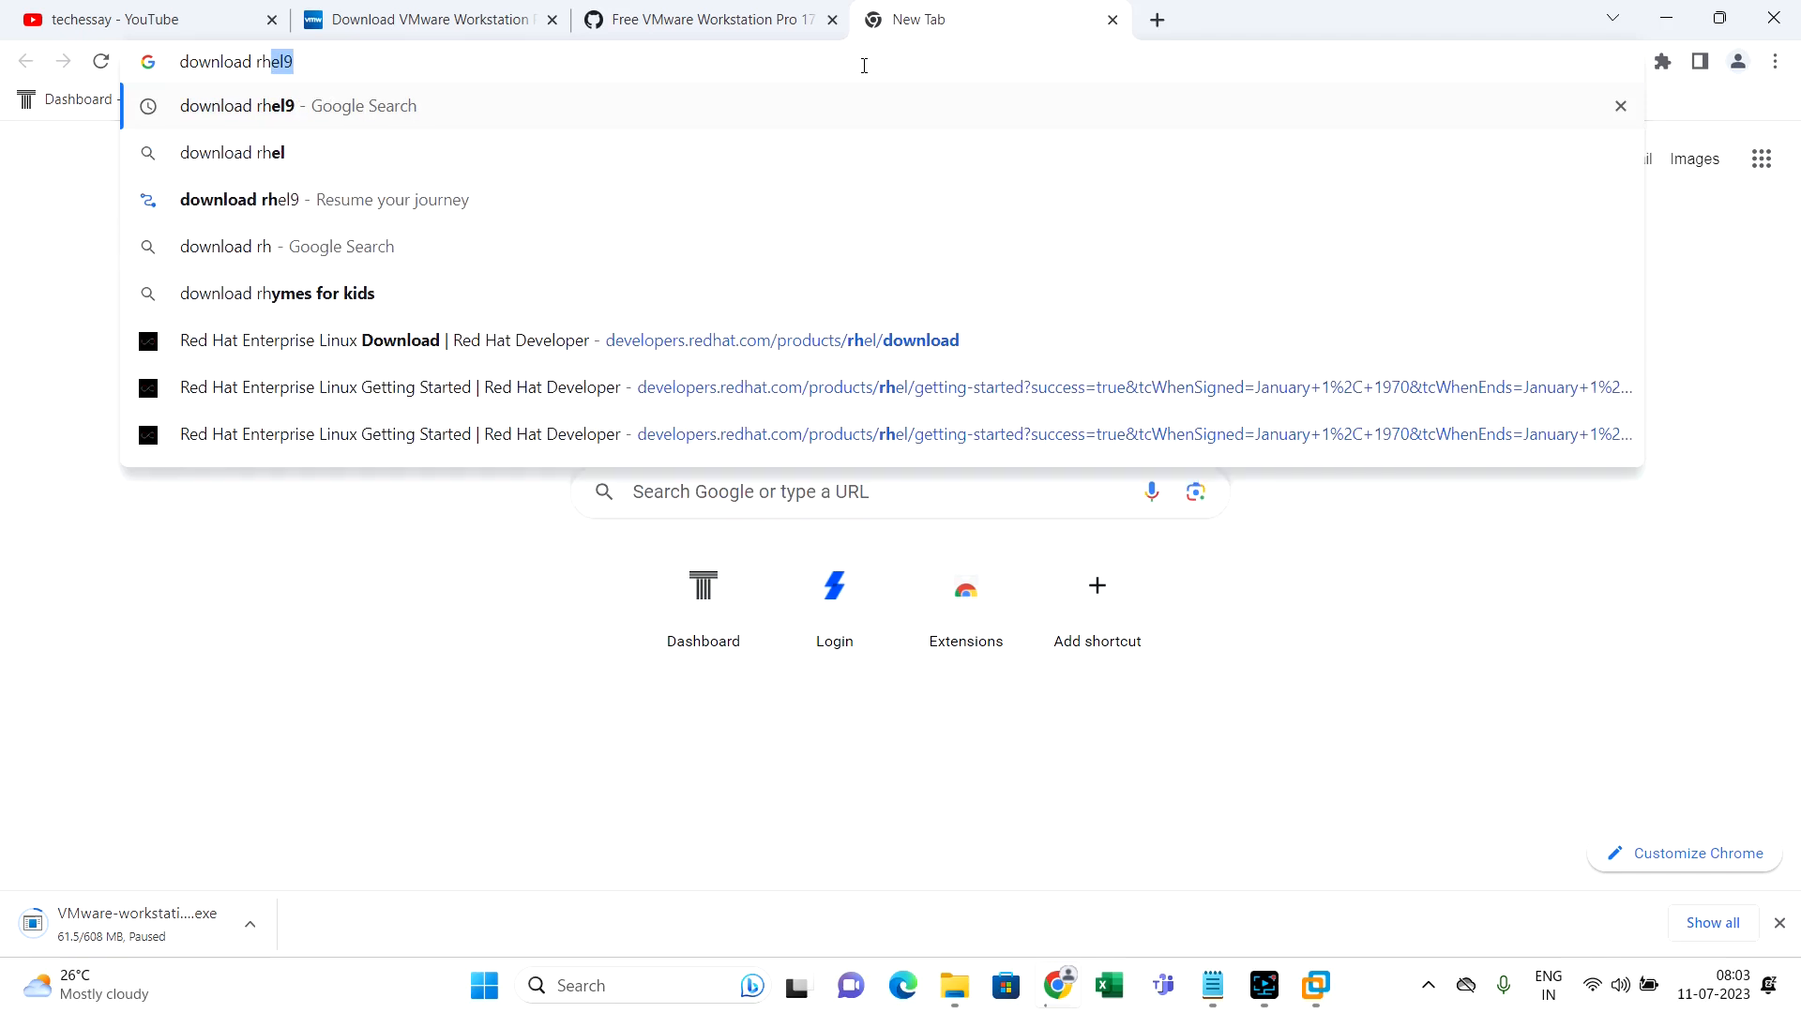
key(Return)
click(864, 64)
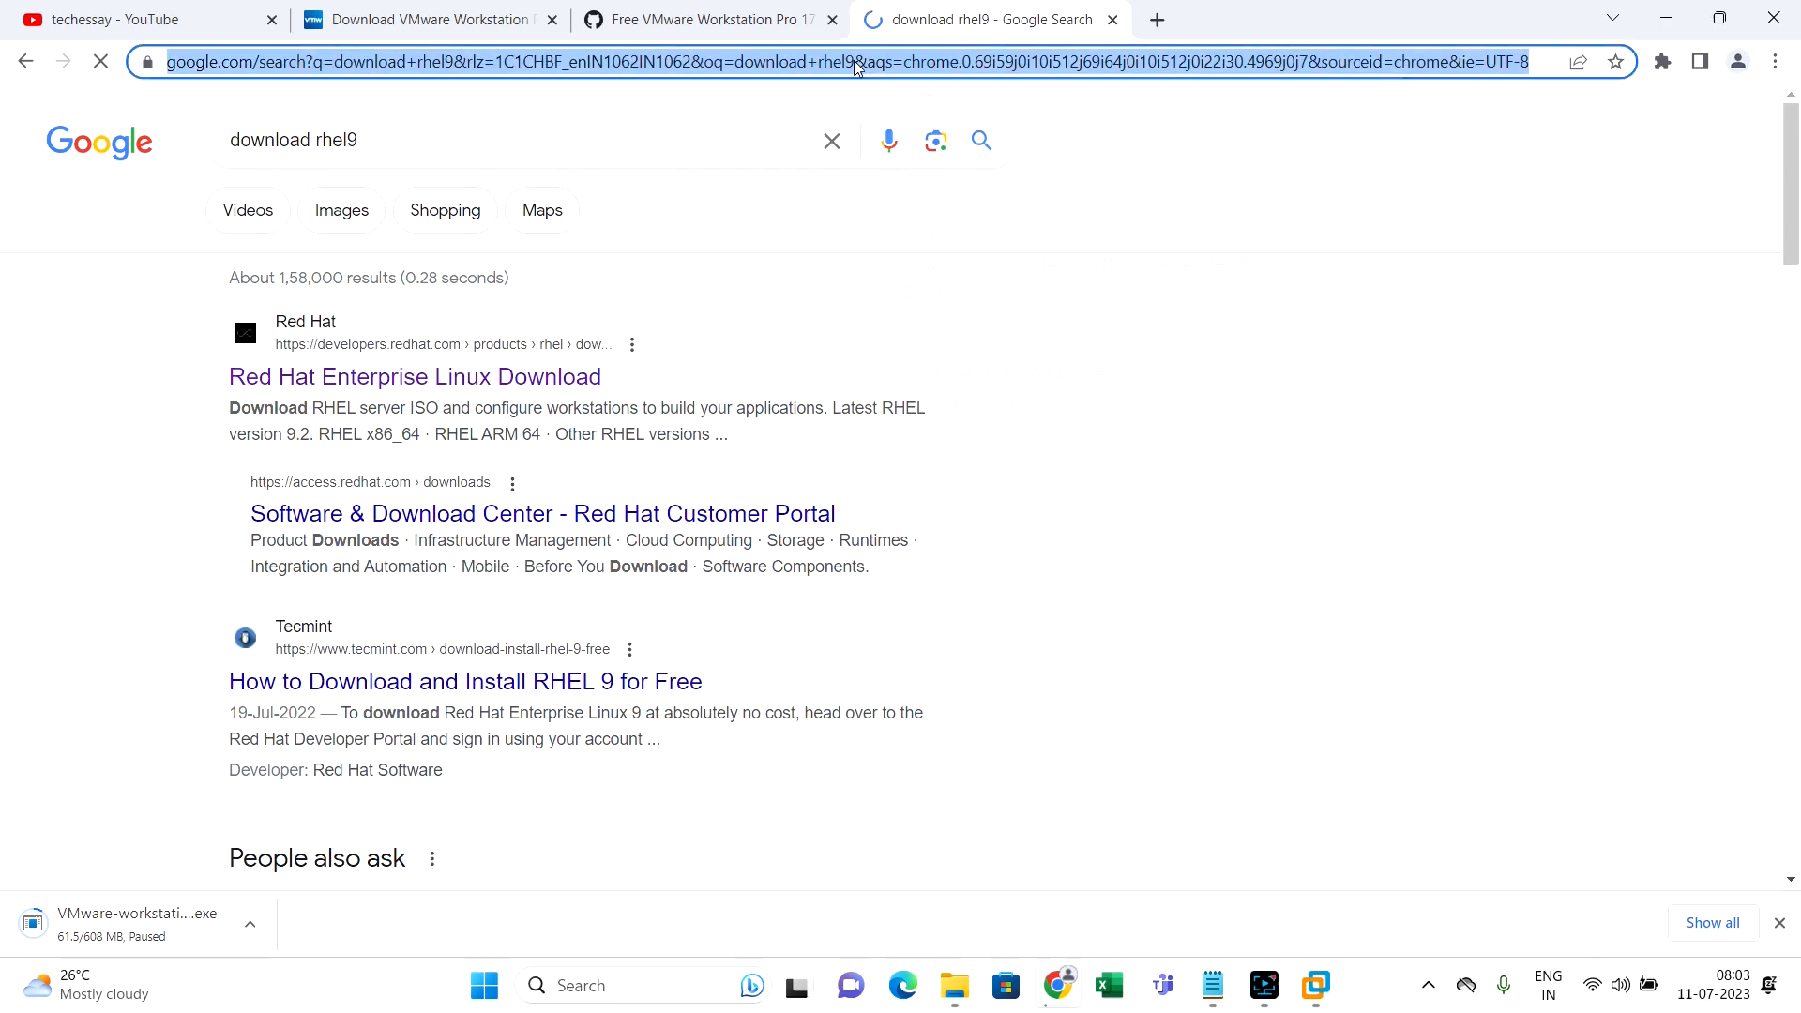
right_click(863, 64)
key(Escape)
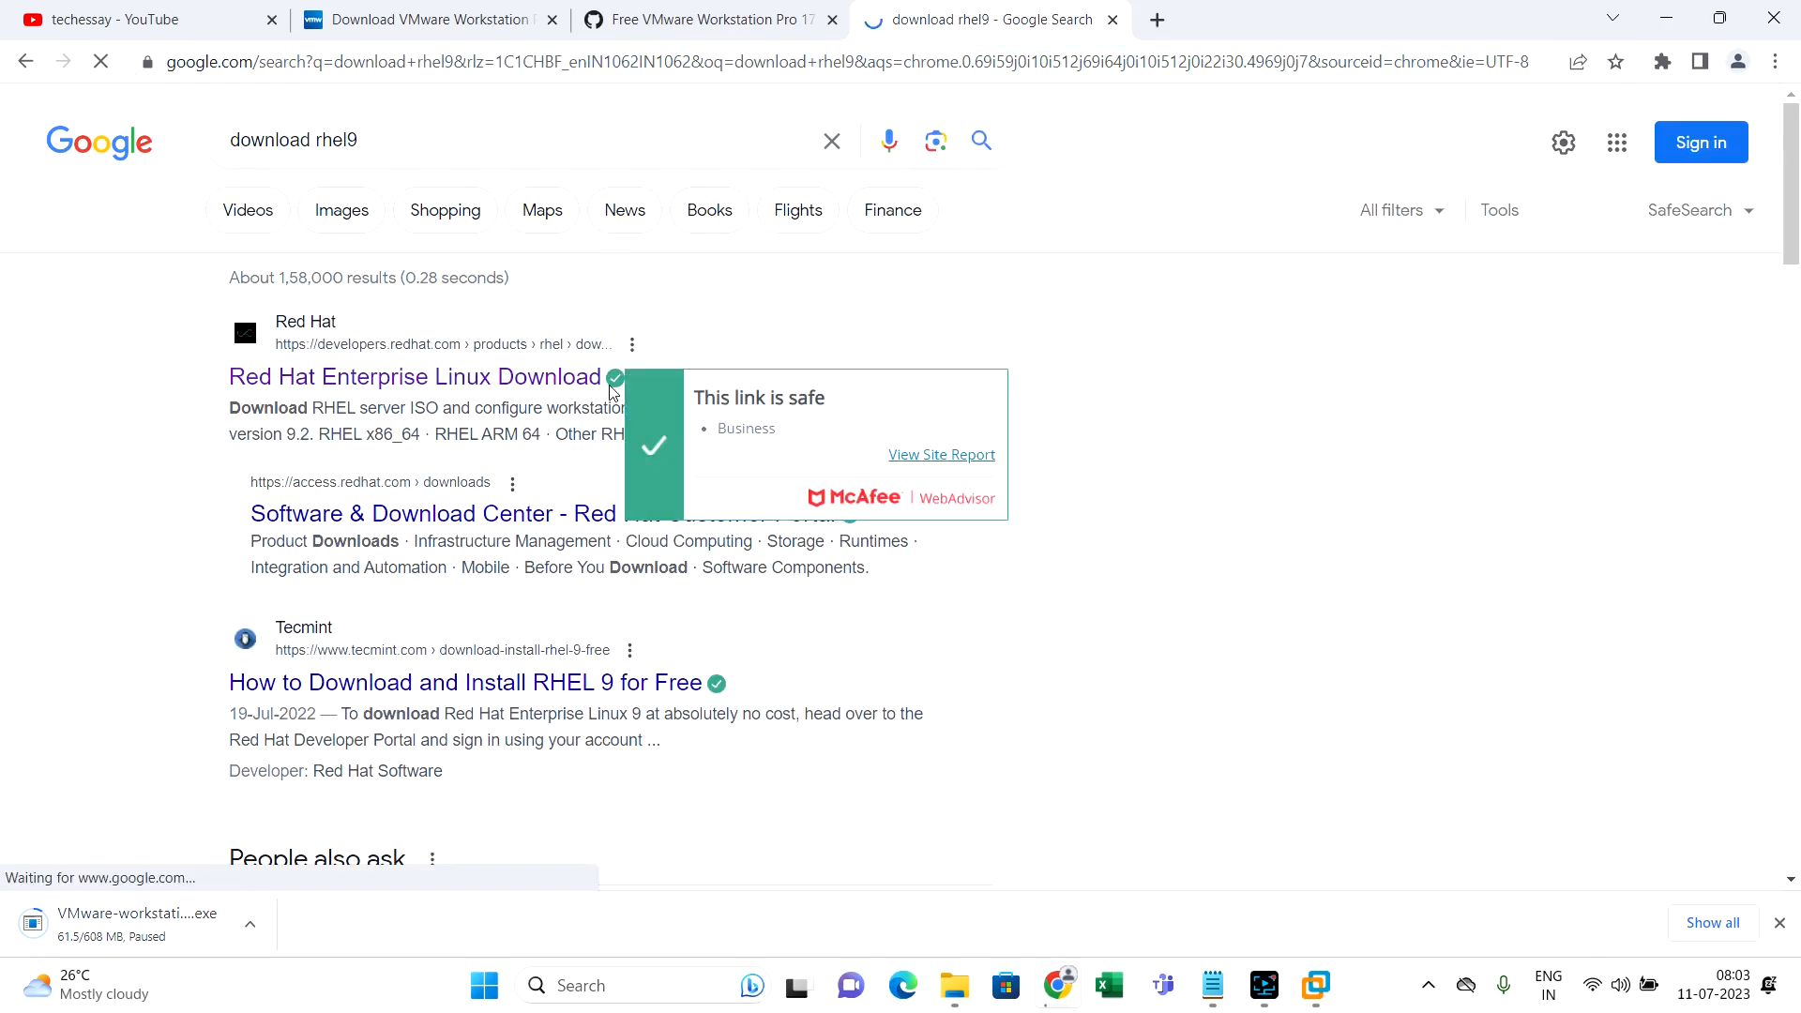
click(544, 392)
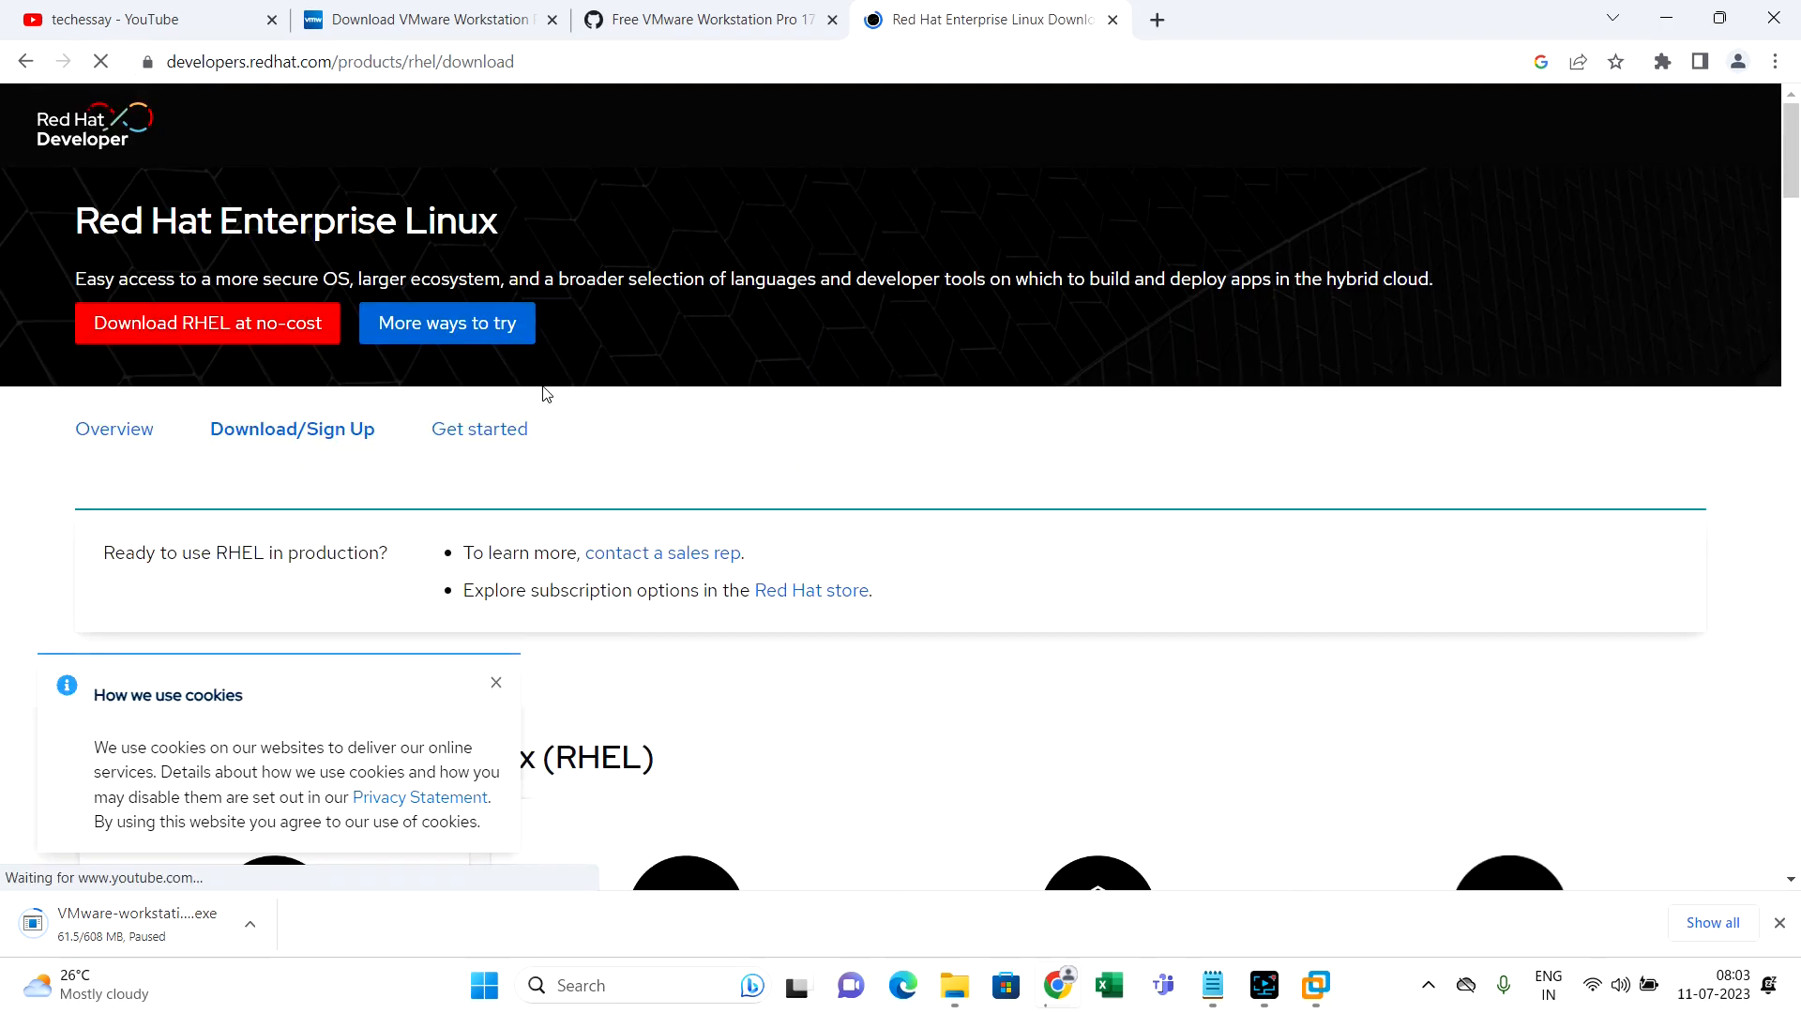
Request the no-cost RHEL download, try Google sign-in, then abandon it and open a blank tab
click(170, 338)
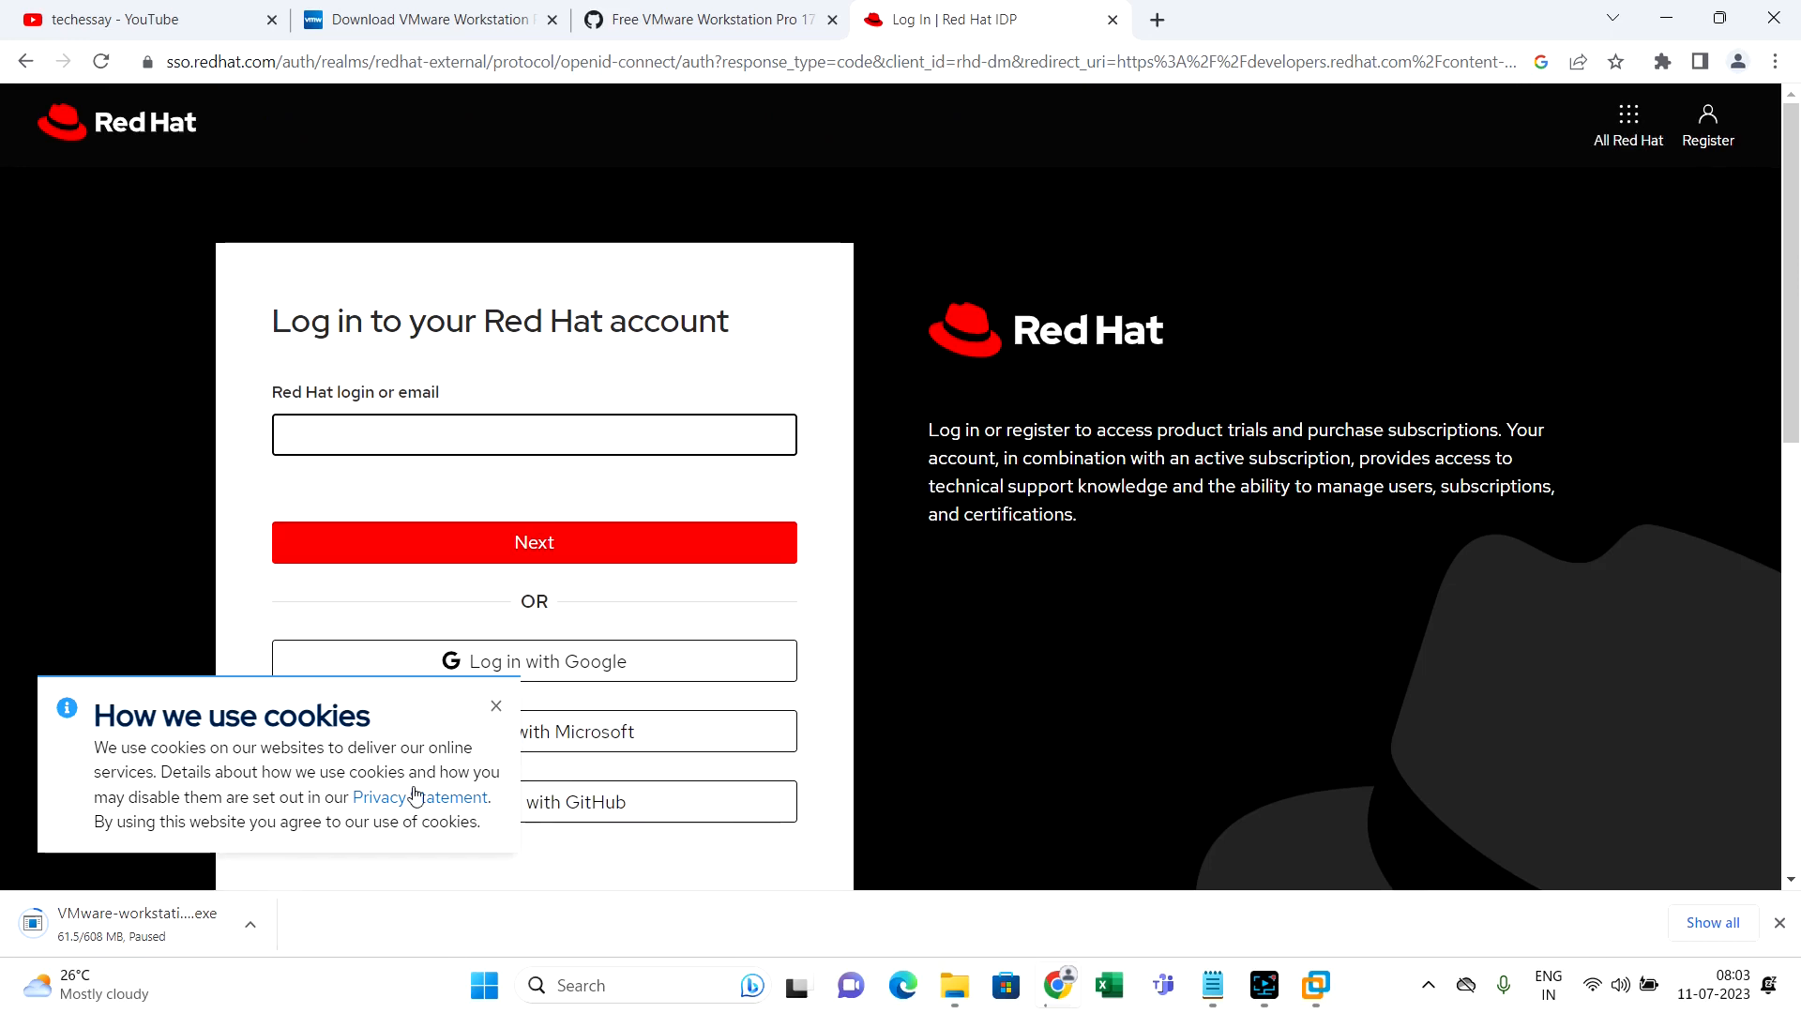
scroll(908, 422, down, 1)
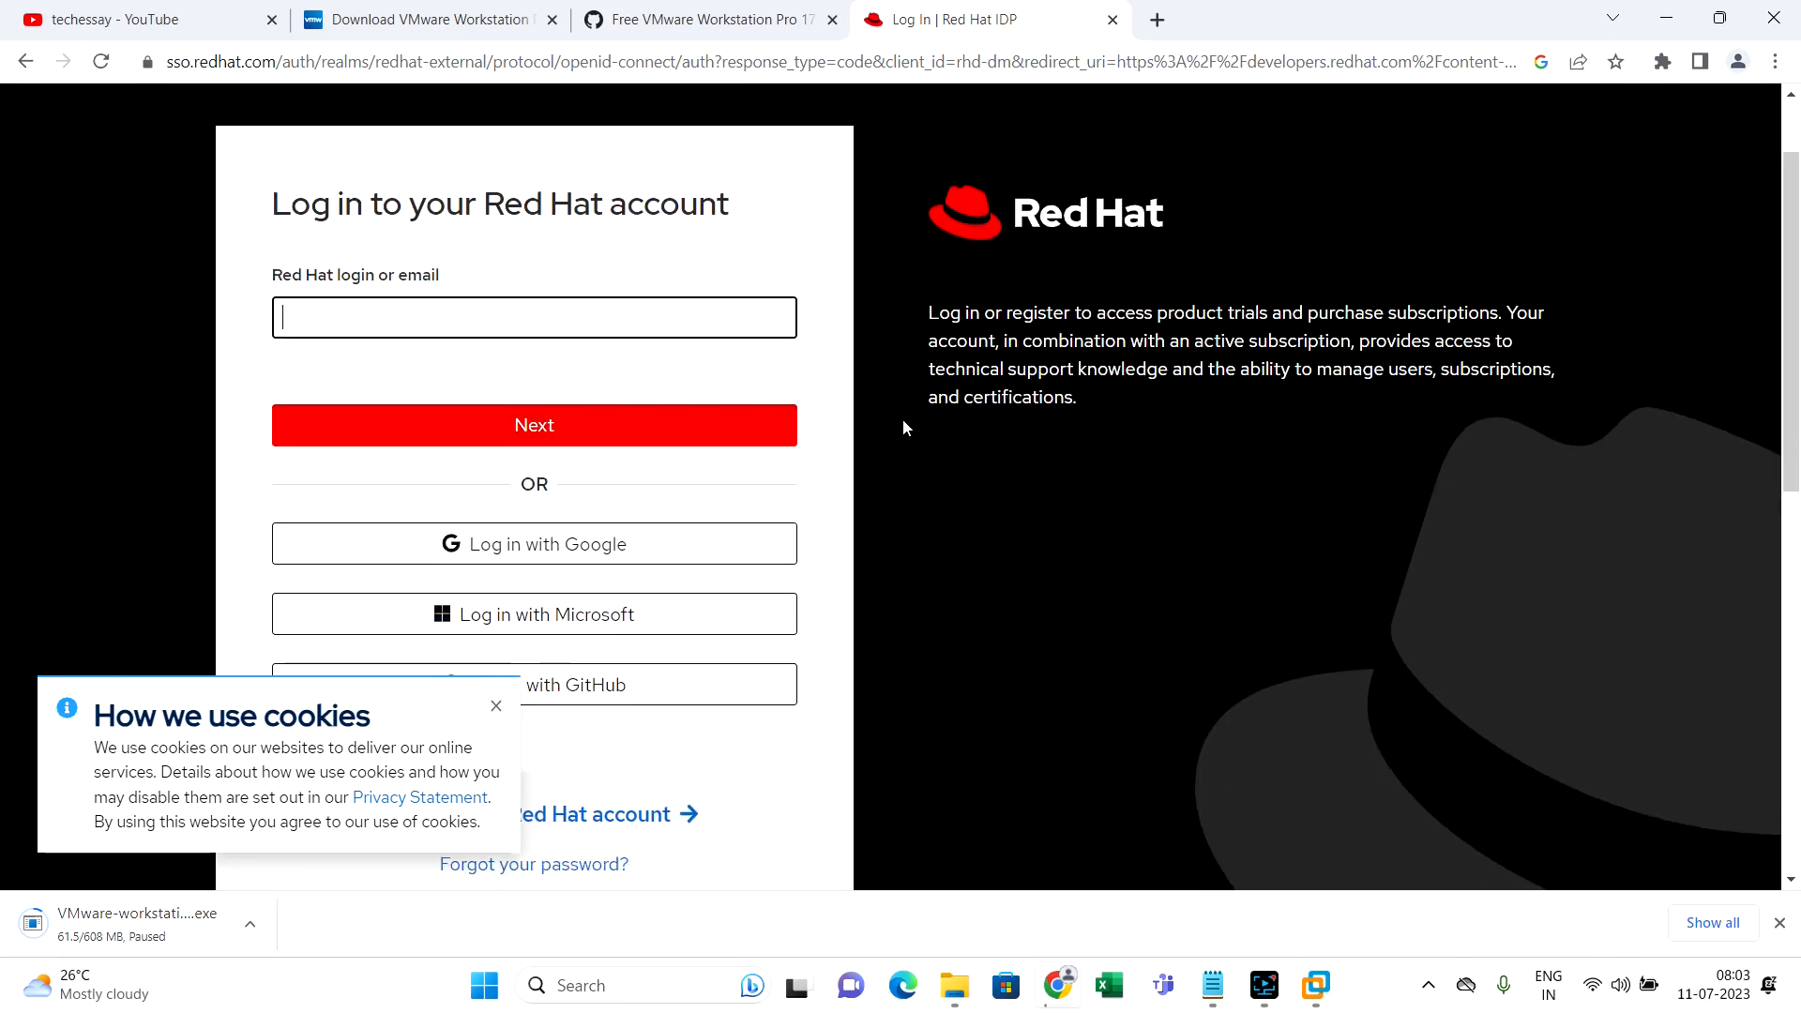
click(496, 307)
scroll(836, 309, down, 1)
click(567, 437)
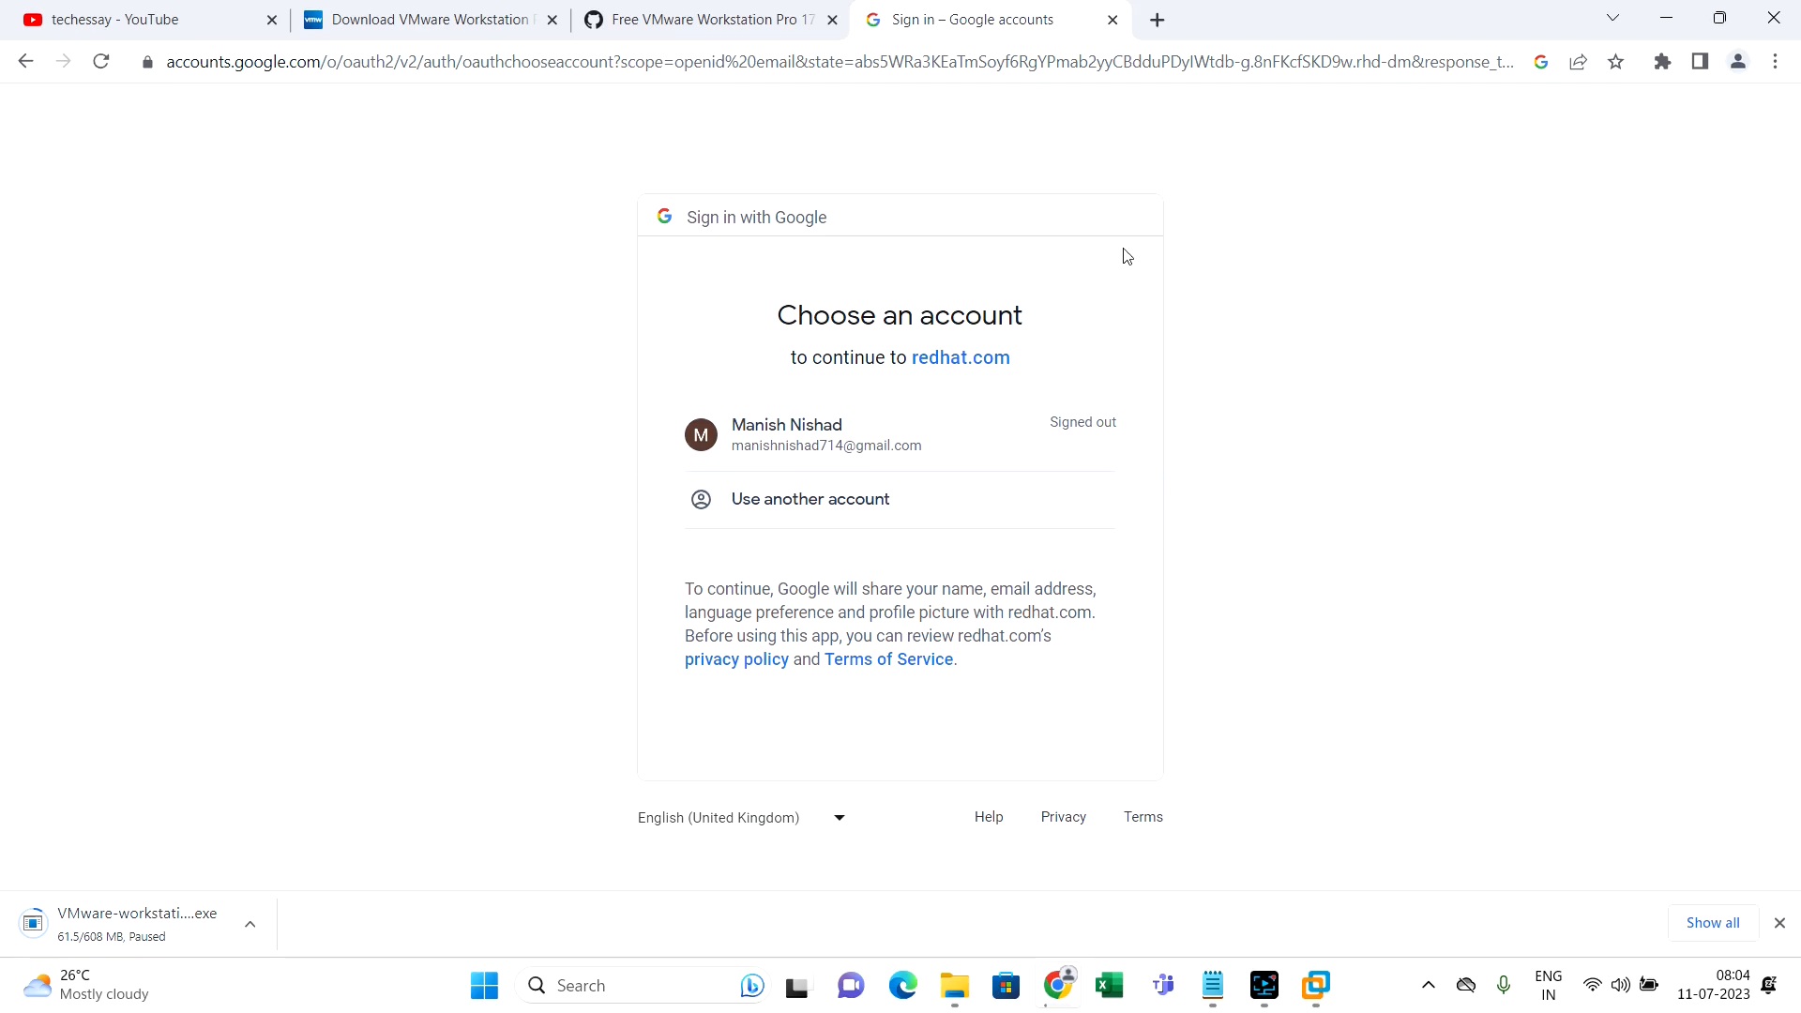
click(1114, 19)
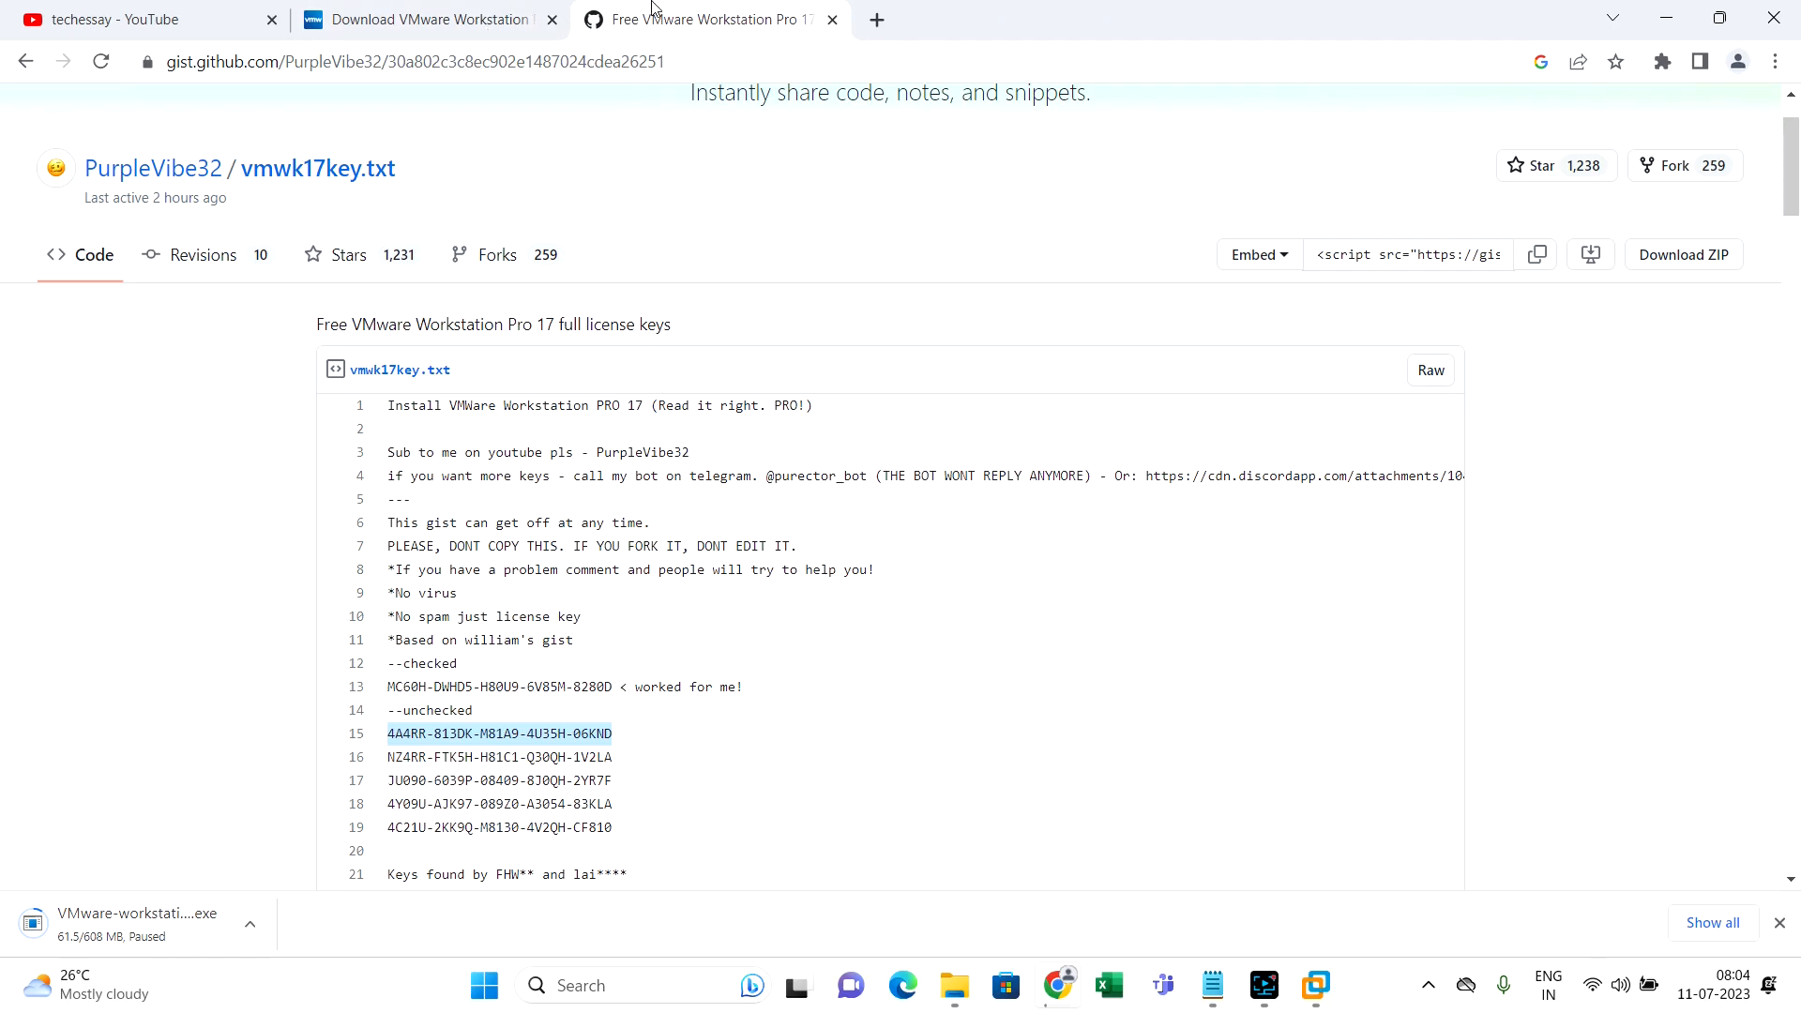
click(877, 20)
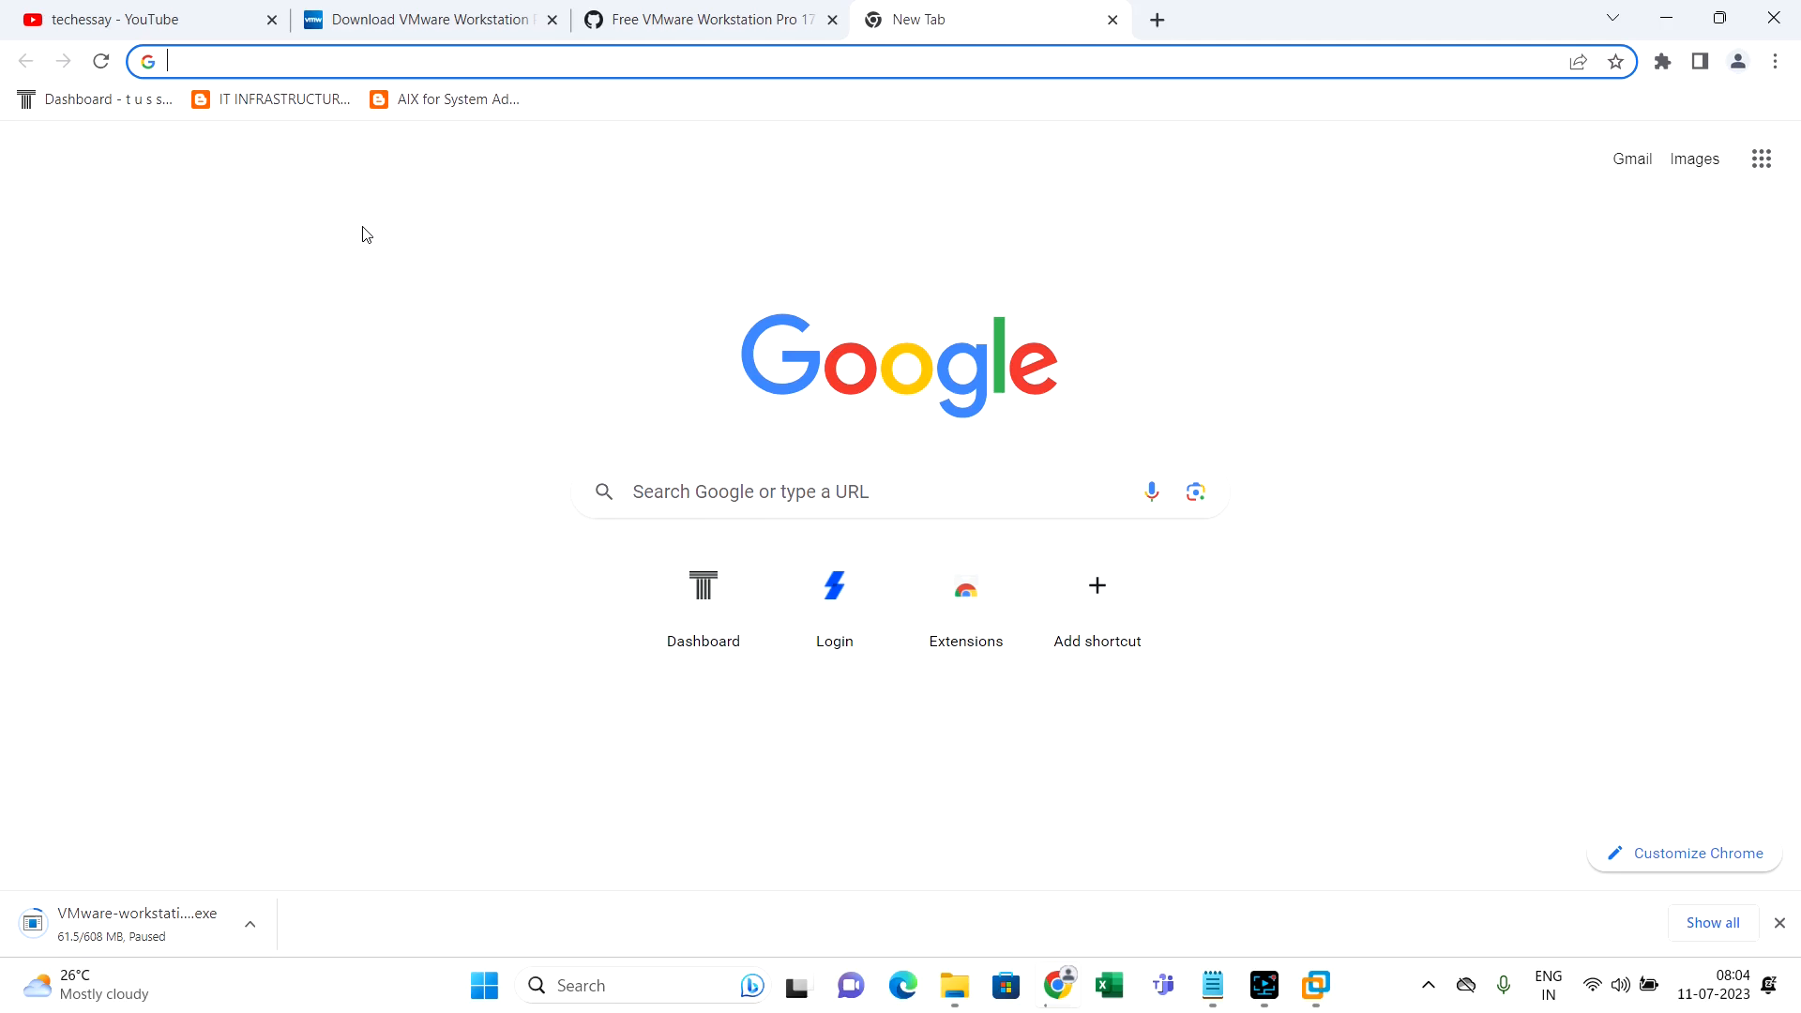
key(super+e)
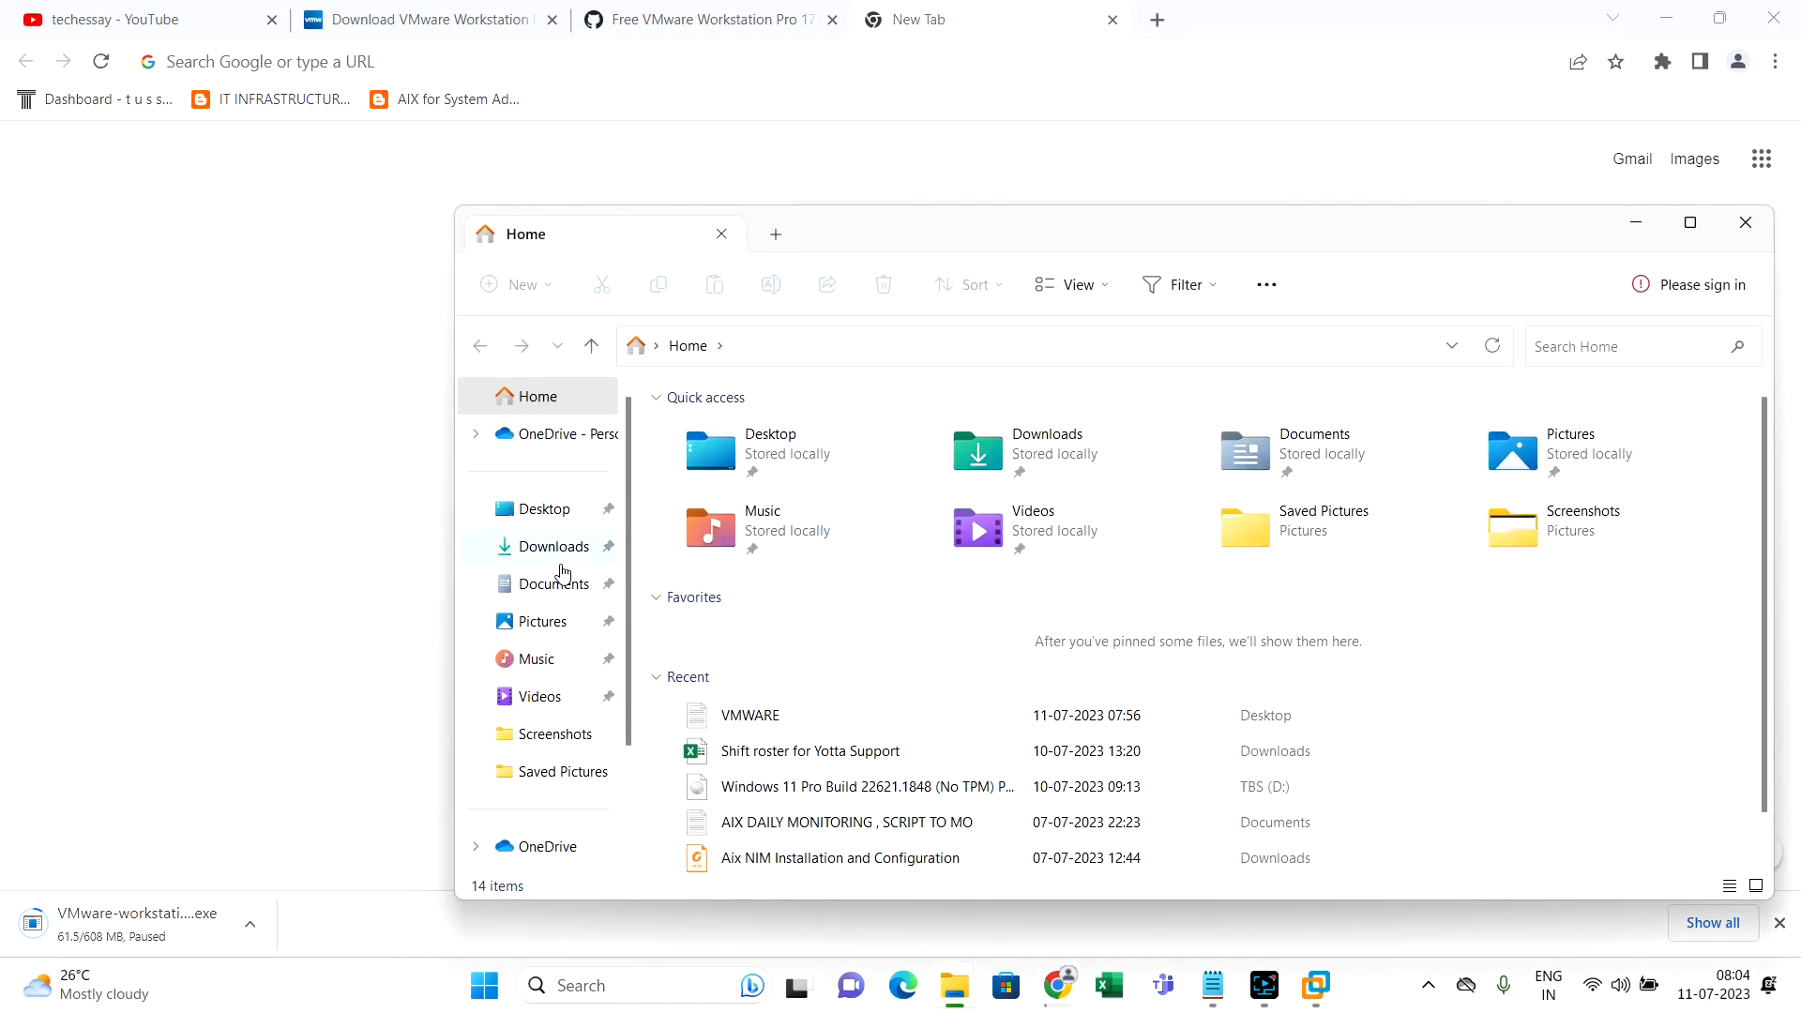
Locate the rhel-9.2-x86_64-dvd ISO on drive TBS (D:), then return to the VM wizard
click(561, 549)
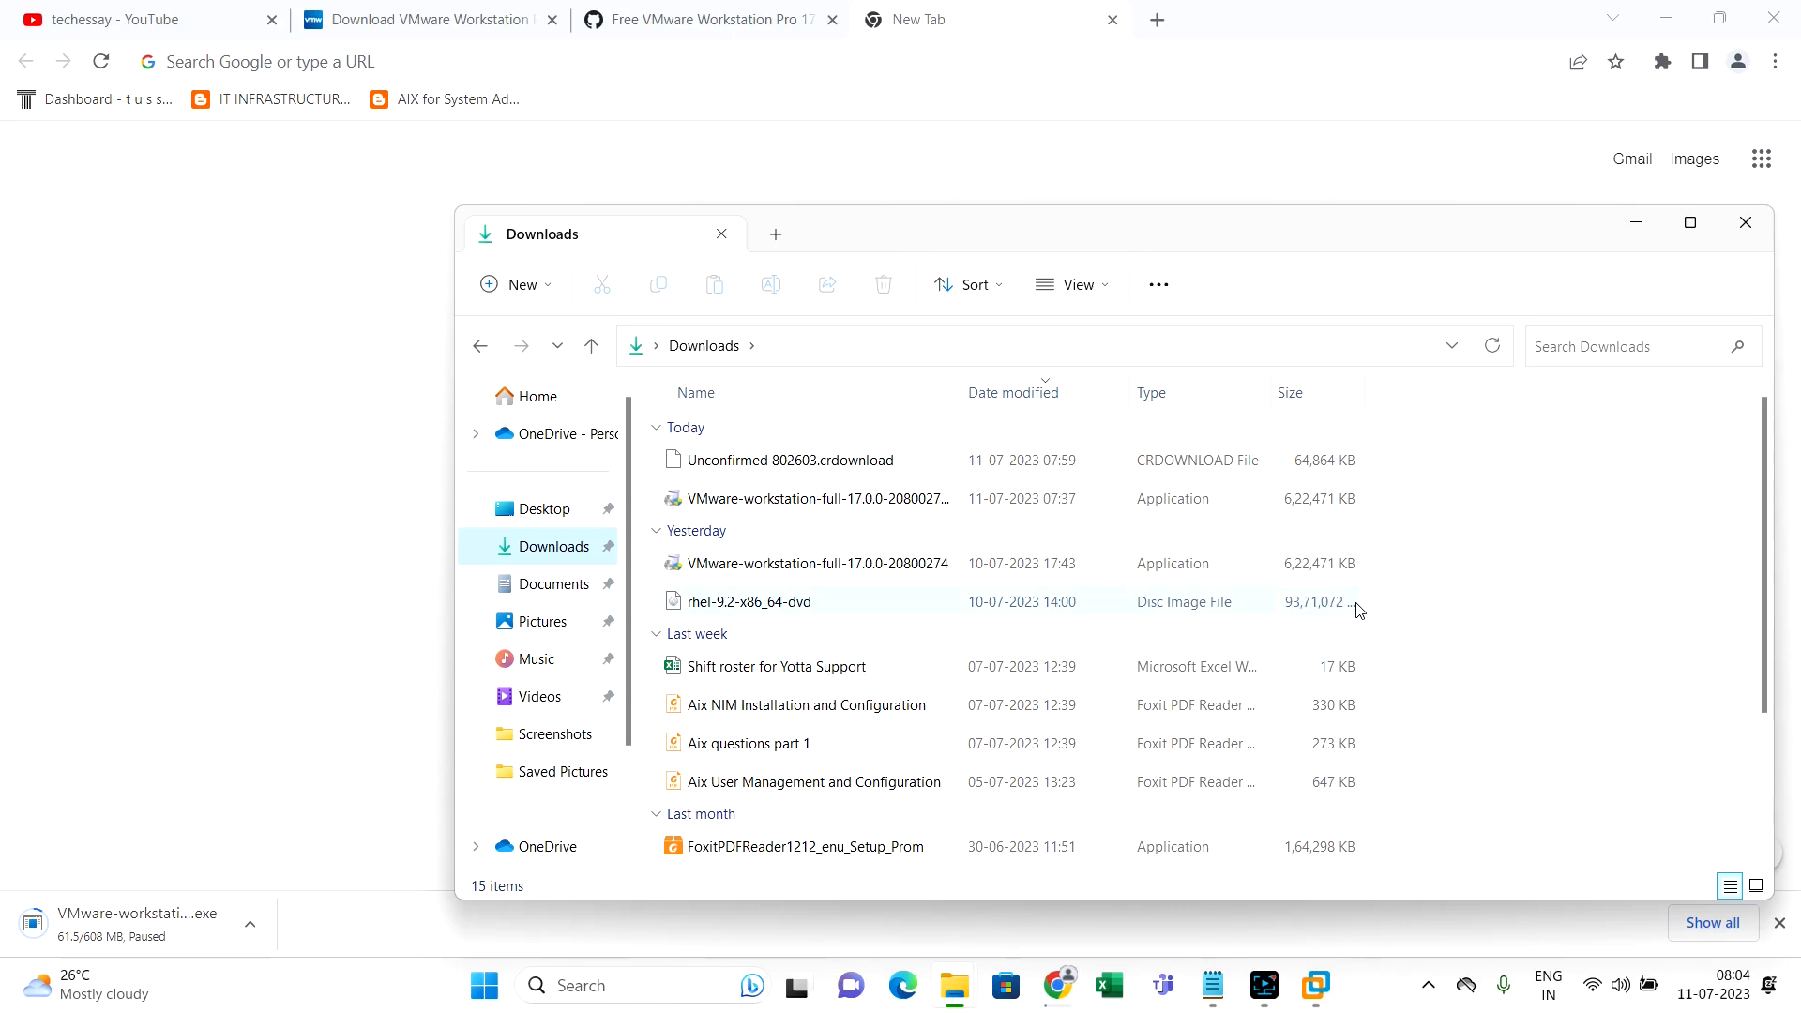
right_click(1142, 614)
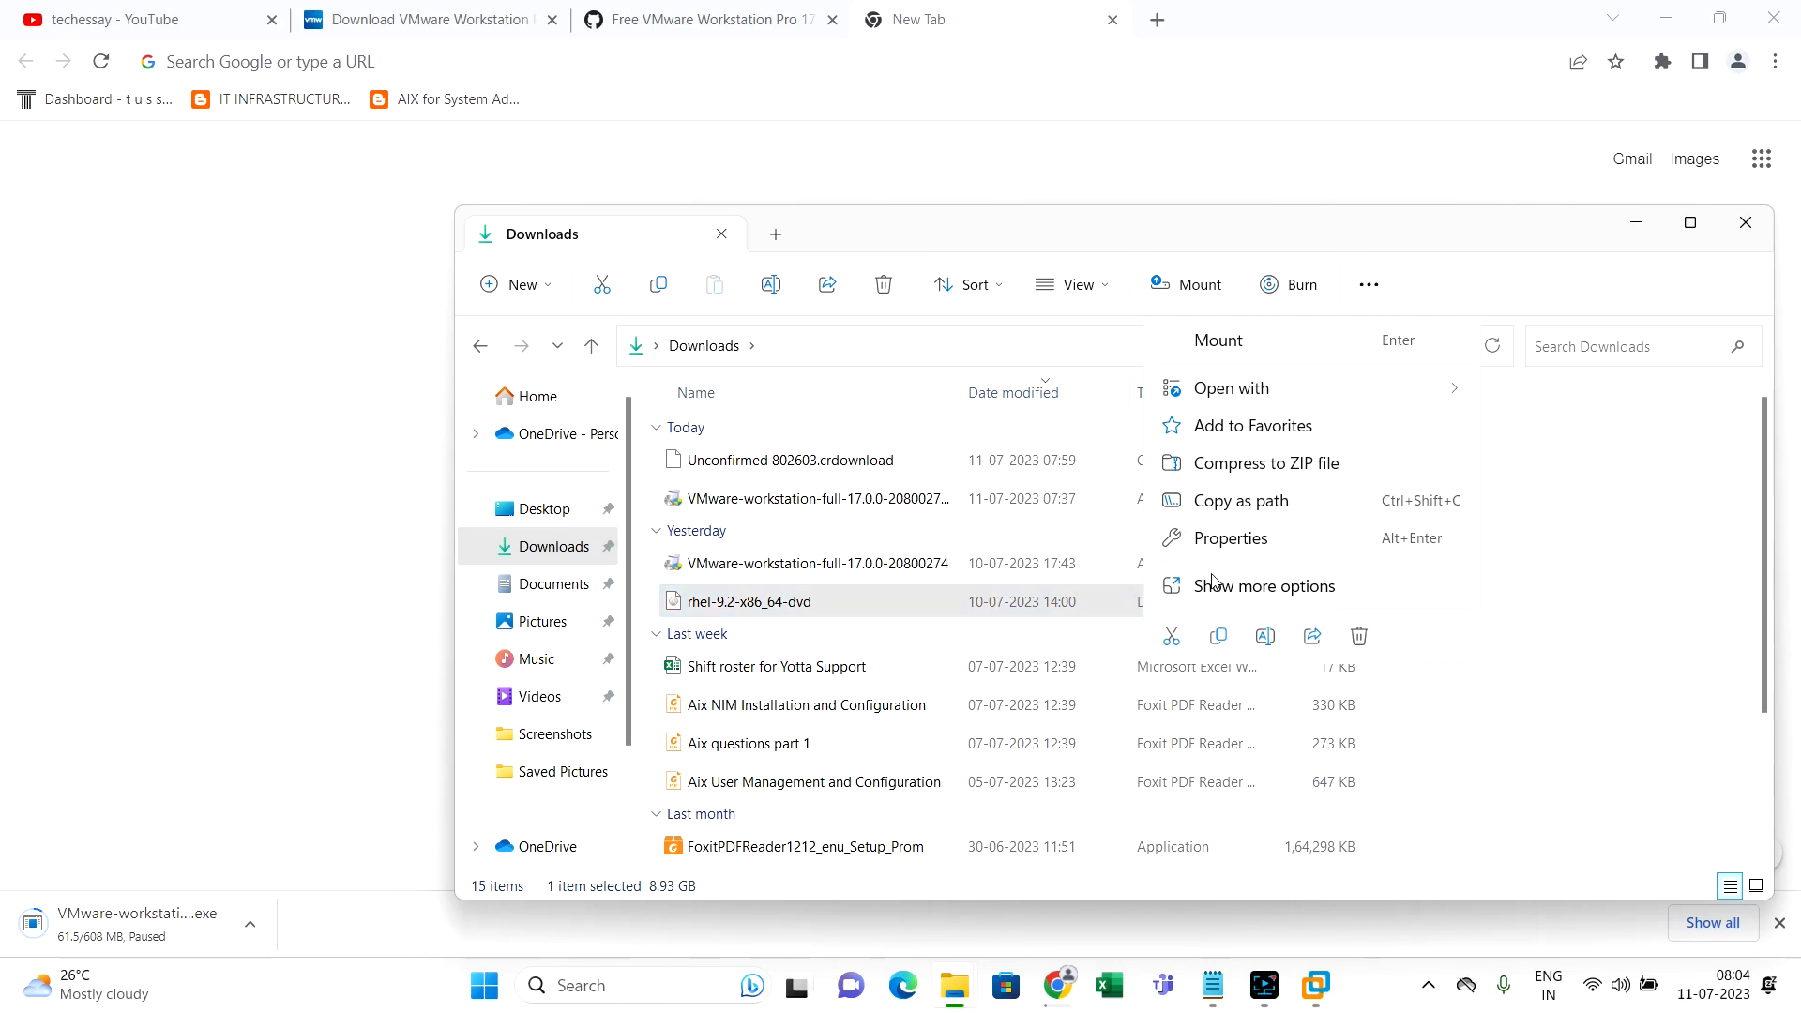
scroll(562, 668, down, 3)
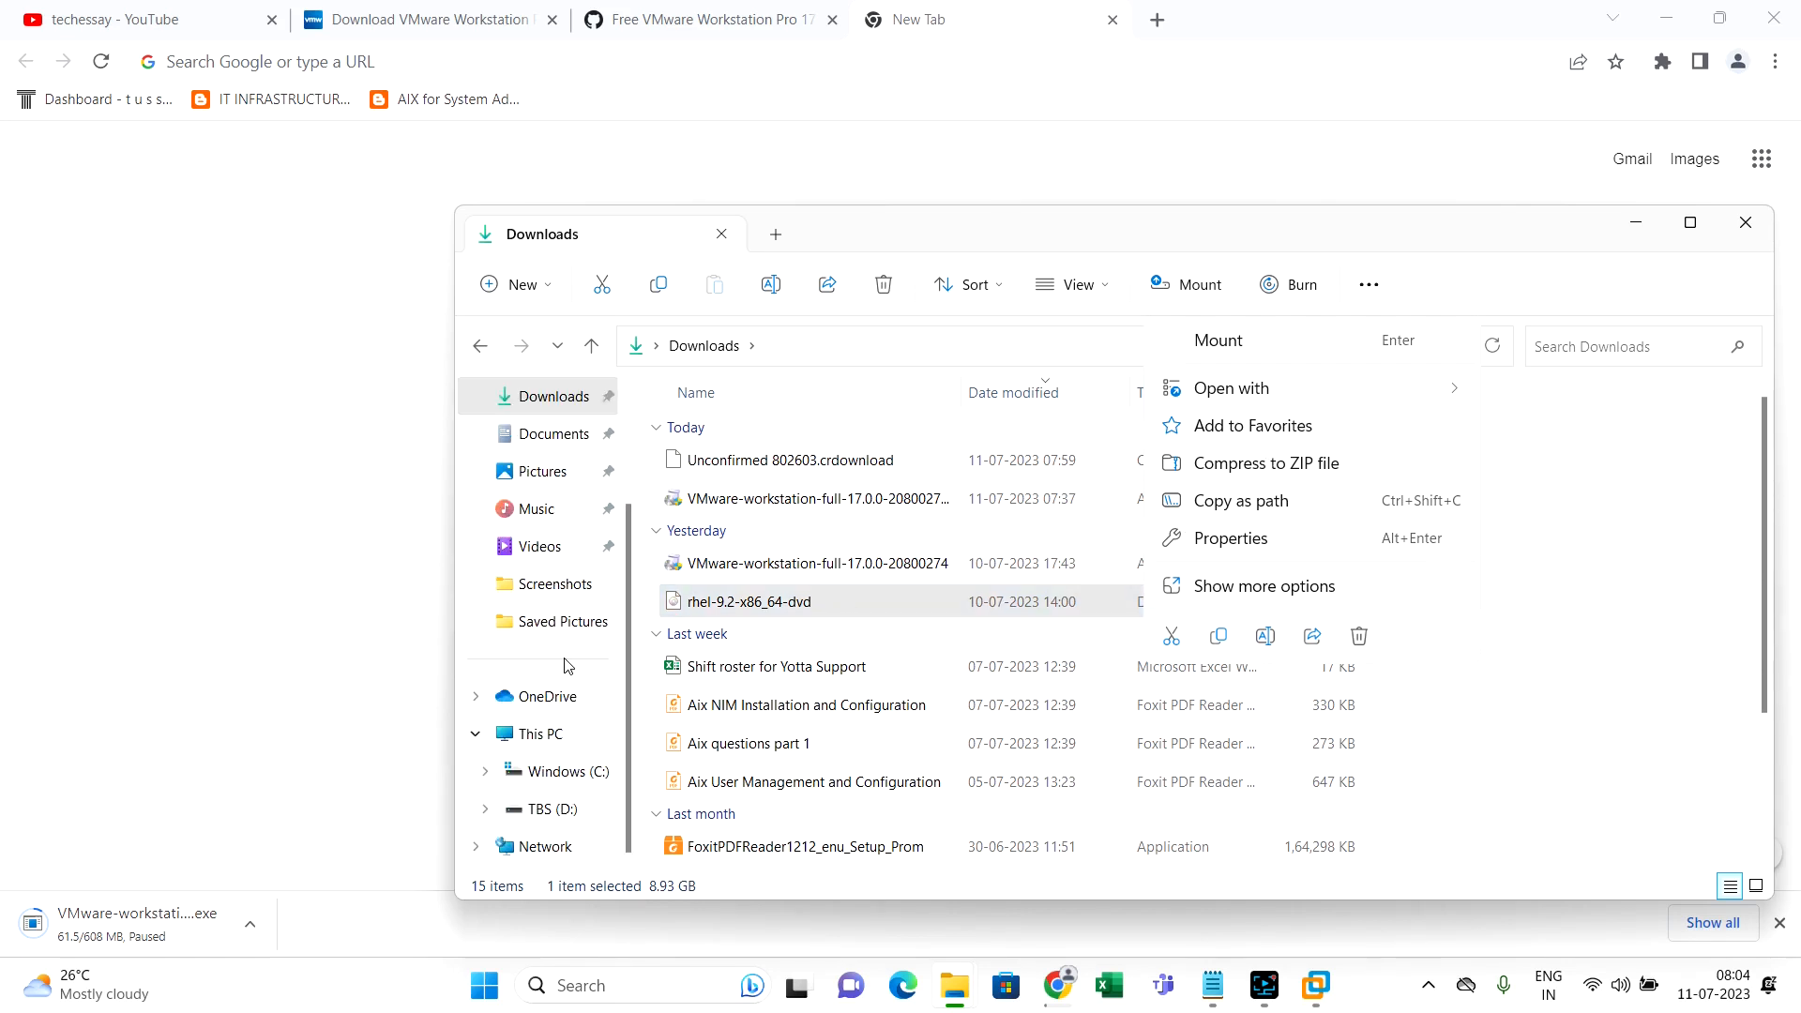
click(585, 822)
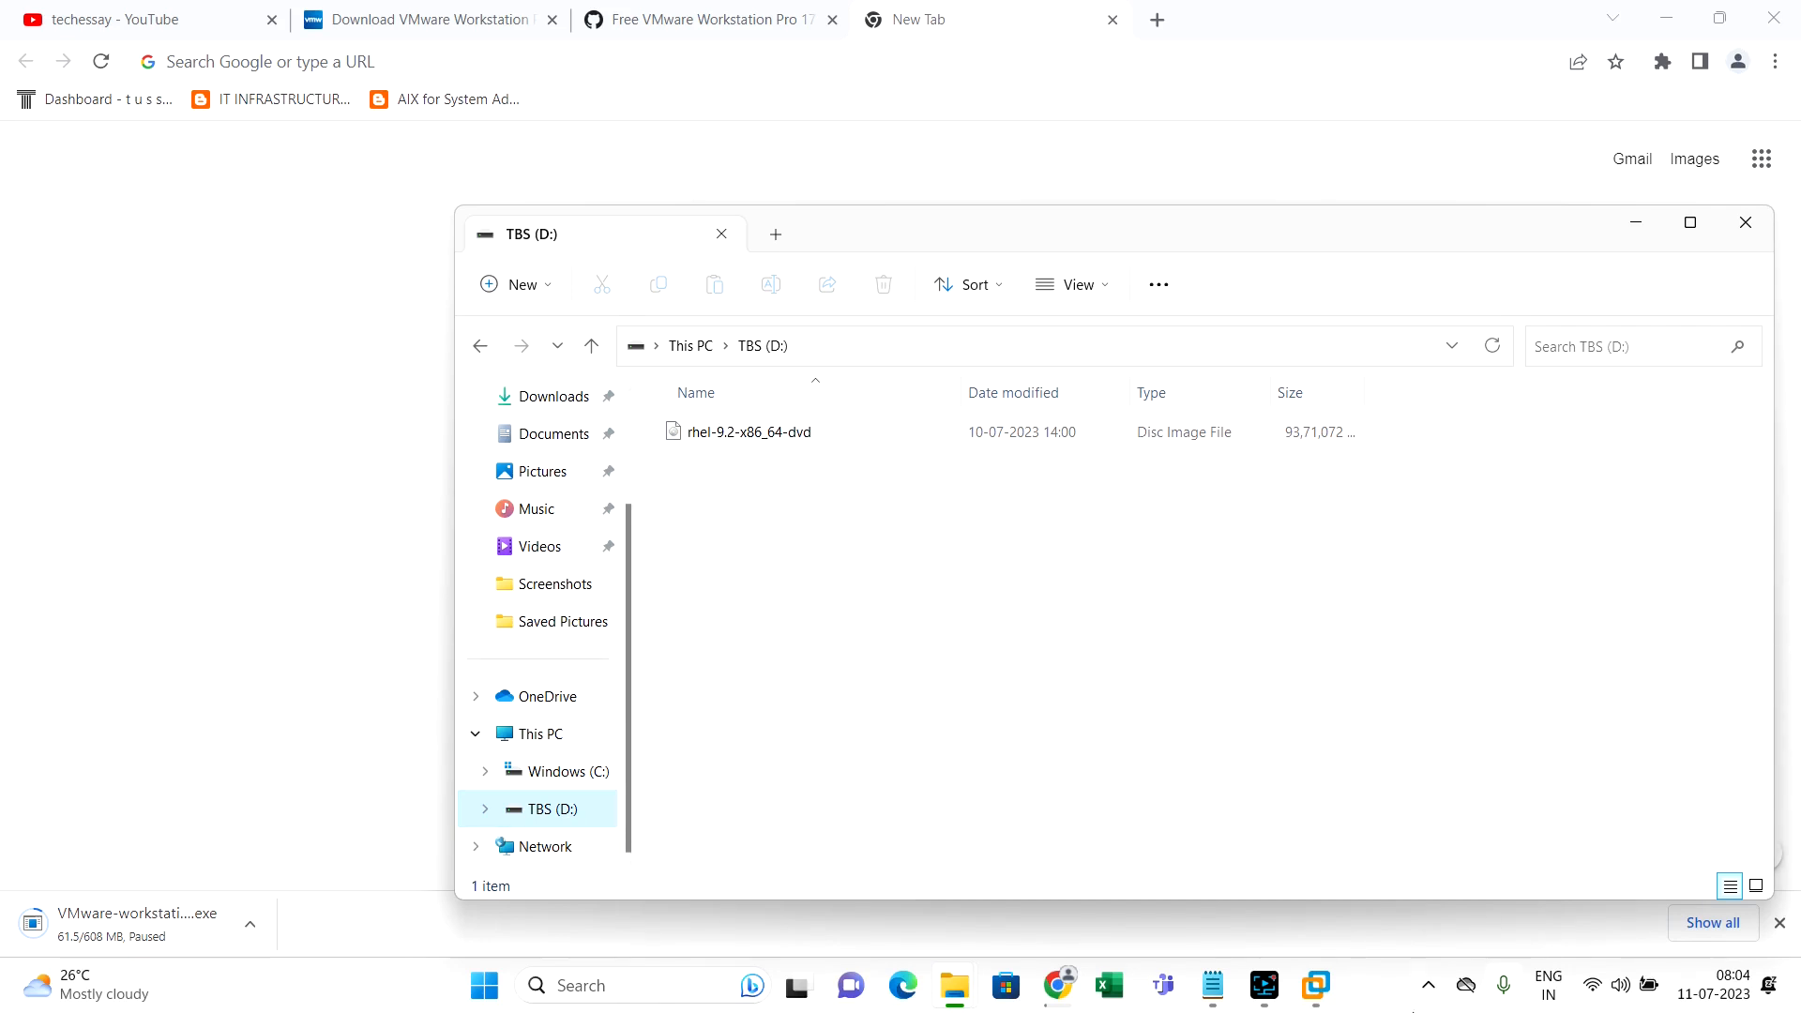
click(1309, 992)
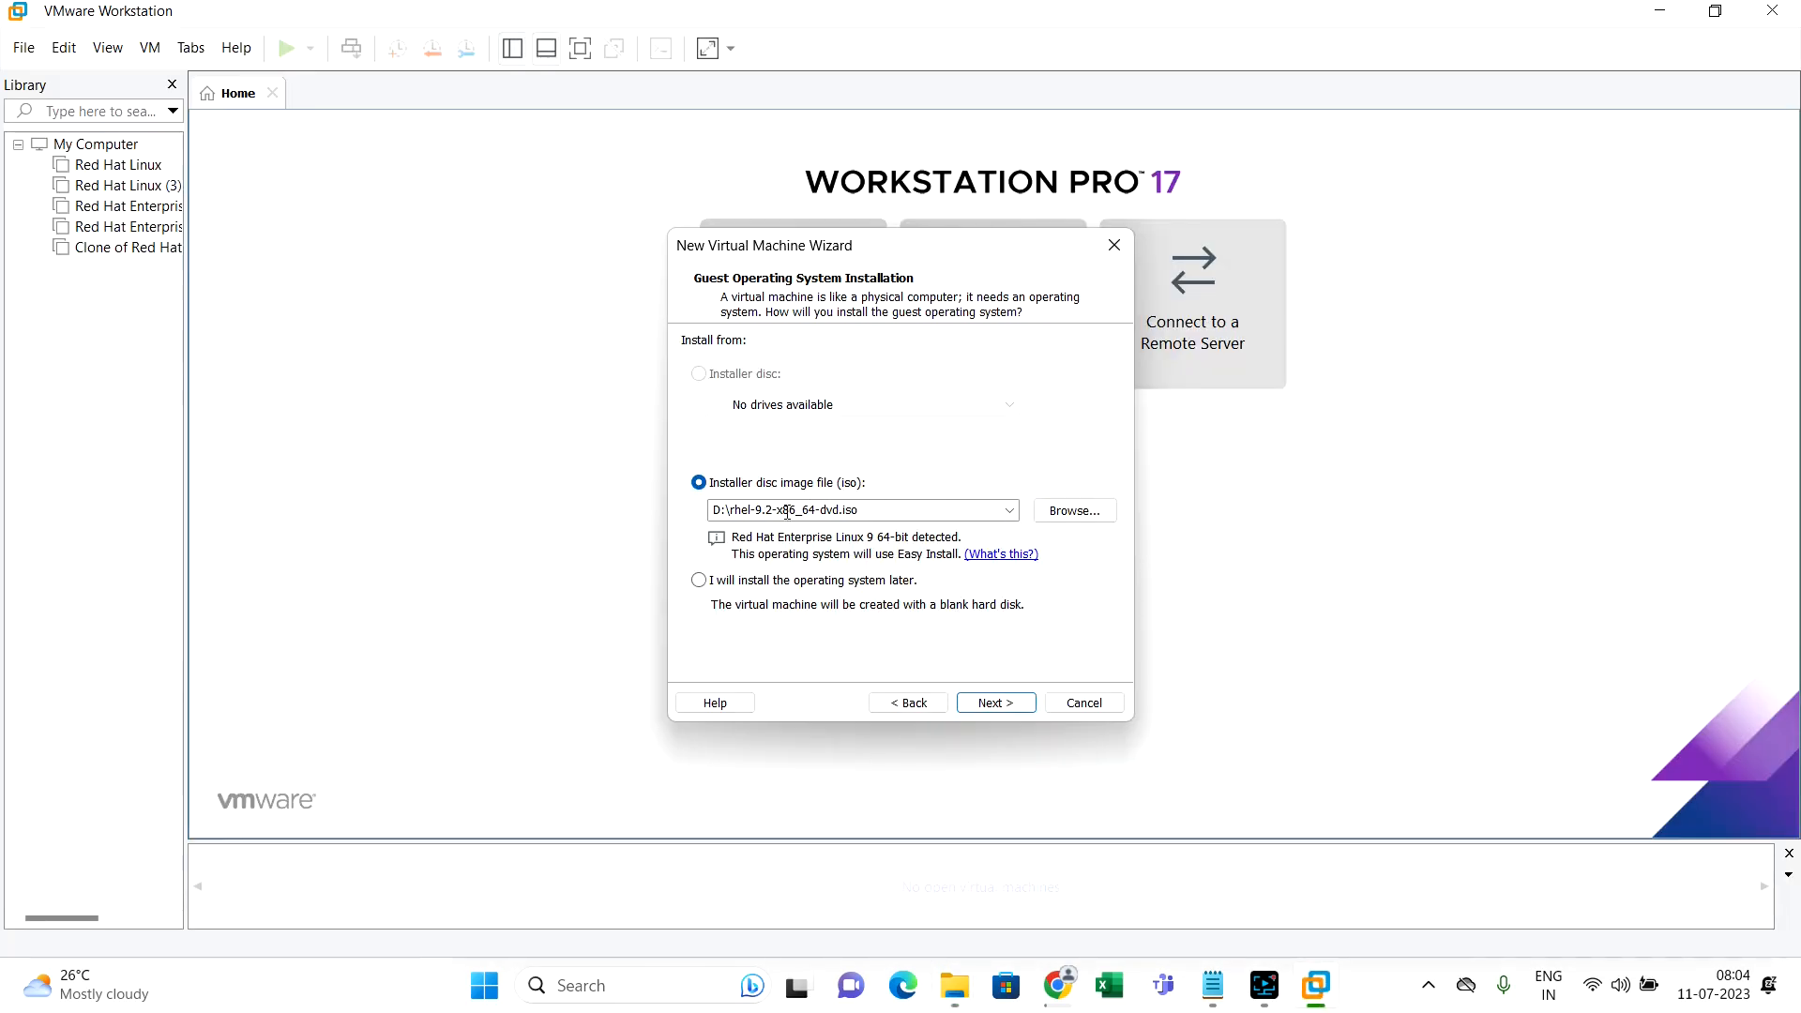
Use D:\rhel-9.2-x86_64-dvd.iso as the installer disc image and continue to Easy Install
click(1069, 513)
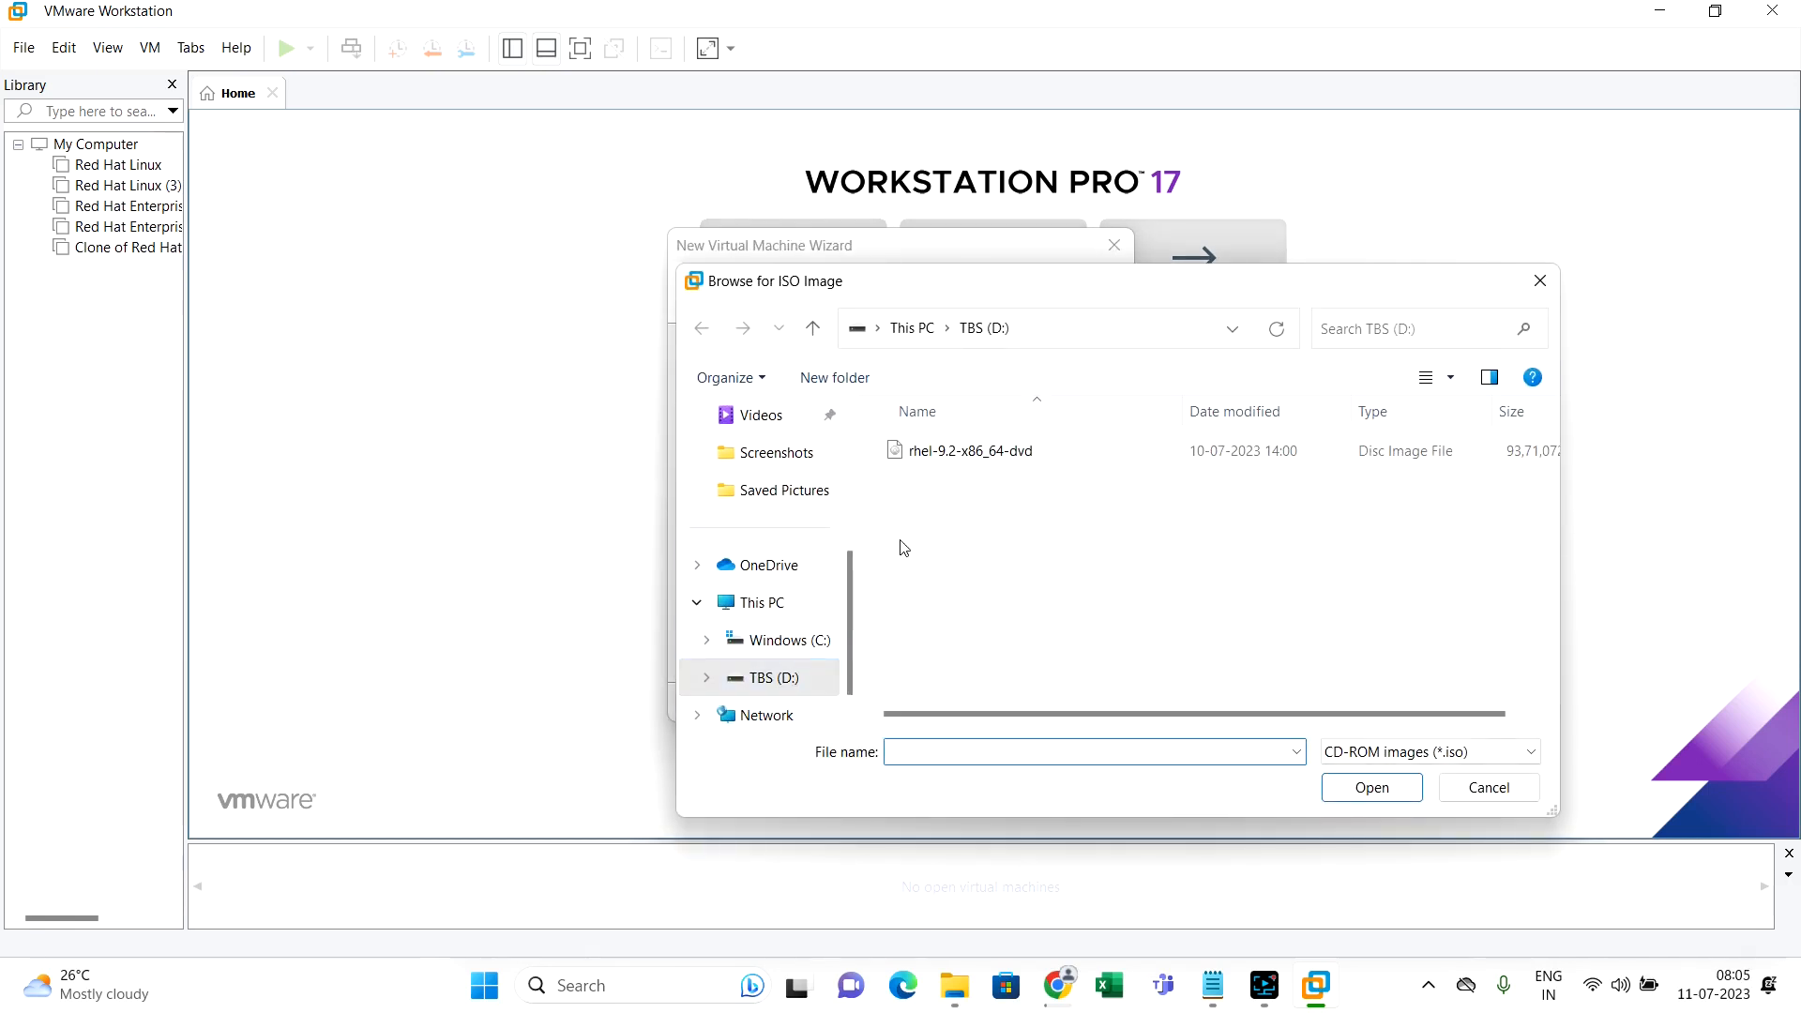
click(945, 459)
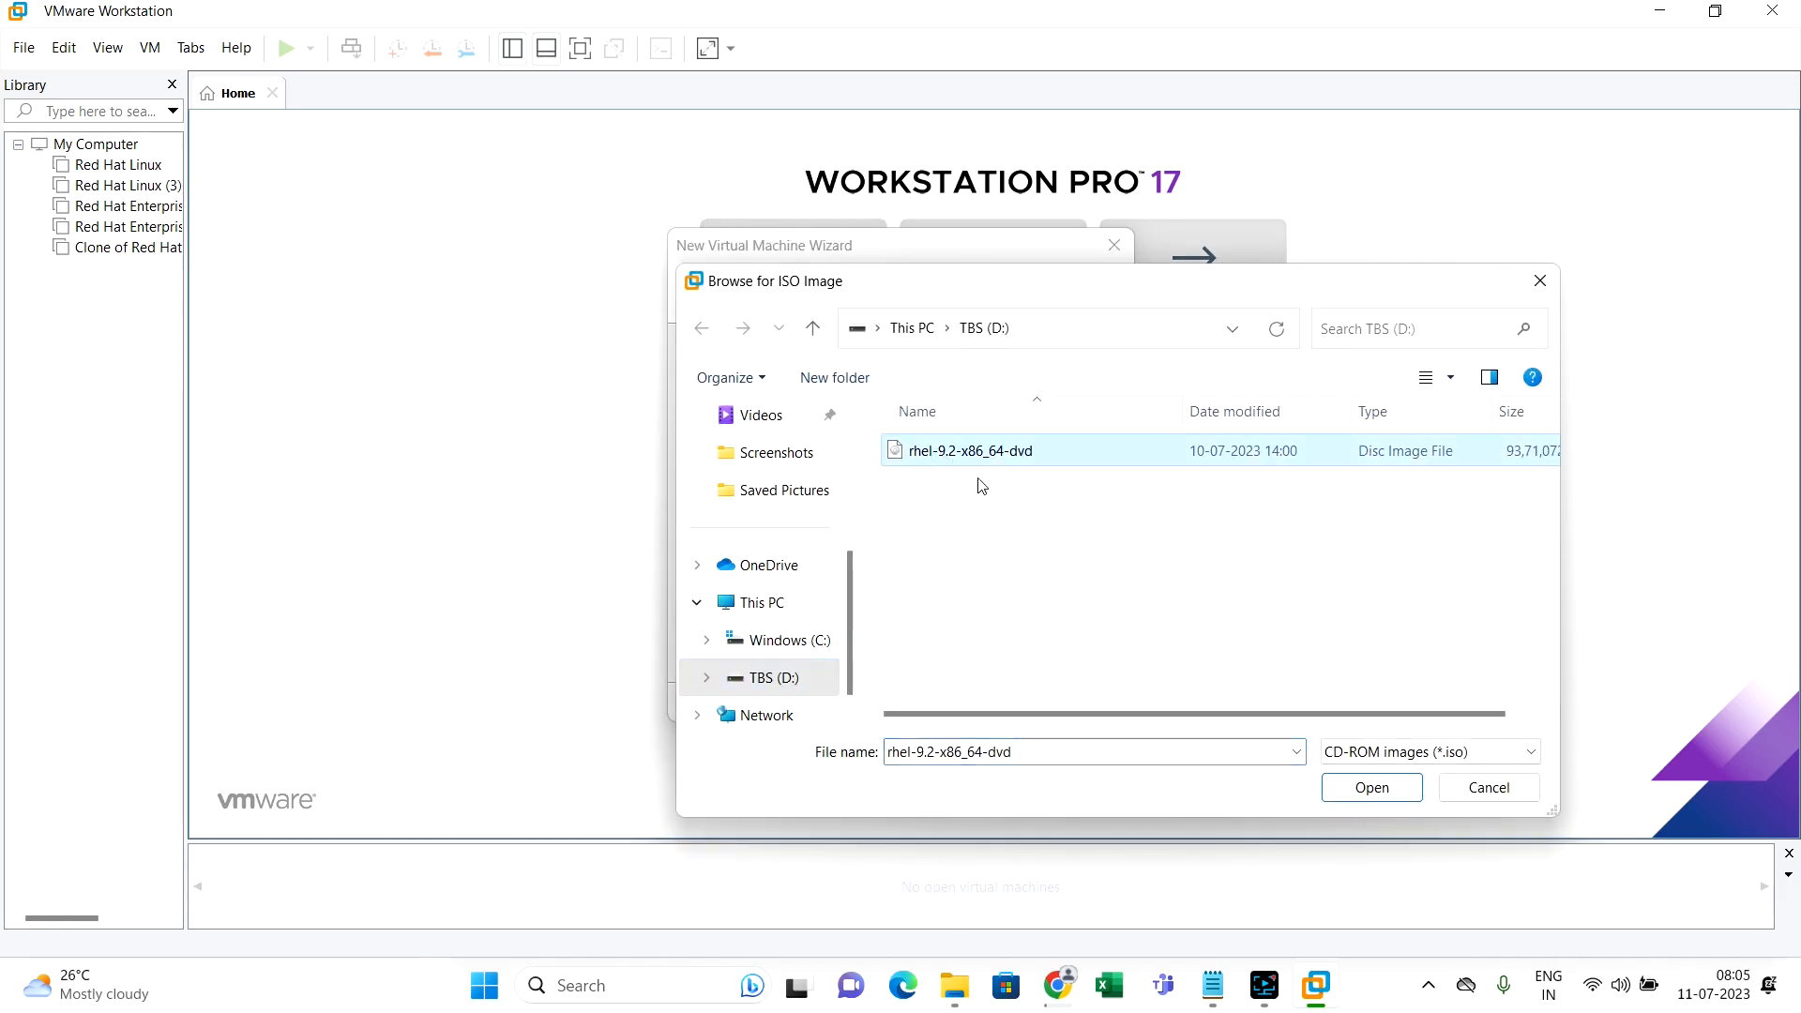
click(1371, 788)
click(980, 703)
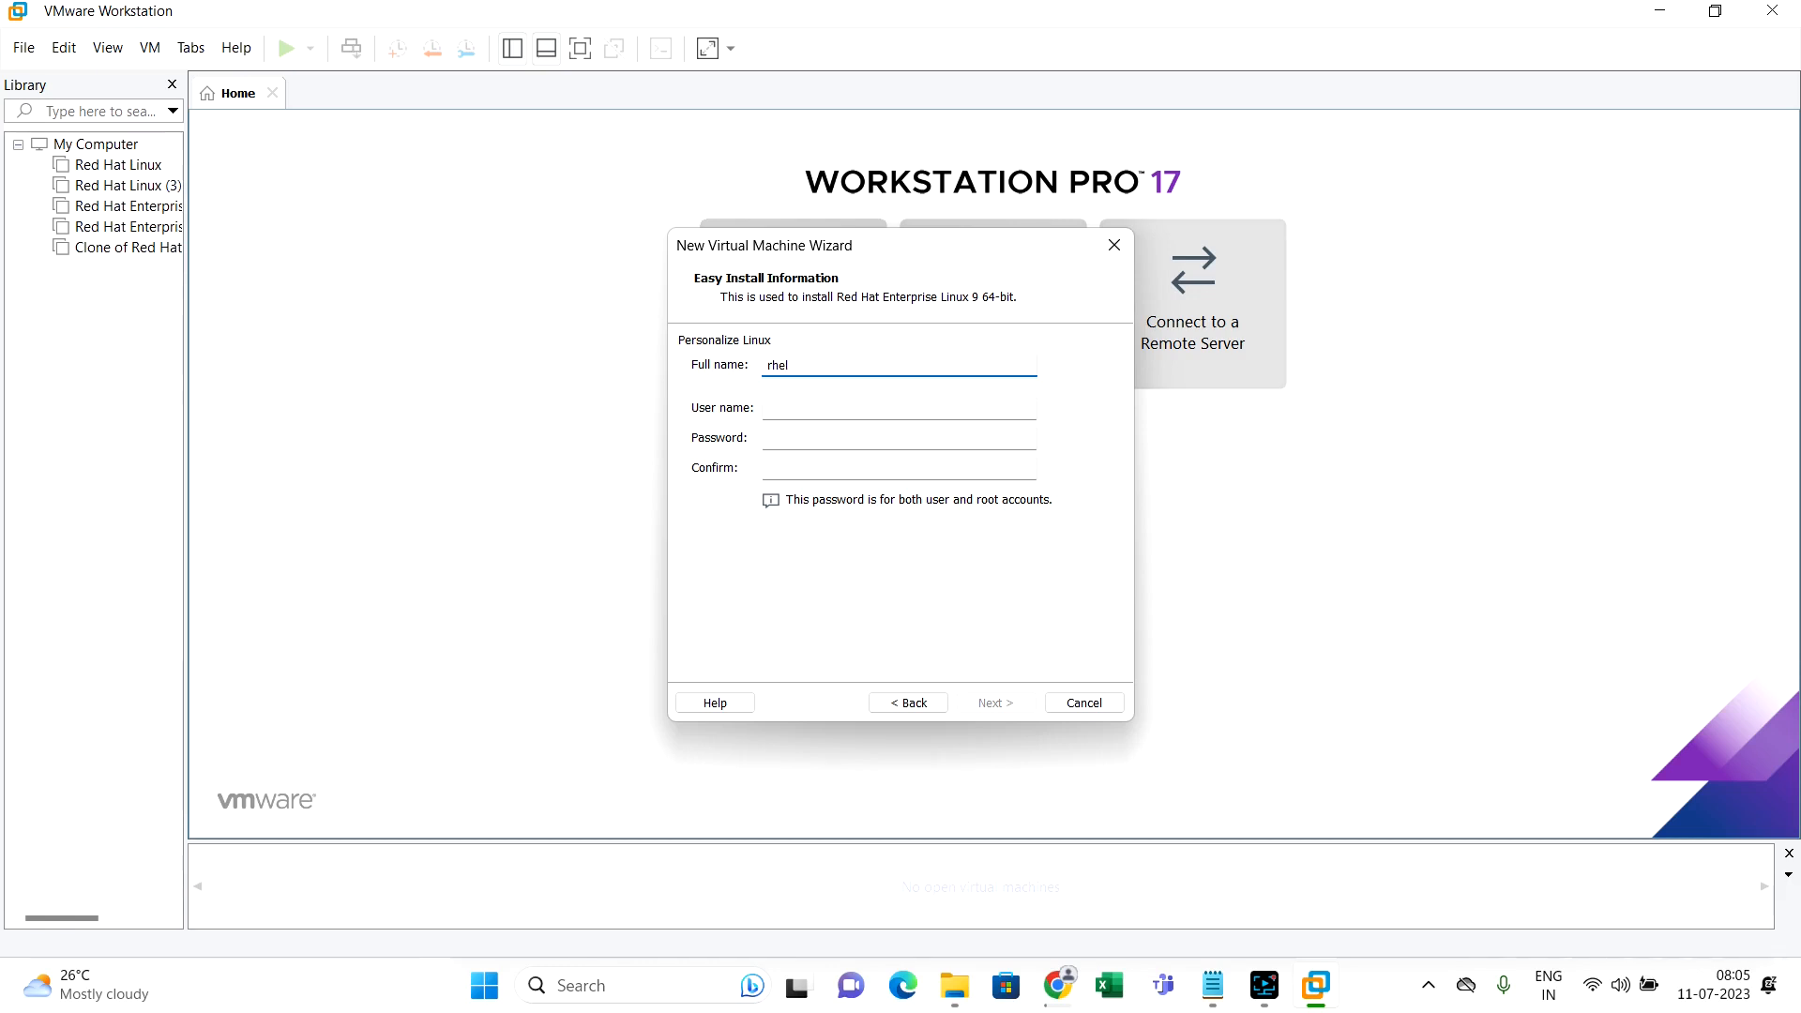
Enter the Easy Install user name and a matching password and confirmation, then continue
click(978, 410)
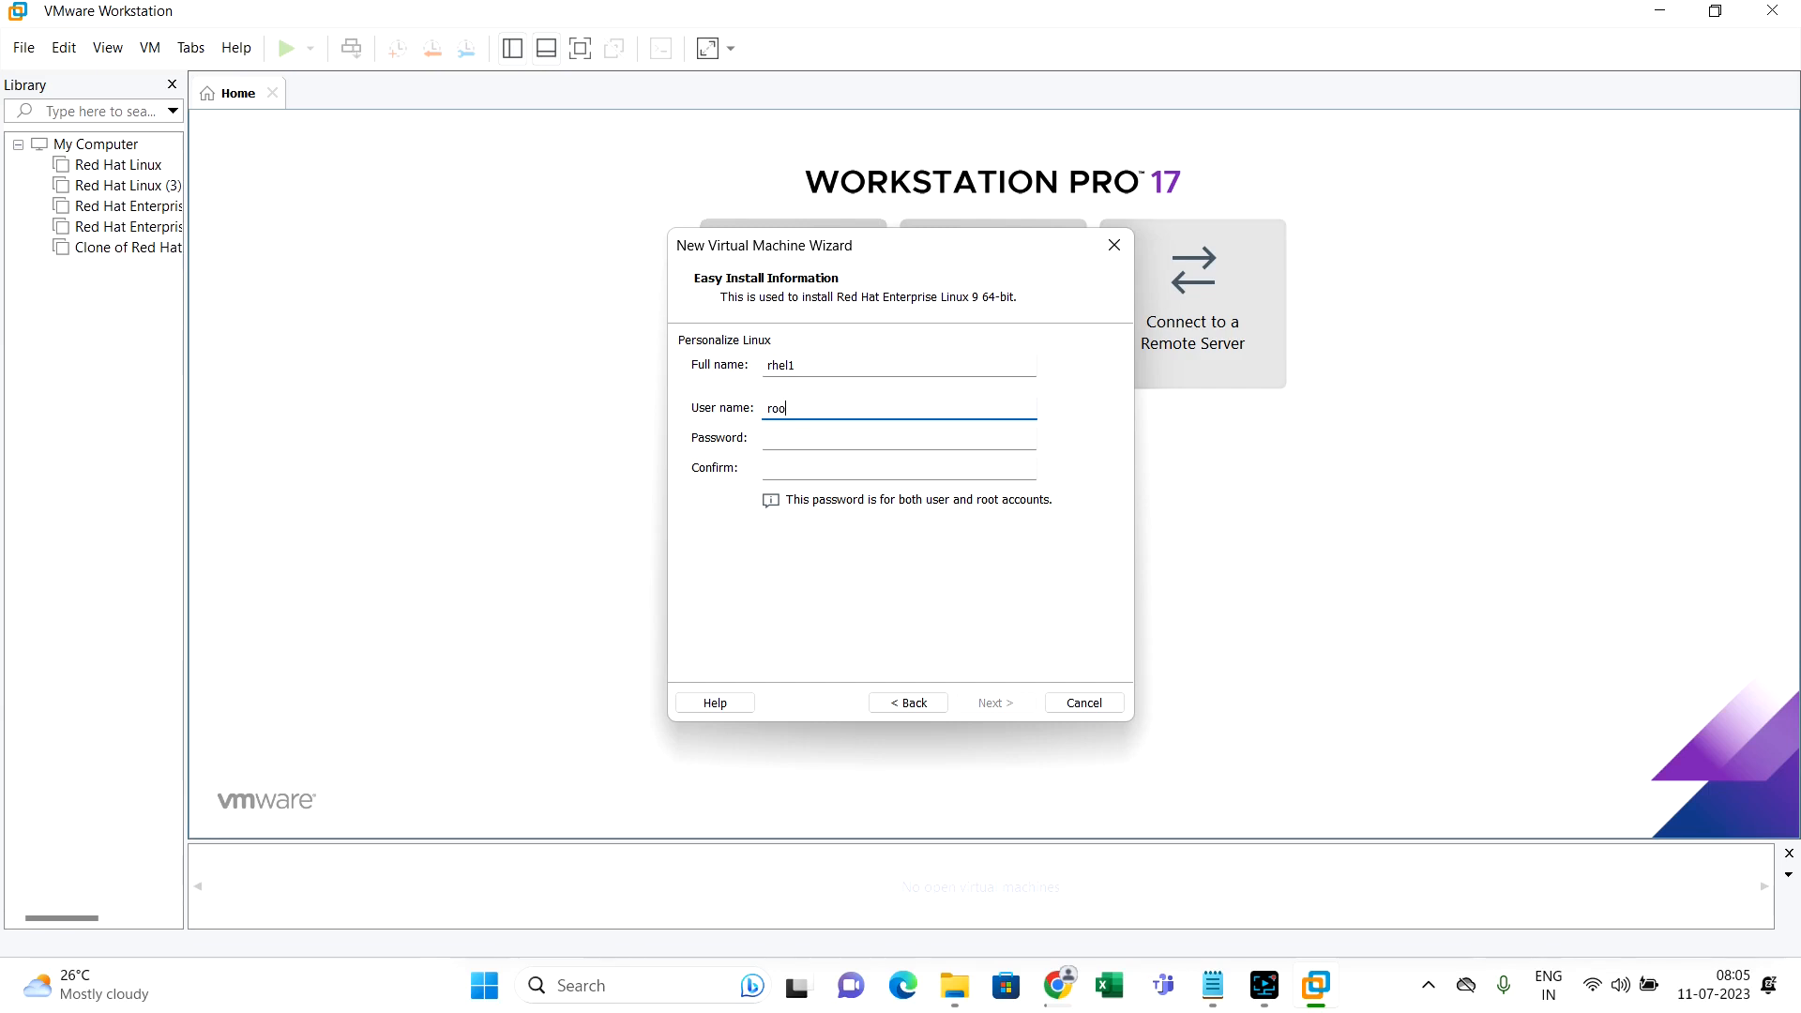
click(944, 433)
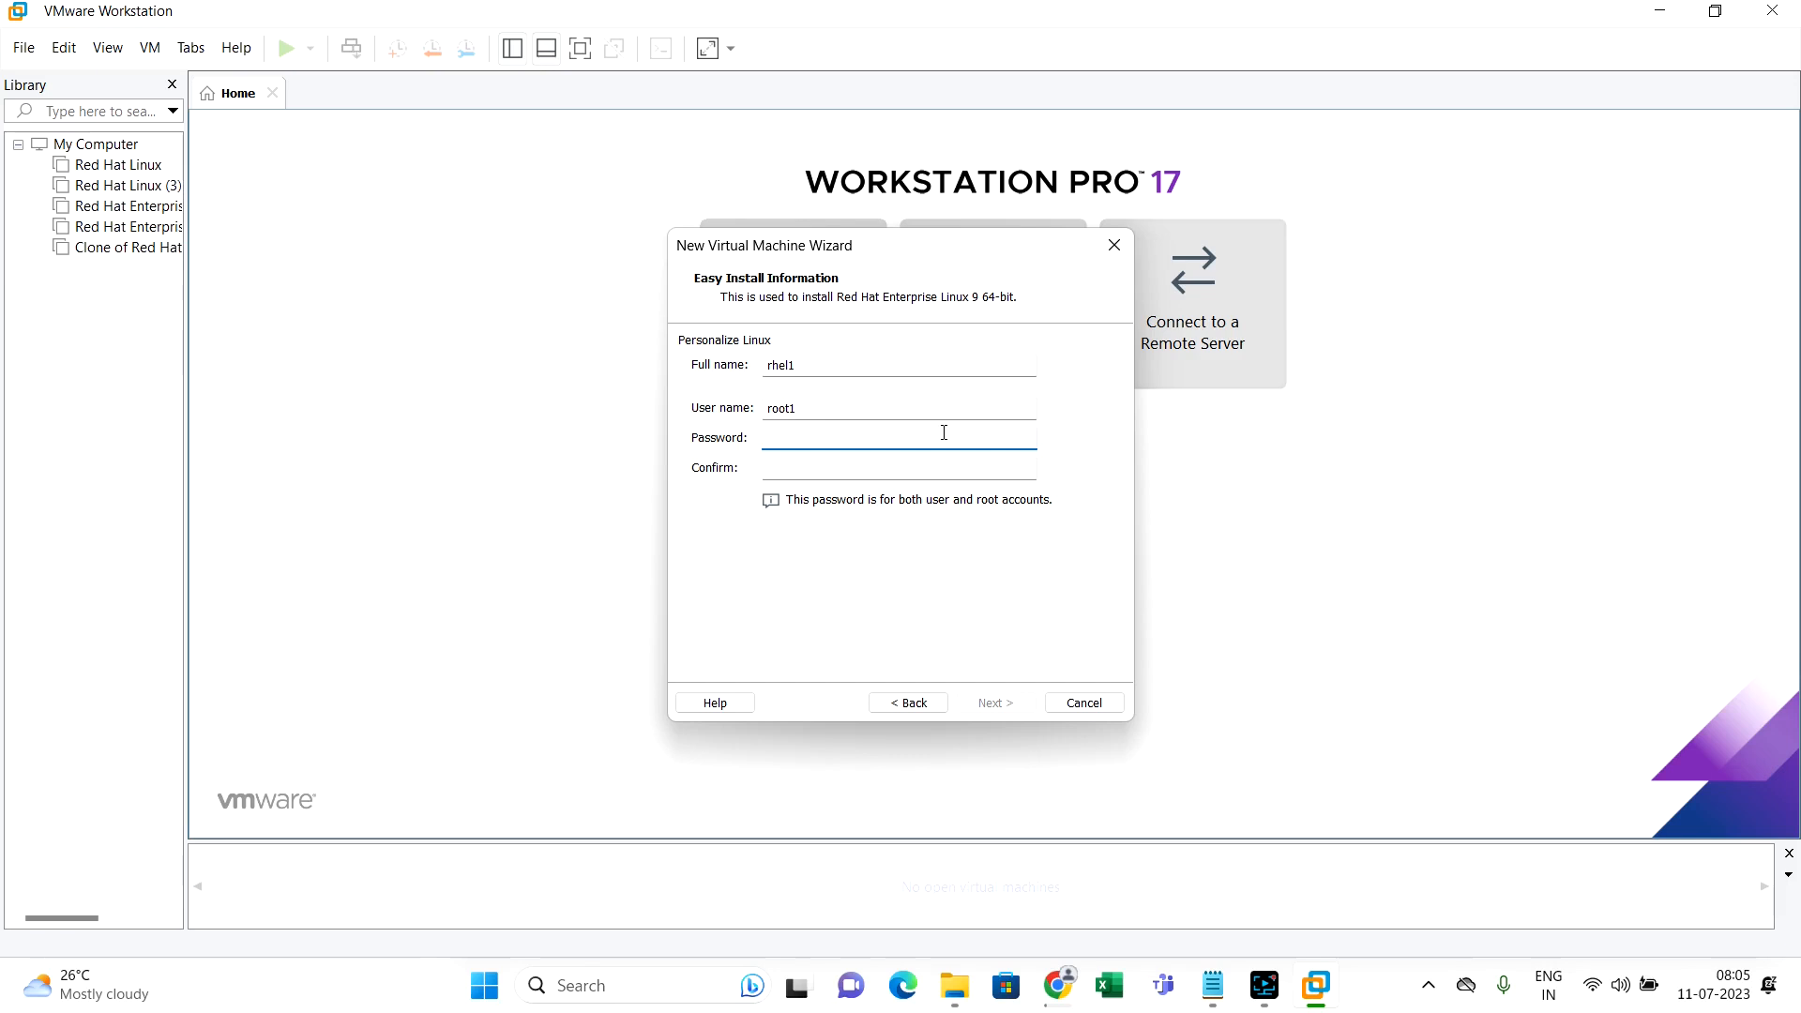
text(123)
click(949, 467)
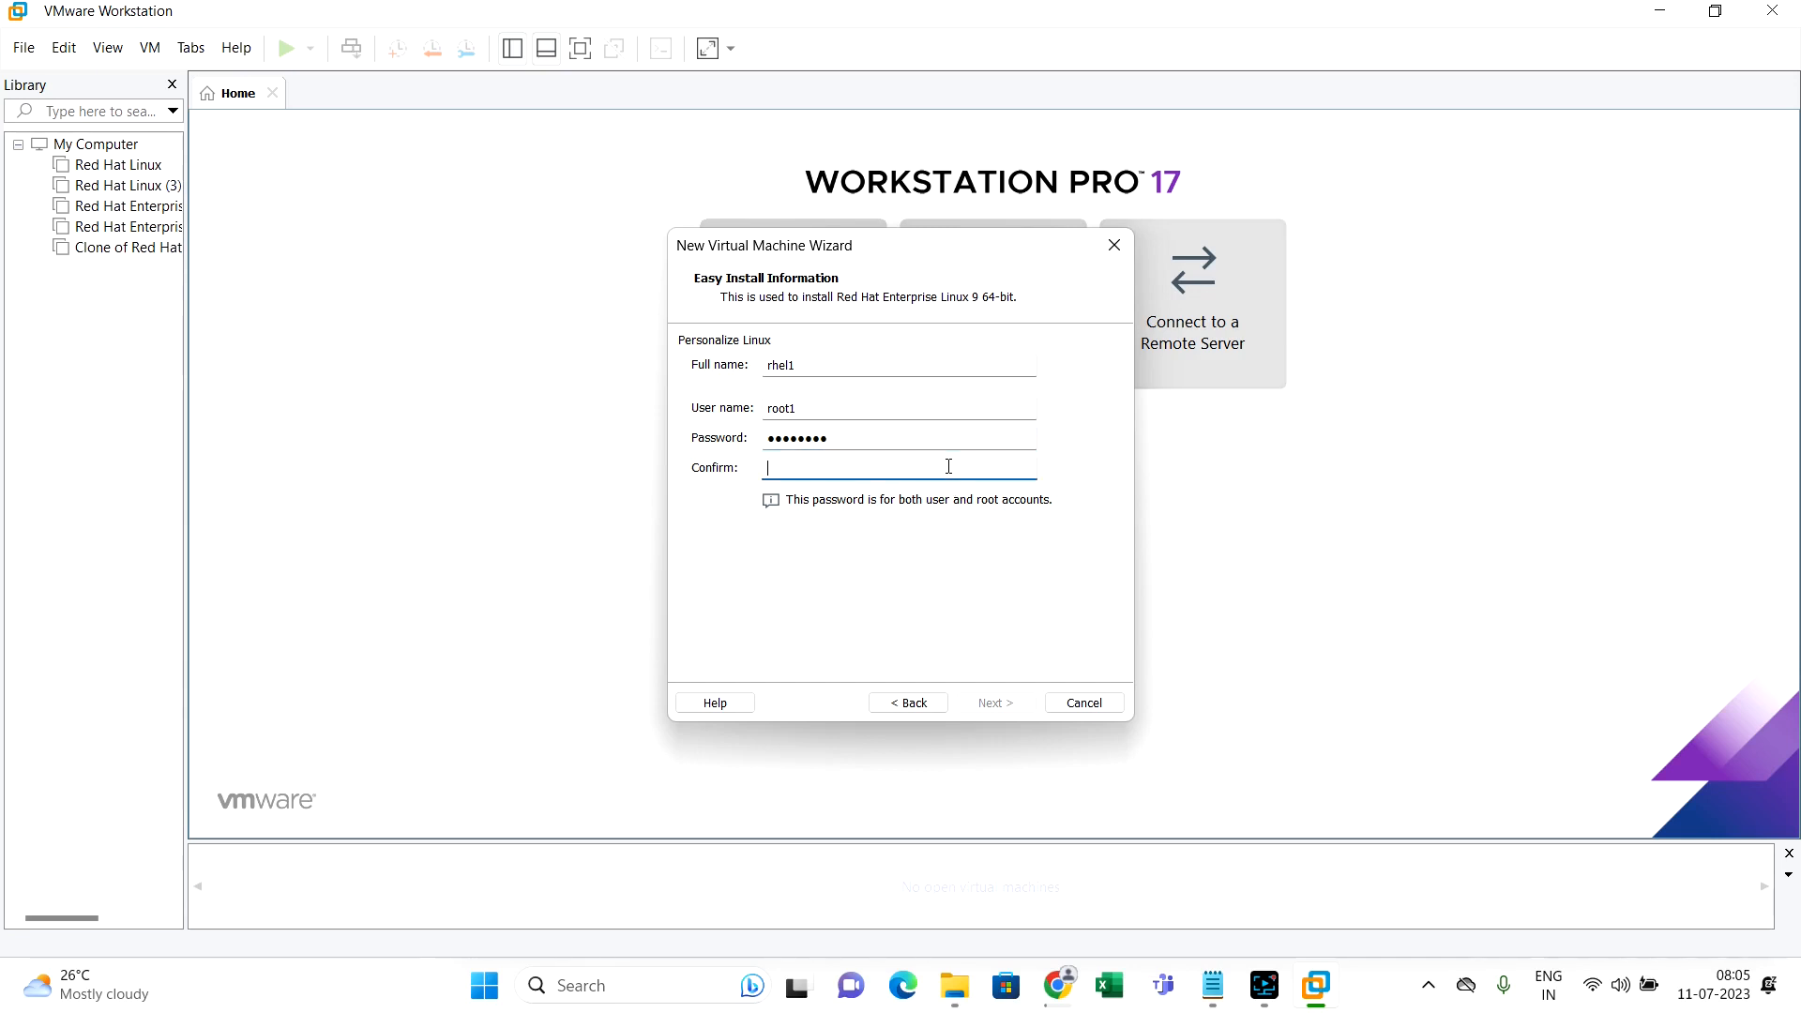
text(••••••••)
click(1022, 705)
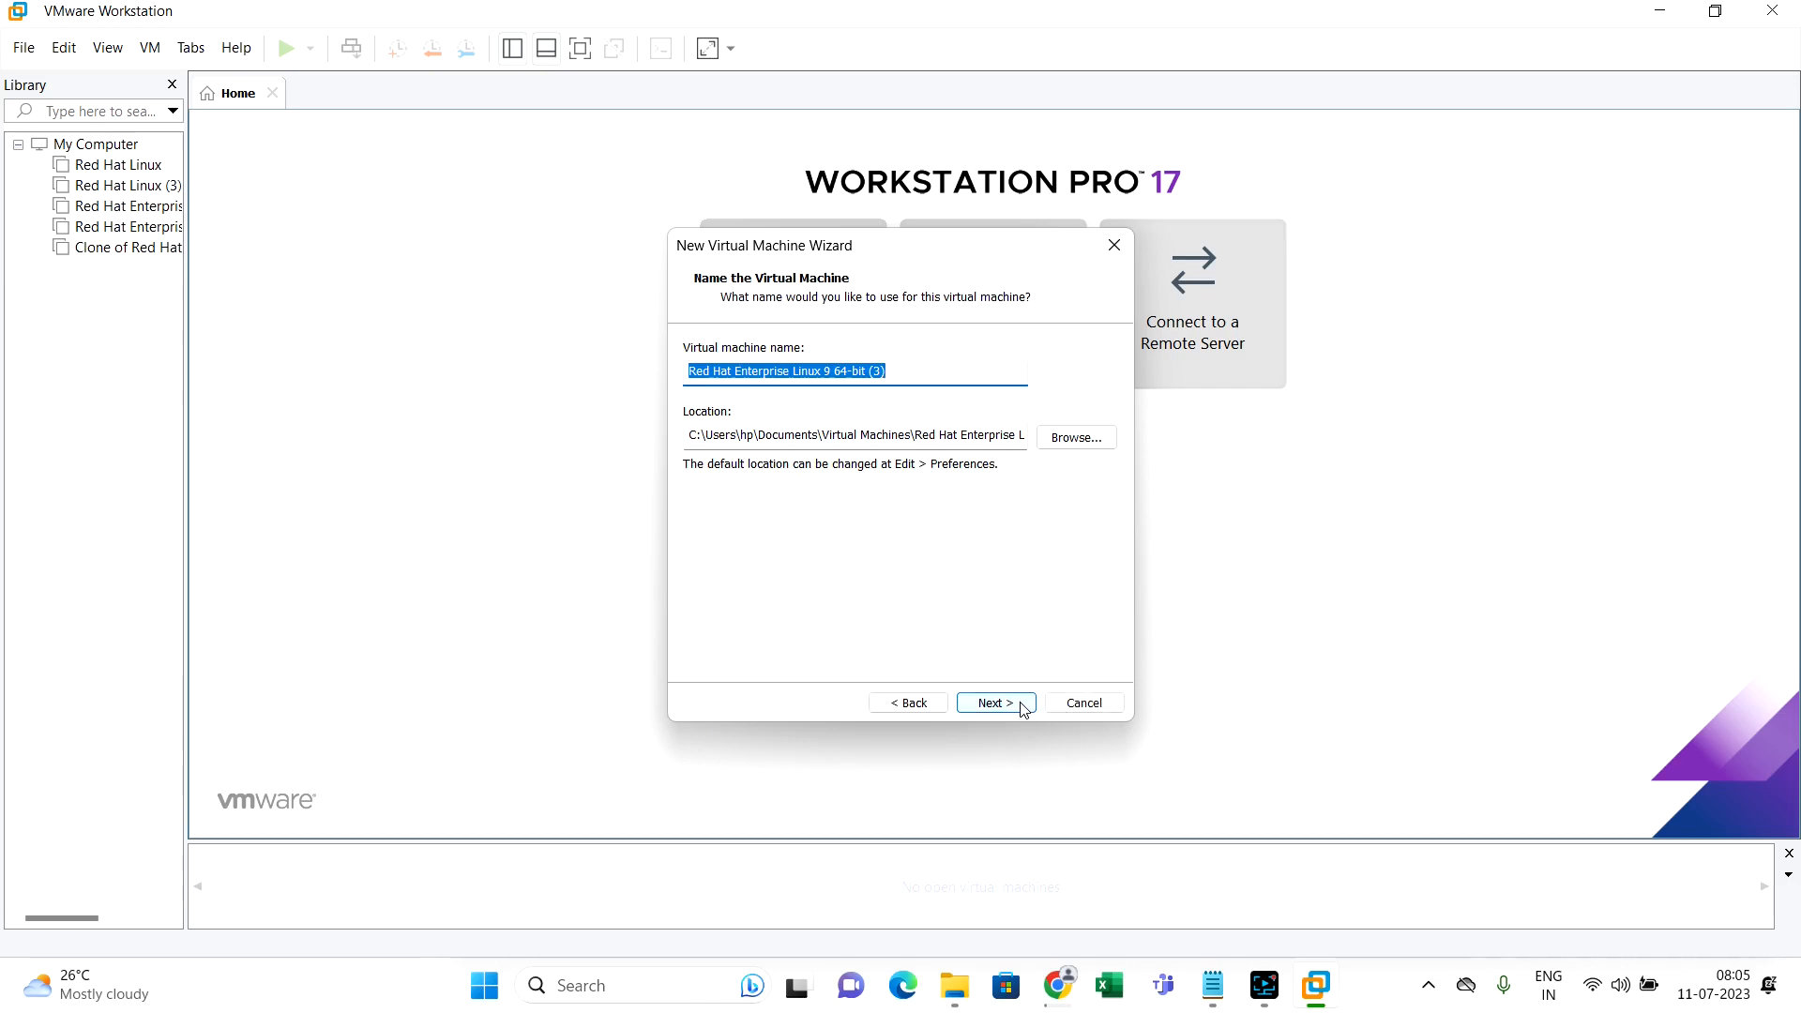
Accept defaults: 2 processors, 2048 MB memory, NAT, LSI Logic, a new 20 GB split NVMe disk
click(1022, 706)
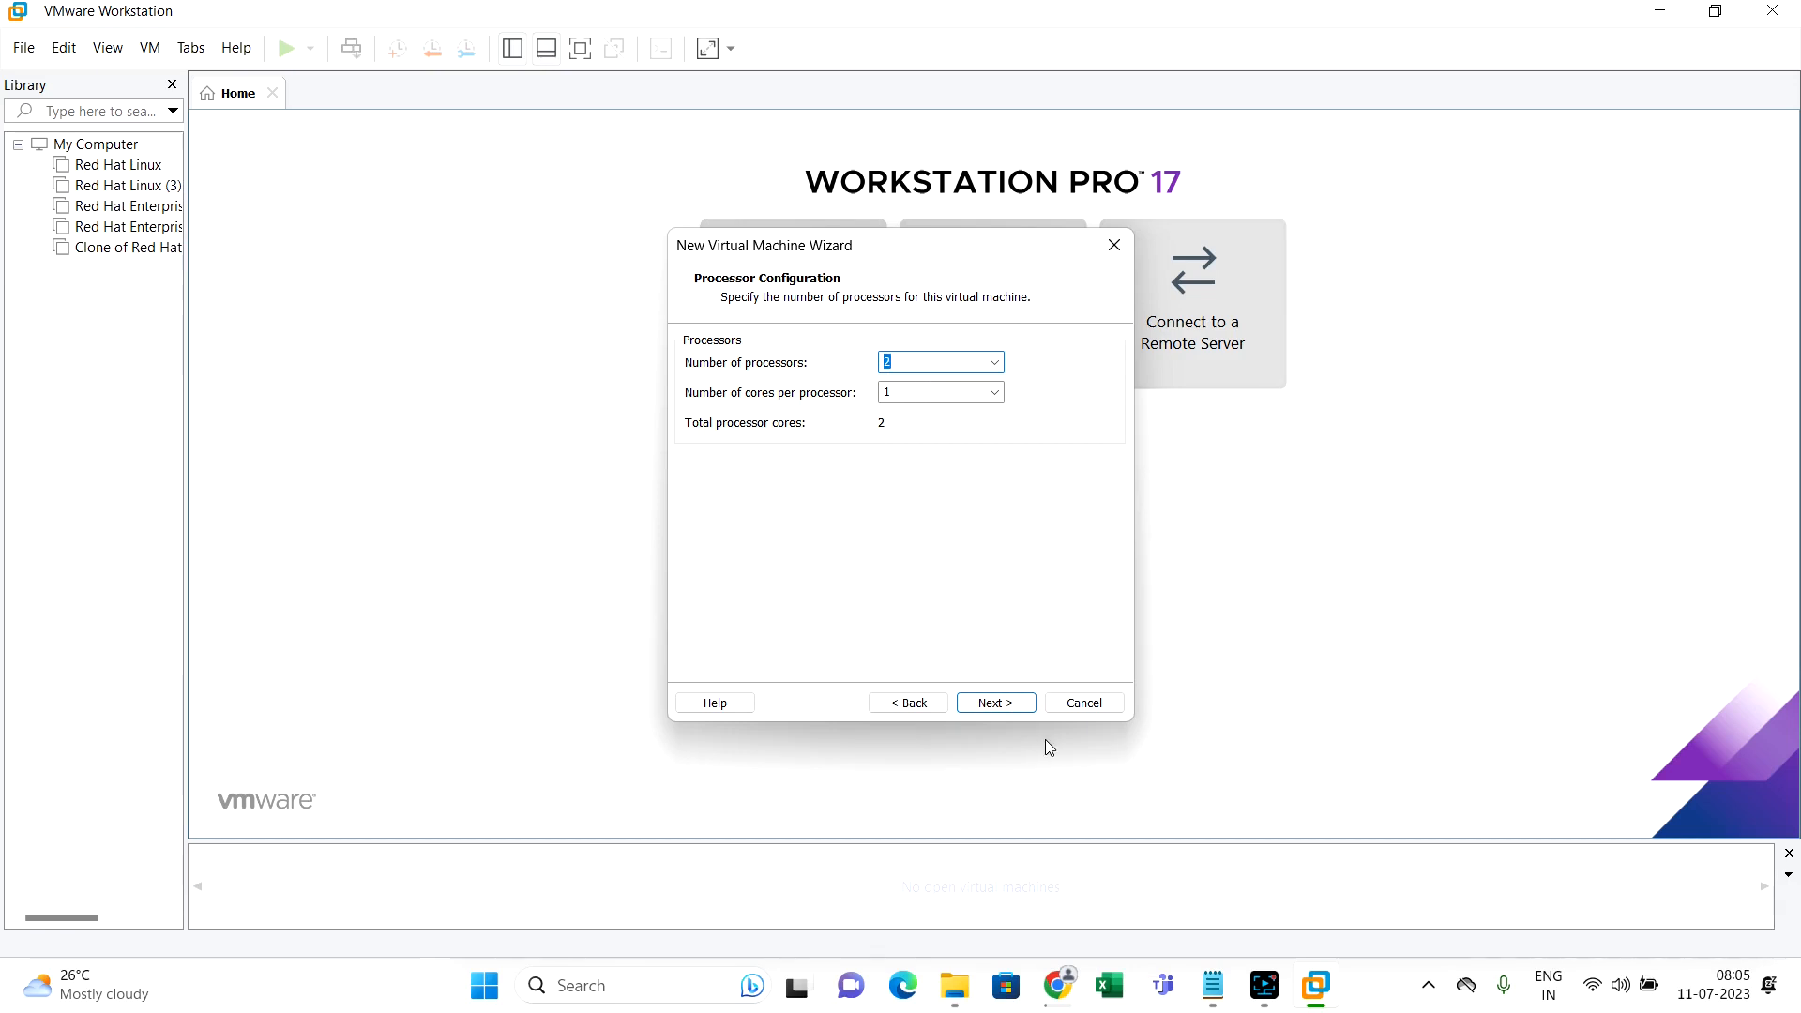
click(1007, 709)
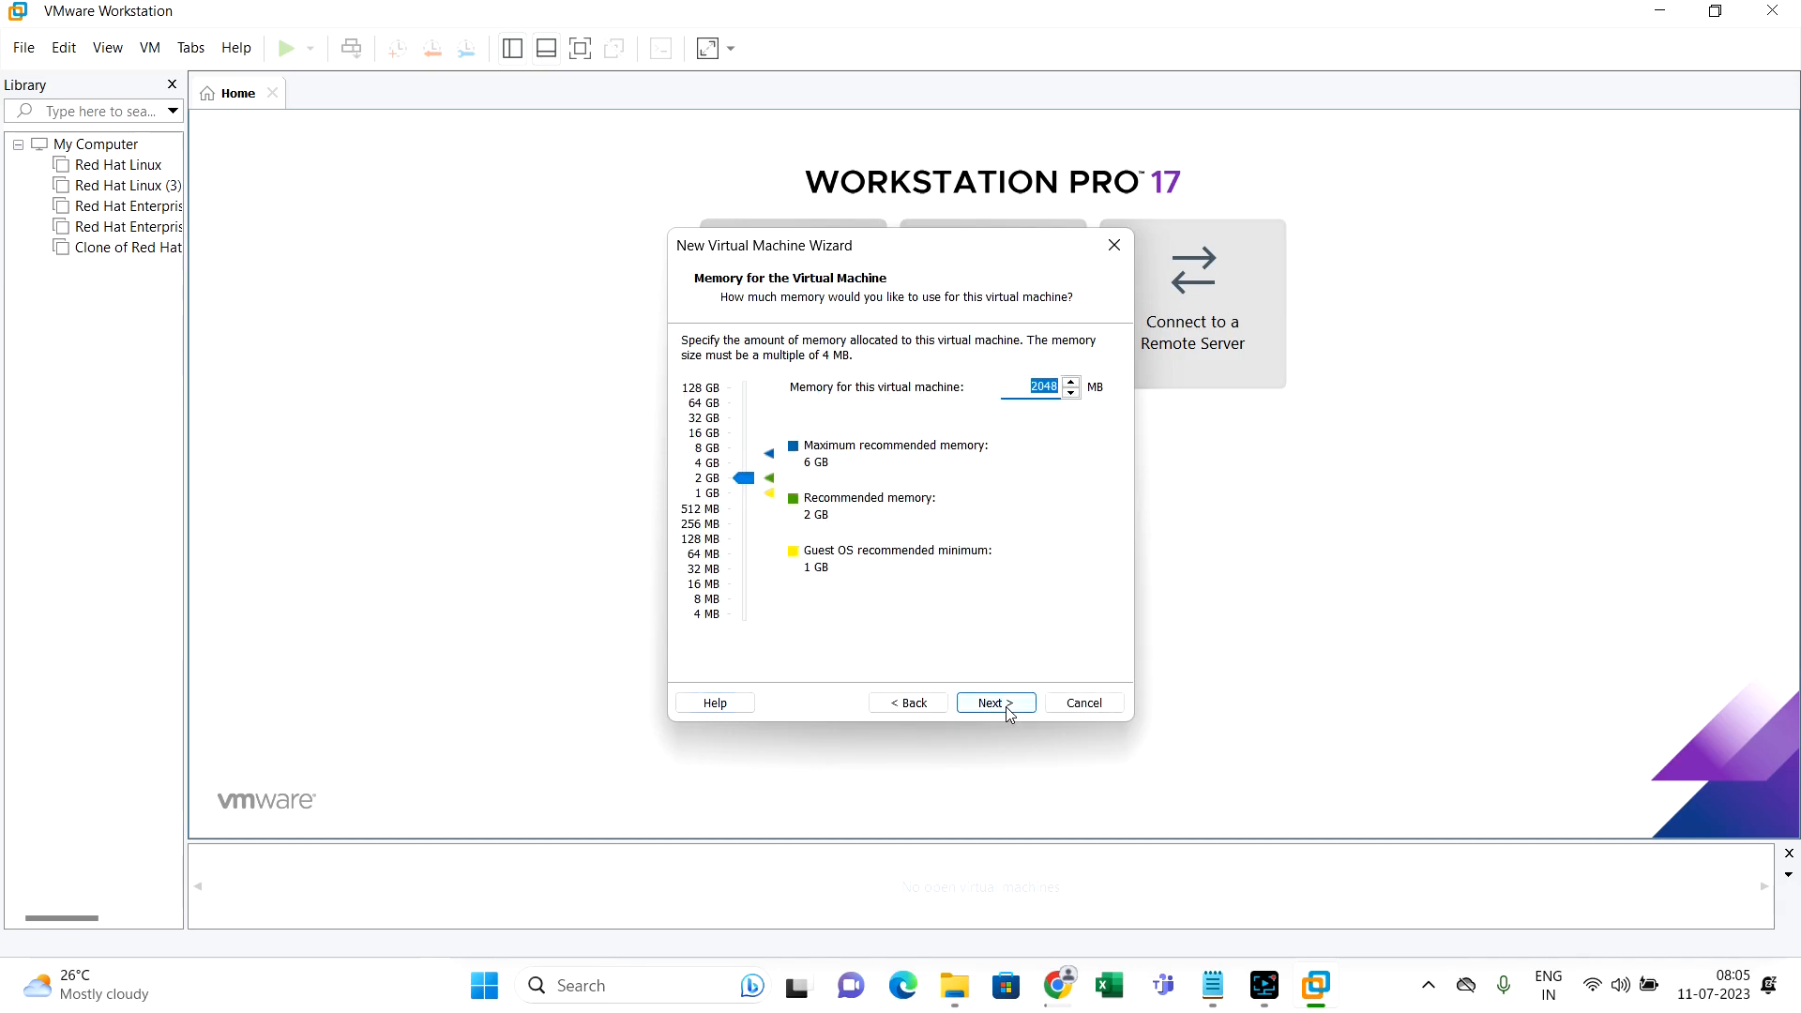
click(1009, 716)
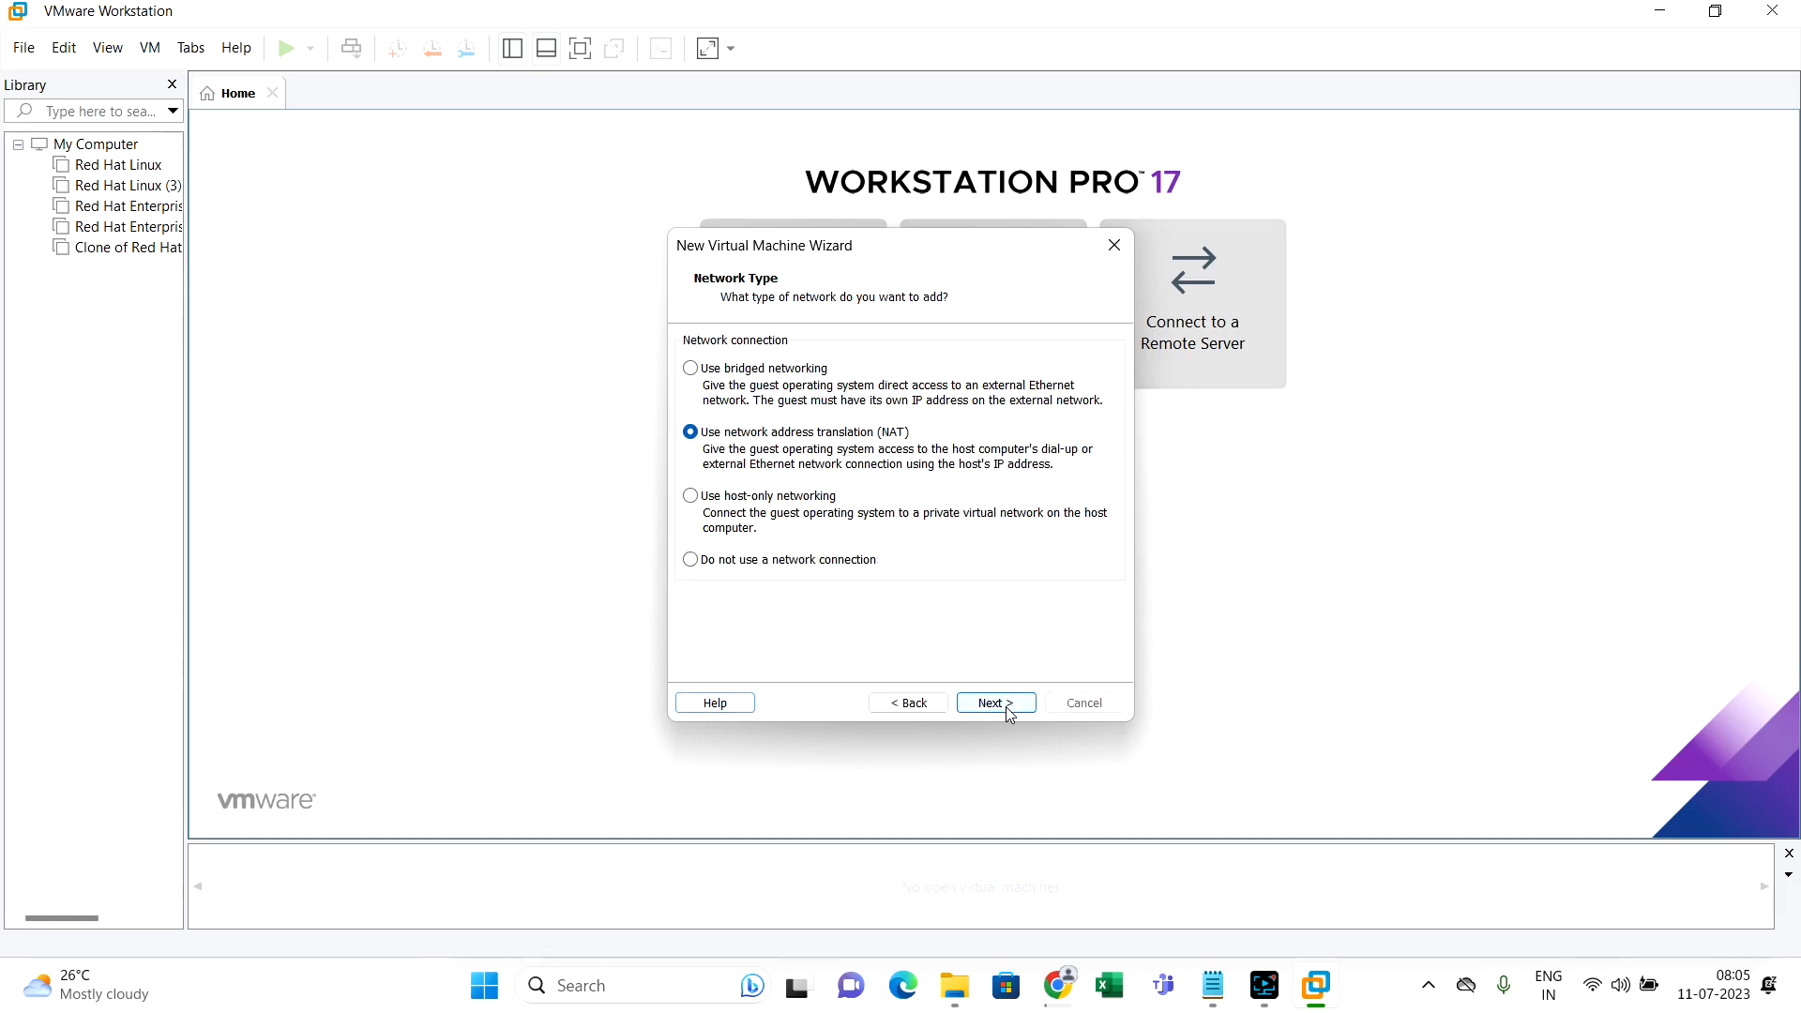
click(1009, 716)
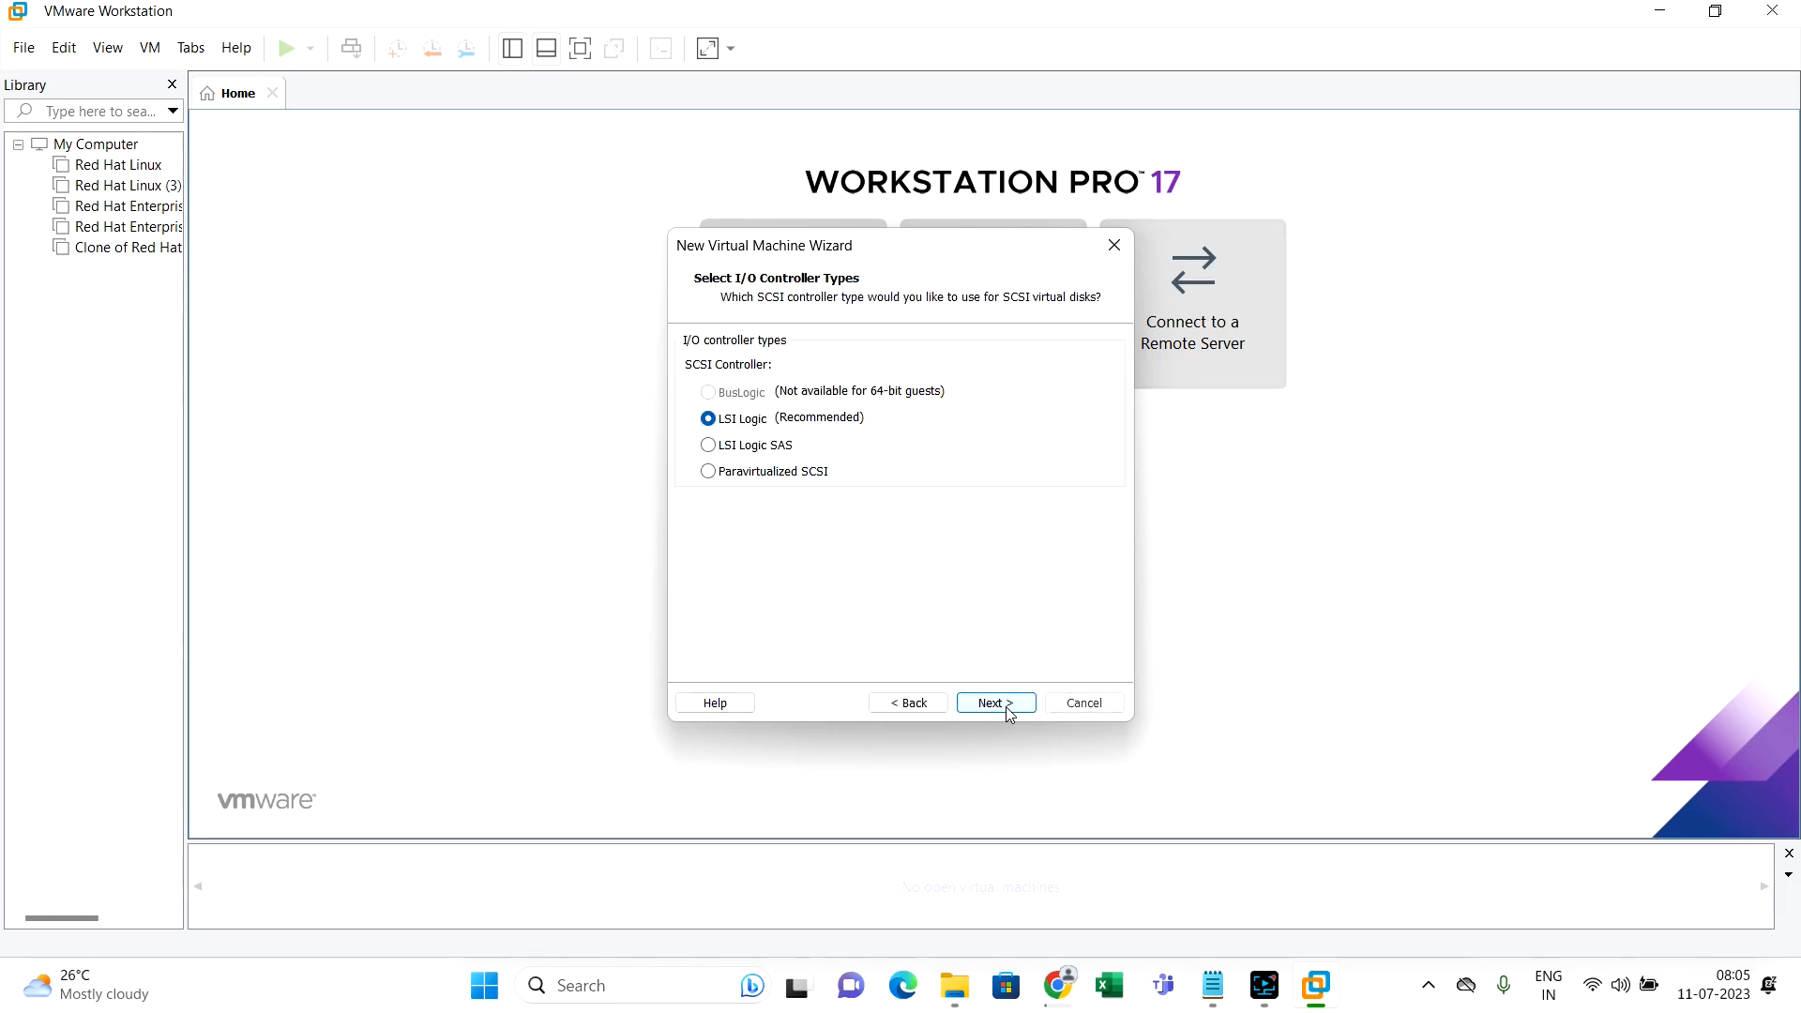
click(1009, 715)
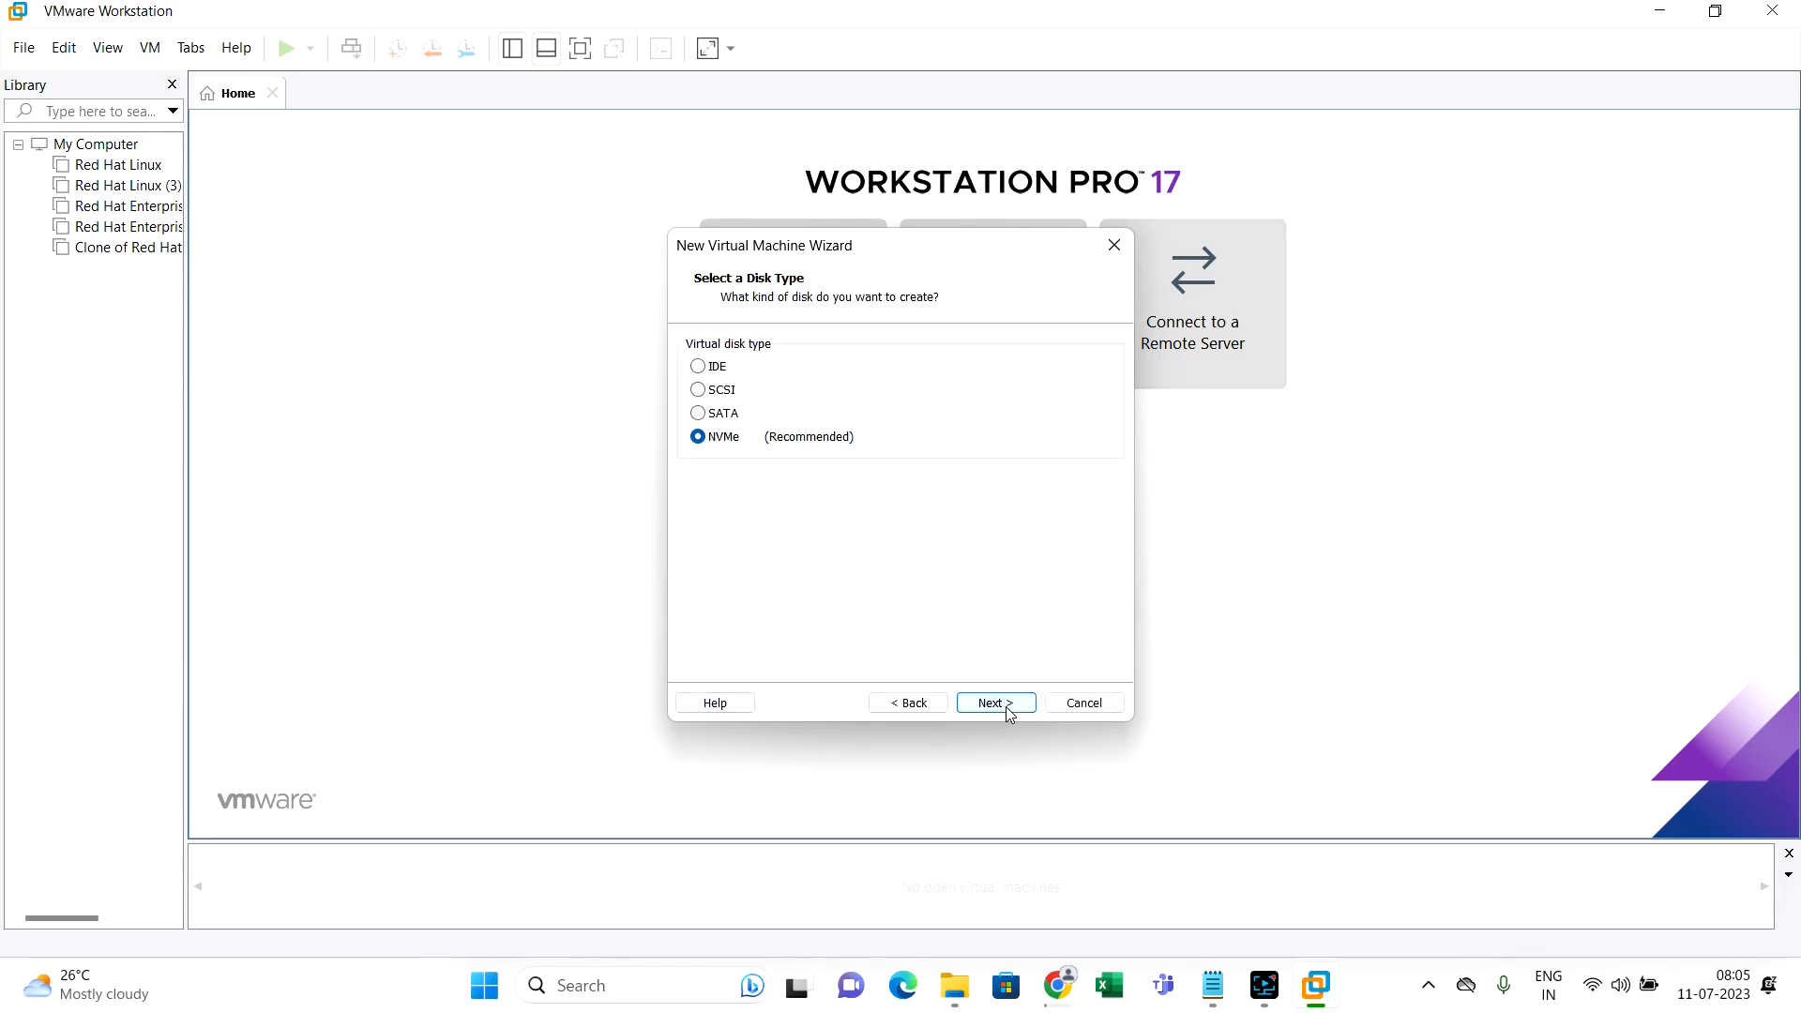
click(1009, 715)
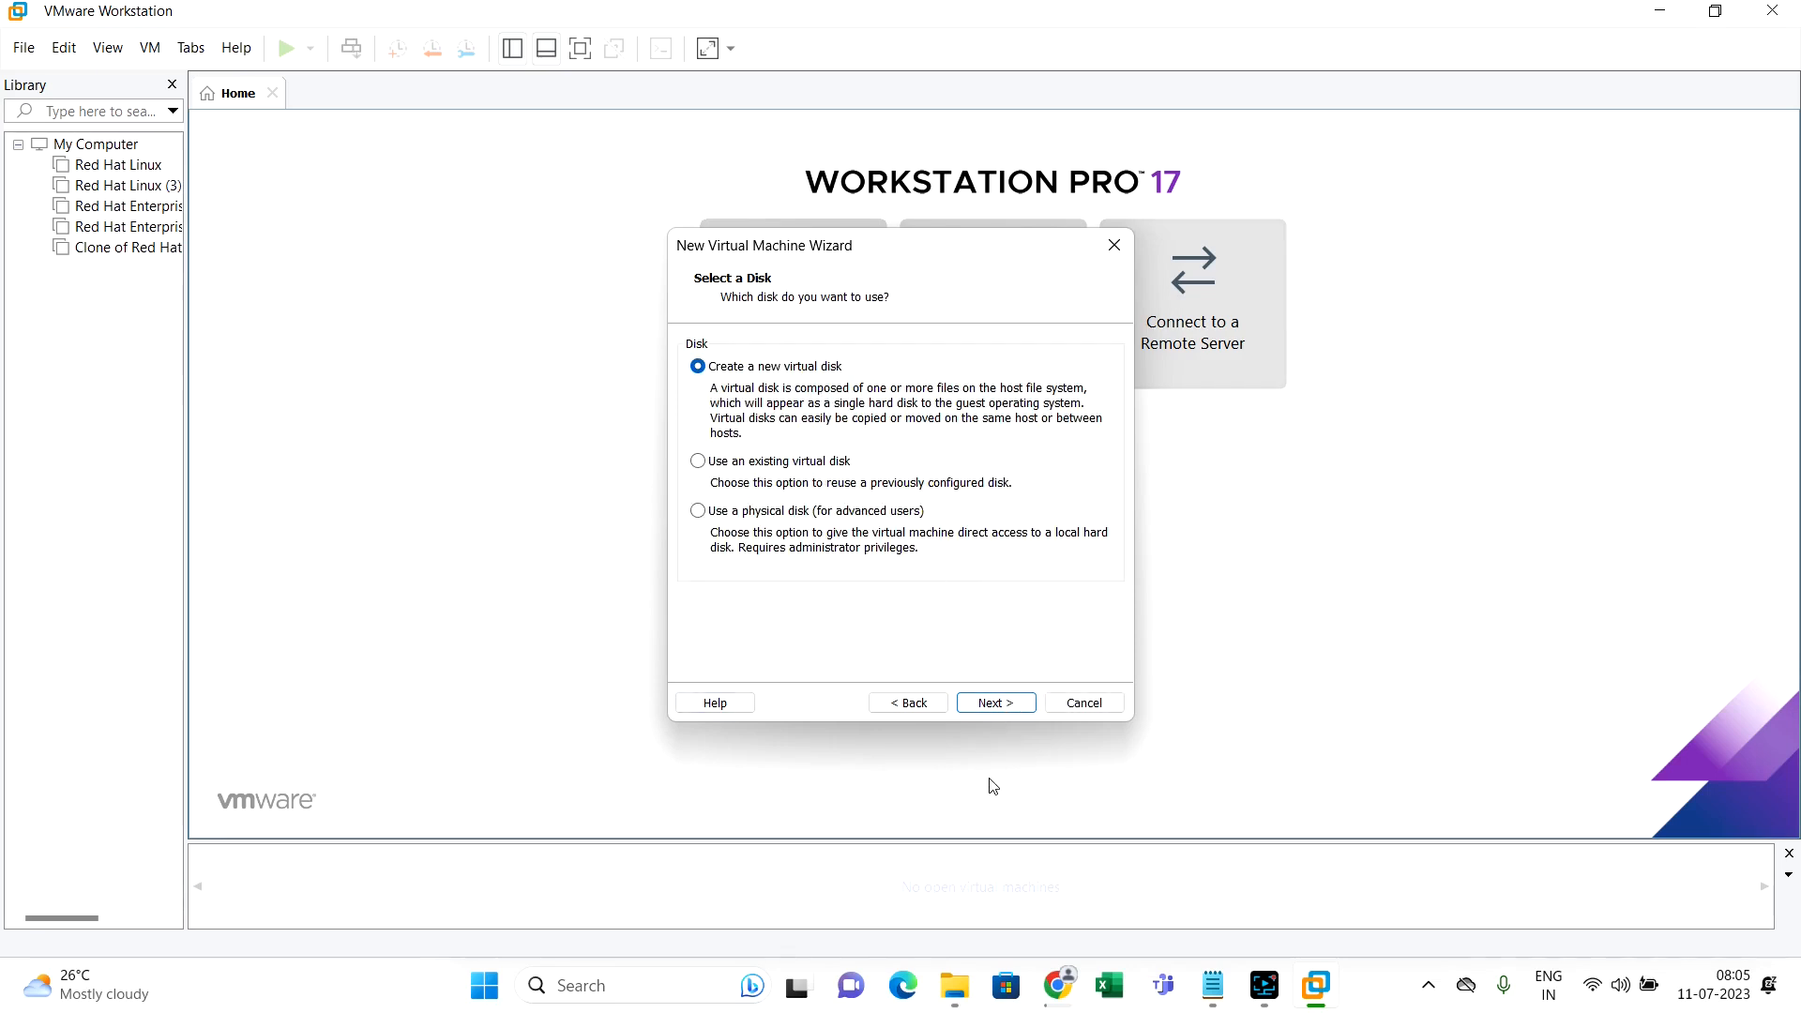
click(1021, 710)
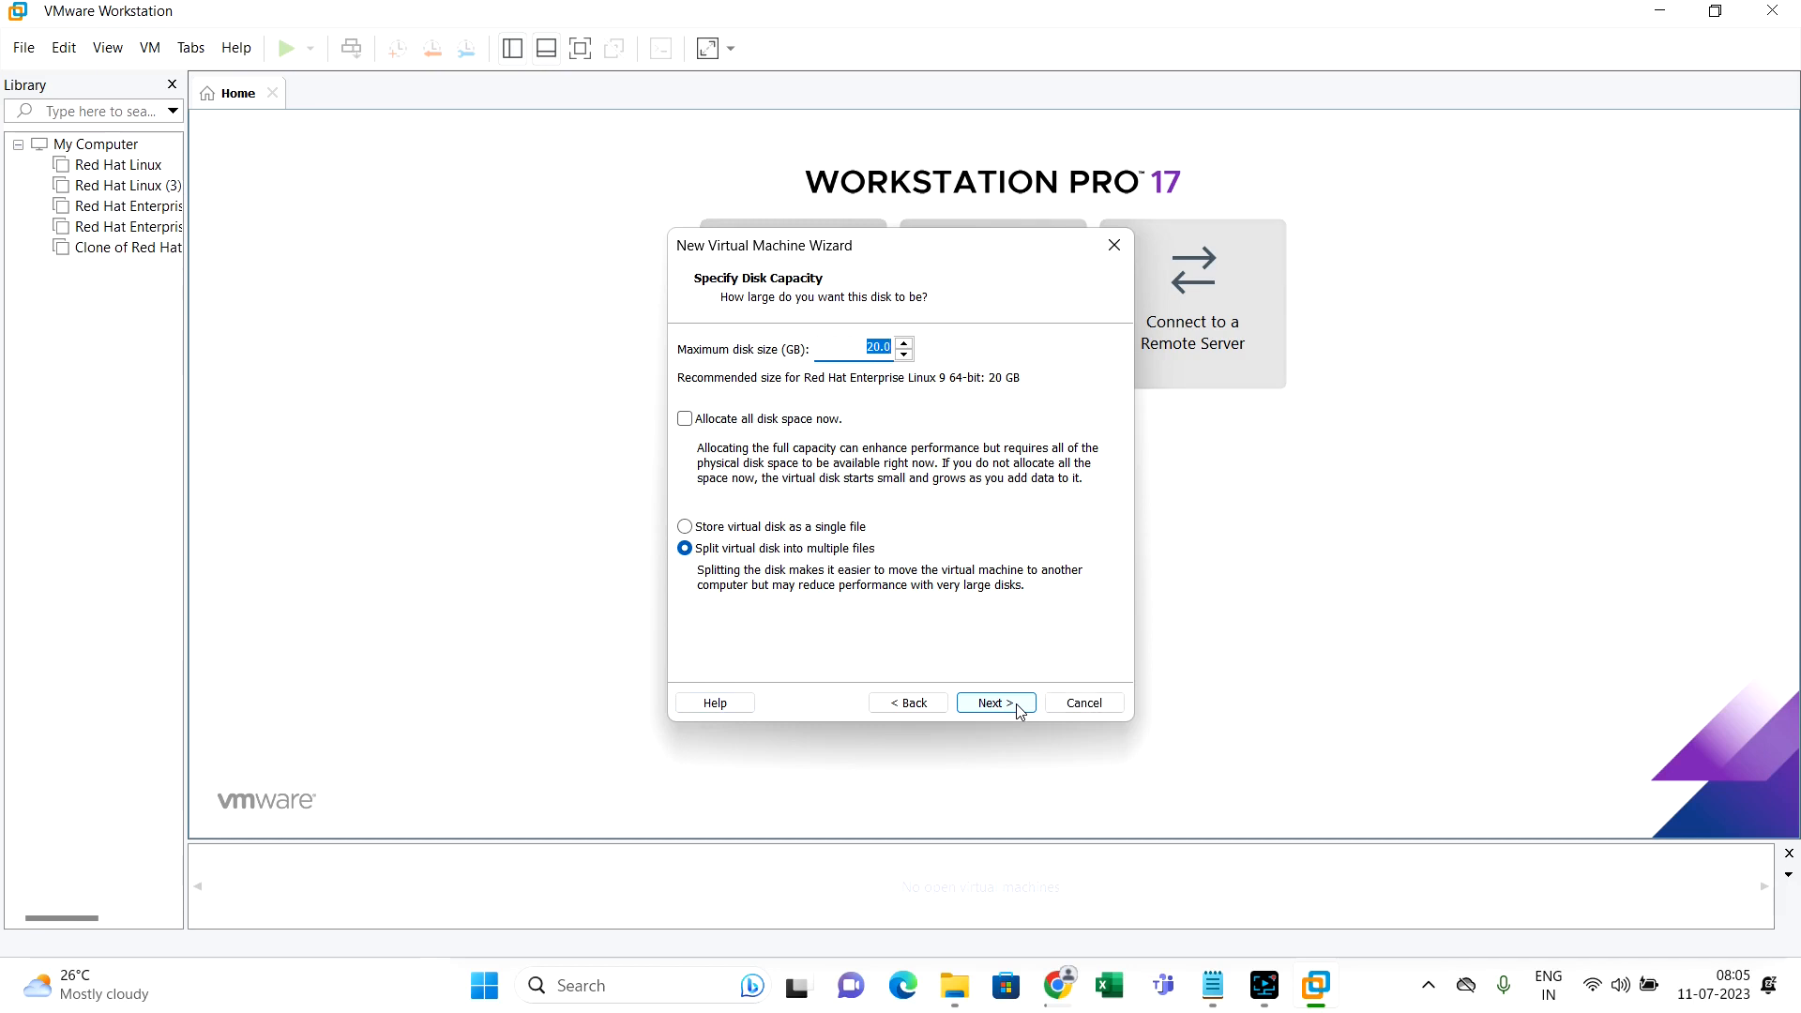
click(1020, 710)
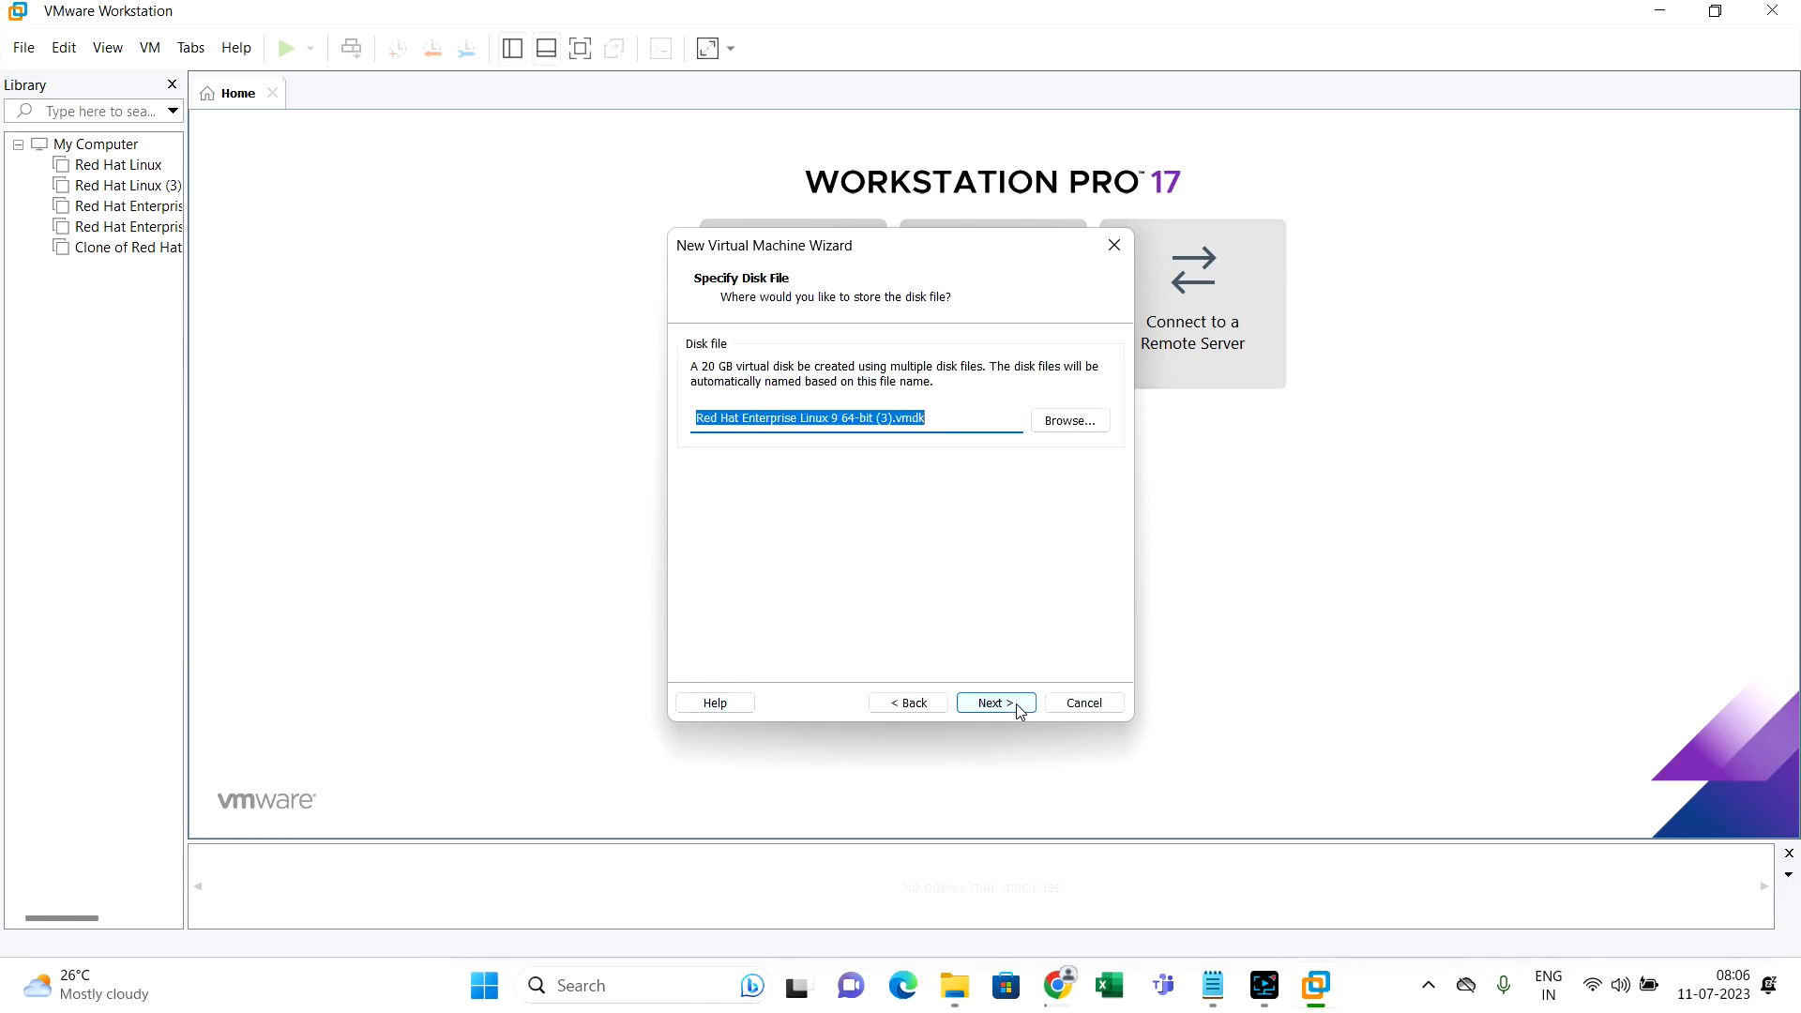
click(1021, 710)
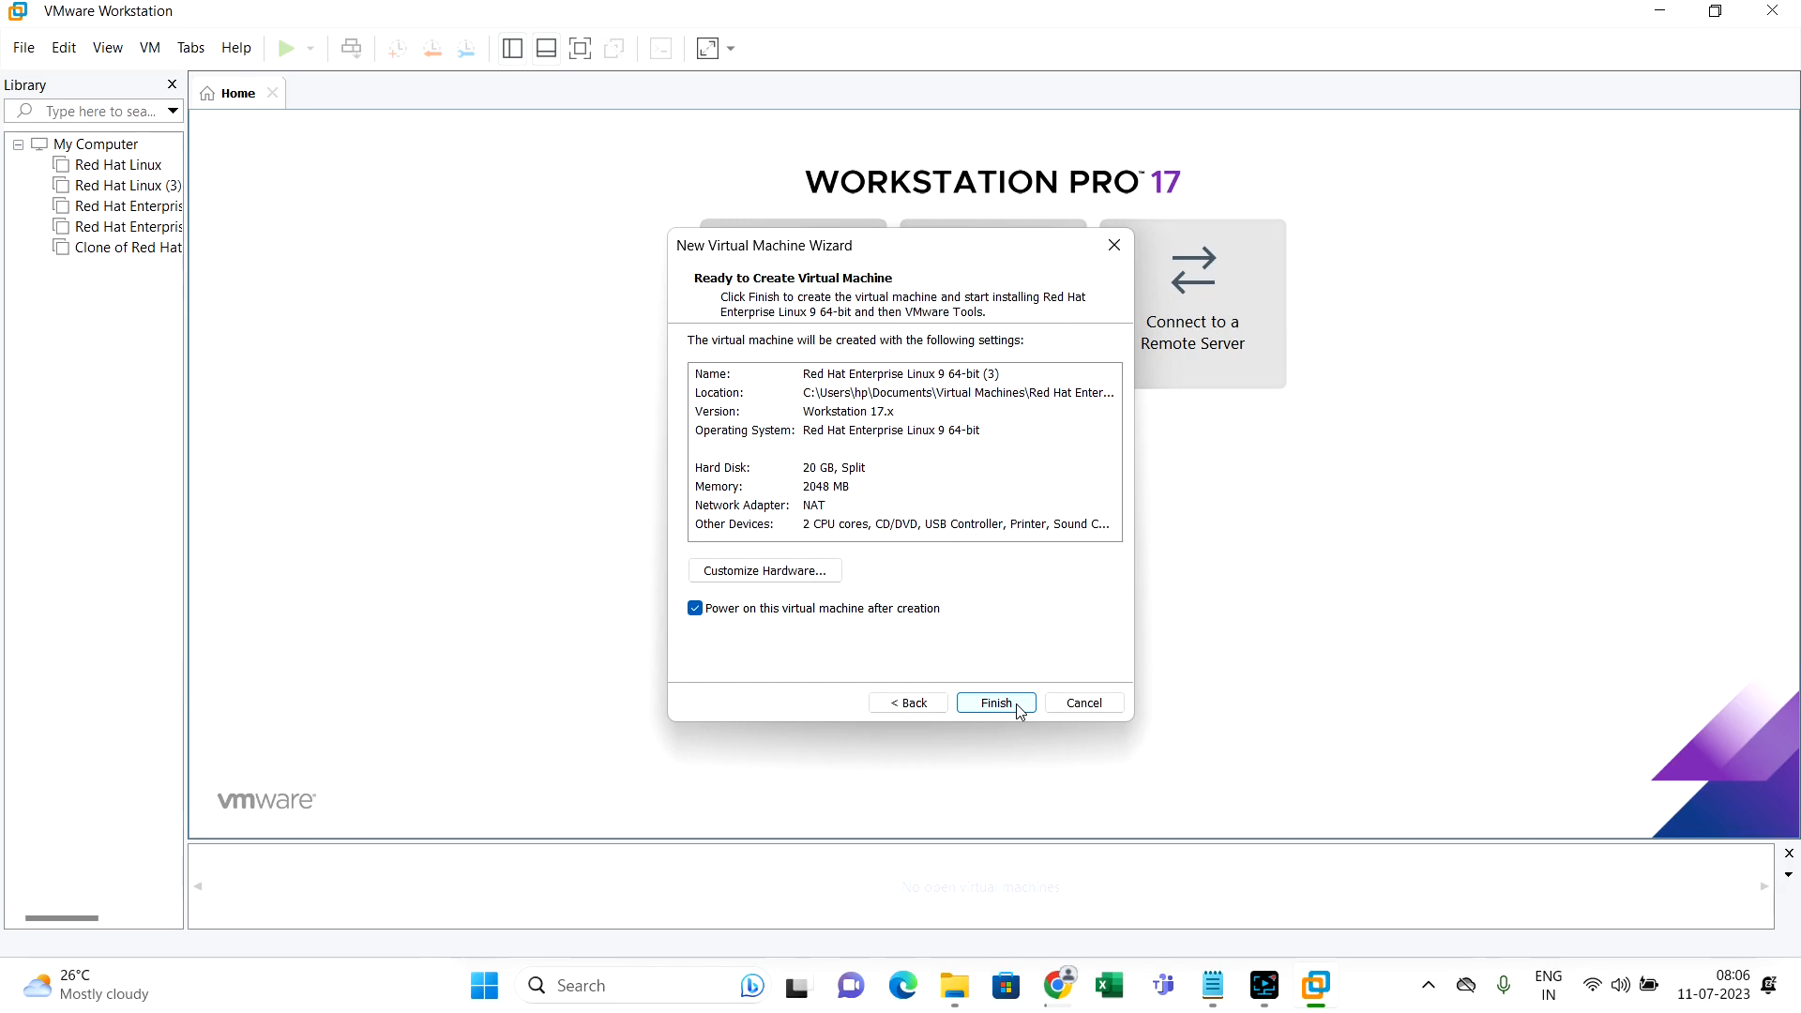
click(1021, 710)
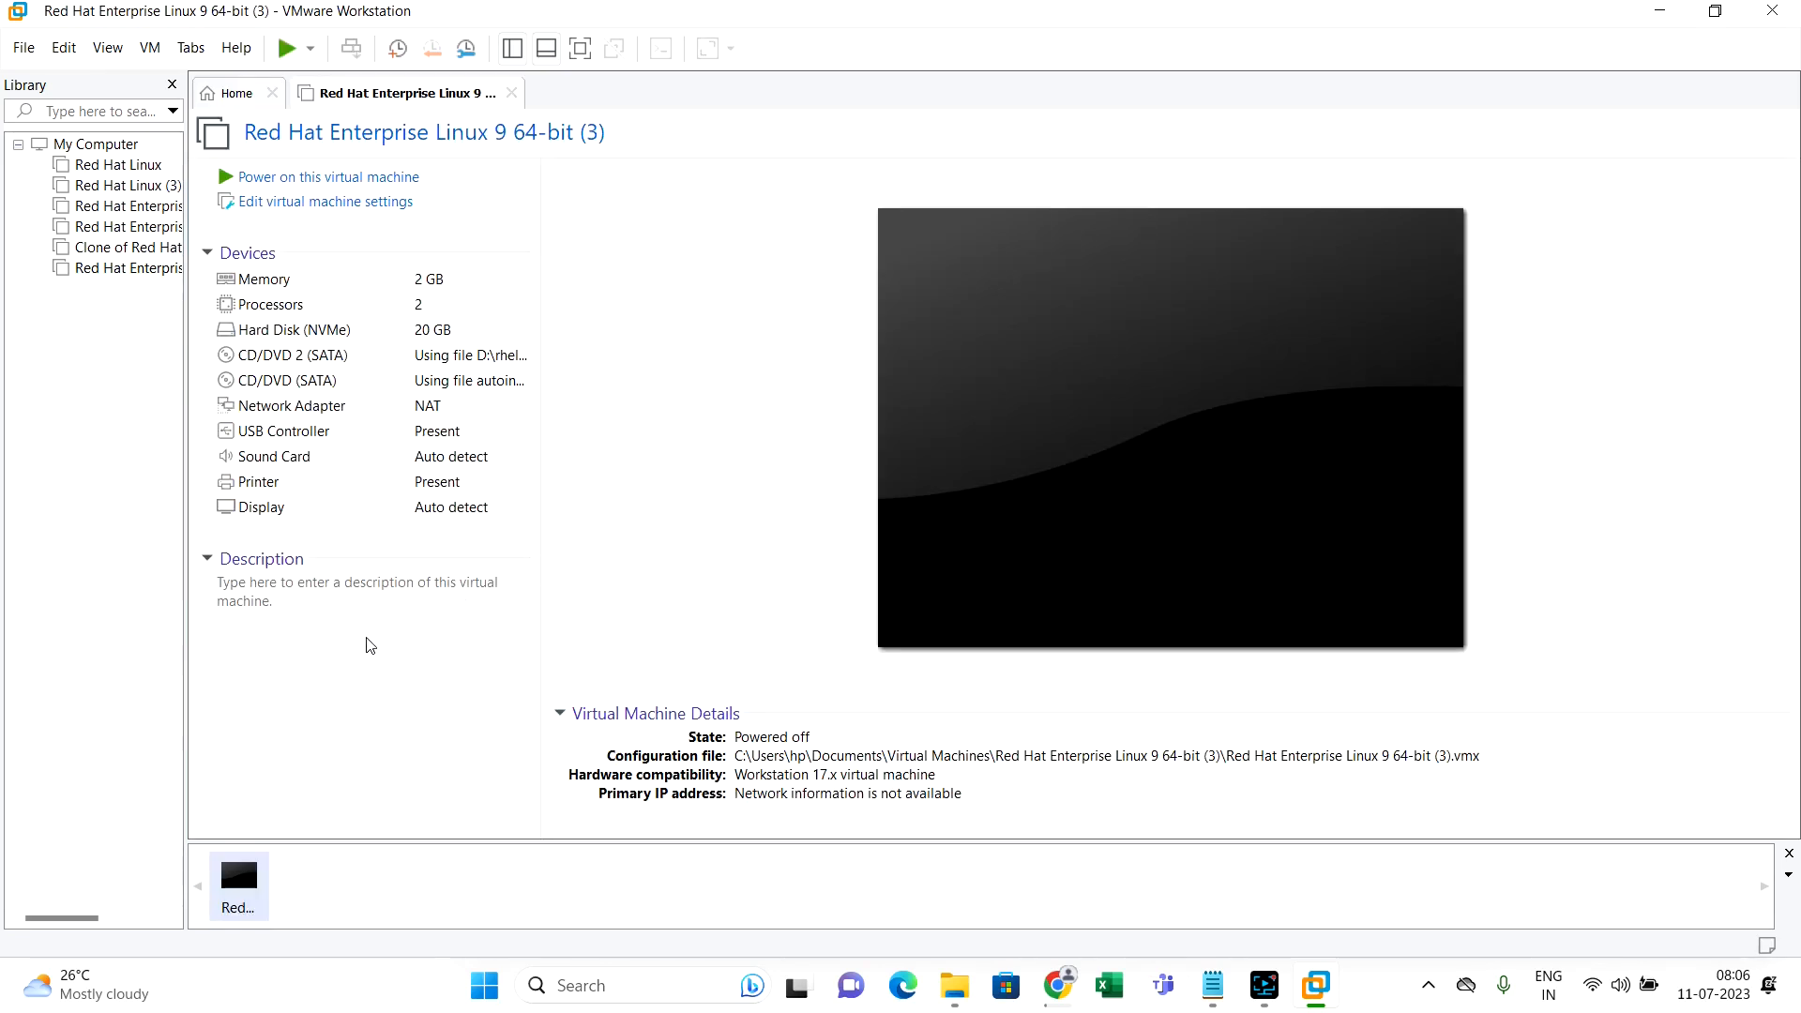
Power on the new Red Hat VM and dismiss the side-channel mitigations hint
click(274, 182)
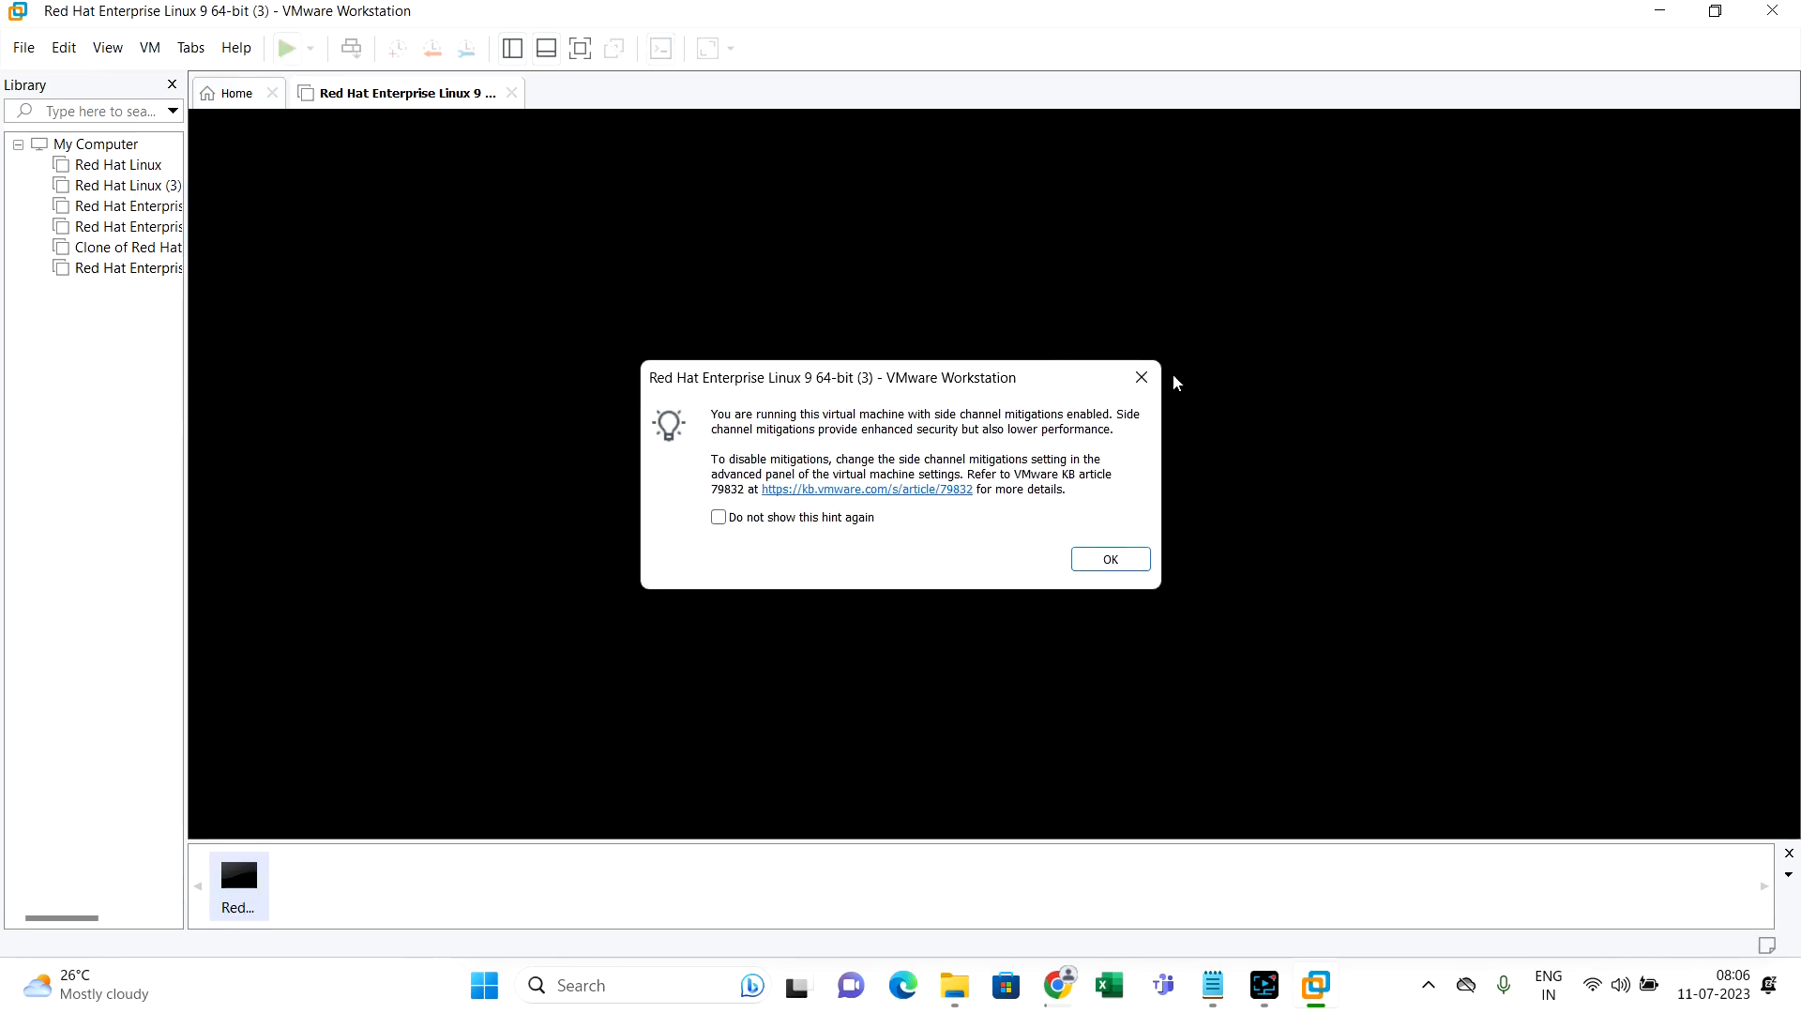
click(1141, 377)
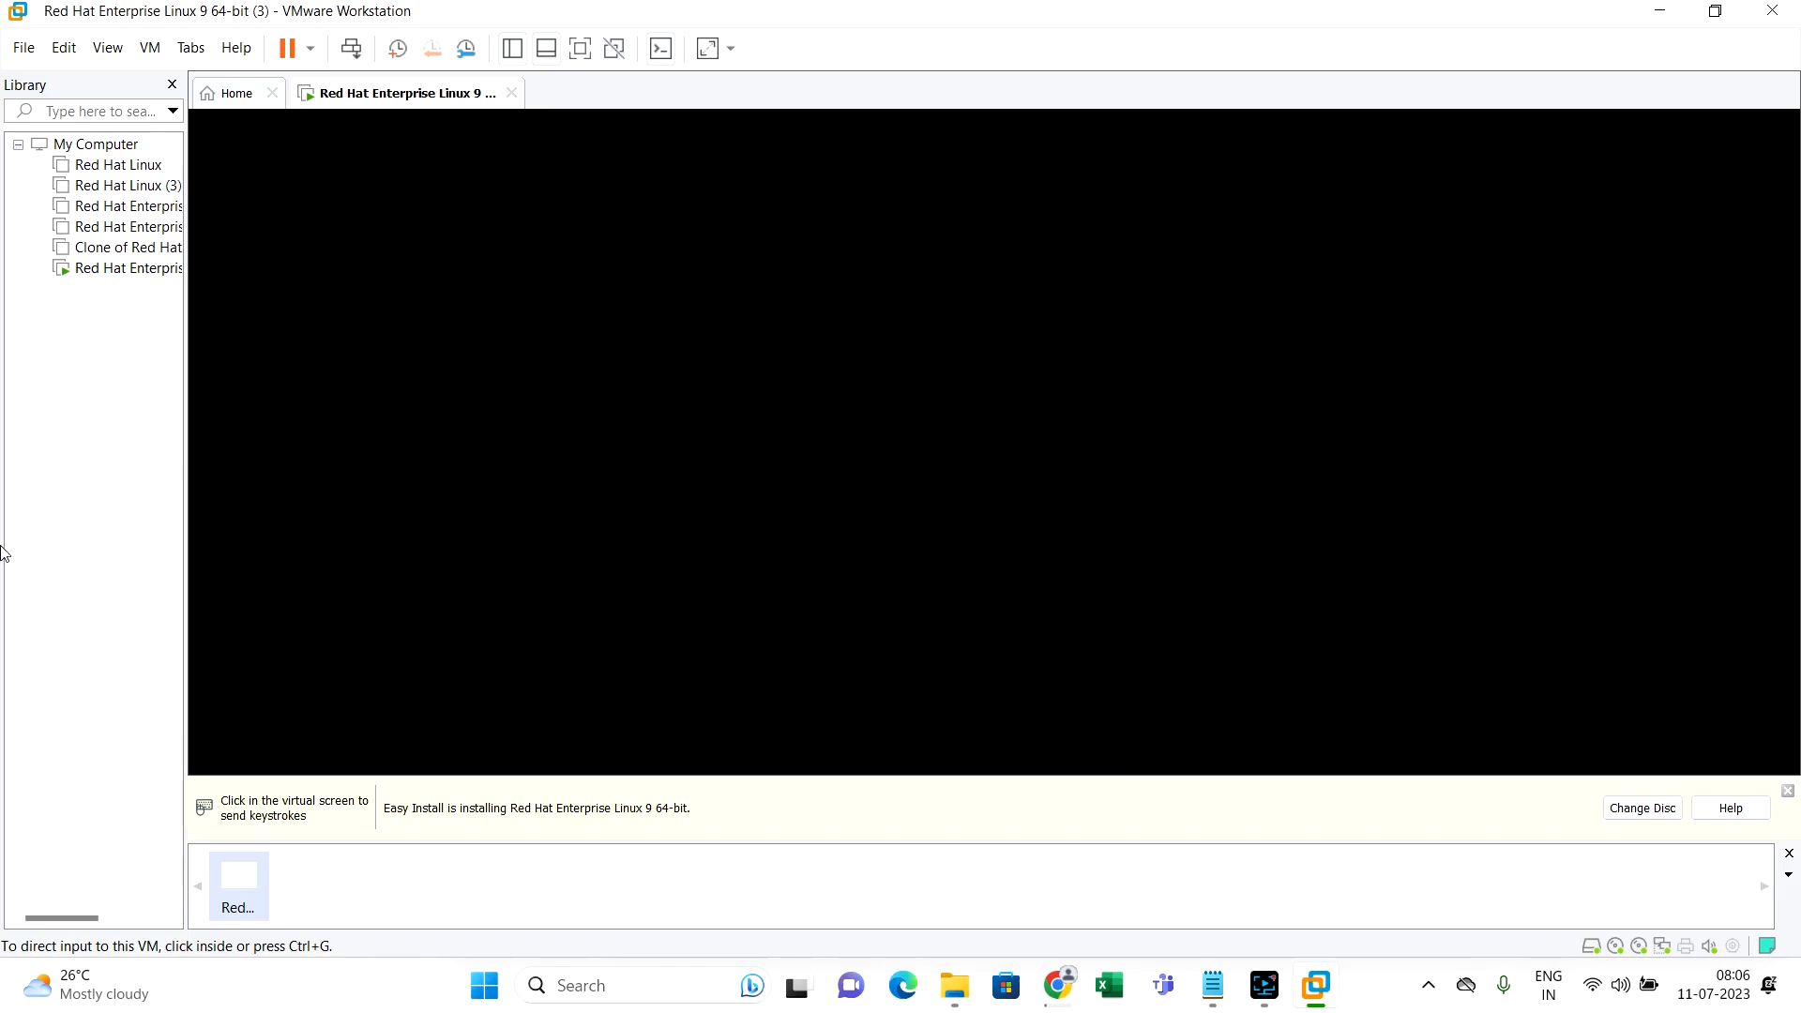
Select the new Red Hat VM in the library and send keyboard and mouse input to its console
click(81, 268)
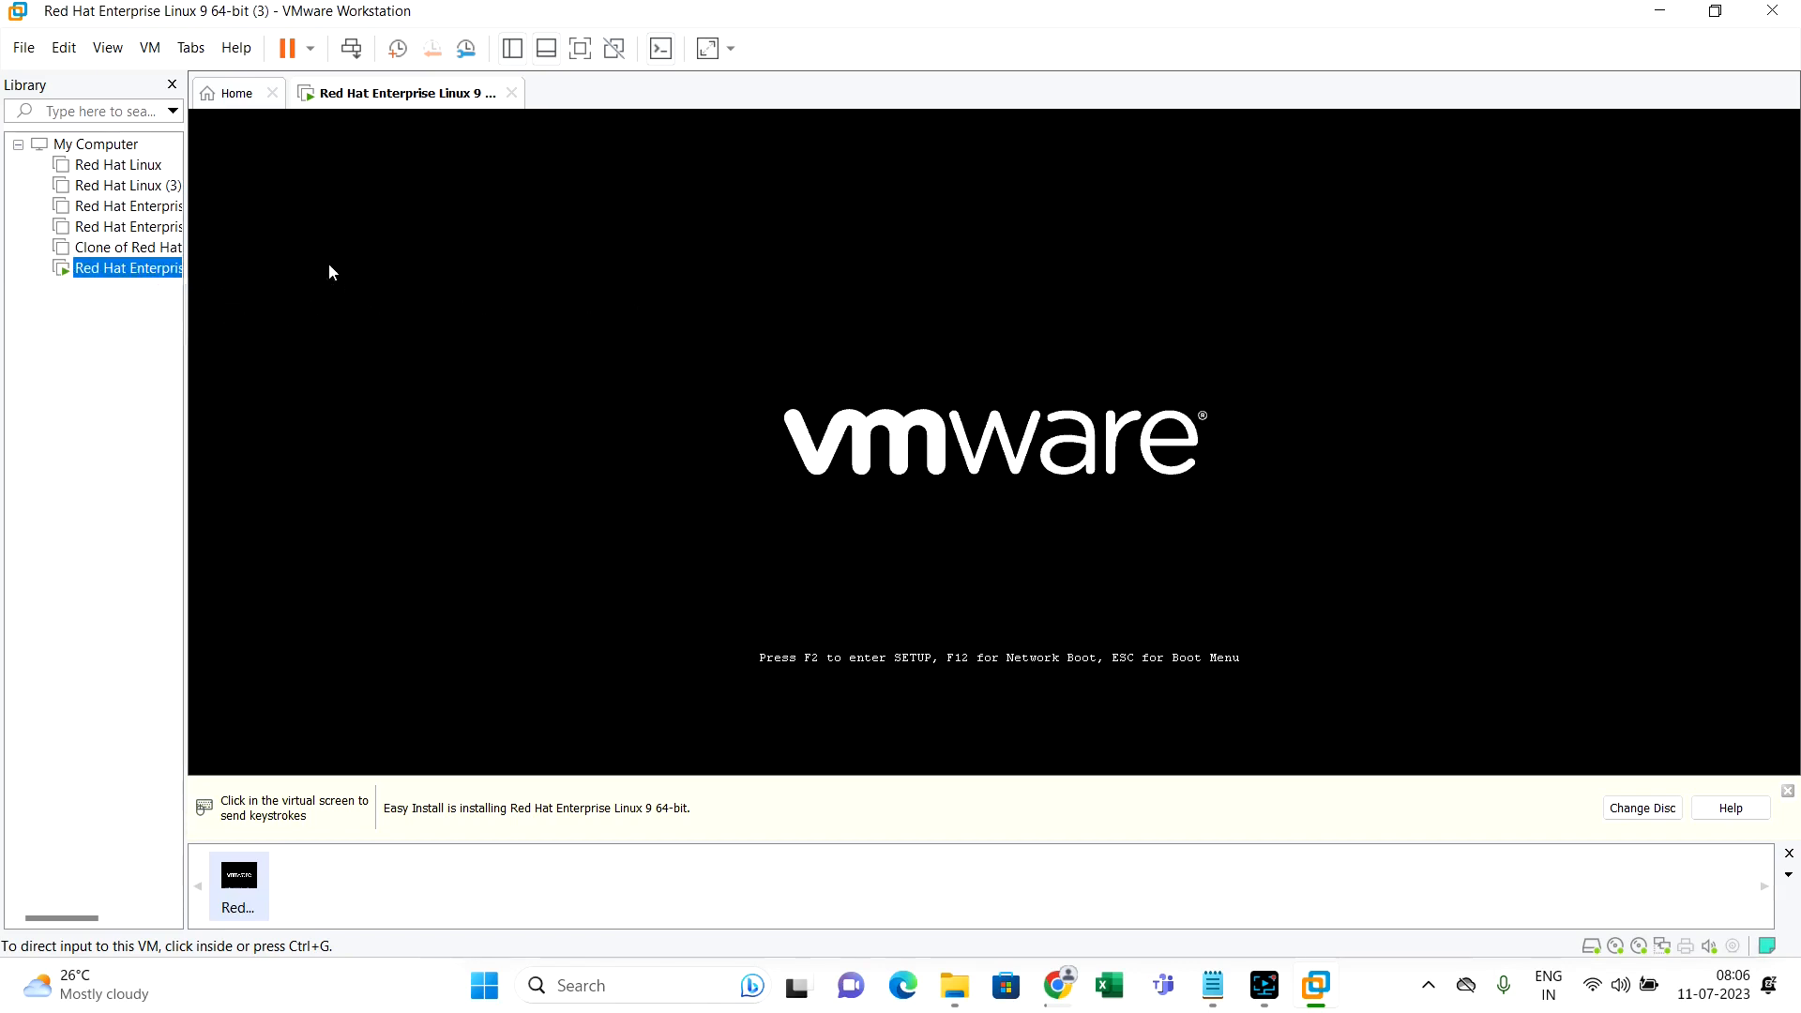
click(1105, 611)
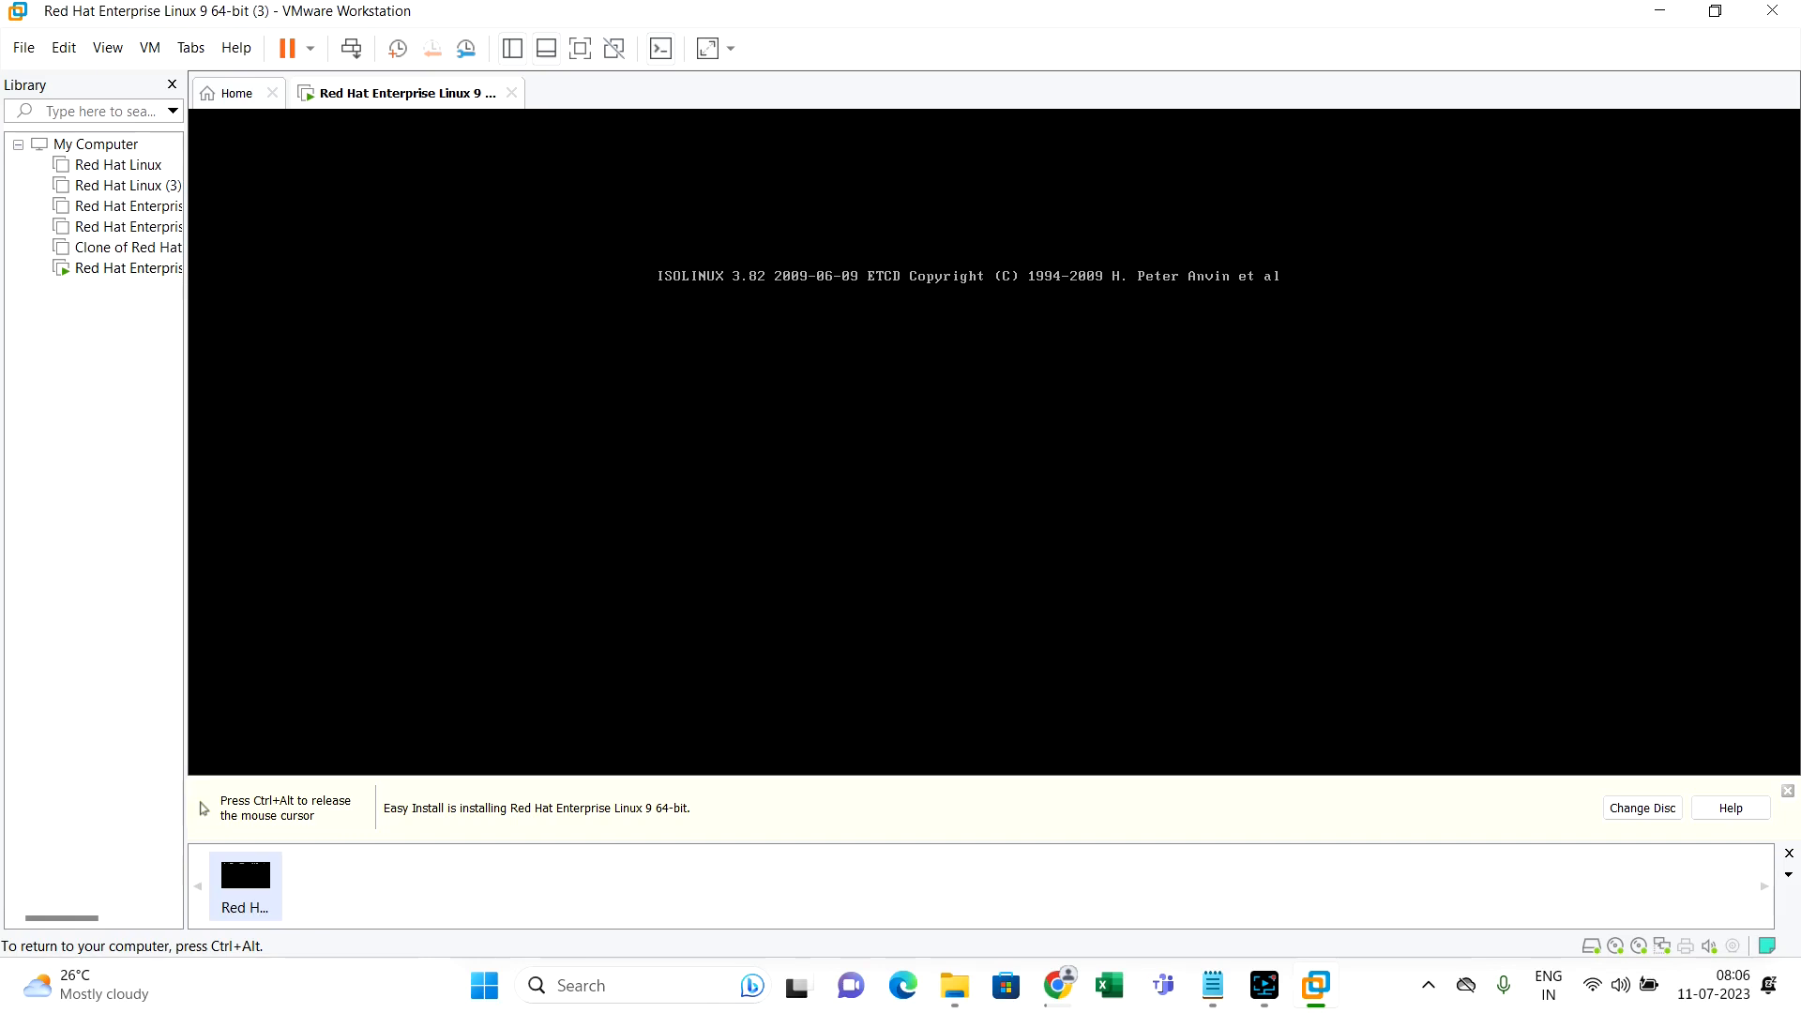
key(ctrl+alt)
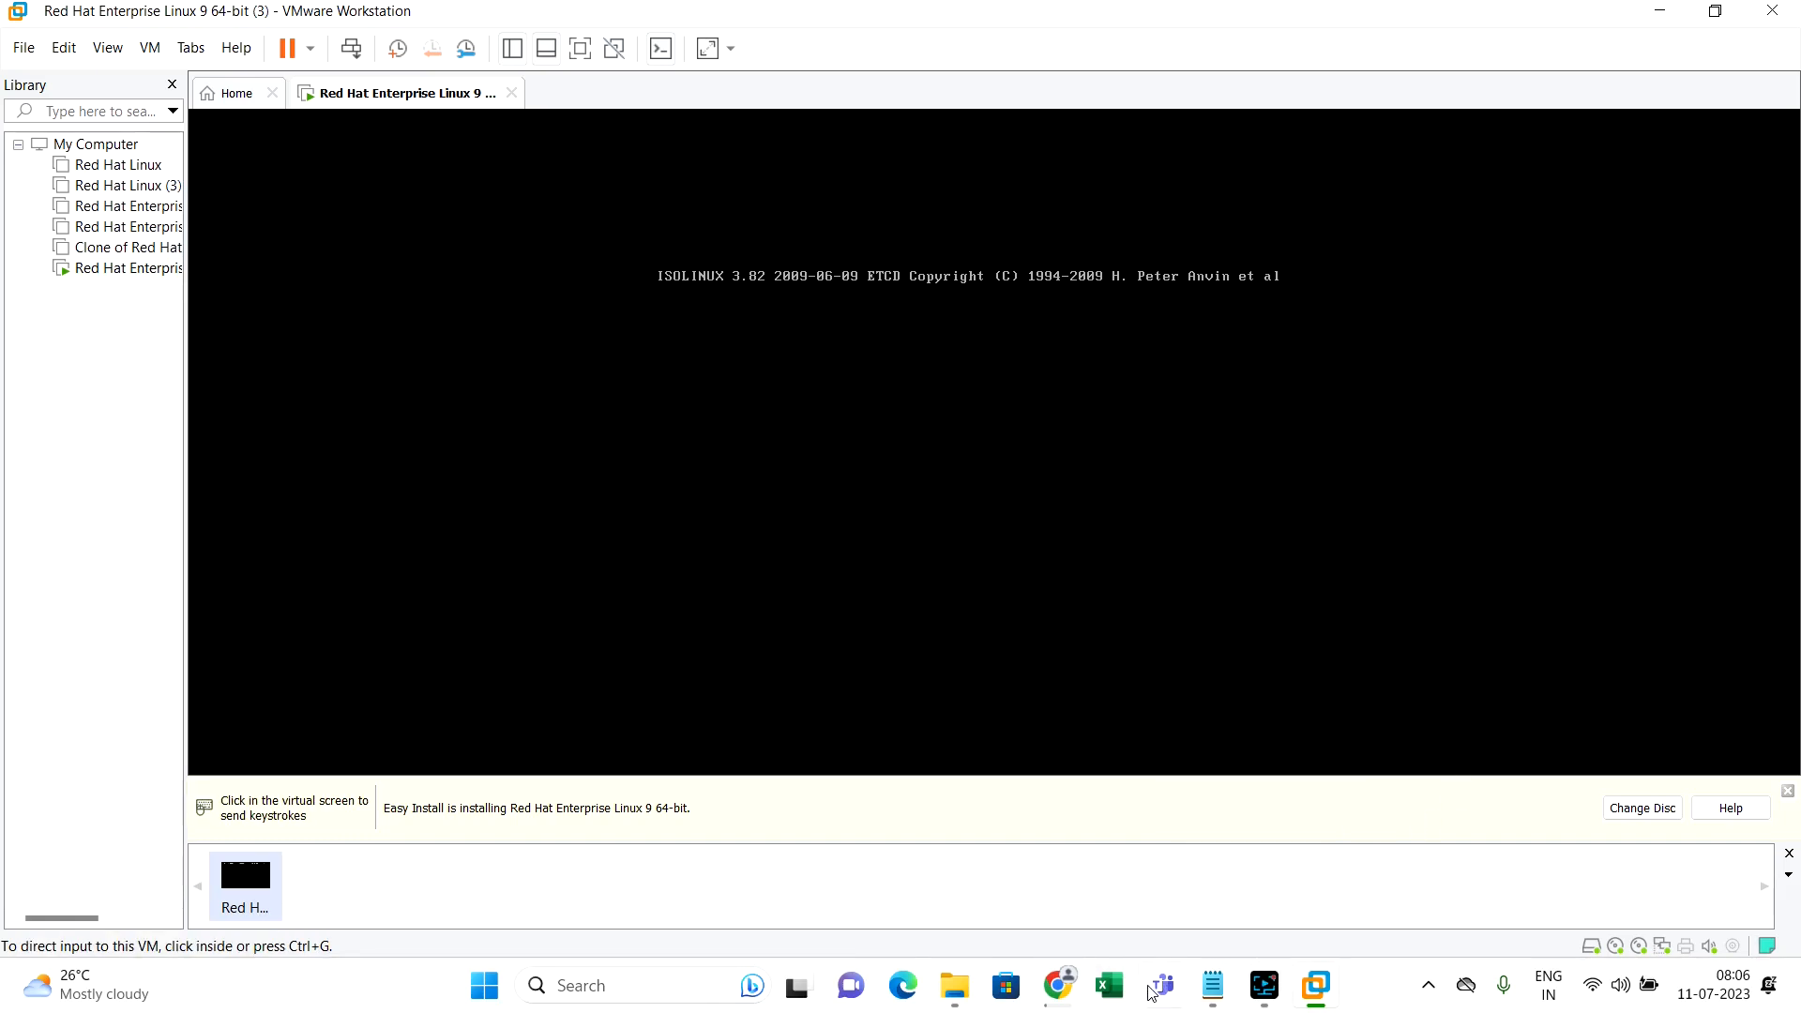
click(1270, 992)
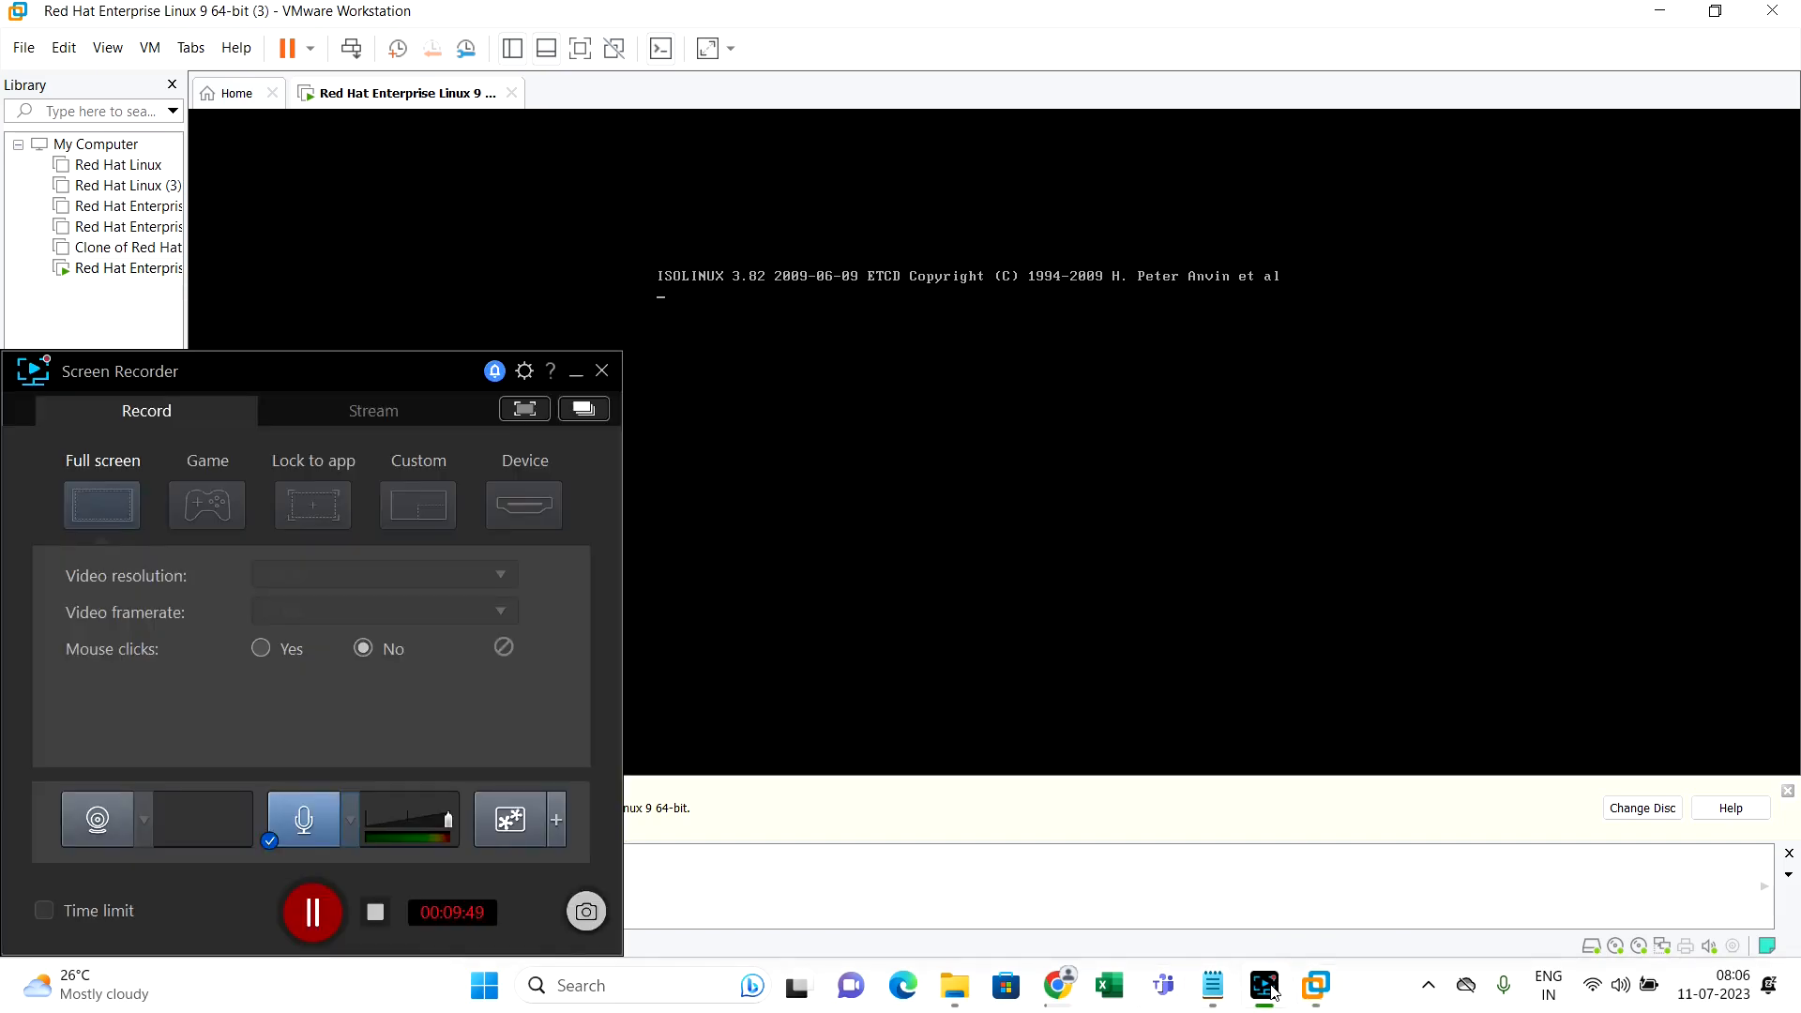
click(576, 374)
click(579, 380)
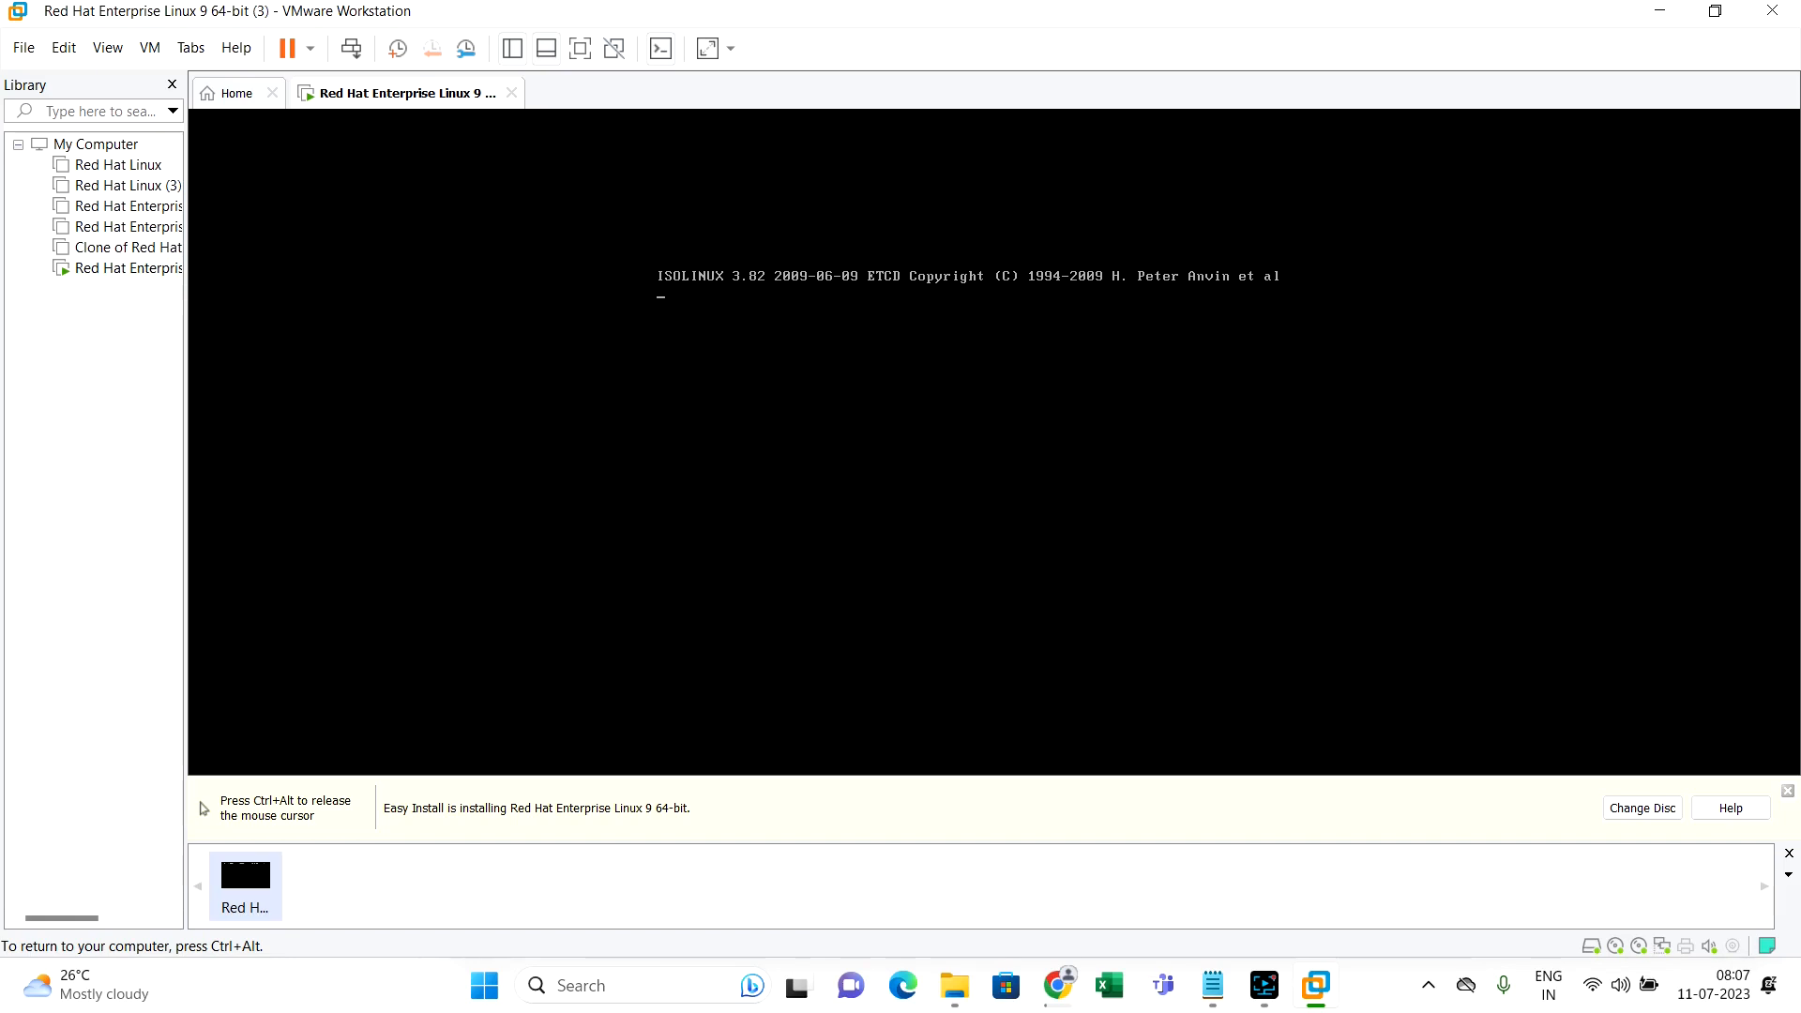
Release input to the host, close the Easy Install hint bar, and switch the VM to full screen
key(ctrl+alt)
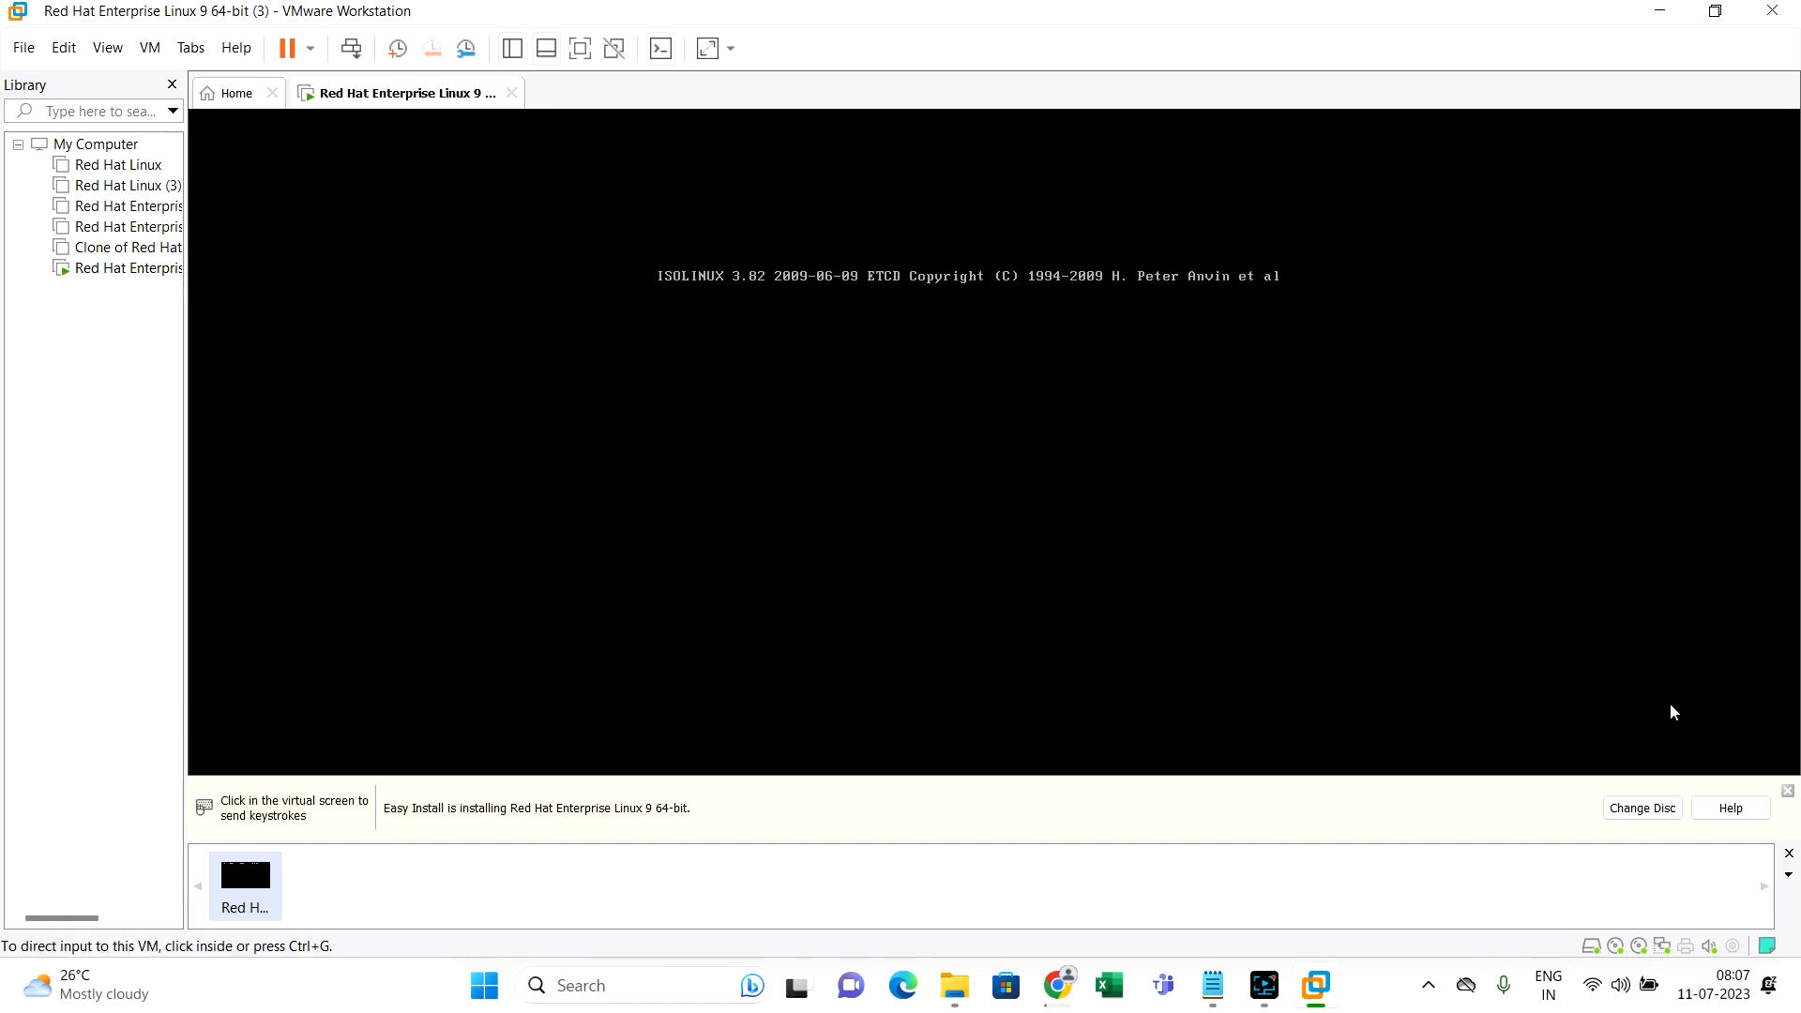
click(1787, 791)
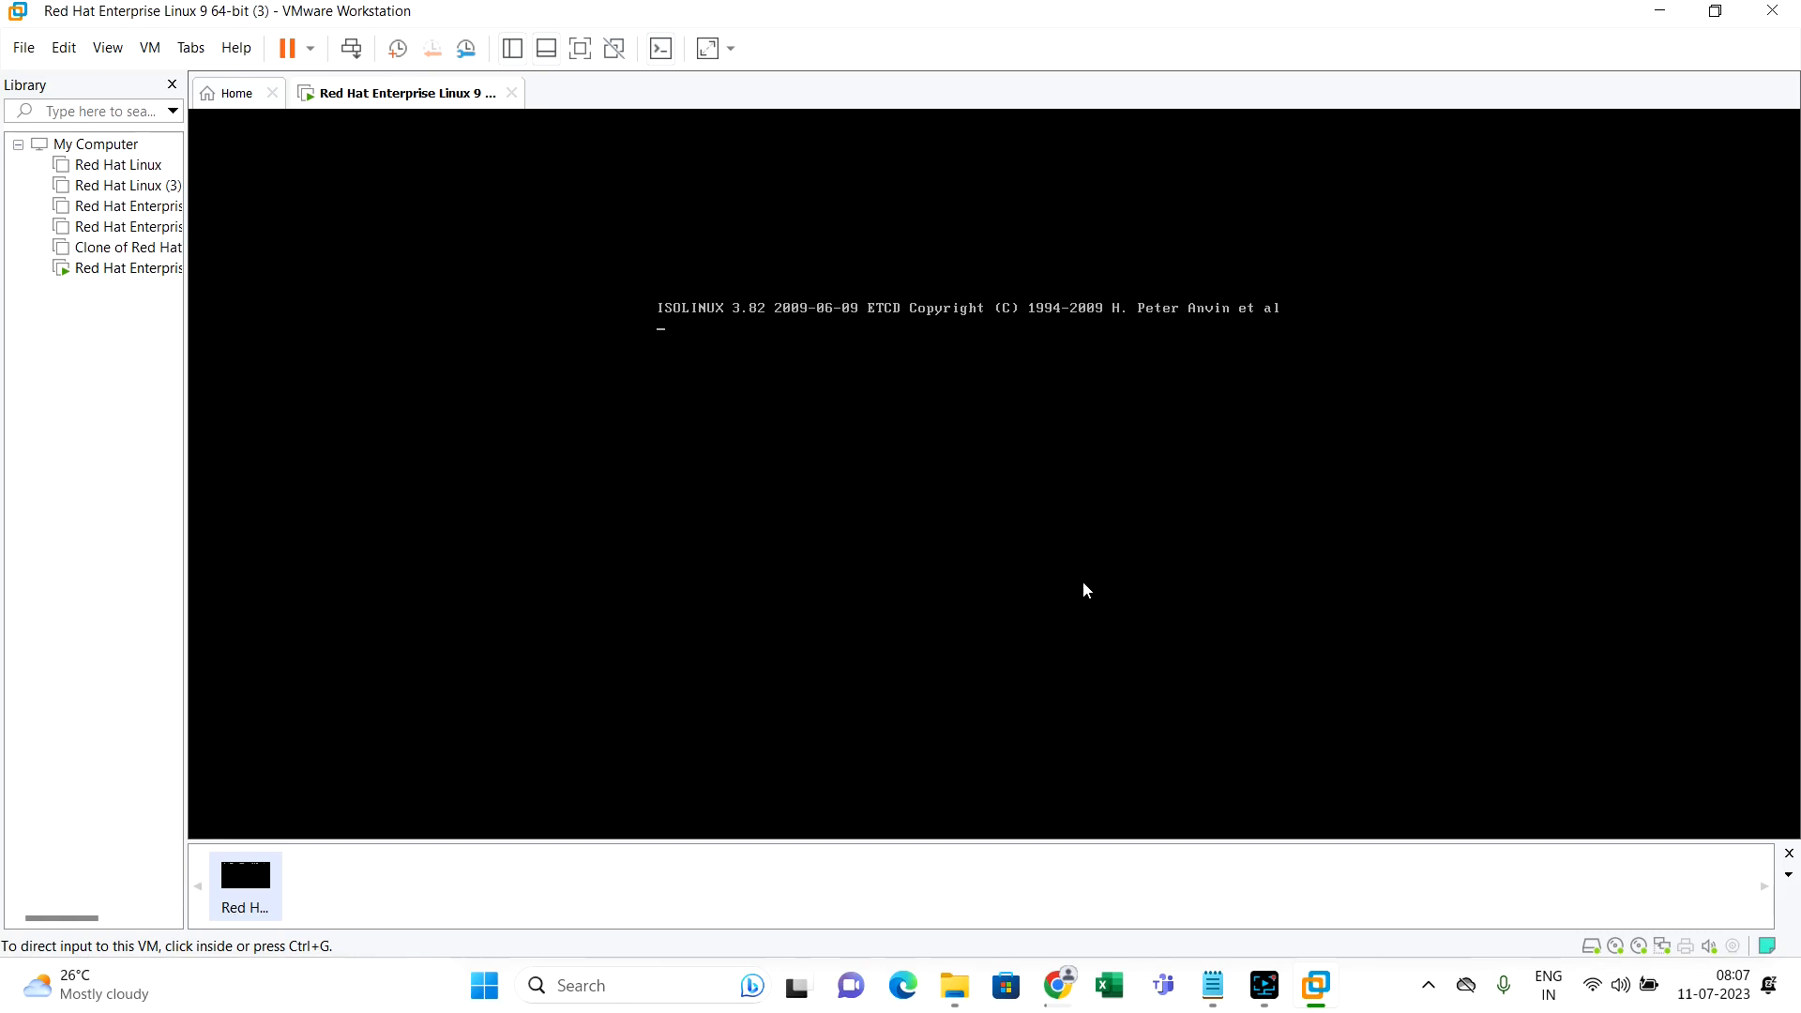
click(581, 48)
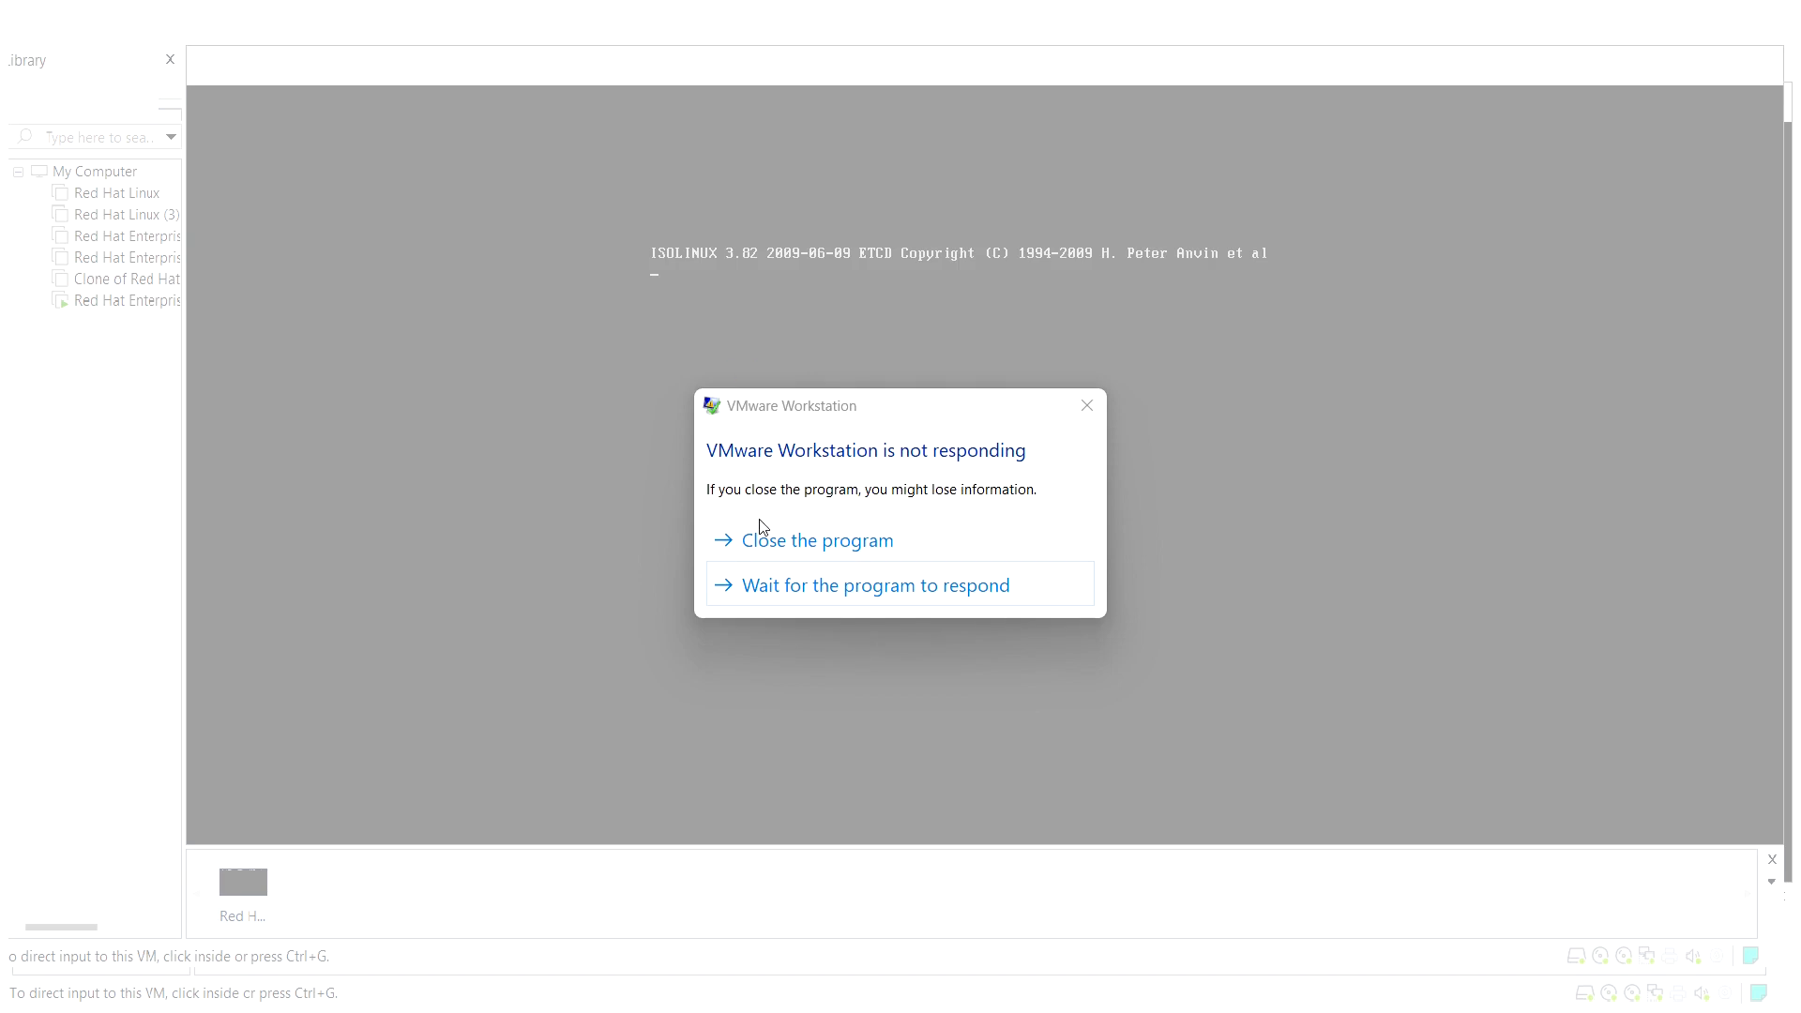
Choose to wait for VMware Workstation Pro to respond rather than closing it
click(750, 587)
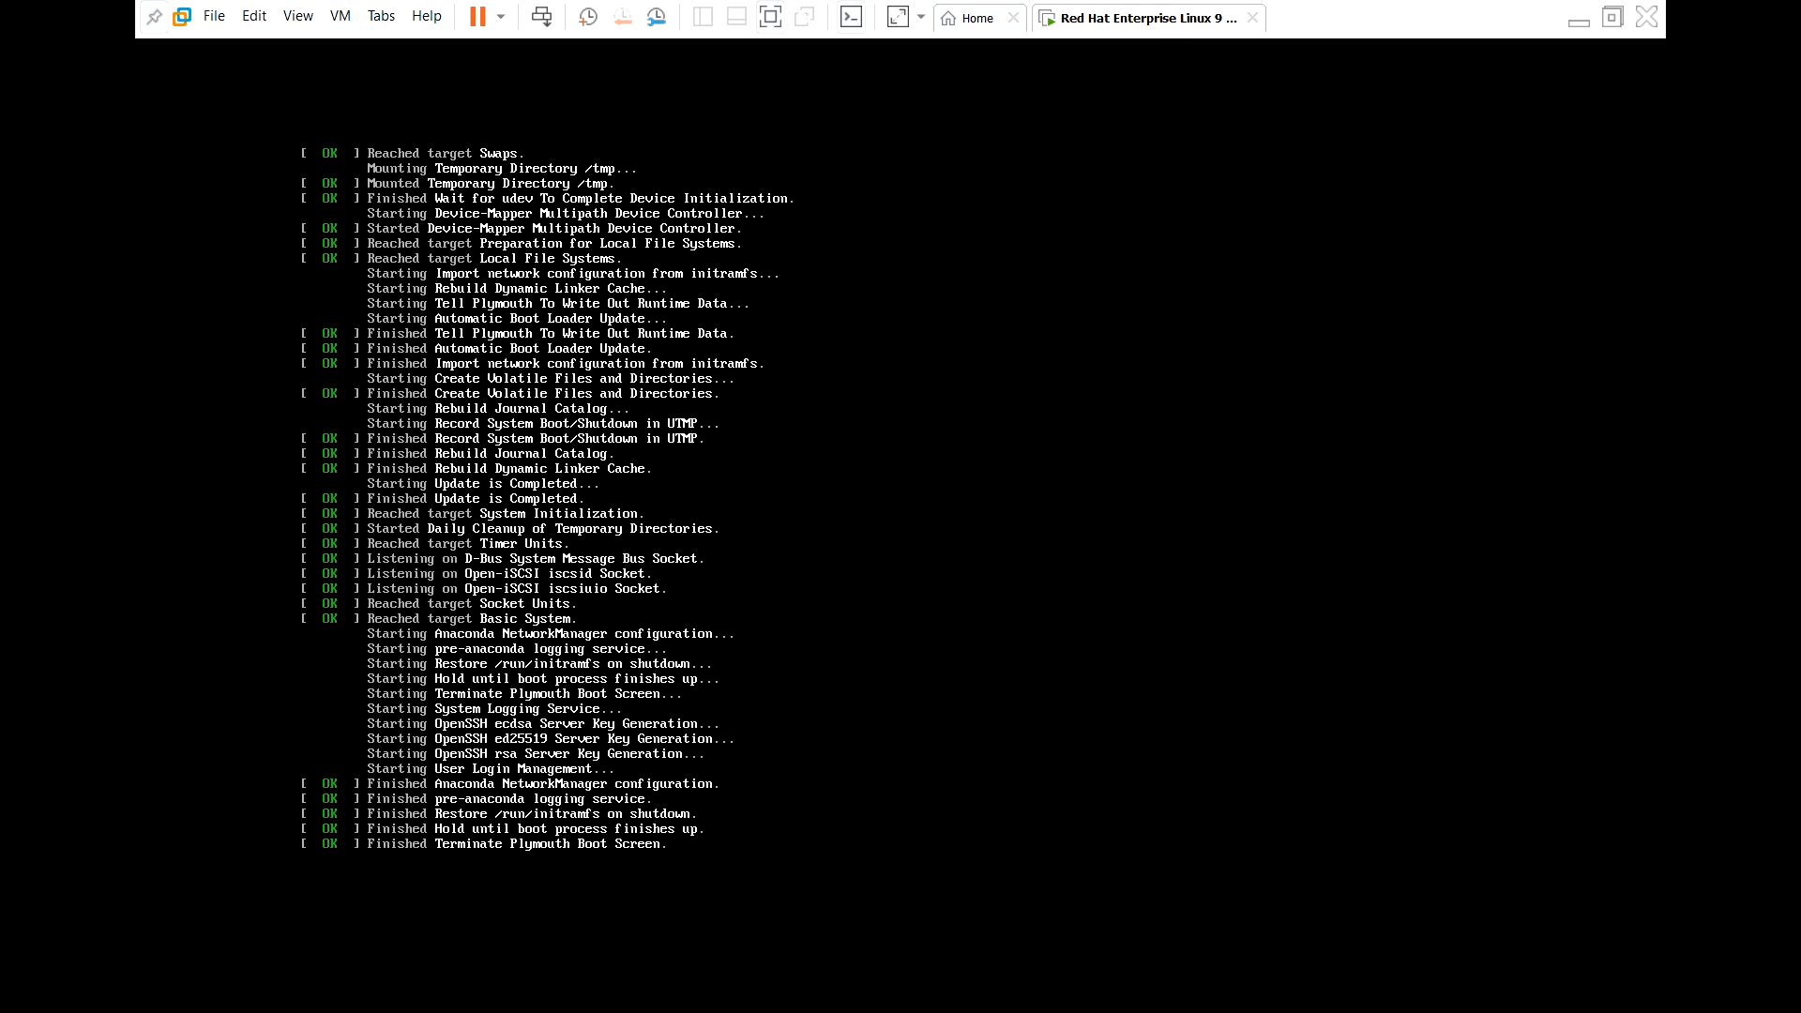
Give the VM console focus while the Anaconda installer finishes loading
click(221, 544)
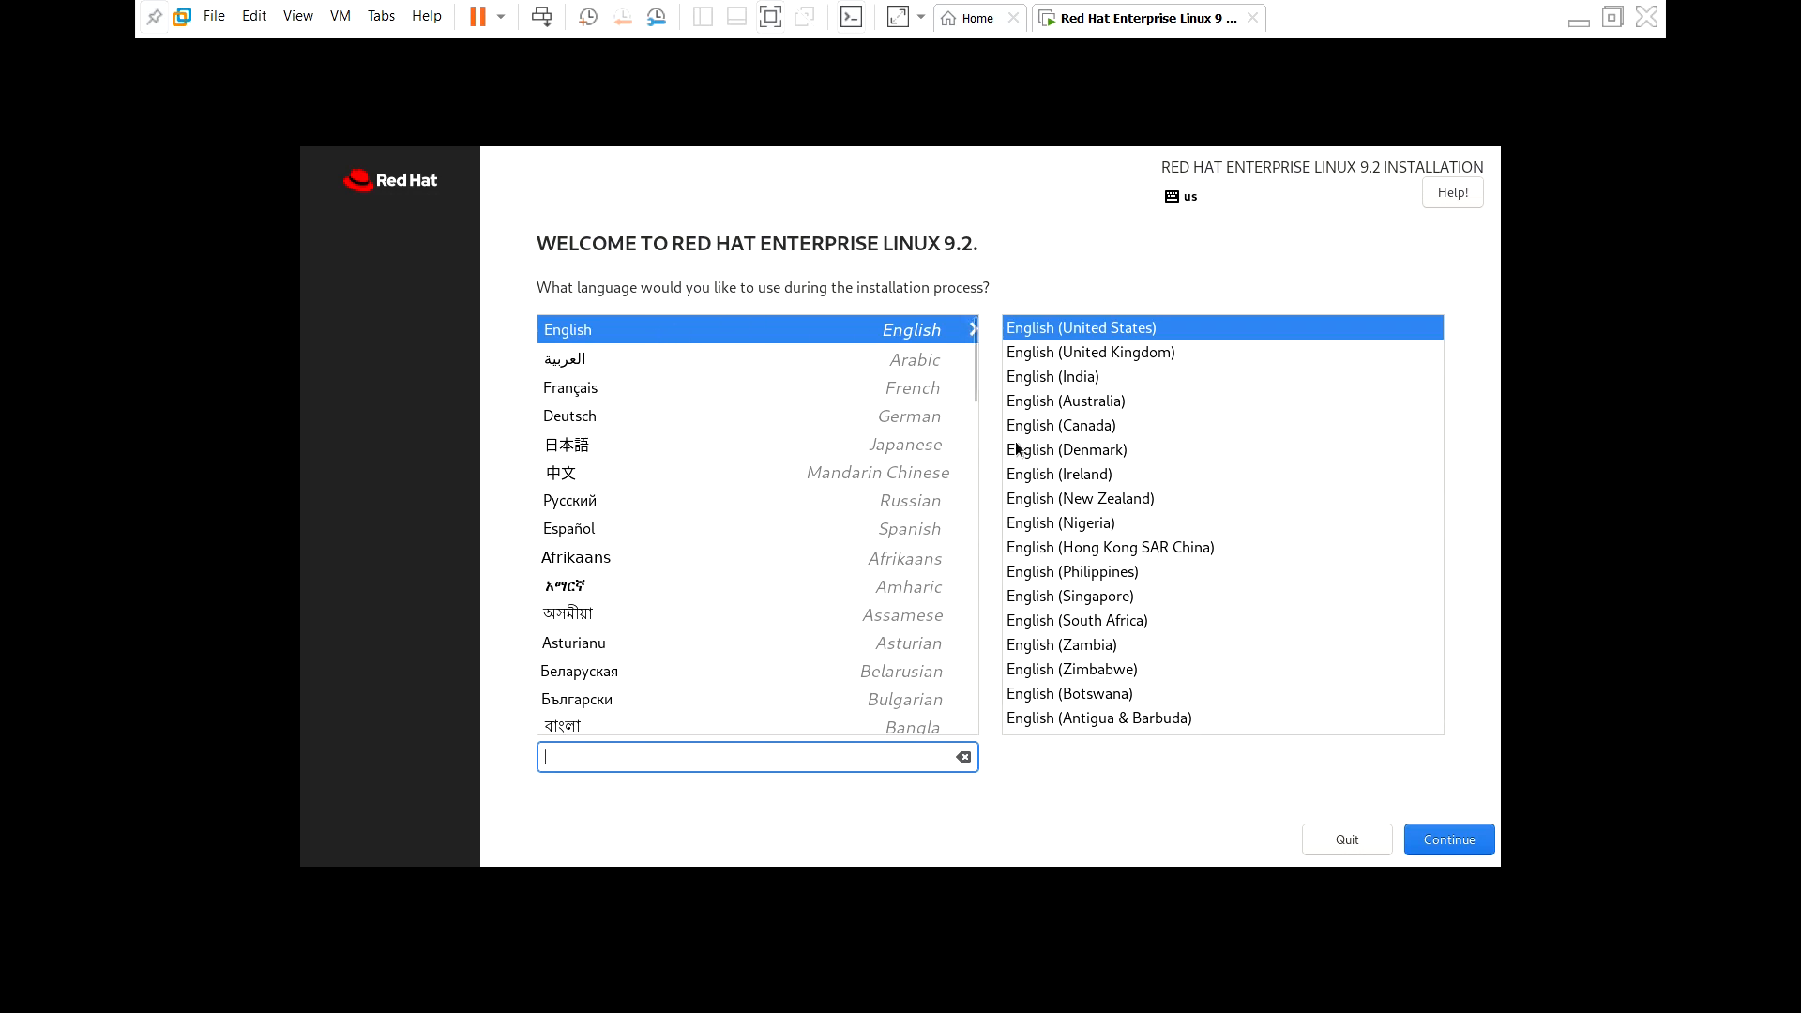
Keep English and select the 20 GiB NVMe disk as the destination with automatic partitioning
click(1450, 839)
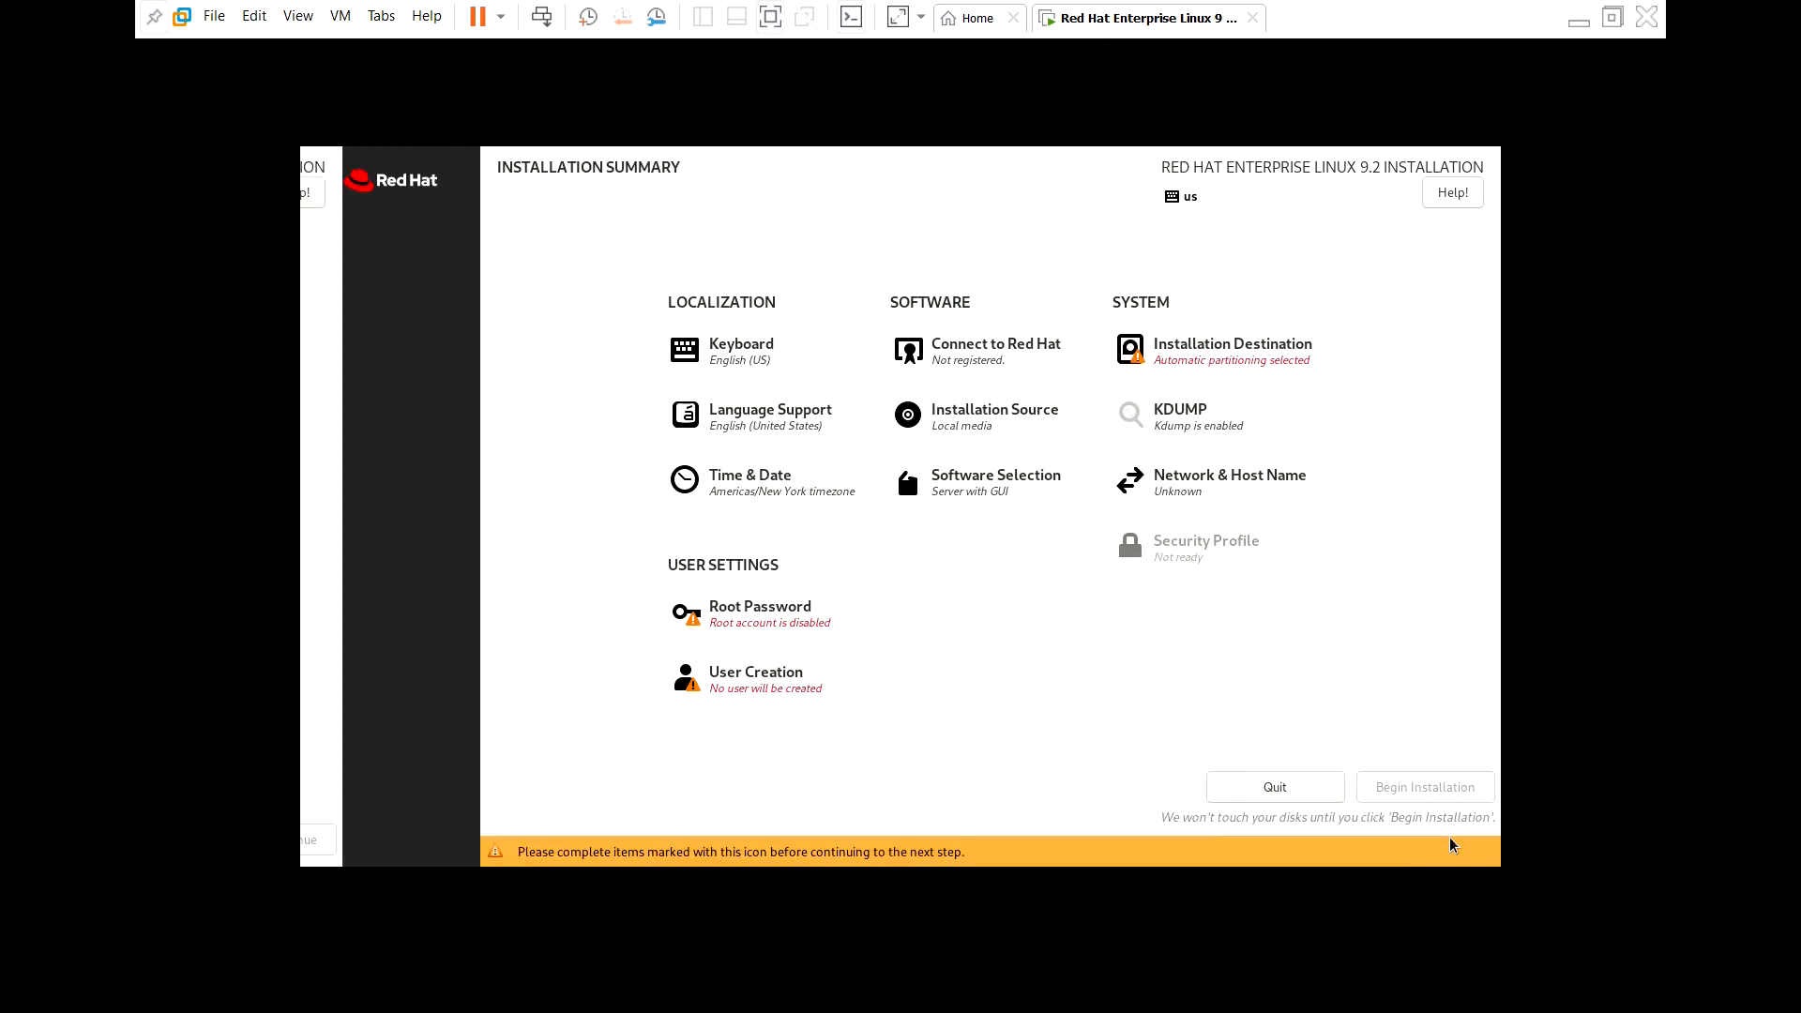
click(1231, 365)
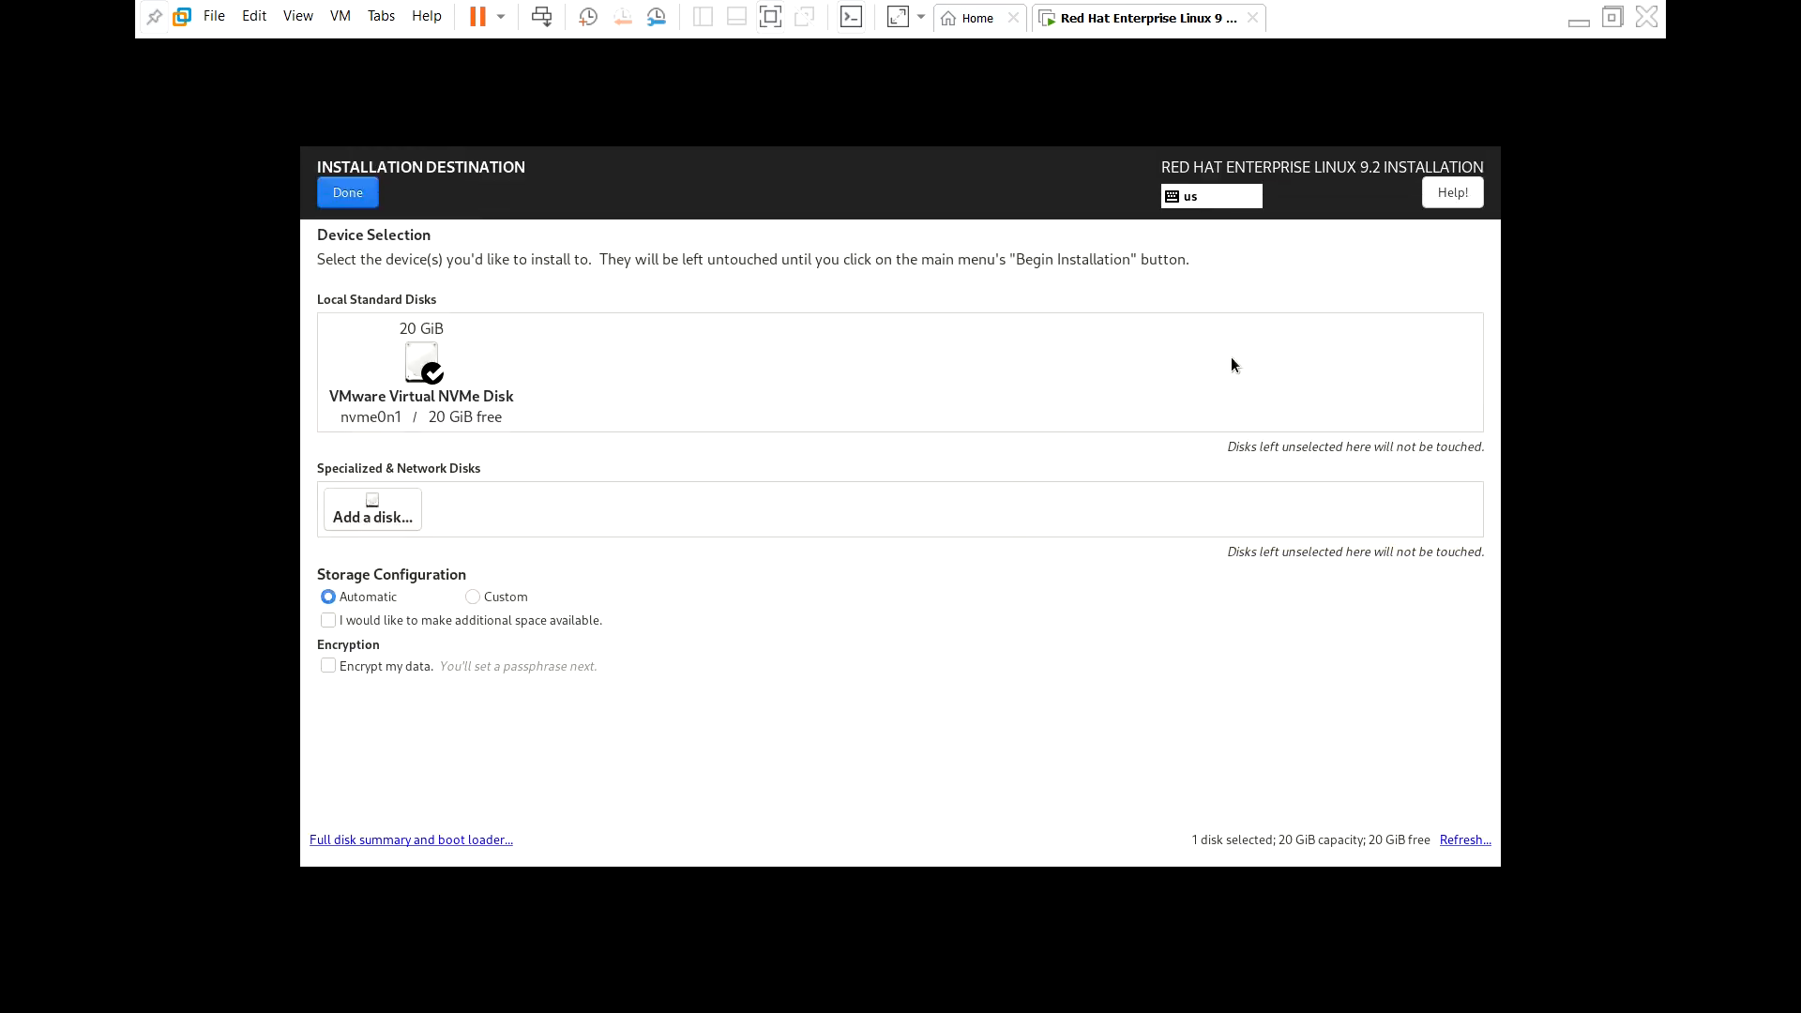
click(432, 378)
click(432, 378)
click(362, 195)
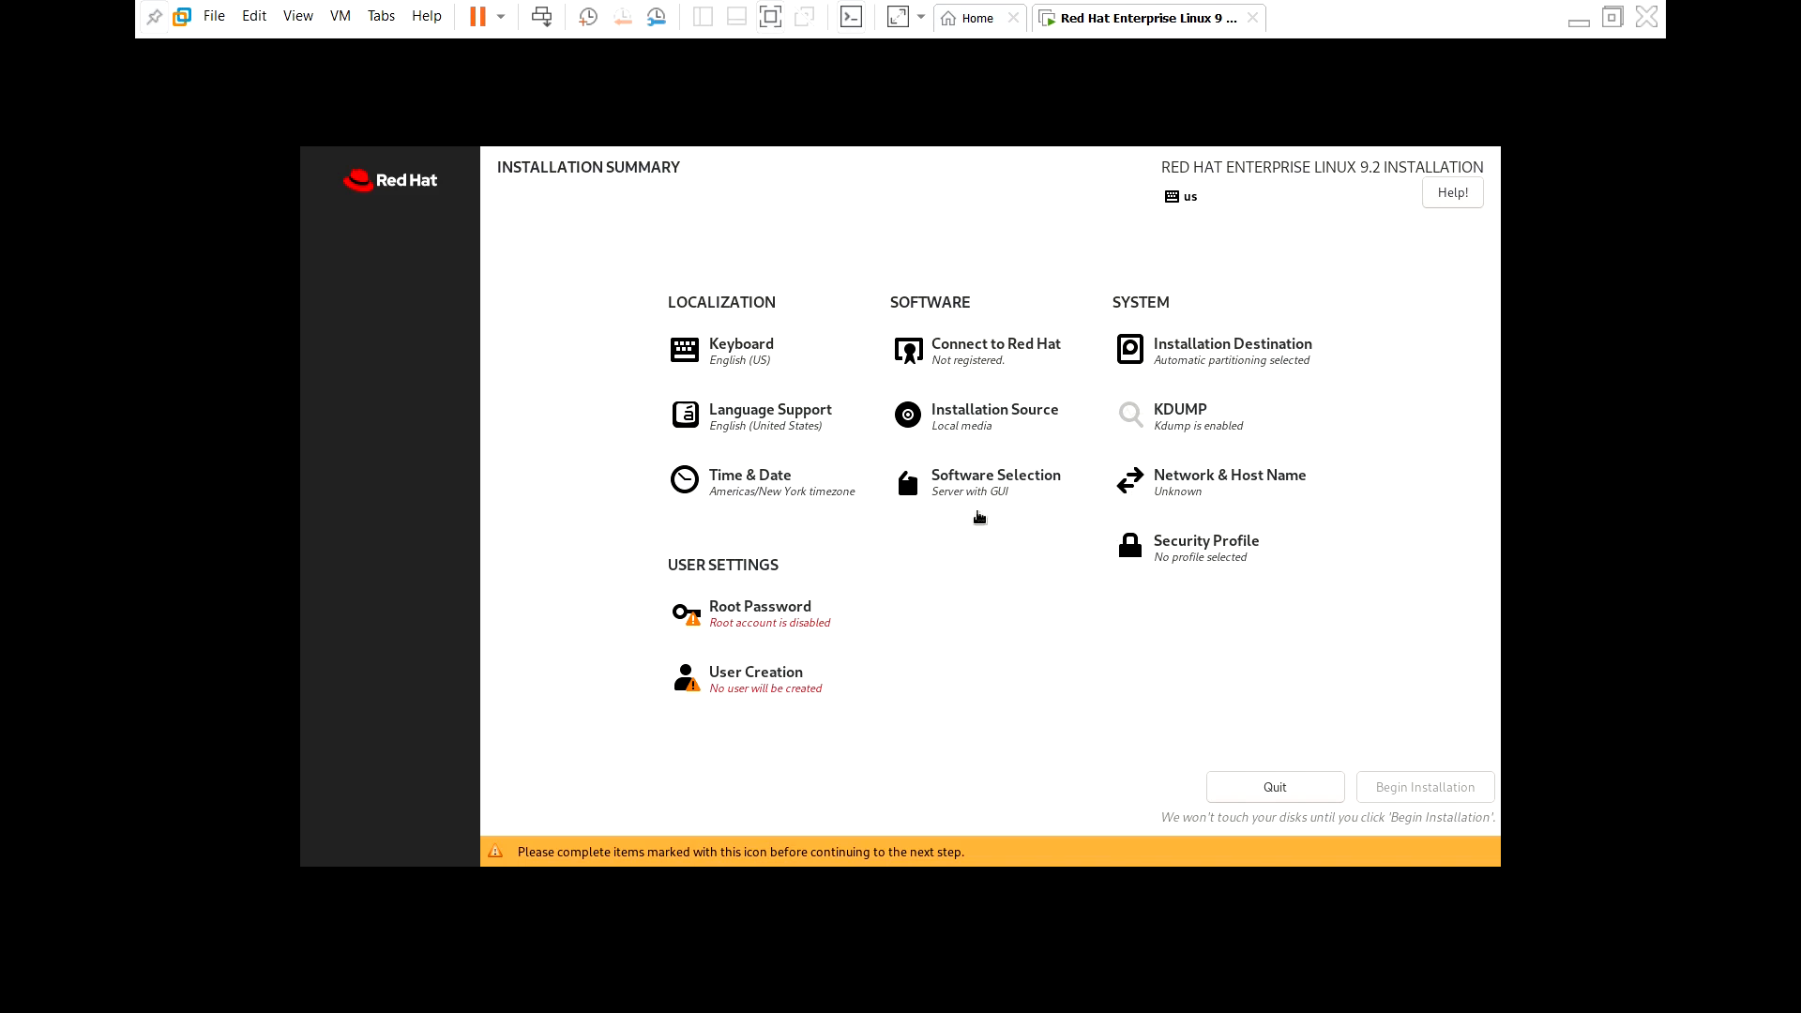
click(735, 626)
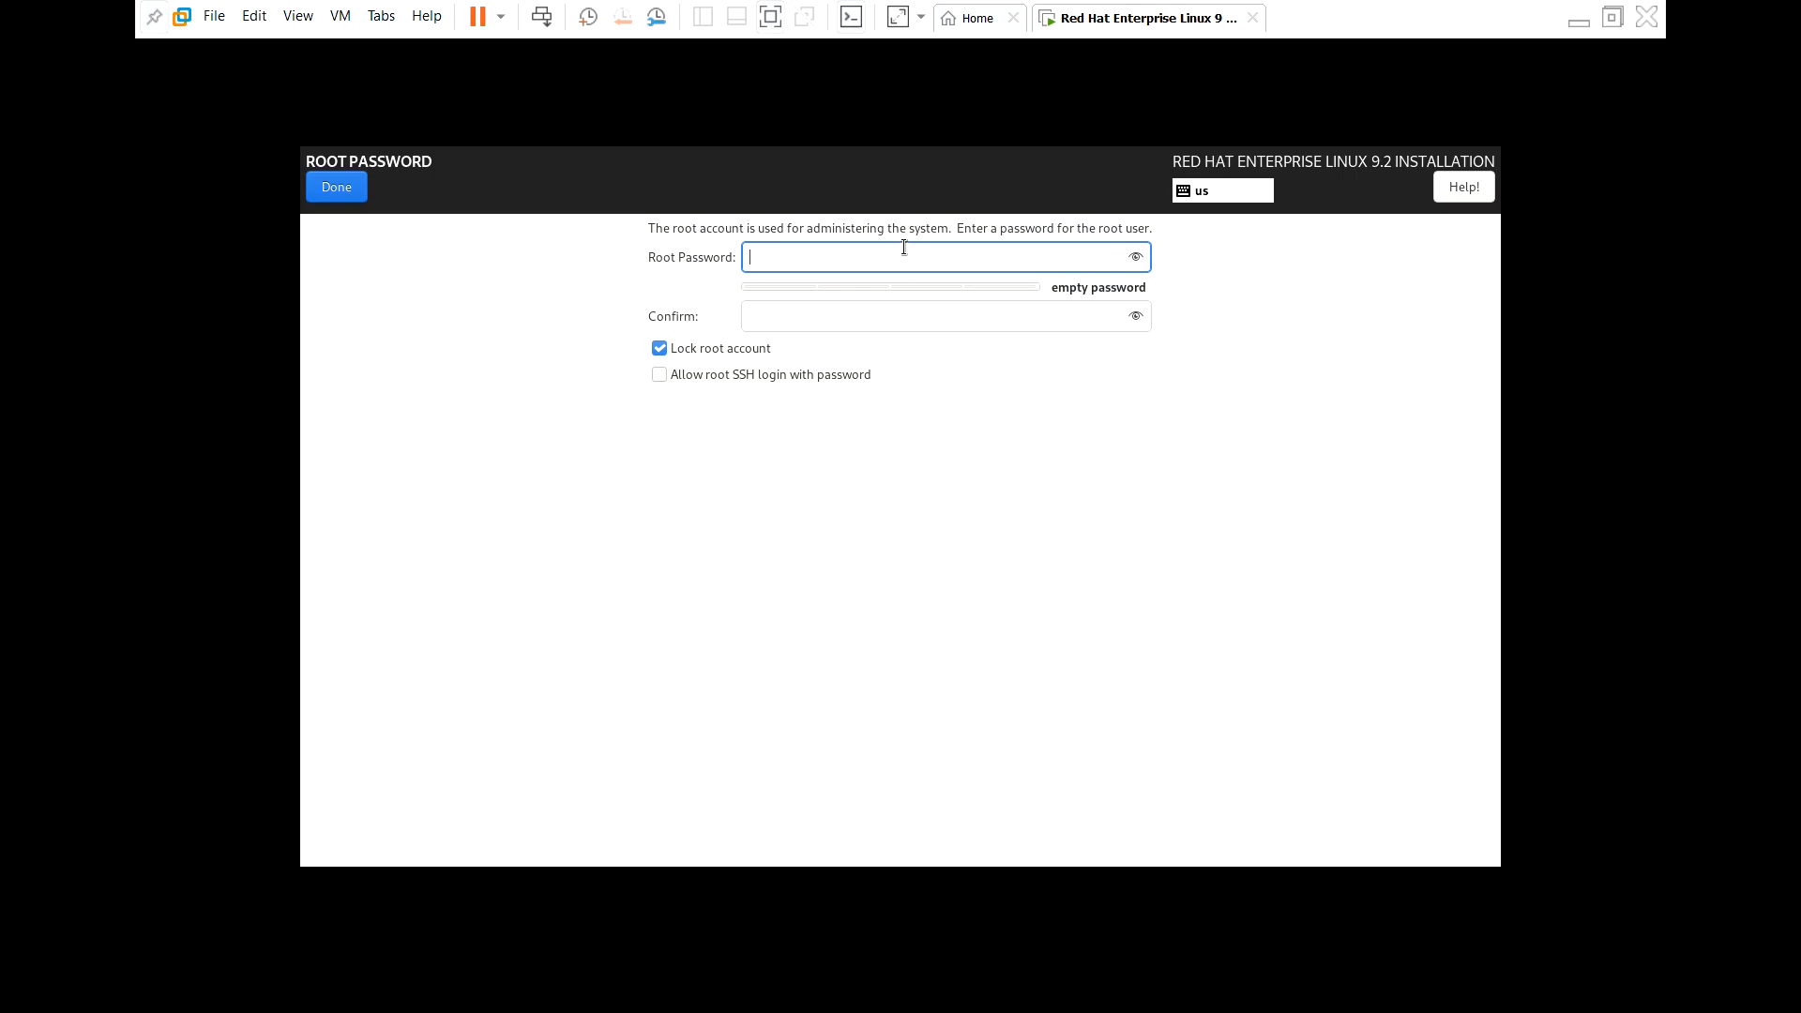
Enter and confirm the root password, accepting it despite the weak-password warning
text(root)
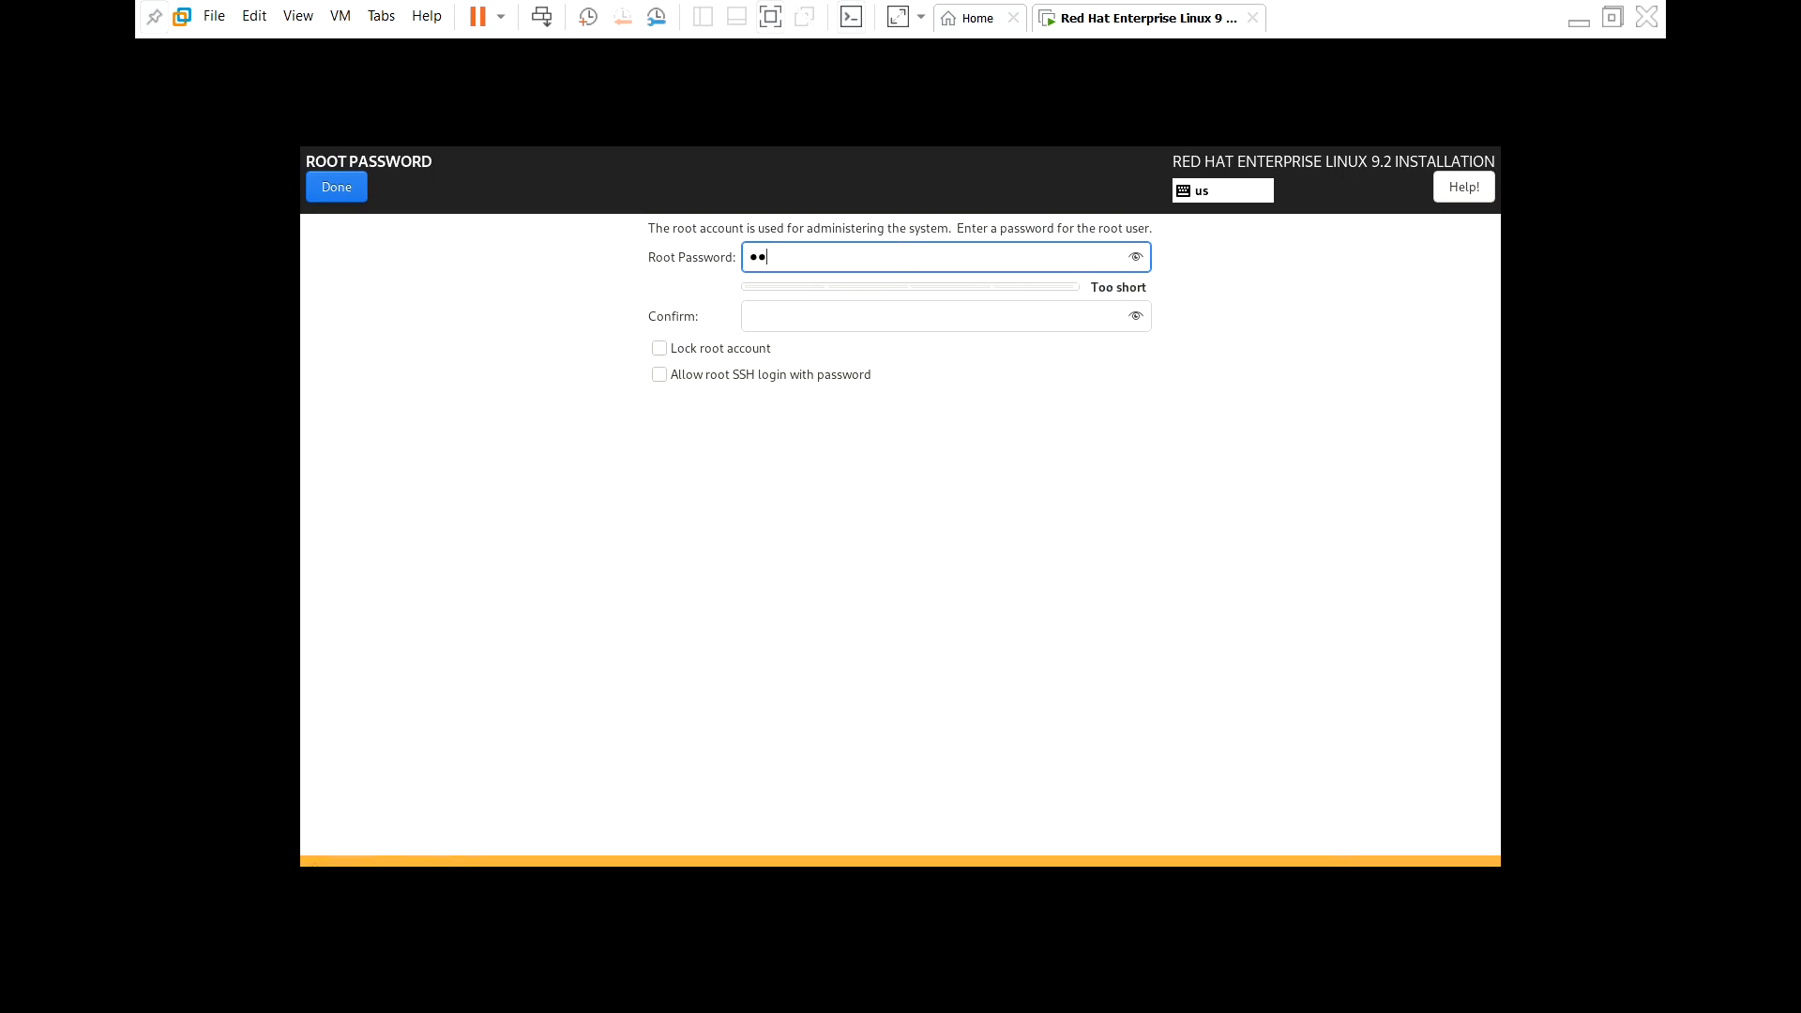
text(1234)
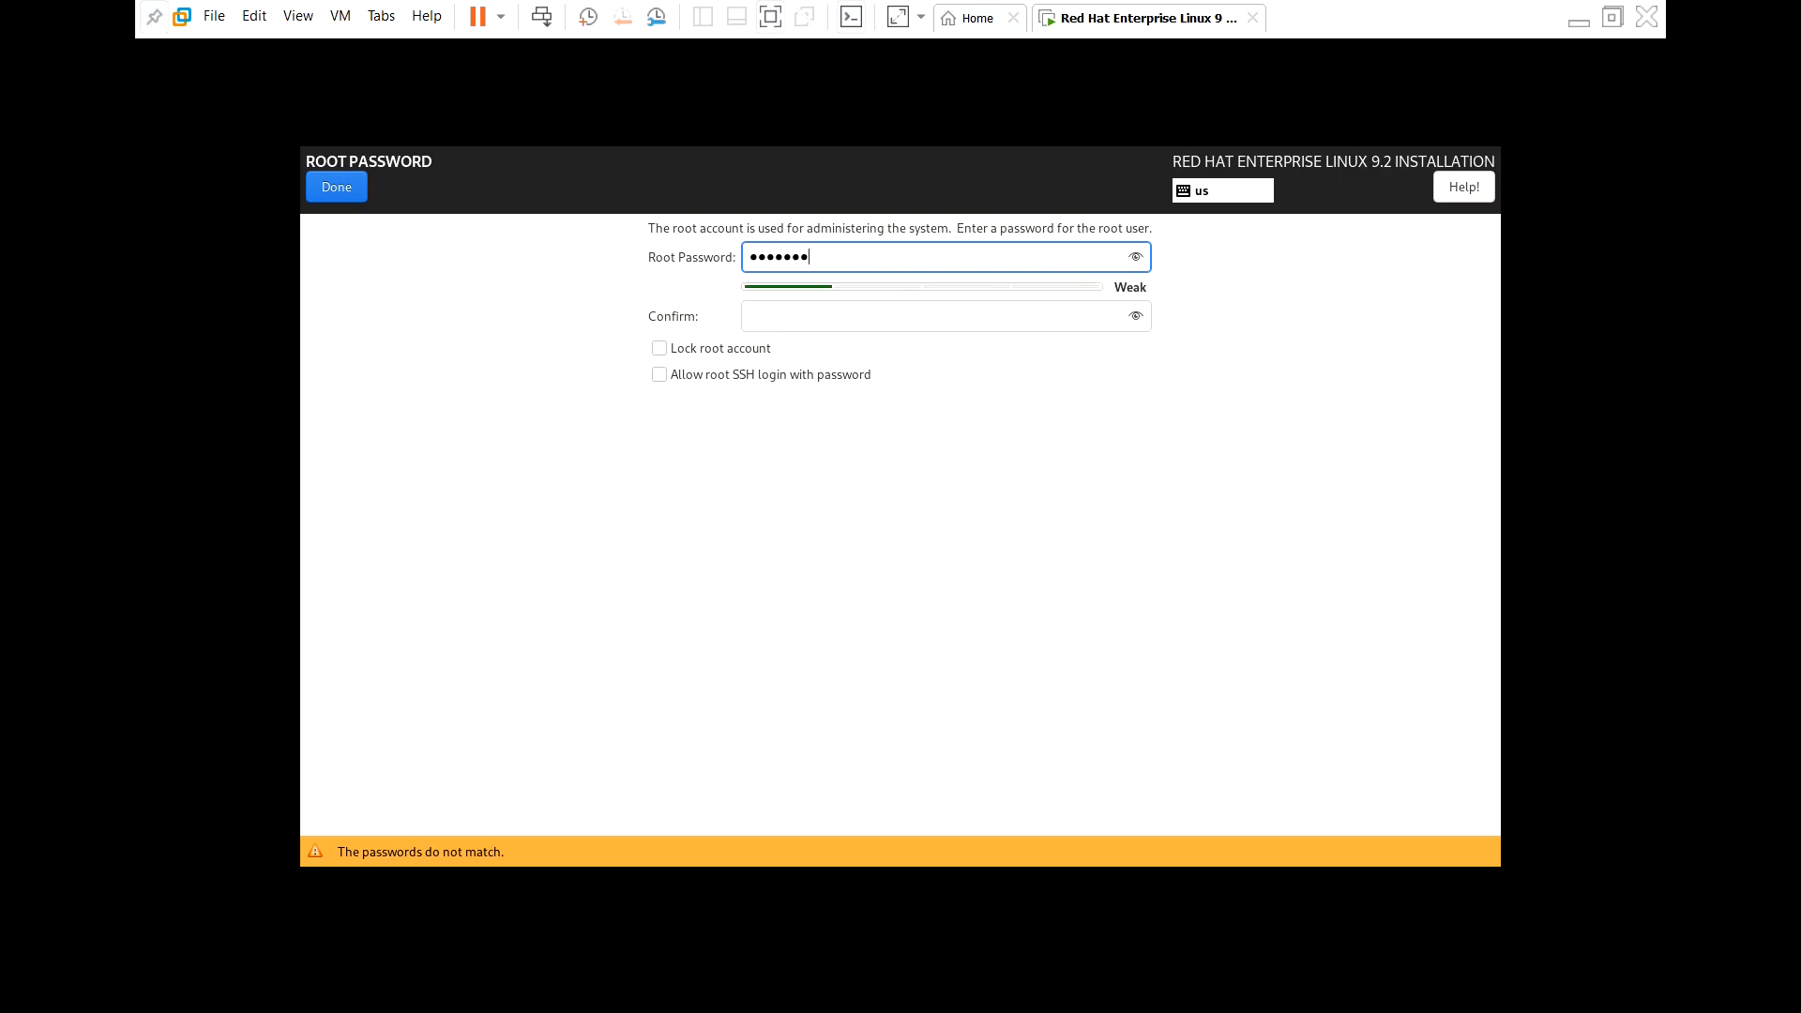
click(861, 315)
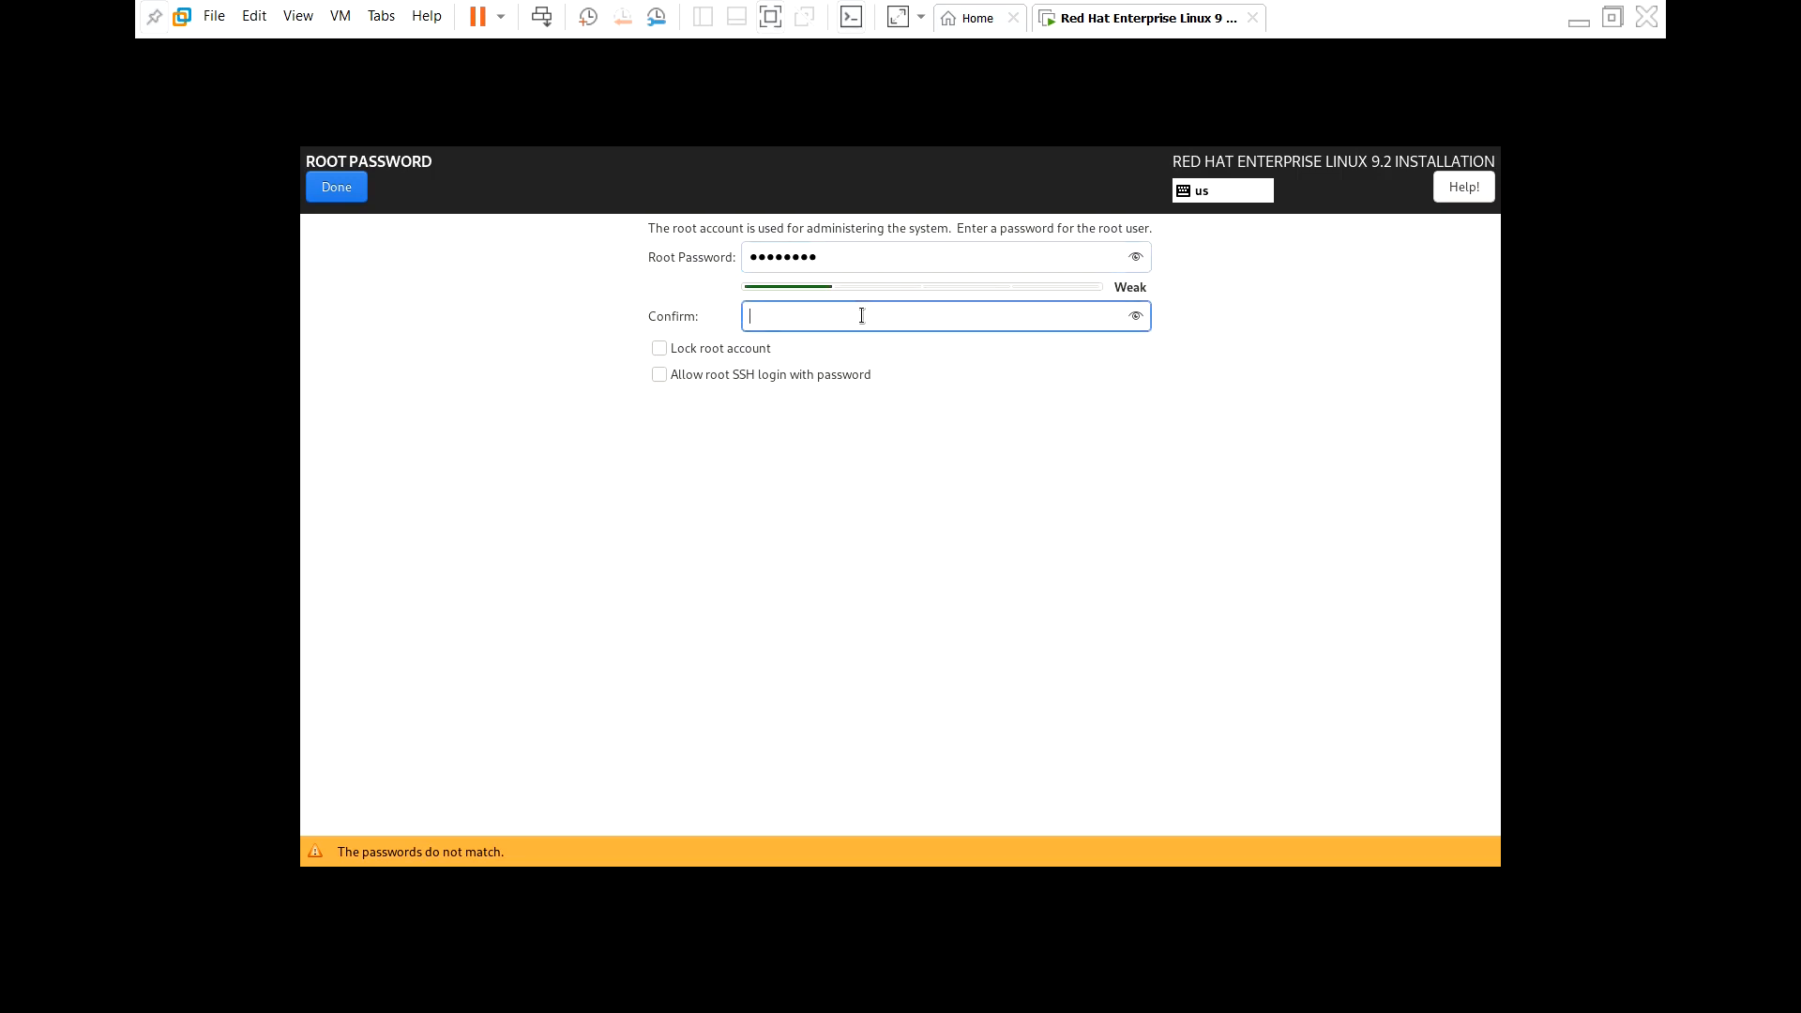
text(root1234)
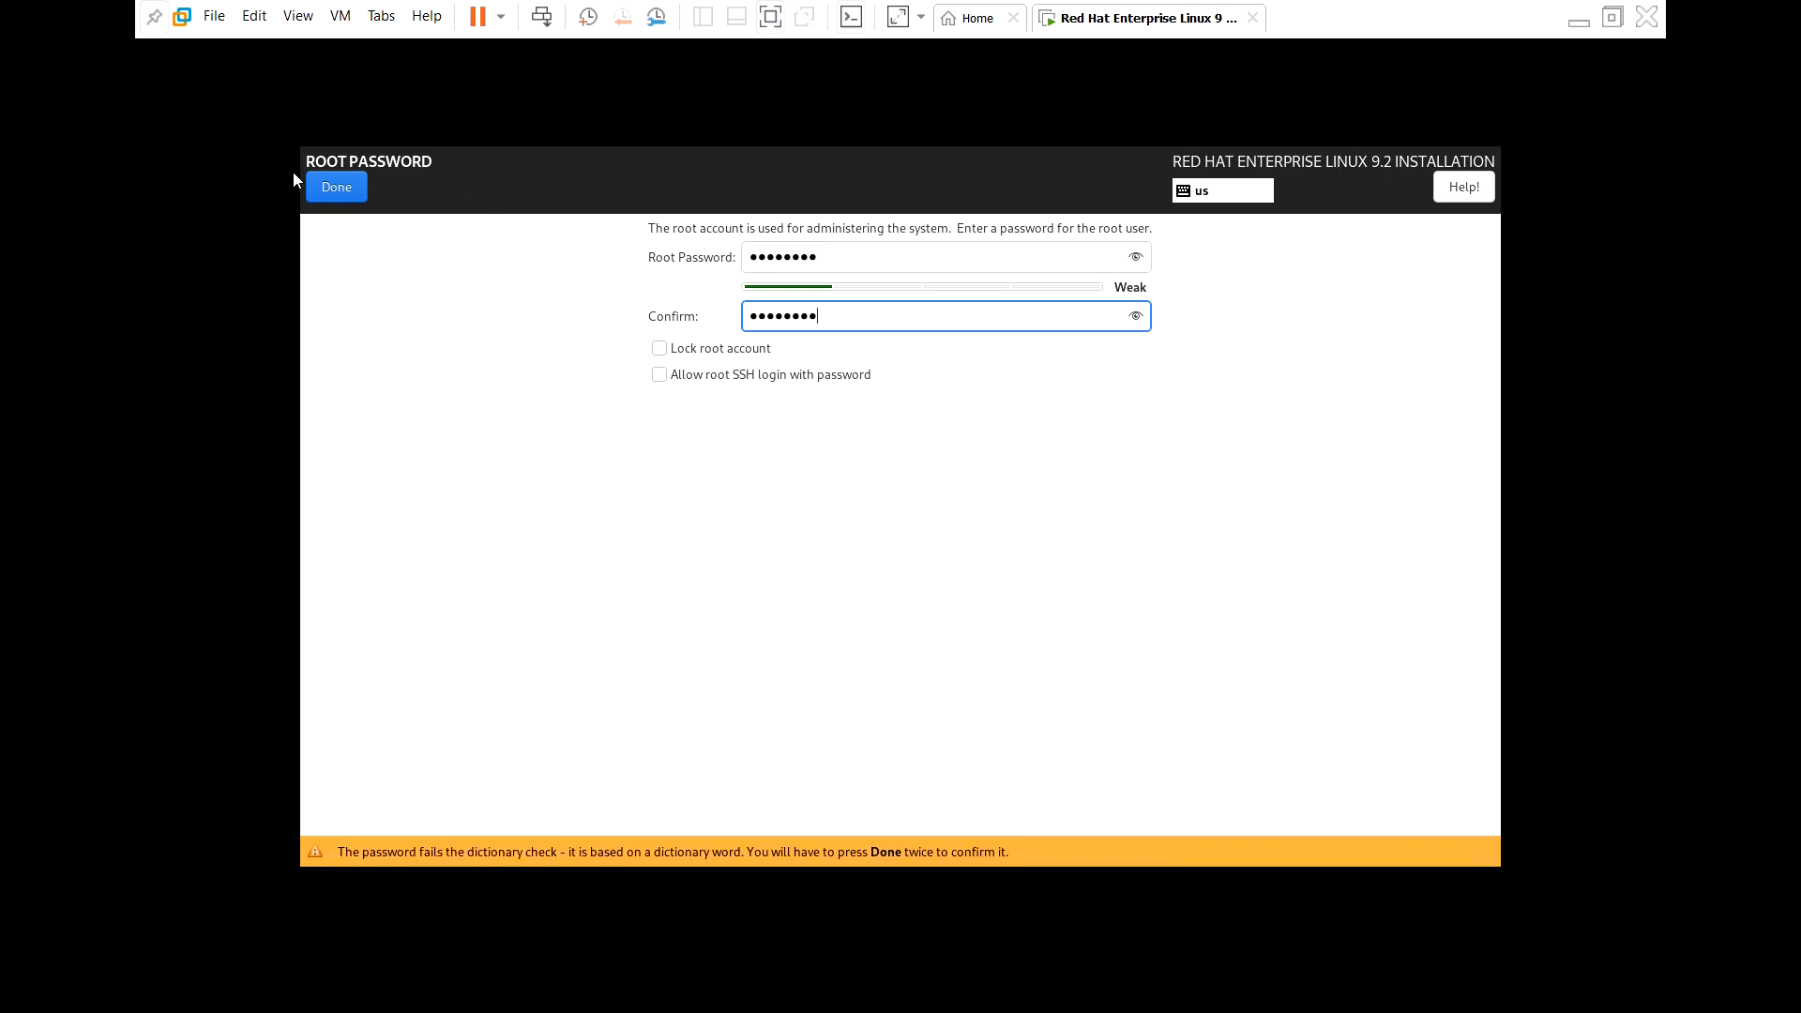
click(325, 188)
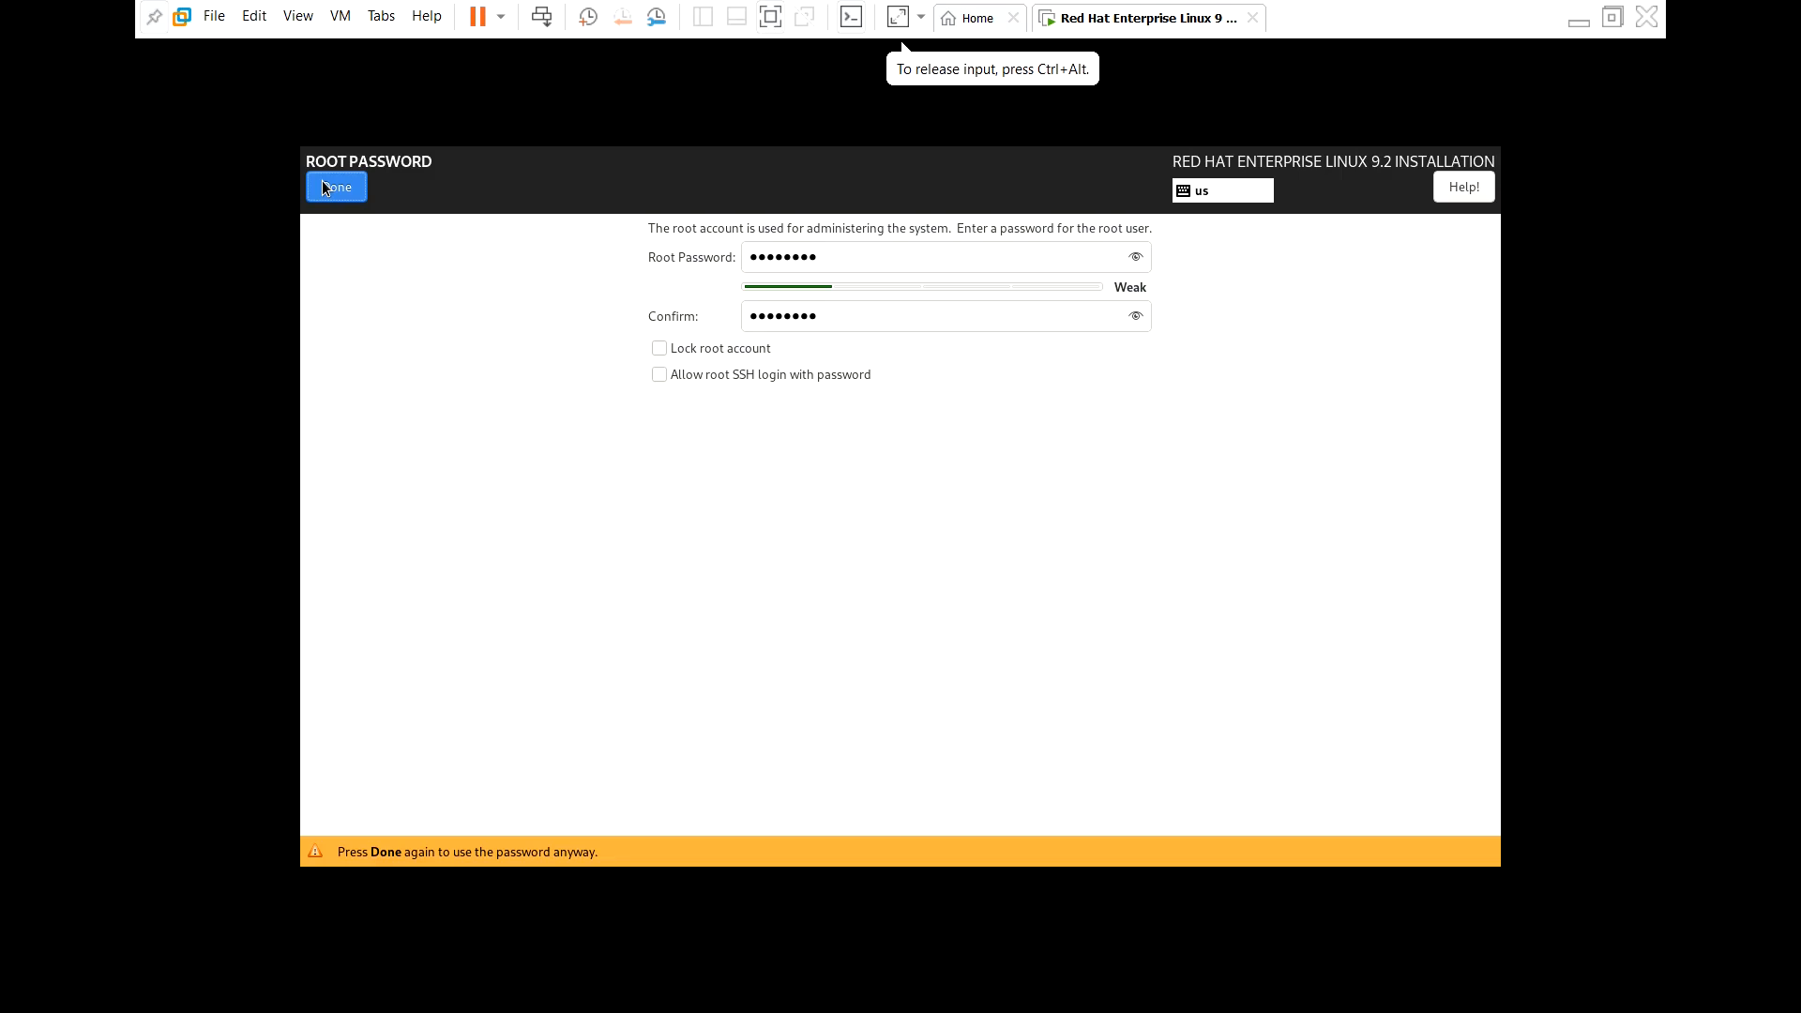
click(325, 187)
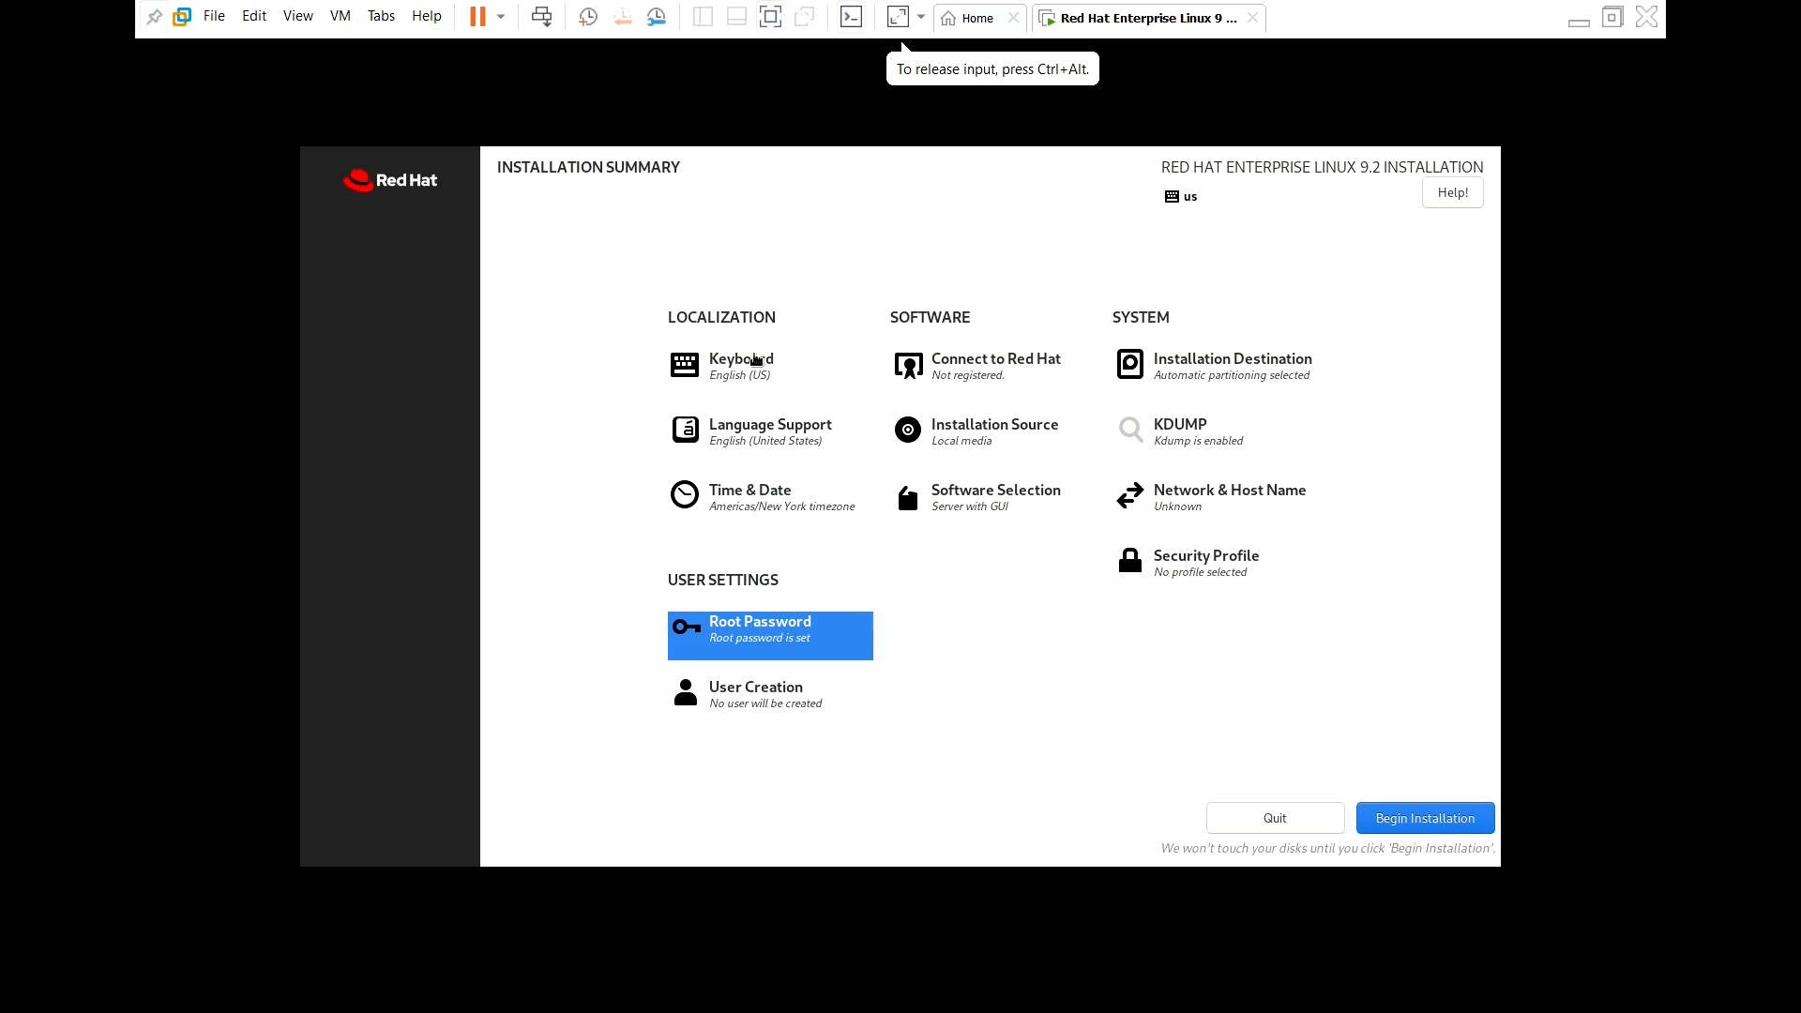
Begin the RHEL installation and reboot into the newly installed system when it finishes
click(1405, 823)
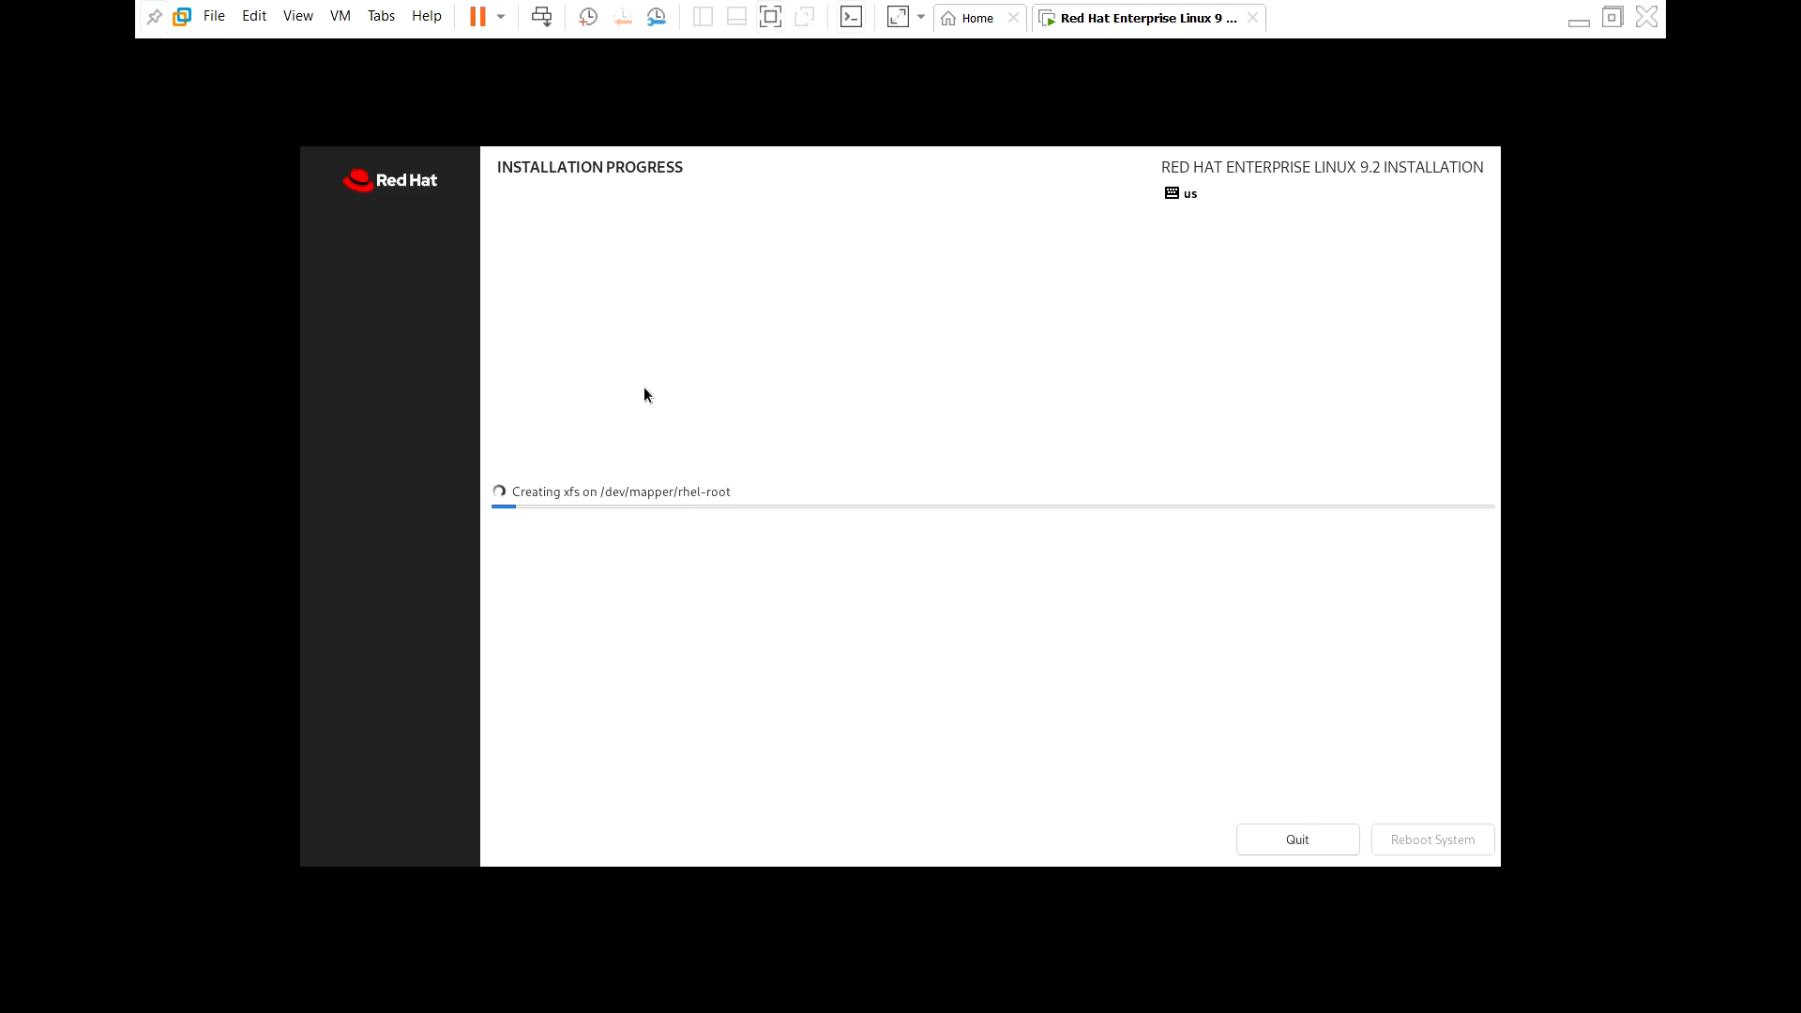
click(1337, 865)
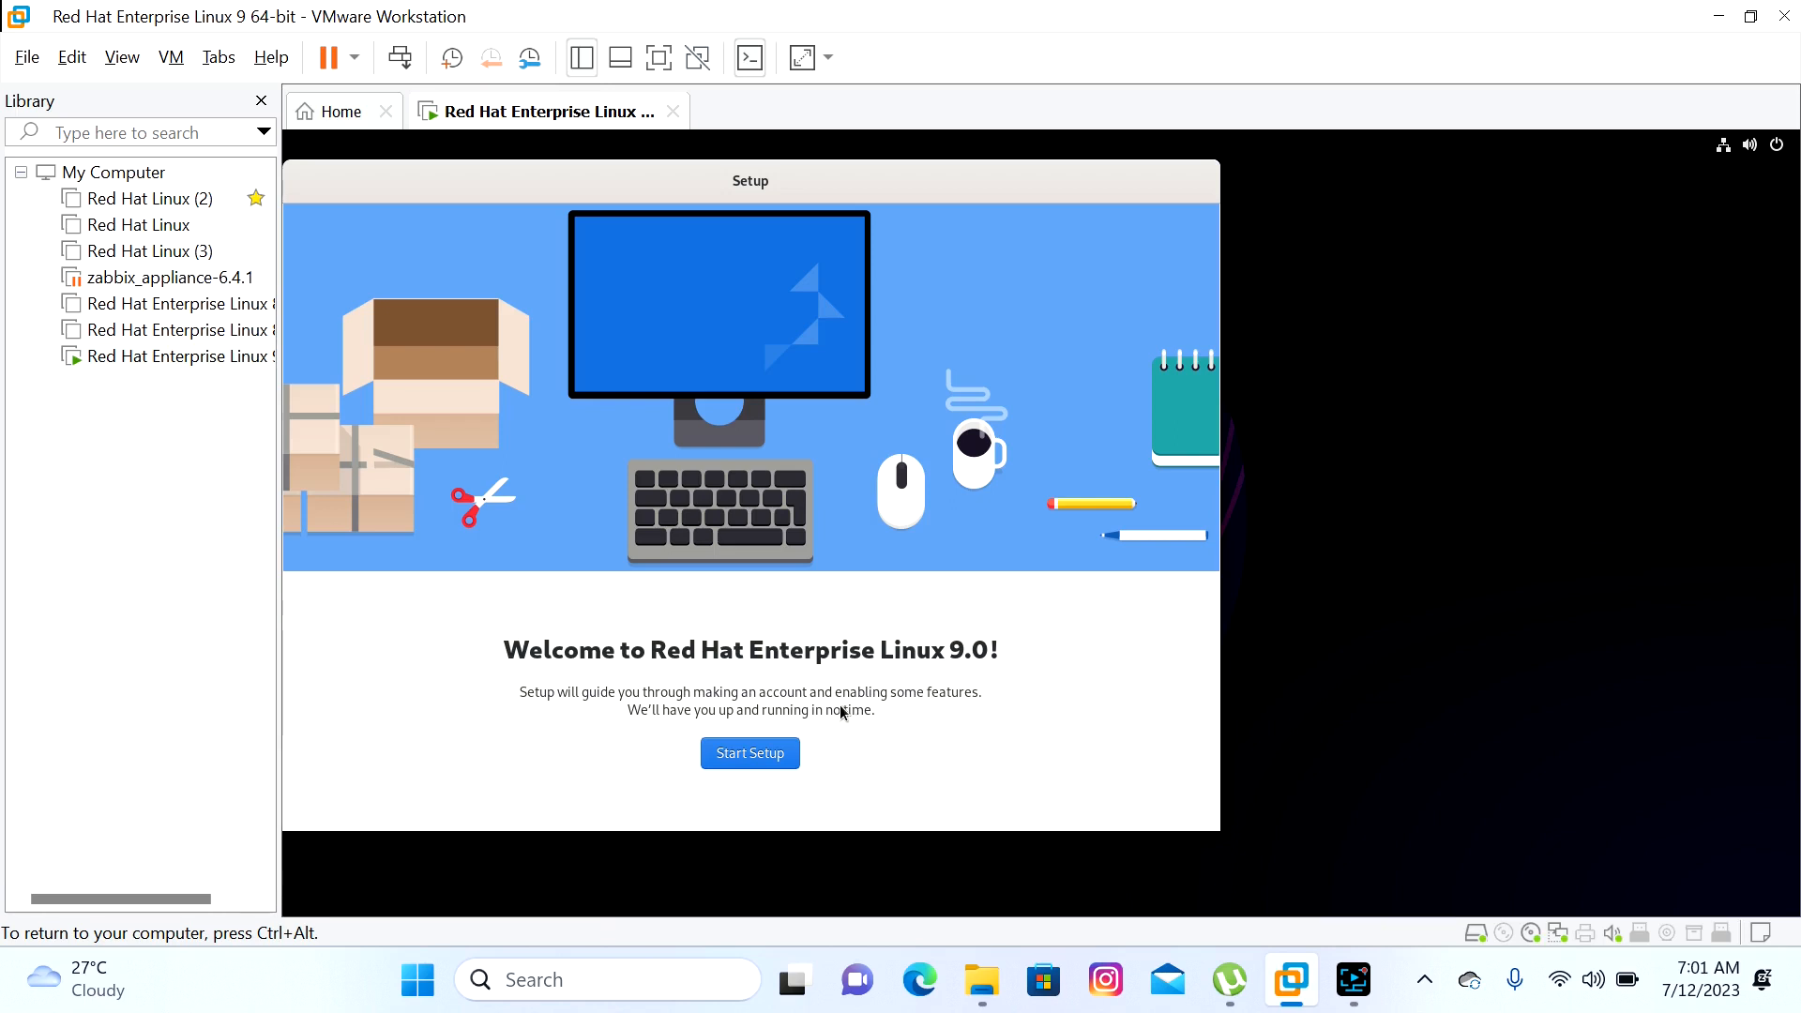
Start first-boot setup, keep the privacy defaults, skip online accounts and enter the user's full name
click(771, 758)
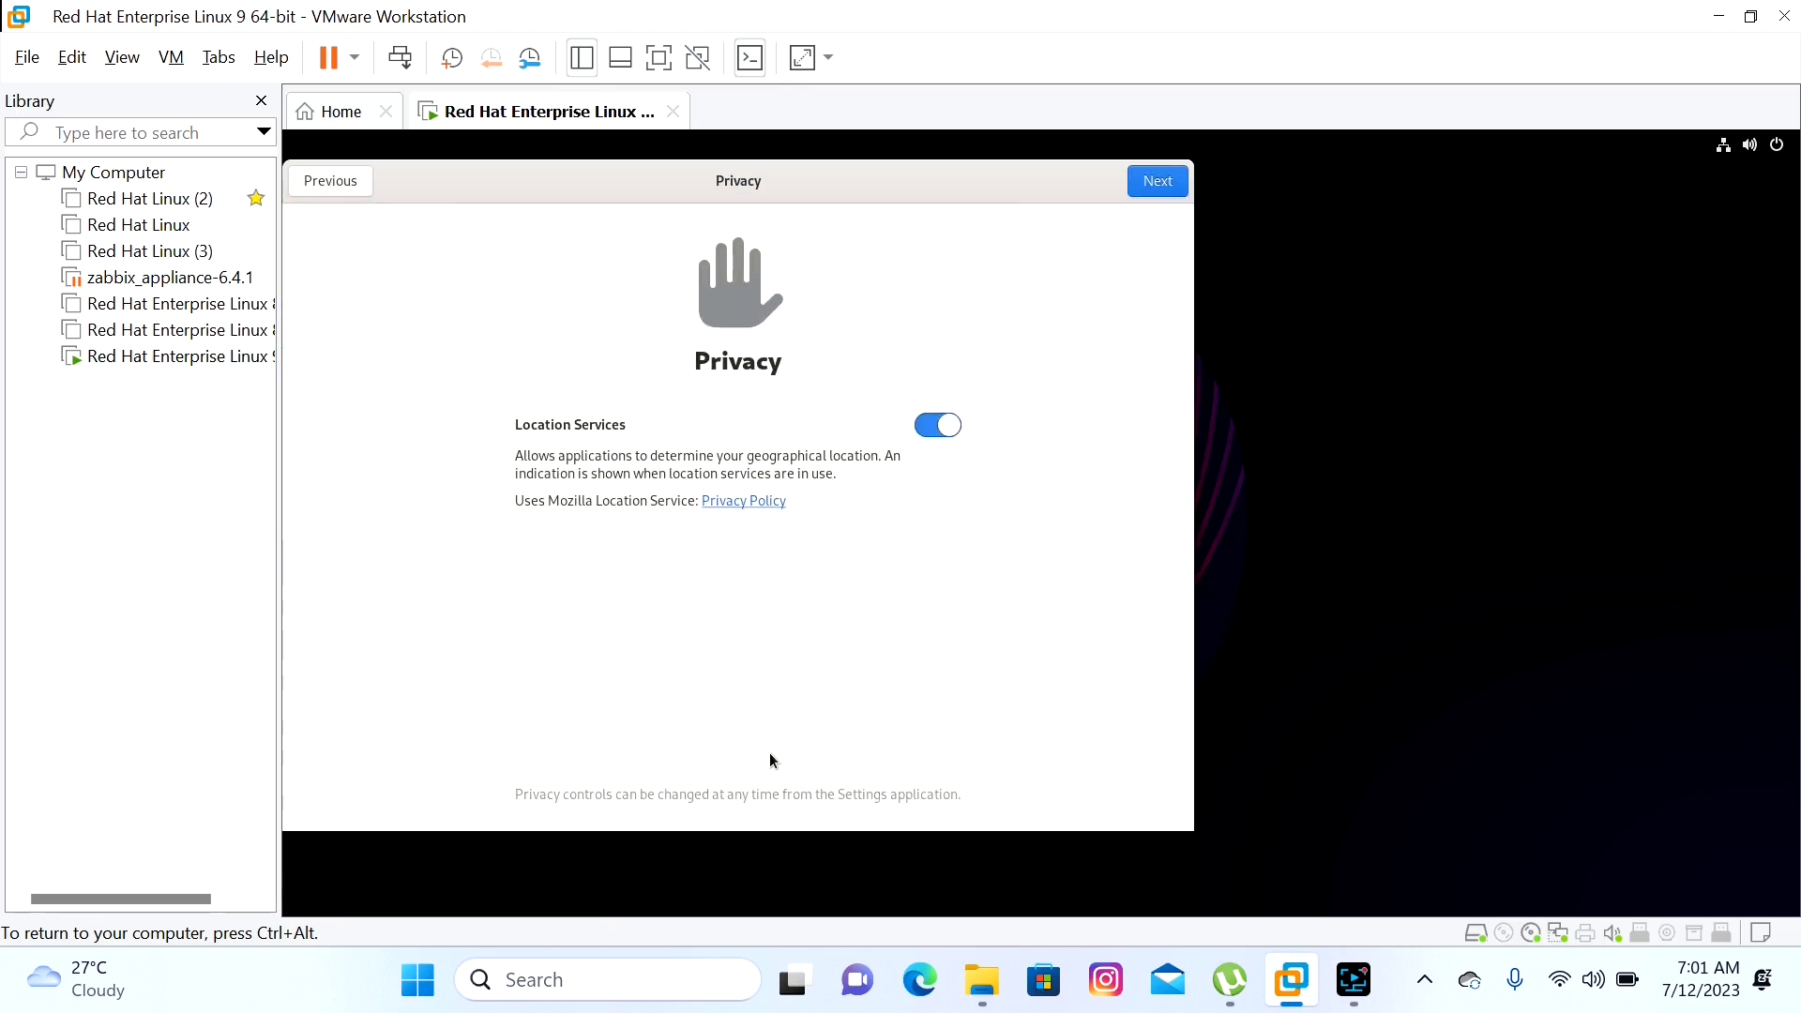
click(1157, 182)
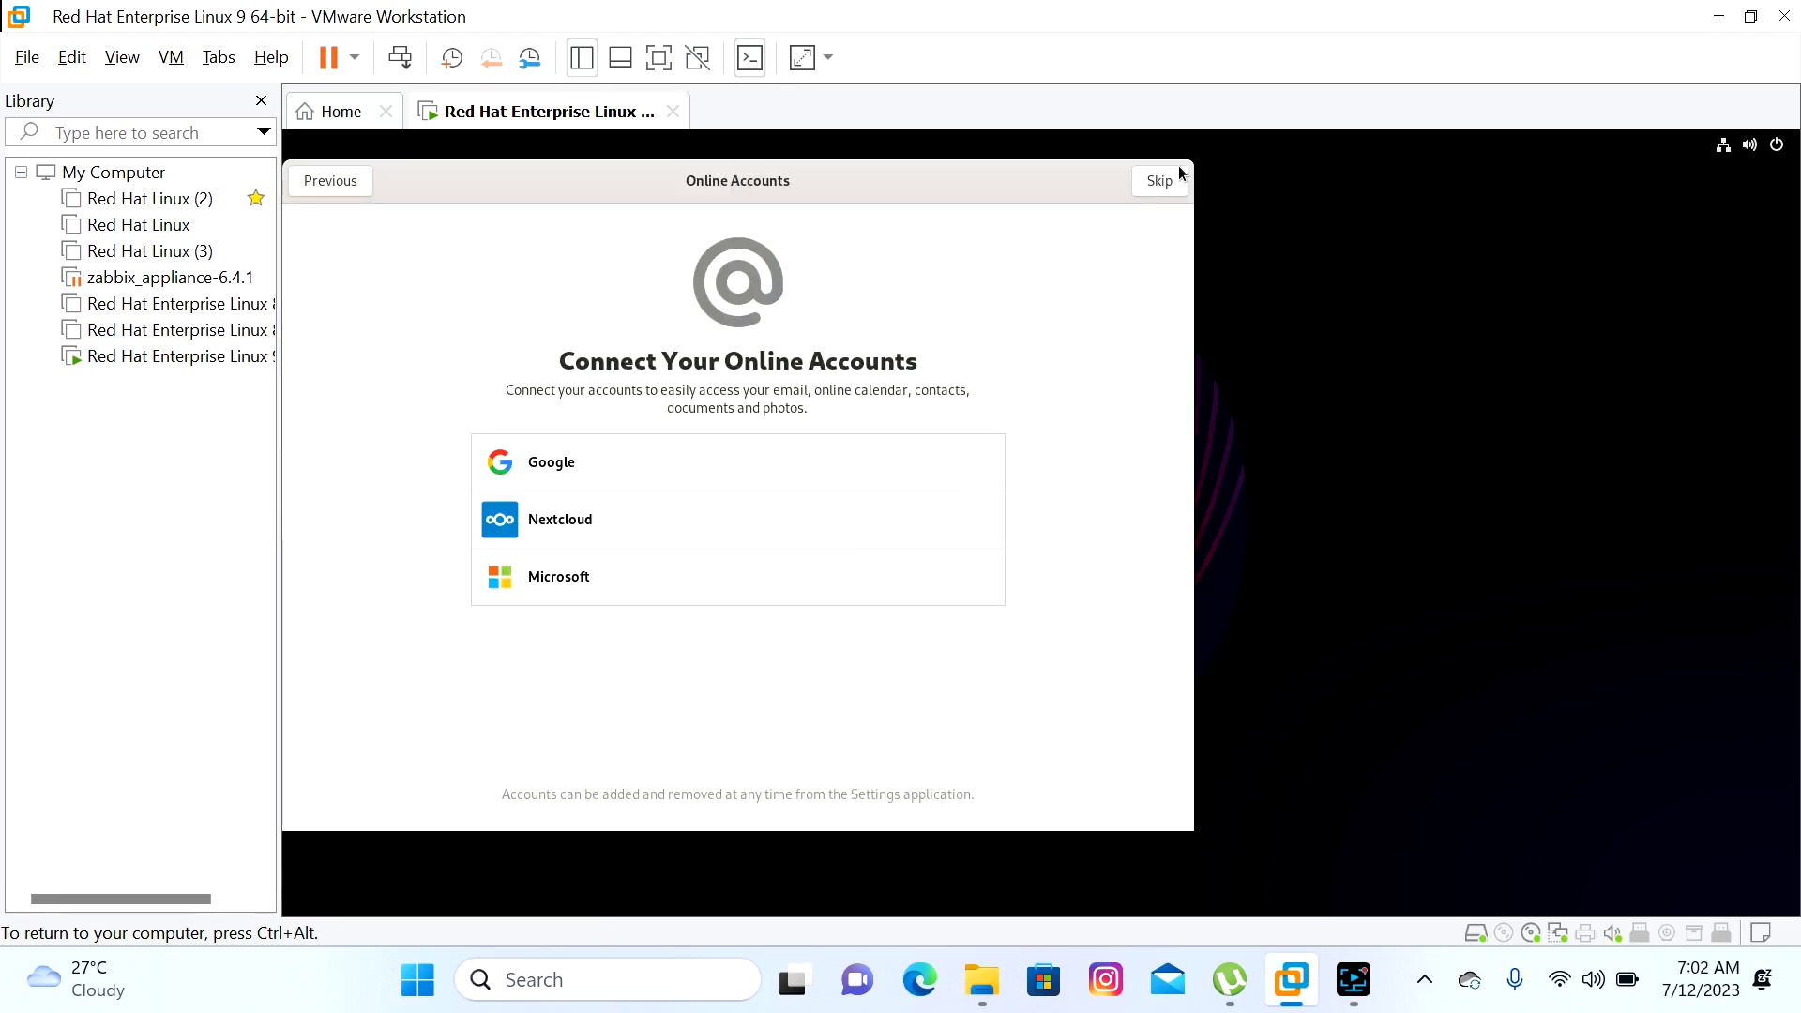
click(1160, 181)
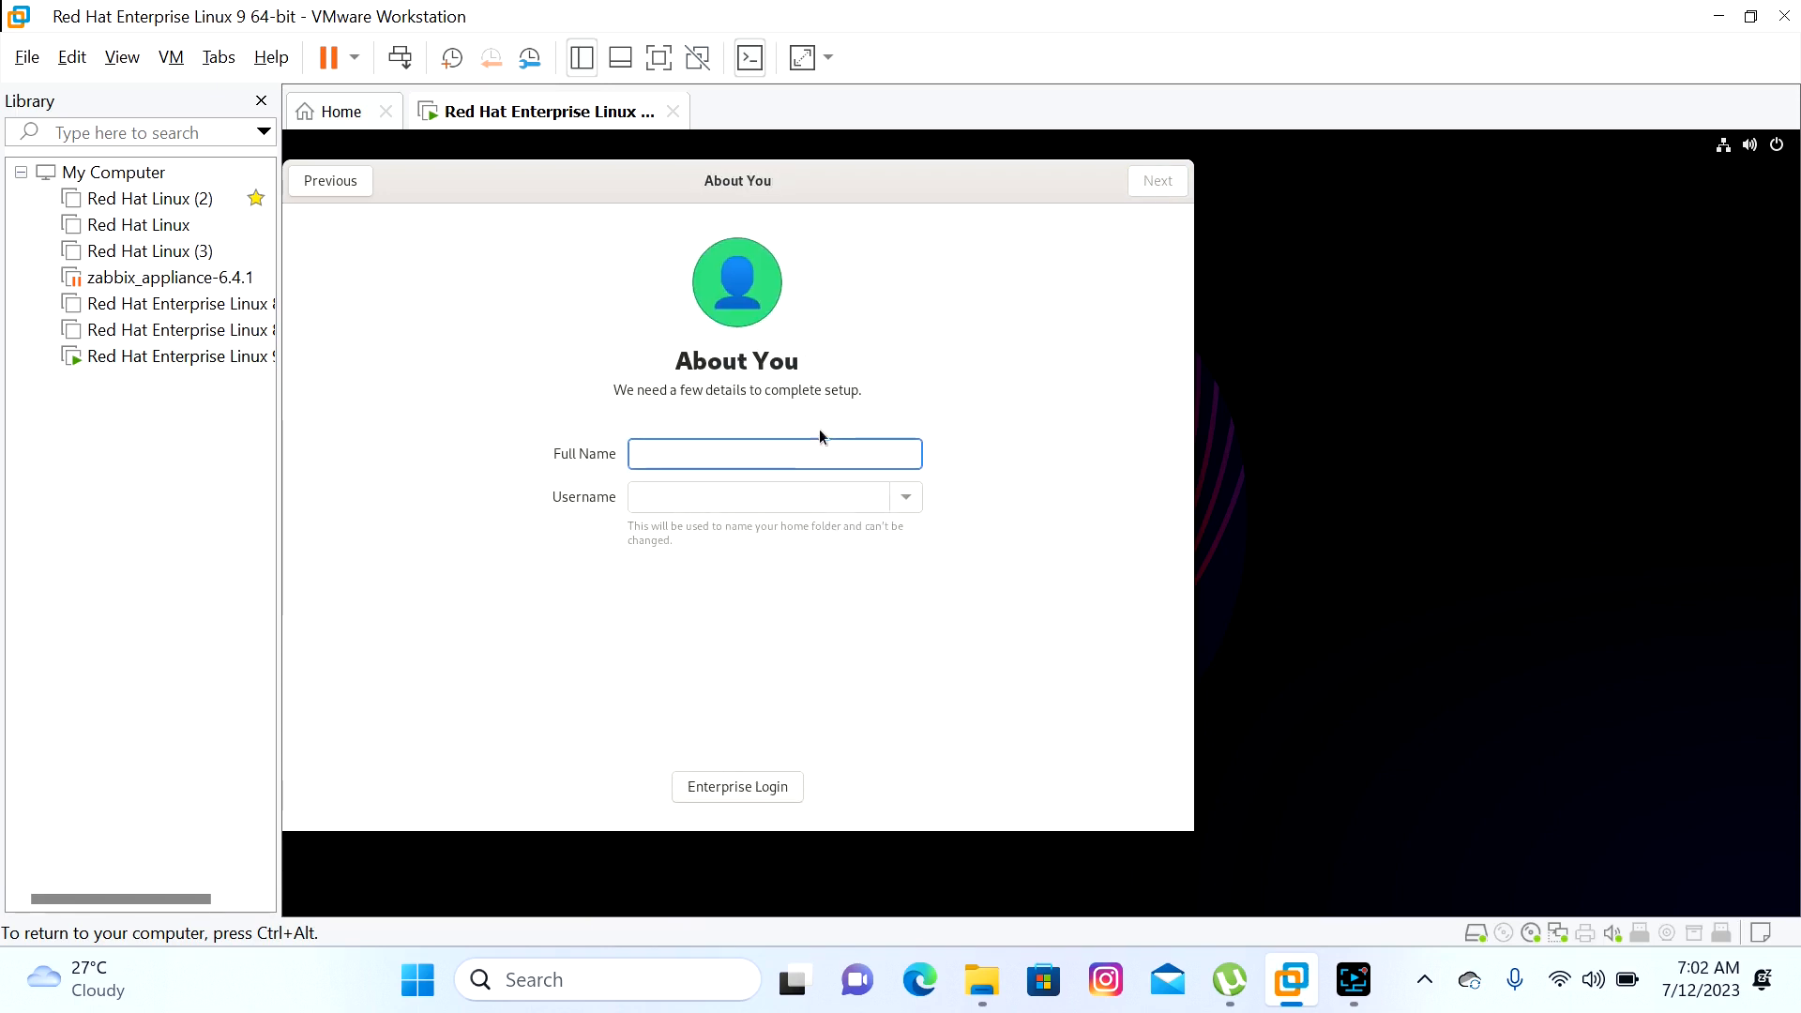
text(saurabh)
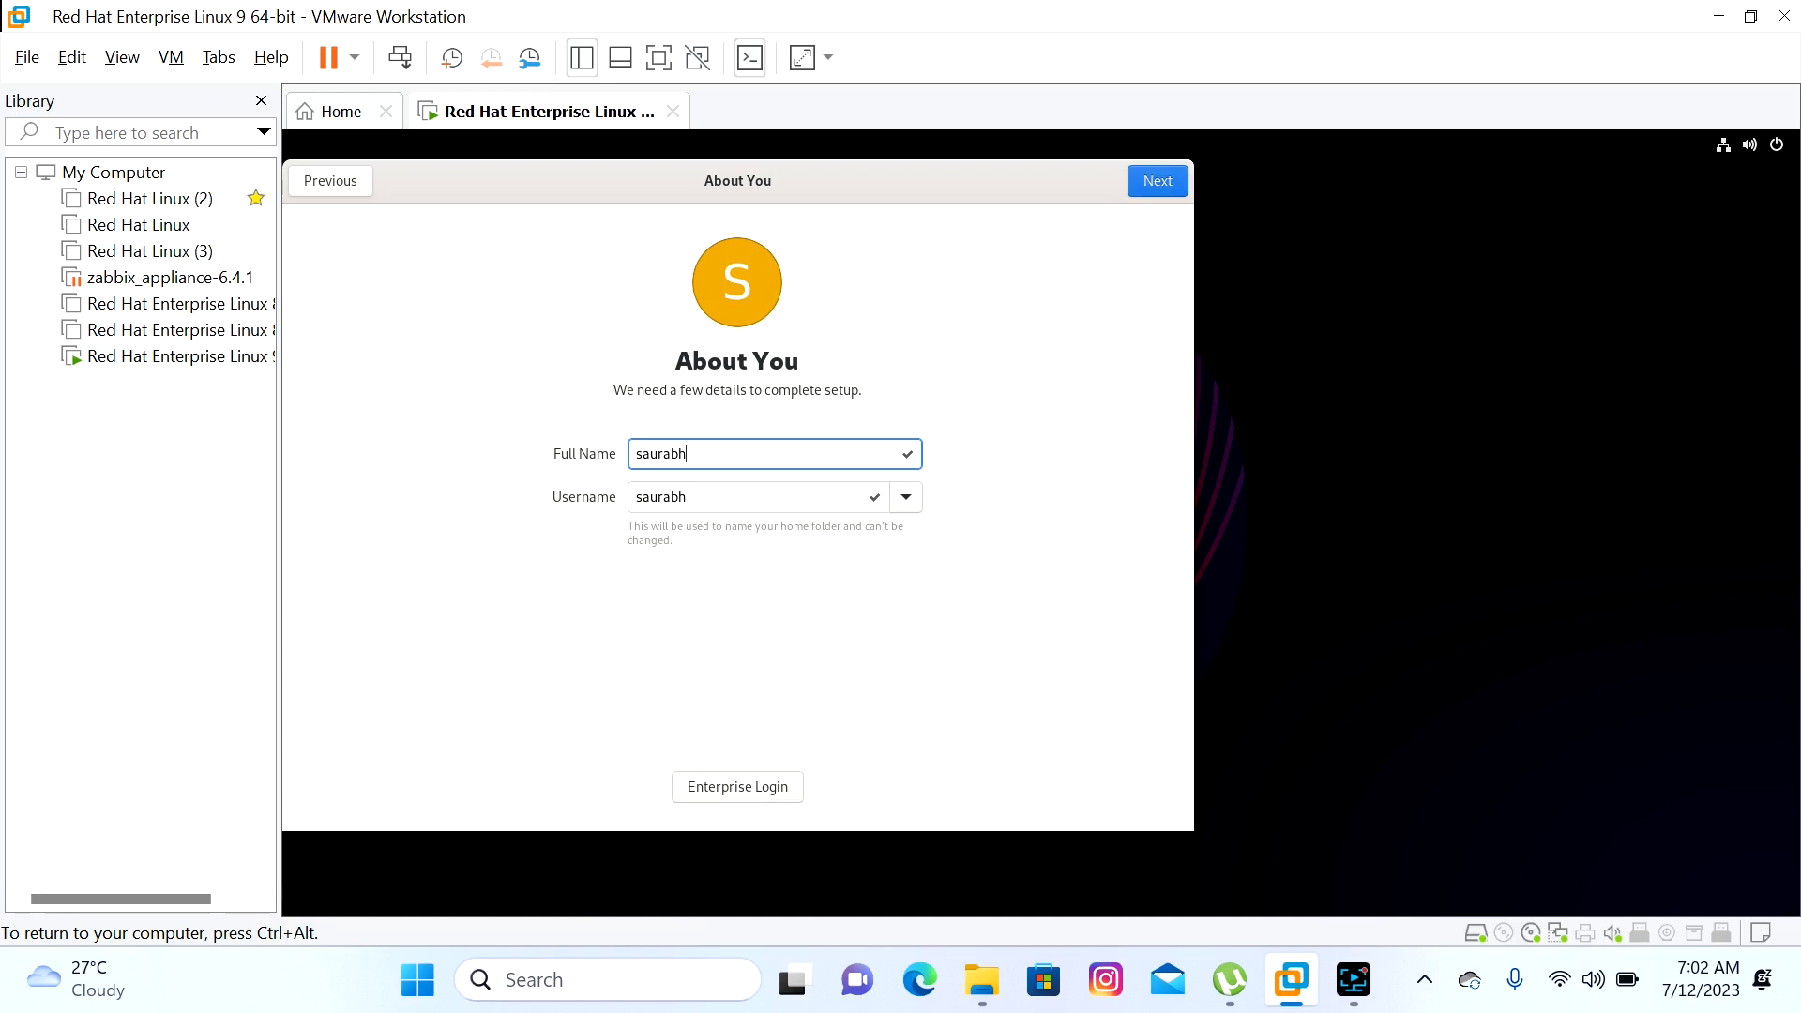
text(singh)
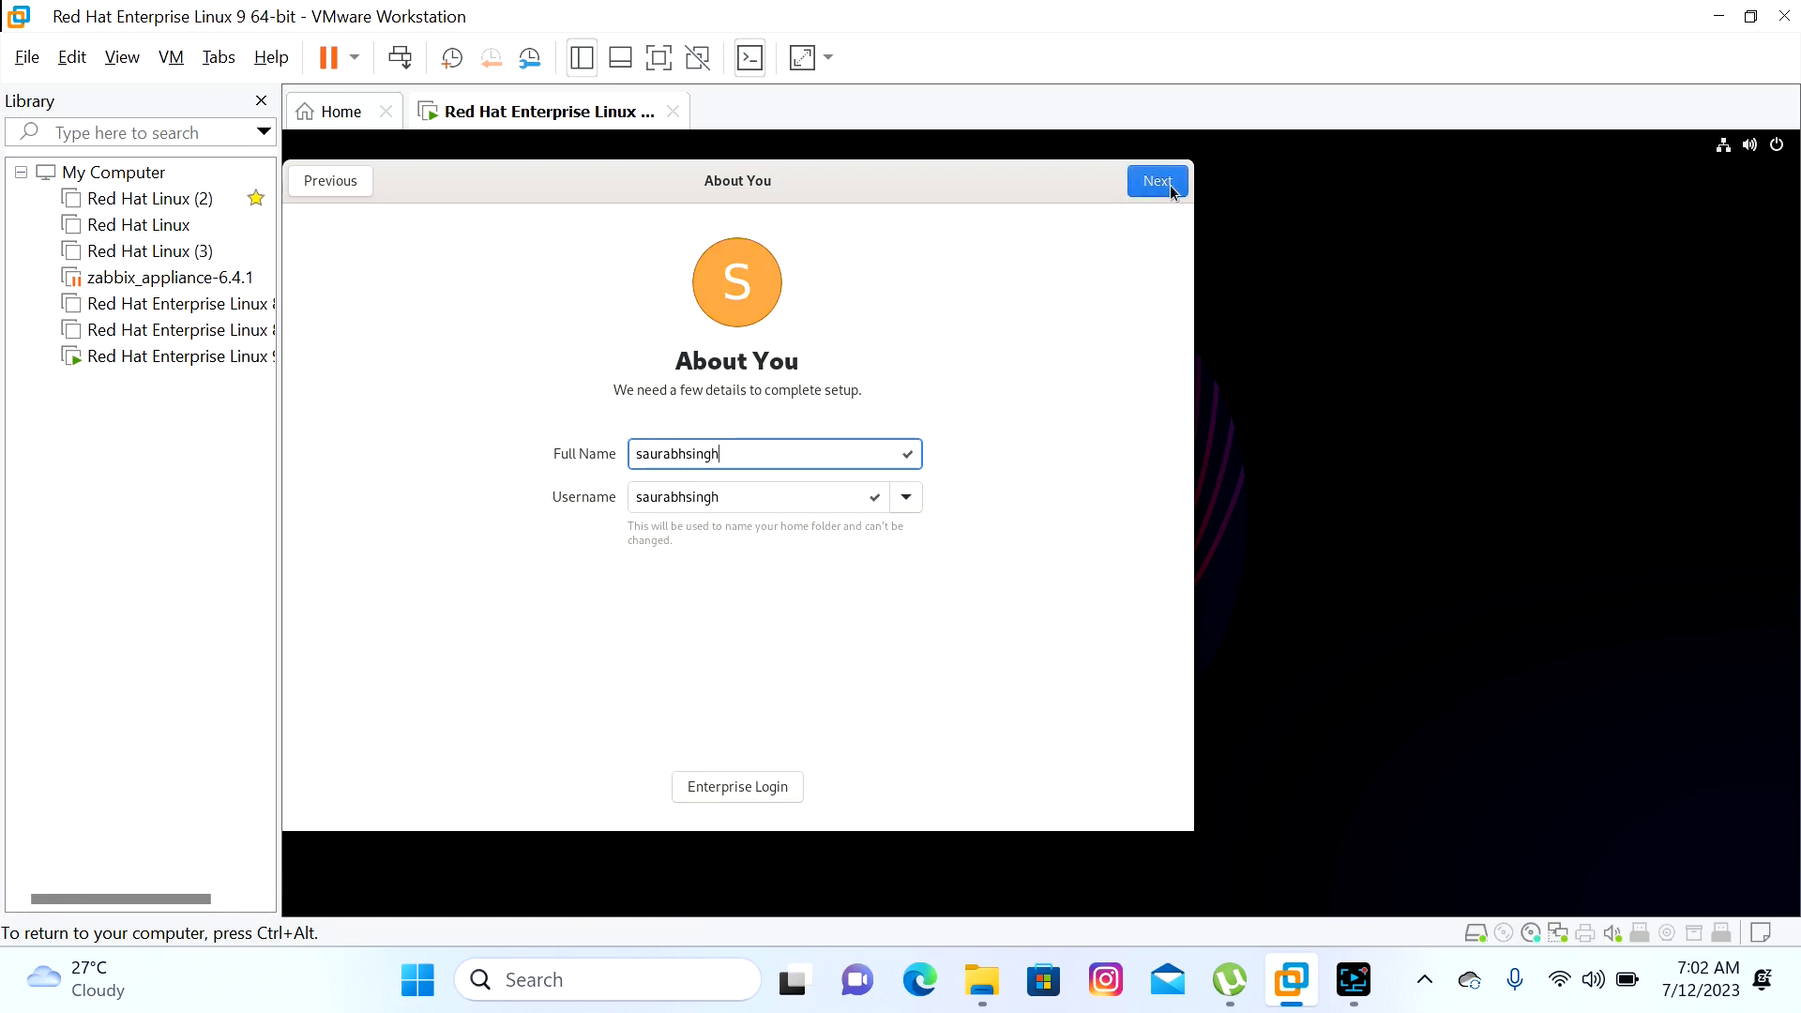
Set and confirm the new account's password, then finish setup to reach the desktop
click(1168, 184)
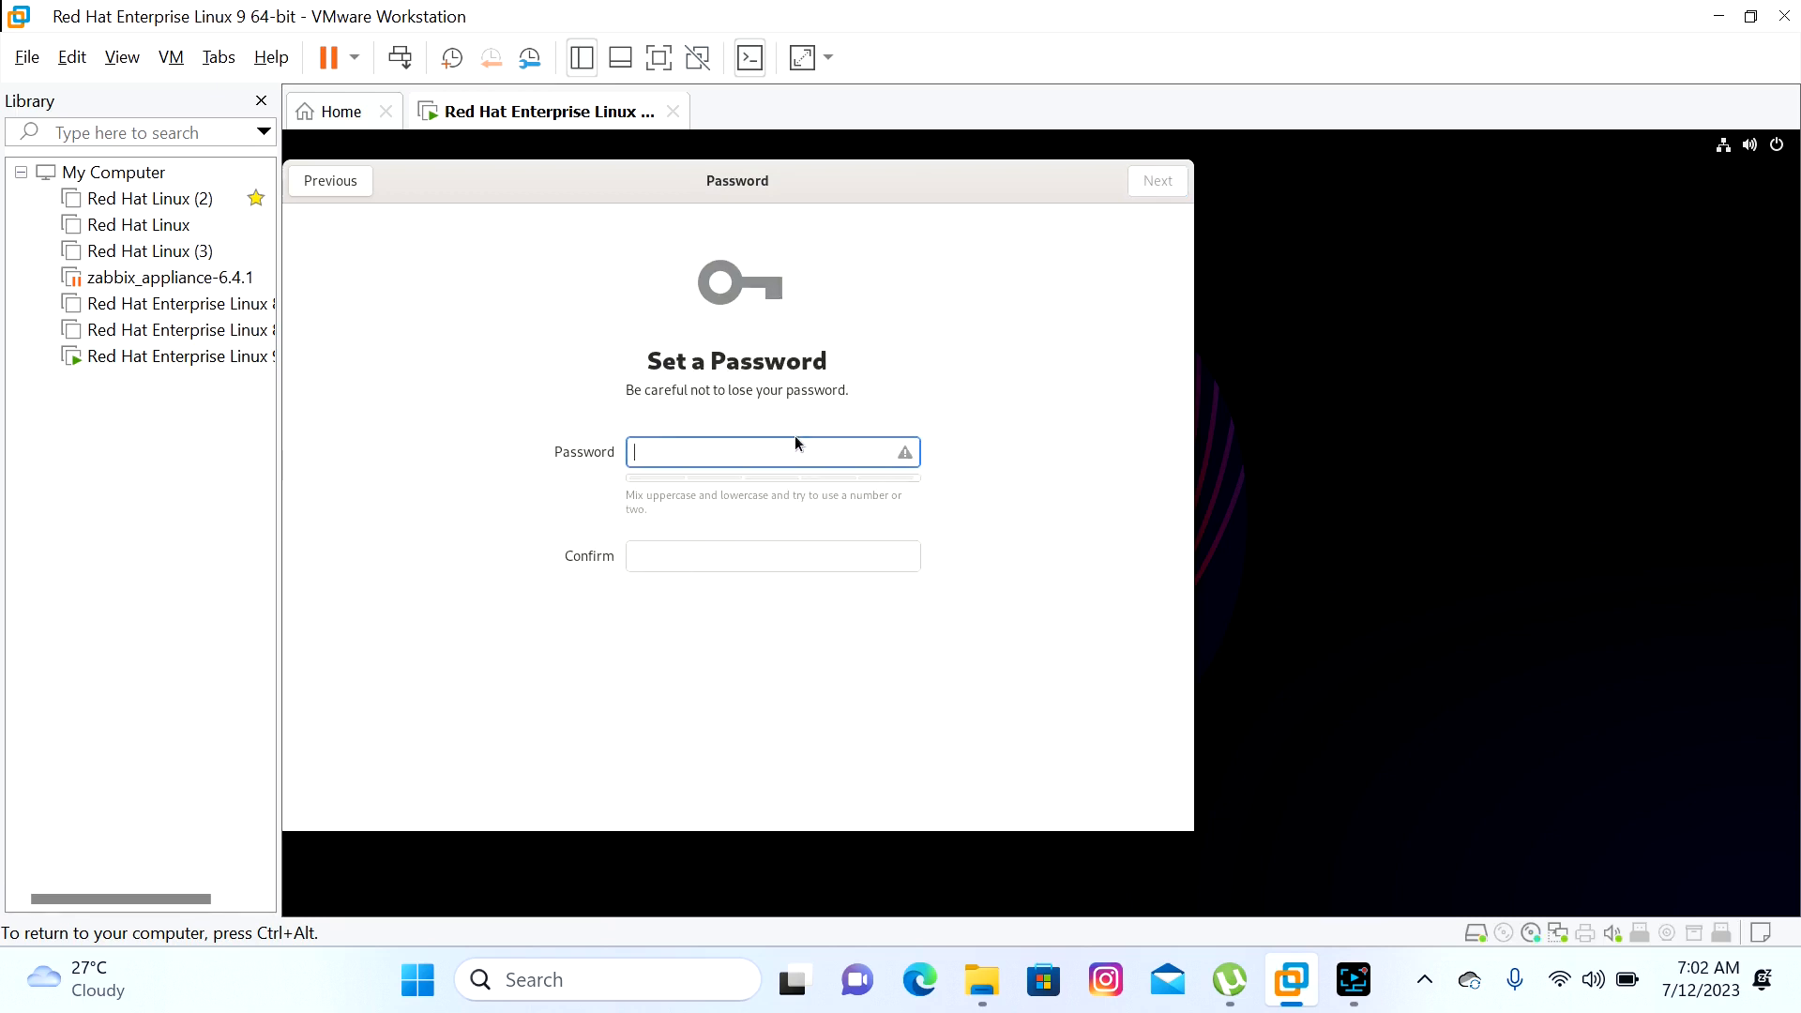
text(•••••••••••)
click(711, 555)
text(•••••••••••)
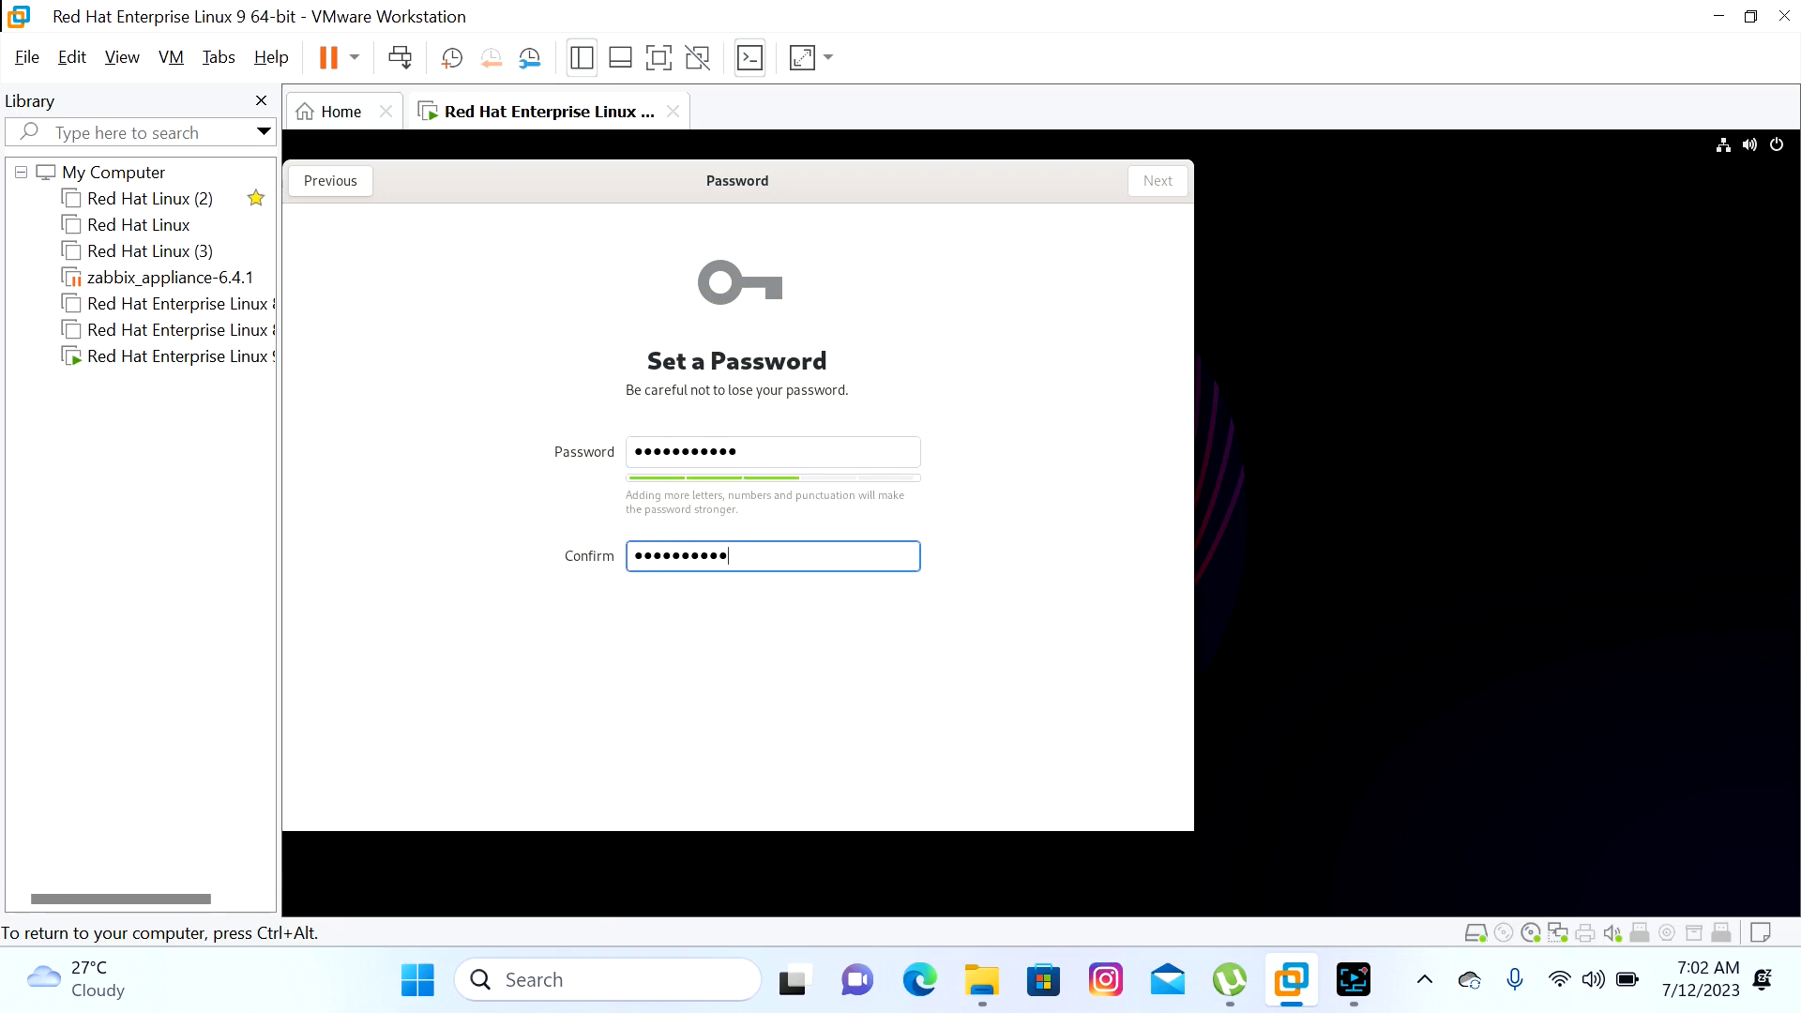
click(1143, 195)
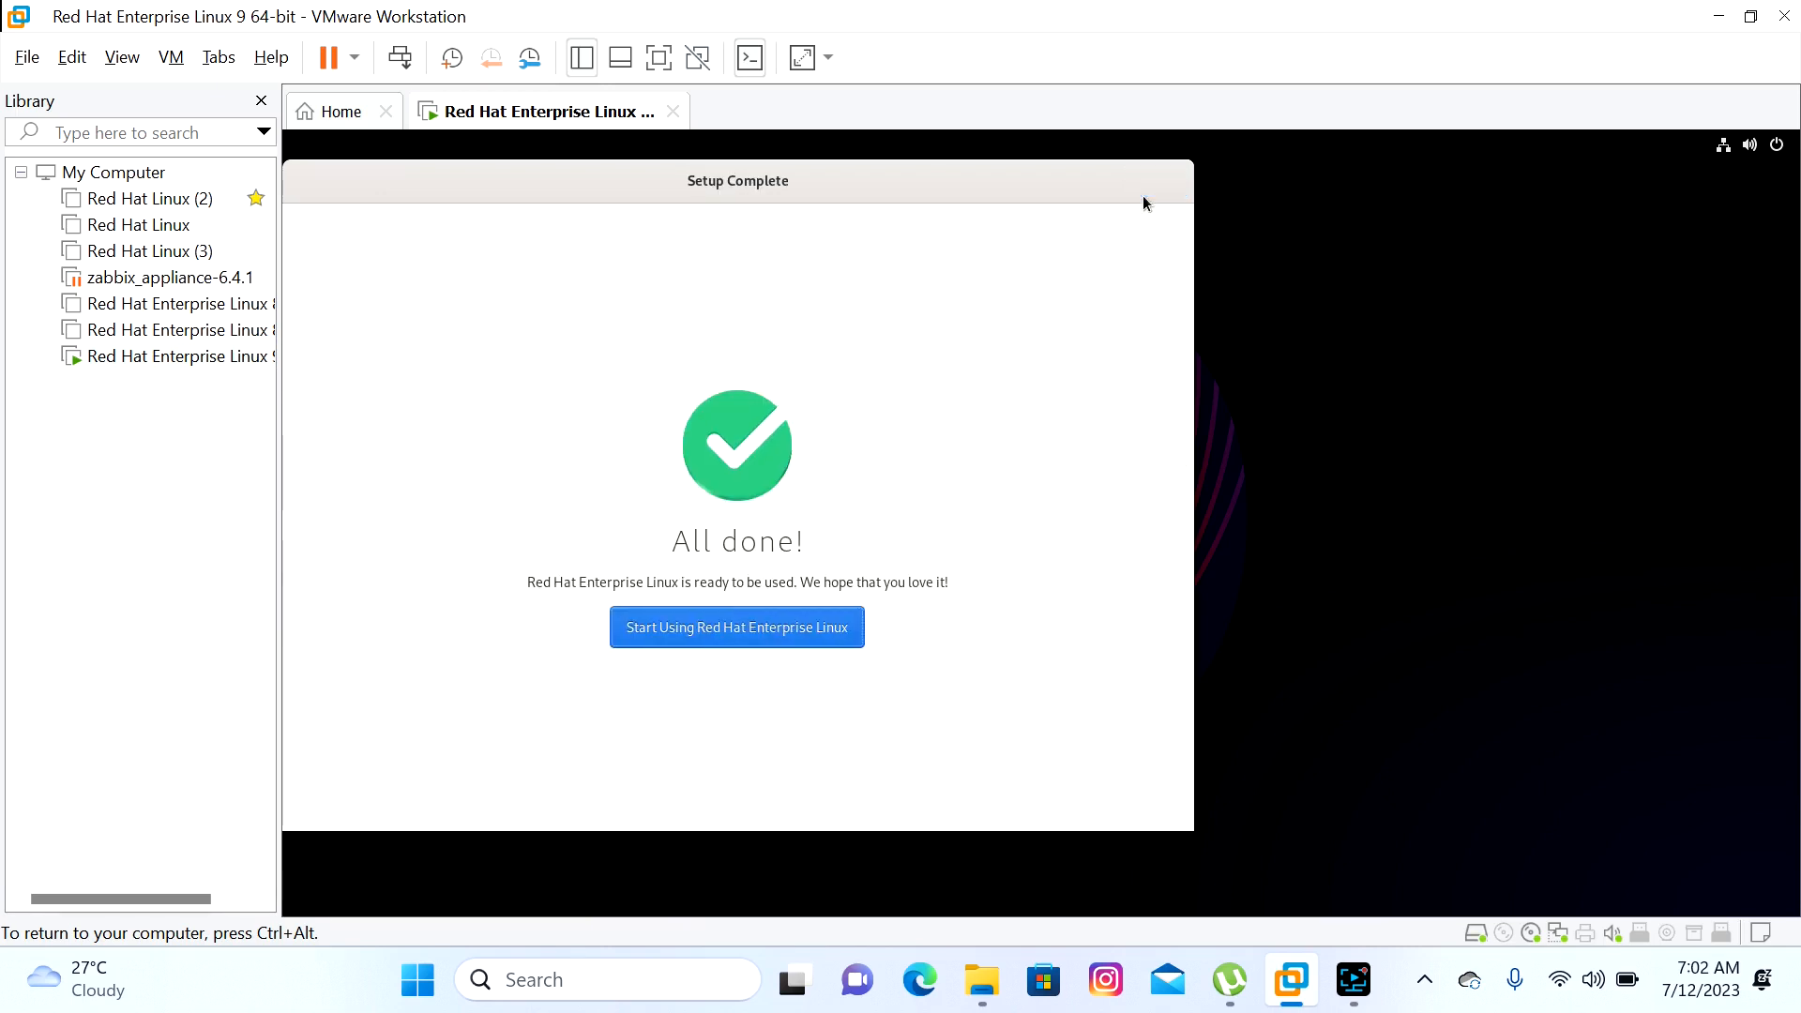
click(719, 632)
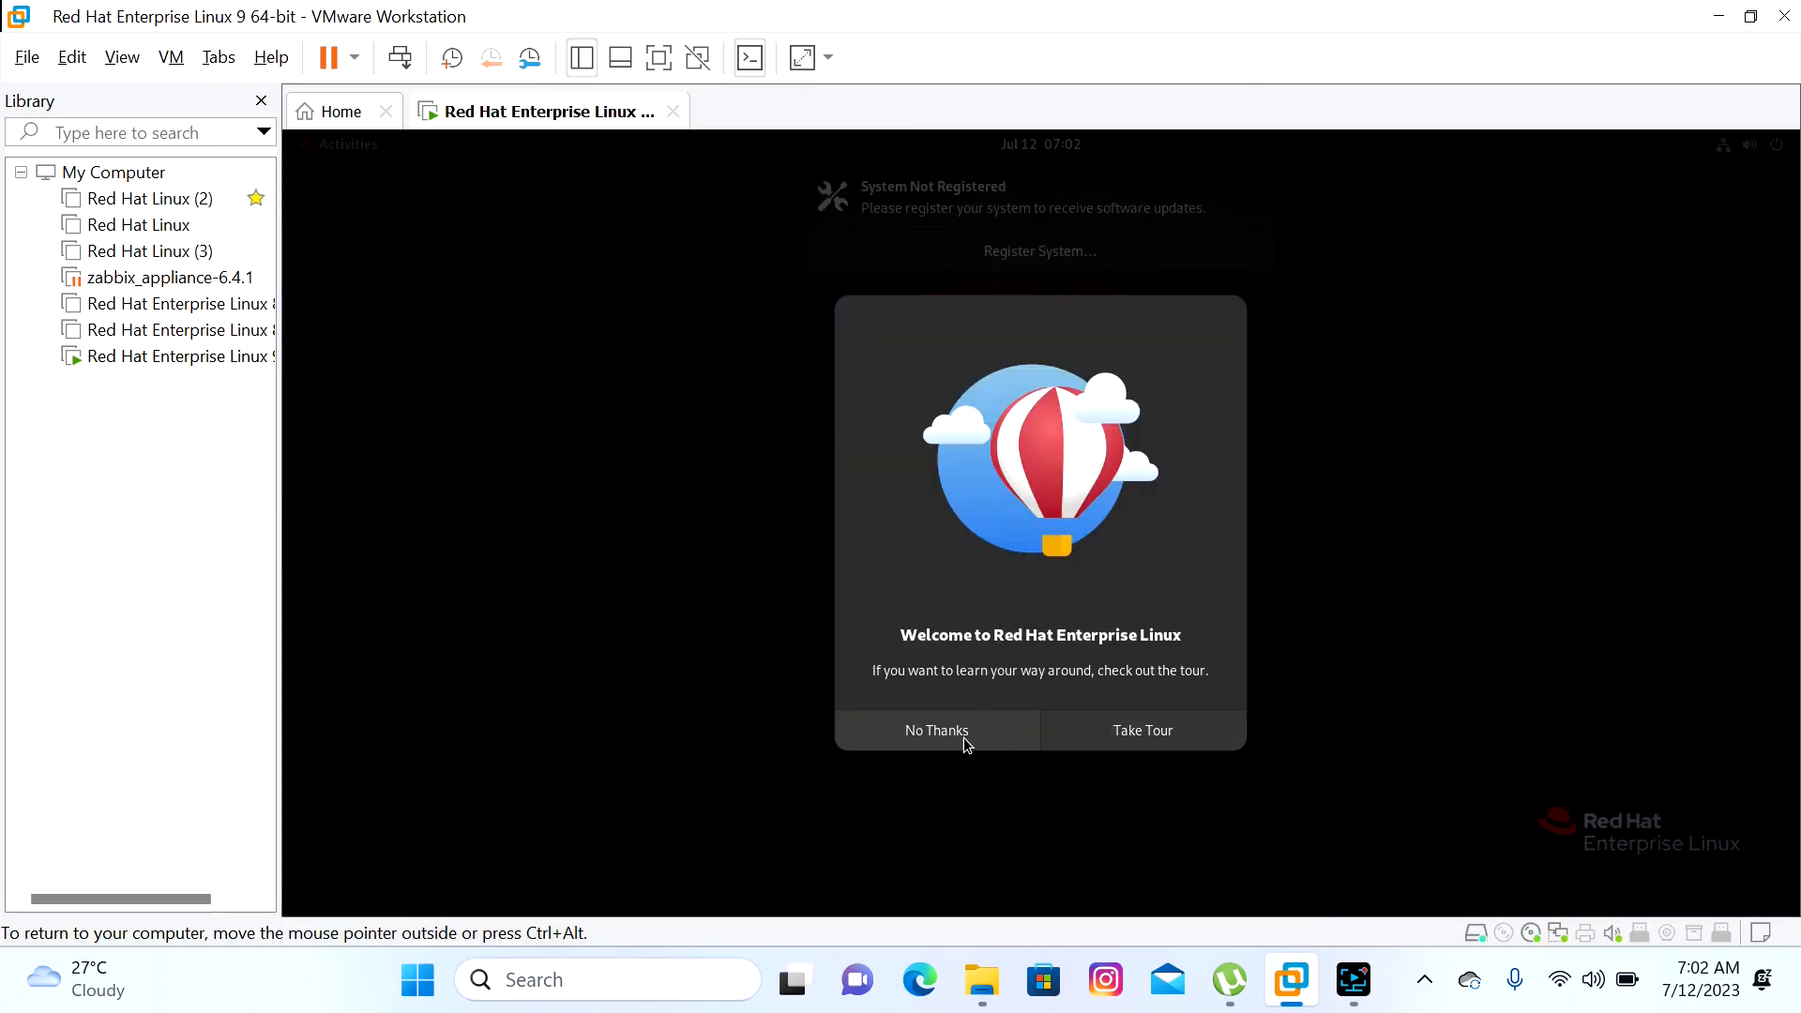
Decline the welcome tour and launch Terminal from the Activities overview
click(963, 737)
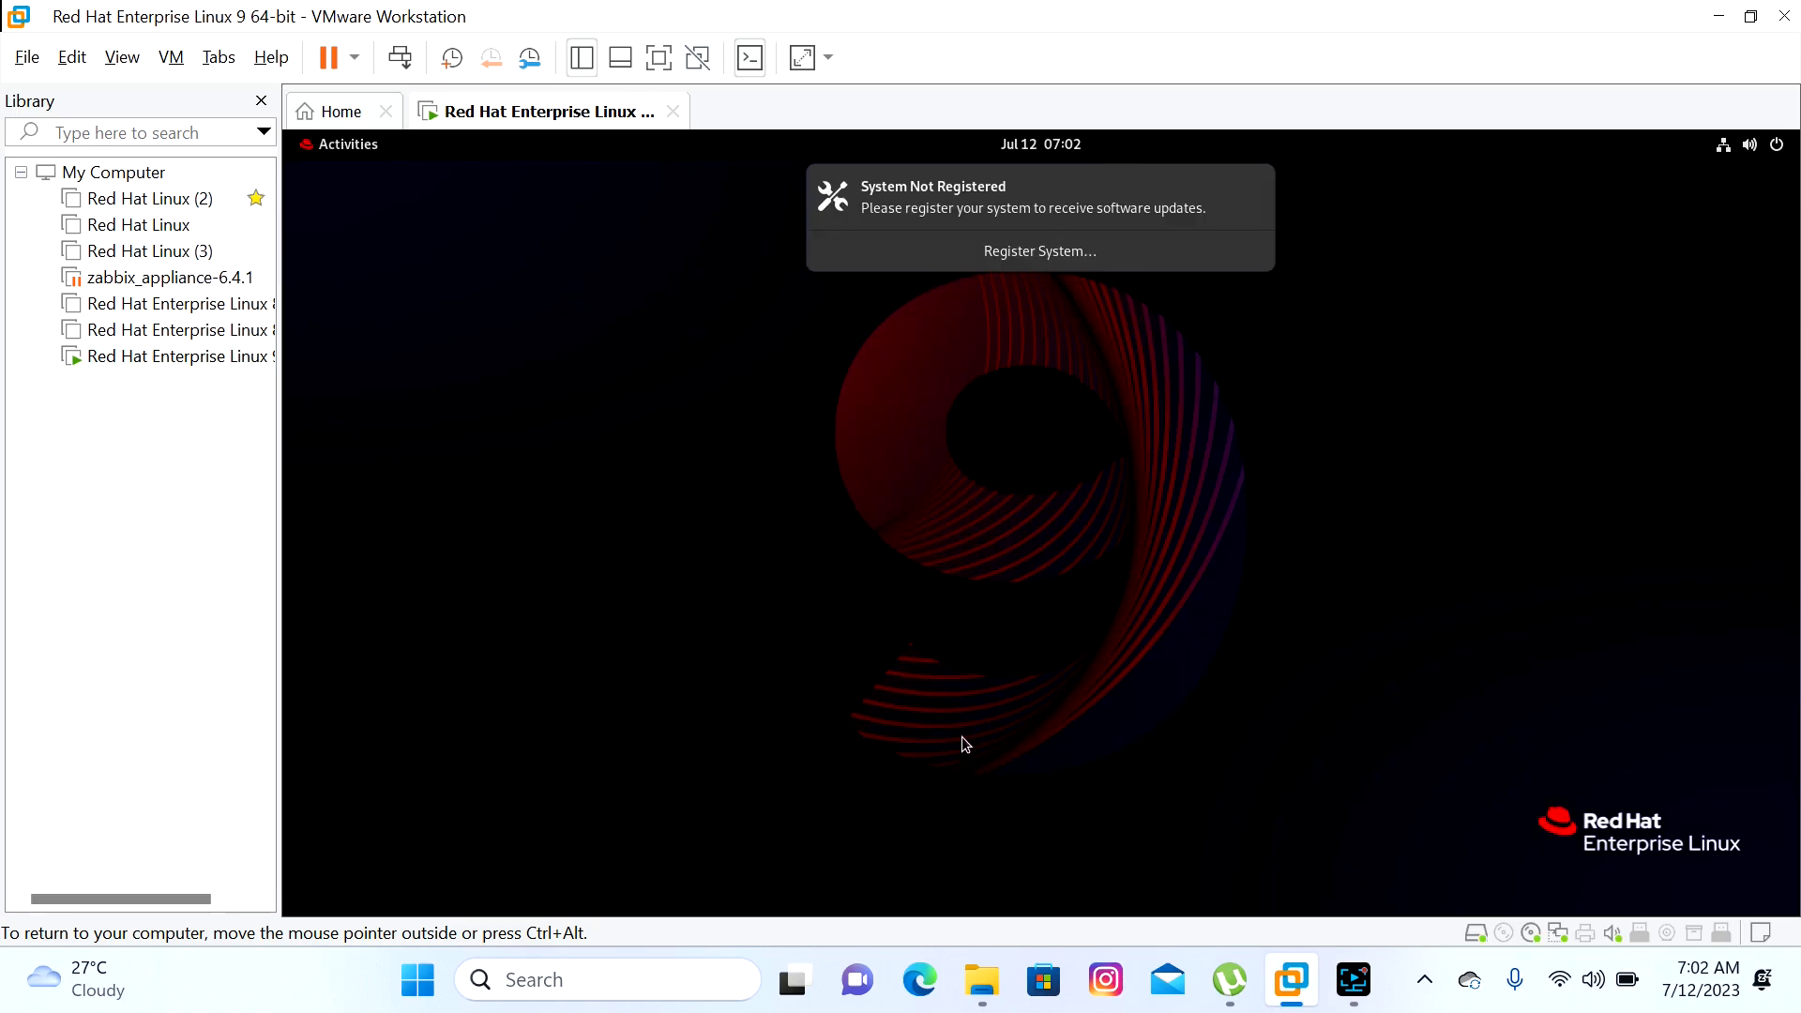
click(326, 150)
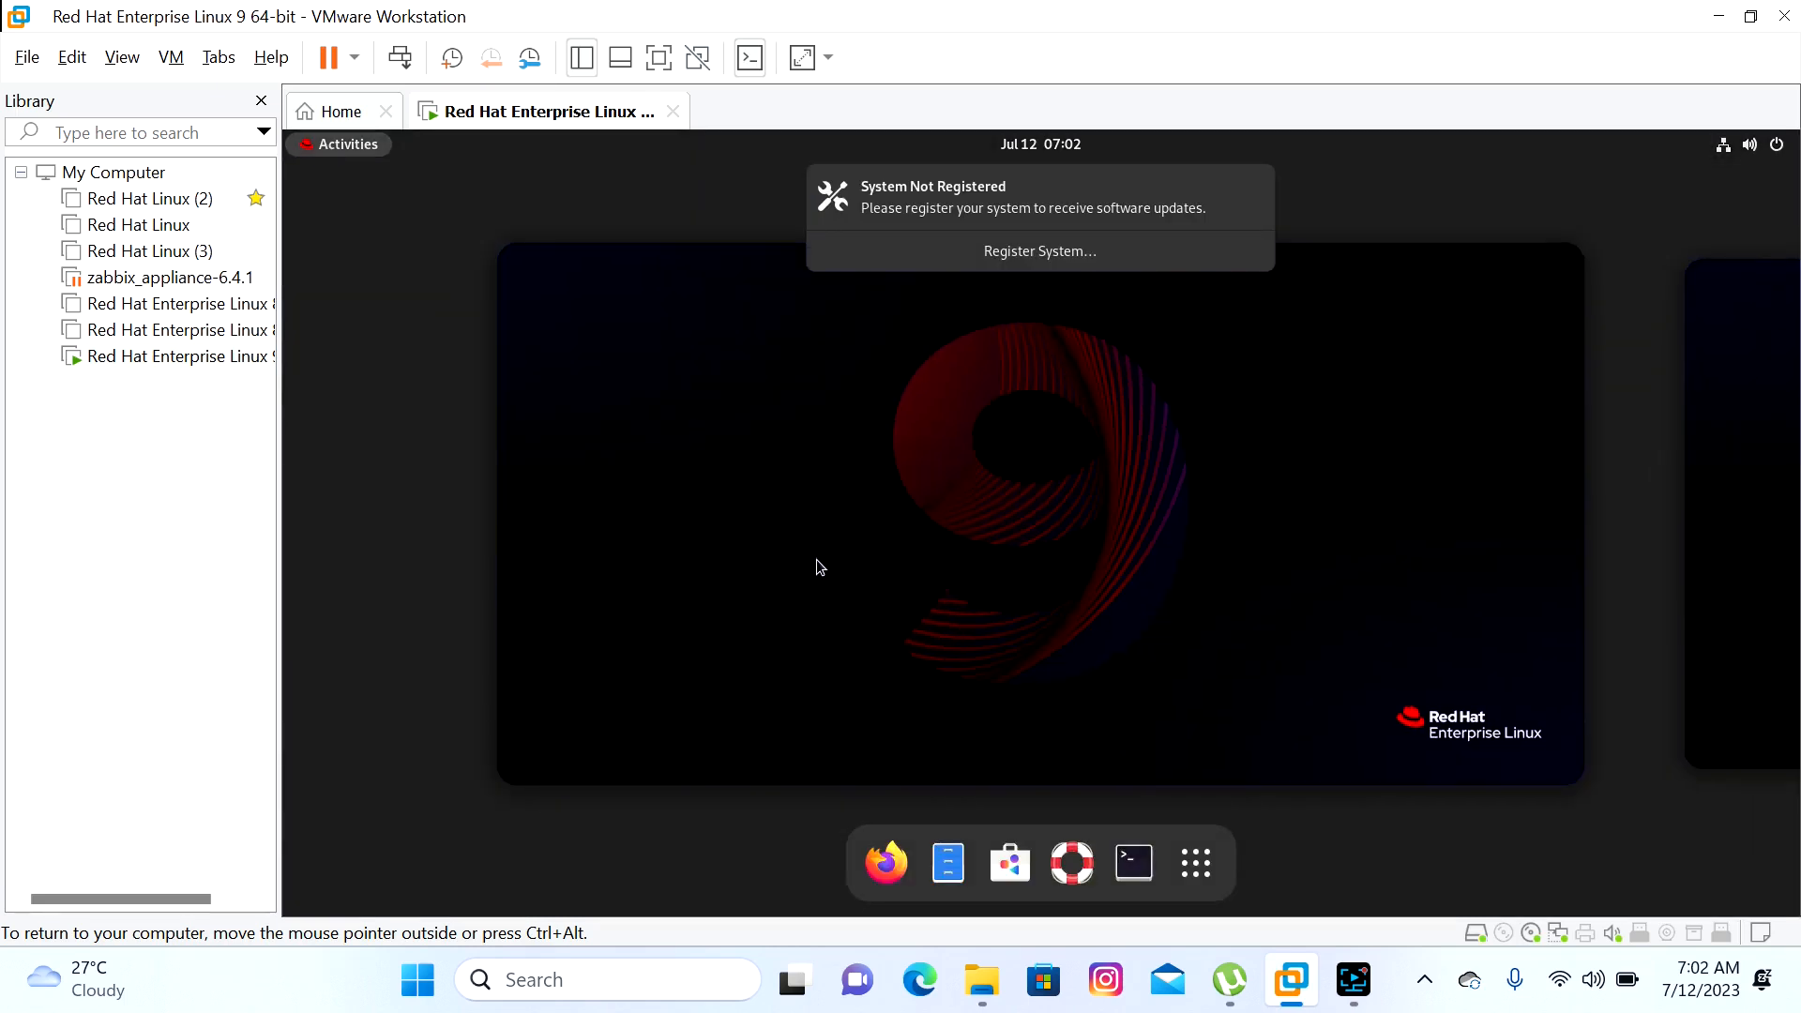
click(1132, 863)
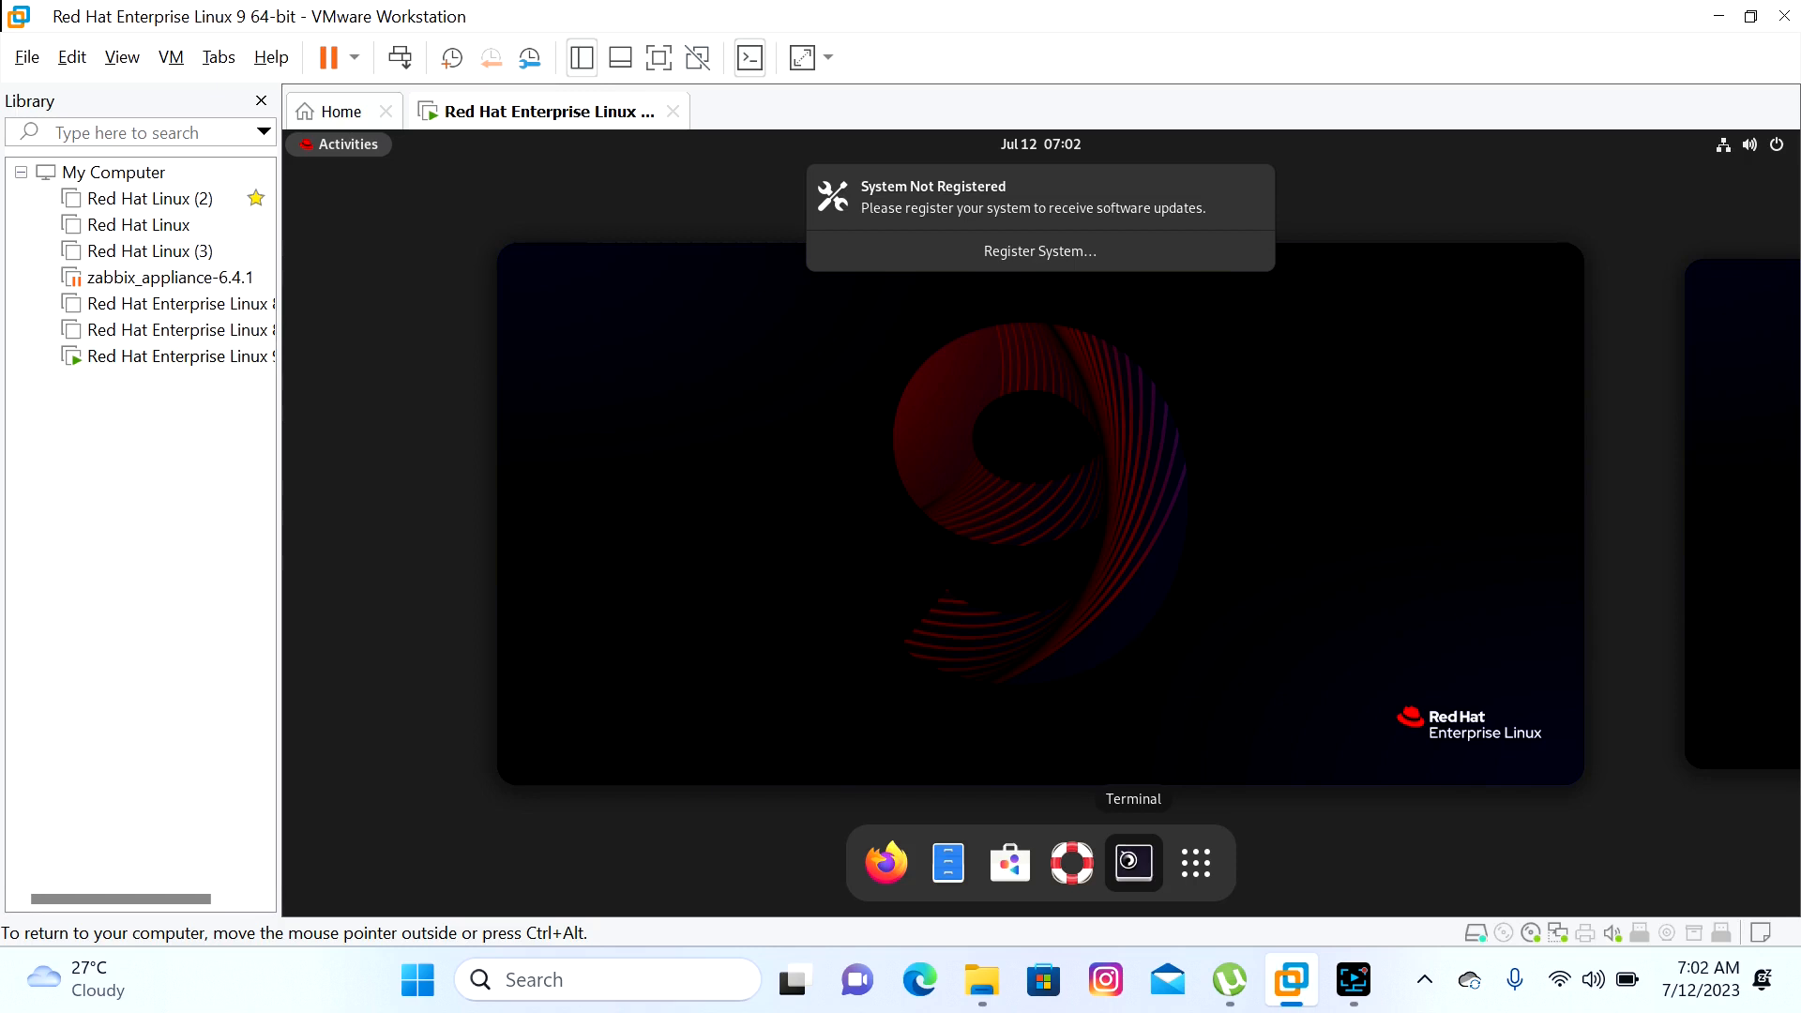
Dismiss the registration notice and run ifconfig -a, showing ens160 at 192.168.229.130; type nmtui
click(1251, 184)
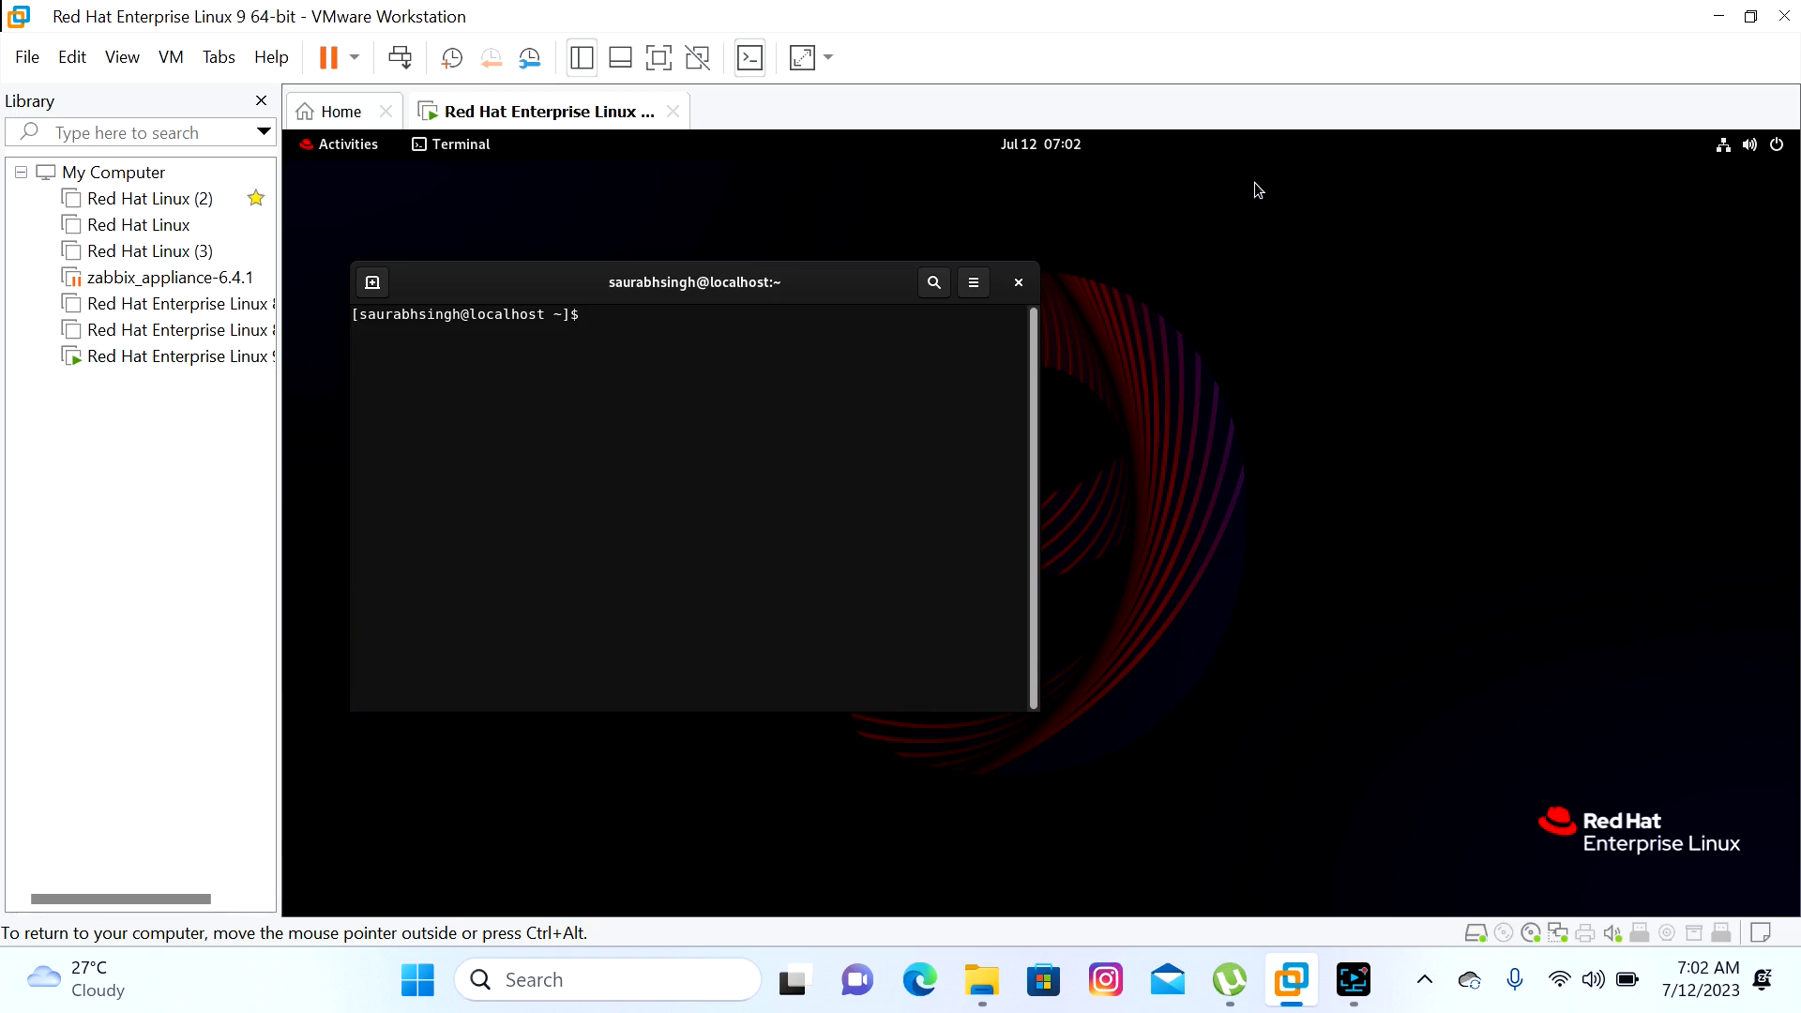
key(XF86MonBrightnessDown)
text(ifconfig -a)
key(Return)
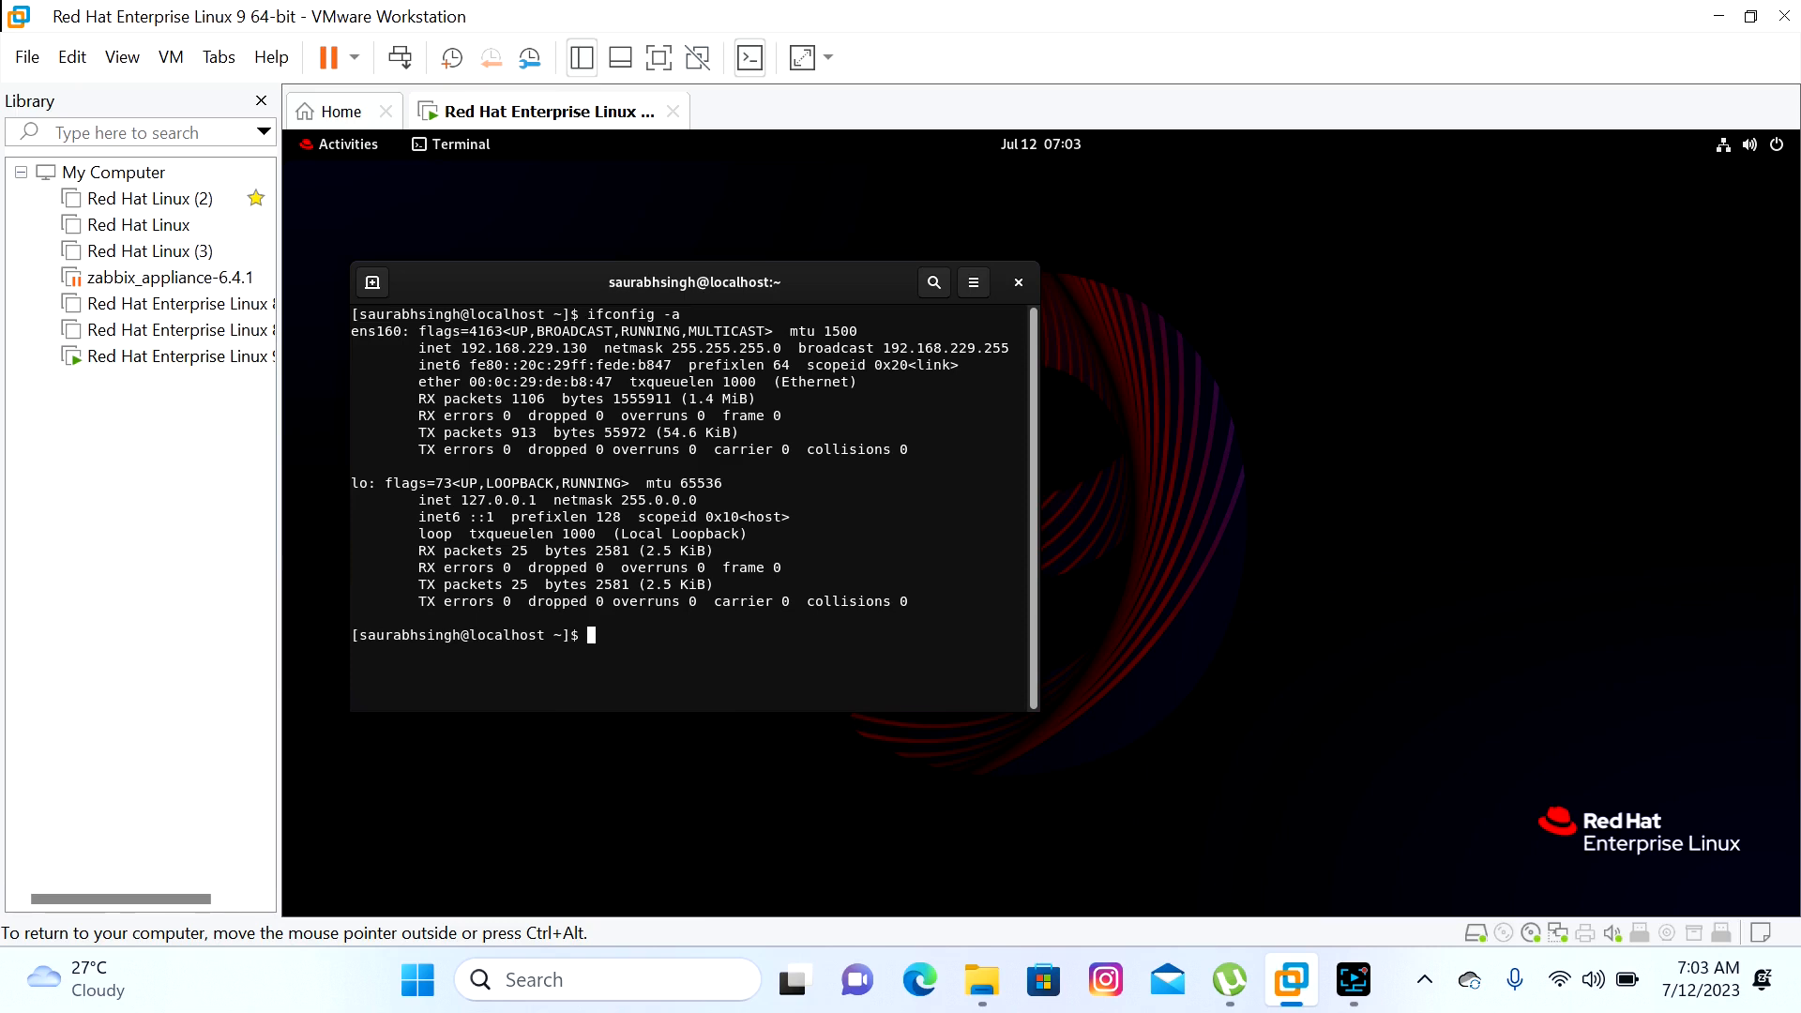
text(nmtui)
Open the ens160 connection in nmtui and leave its IPv4 method on Automatic
key(Return)
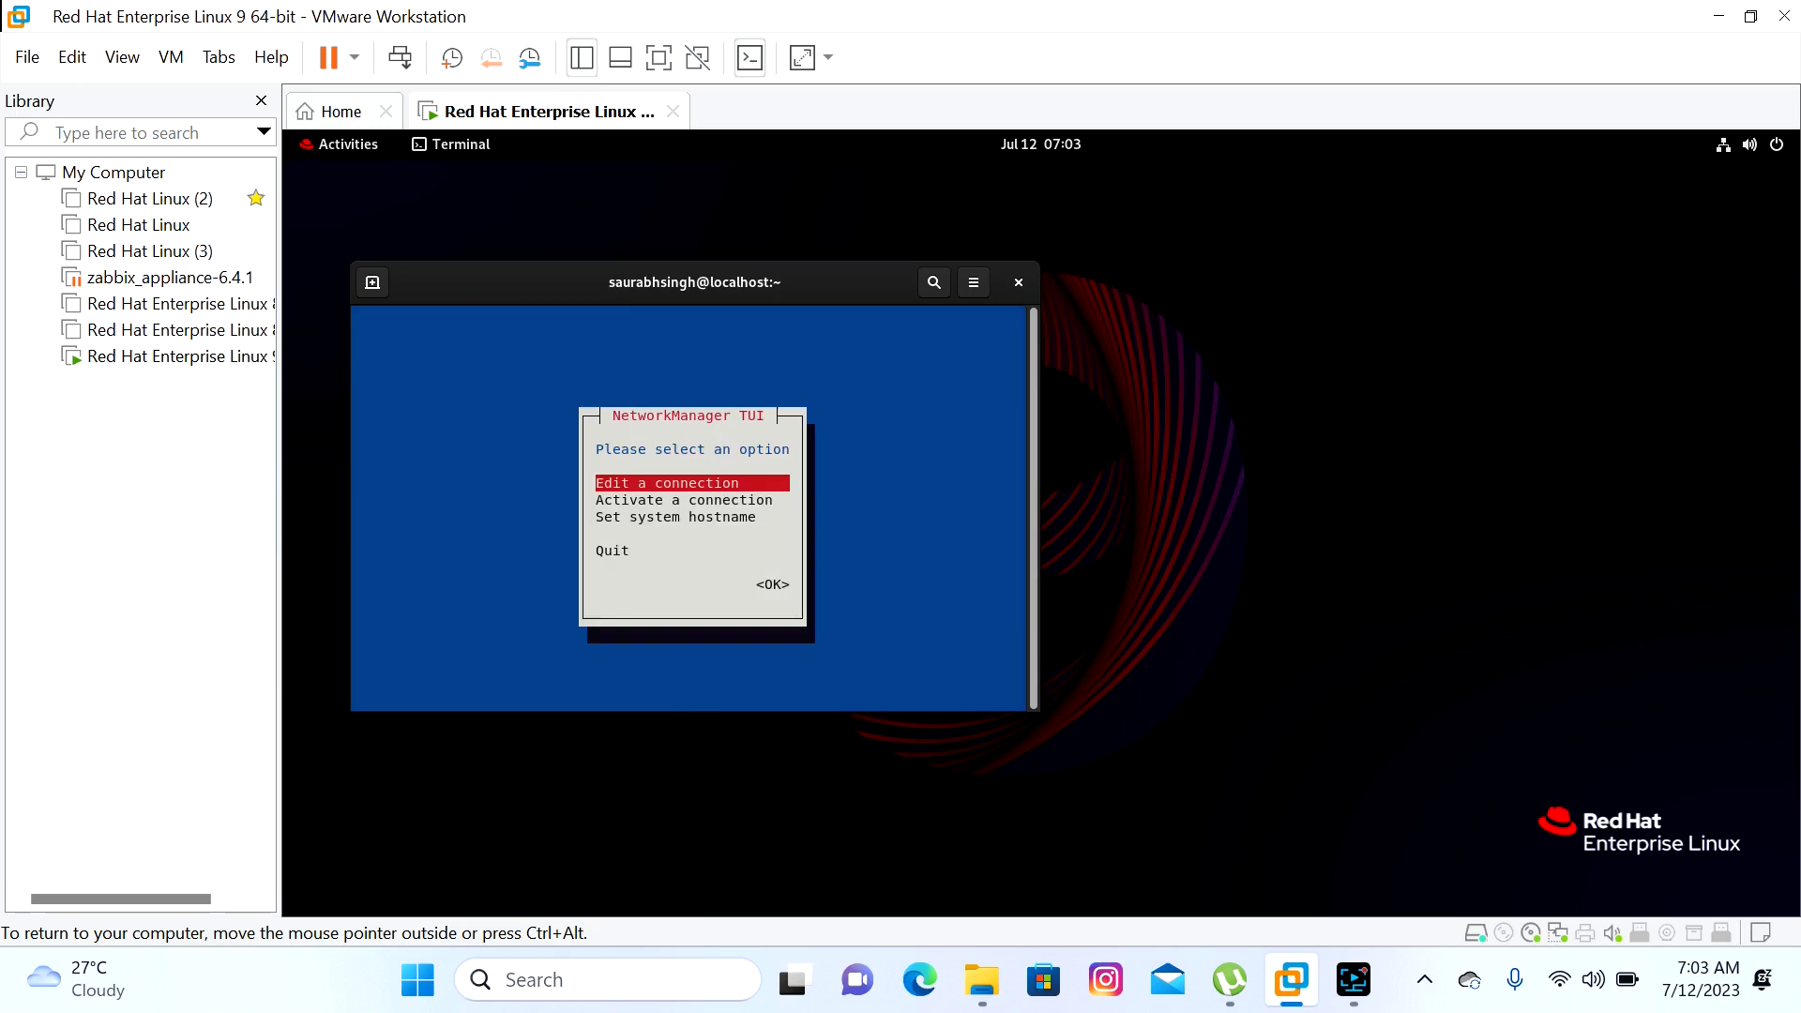
key(Return)
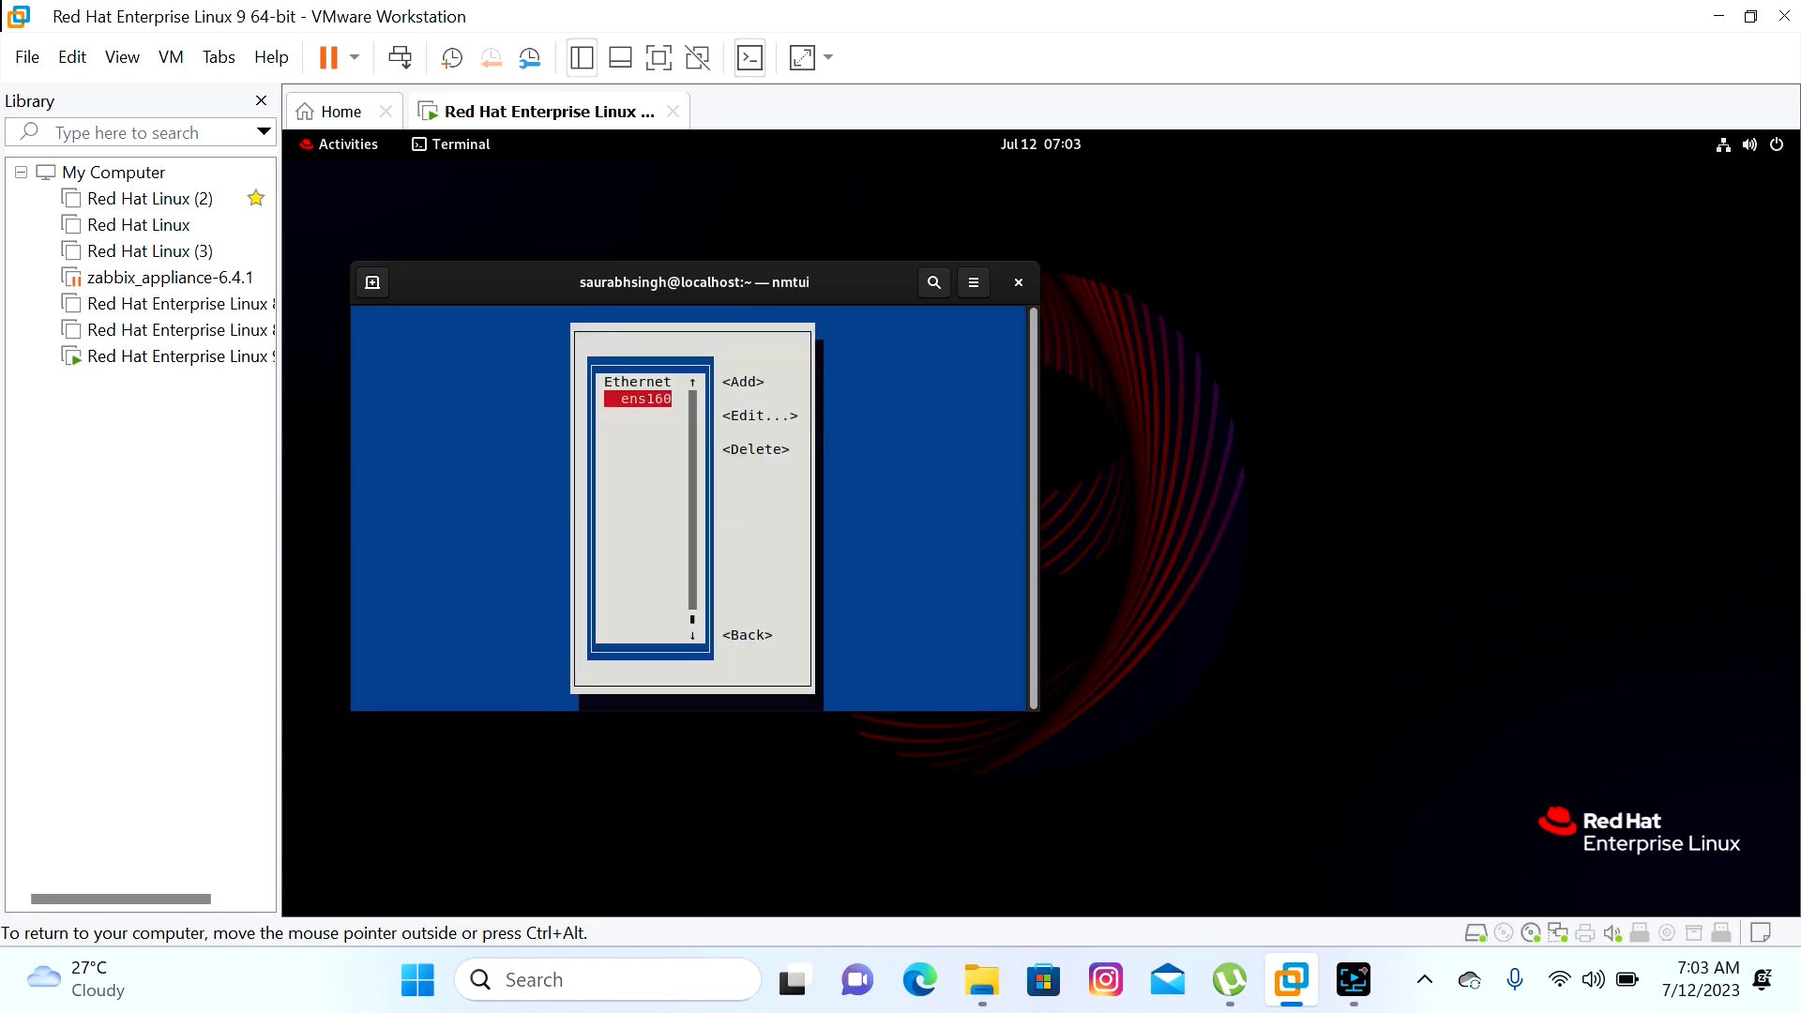
key(Return)
key(Tab)
key(Tab)
key(Tab)
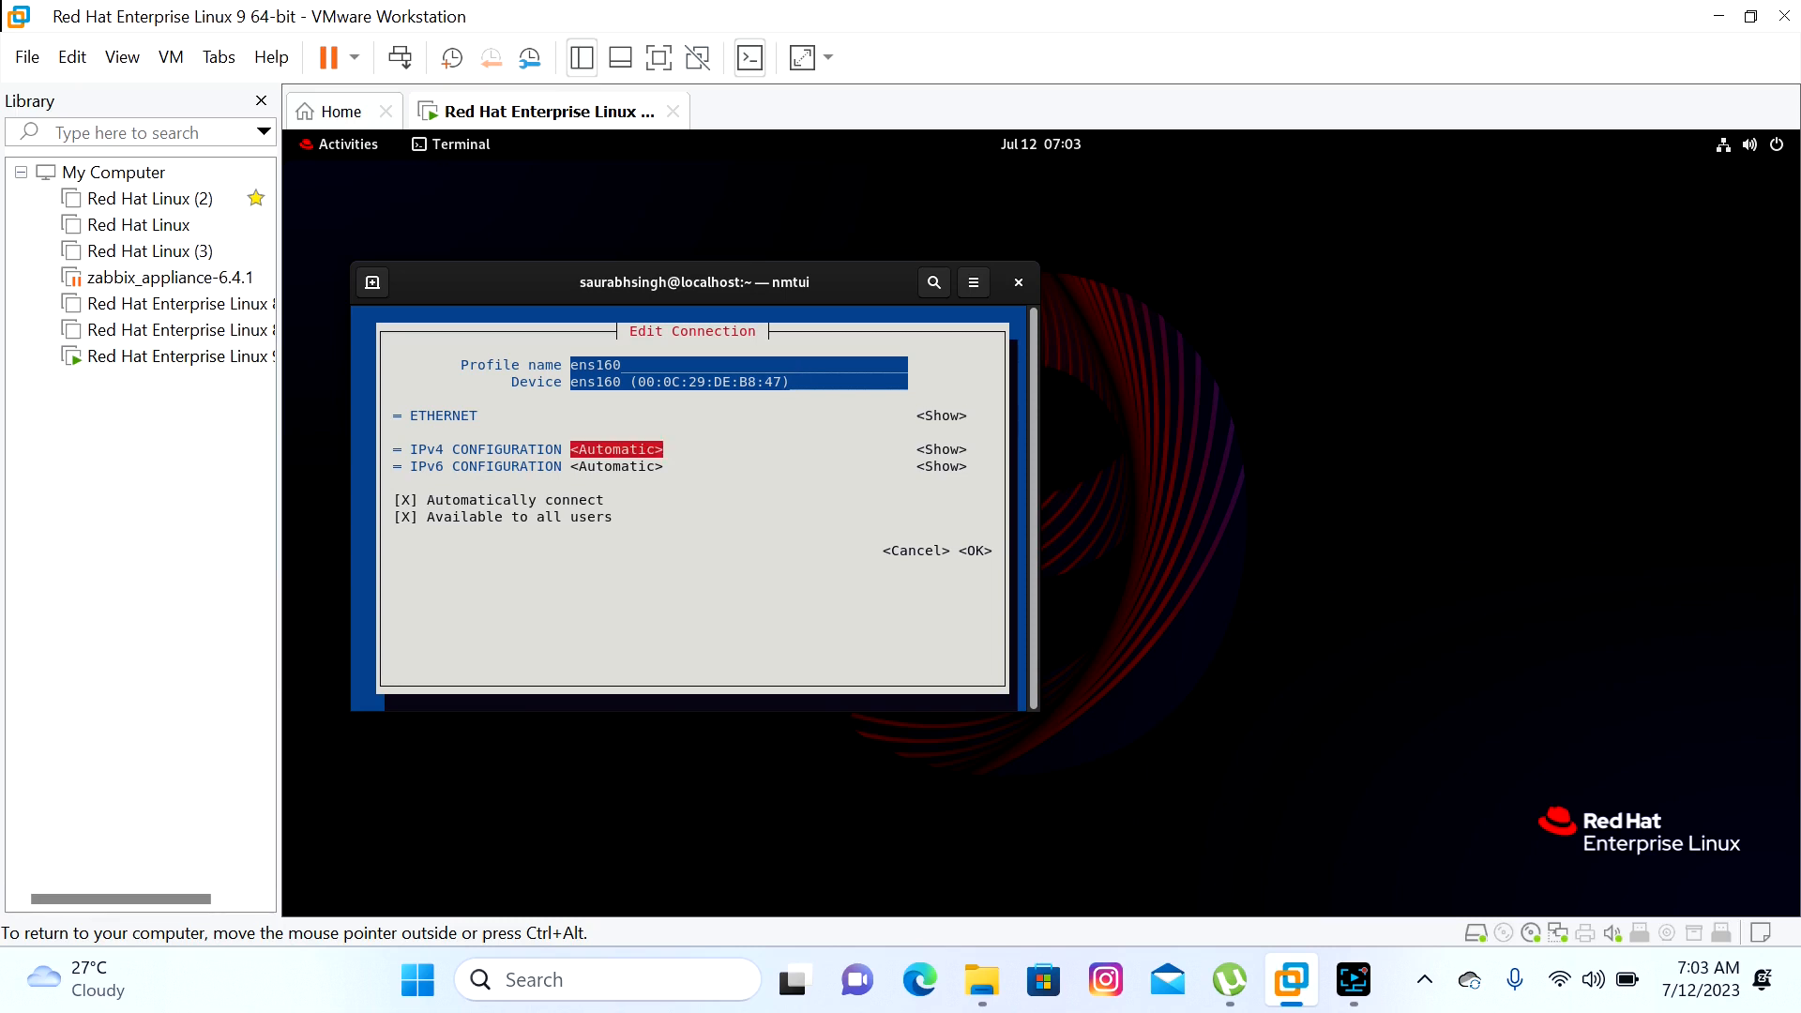
key(Tab)
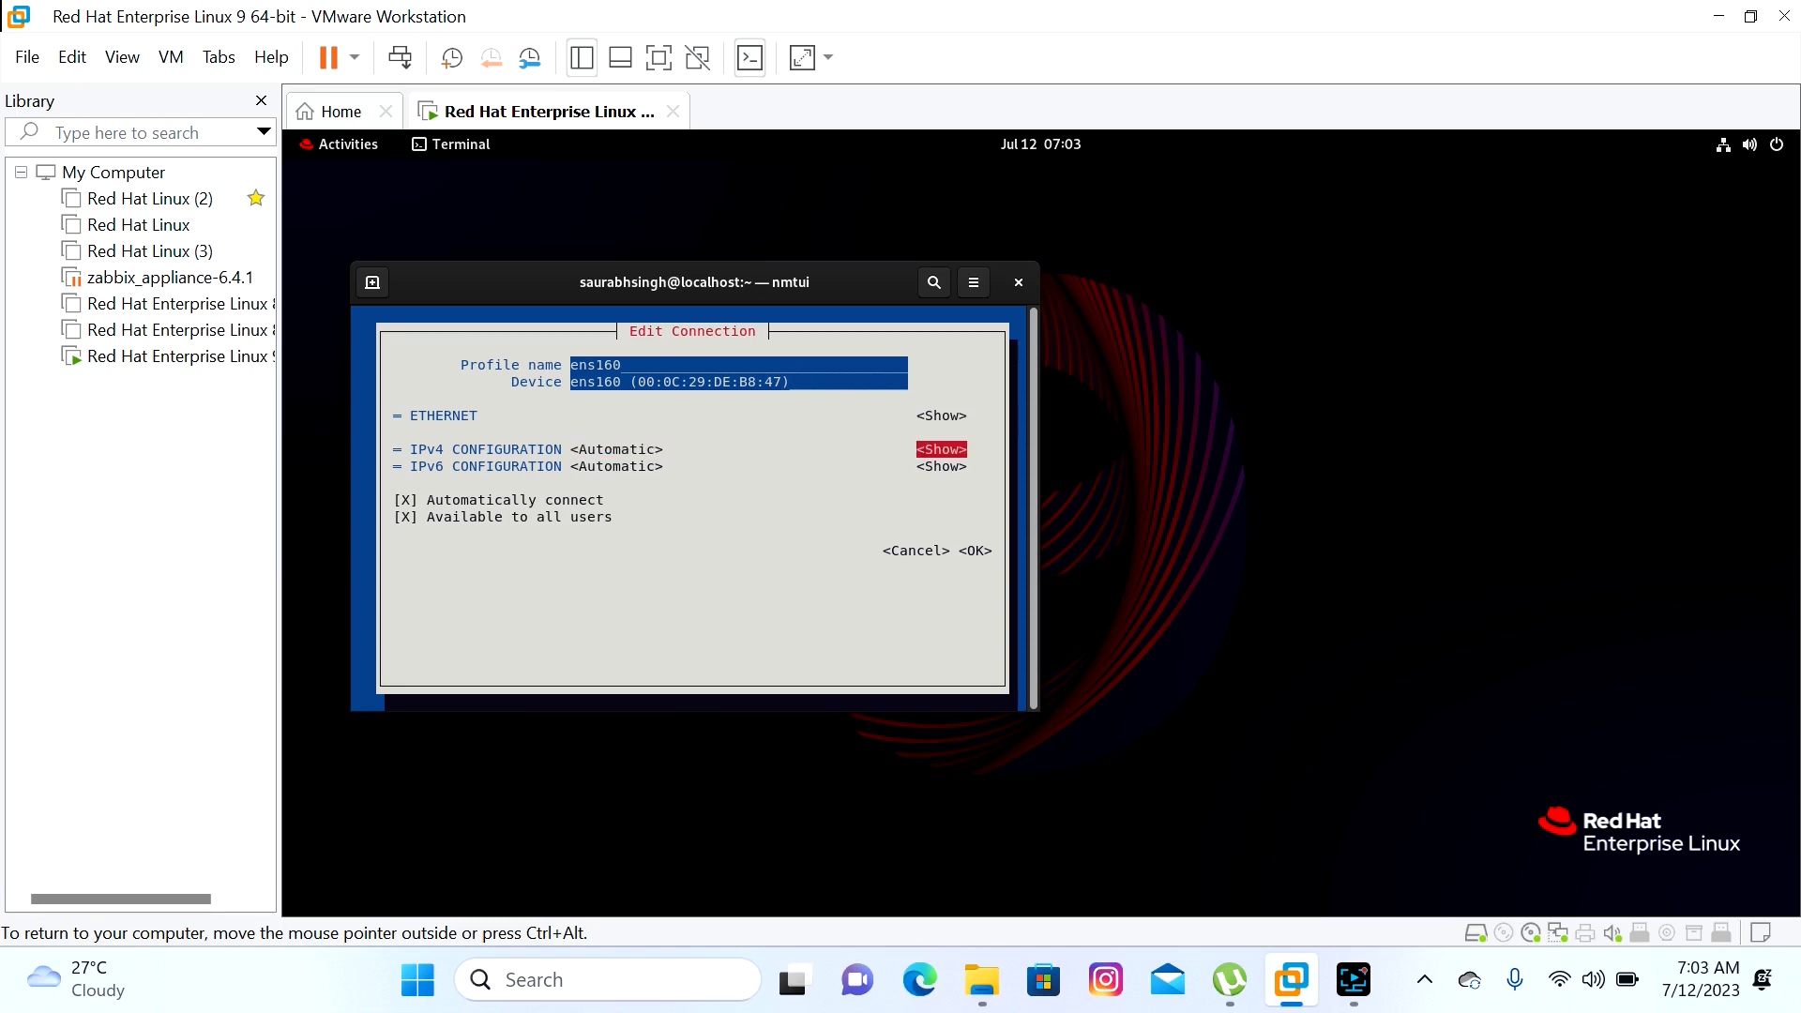
key(shift+Tab)
key(Return)
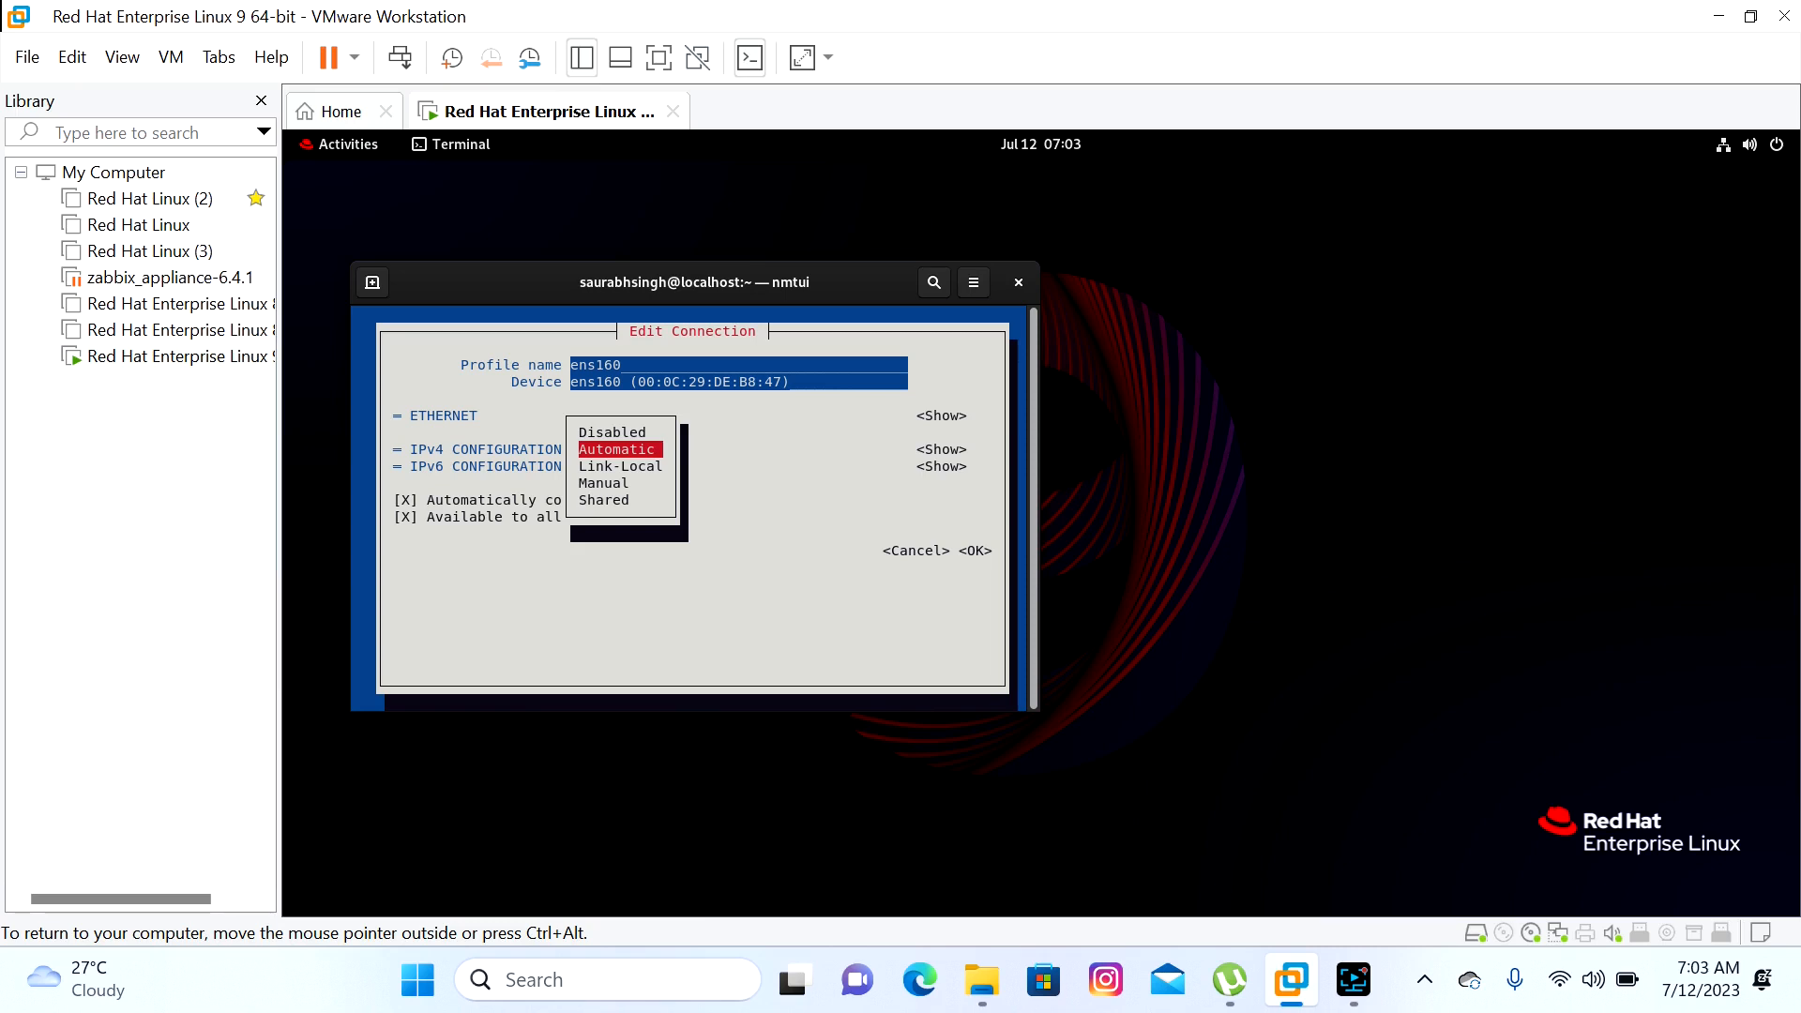
key(Down)
key(Down)
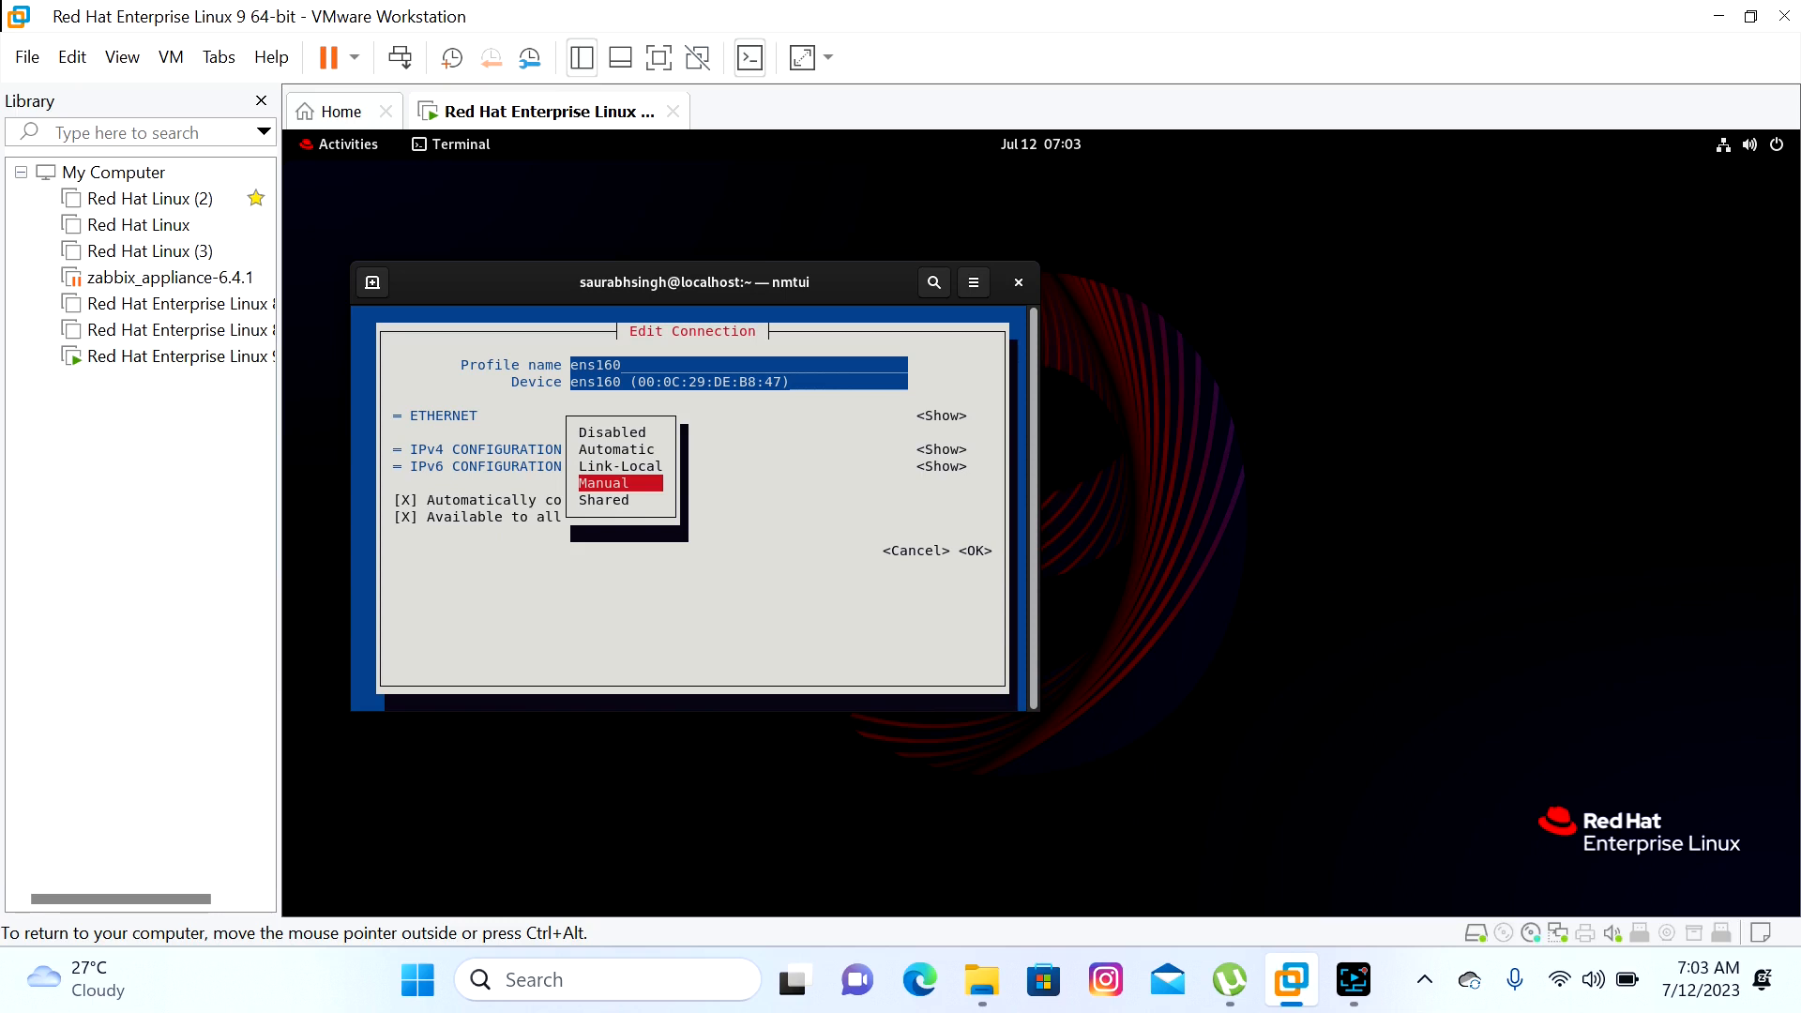
key(Up)
key(Up)
key(Return)
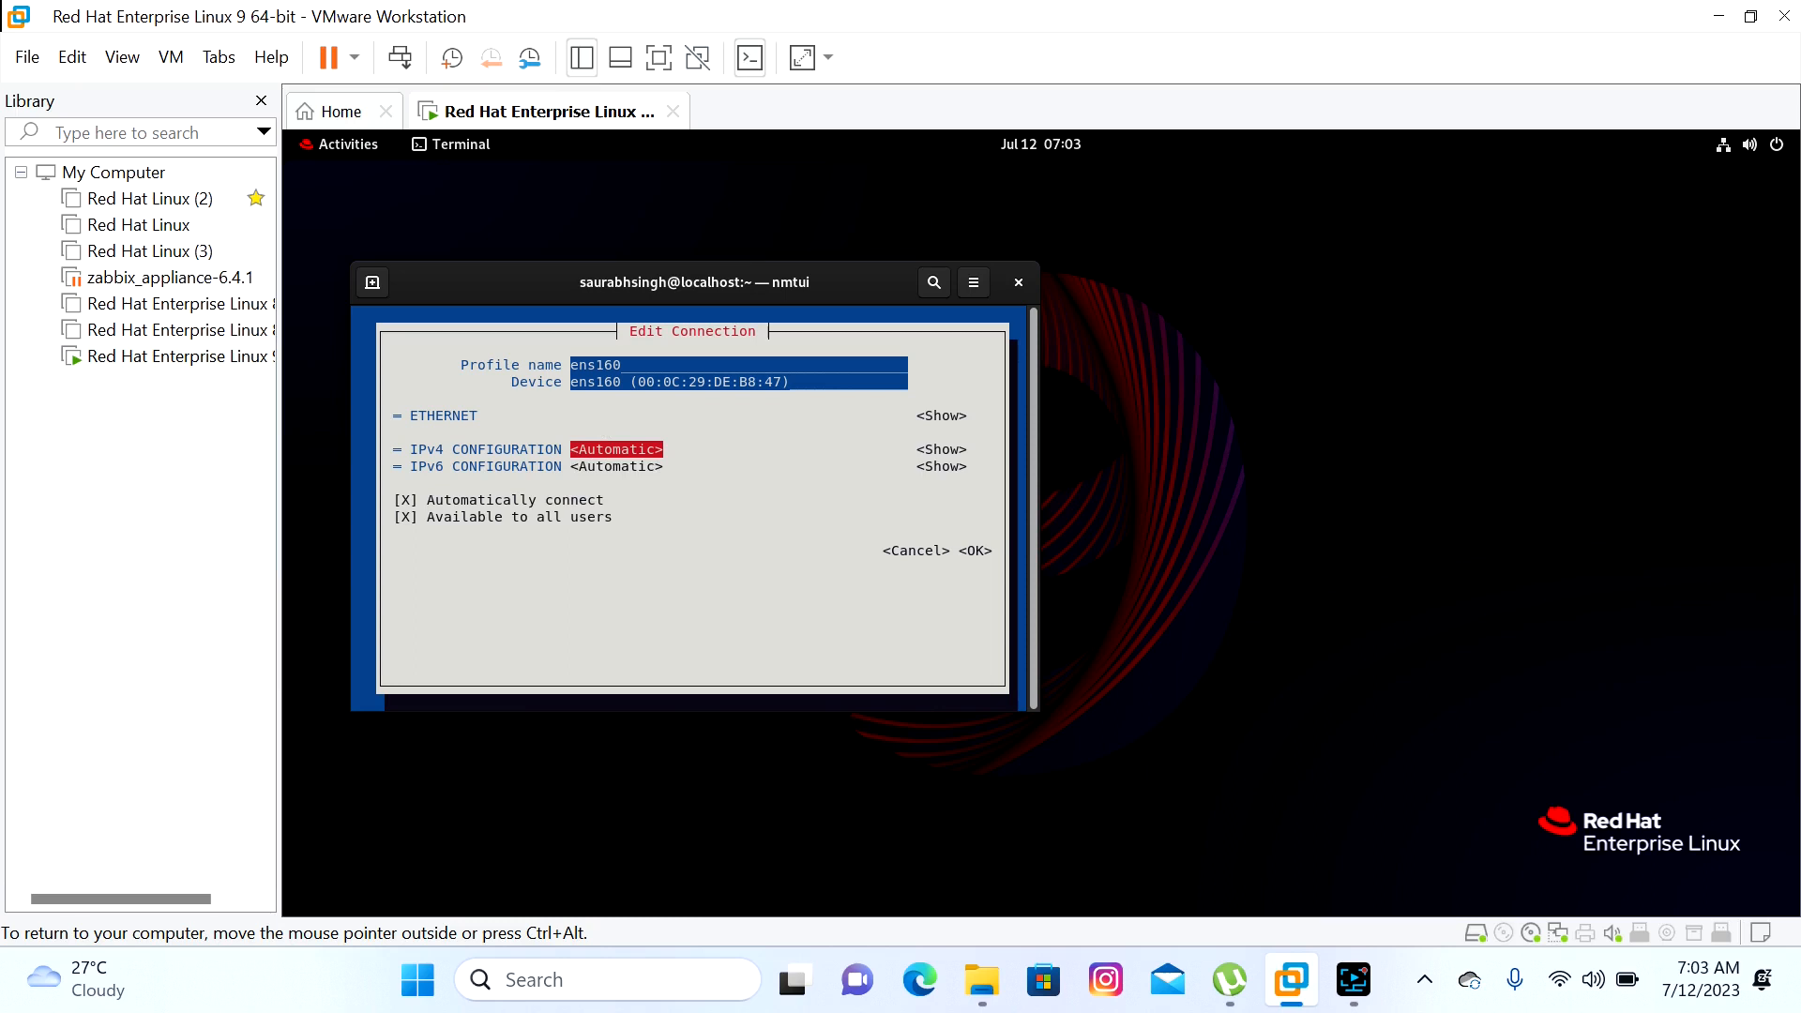
Save ens160 unchanged and return to the nmtui main menu
key(Tab)
key(Tab)
key(Tab)
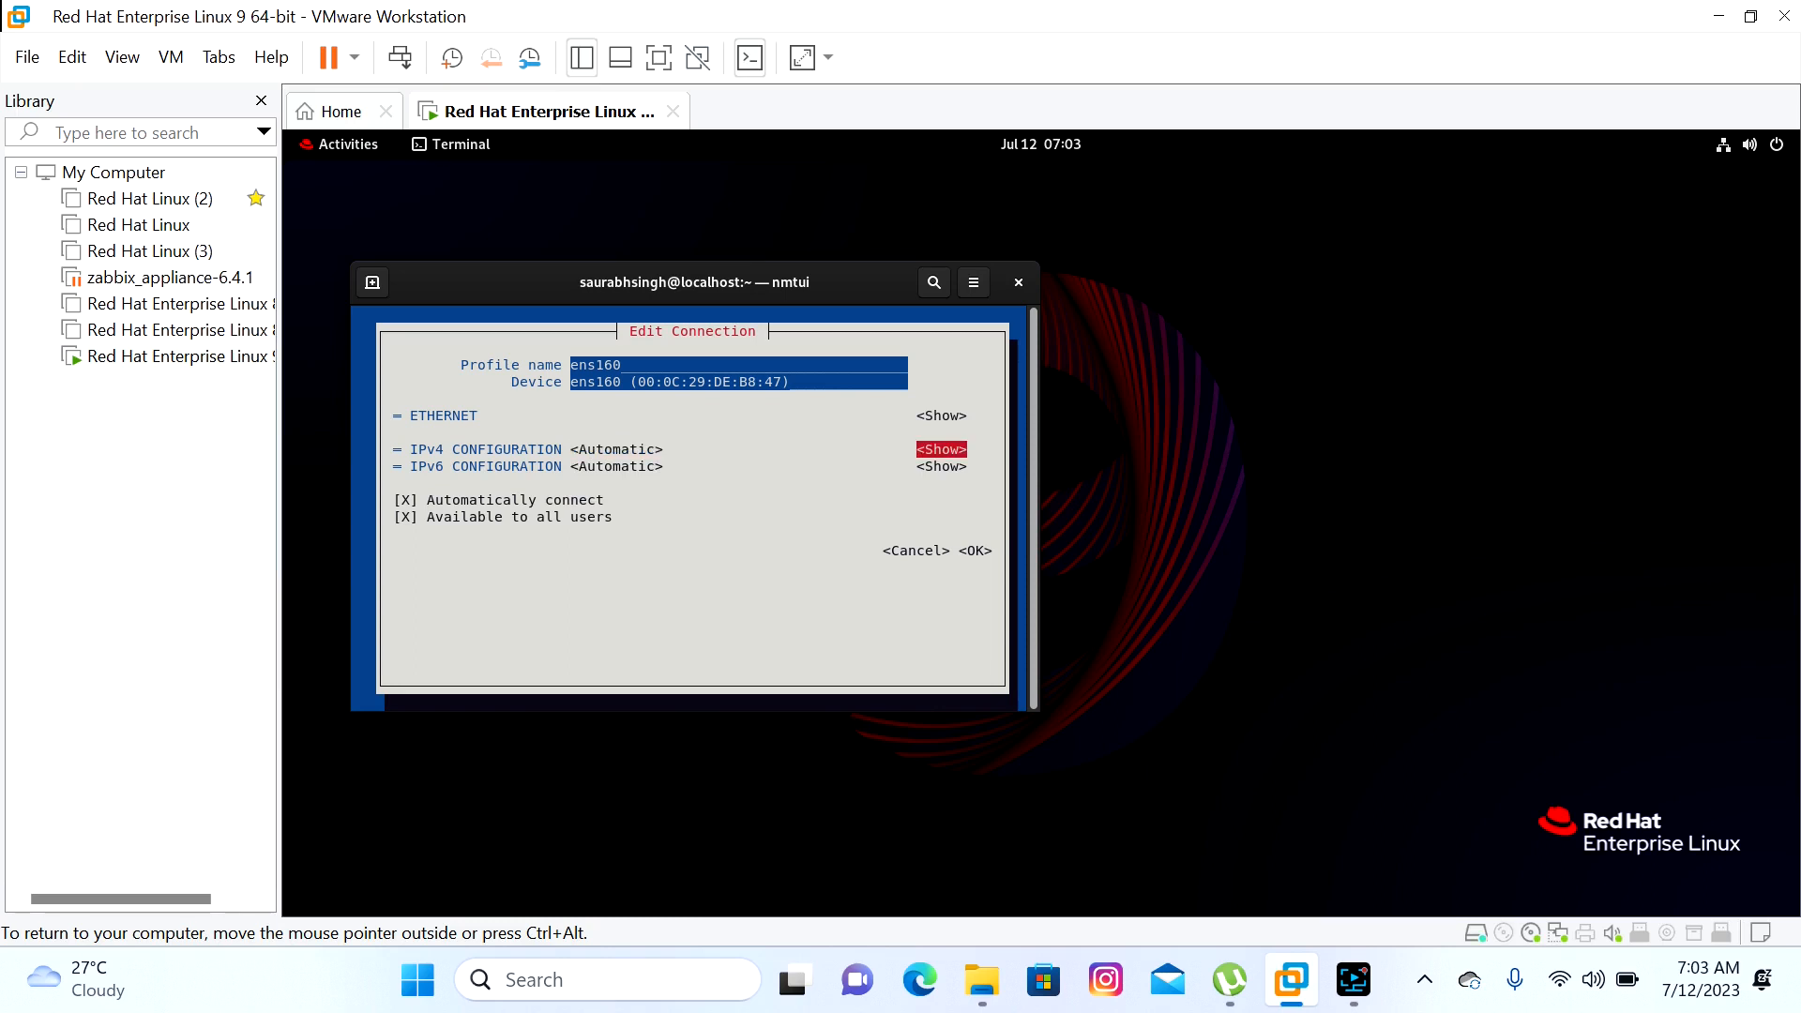
key(Tab)
key(Tab)
key(Tab)
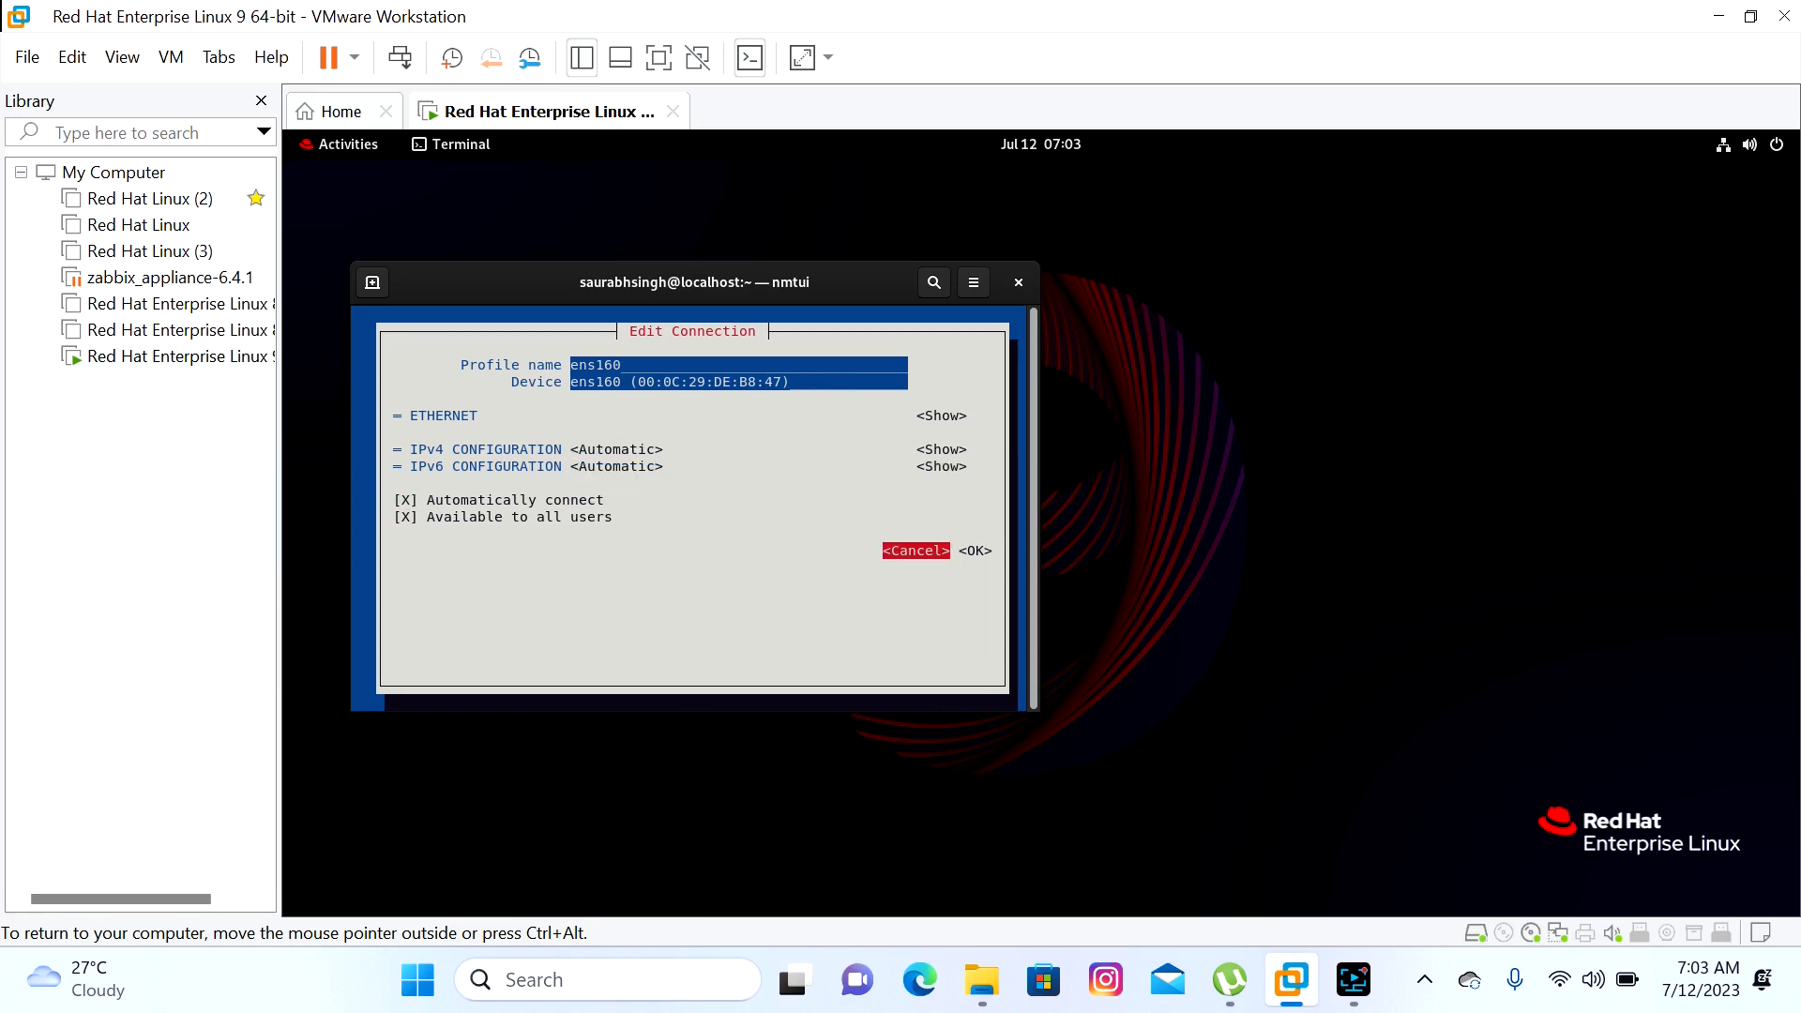
key(Tab)
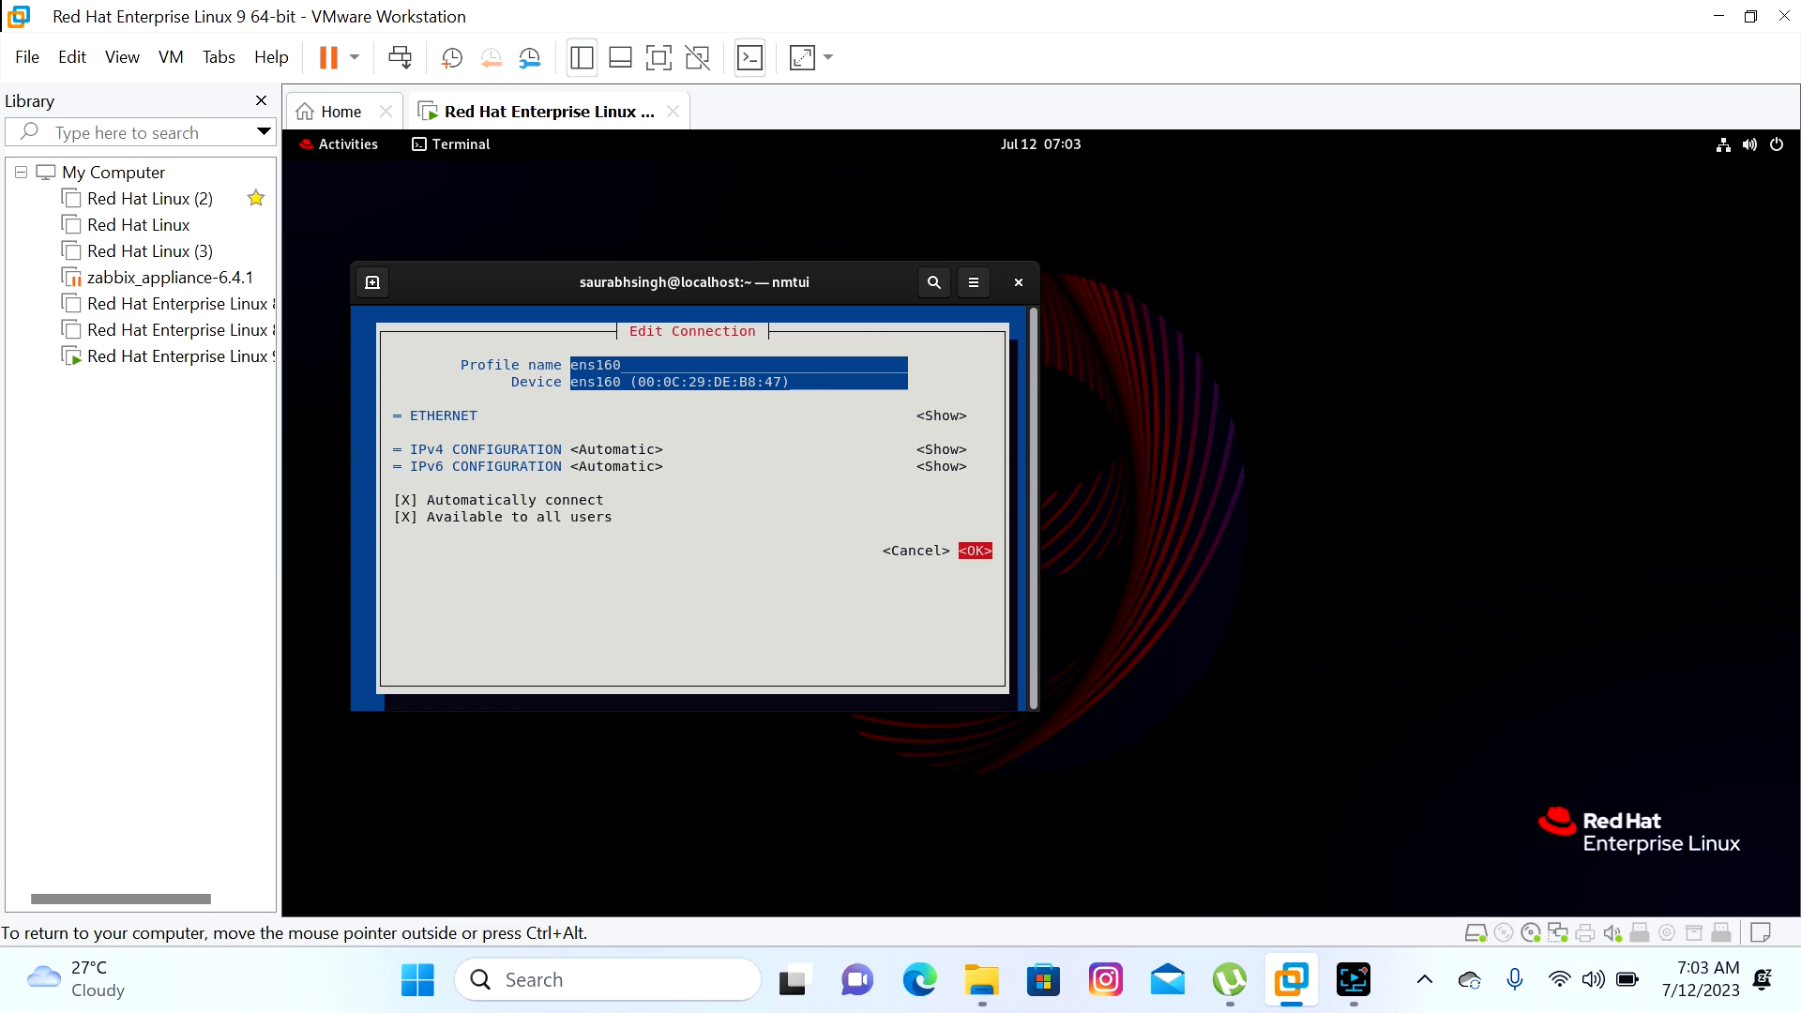
key(Return)
key(Tab)
key(Tab)
key(Tab)
key(Tab)
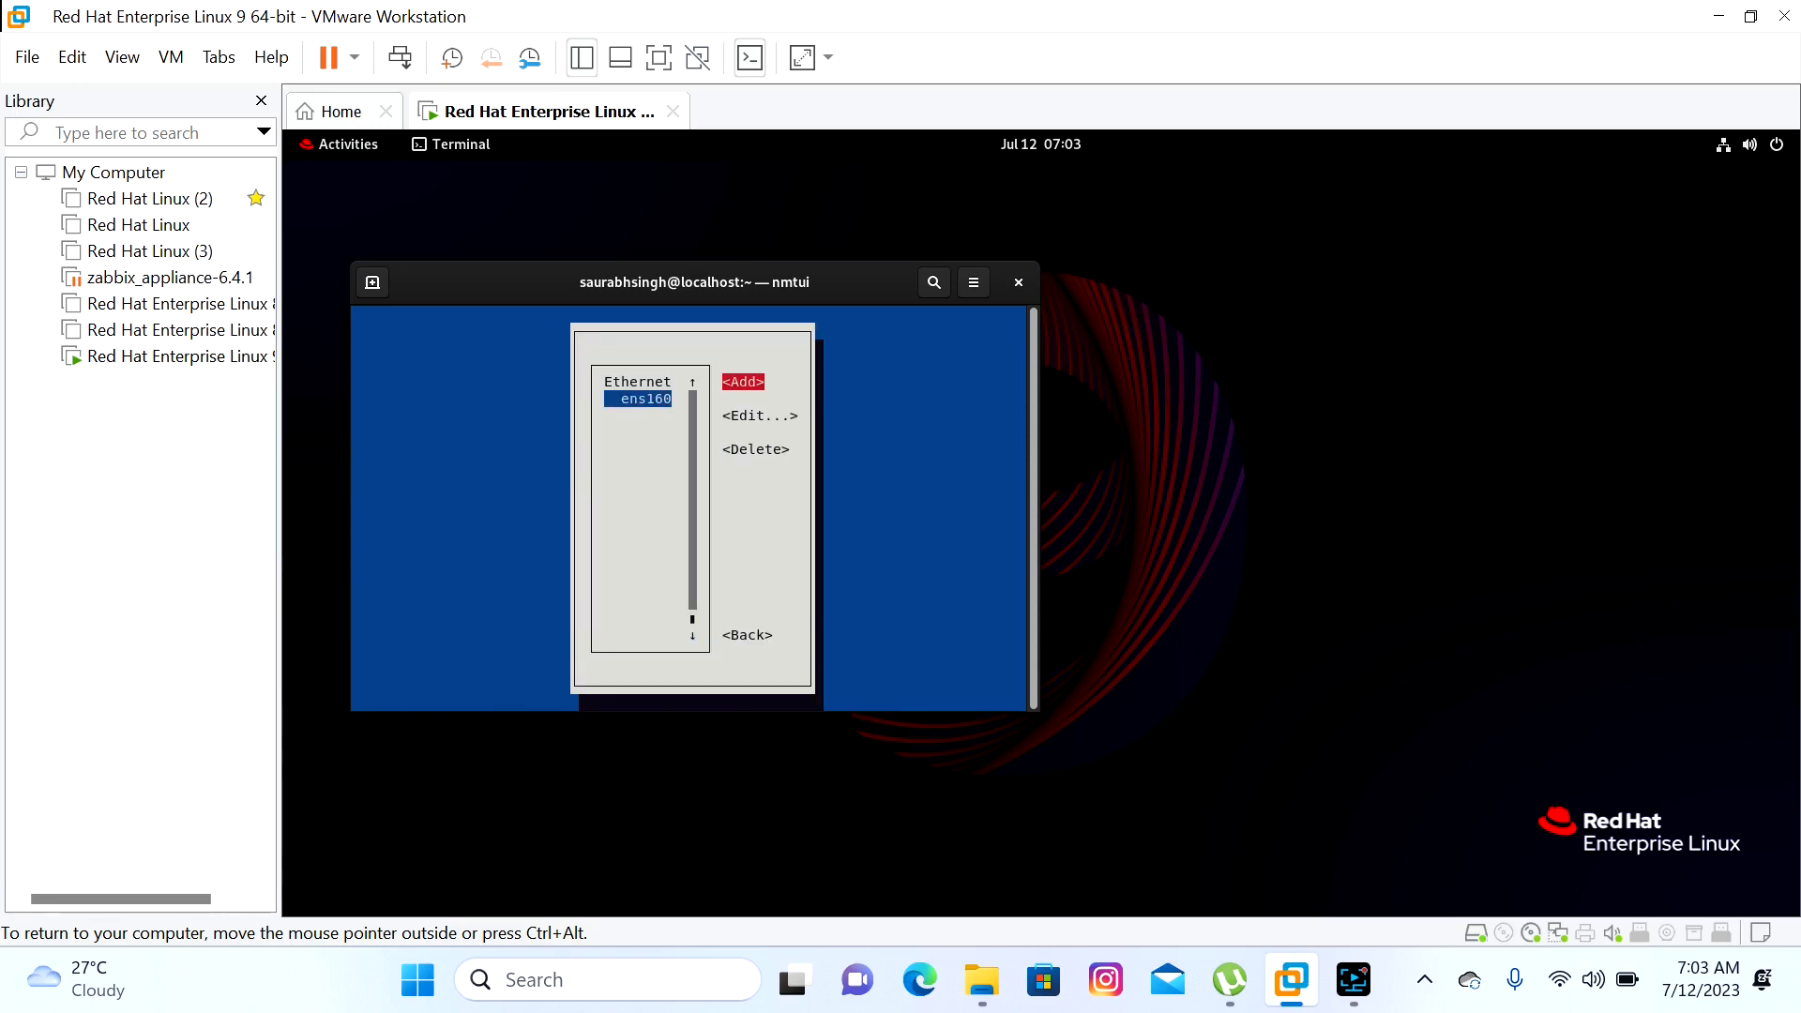
key(Return)
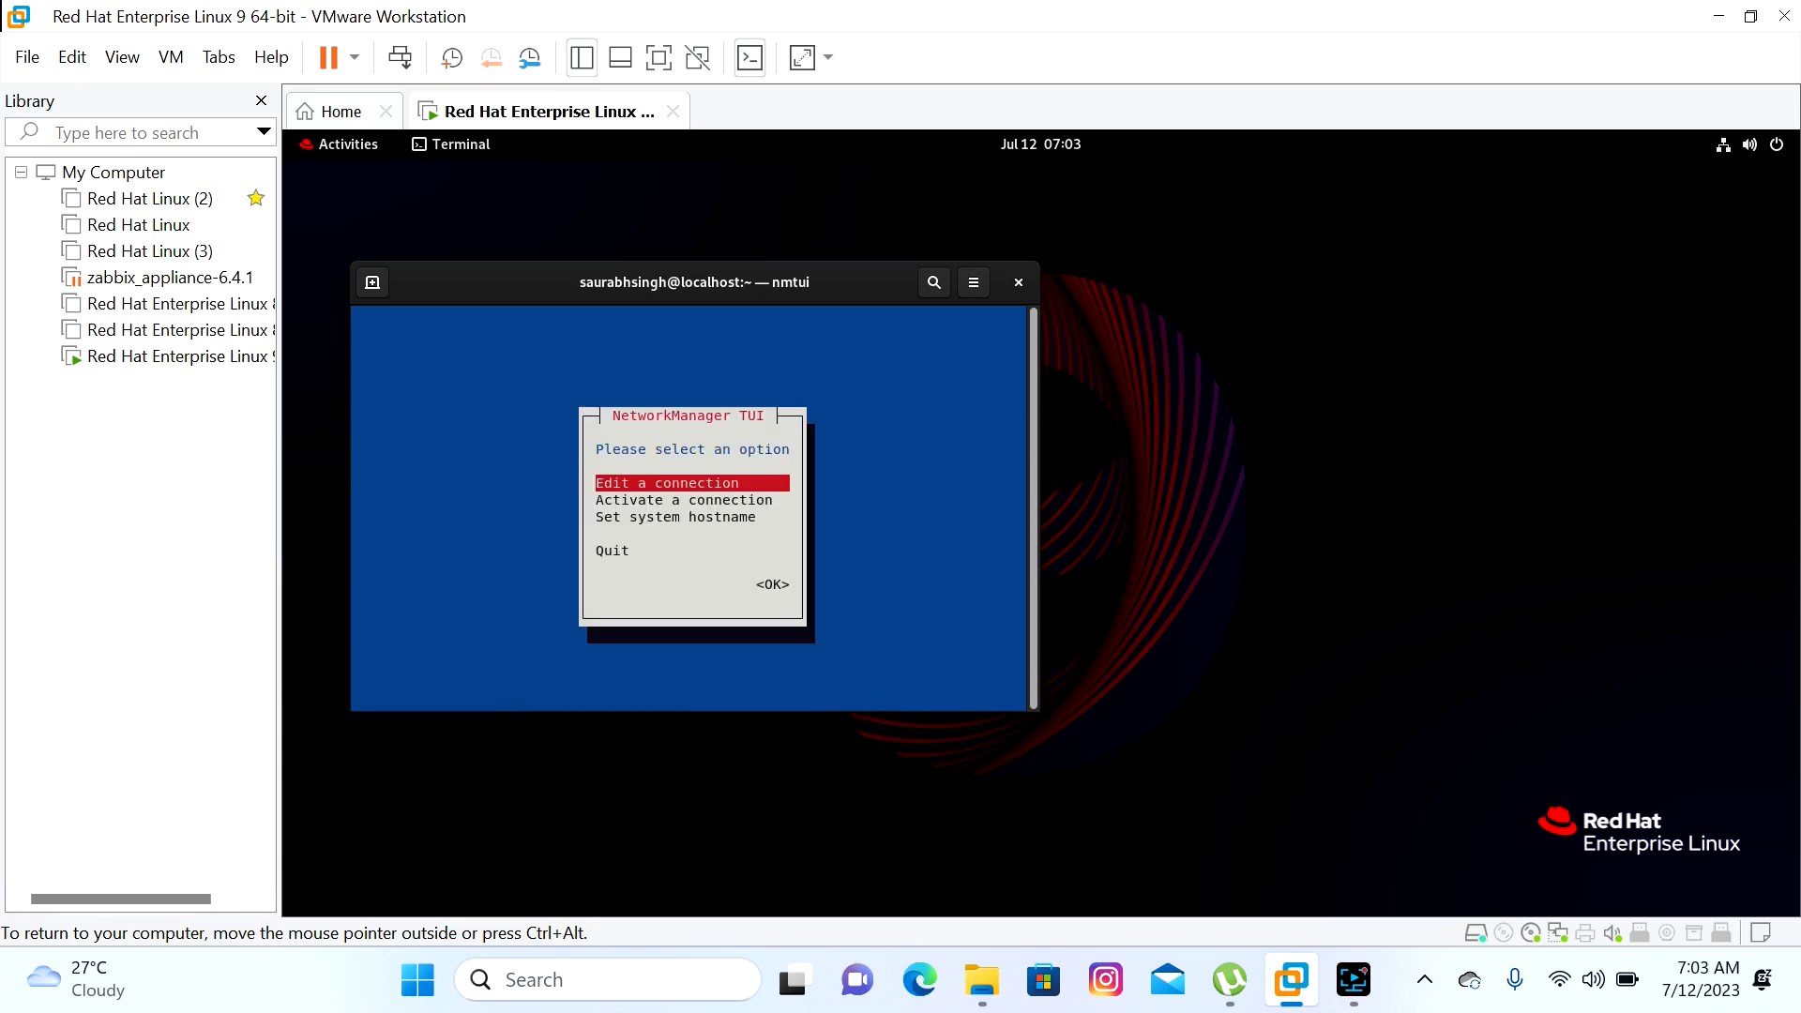
key(Down)
key(Down)
key(Down)
Quit nmtui, ping google.com for 4 replies with 0% loss, and highlight the statistics
key(Return)
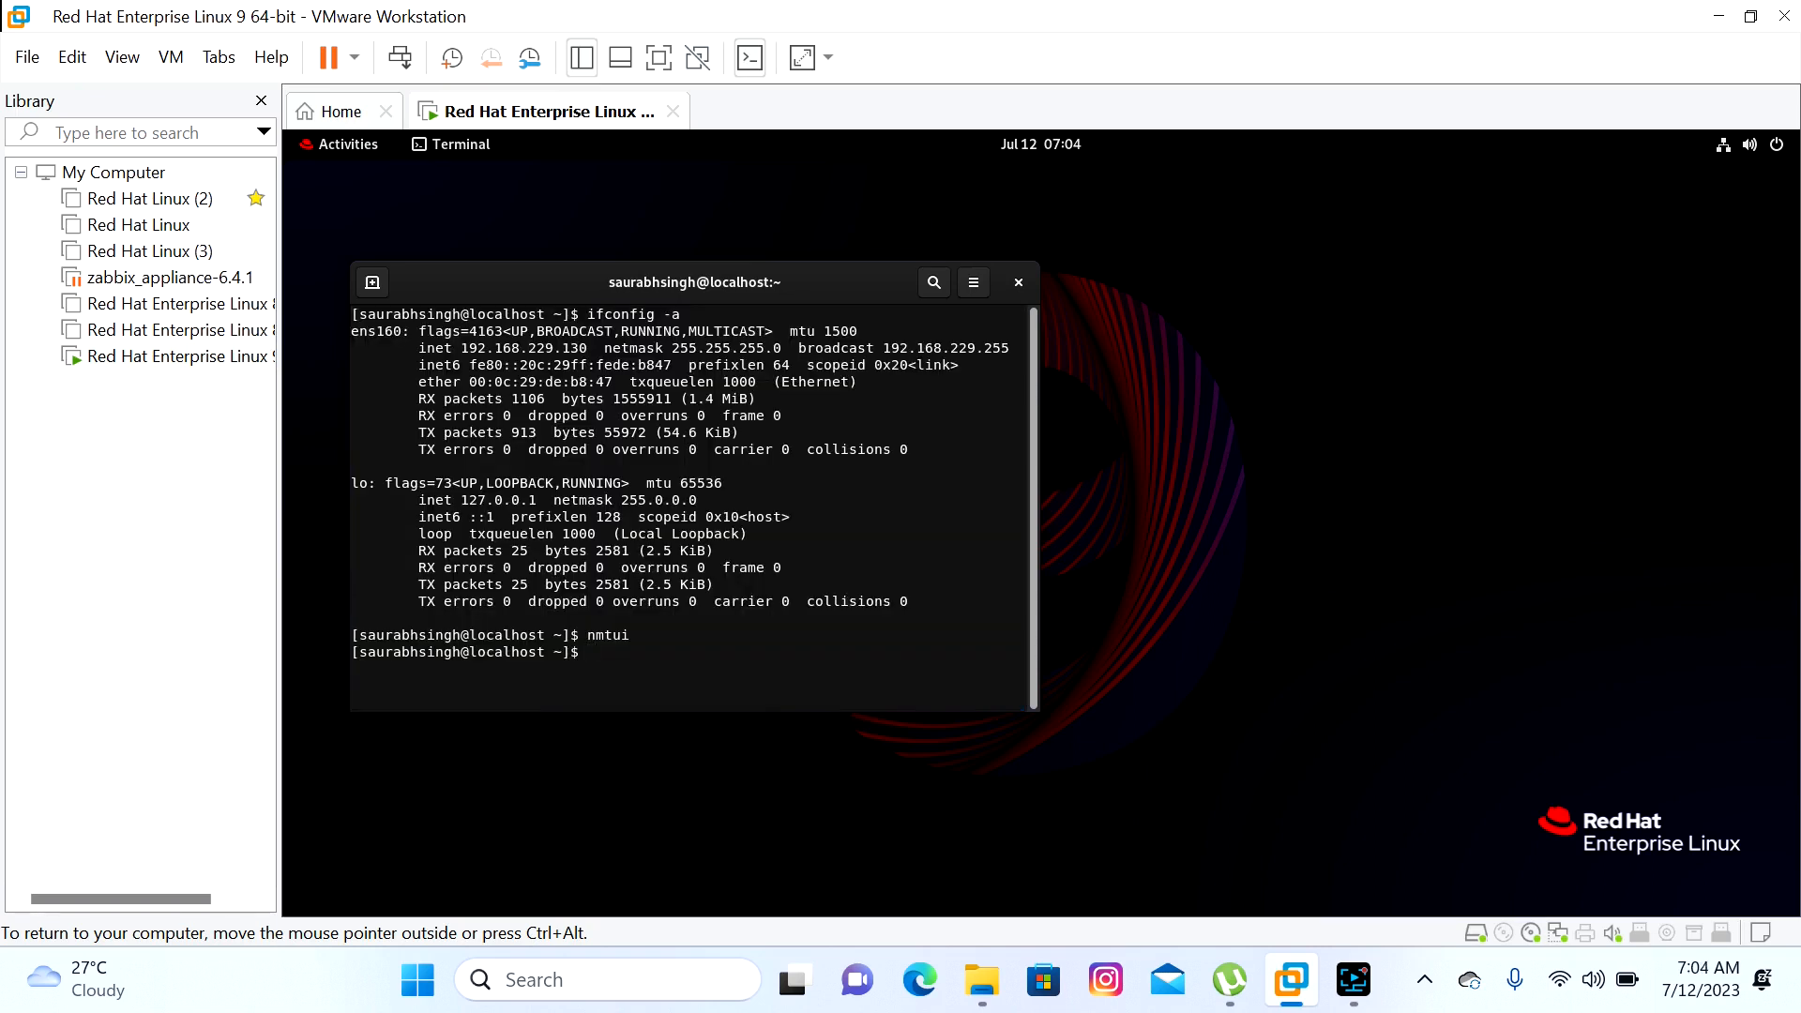
text(ping google.com)
key(Return)
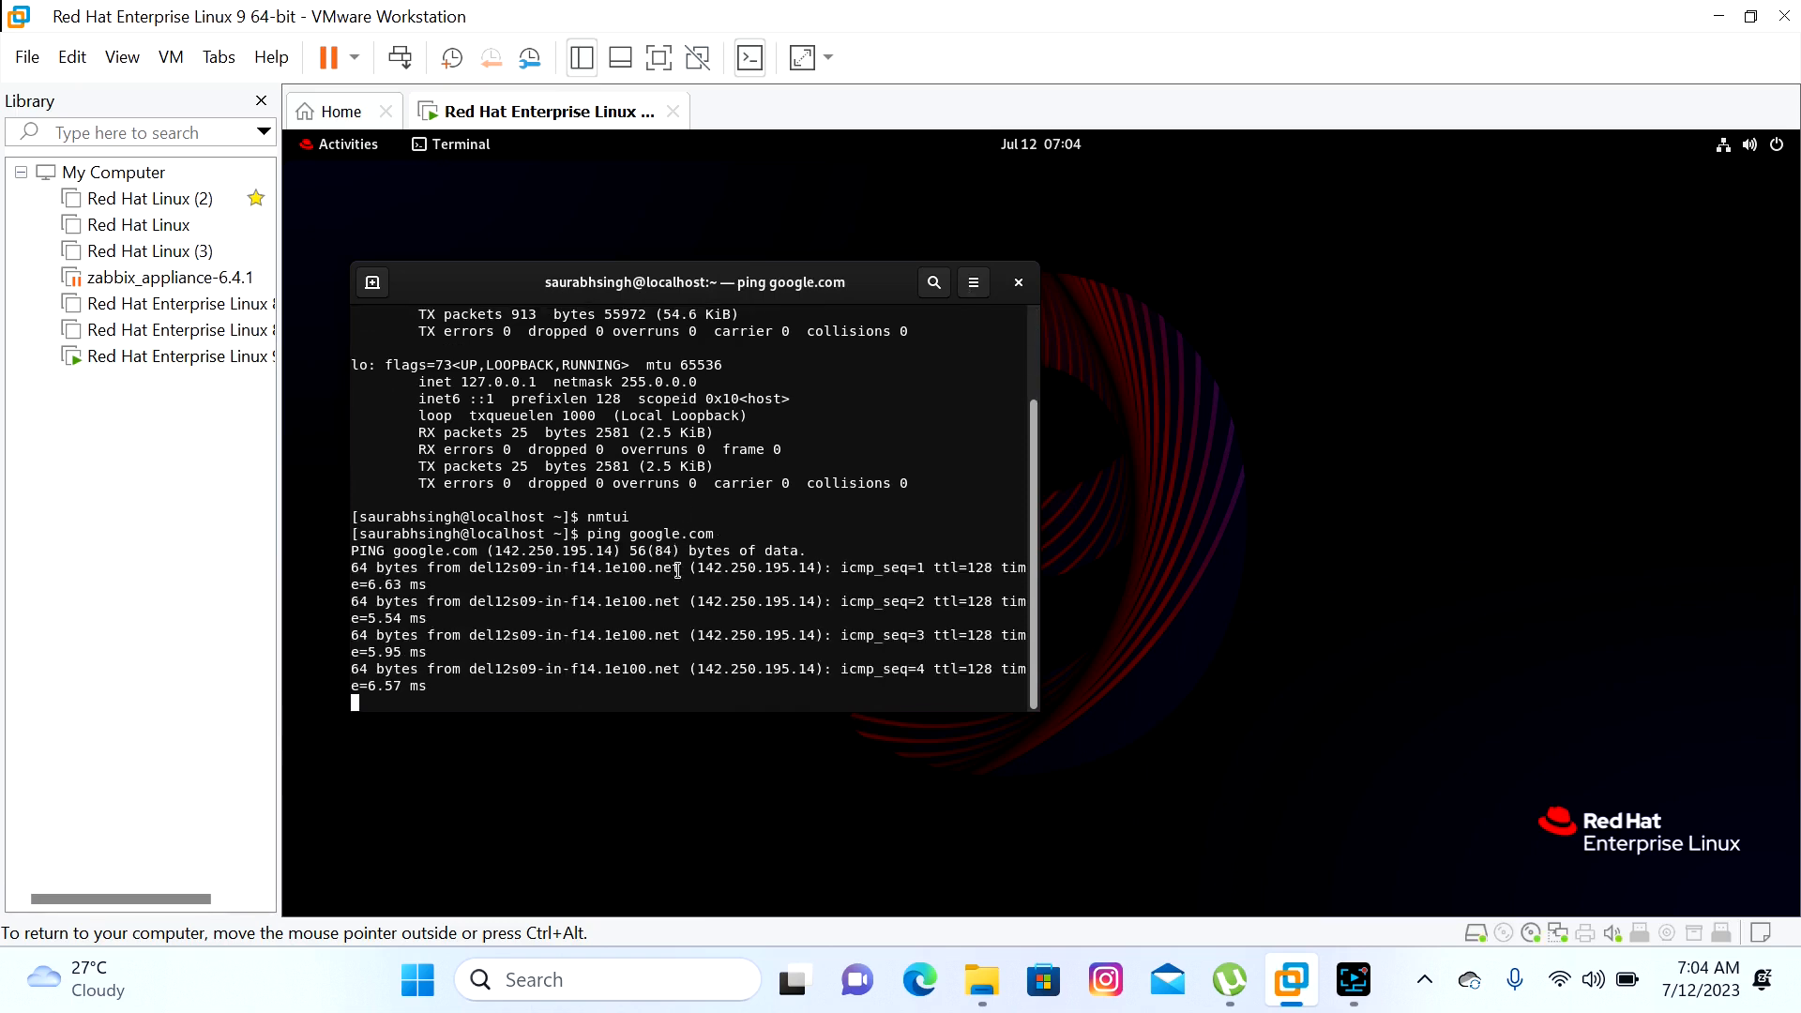
key(ctrl+c)
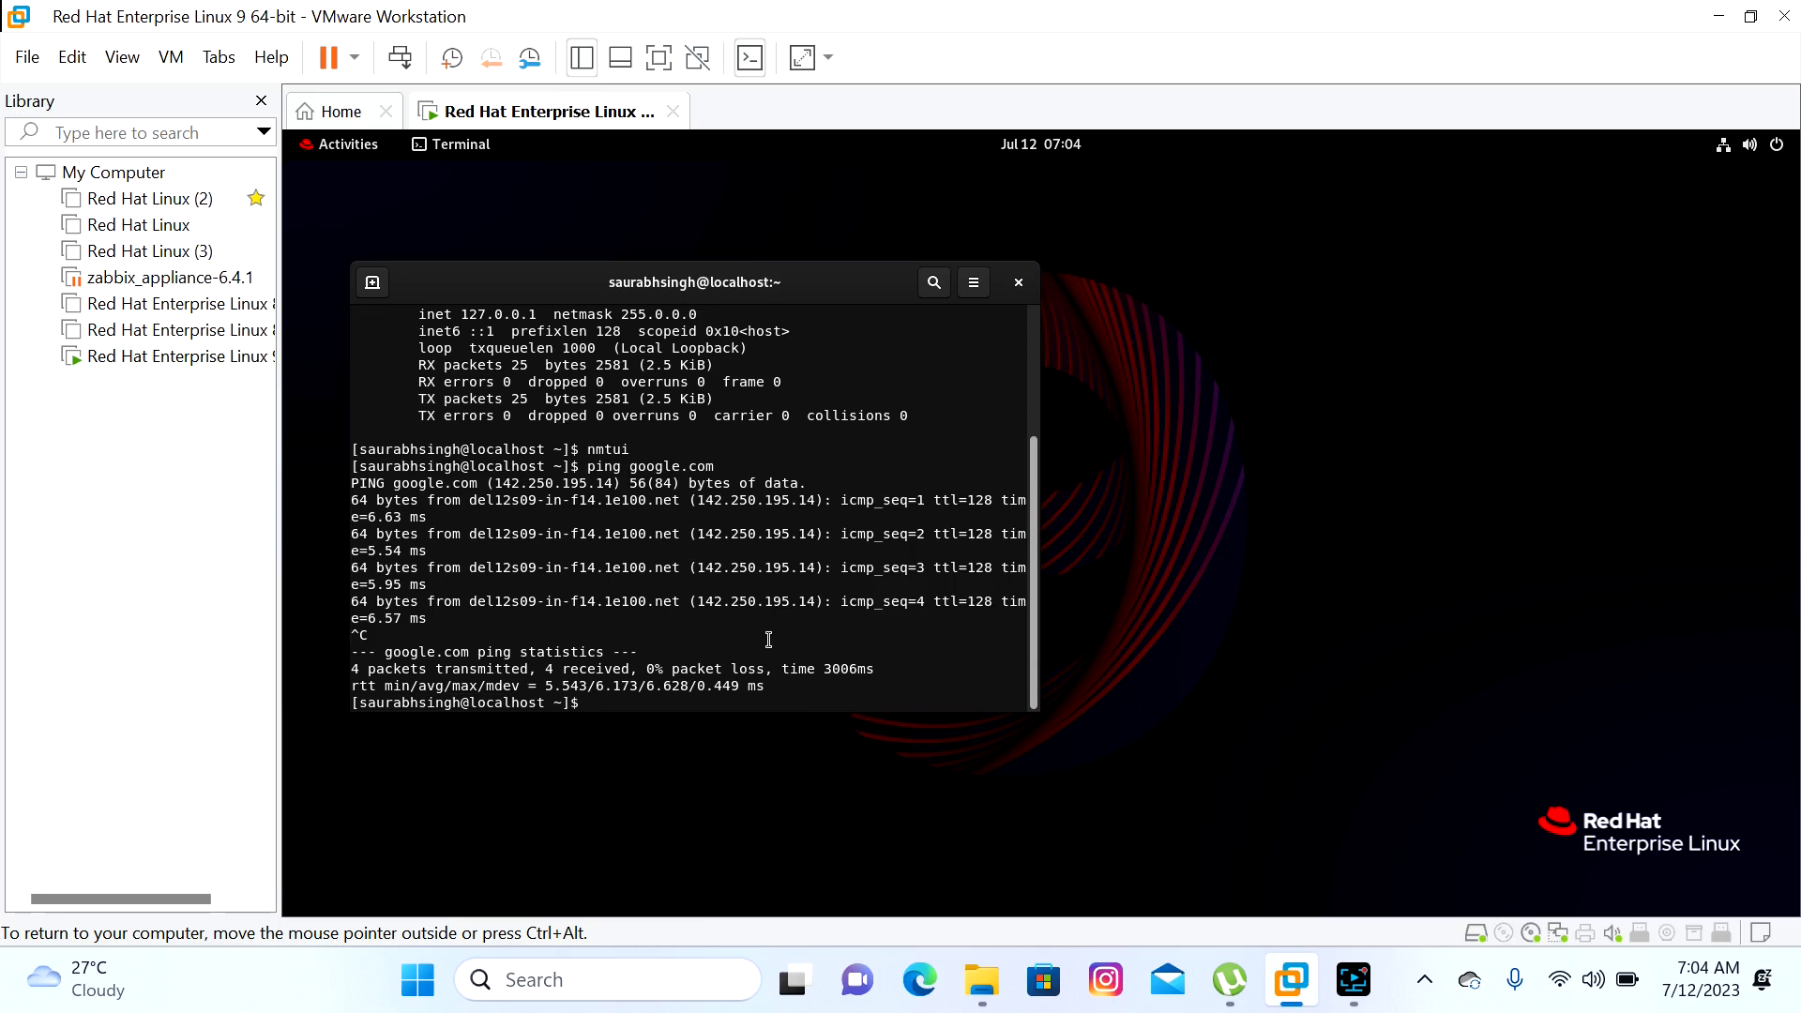
drag(738, 286, 856, 214)
drag(723, 596, 474, 579)
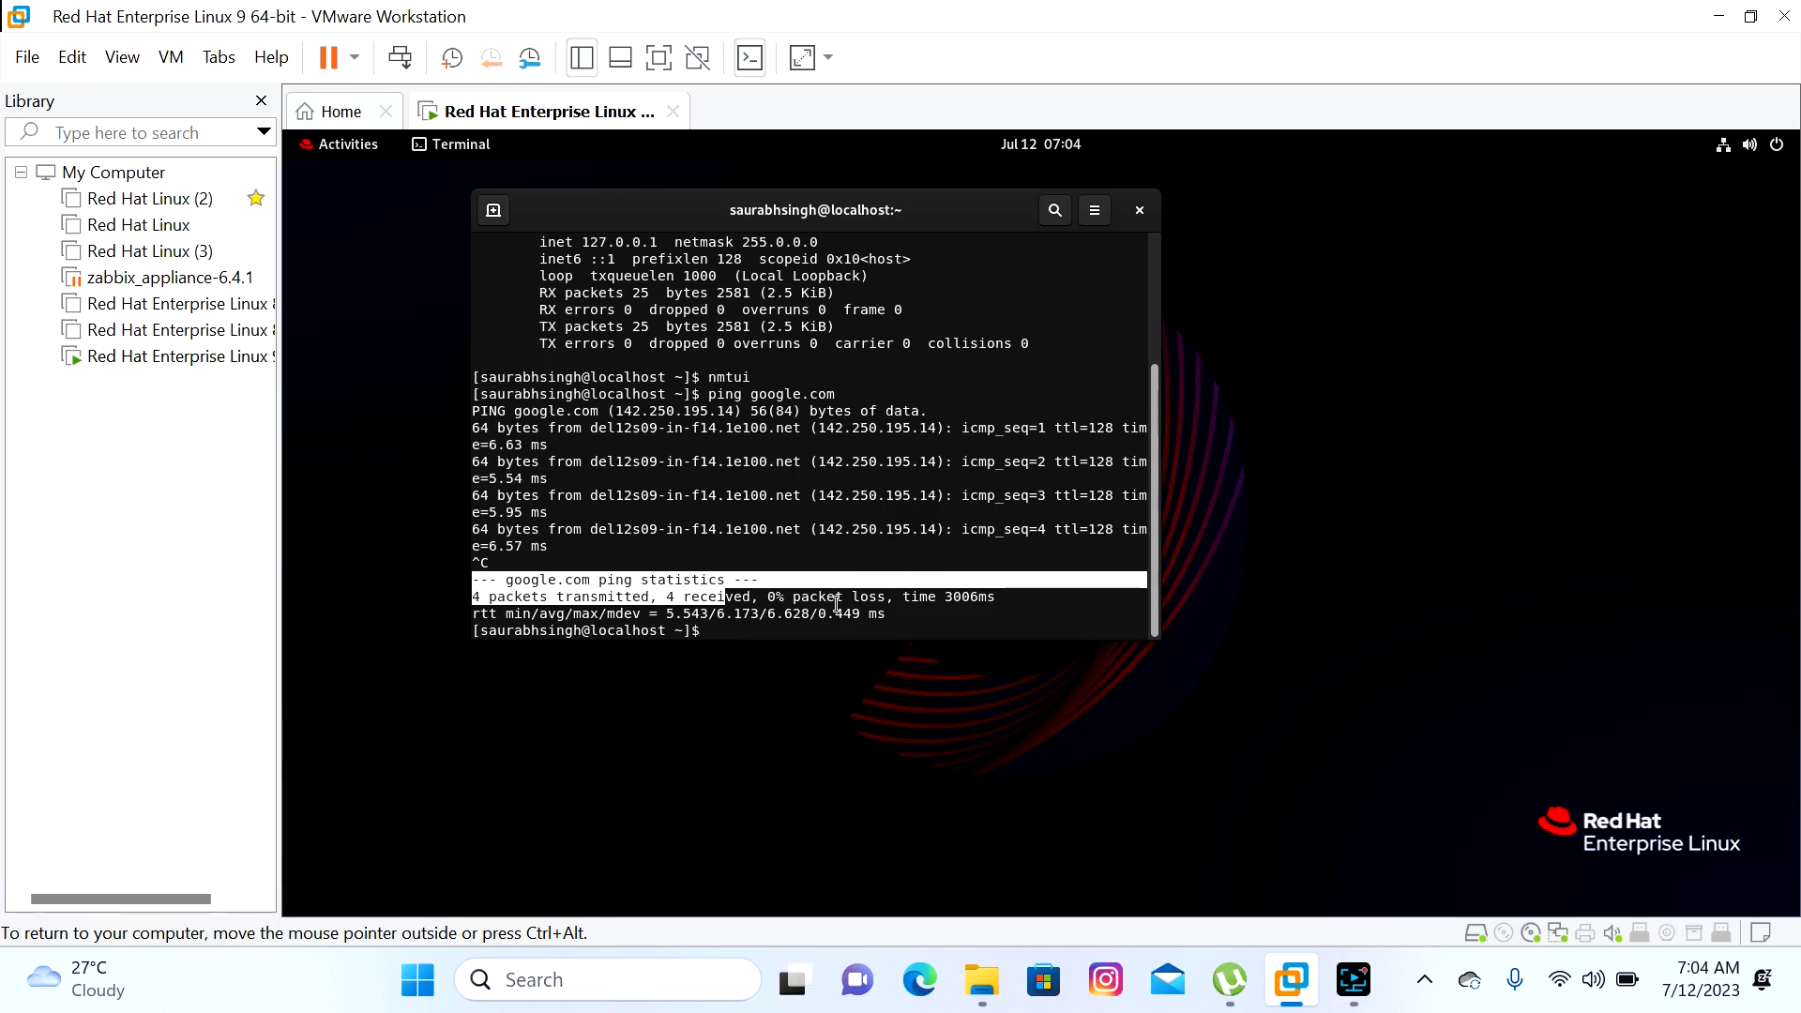
Run yum install httpd, which fails because no repositories are enabled
text(yum install https)
key(BackSpace)
text(d)
key(Return)
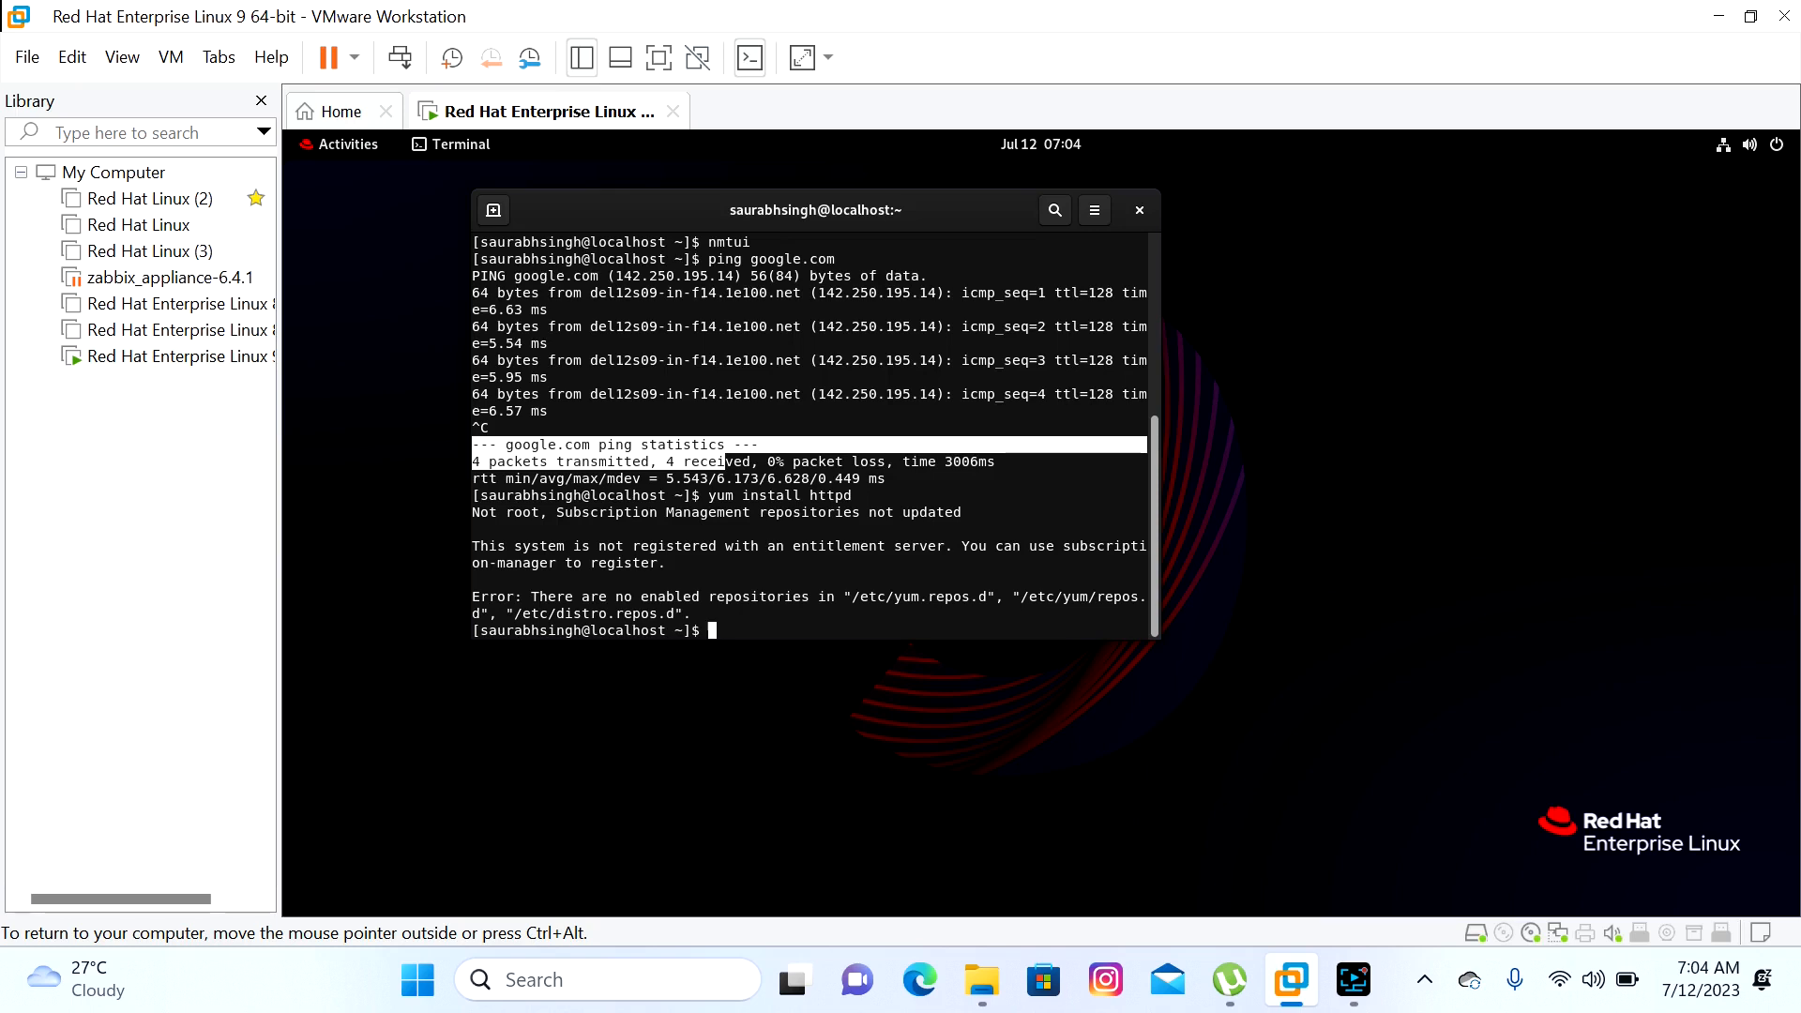
Clear the selected text and run lsblk to list the block devices
click(643, 537)
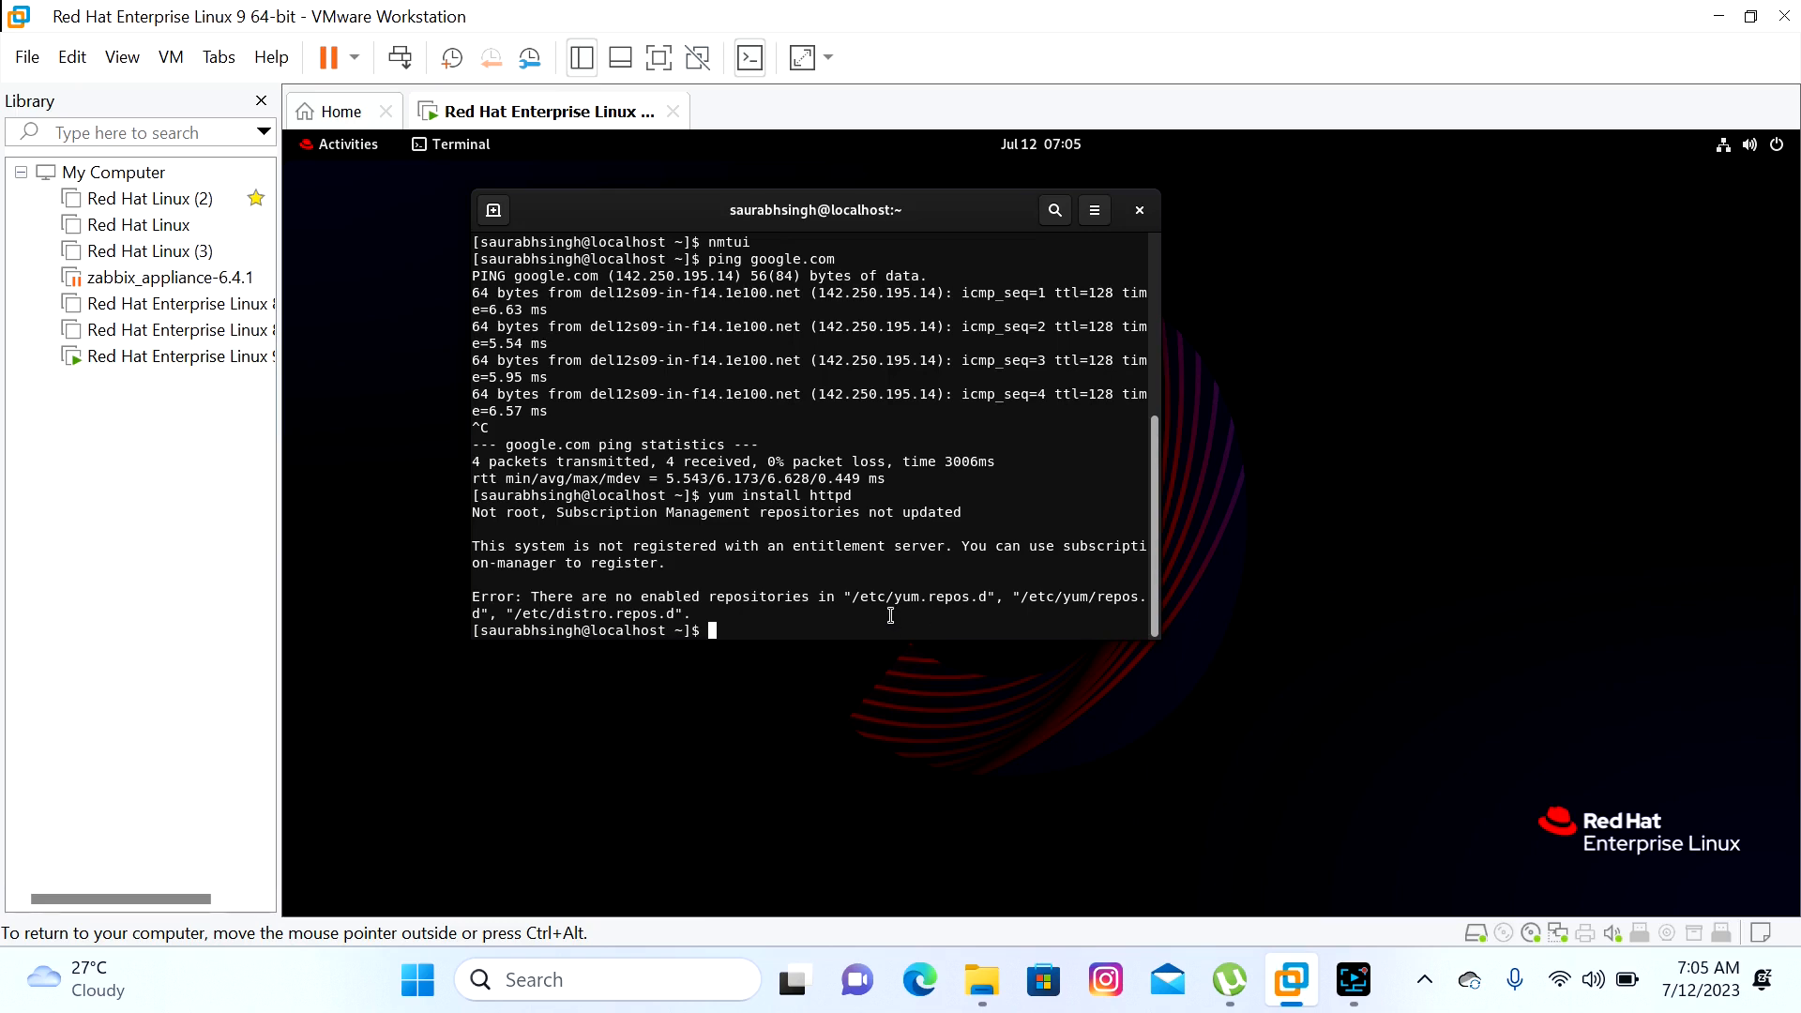
text(lsblk)
key(Return)
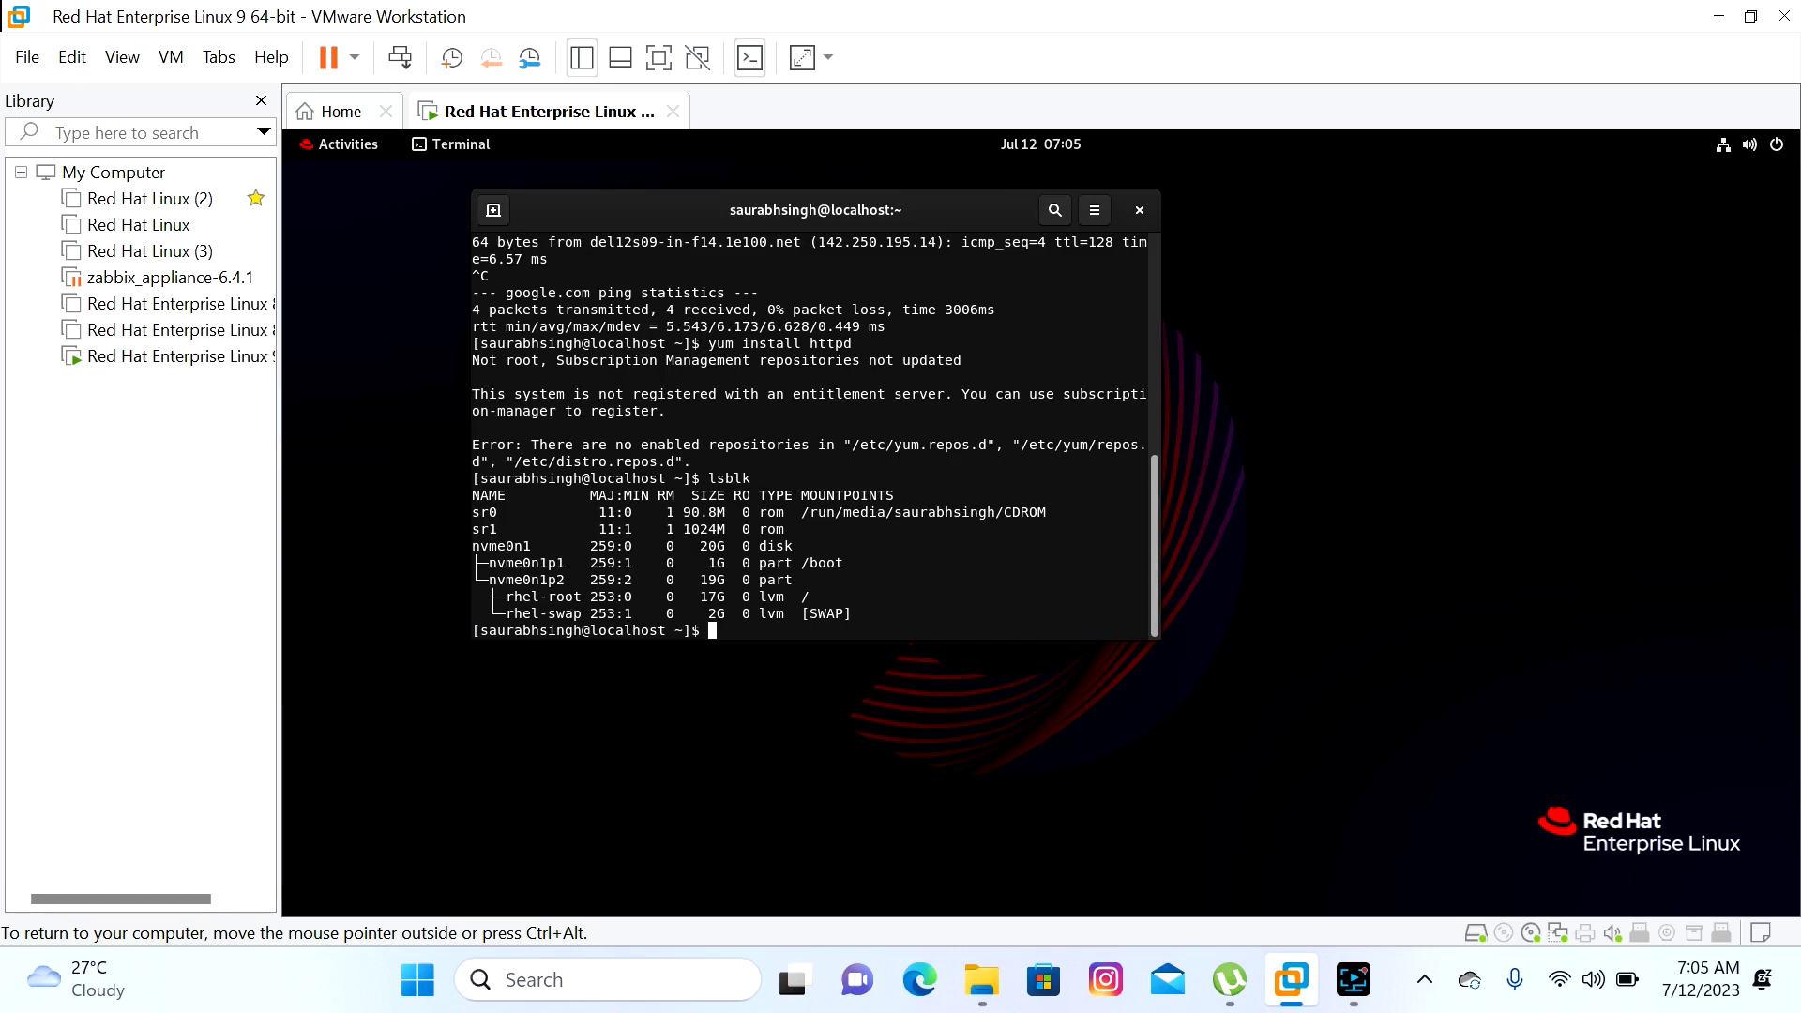
Change into the CD-ROM's mount path copied from lsblk output and list its files
text(cd)
drag(802, 513, 1042, 513)
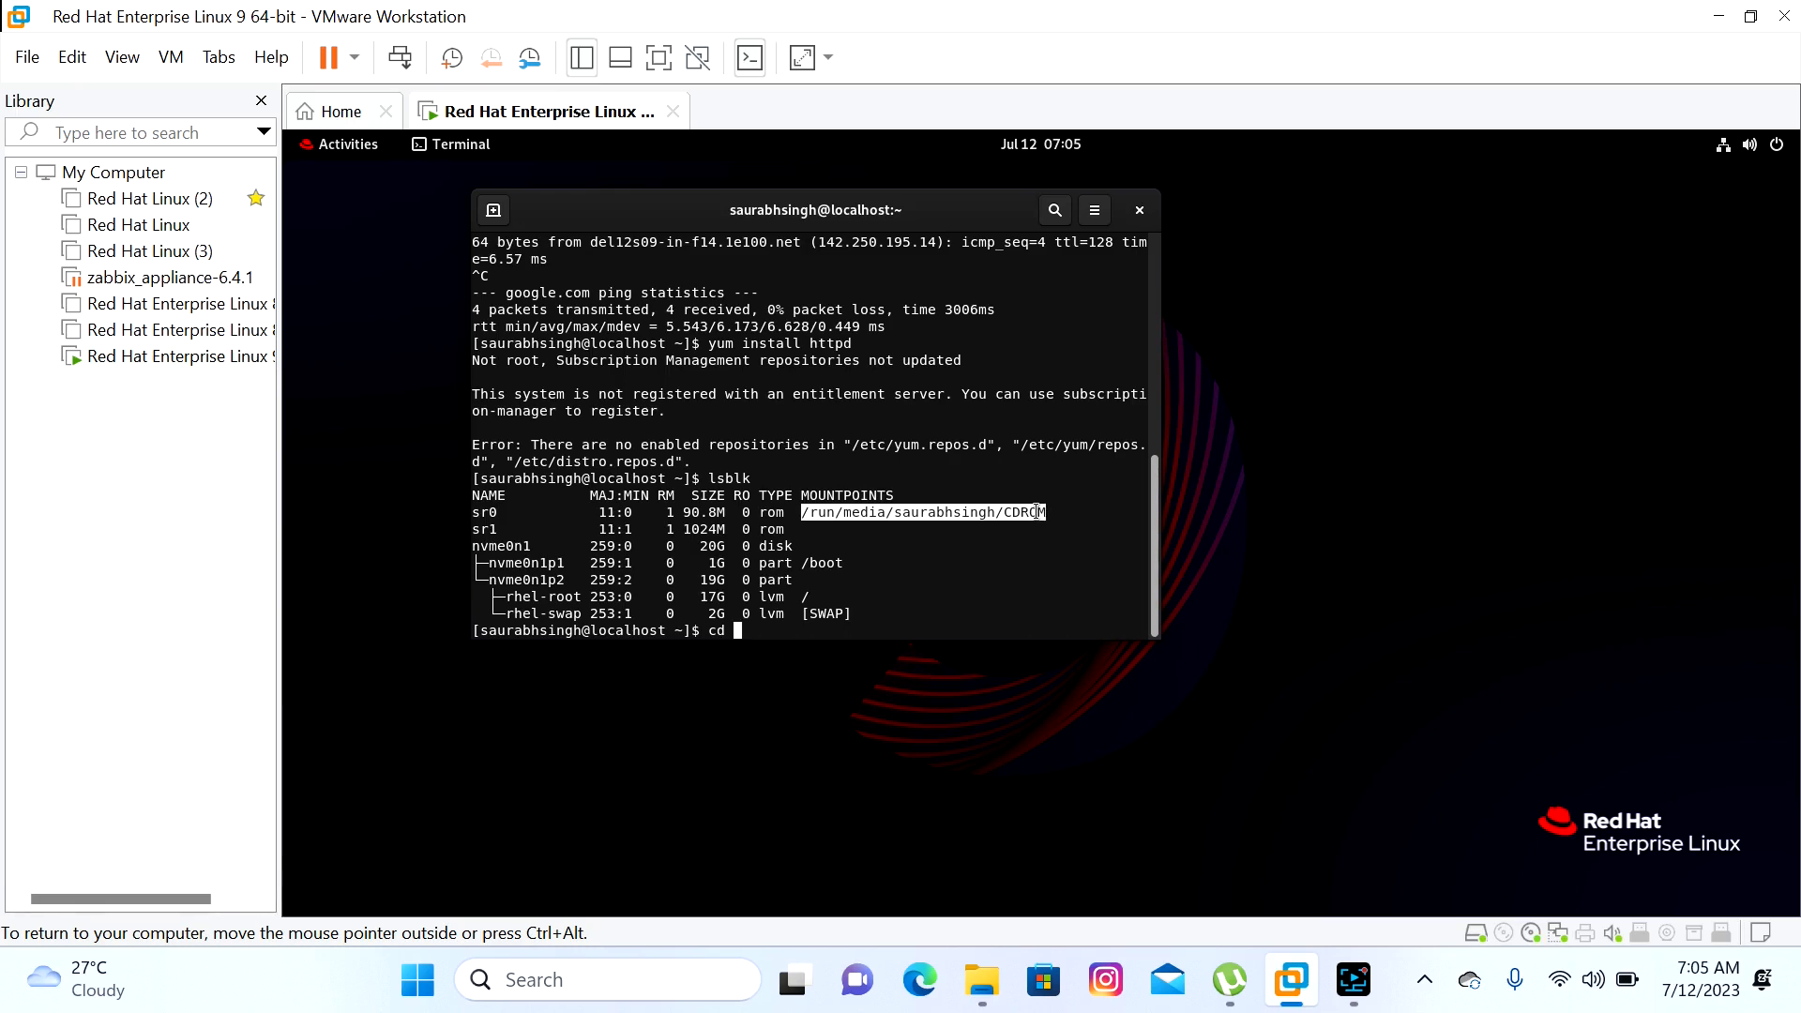
right_click(1035, 512)
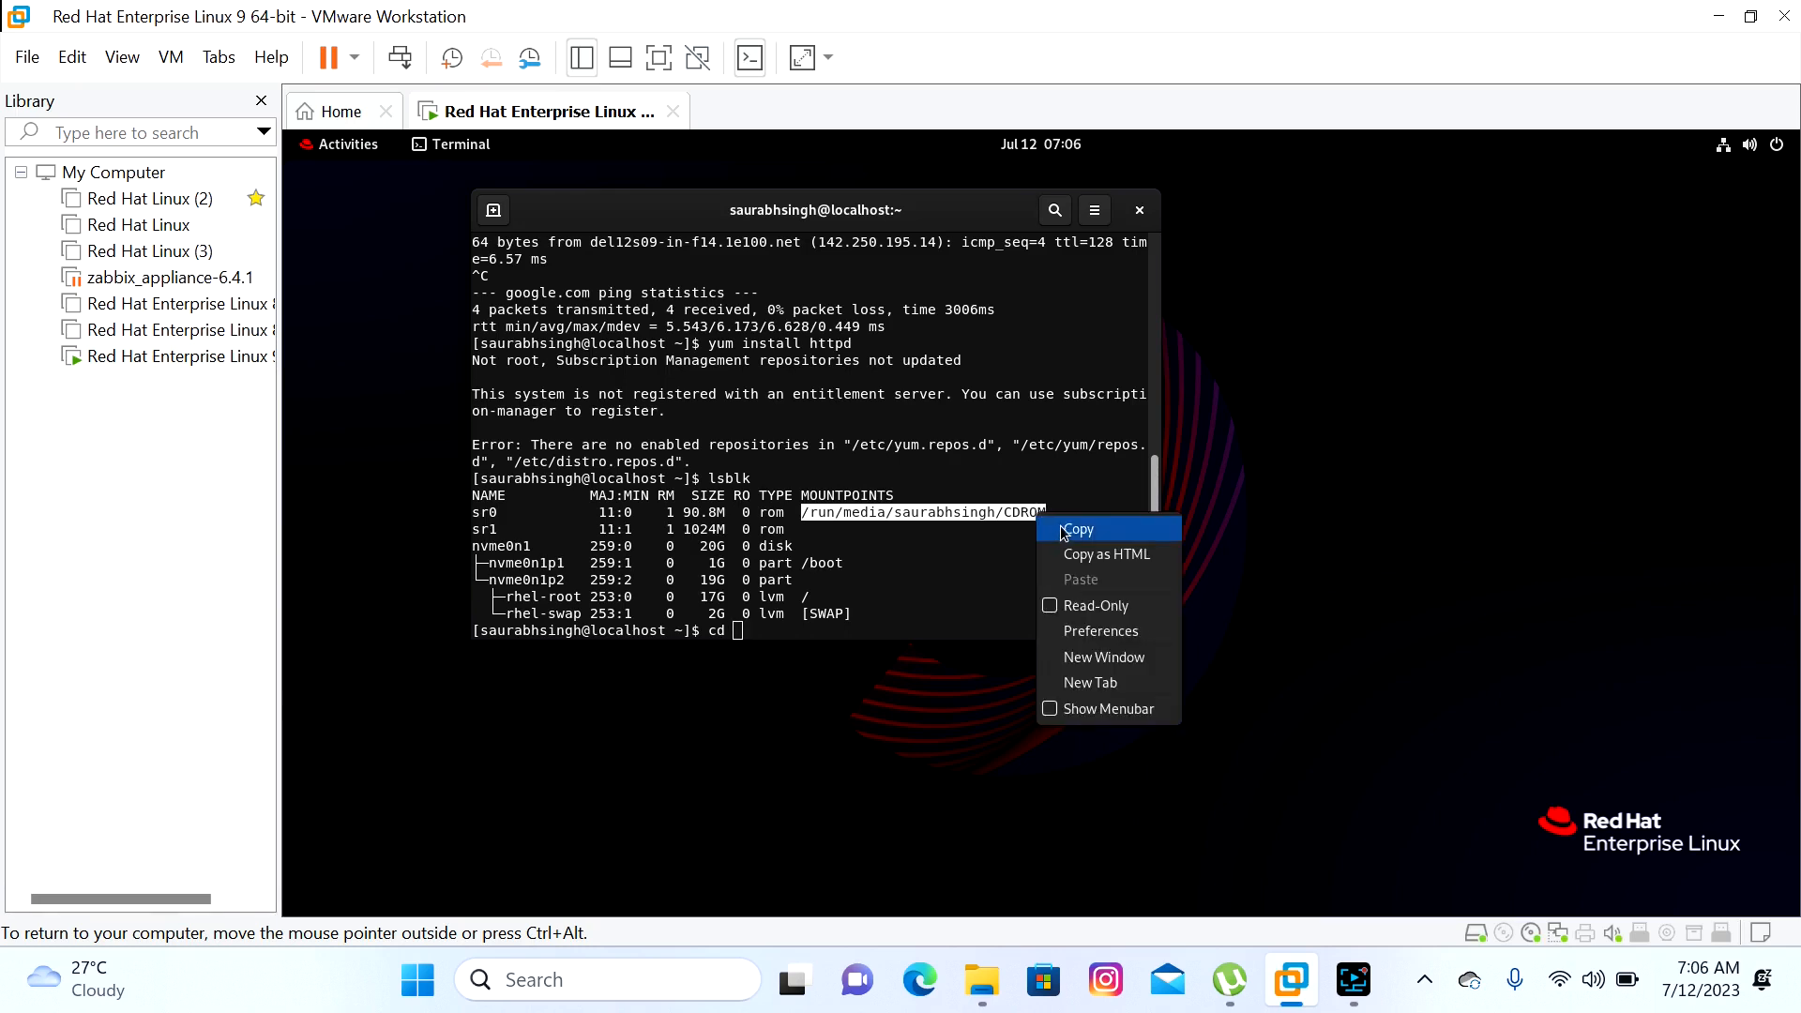
click(1078, 529)
right_click(750, 630)
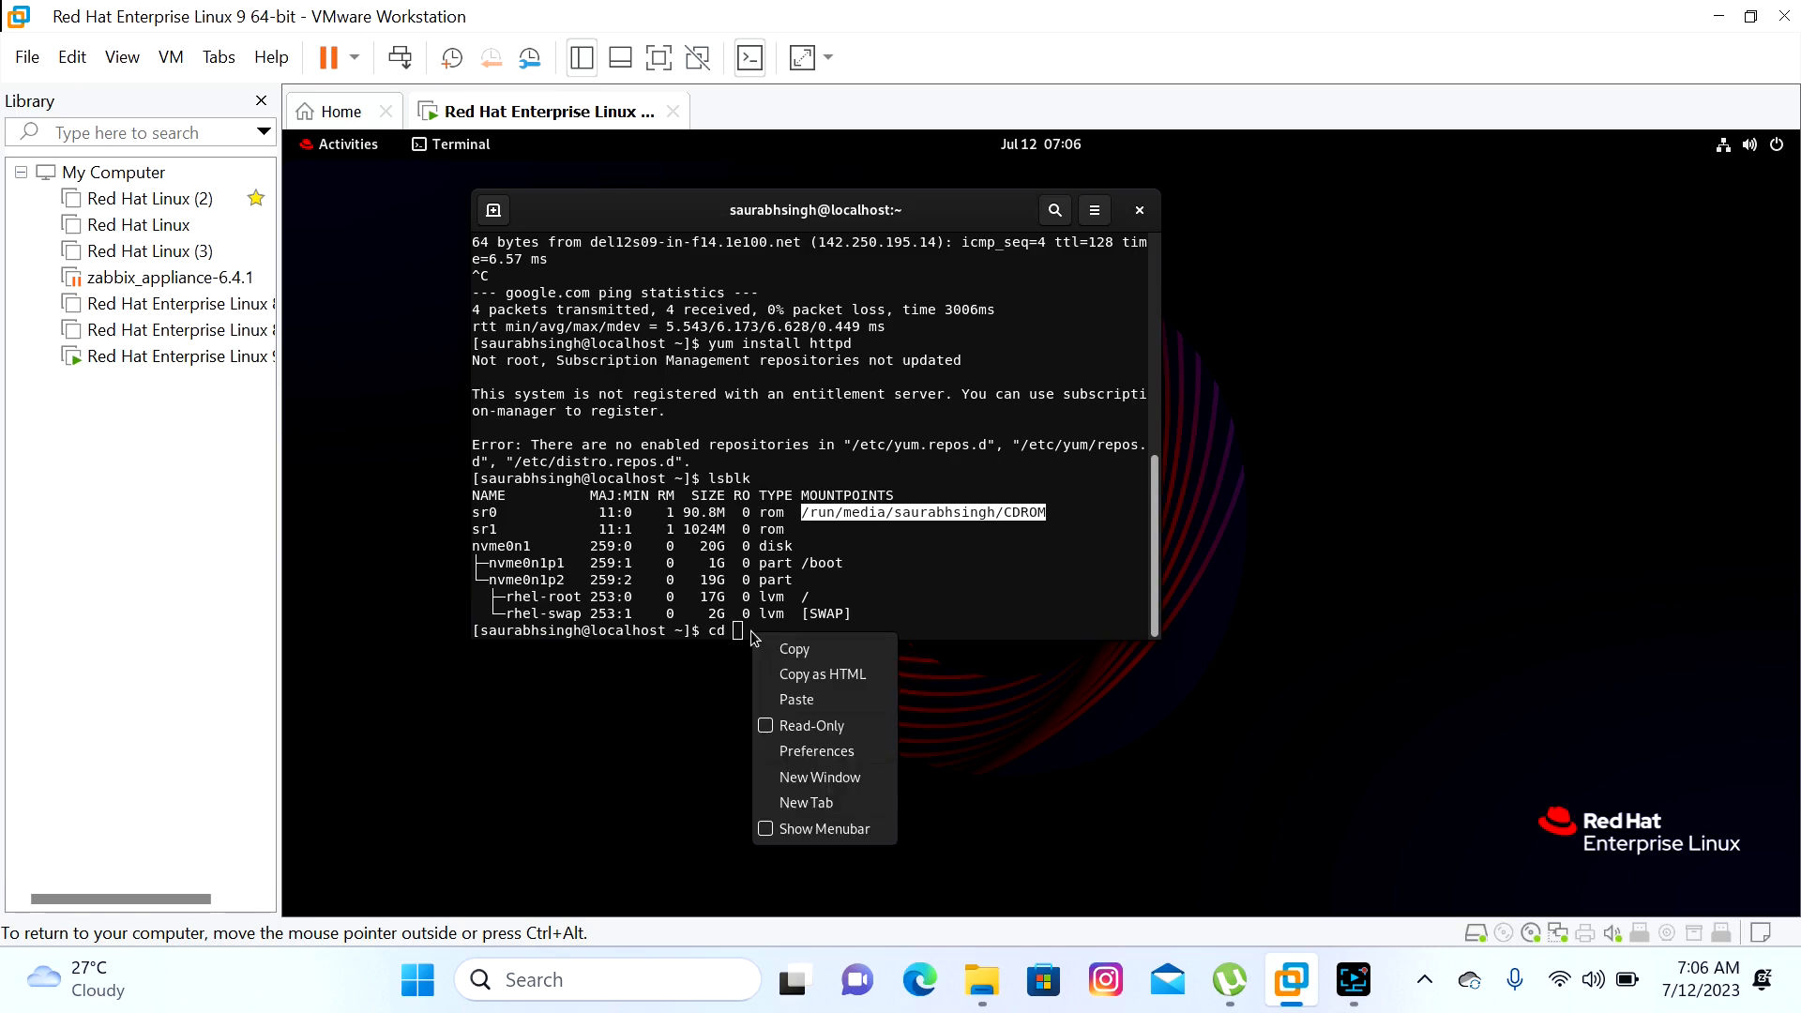
click(796, 700)
key(Return)
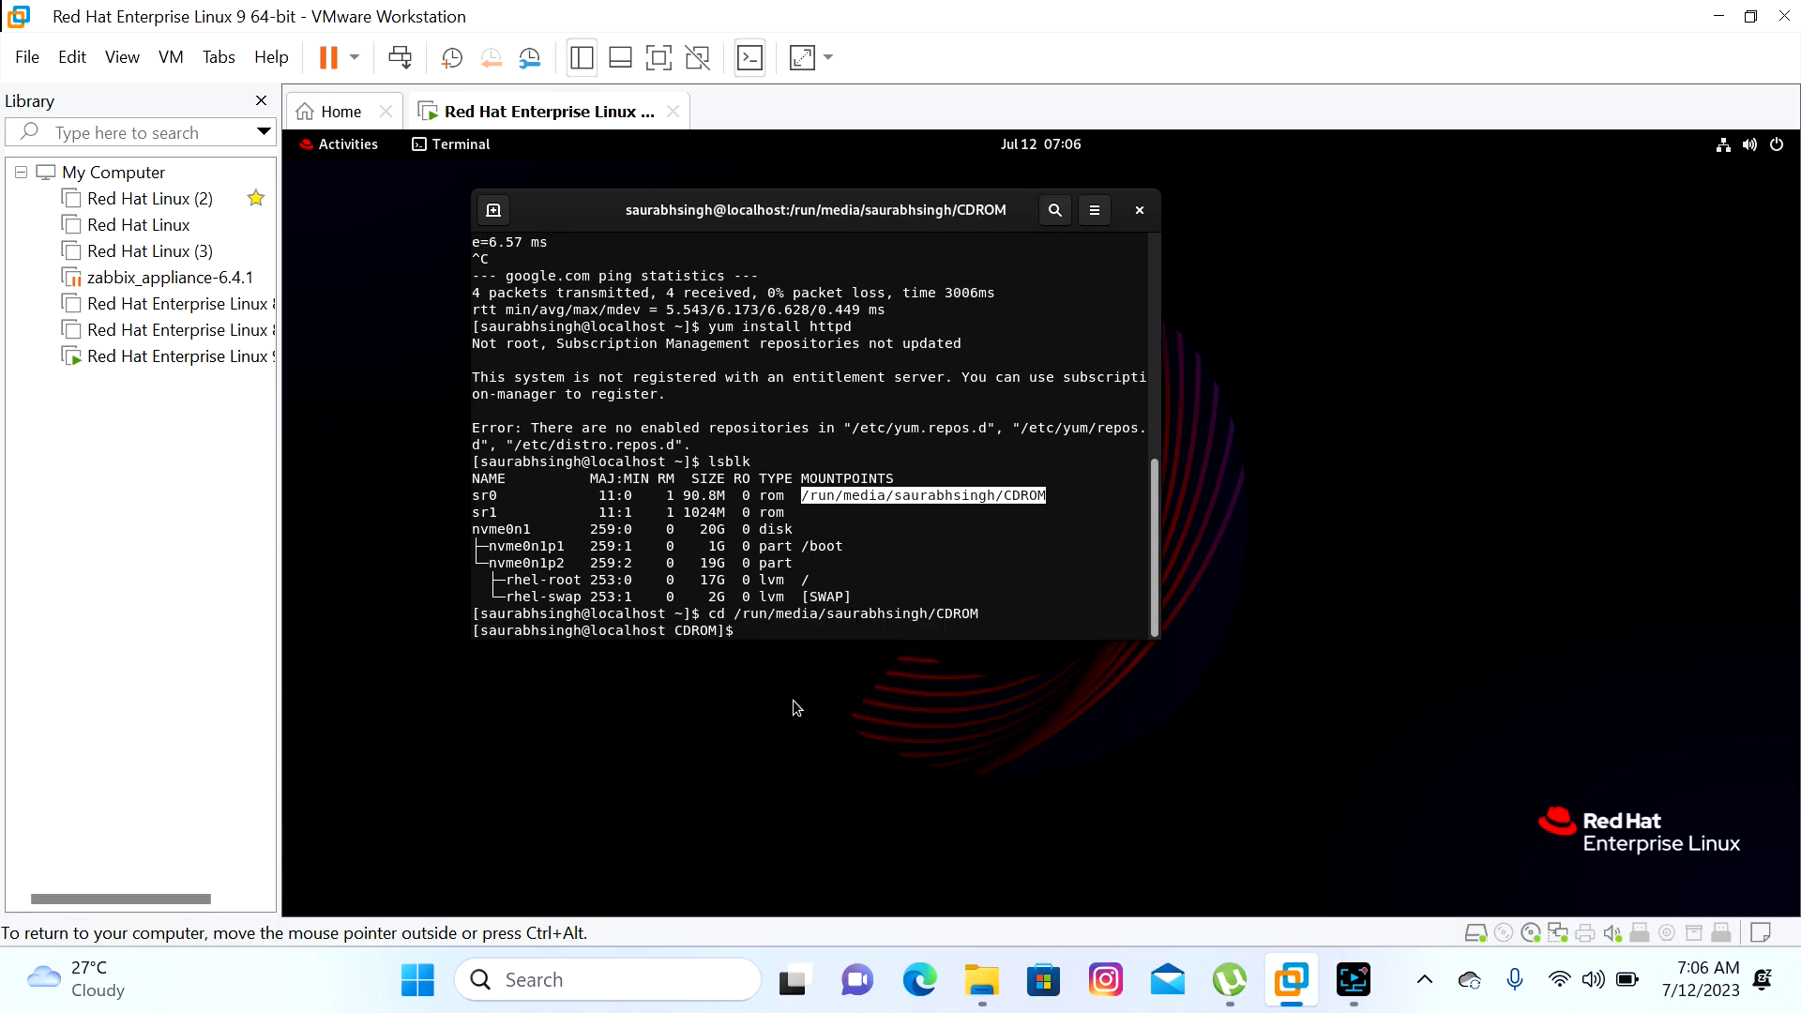
text(ls)
key(Return)
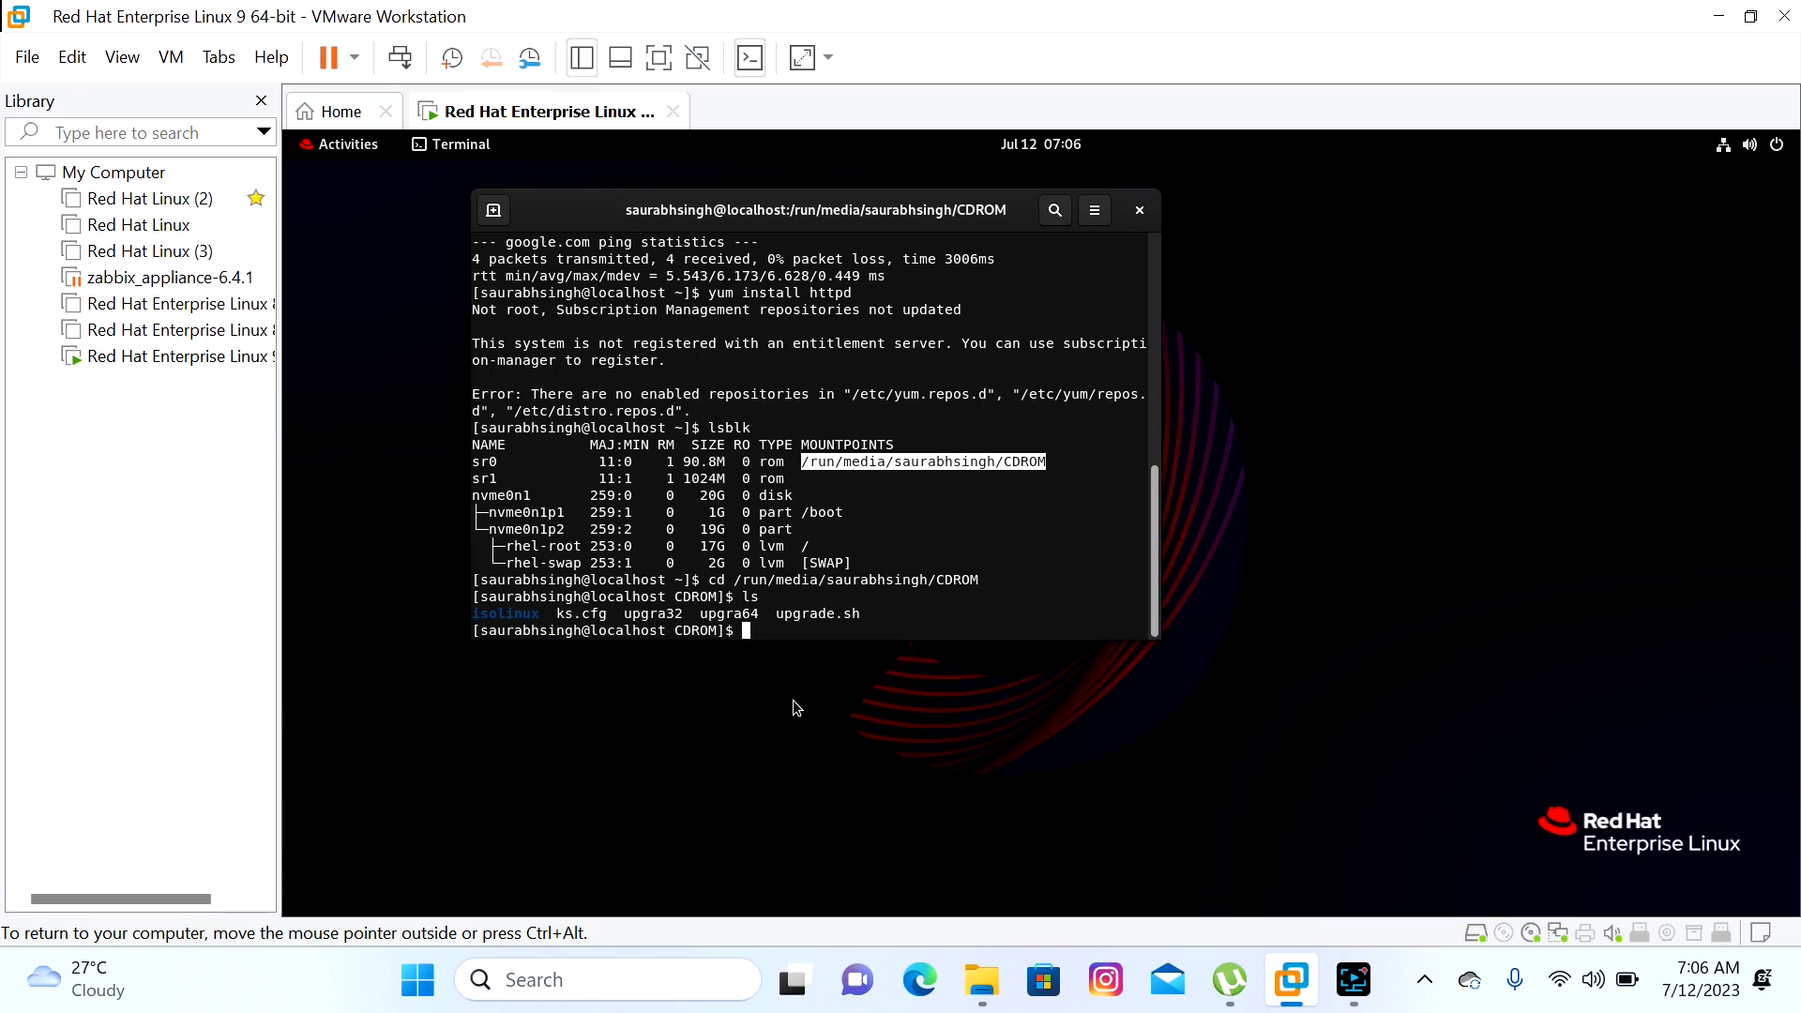
List the isolinux folder's contents, then return to the root directory /
text(cd isolinux)
key(Return)
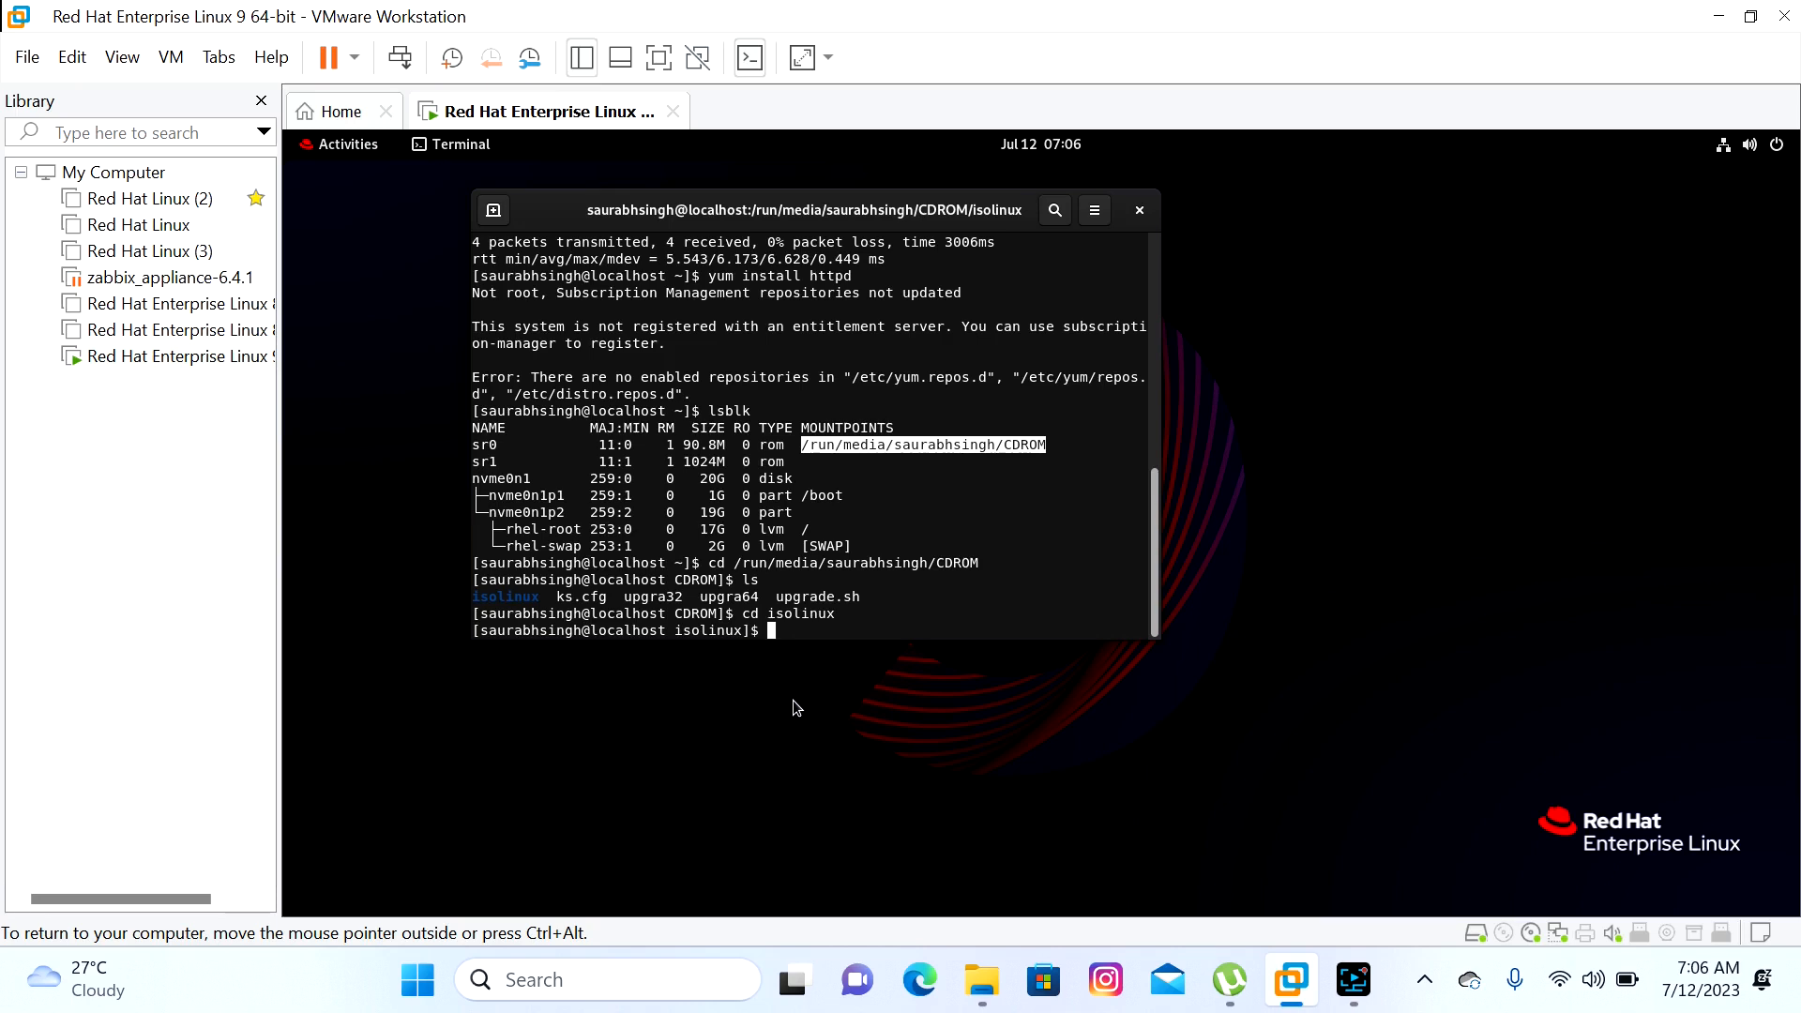
text(ls)
key(Return)
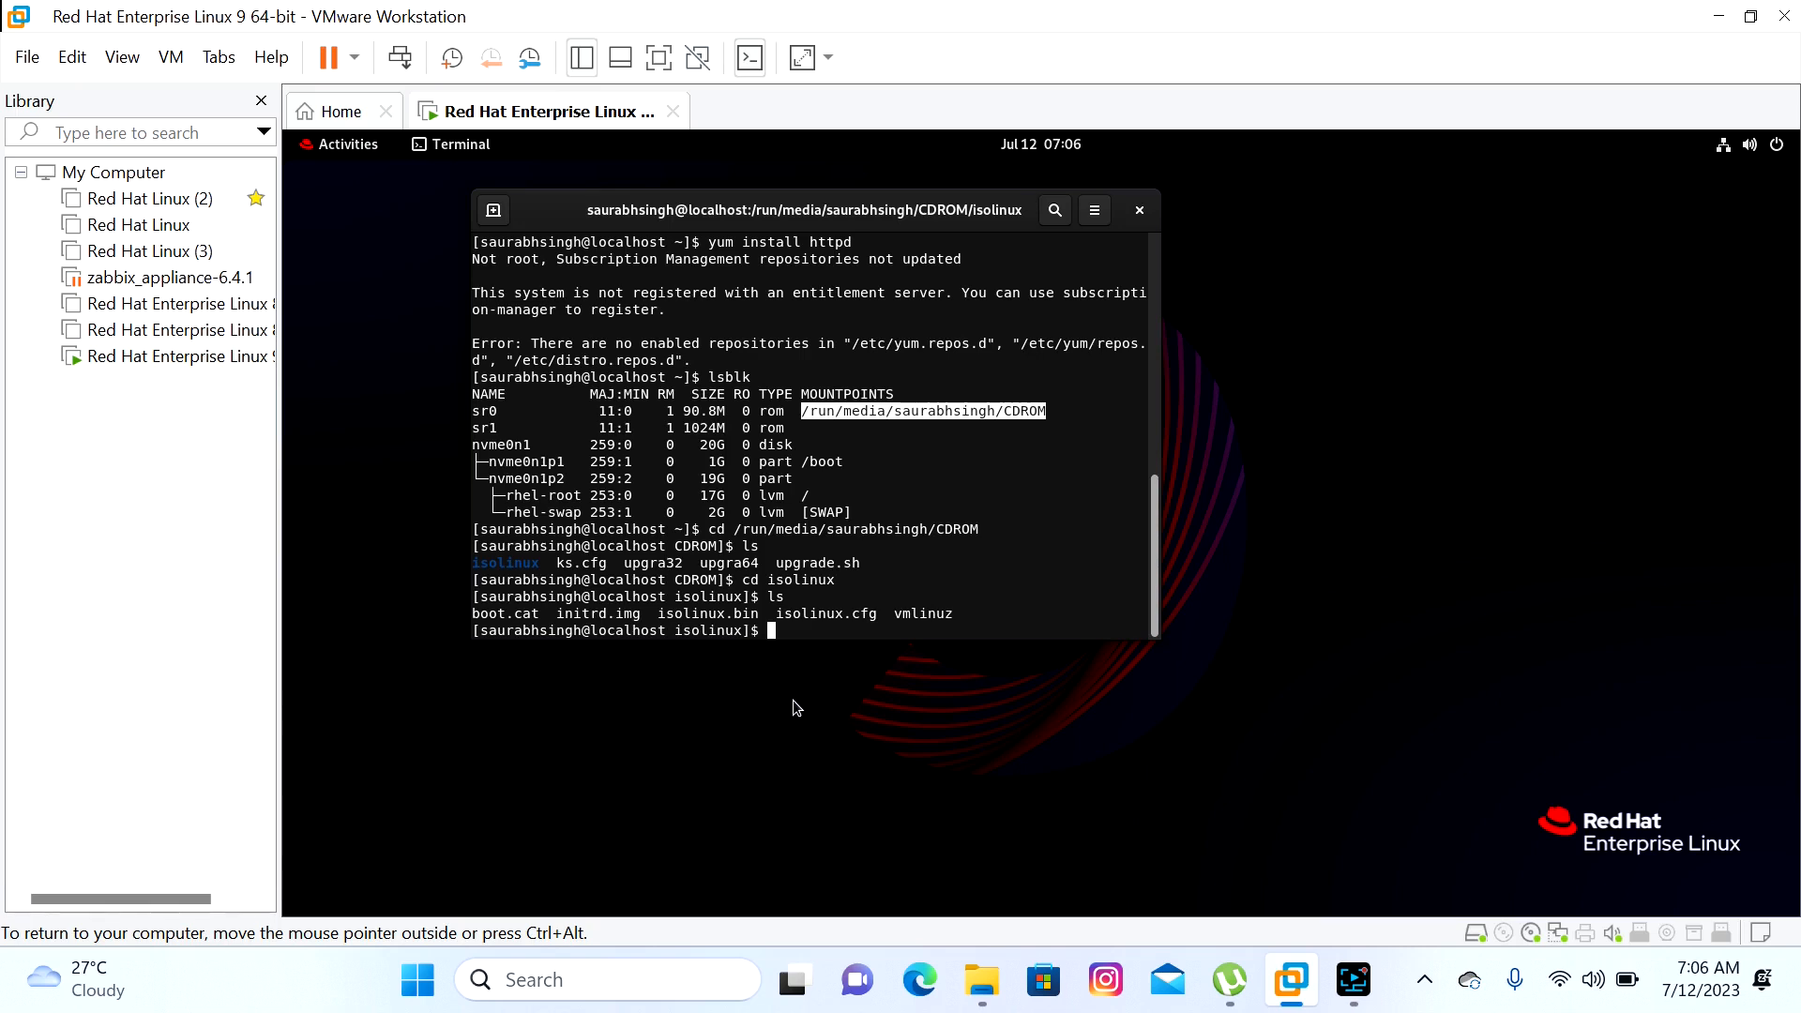
text(cd /)
key(Return)
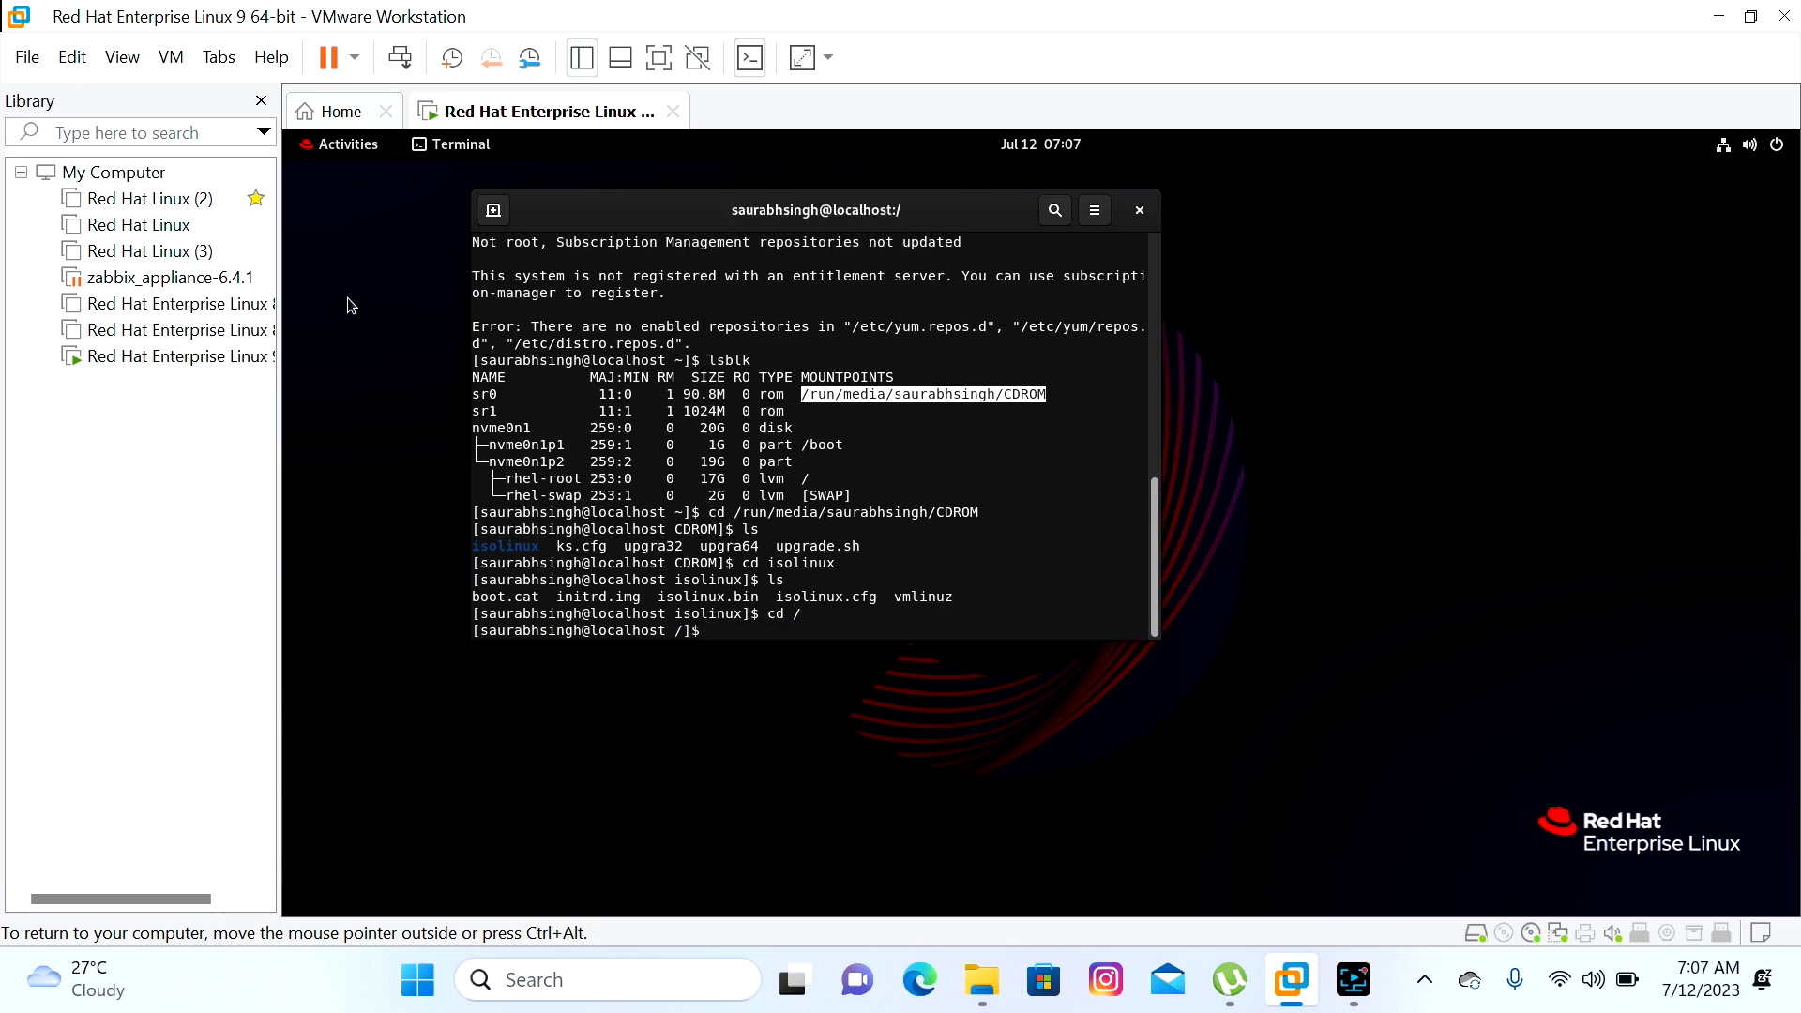
click(199, 361)
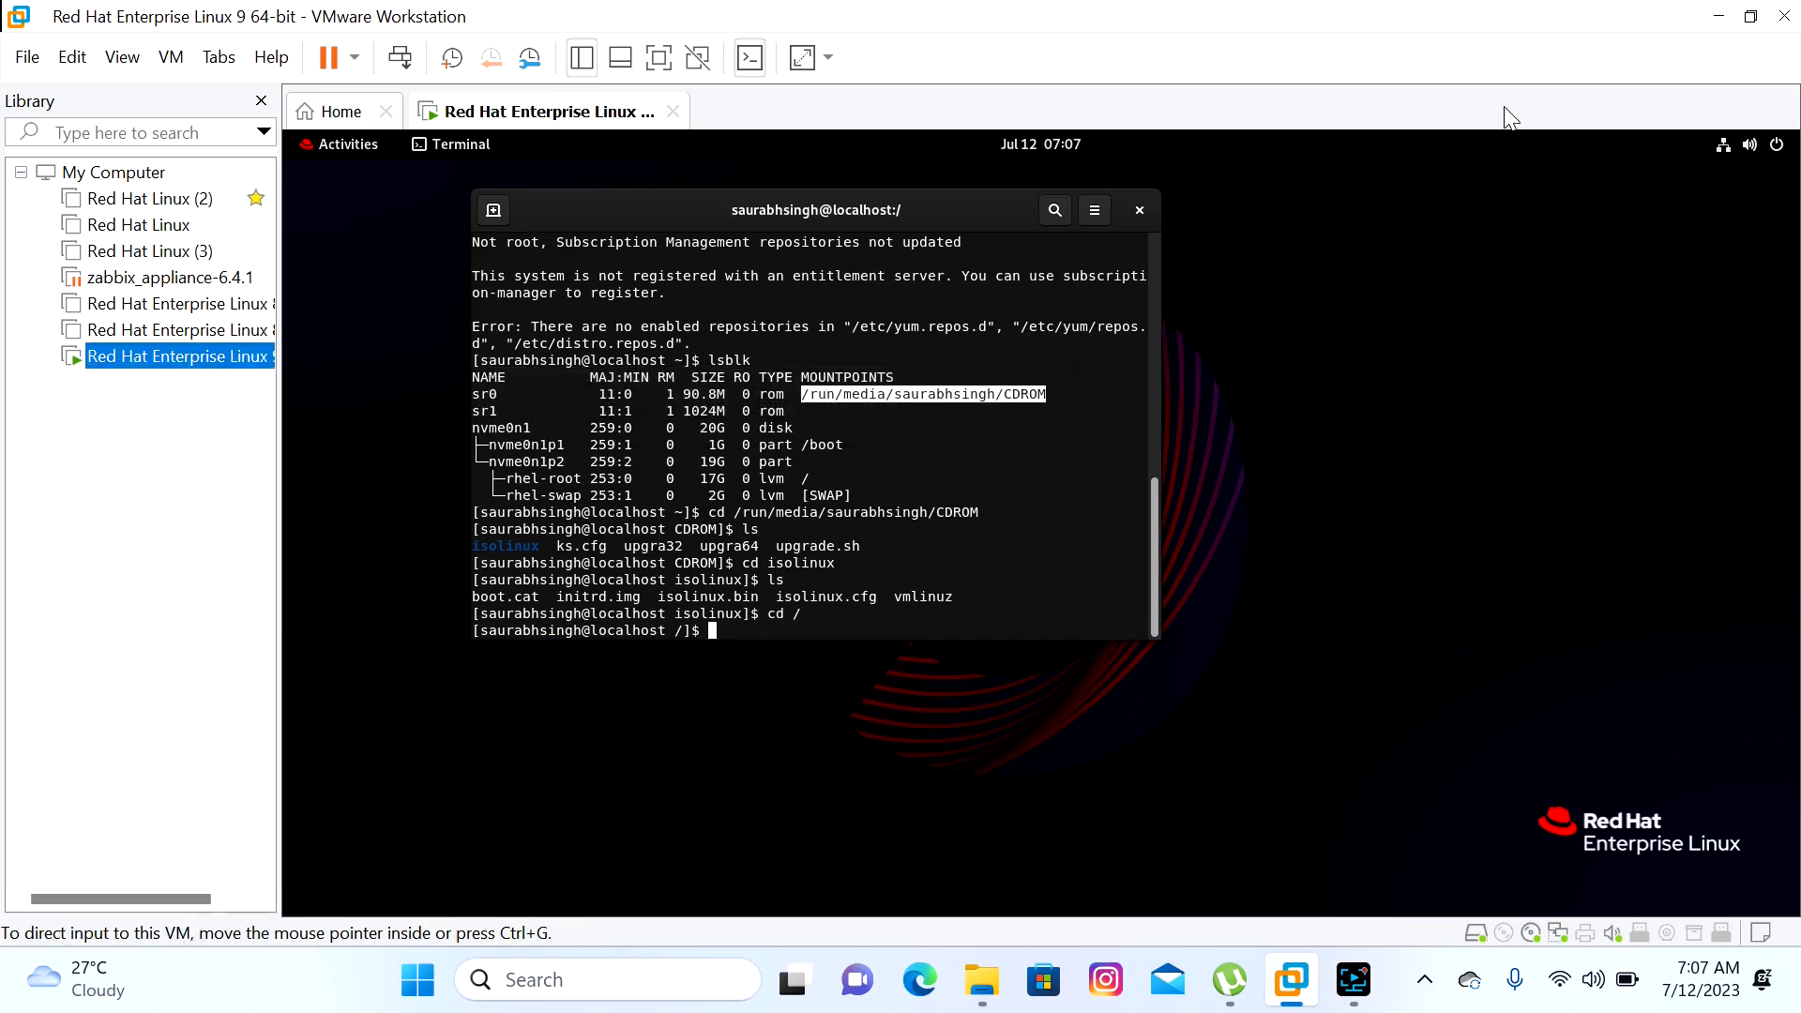
click(323, 120)
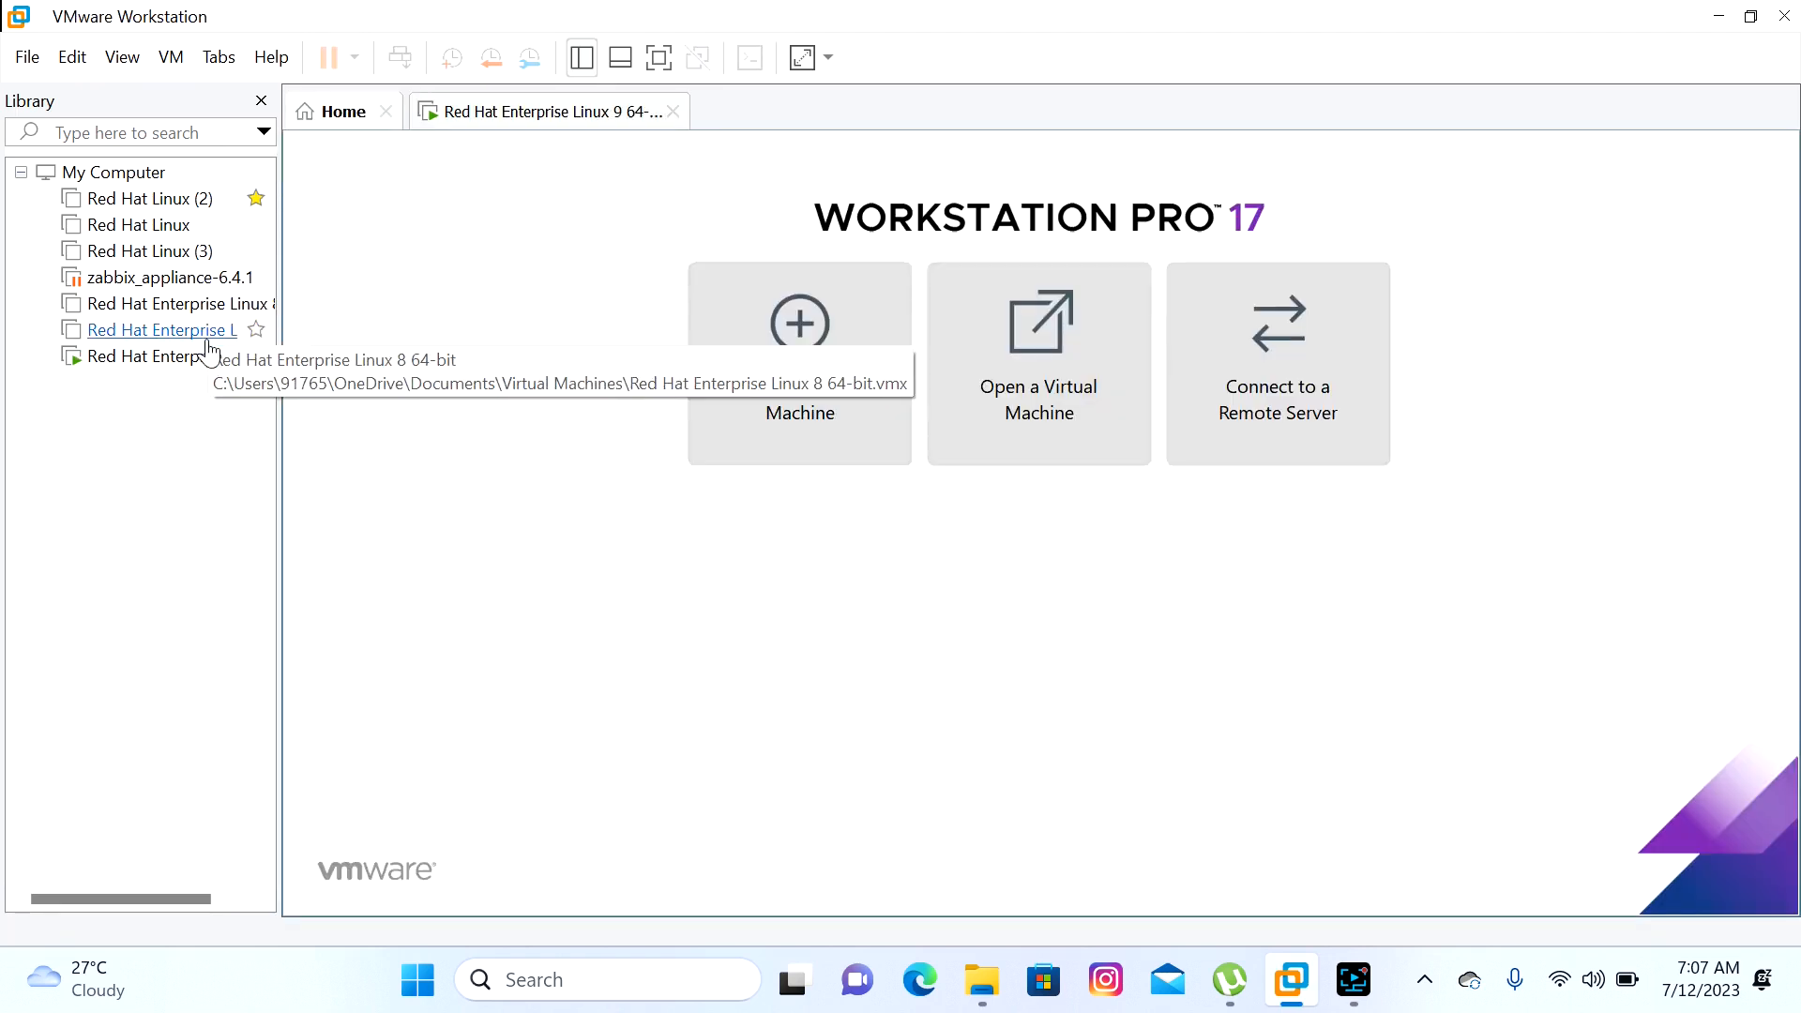
right_click(207, 358)
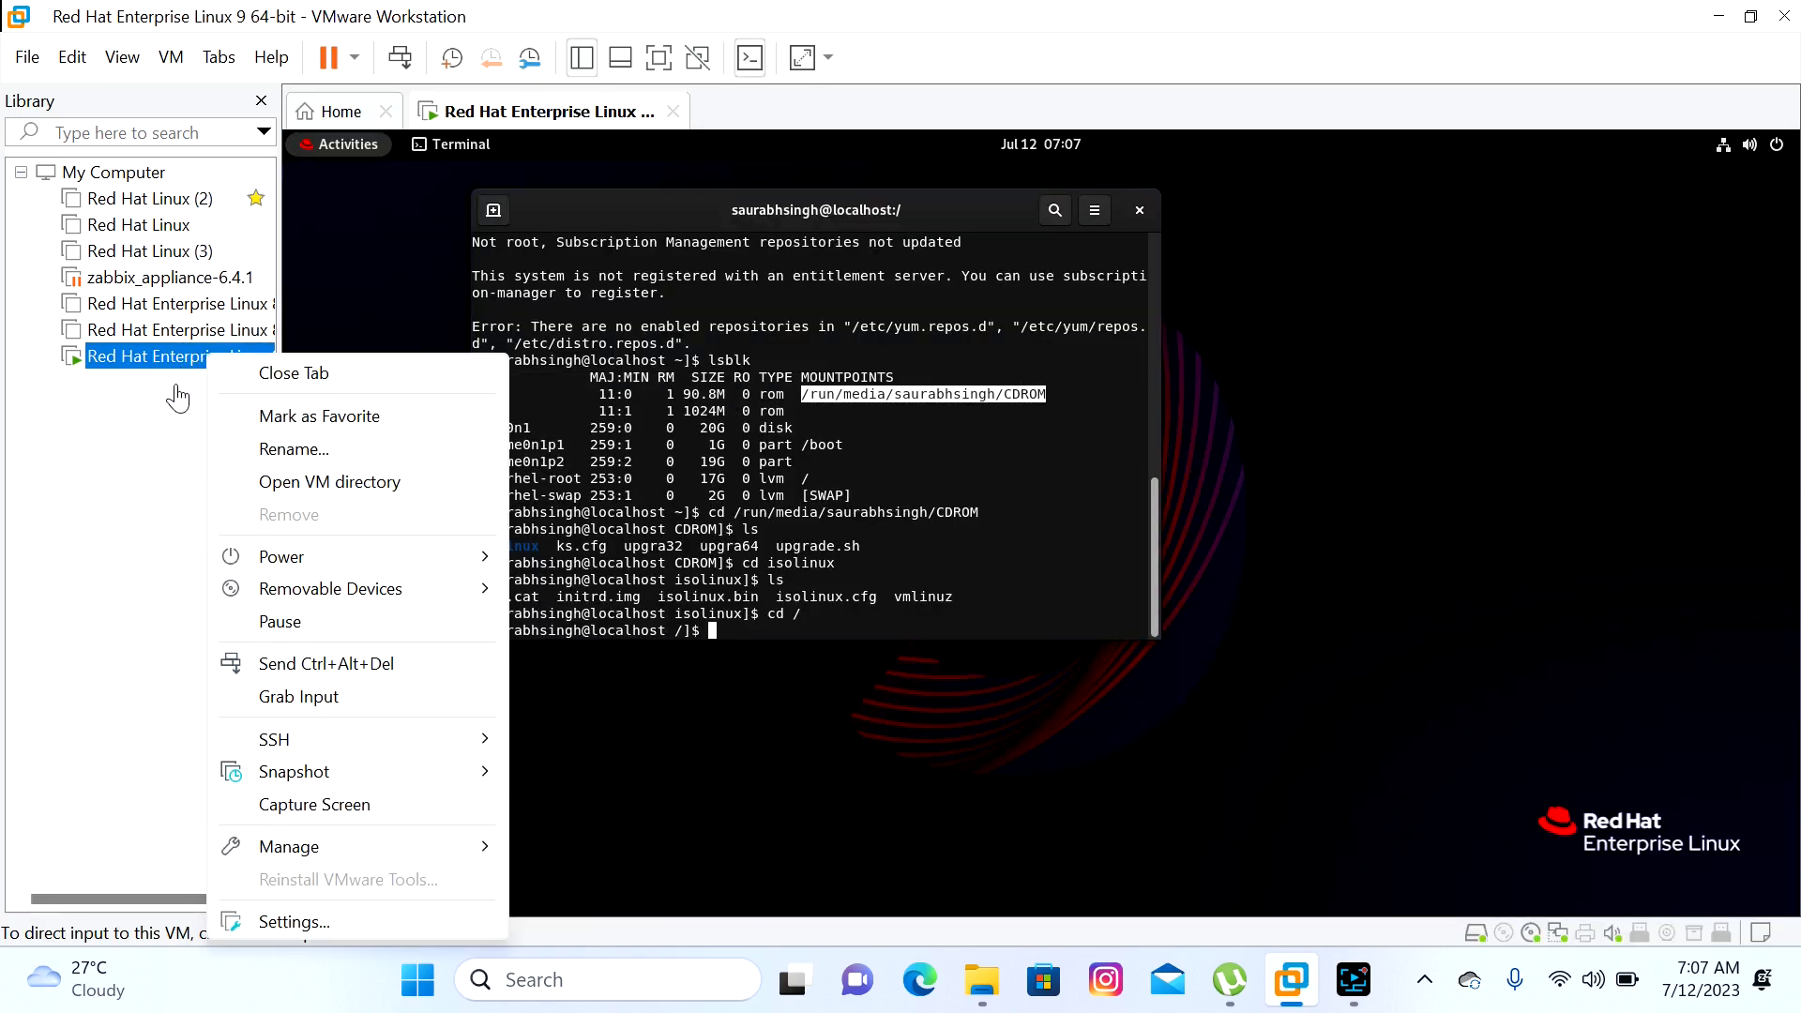
click(251, 919)
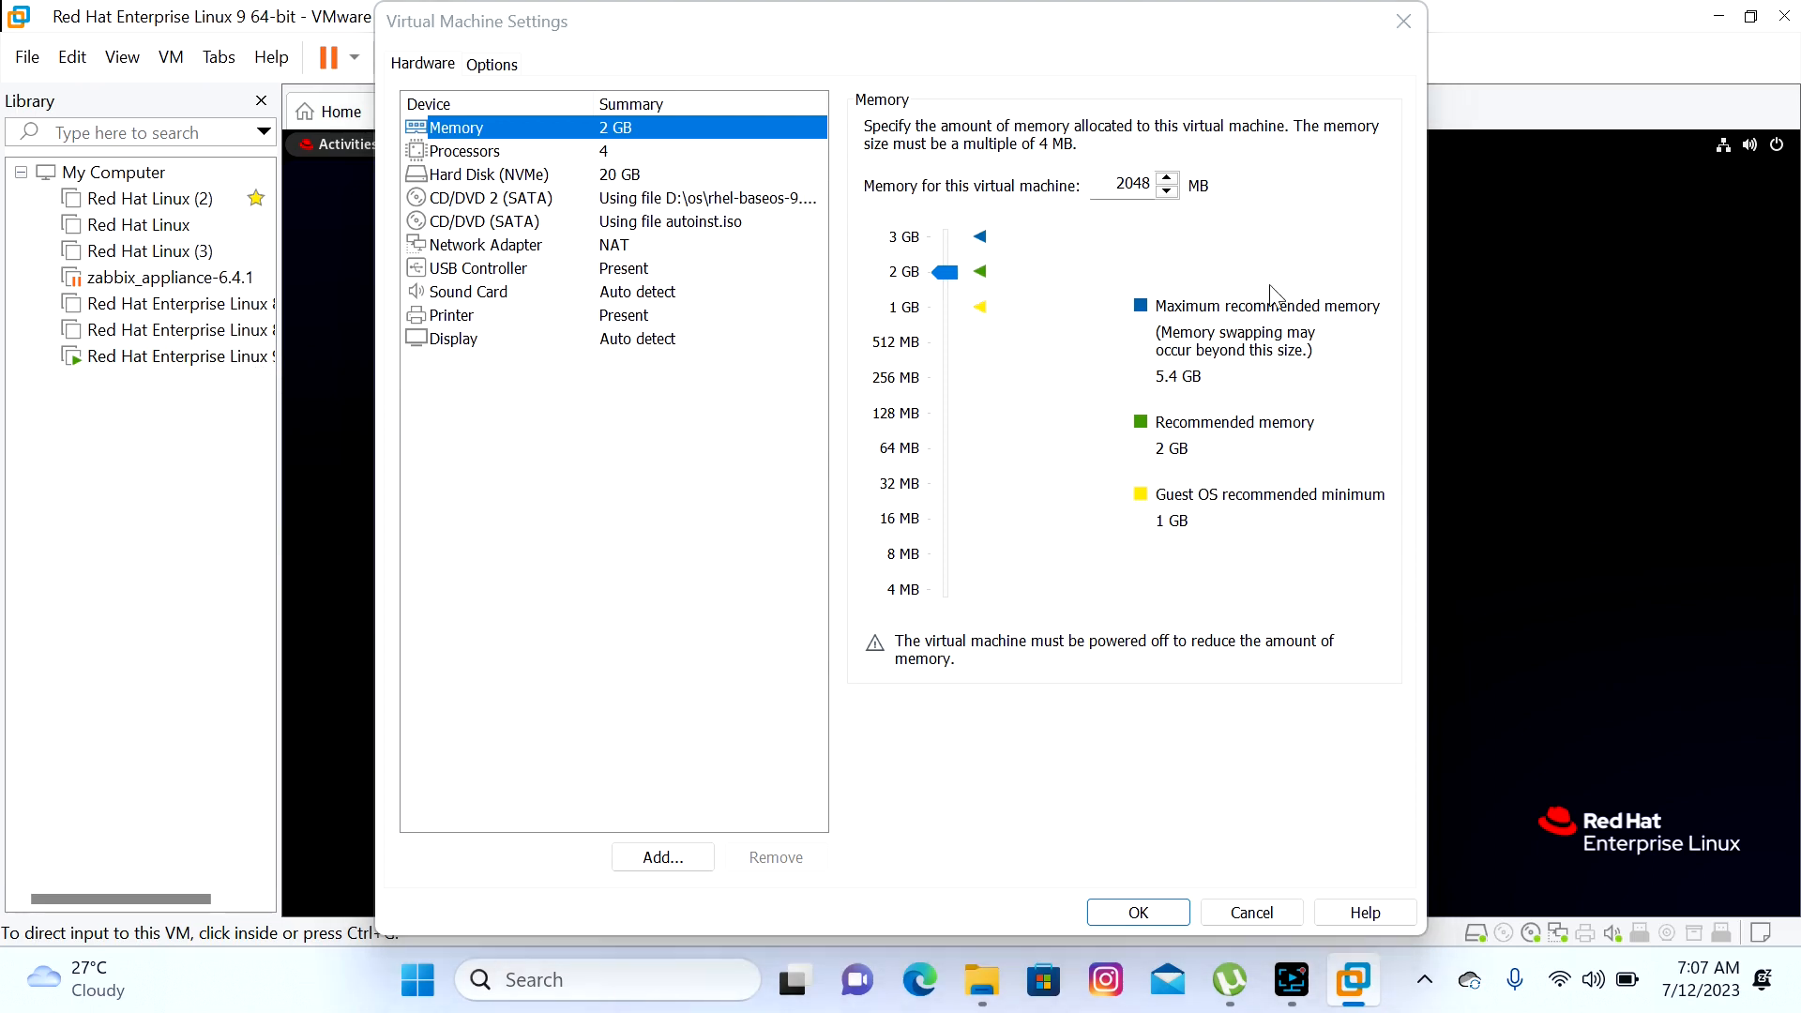
click(1403, 21)
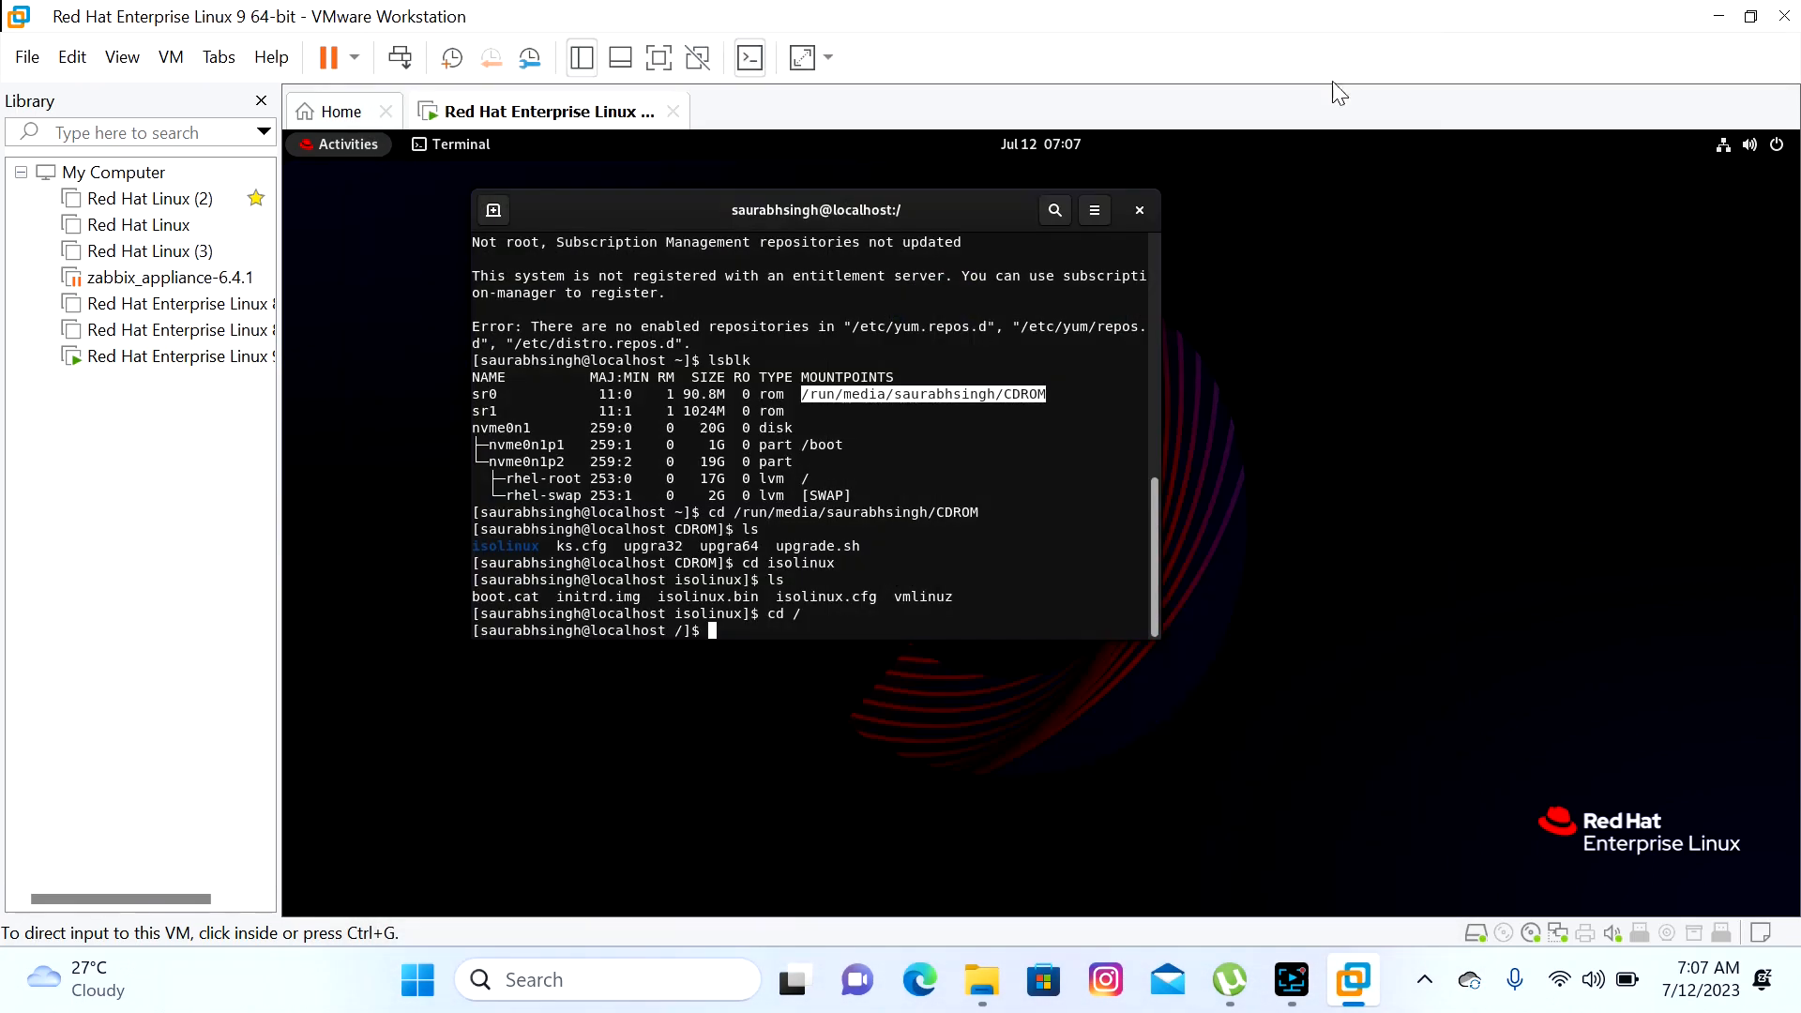
Try mounting /dev/sr1 on /mnt, then retry with sudo and the account password
click(773, 636)
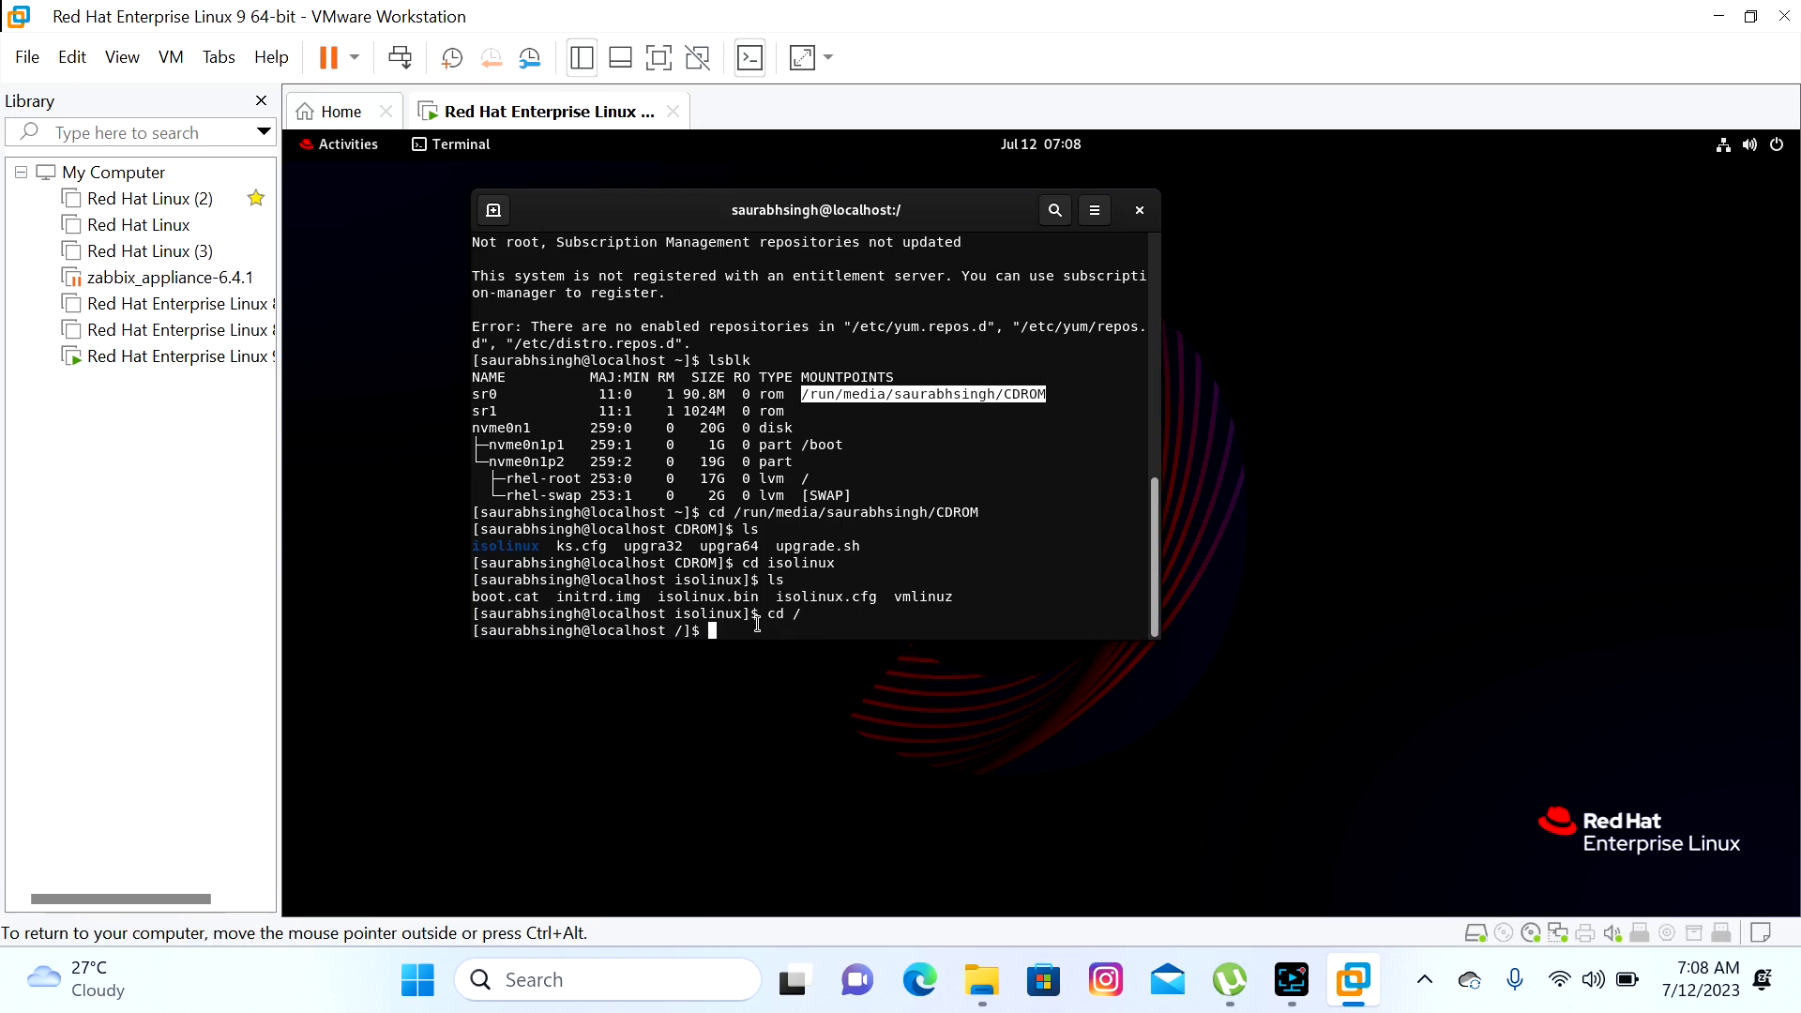
text(mount)
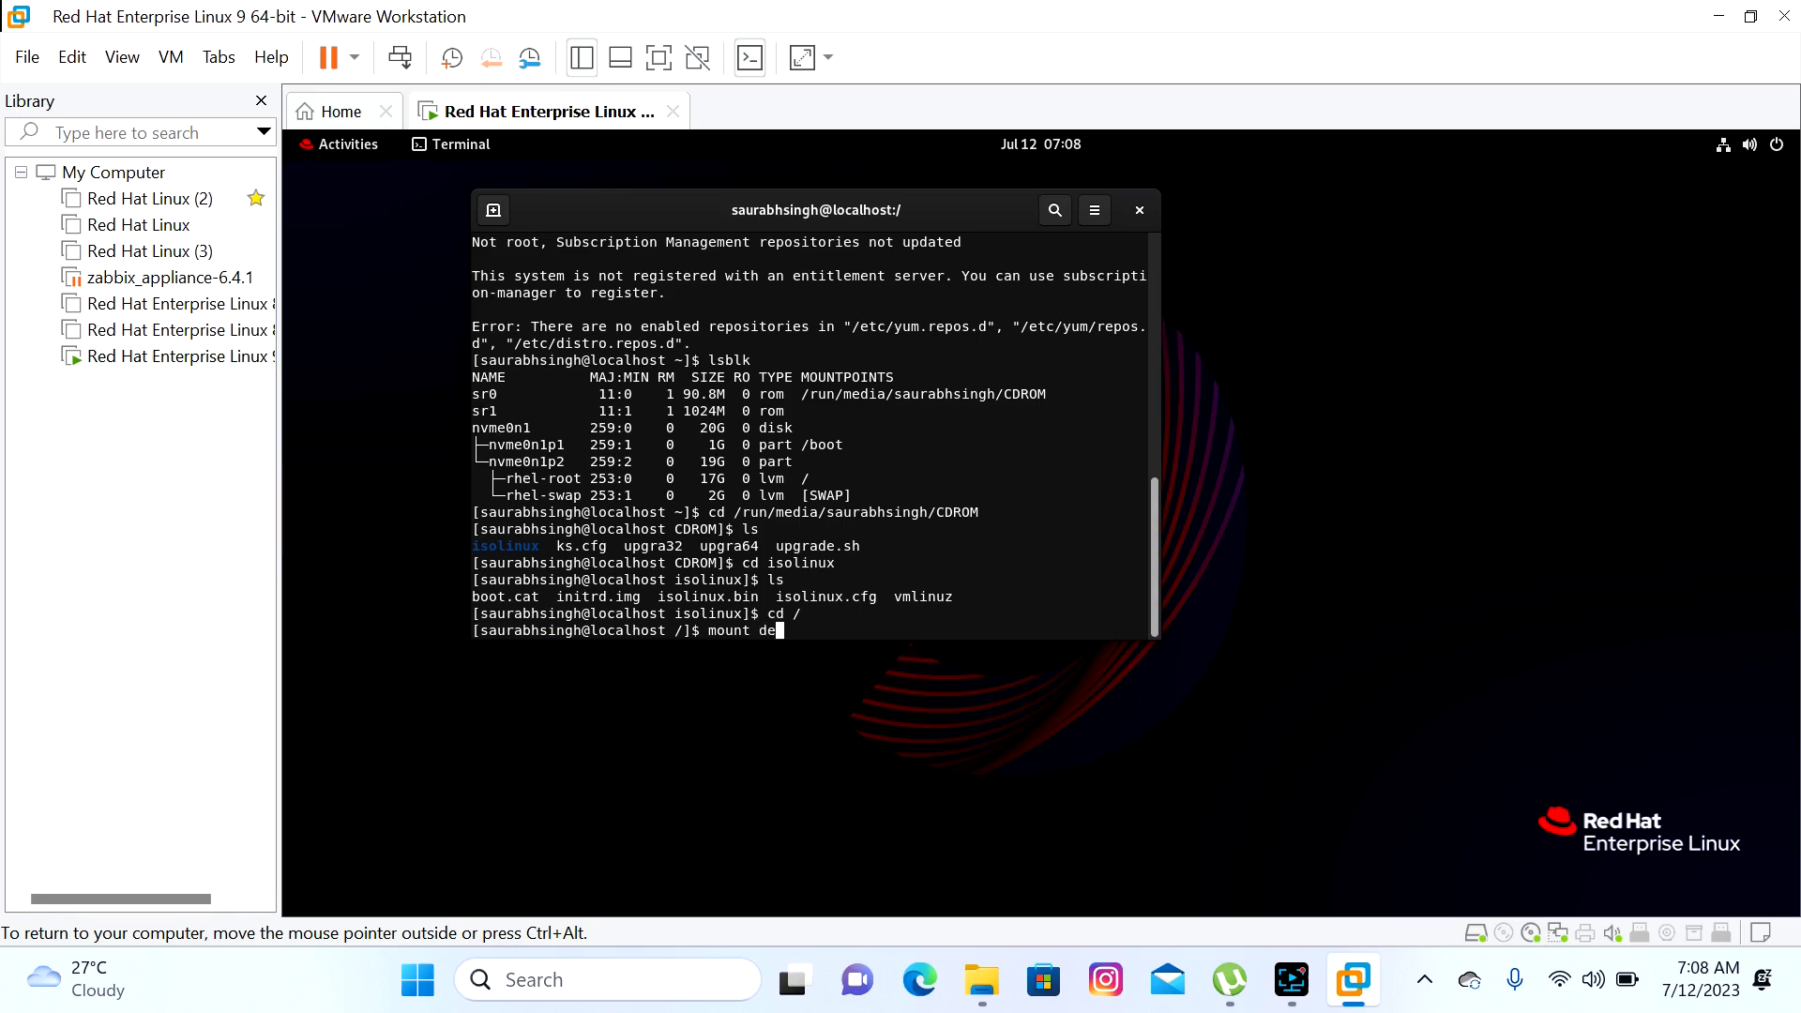
text( /dev/sr1 /mnt)
key(Return)
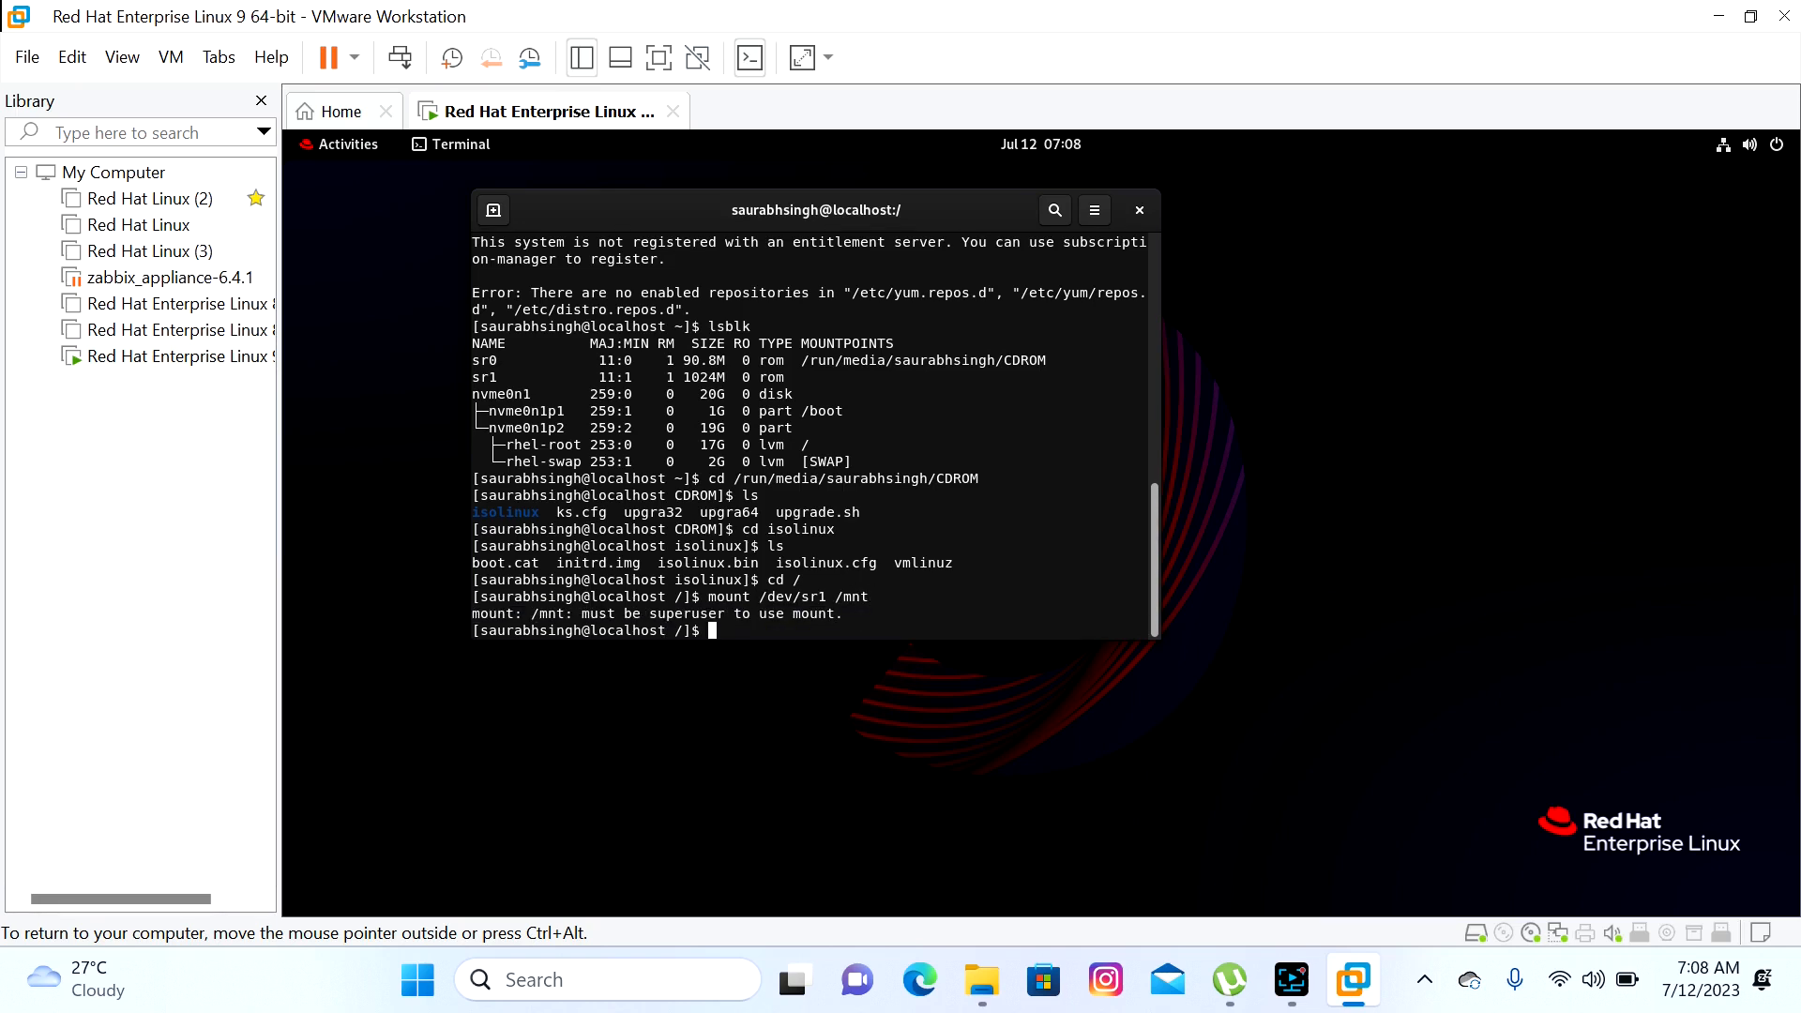
key(Up)
key(Left)
key(Left)
key(Left)
key(Left)
key(Left)
key(Left)
key(Left)
key(Left)
key(Left)
key(Left)
key(Left)
key(Left)
key(Left)
key(Left)
key(Left)
key(Left)
key(Left)
key(Left)
key(Left)
text(sudo)
key(Return)
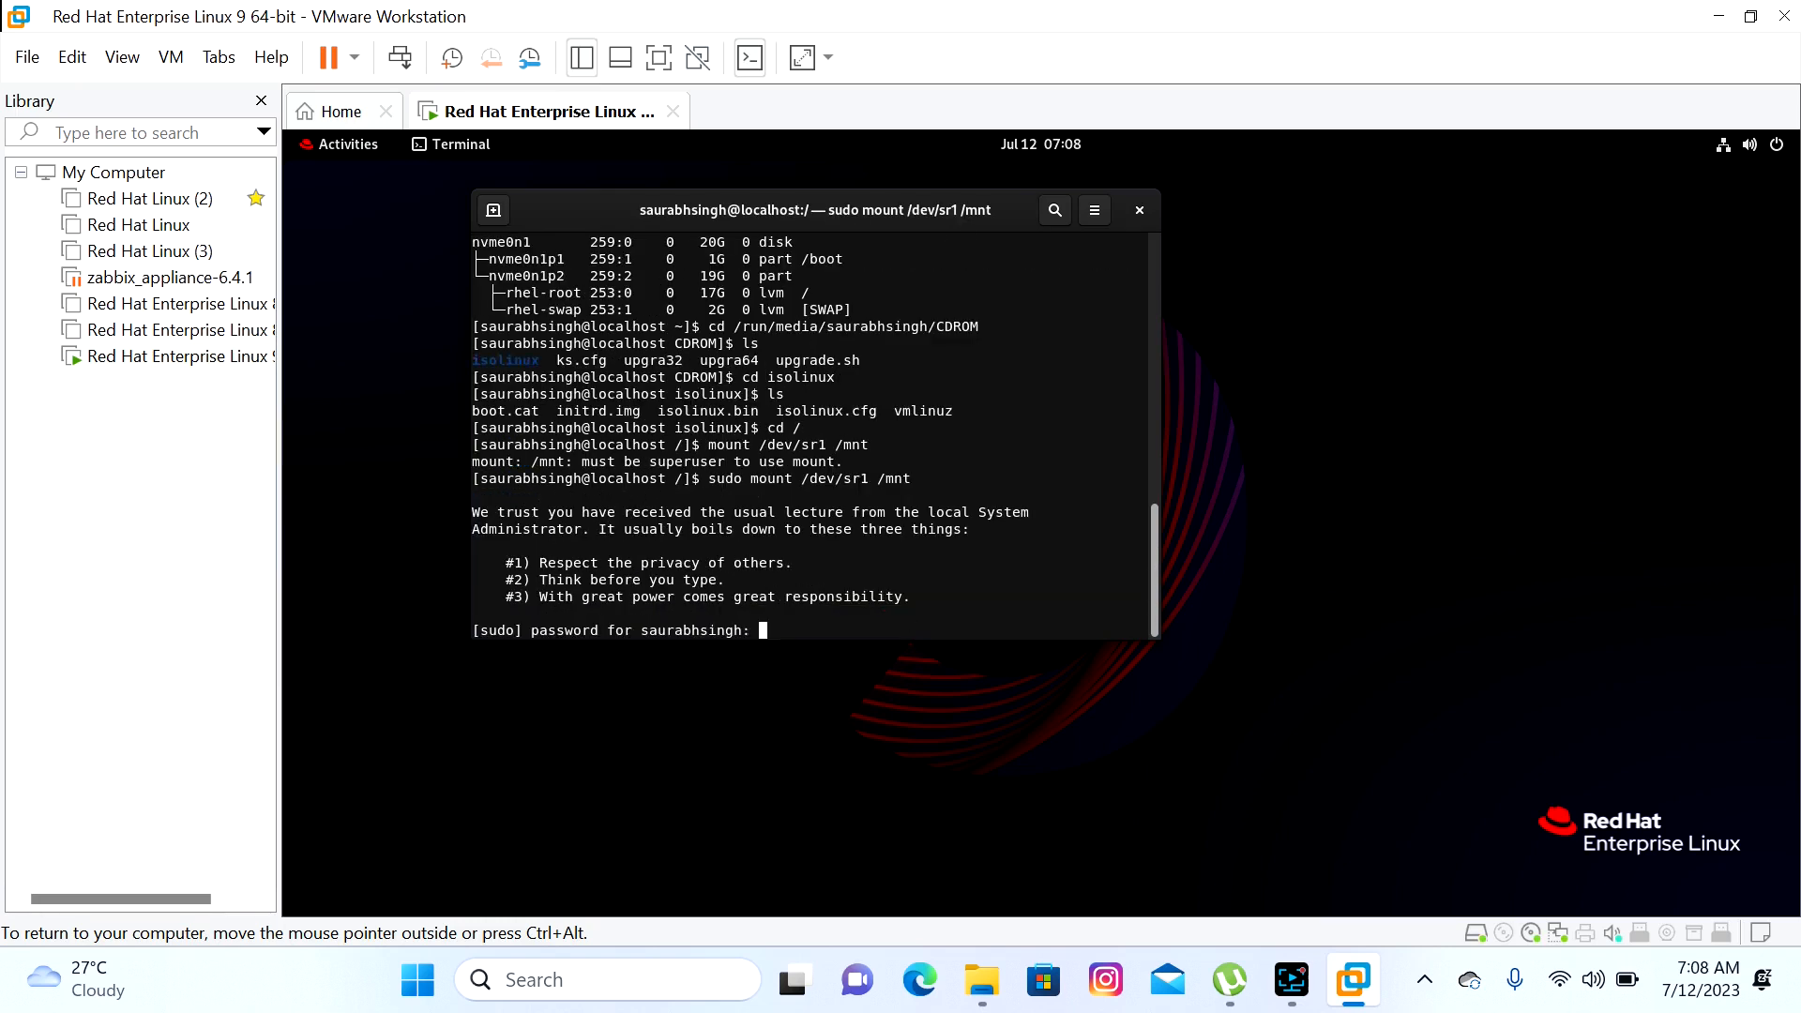
key(Return)
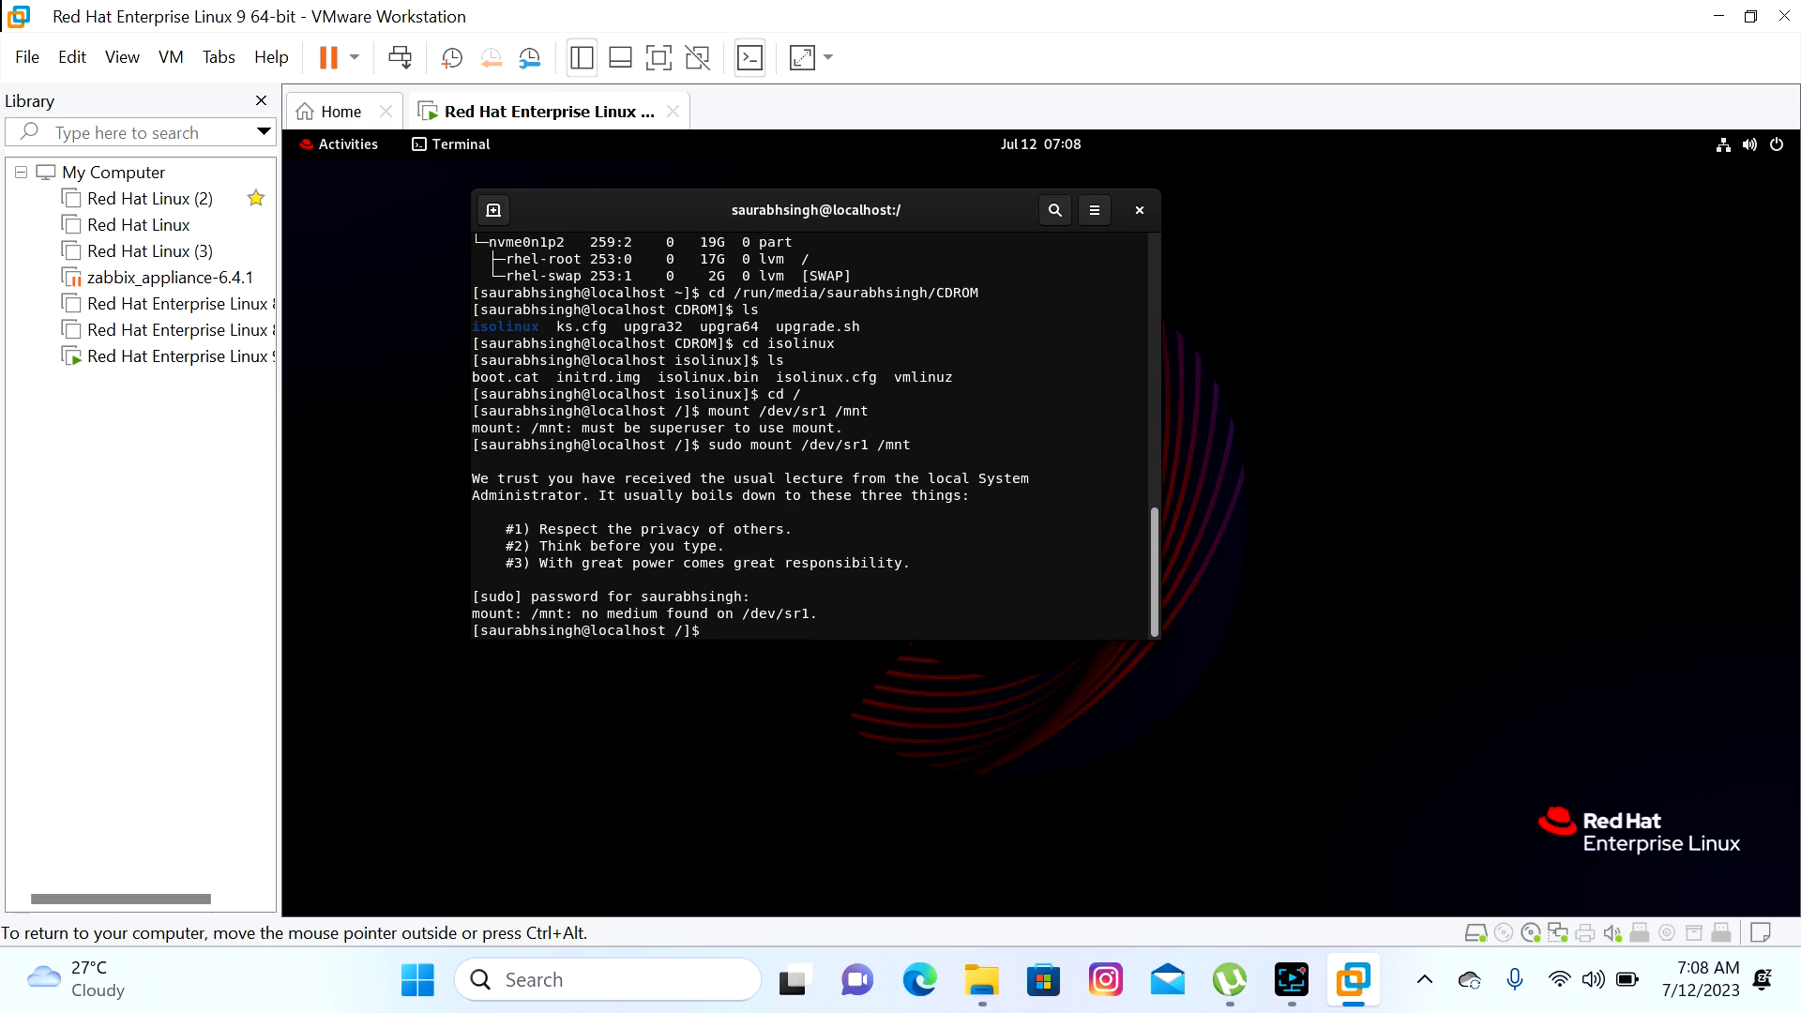
Retry as sudo mount /sr1 /mnt and run lsblk, showing sr1 unmounted
key(Up)
key(Left)
key(Left)
key(Left)
key(Left)
key(Left)
key(Left)
key(Left)
key(Left)
key(BackSpace)
key(BackSpace)
key(BackSpace)
key(BackSpace)
key(Return)
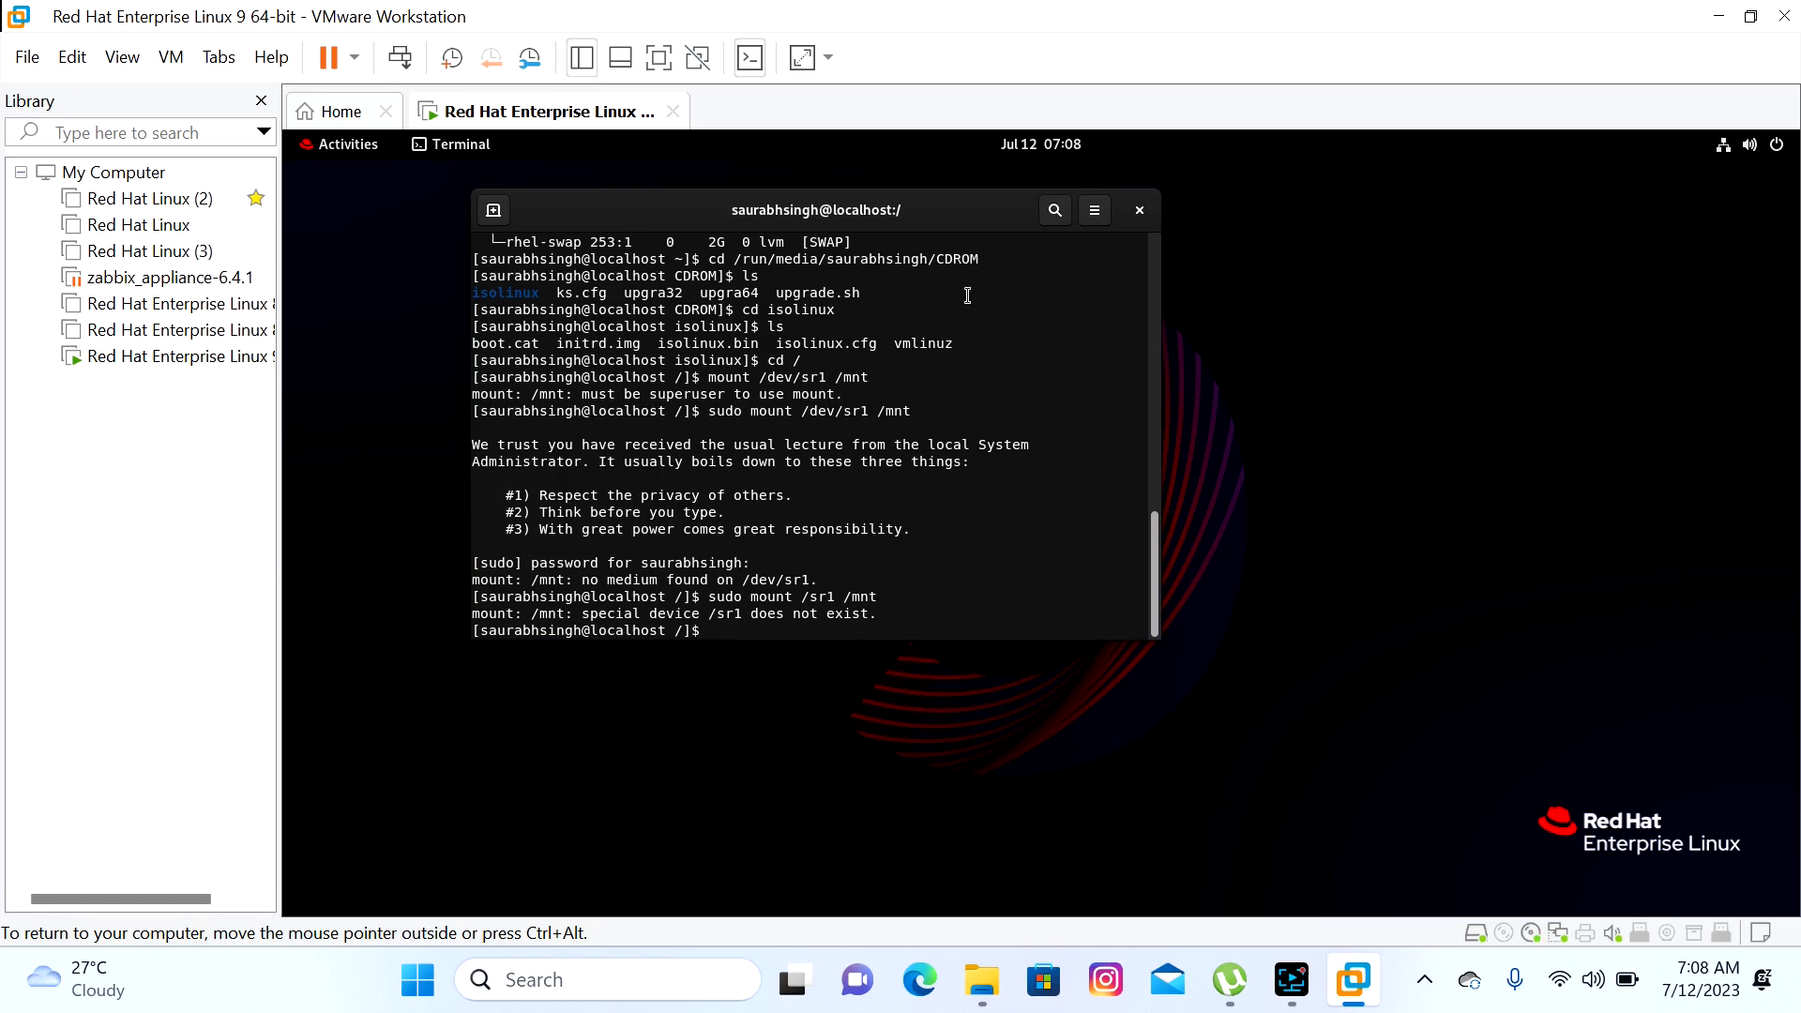
text(lsblk)
key(Return)
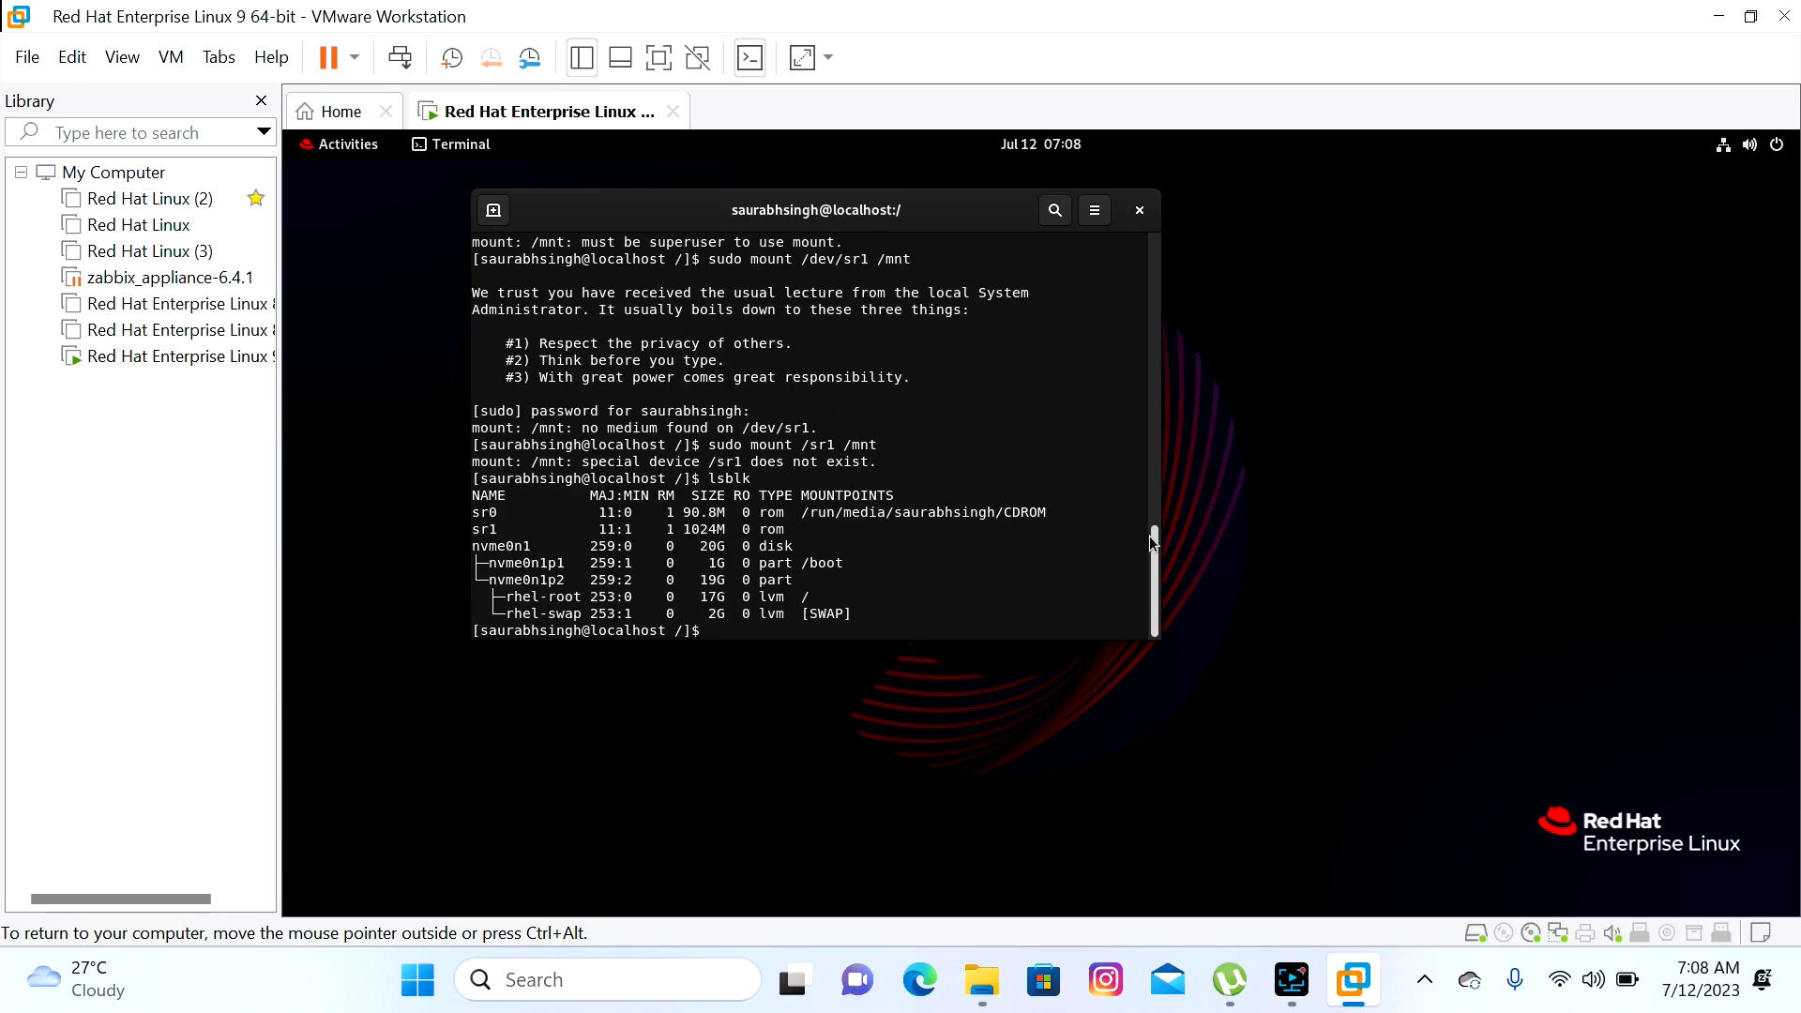
Open the Virtual Machine Settings for the RHEL 9 VM
click(186, 365)
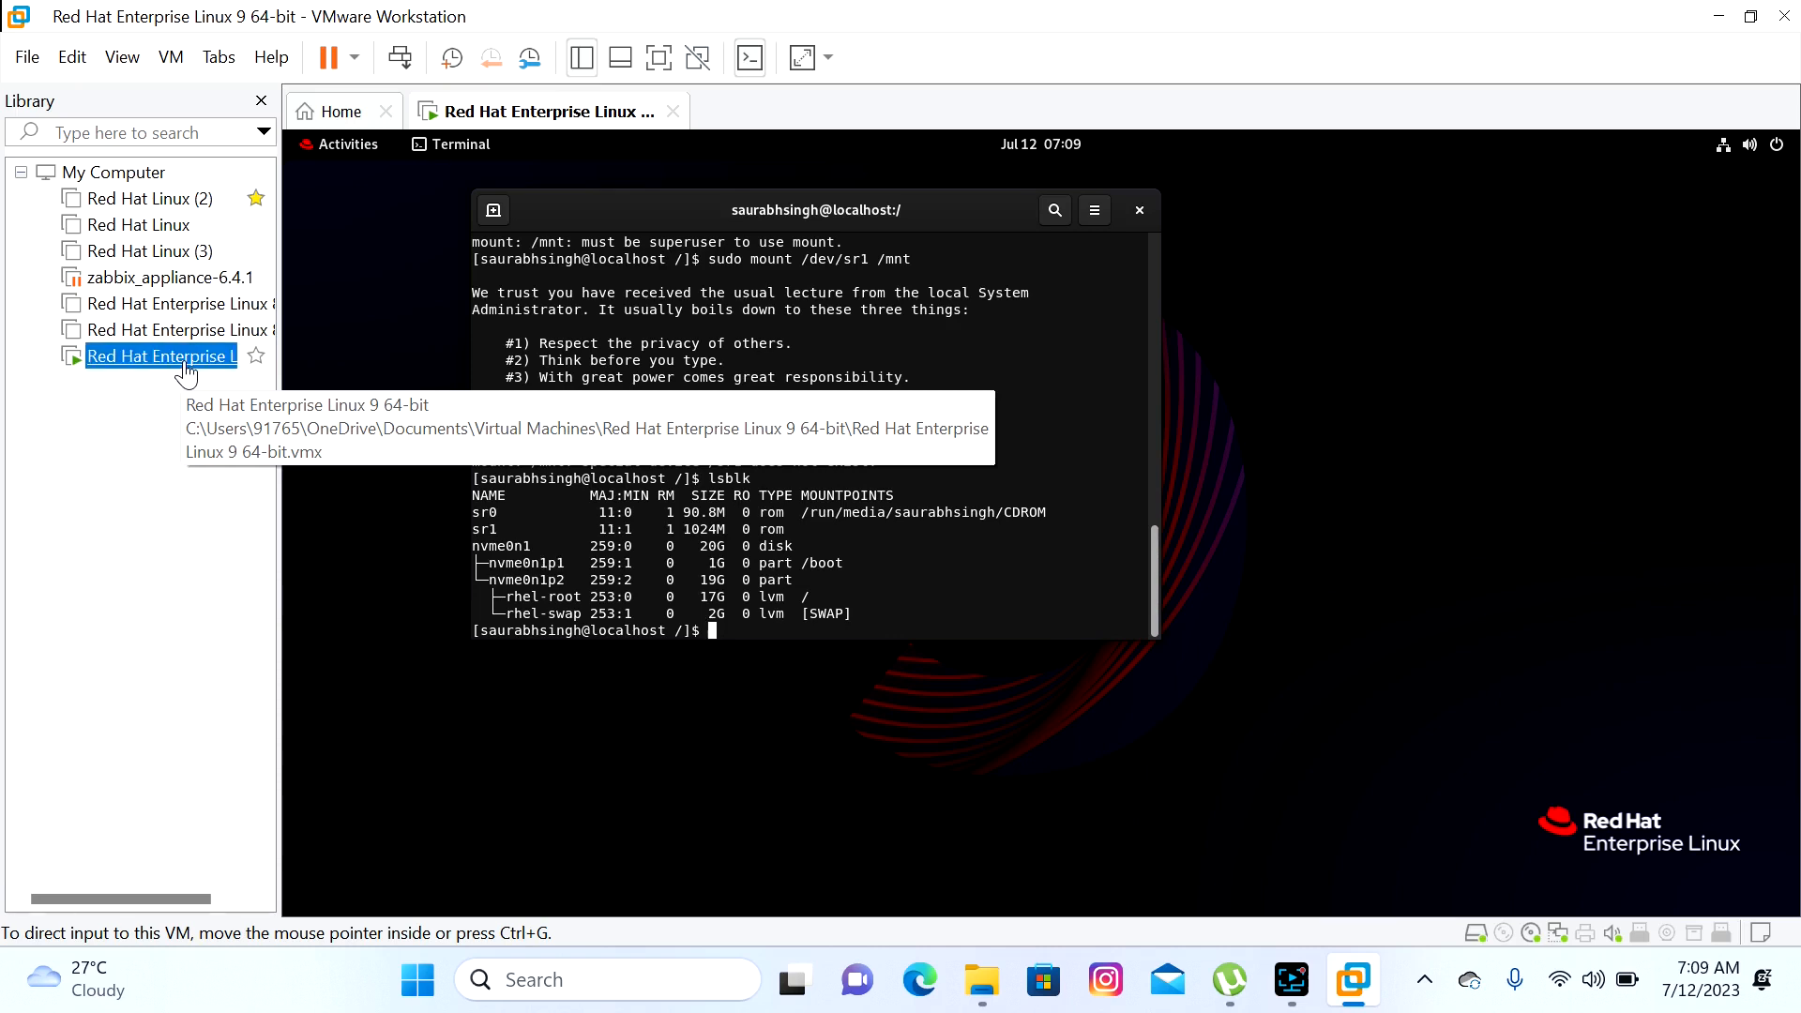
click(74, 58)
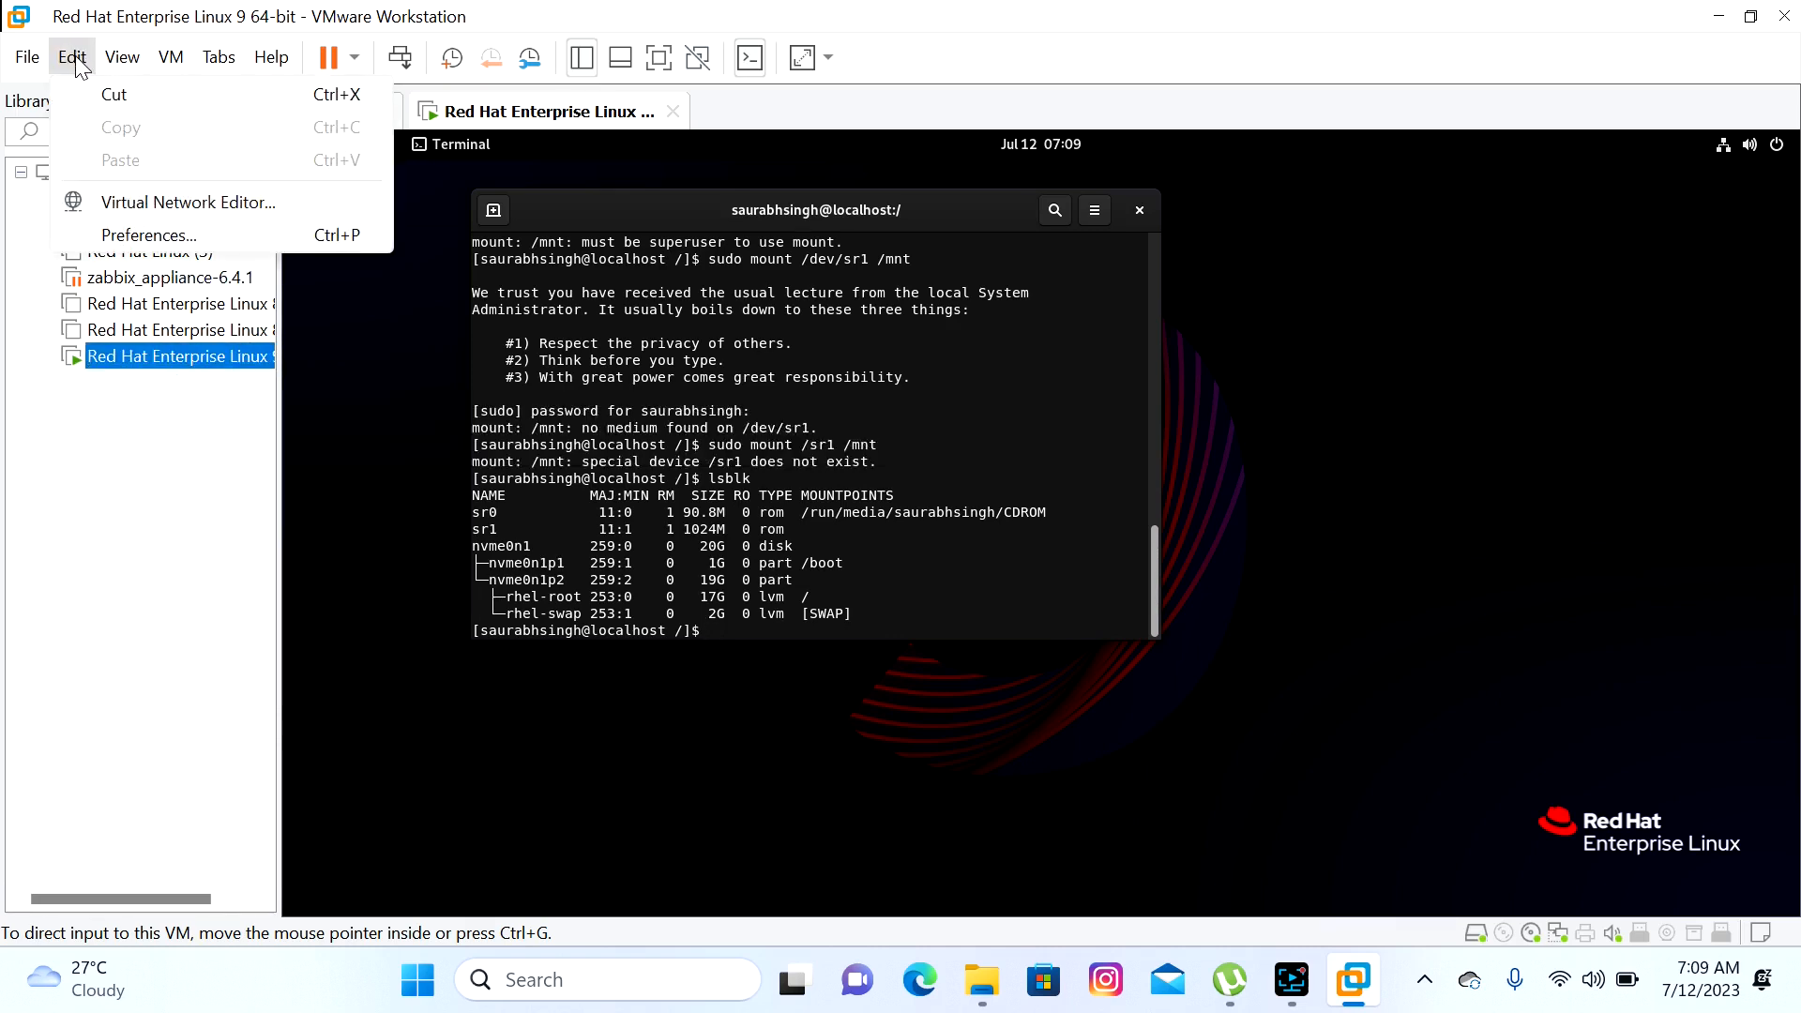
click(79, 363)
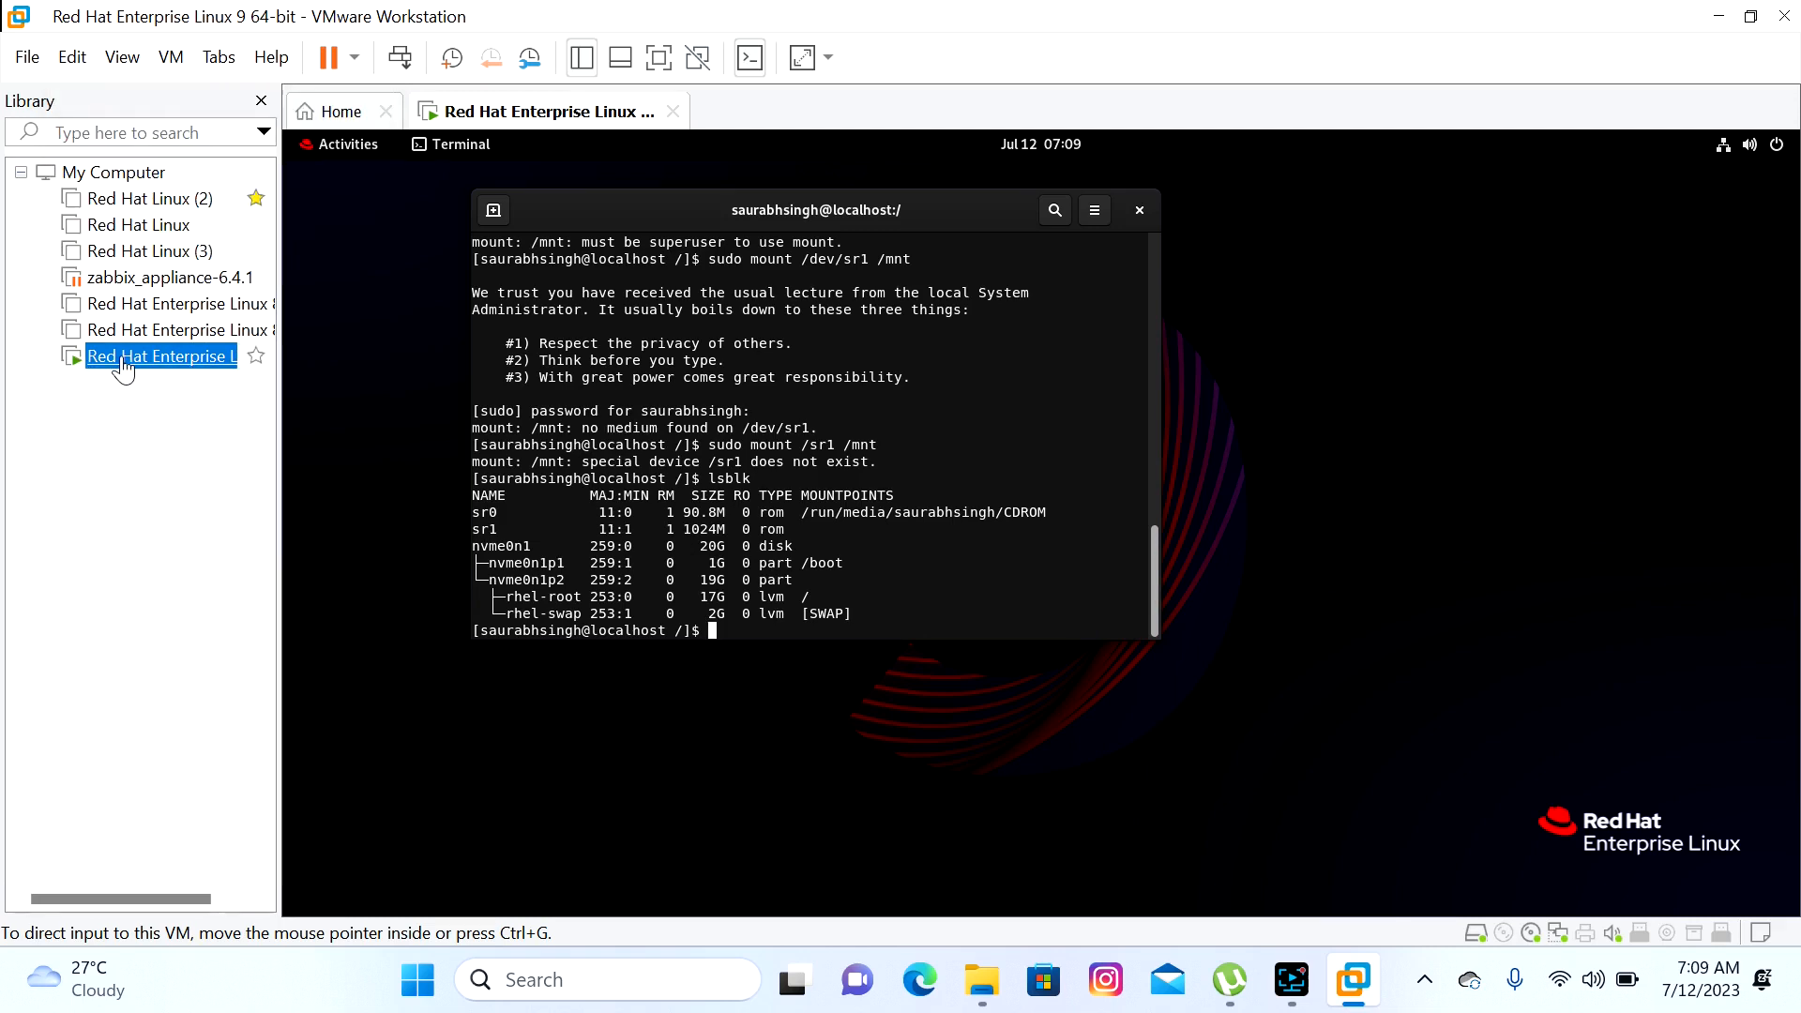
right_click(123, 367)
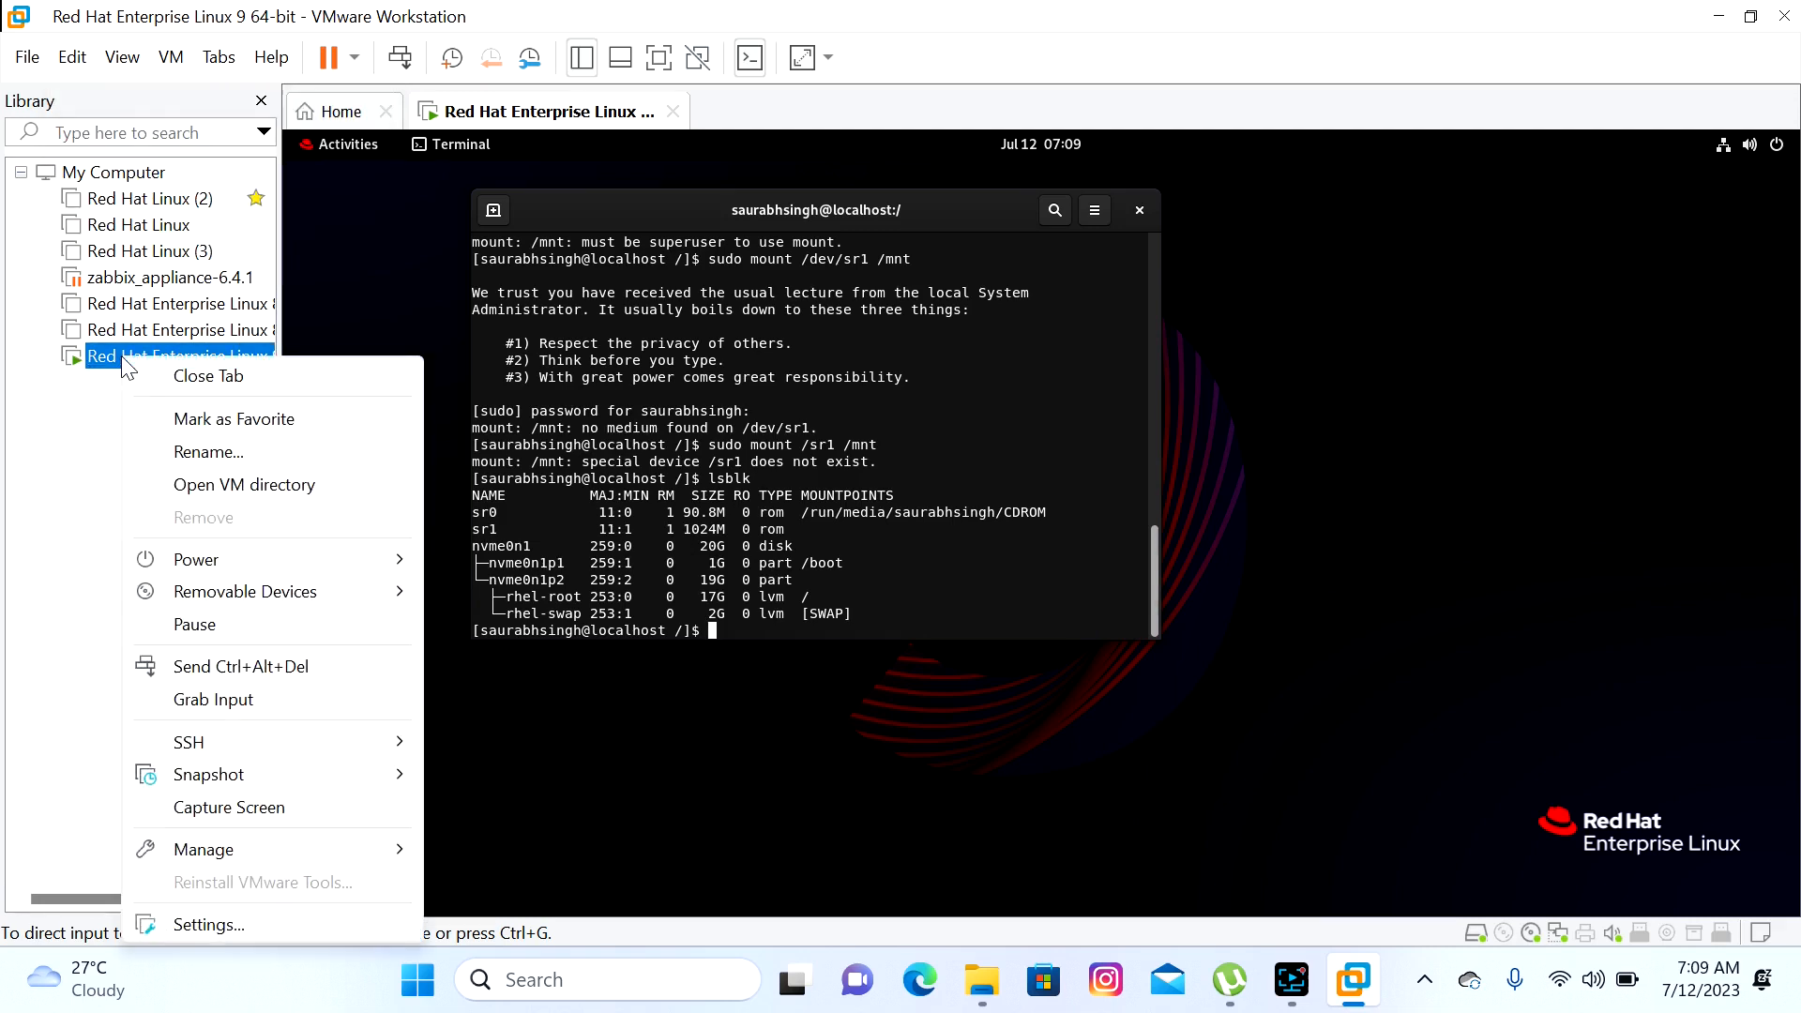
click(212, 927)
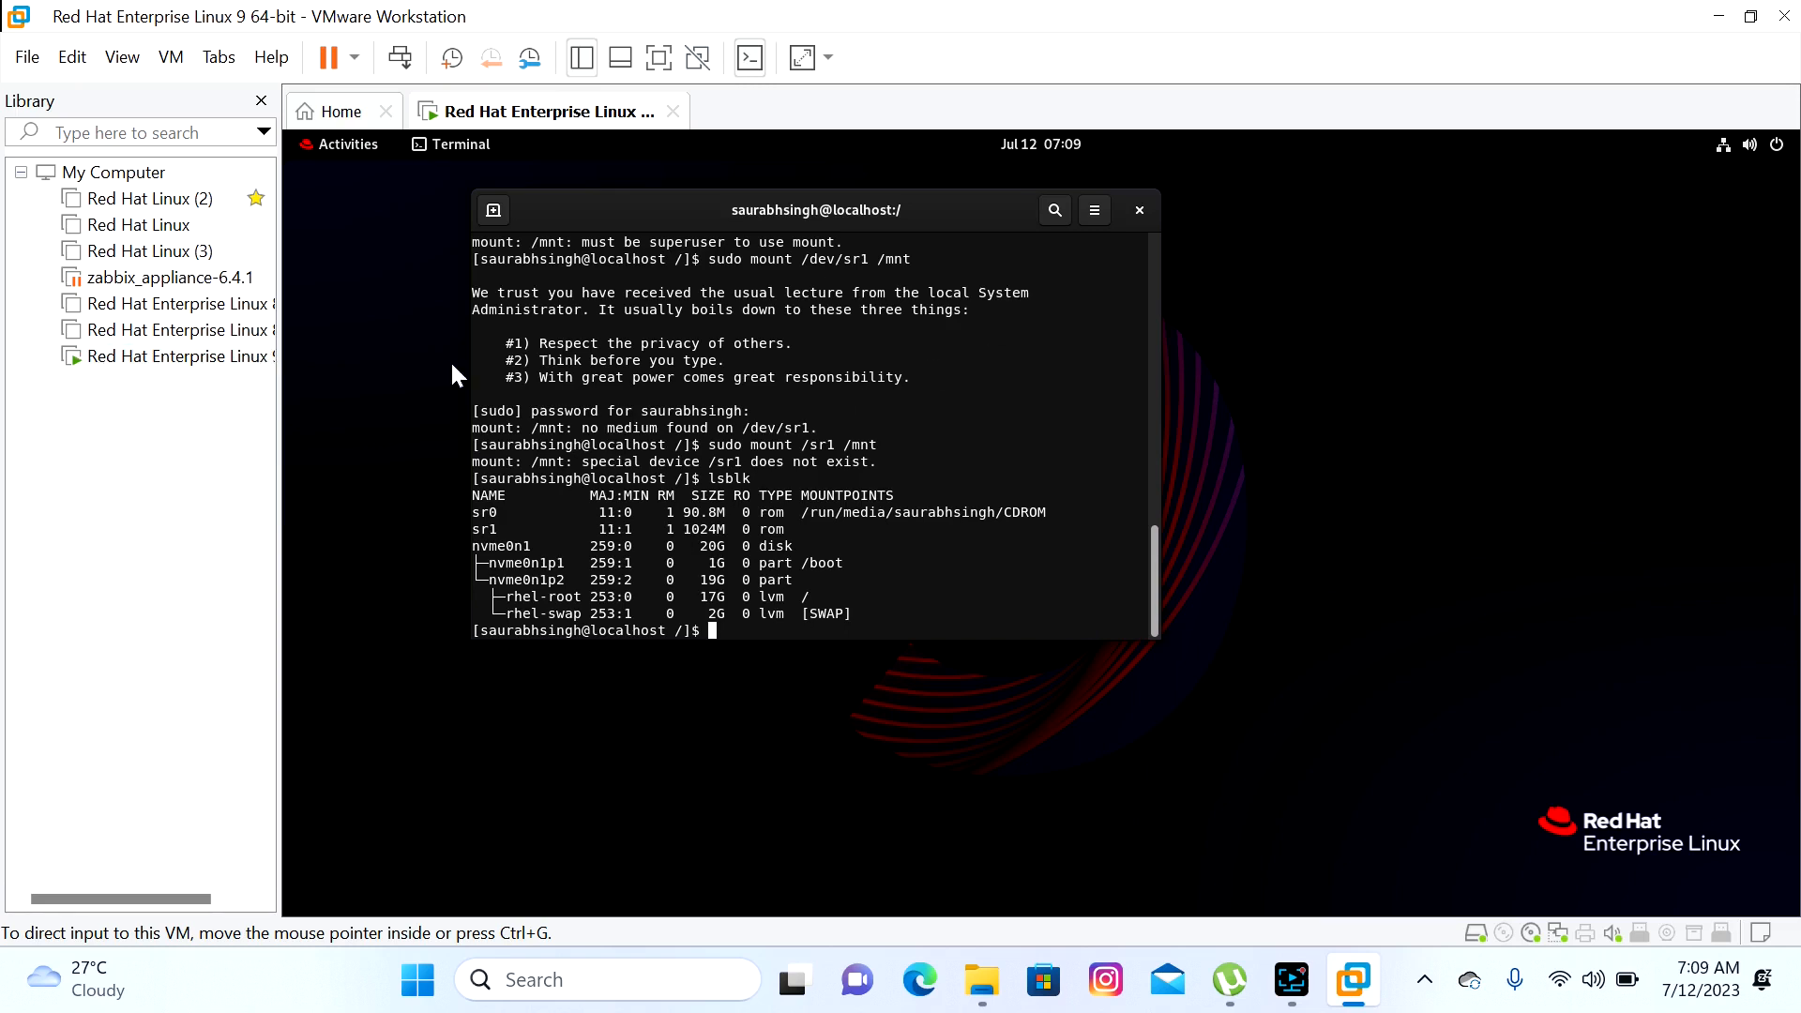
key(ctrl+d)
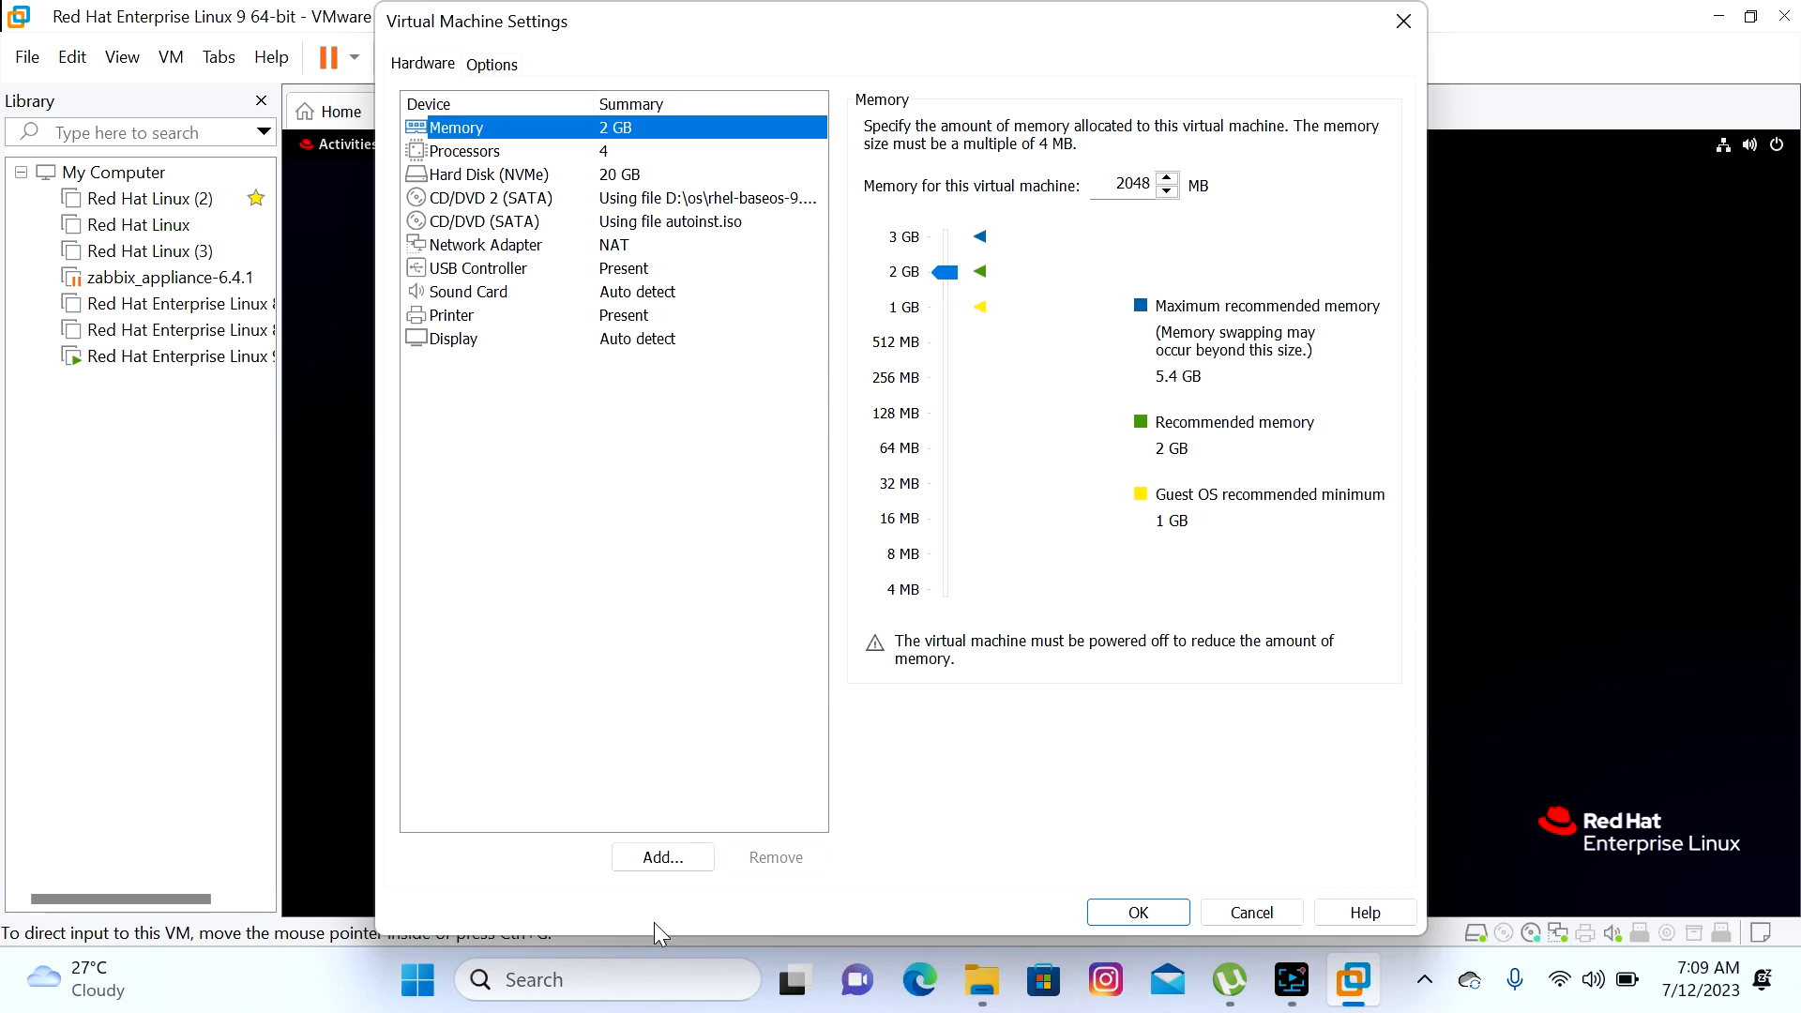
Add a new CD/DVD drive through the Add Hardware wizard
click(663, 857)
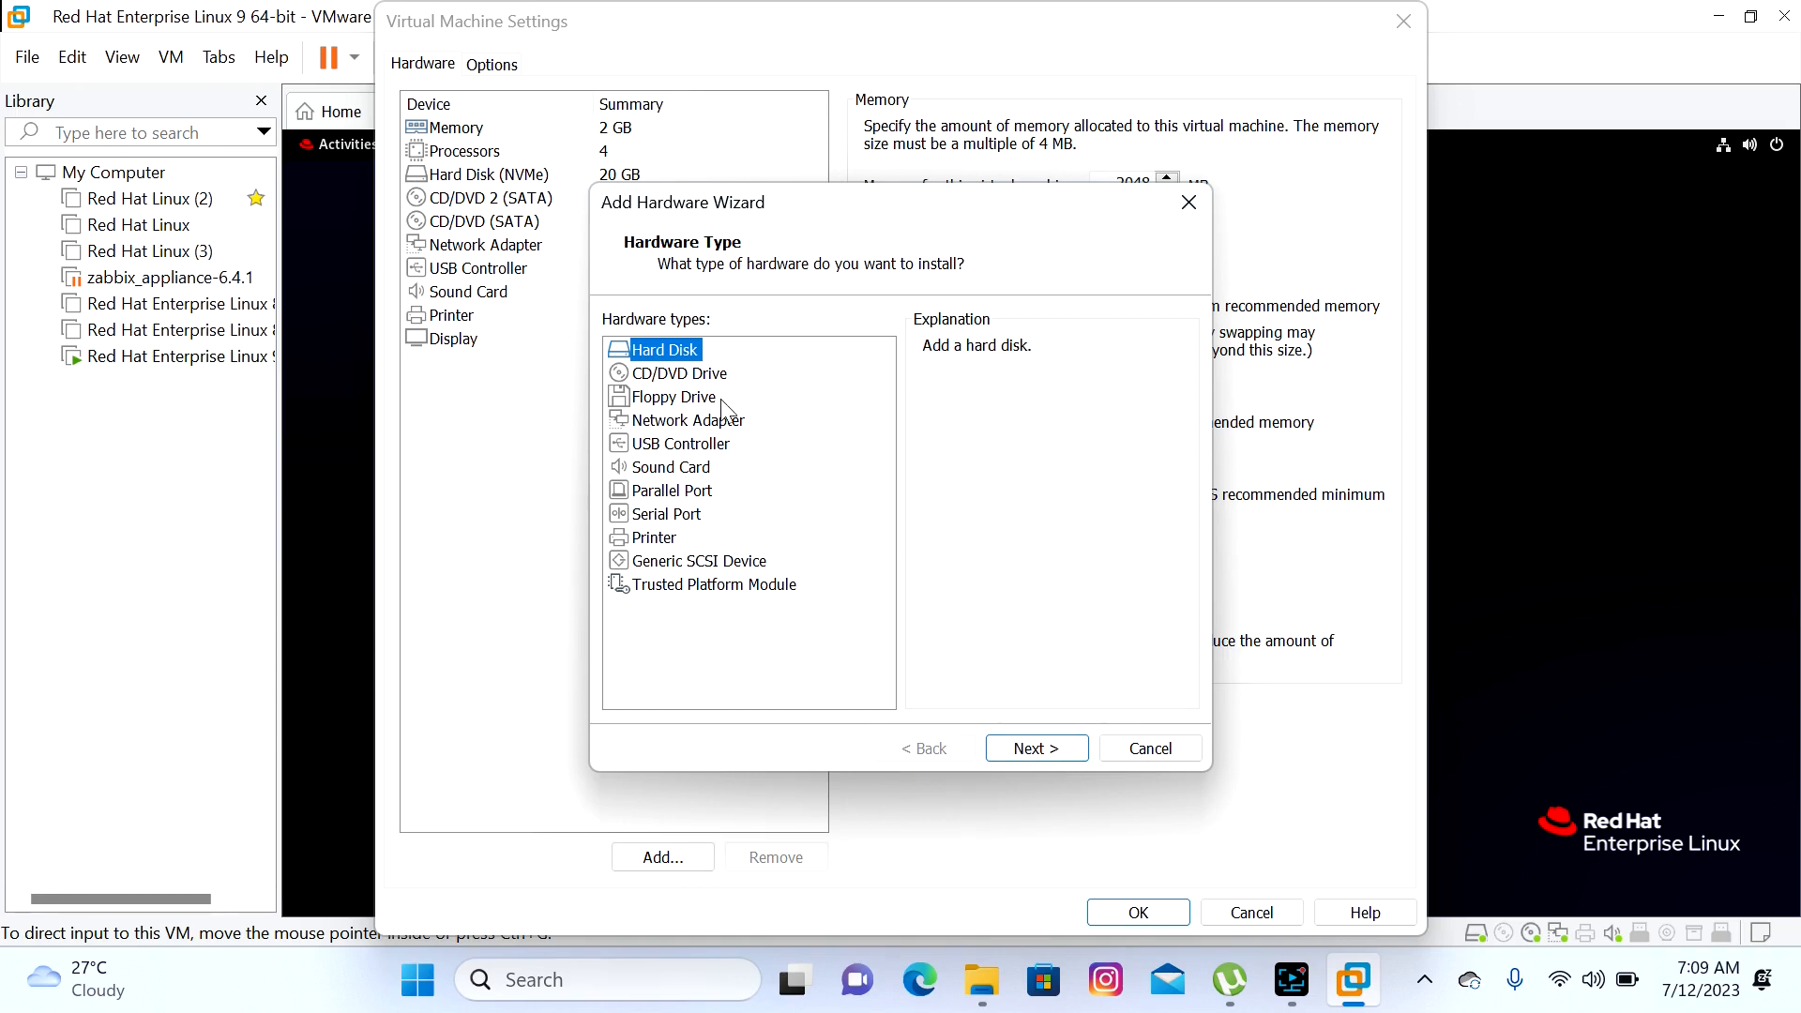
click(675, 379)
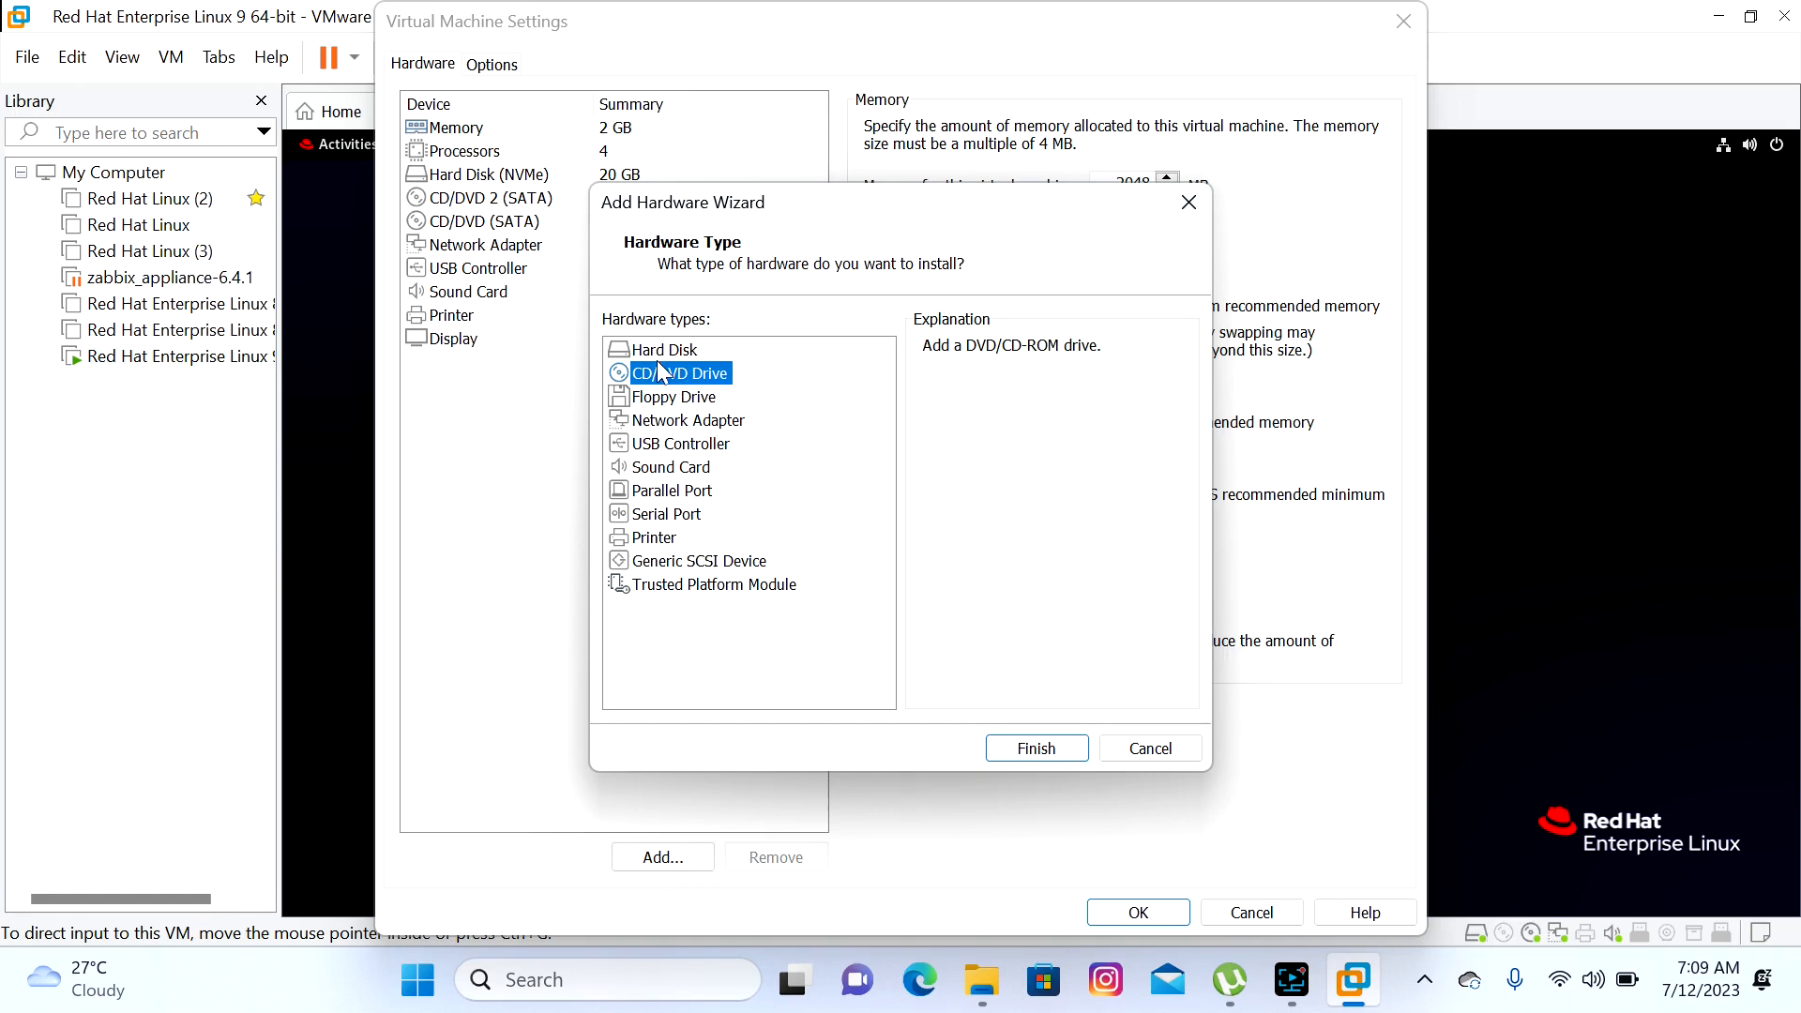
click(1037, 751)
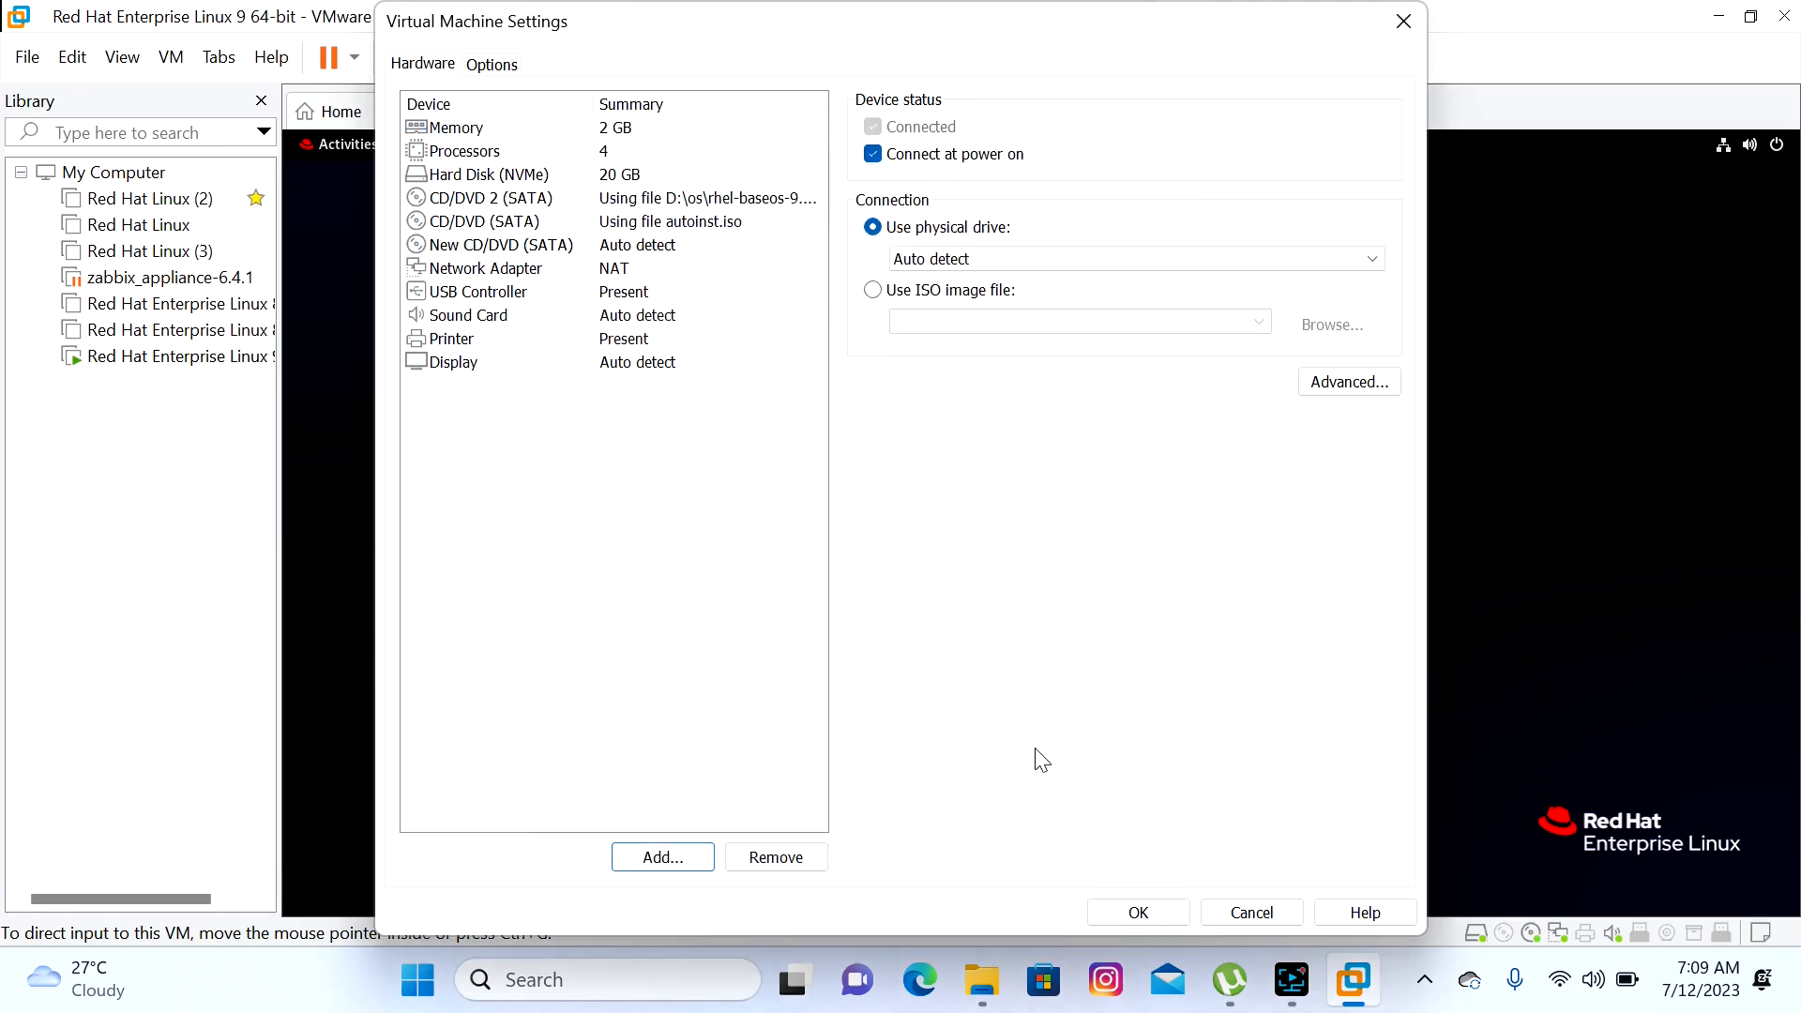
Point the new drive at D:\os\rhel-baseos-9.0-x86_64-dvd.iso and apply the settings with OK
click(891, 296)
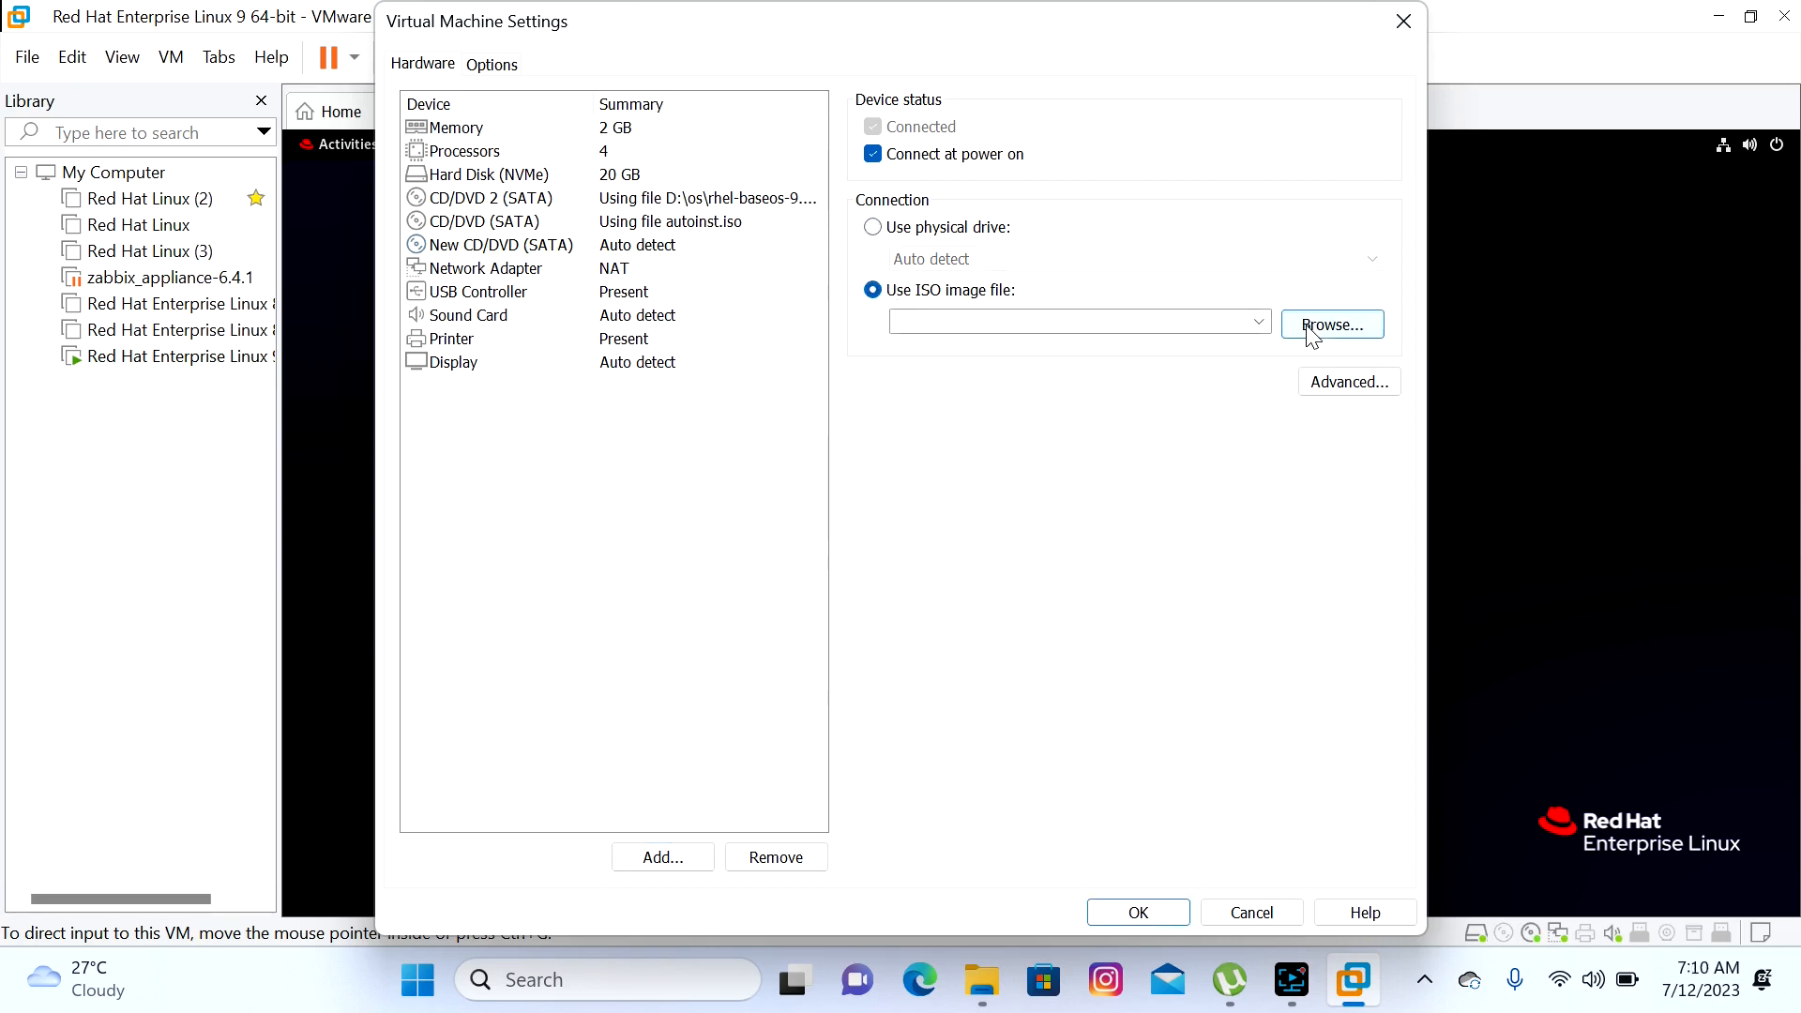
click(1331, 325)
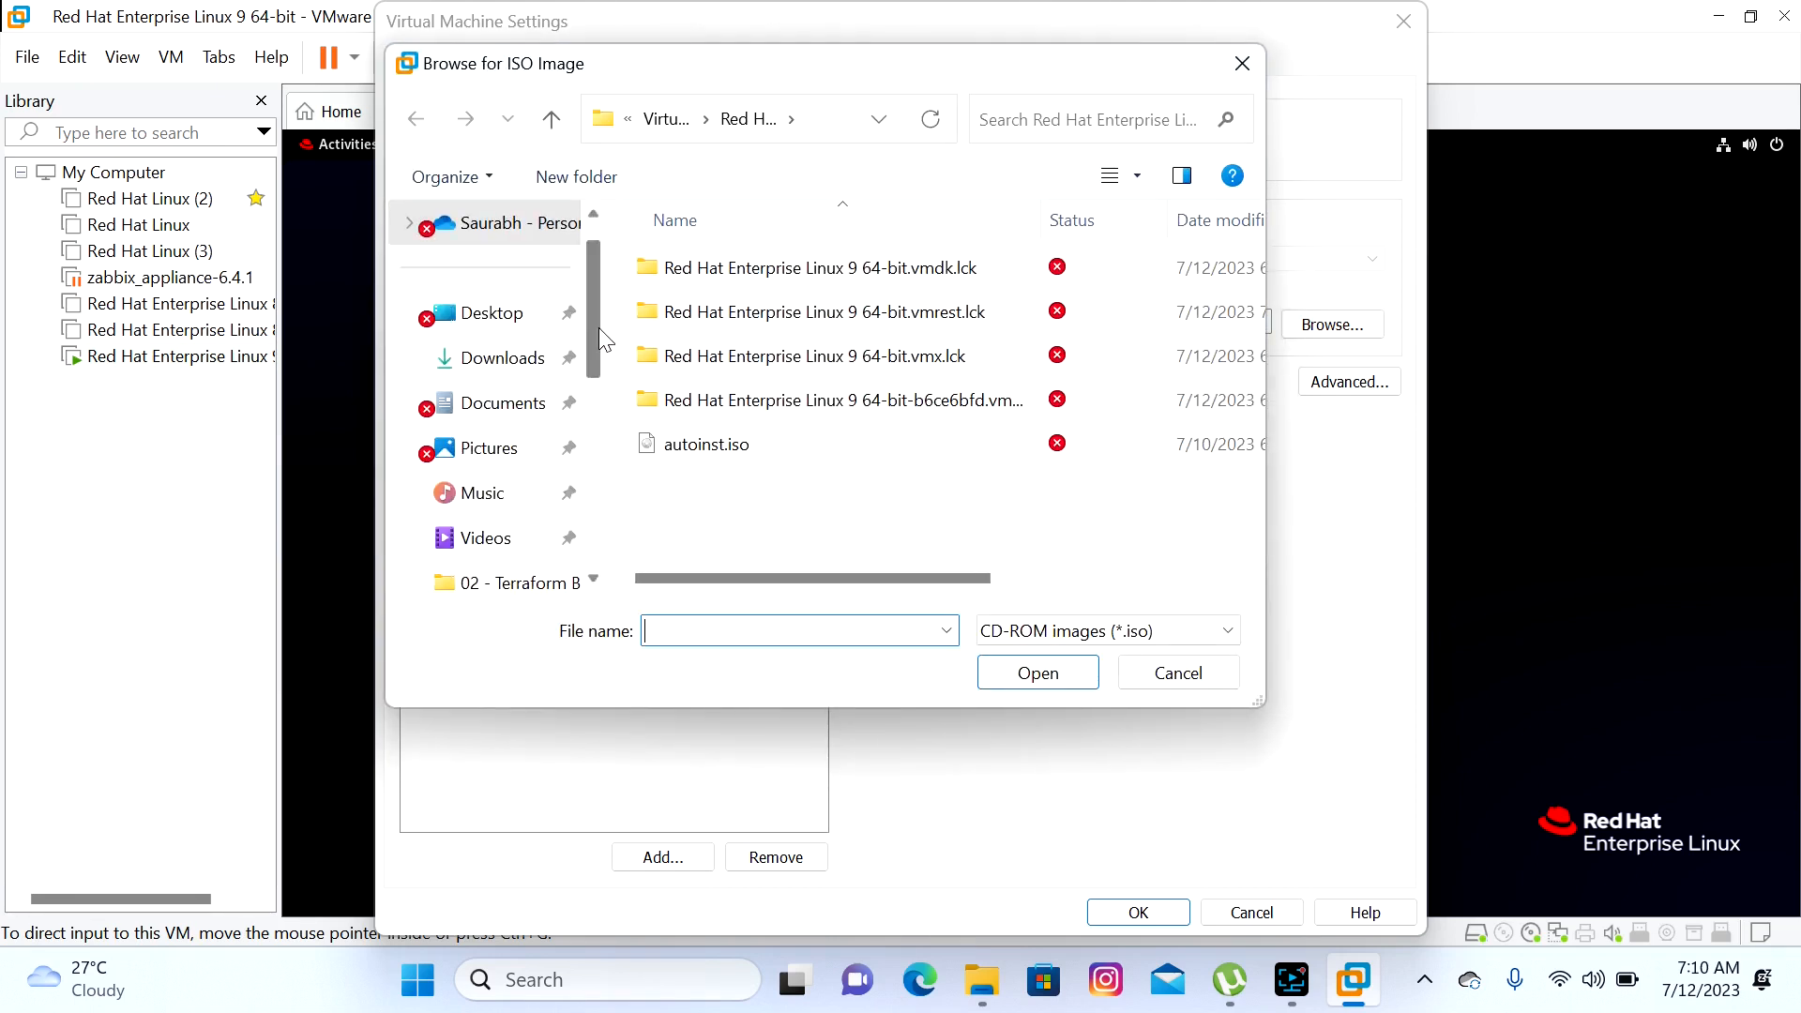
drag(598, 329, 595, 465)
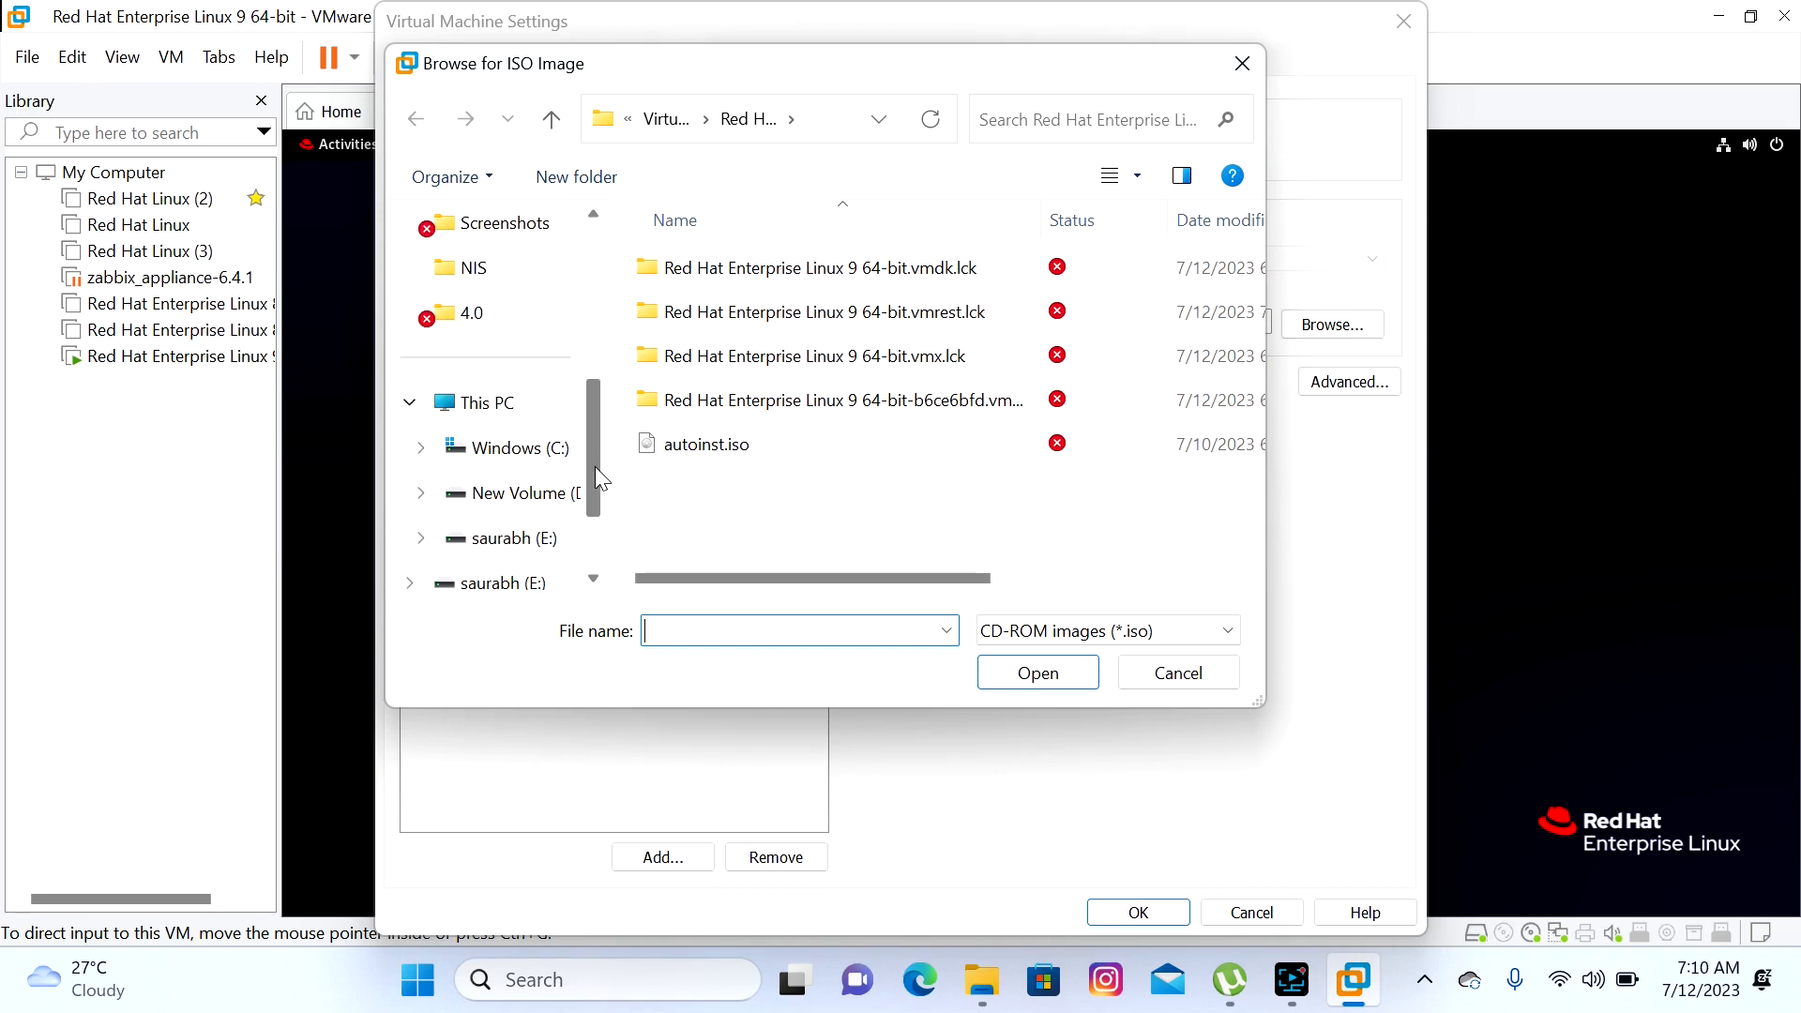
click(488, 504)
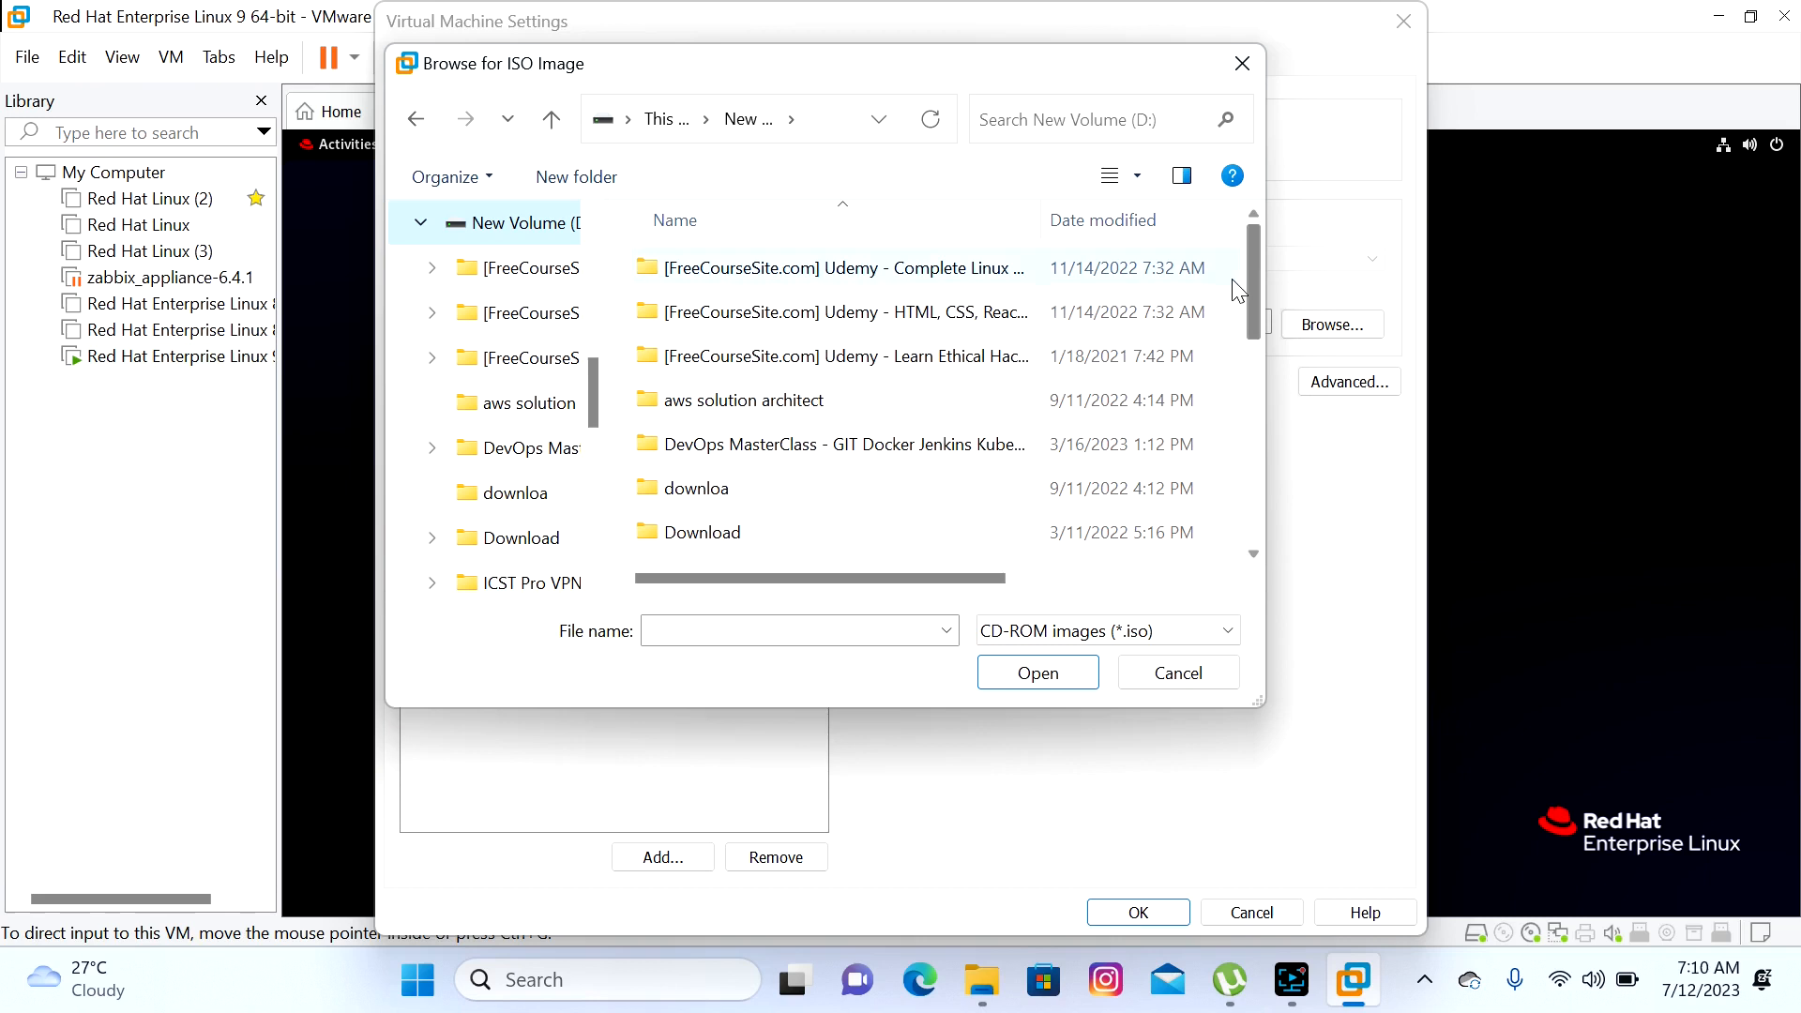
drag(1249, 300, 1242, 501)
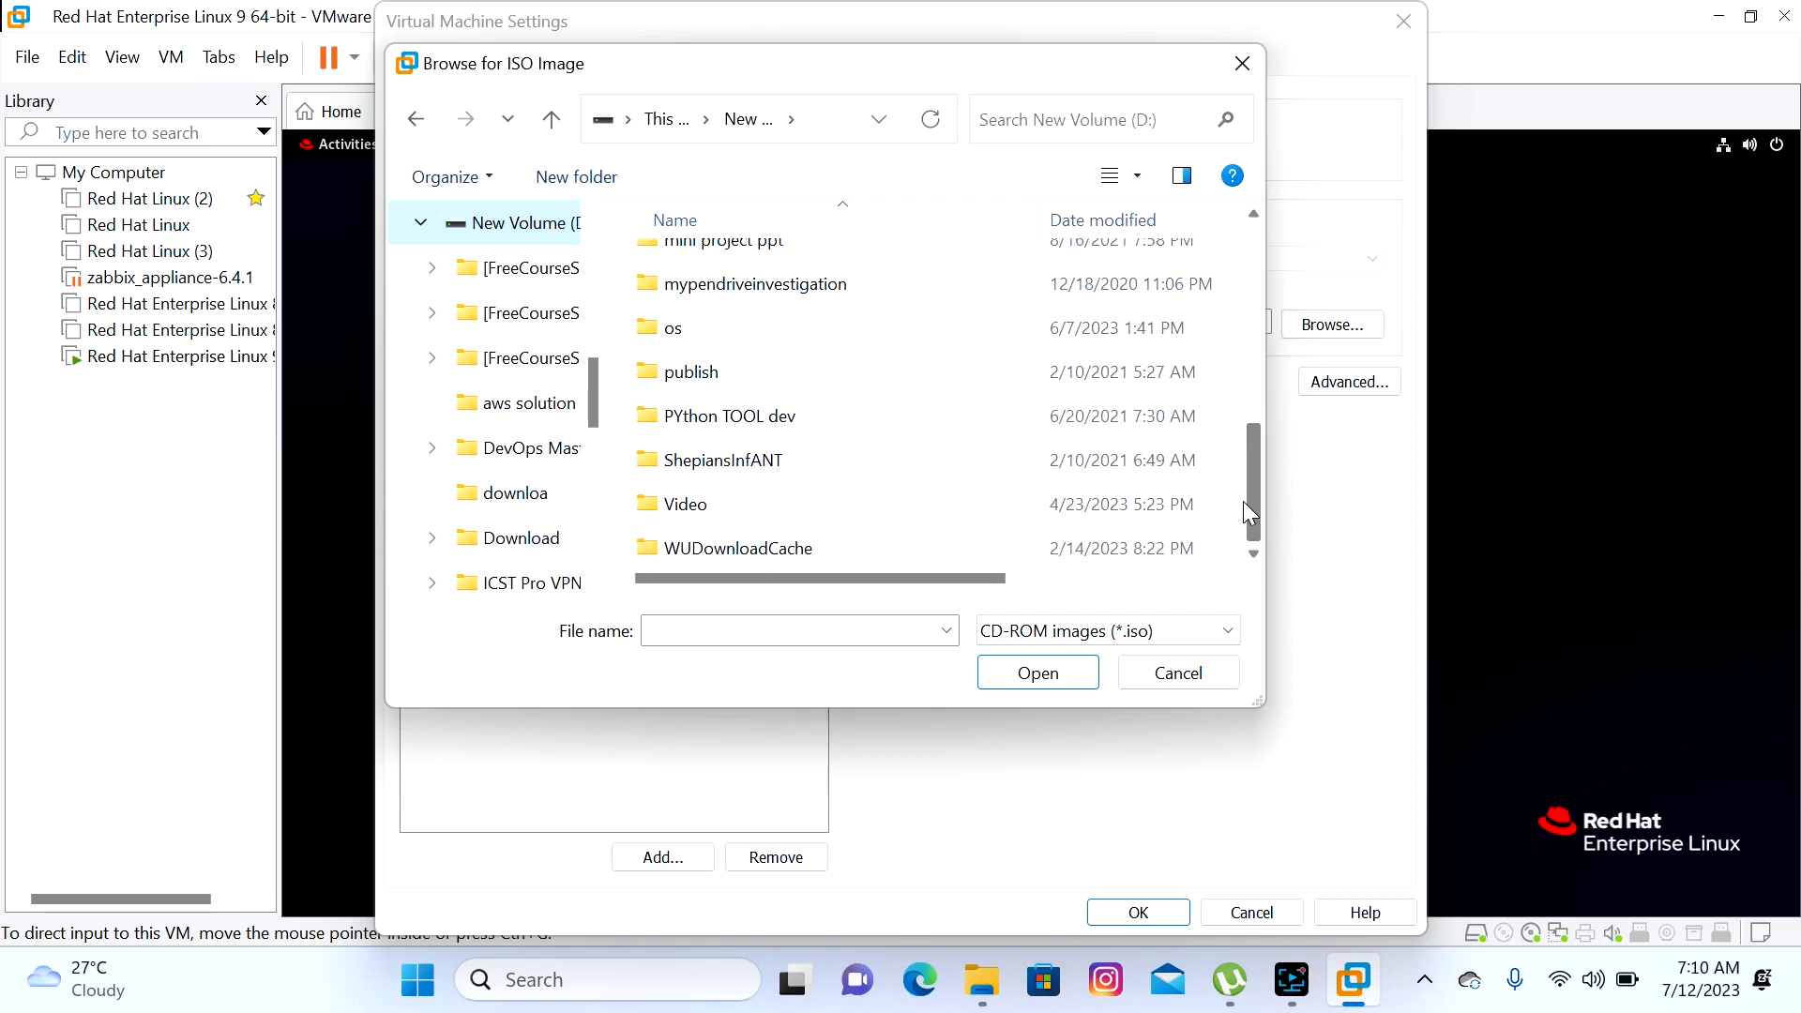
click(1052, 343)
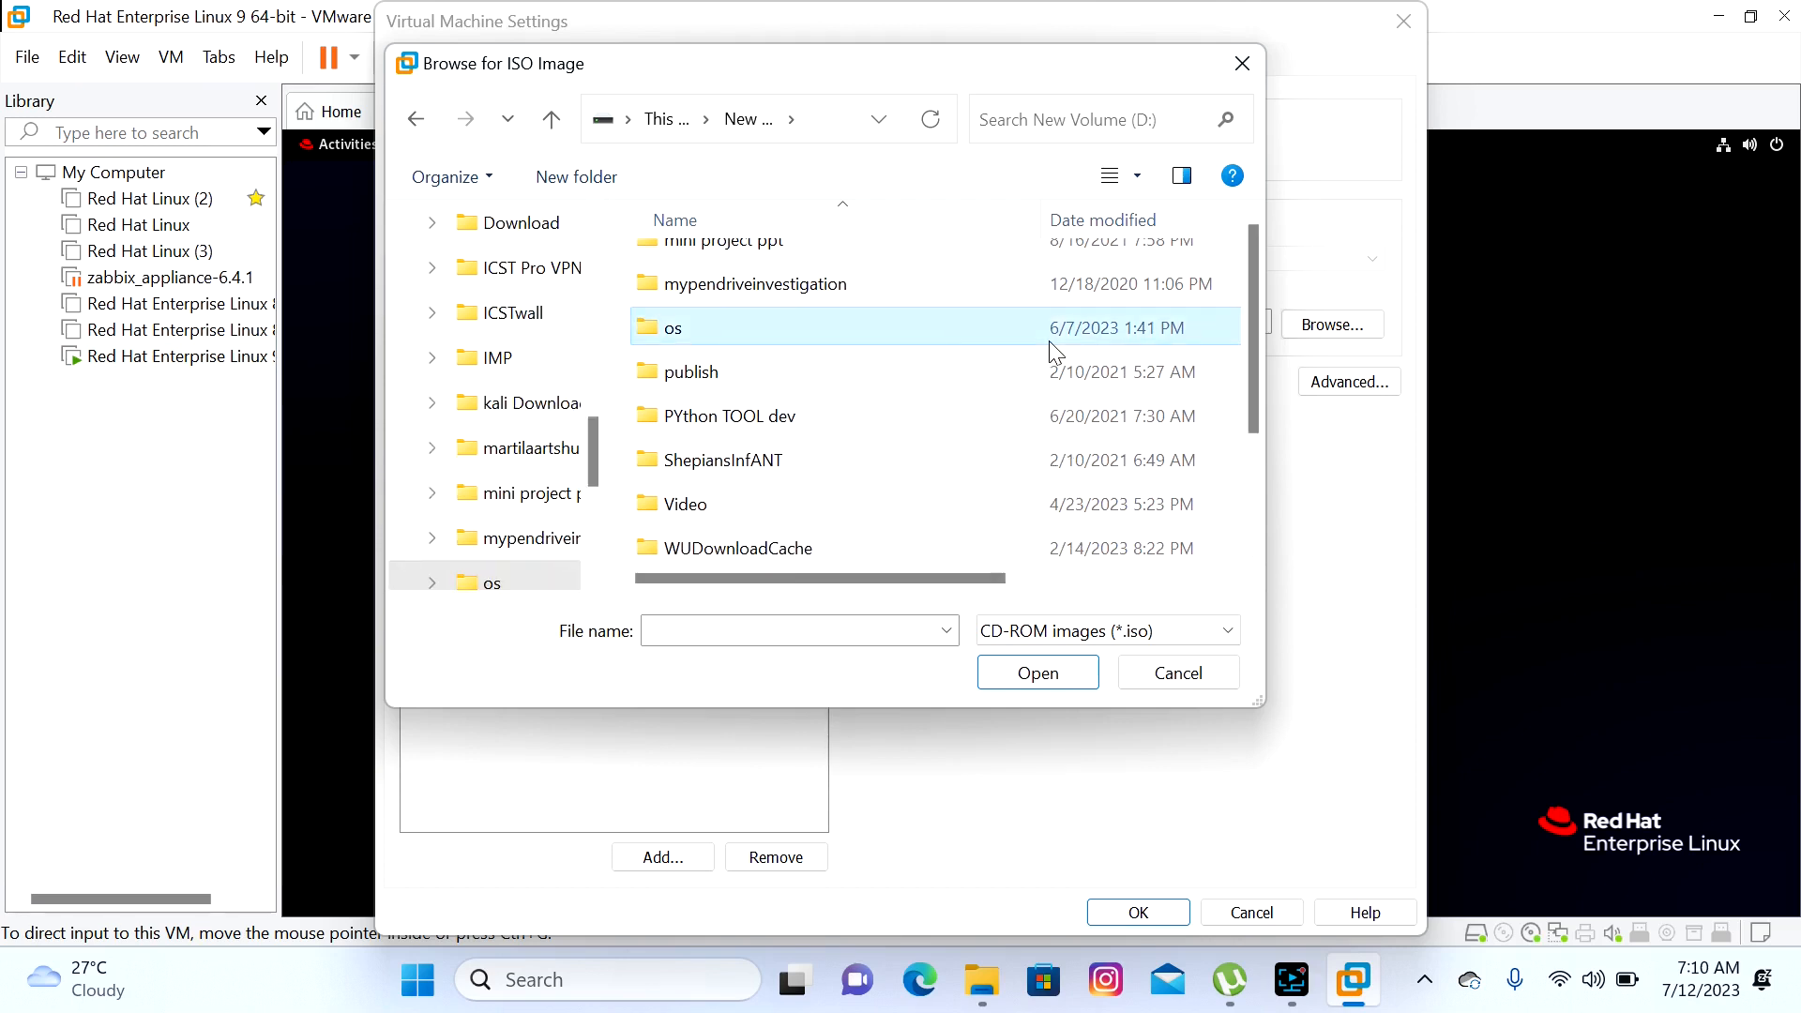
double_click(1054, 351)
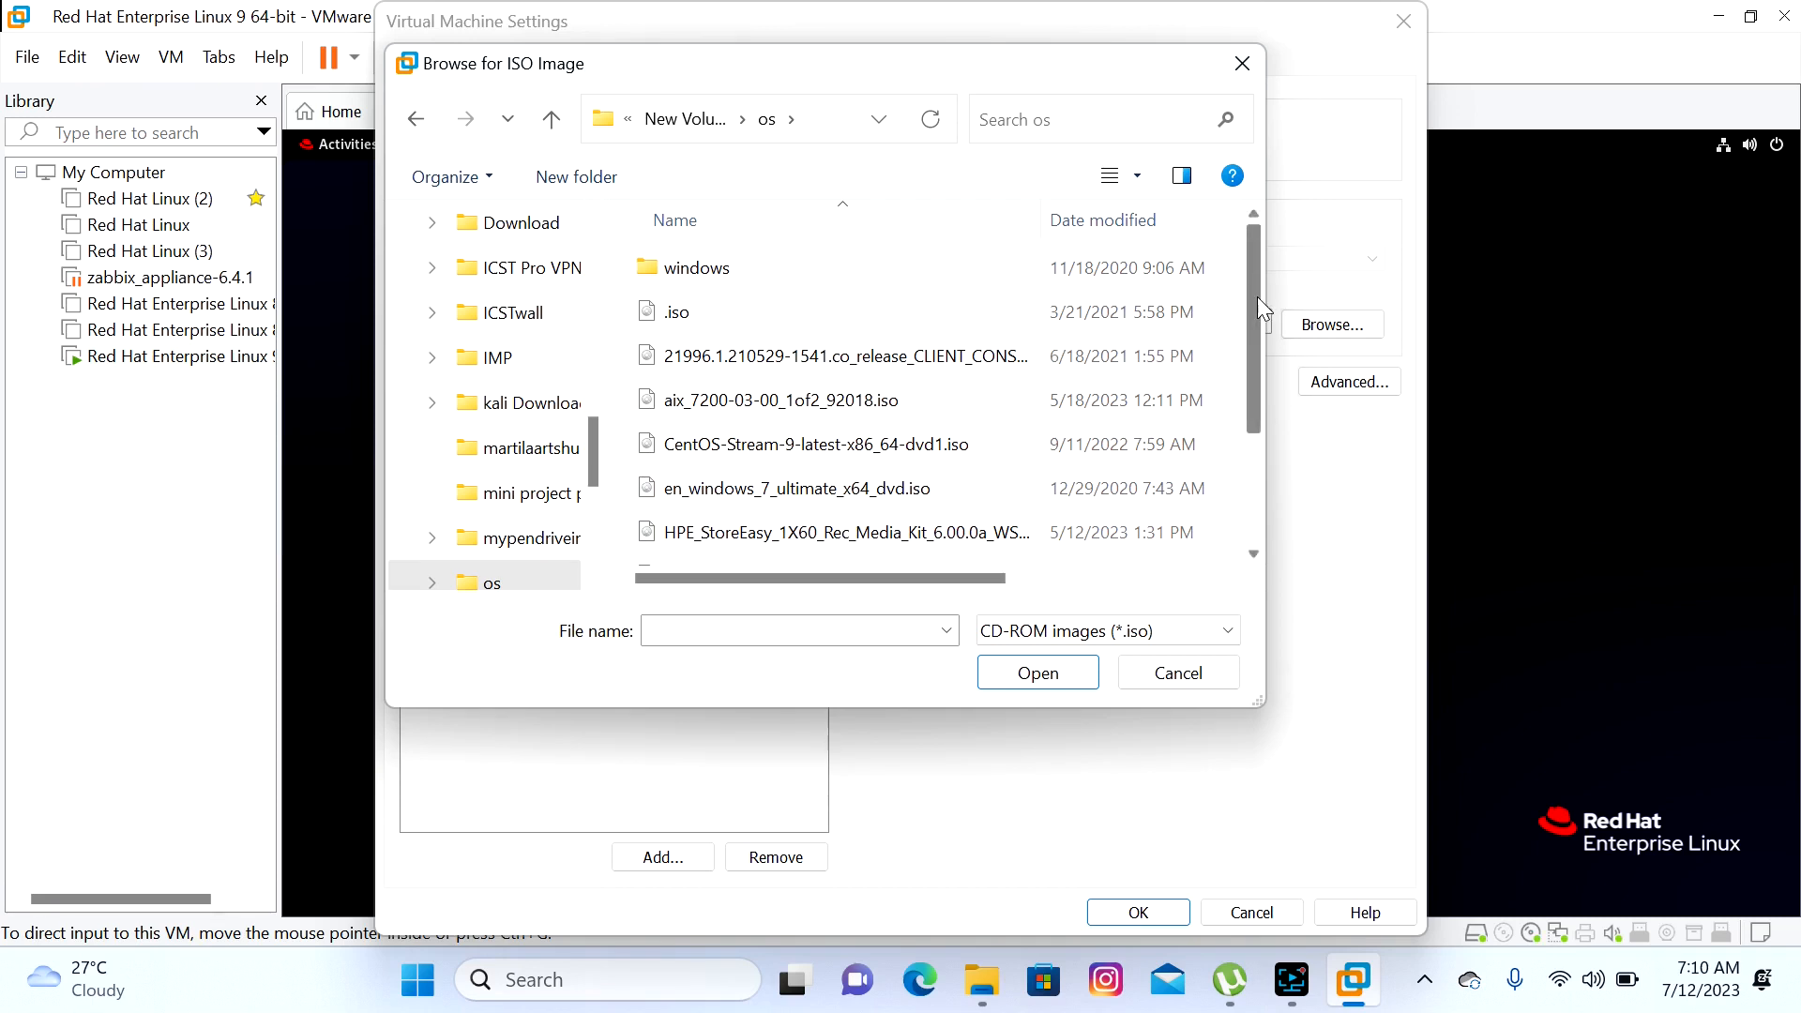
drag(1257, 296, 1255, 360)
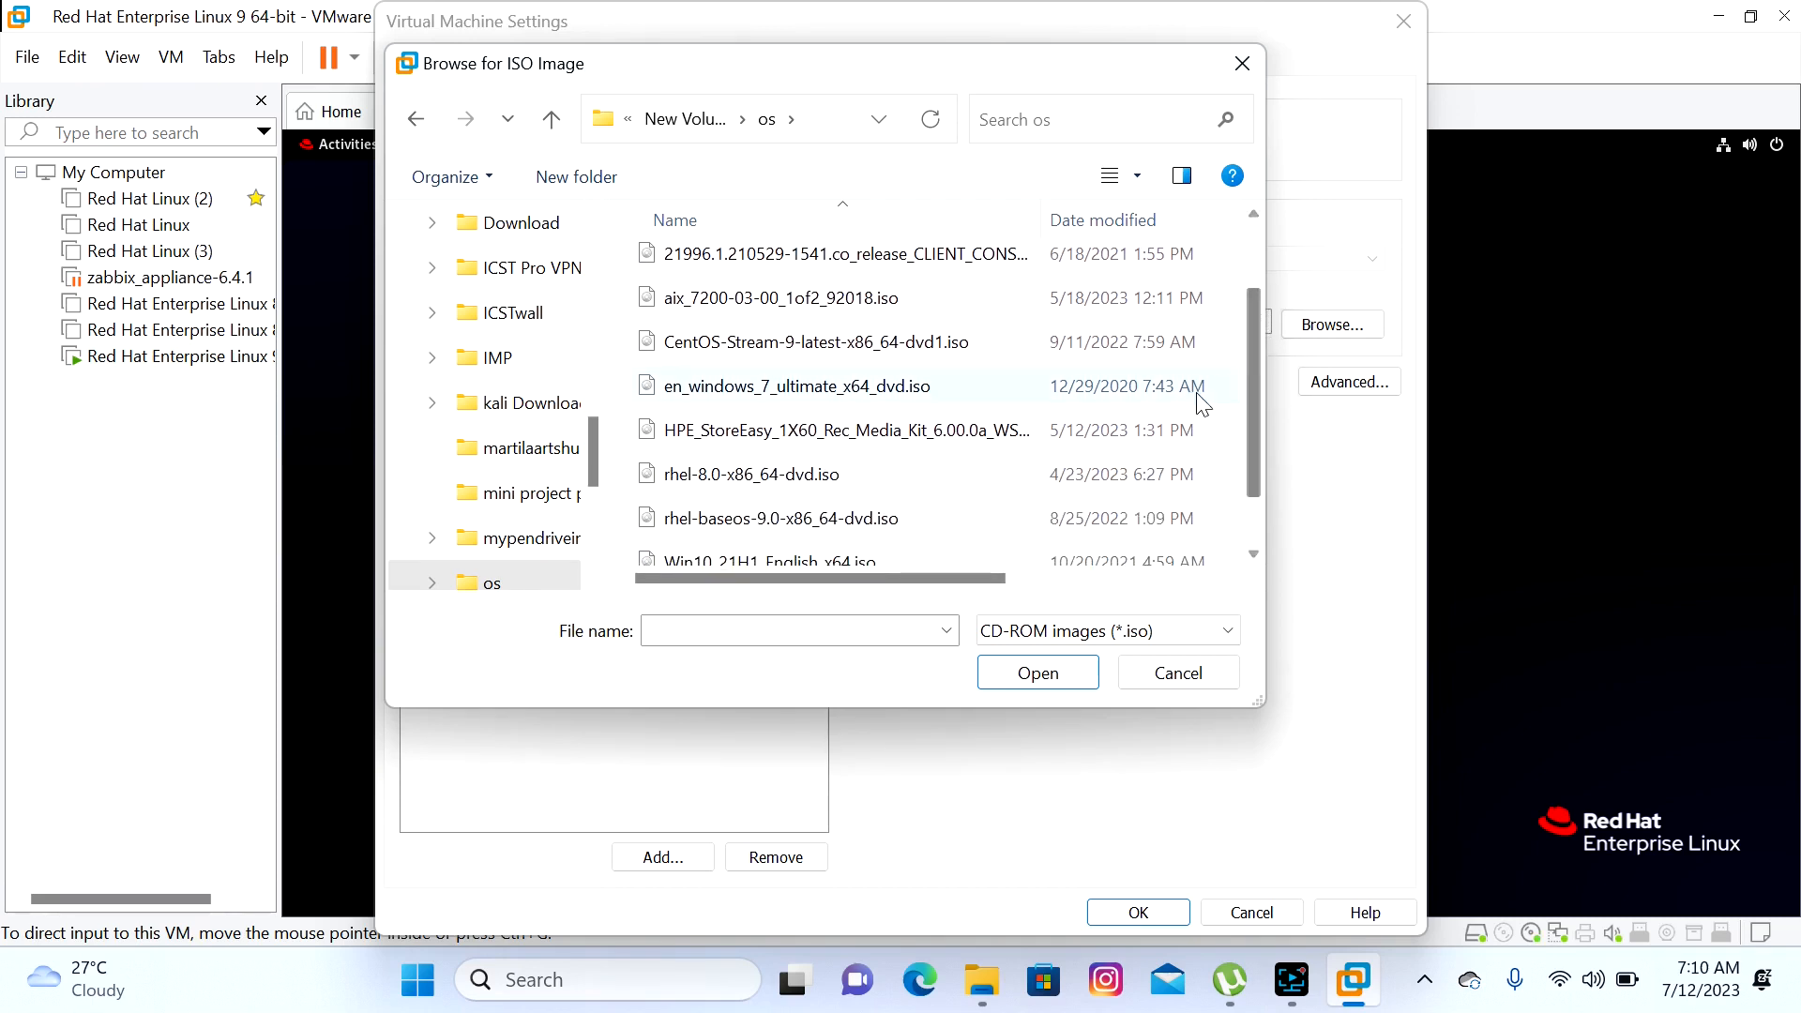
click(1043, 524)
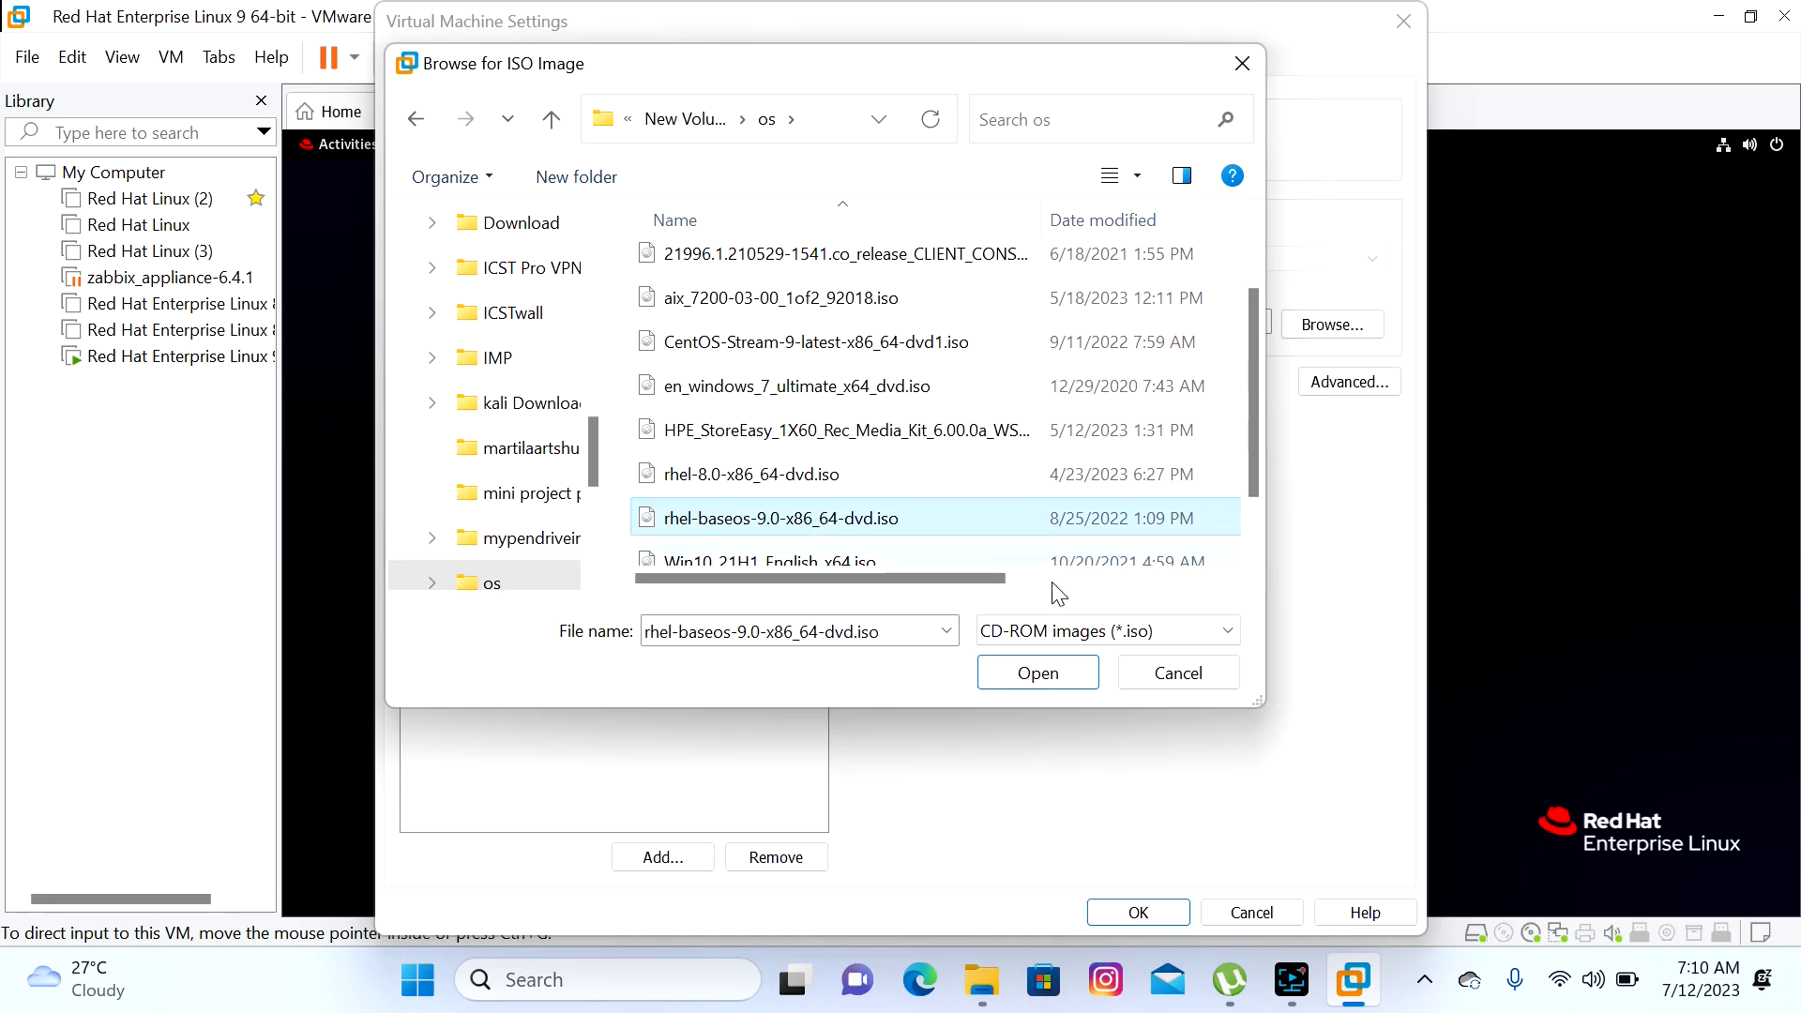
click(1038, 673)
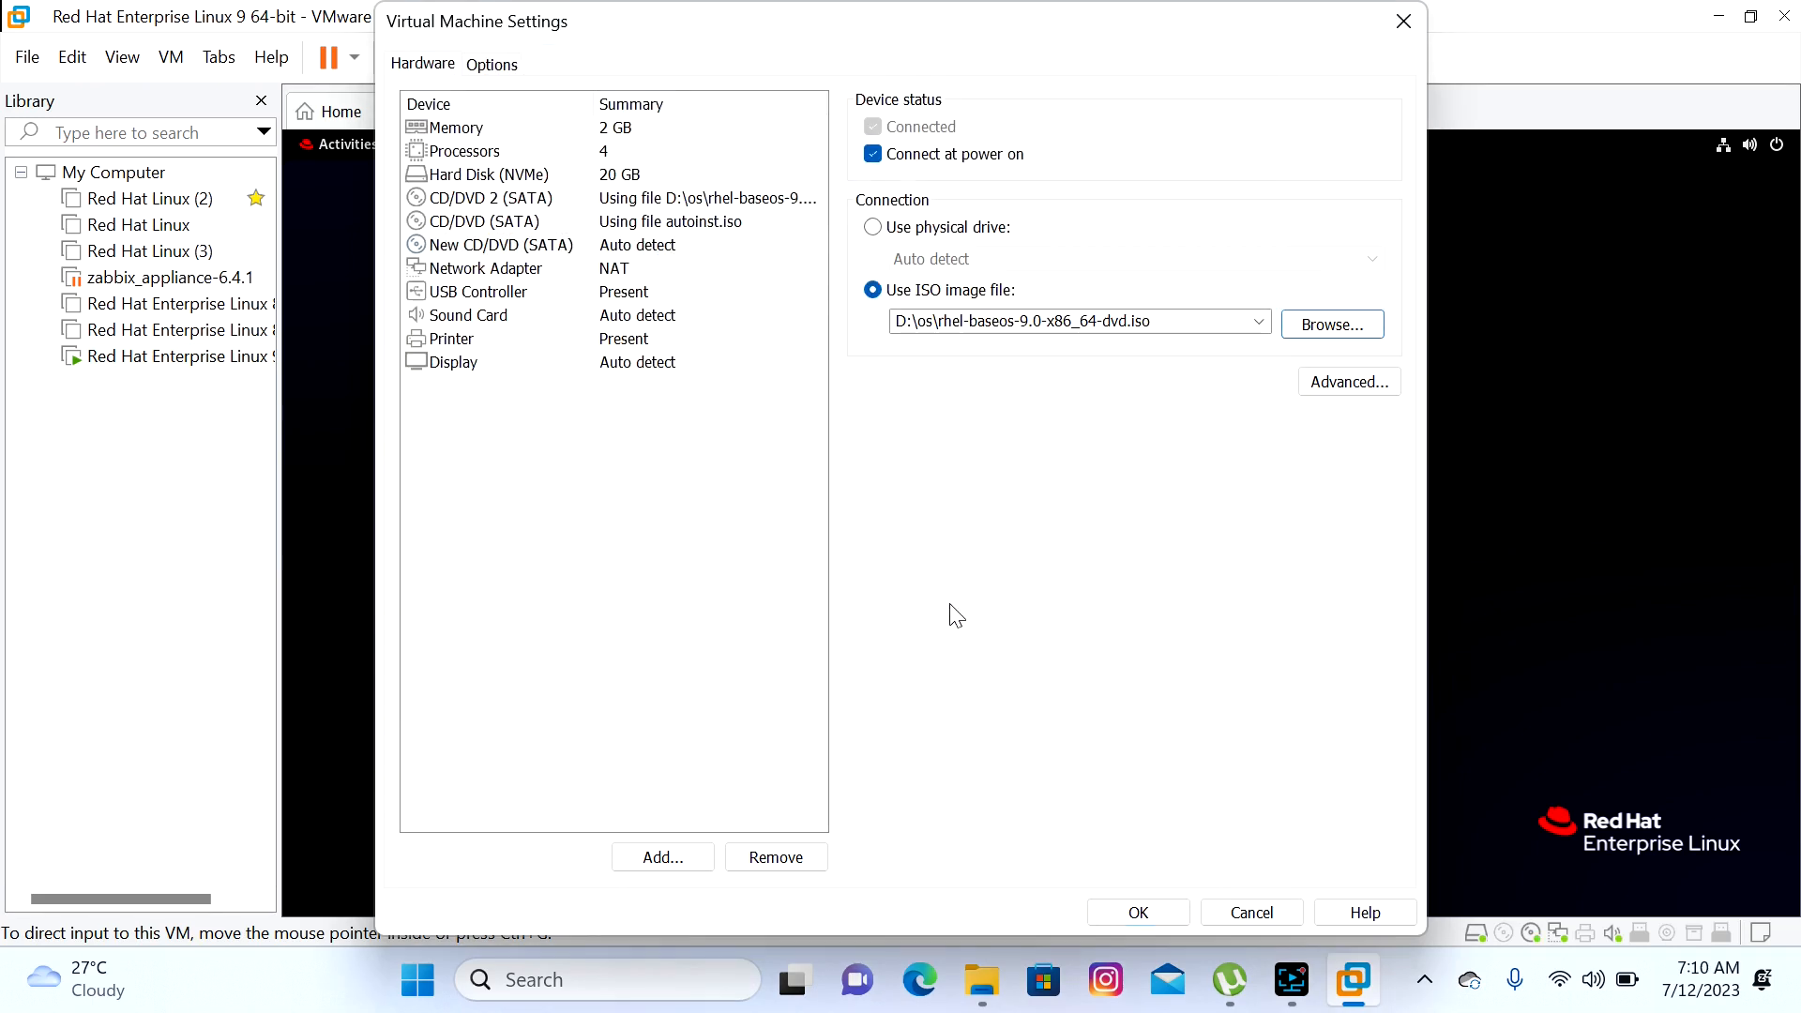
click(1106, 916)
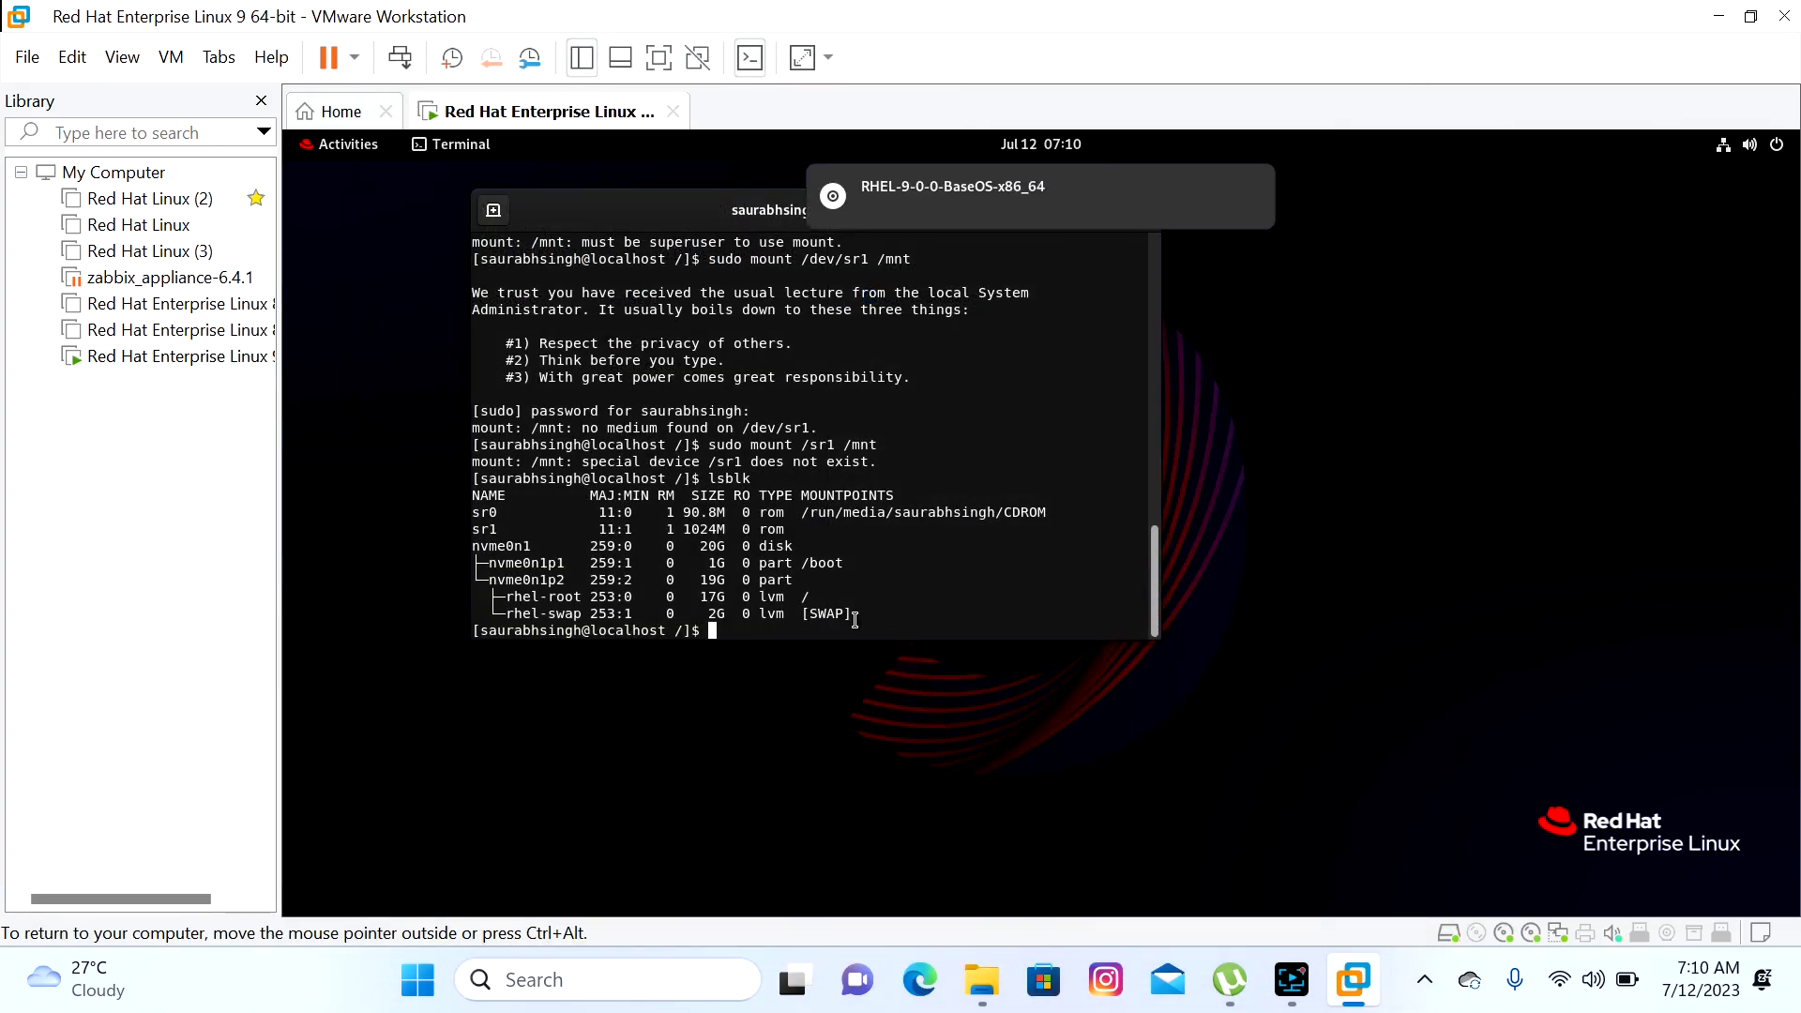
Run lsblk and copy sr2's RHEL-9-0-0-BaseOS-x86_64 mount path from the output
text(lsblk)
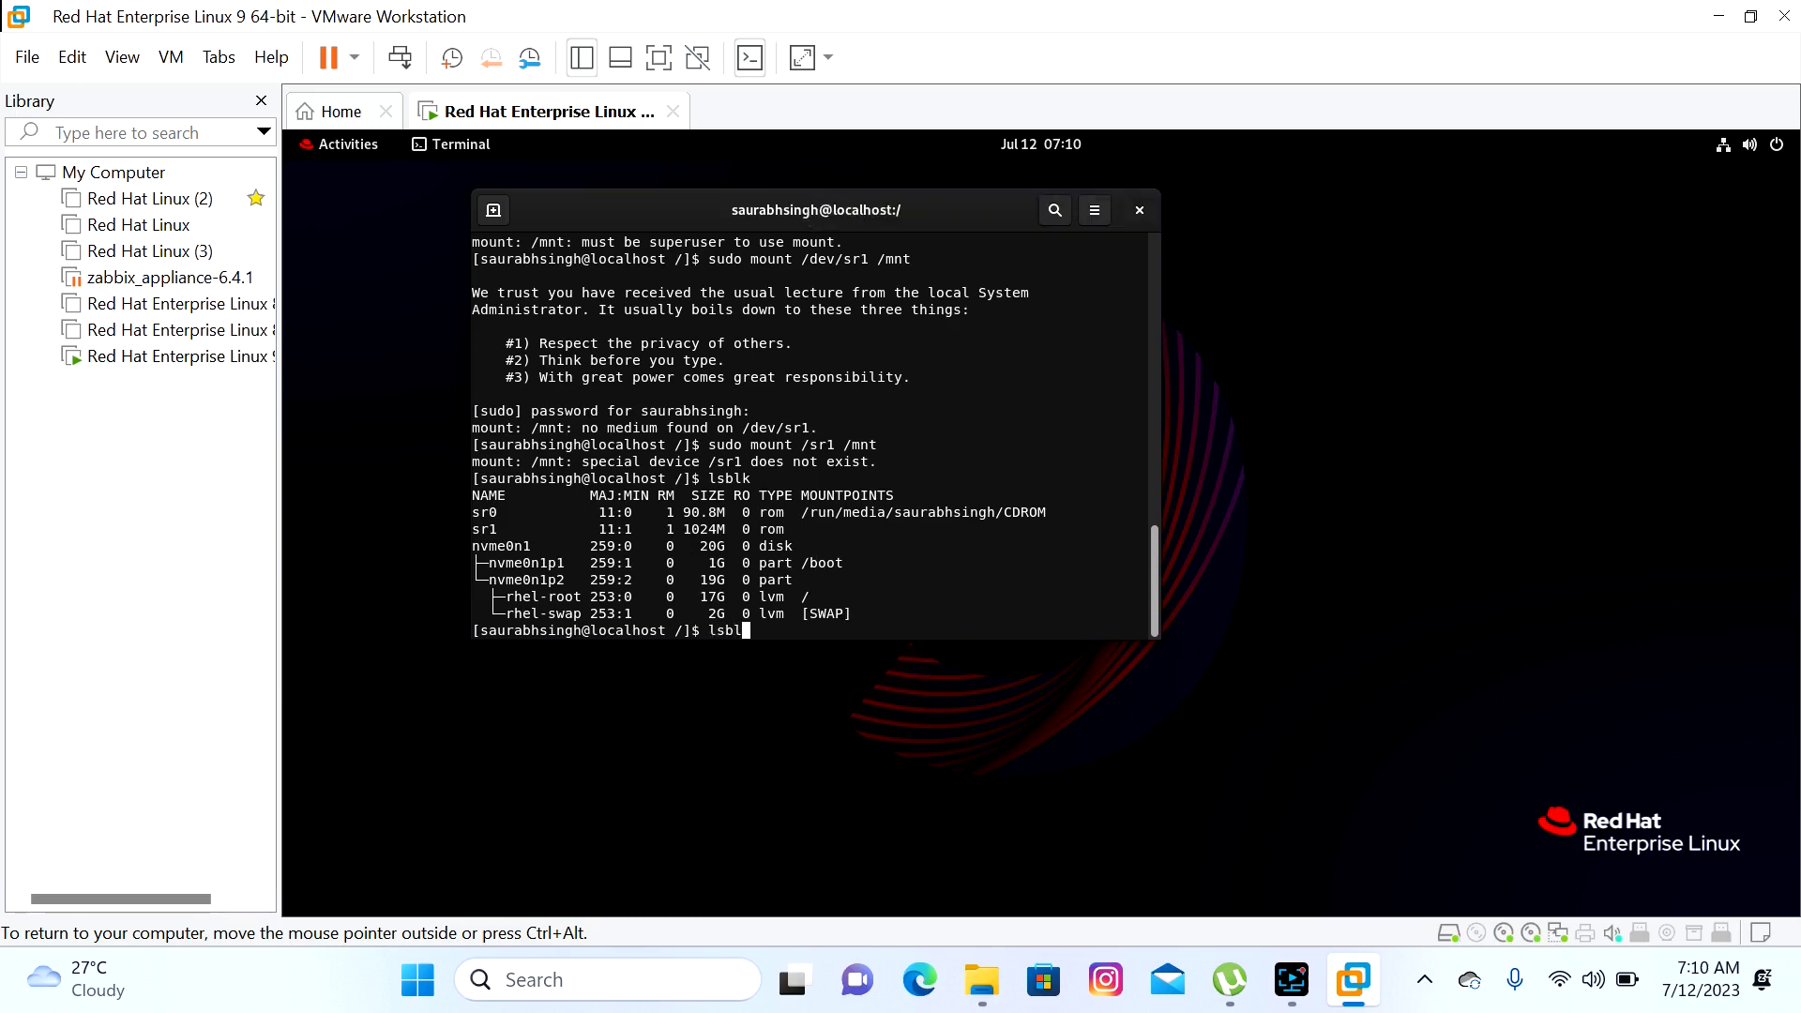
key(Return)
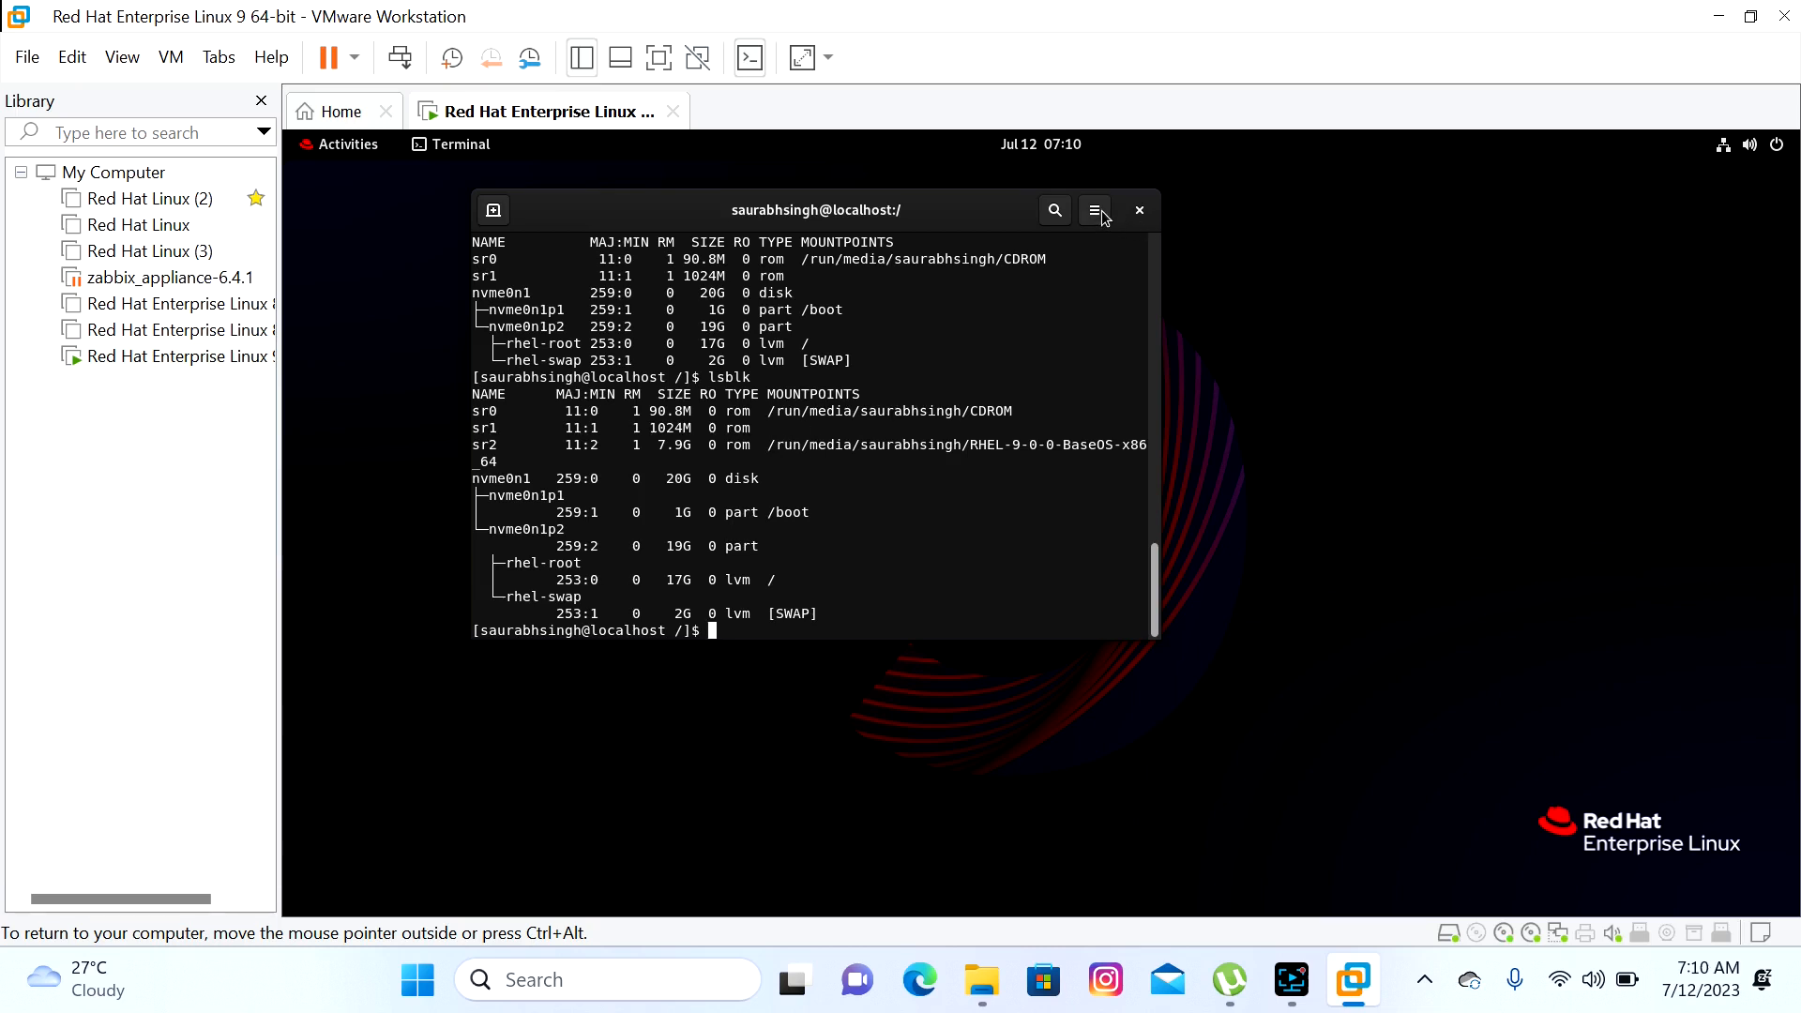
drag(1160, 319, 1429, 320)
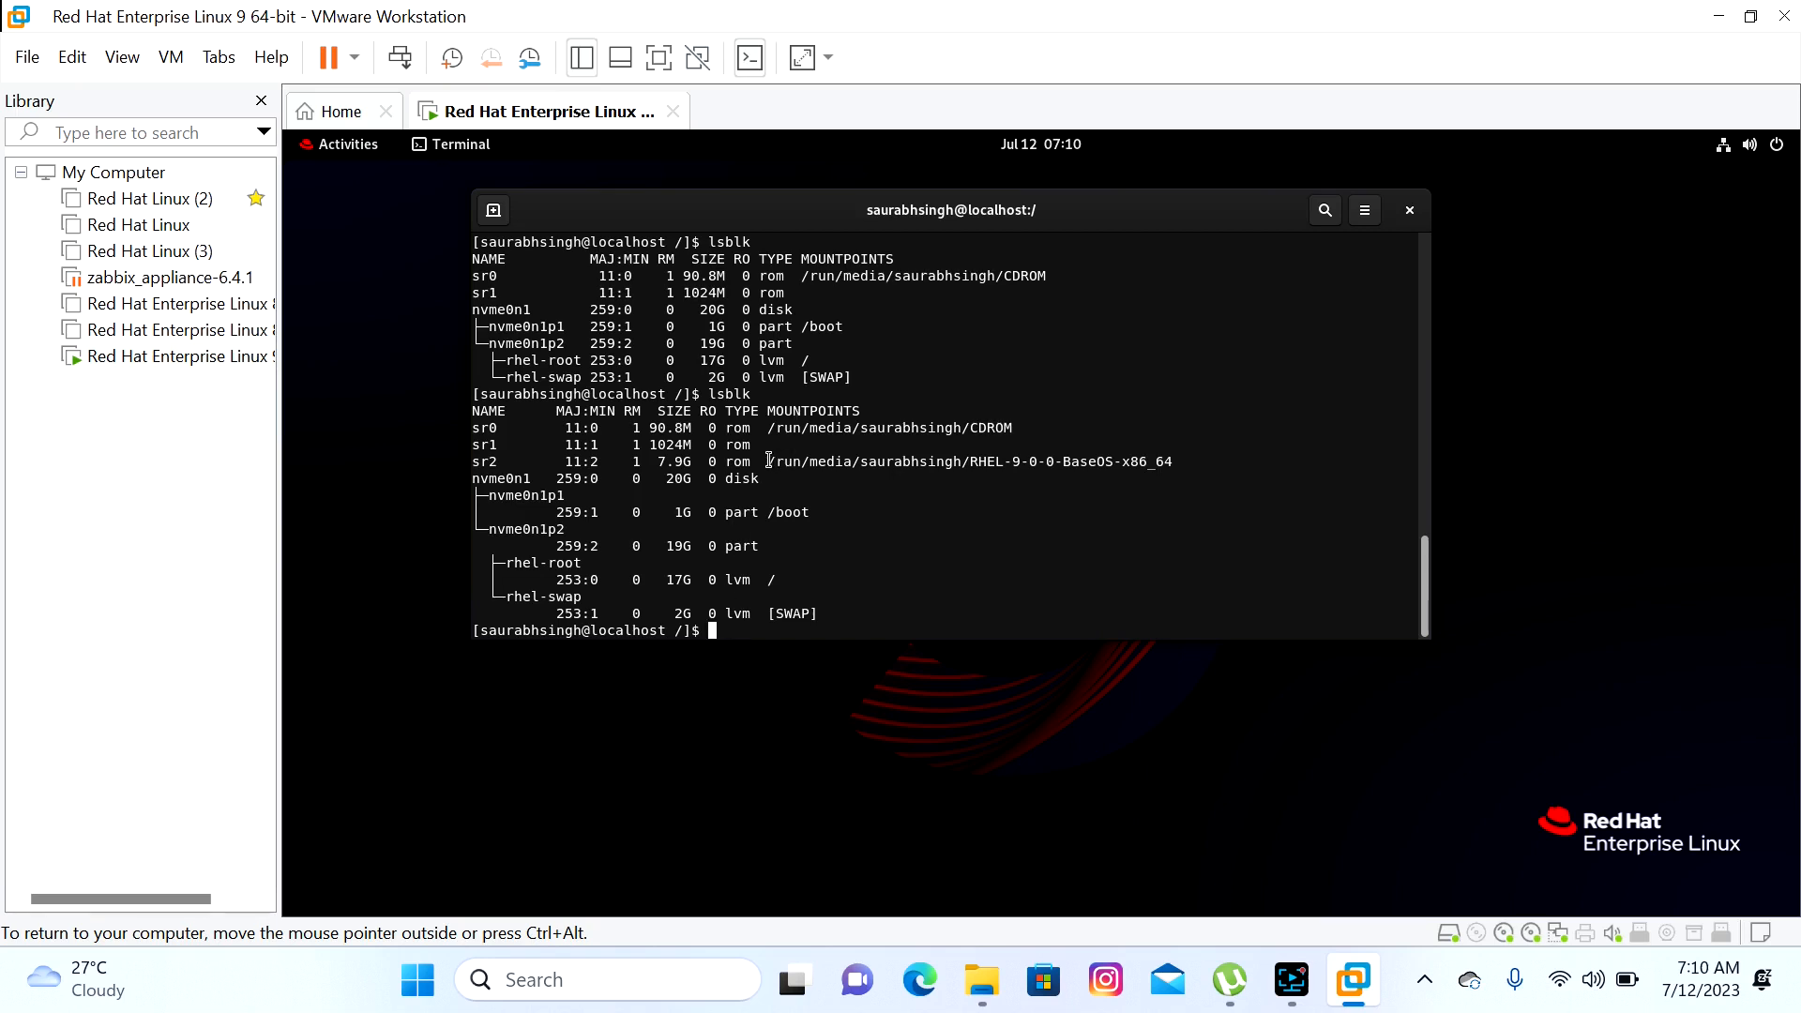
drag(769, 460, 1174, 461)
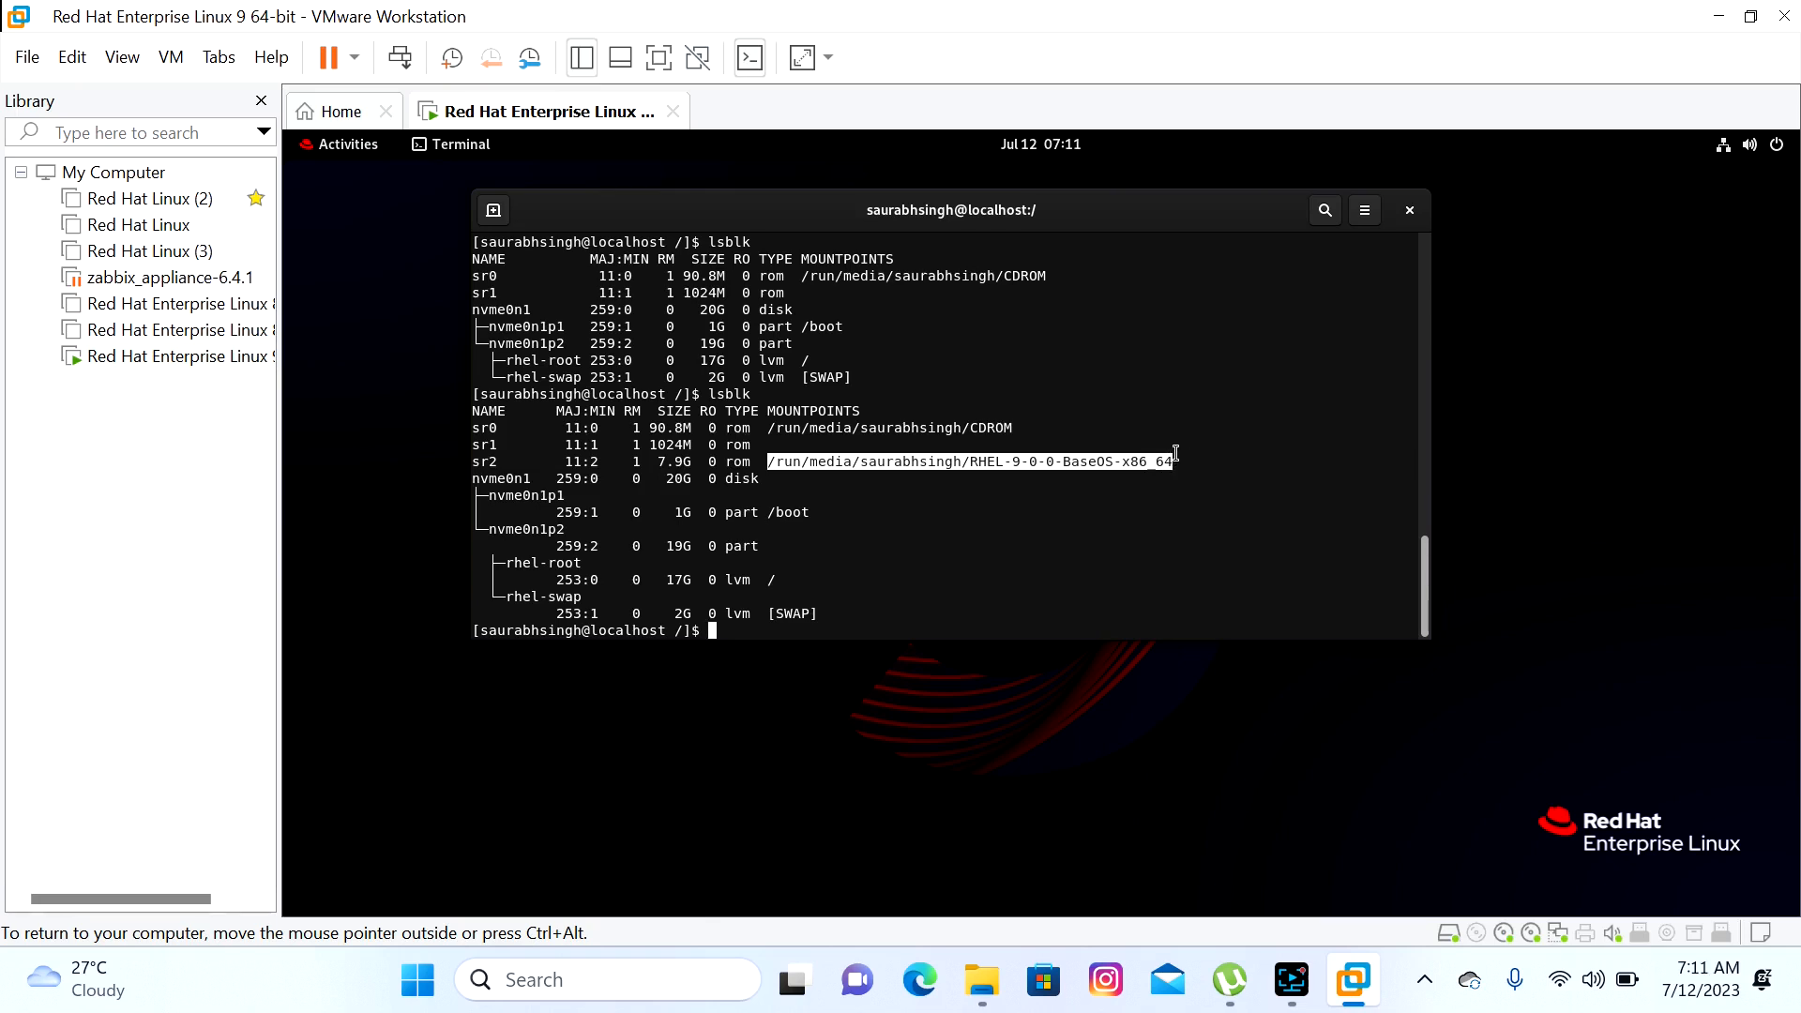
mouse_move(1175, 452)
mouse_down()
mouse_move(1197, 462)
mouse_move(1171, 461)
mouse_up()
right_click(1159, 462)
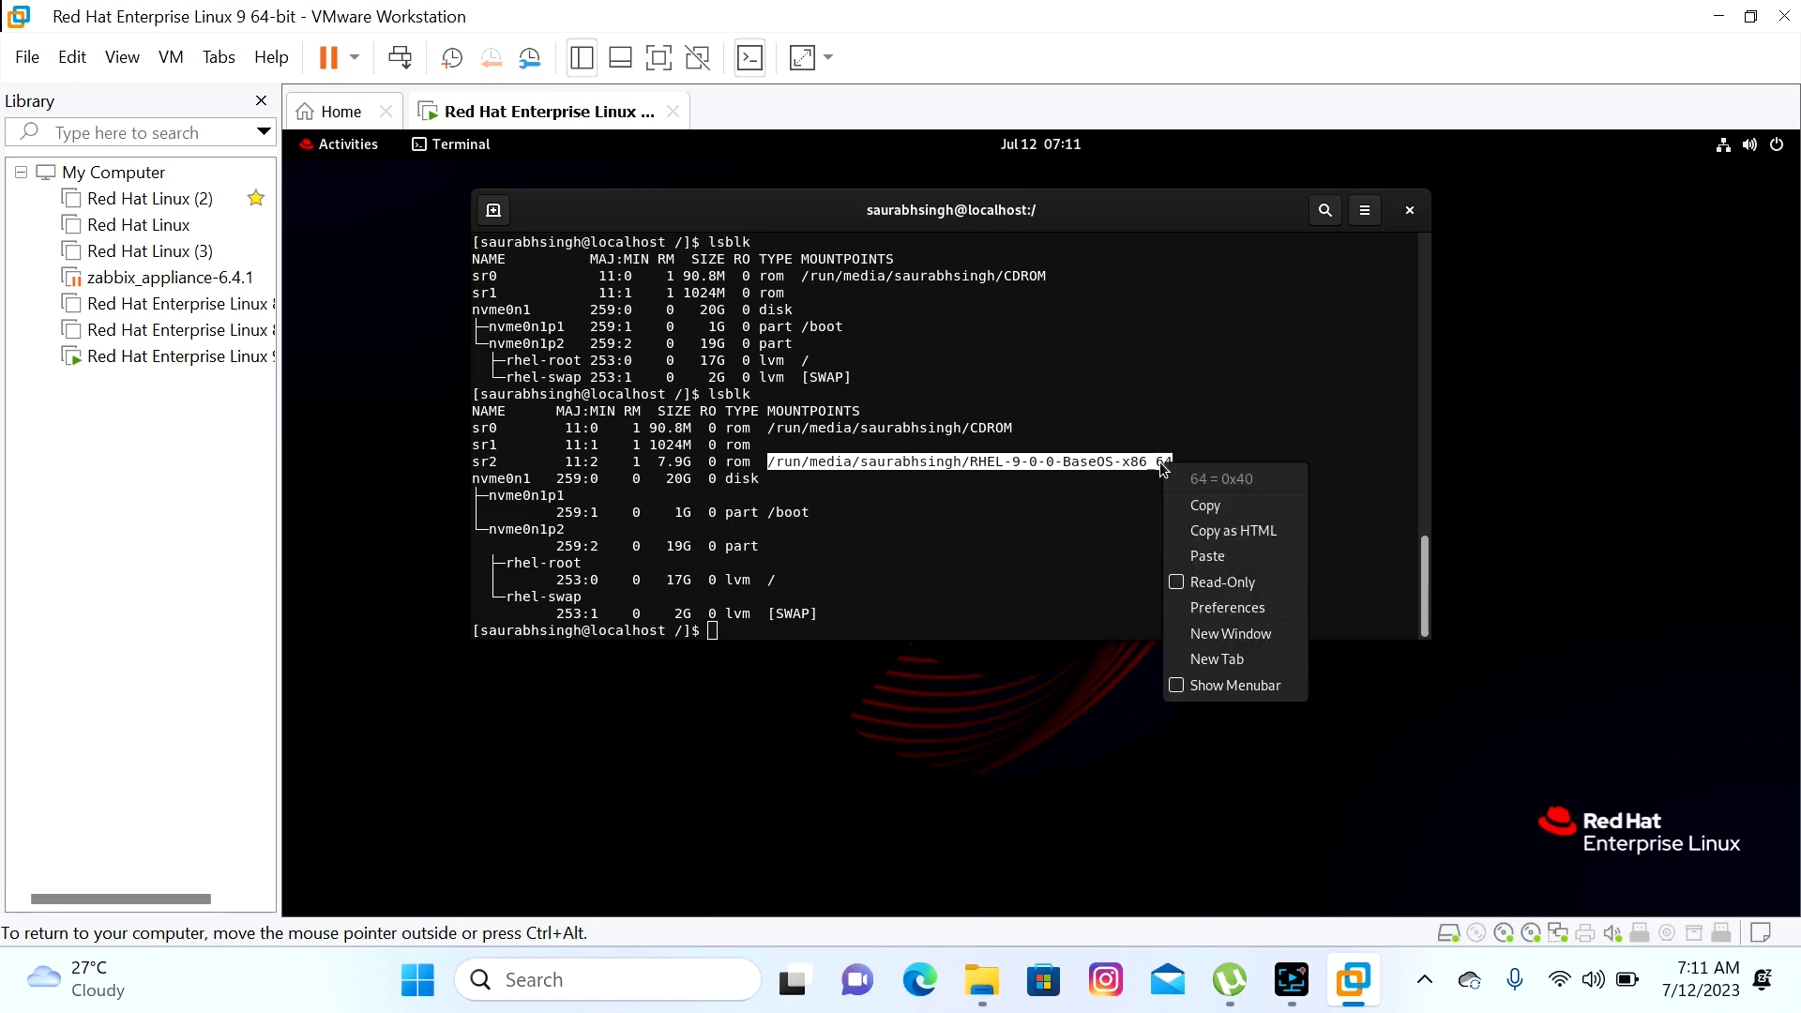
click(1190, 505)
Change into the pasted RHEL disc mount path and list its contents
text(cd)
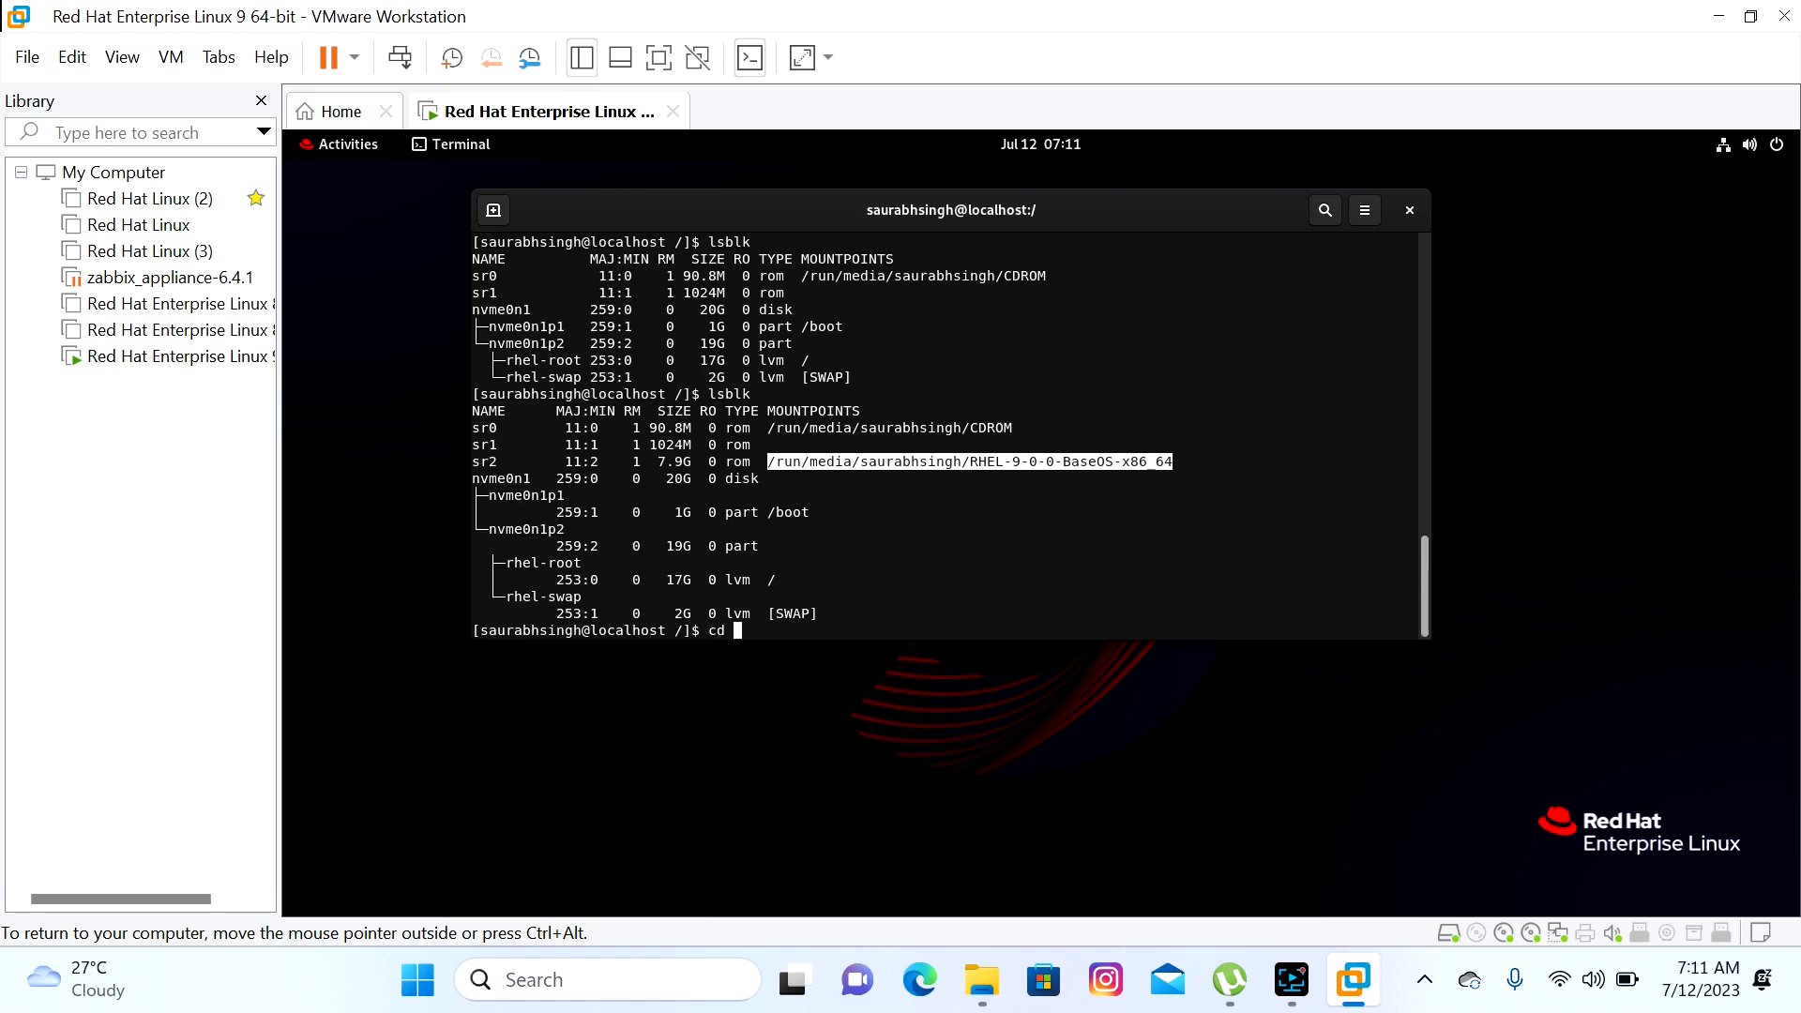
key(ctrl+shift+v)
key(Return)
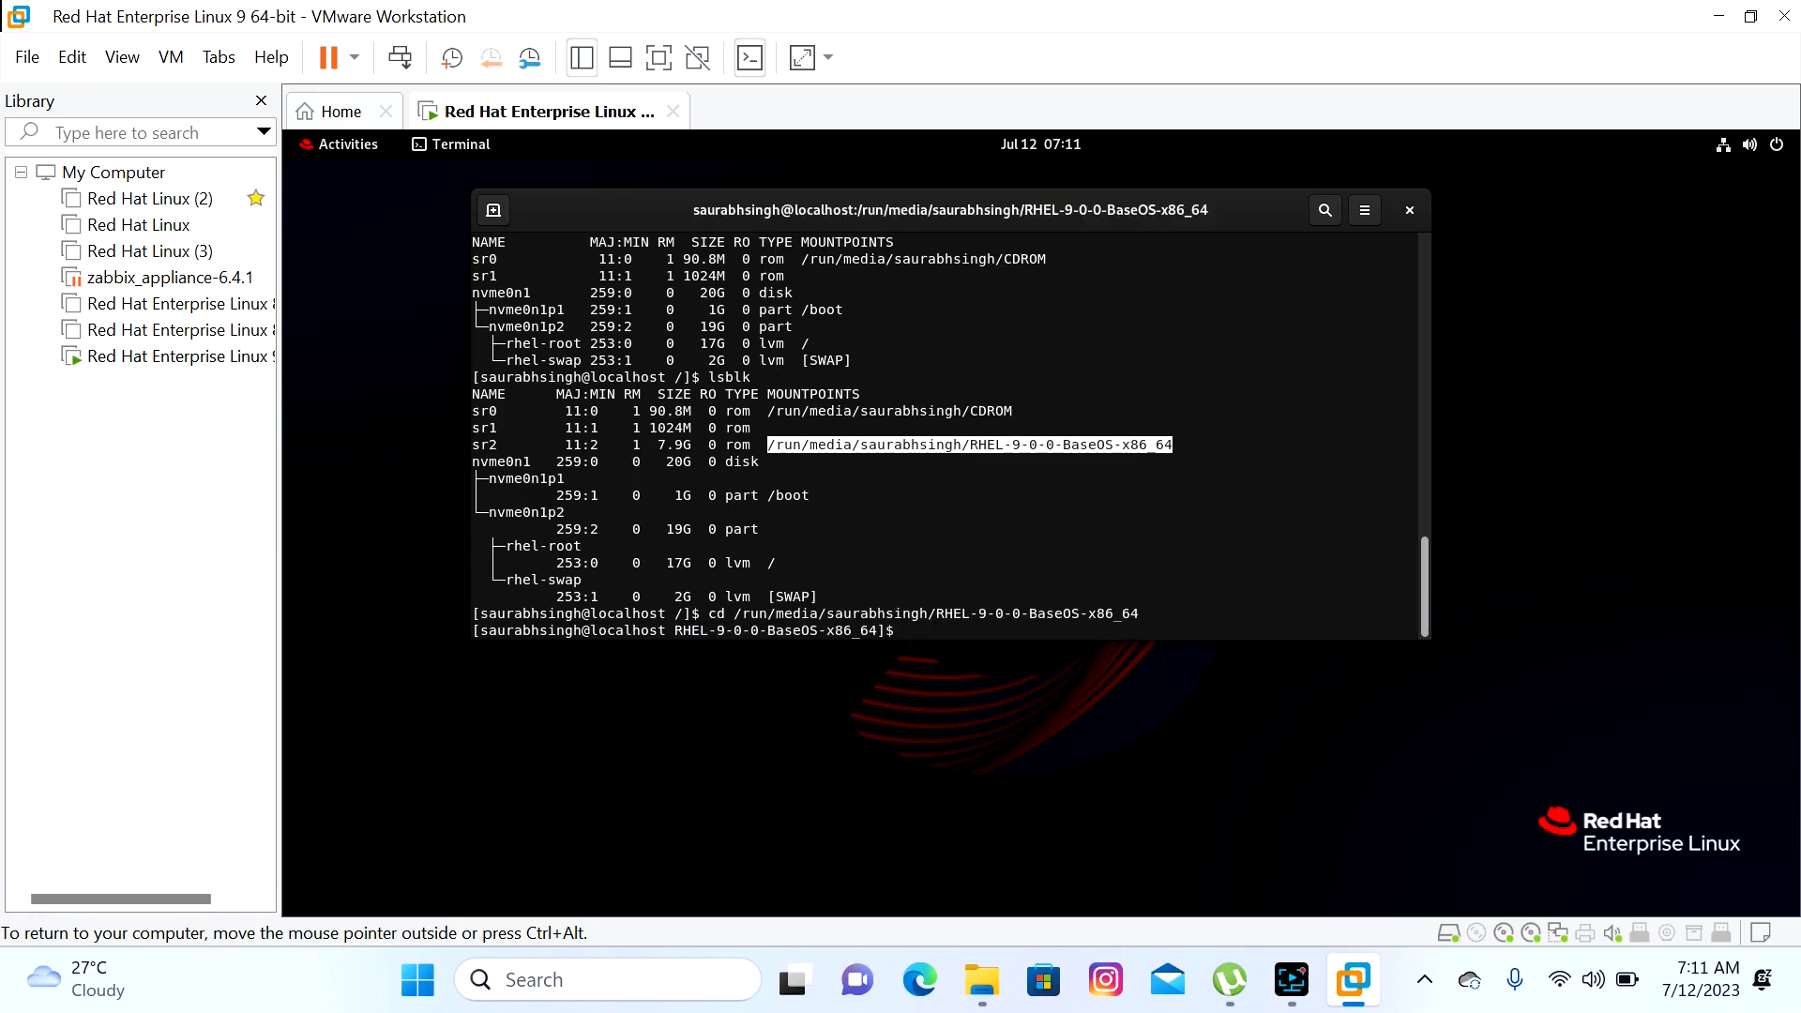
text(ls)
key(Return)
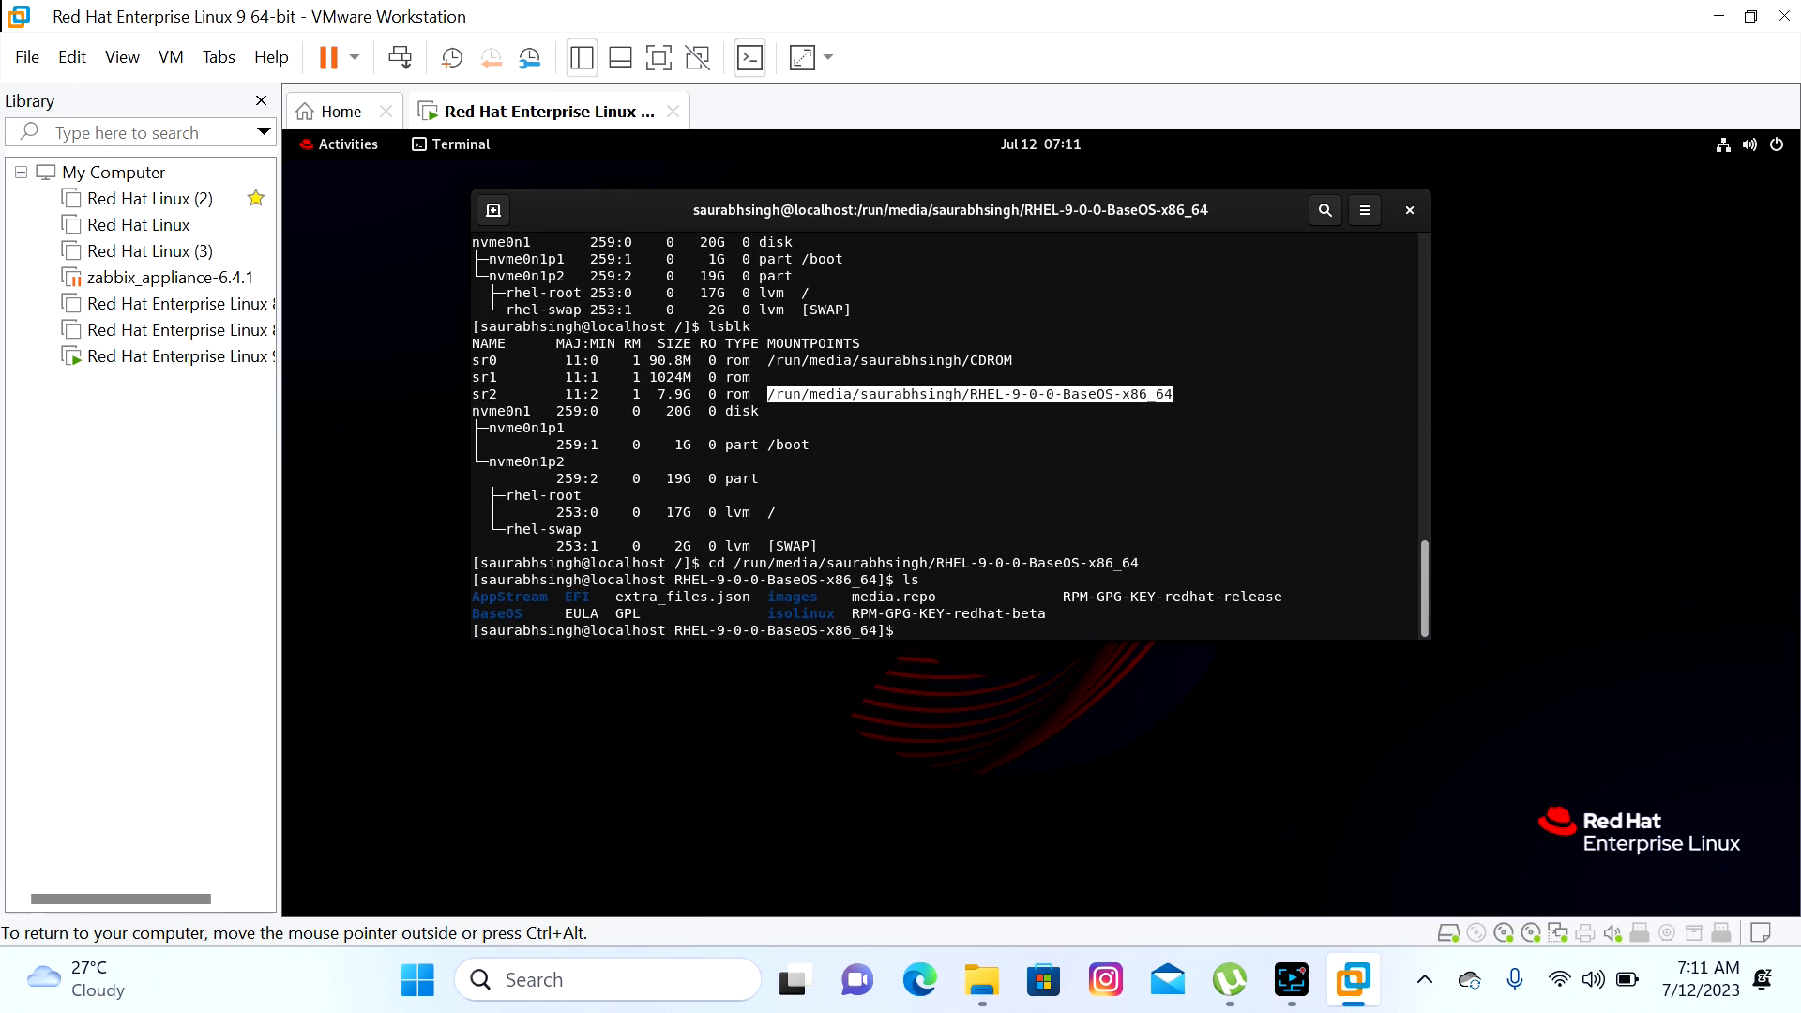
Copy AppStream and BaseOS to /mnt, retrying with -r and then with sudo
text(cp AppStream BaseOS /mnt)
key(Return)
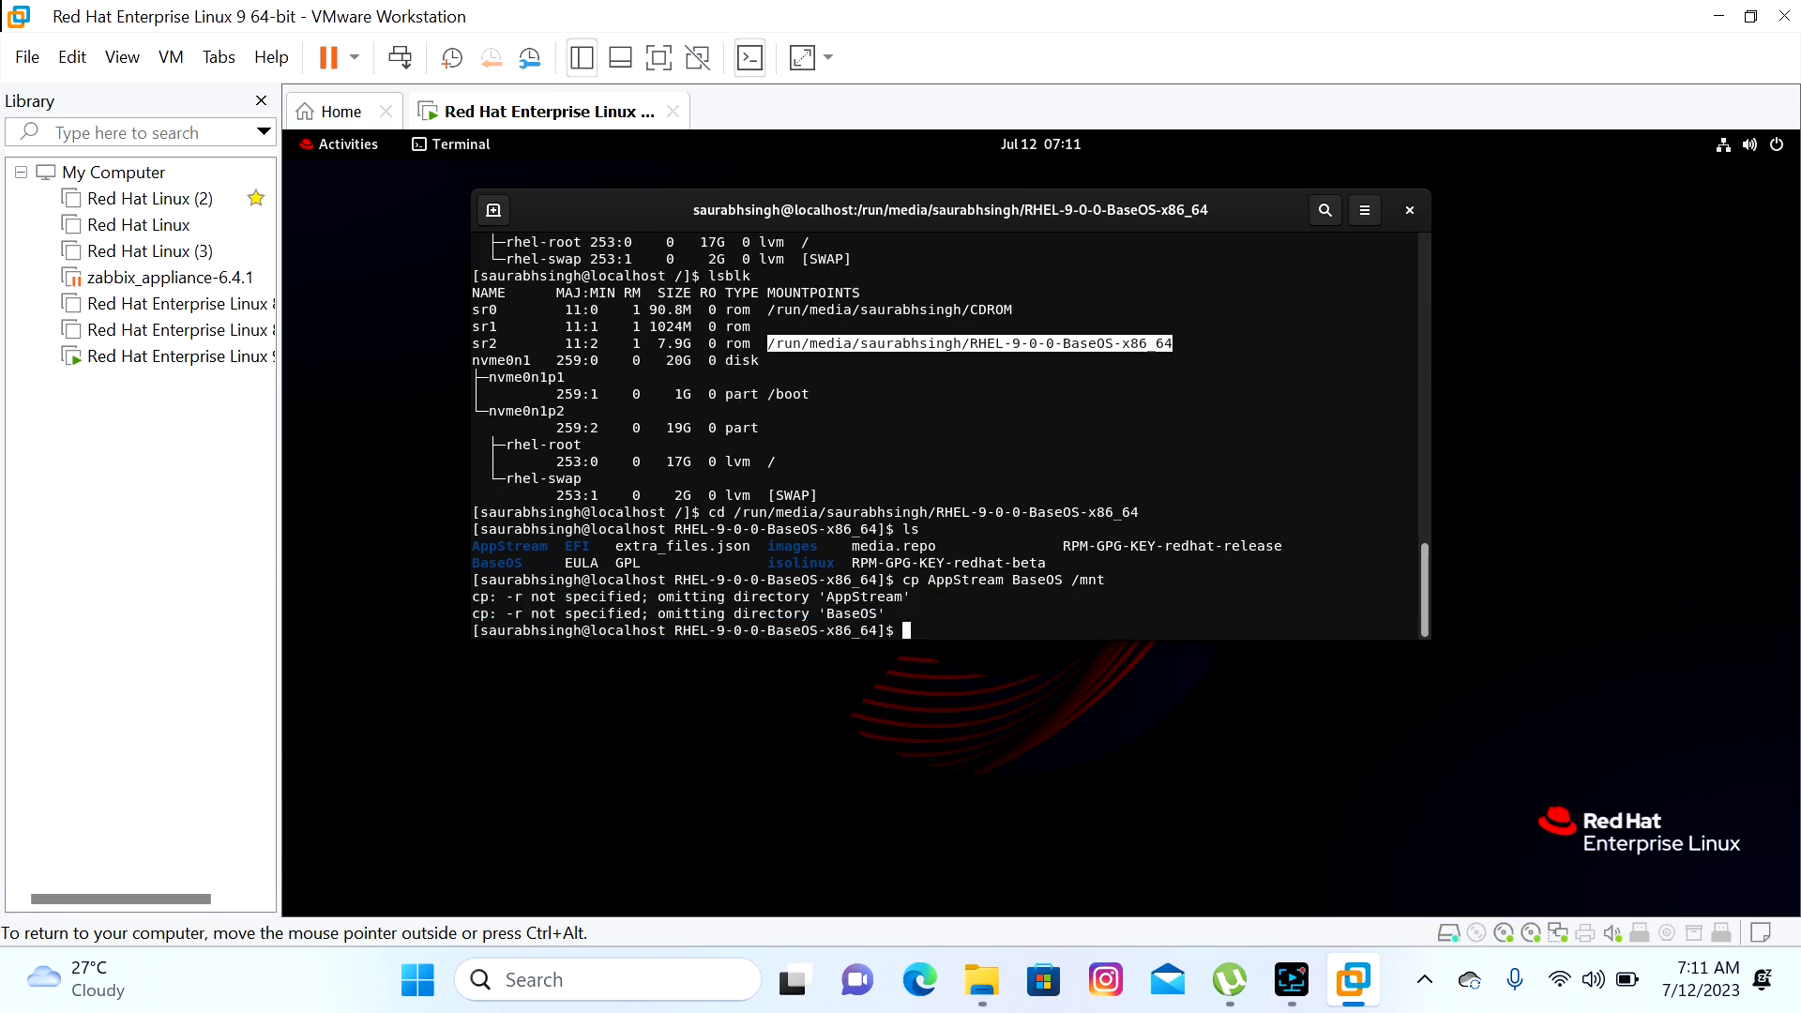
key(Up)
key(Left)
key(Left)
key(Left)
key(Left)
key(Left)
key(Left)
key(Left)
key(Left)
key(Left)
key(Left)
key(Left)
key(Left)
key(Left)
key(Left)
key(Left)
key(Left)
key(Left)
key(Left)
key(Left)
key(Left)
key(Left)
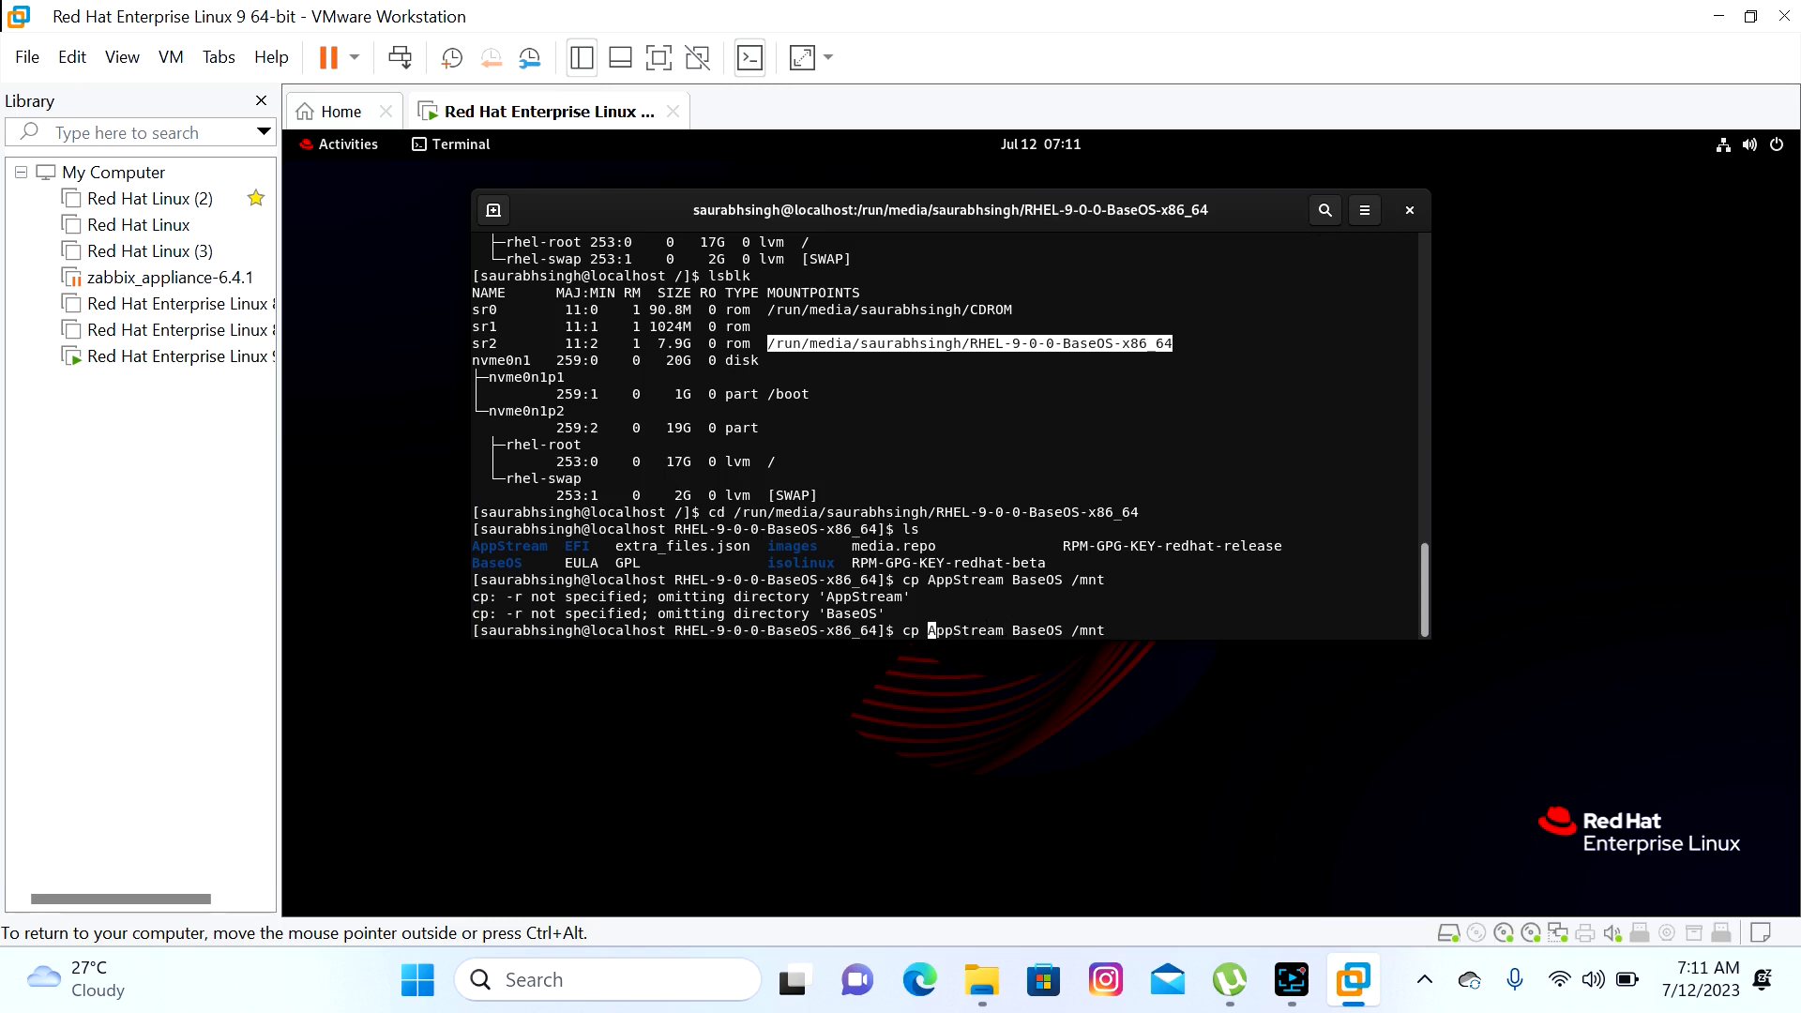
text(r)
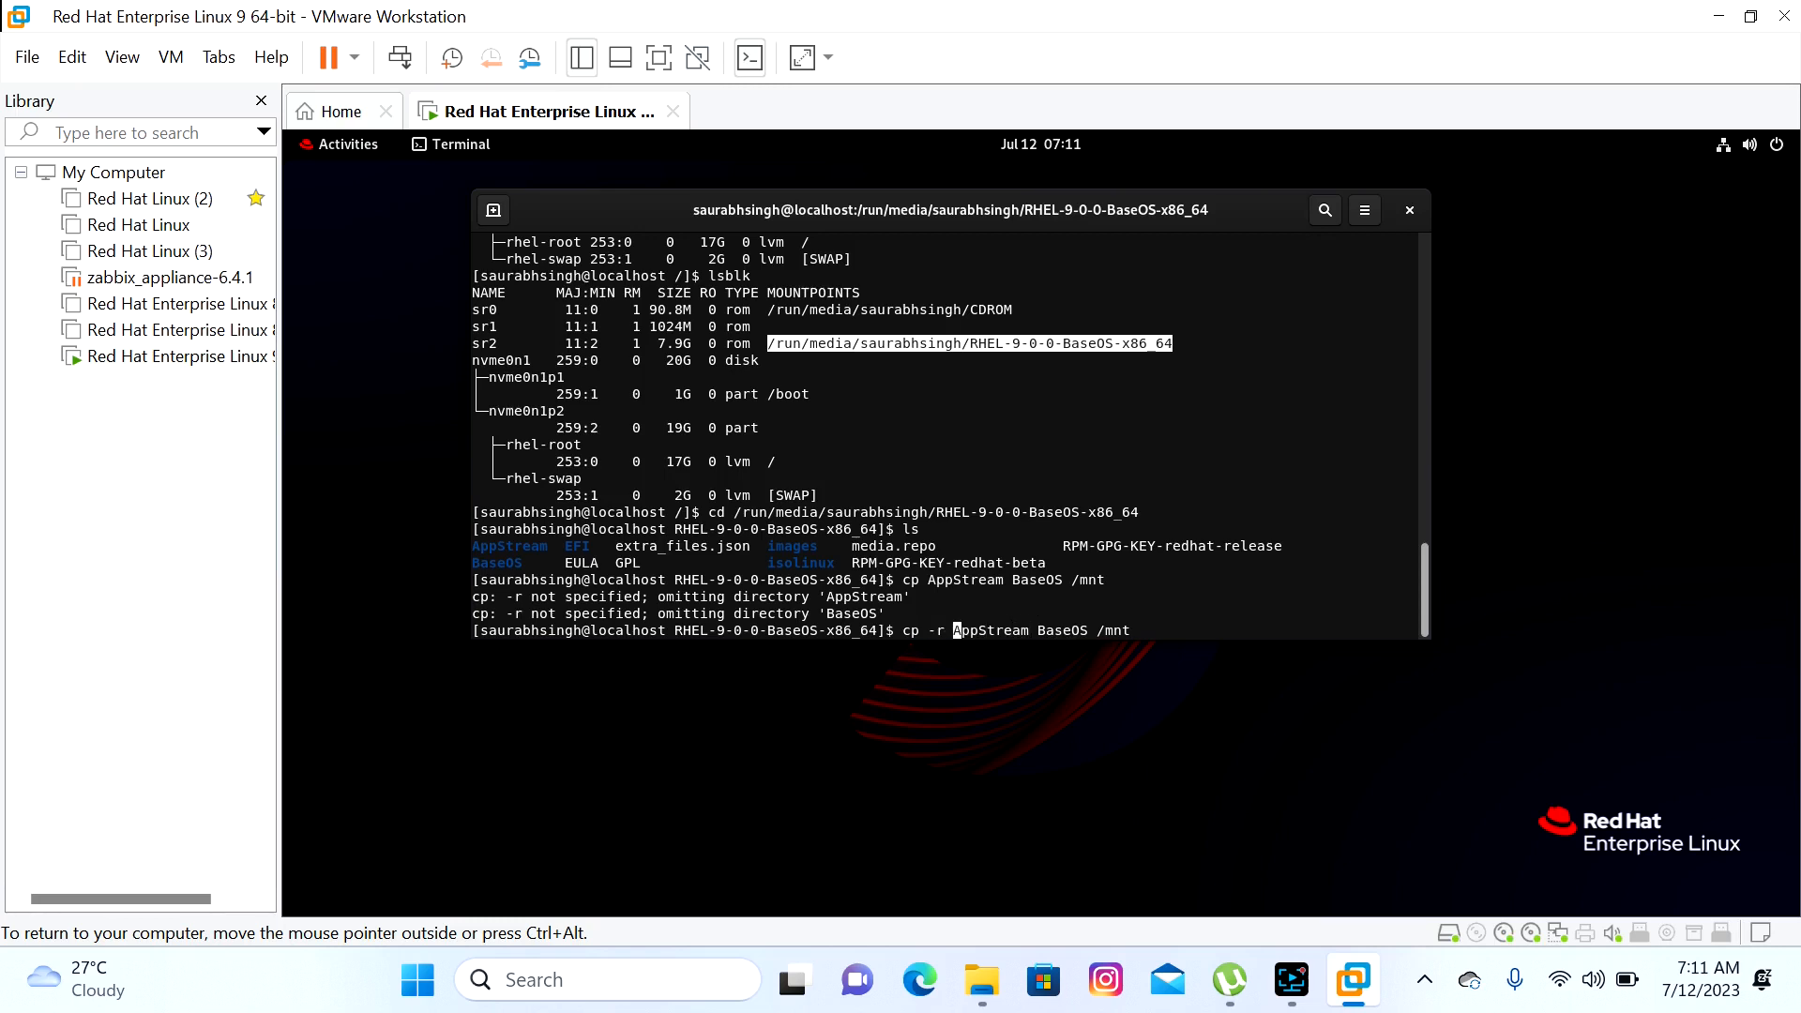
key(Return)
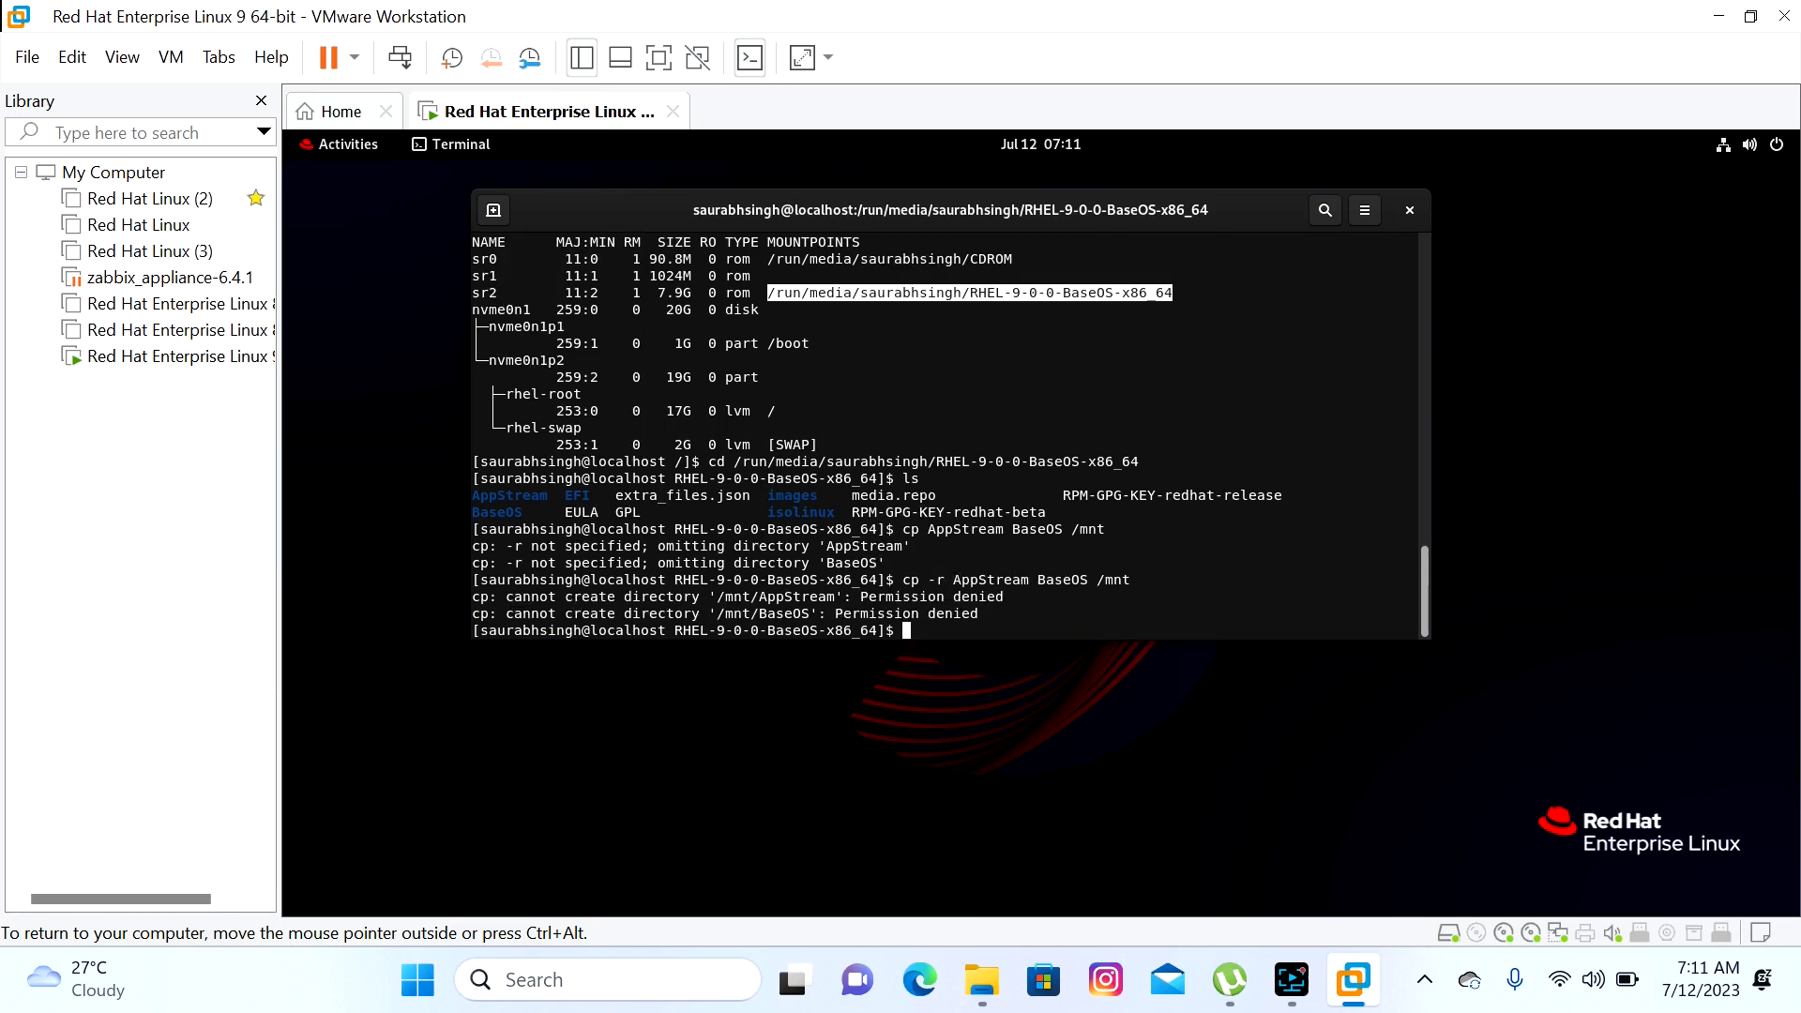
key(Up)
key(Left)
key(Left)
key(Left)
key(Left)
key(Left)
key(Left)
key(Left)
key(Left)
key(Left)
key(Left)
key(Left)
key(Left)
key(Left)
key(Left)
key(Left)
key(Left)
key(Left)
key(Left)
key(Left)
key(Left)
text(sudo)
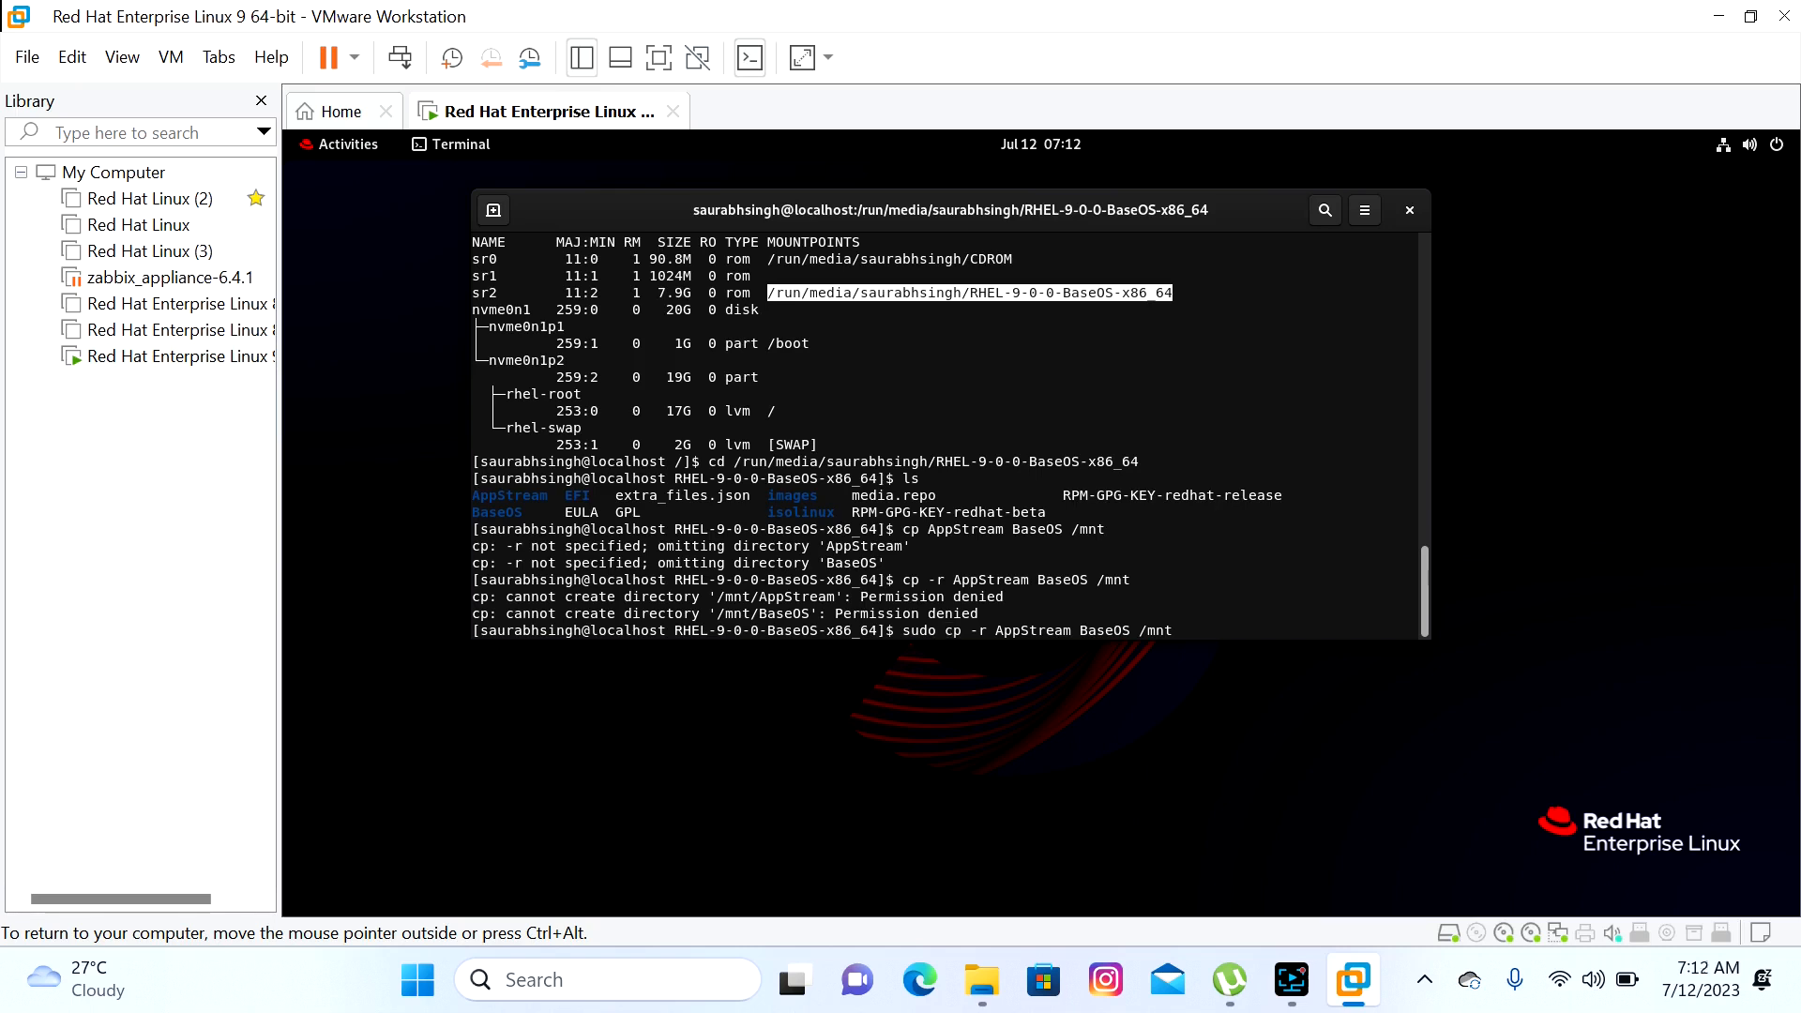
key(Return)
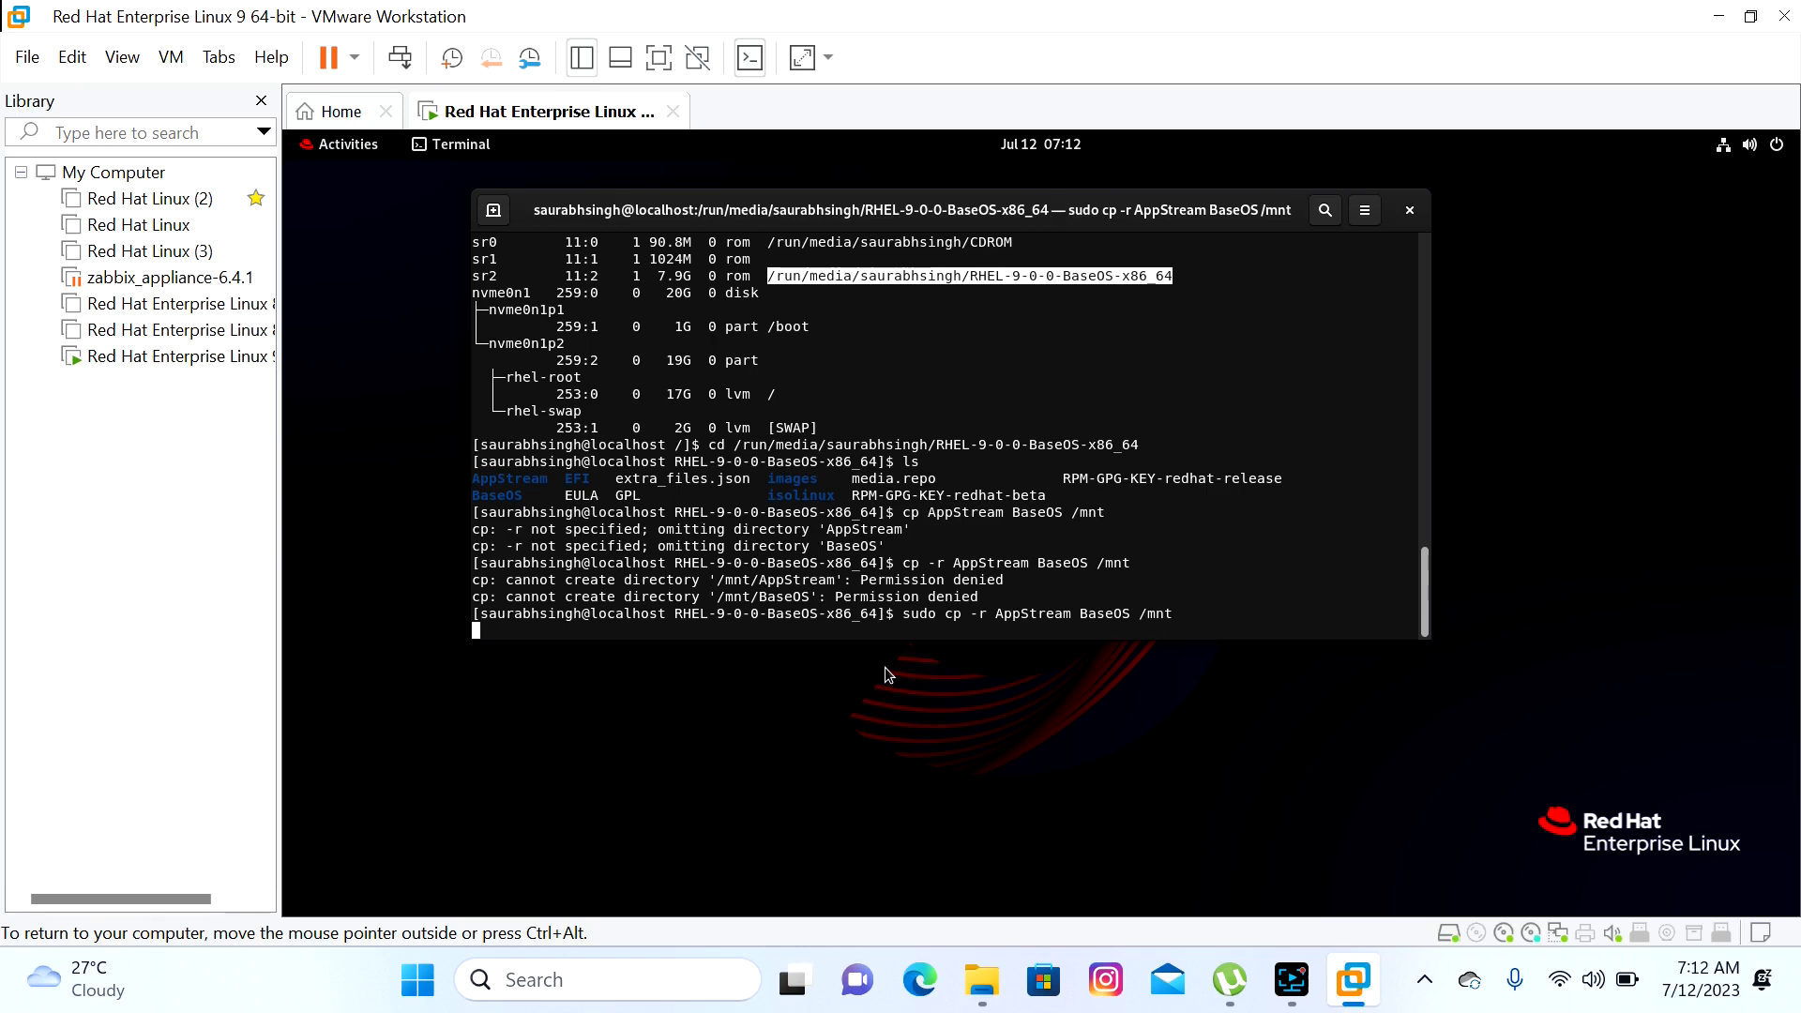
Clear the terminal's path selection and bring up its options menu while the copy runs
click(1062, 561)
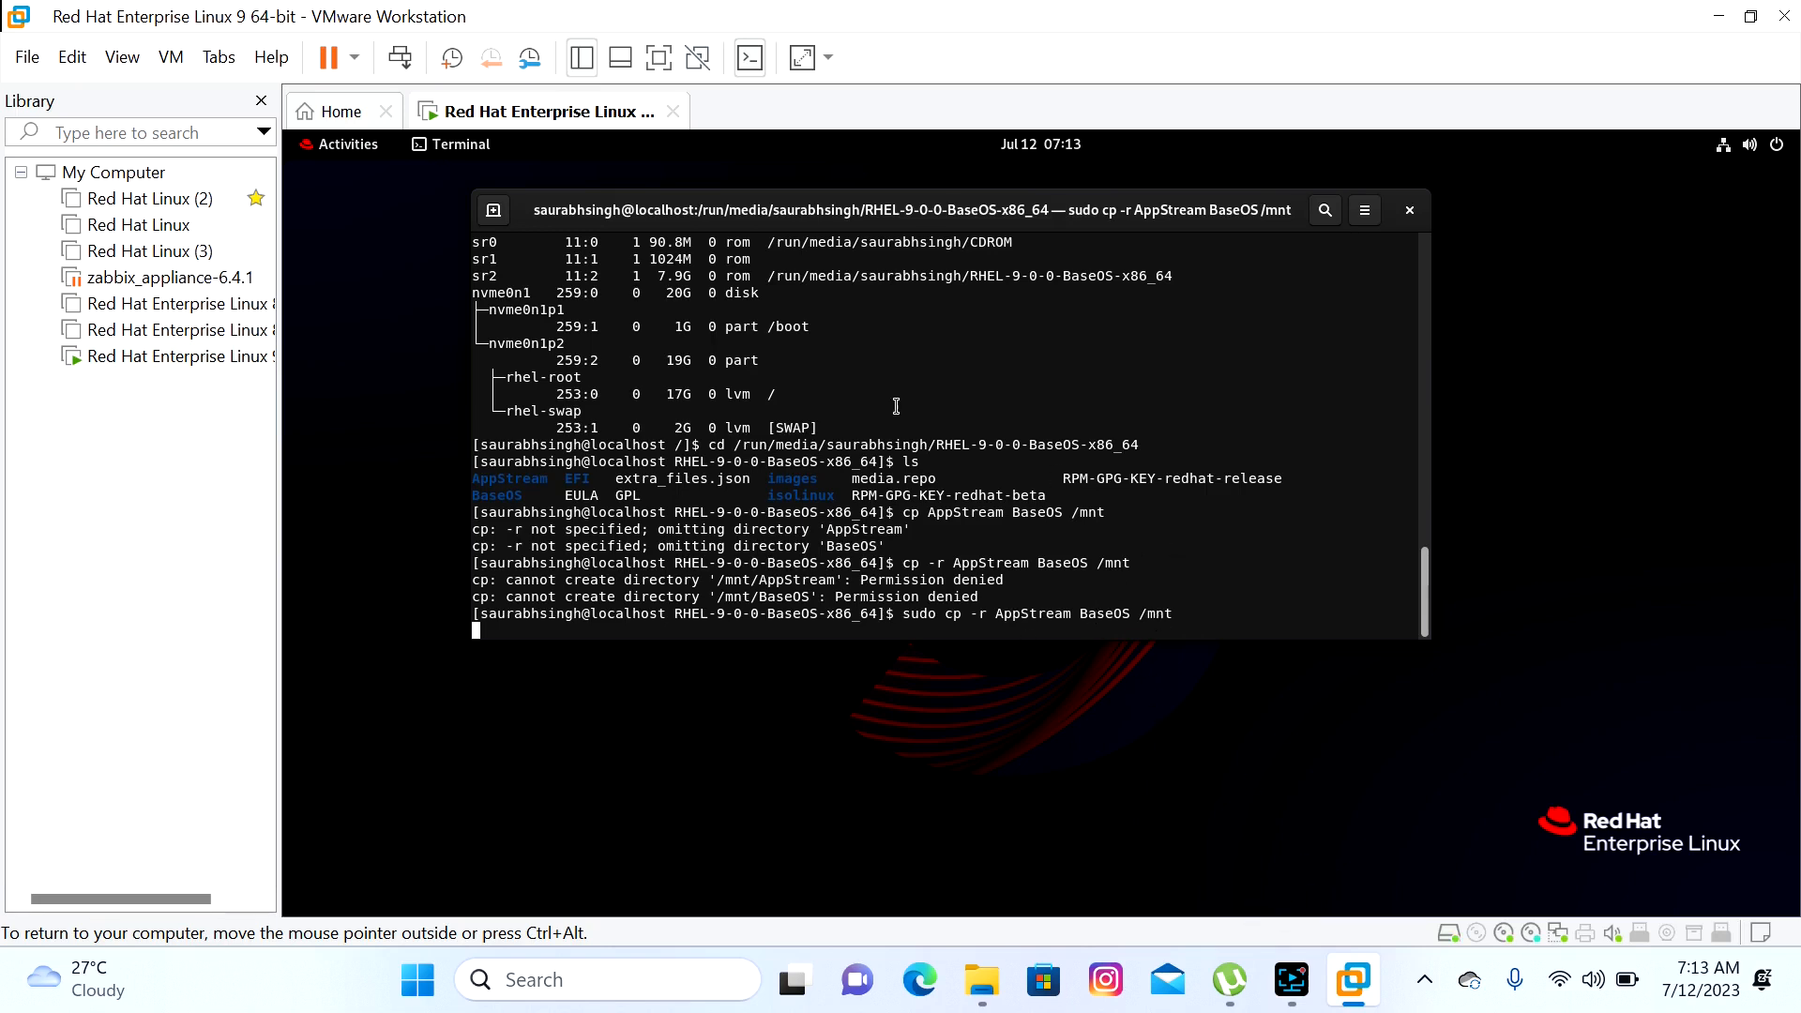
click(1366, 210)
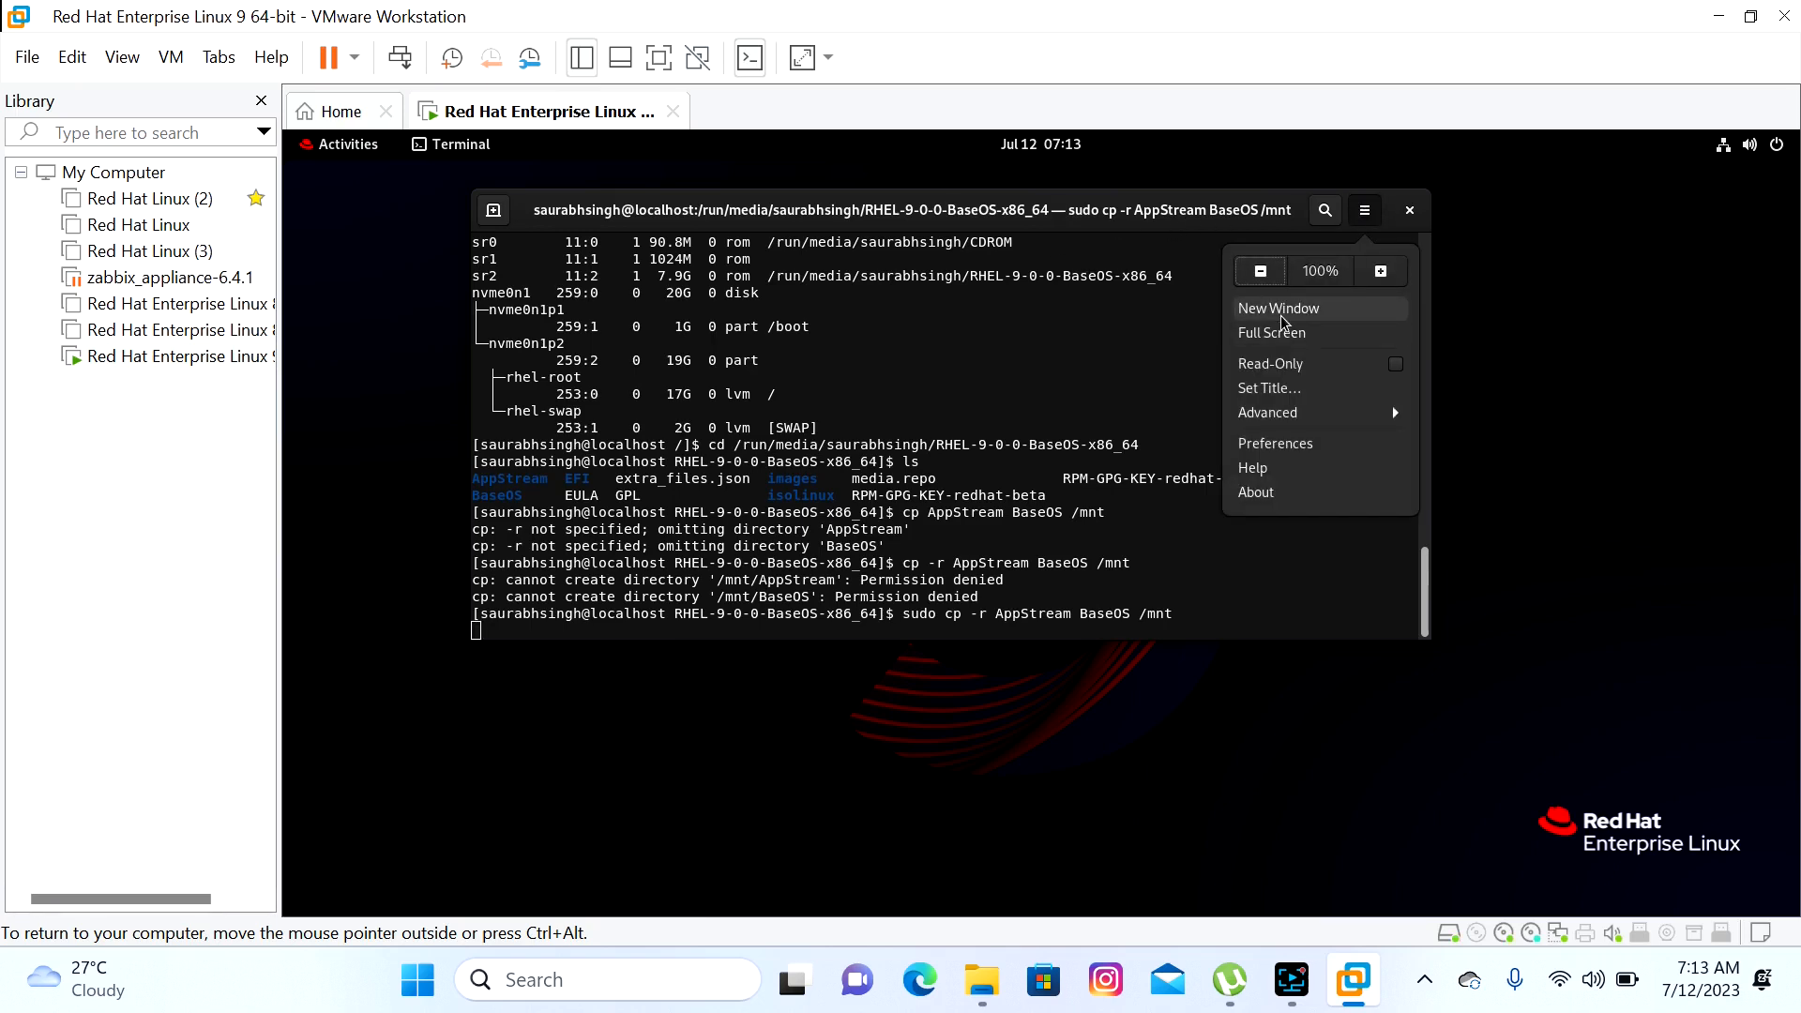
Open a second terminal window, go to / and switch to root with su root
click(1281, 308)
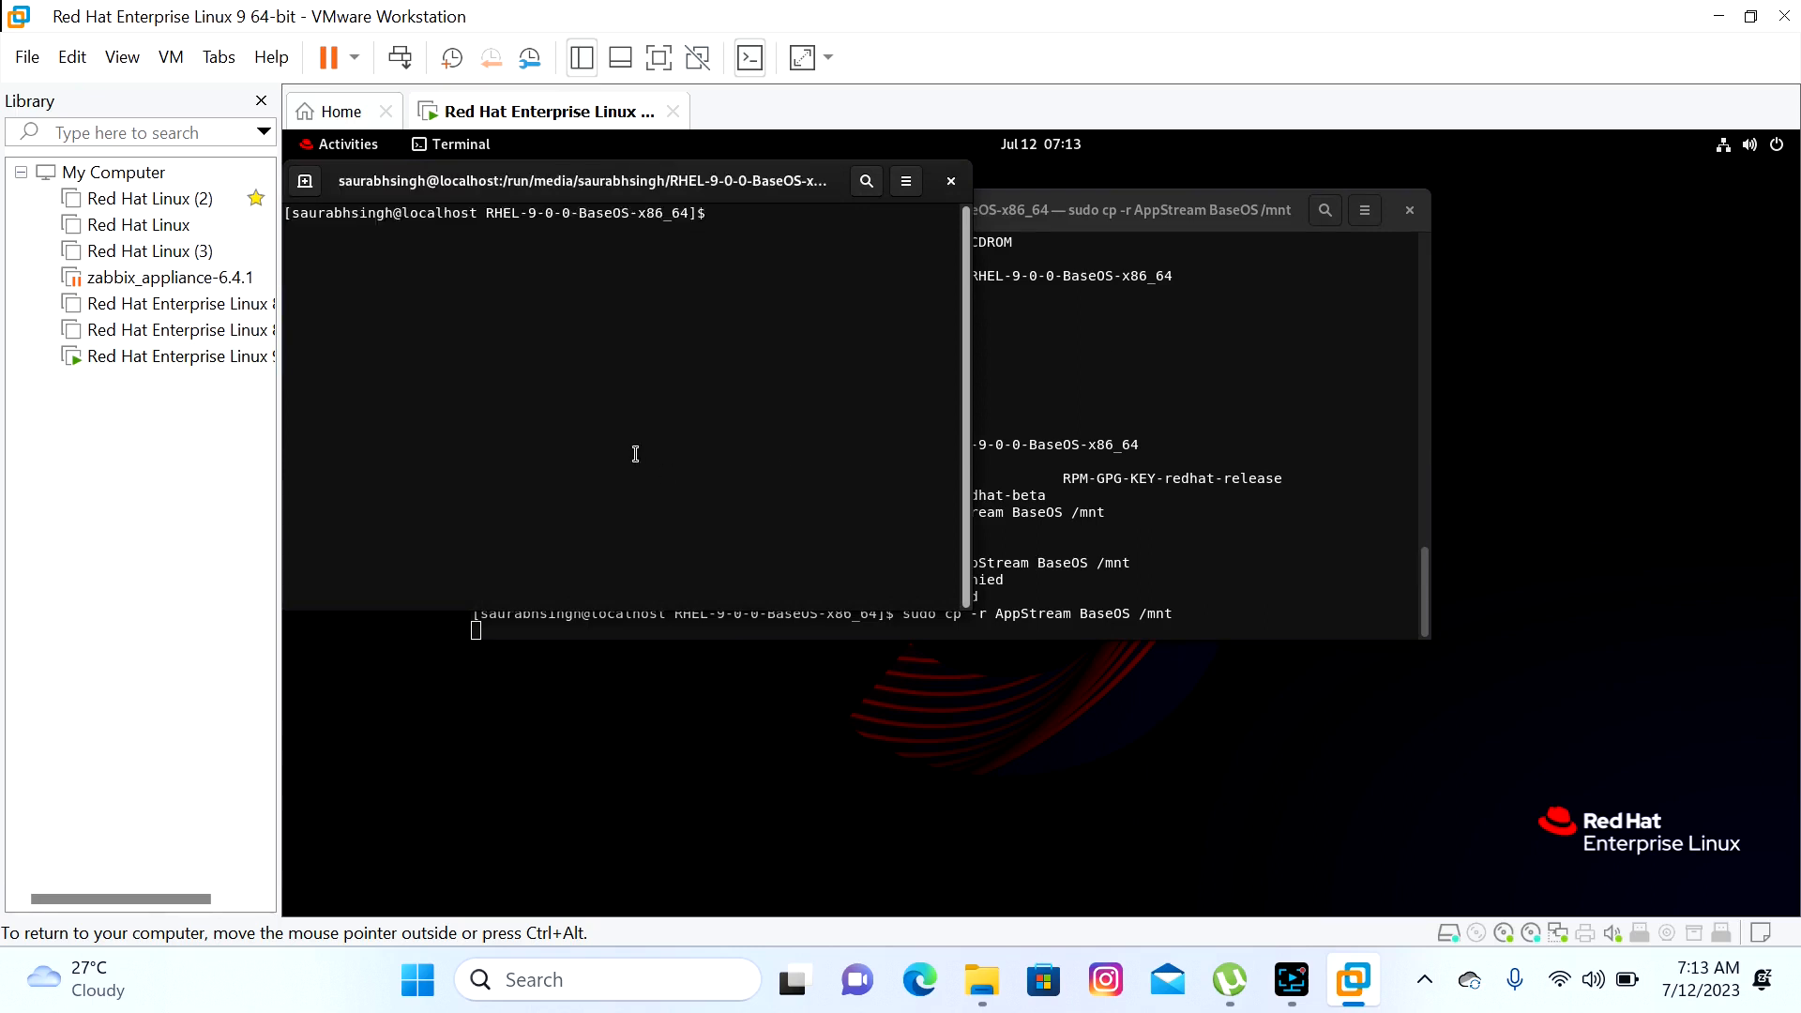
text(cd /)
key(Return)
text(sudo su)
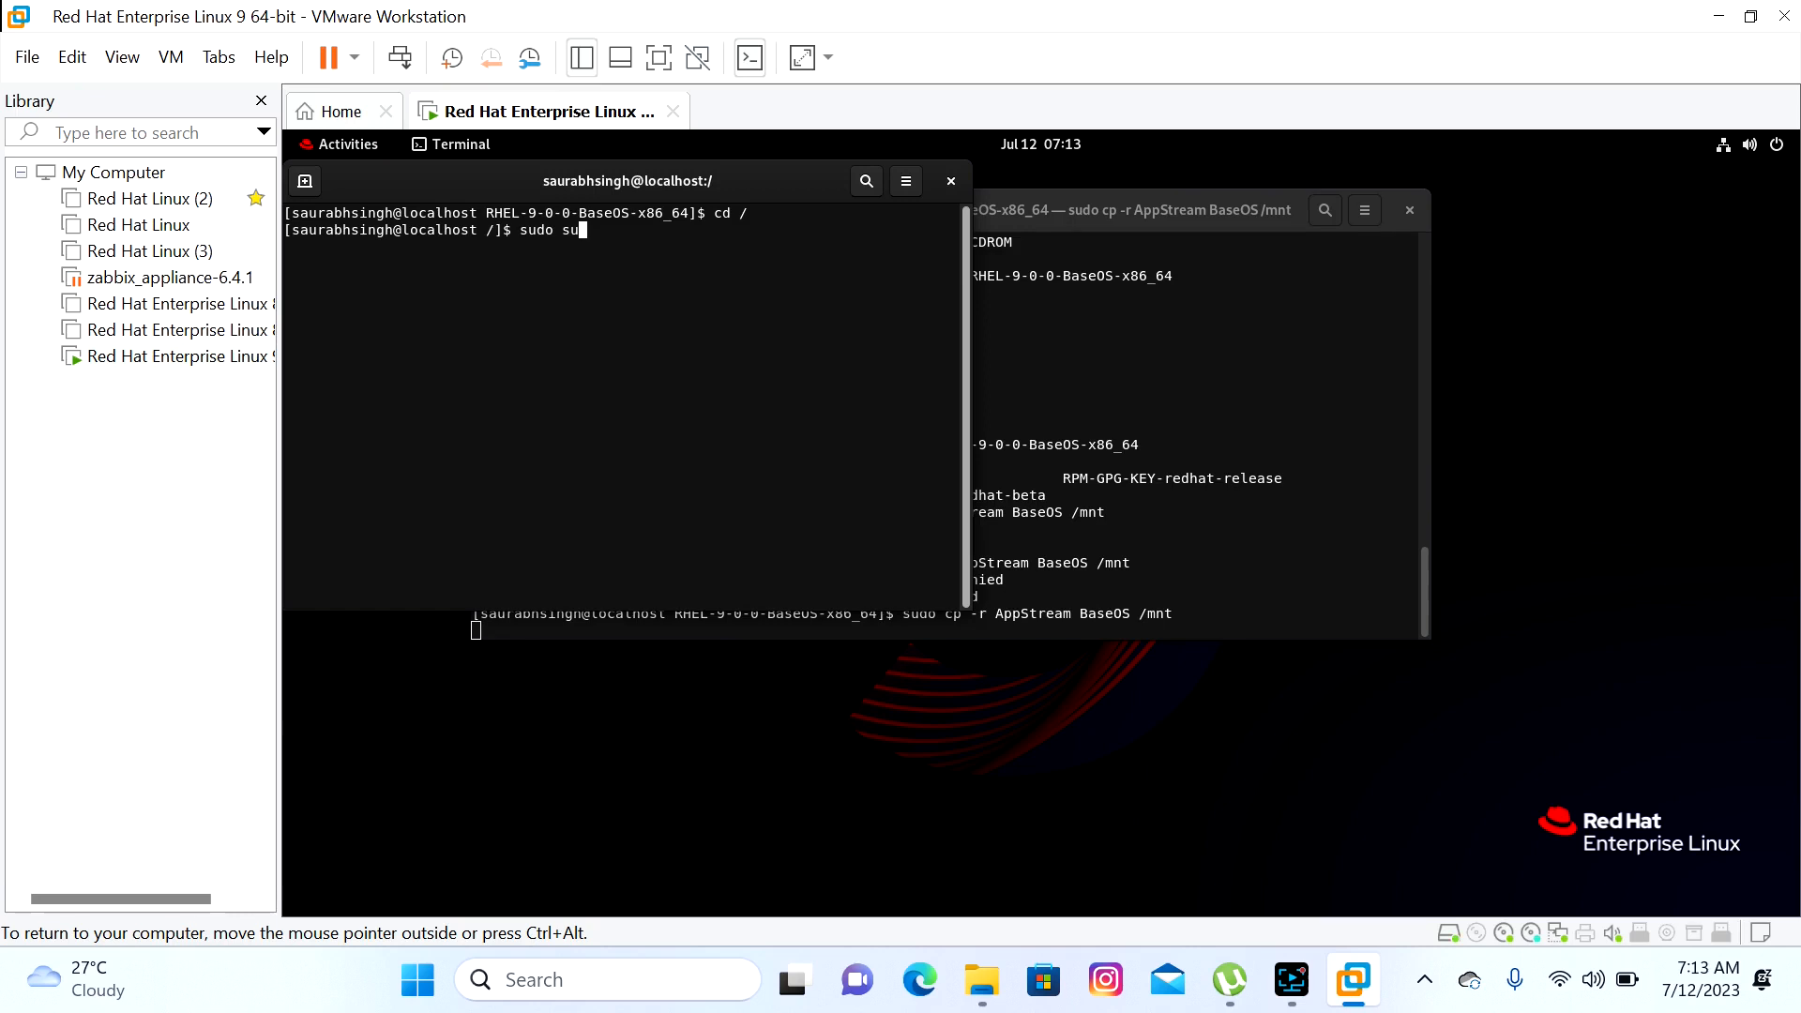
key(BackSpace)
key(BackSpace)
key(BackSpace)
key(BackSpace)
key(BackSpace)
key(BackSpace)
key(BackSpace)
text(su root)
key(Return)
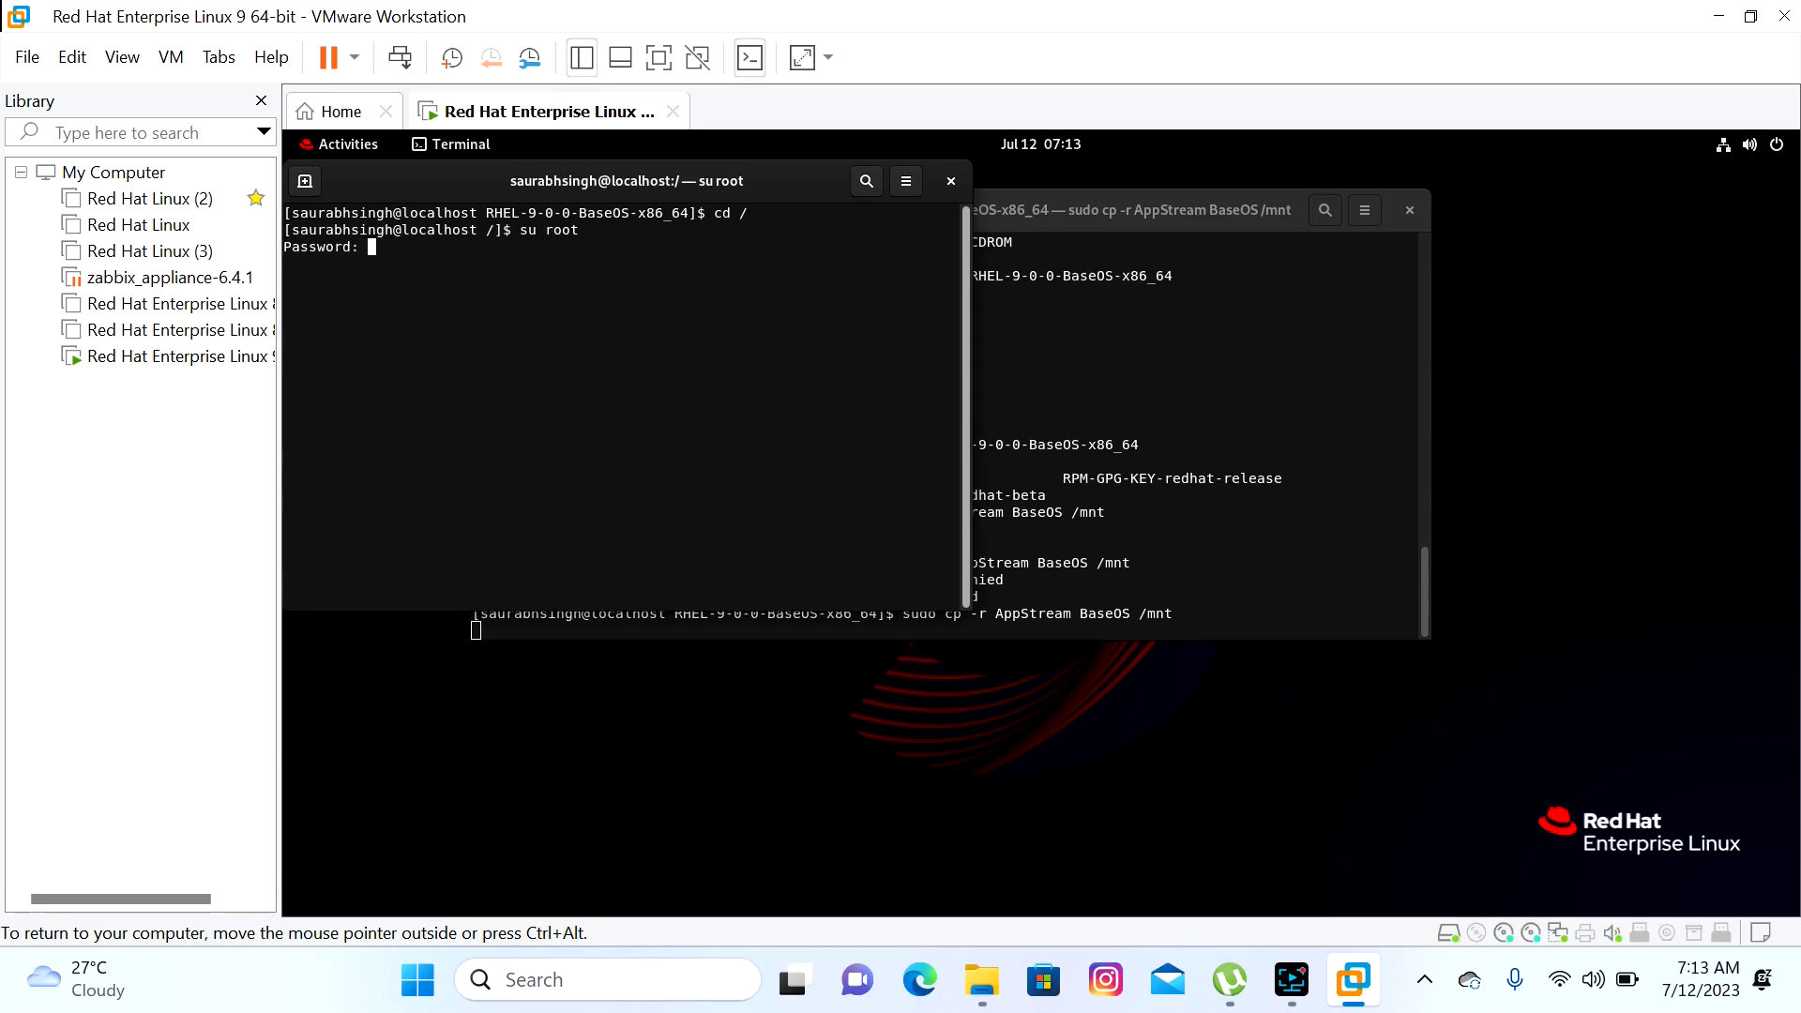
key(Return)
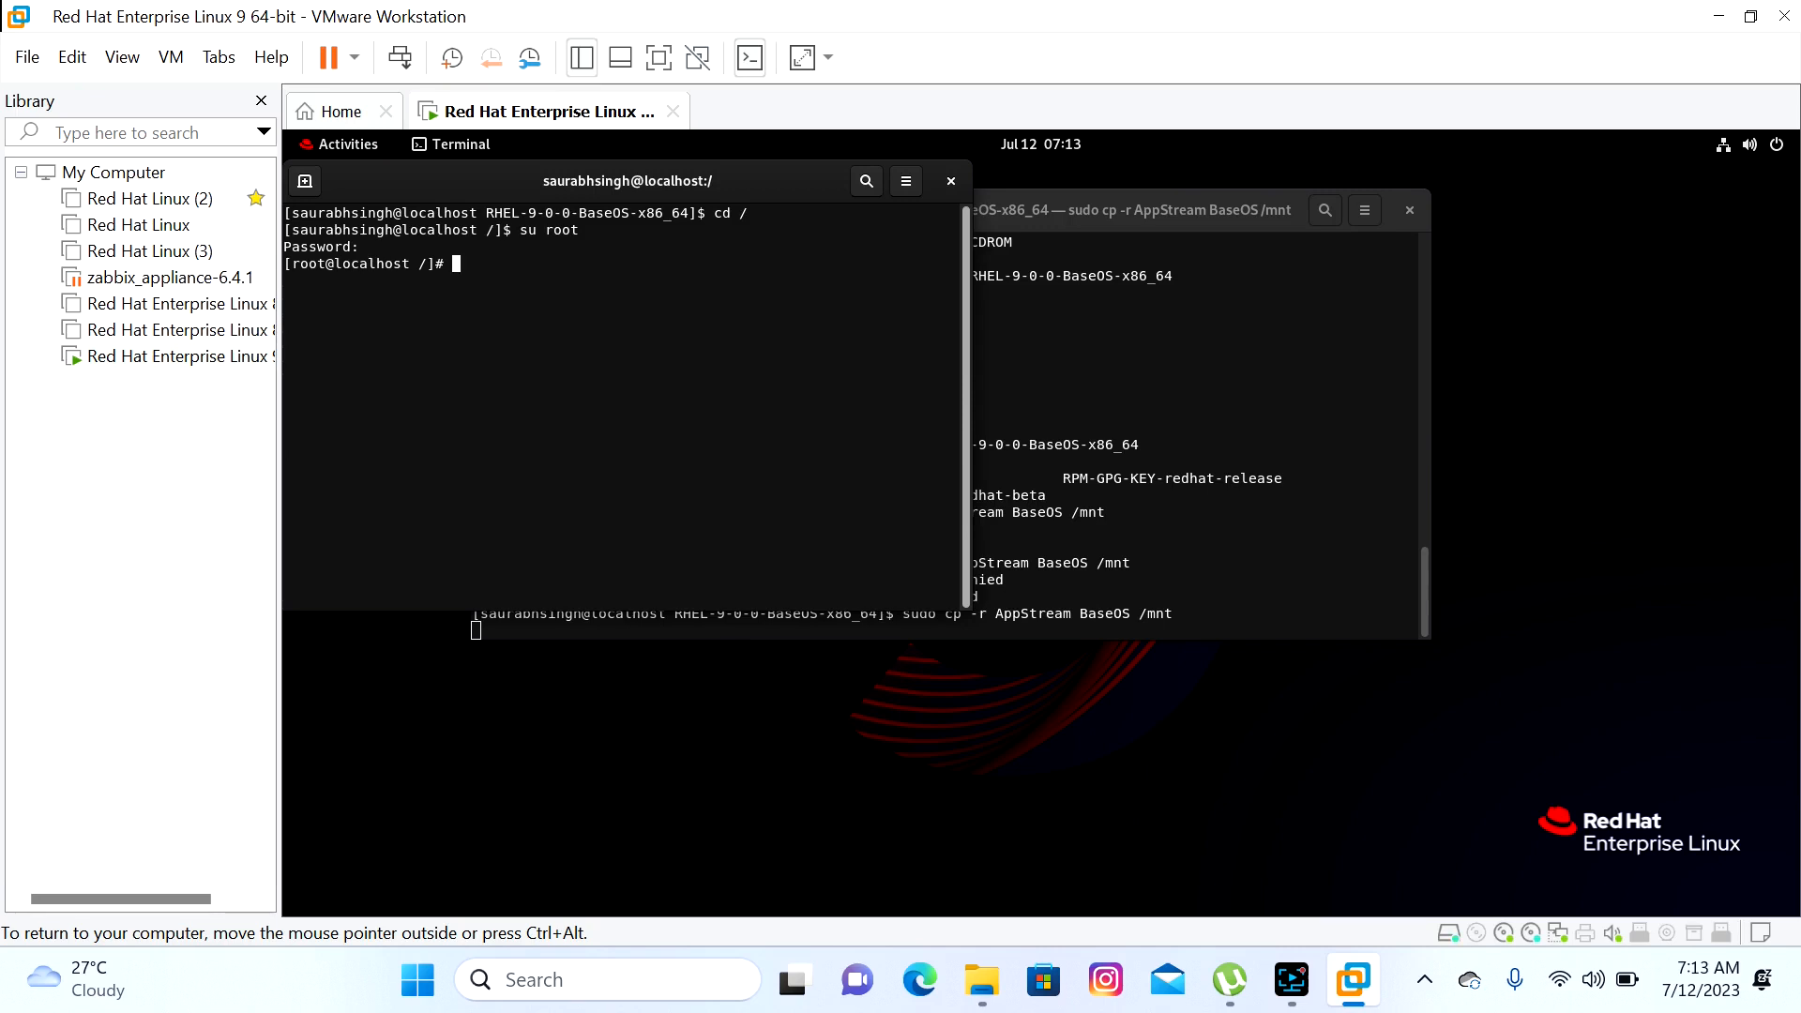
List the root directory, then move into /etc/yum.repos.d and list its files
text(vi /etc)
key(BackSpace)
key(BackSpace)
key(BackSpace)
key(BackSpace)
key(BackSpace)
key(BackSpace)
key(BackSpace)
text(ls)
key(Return)
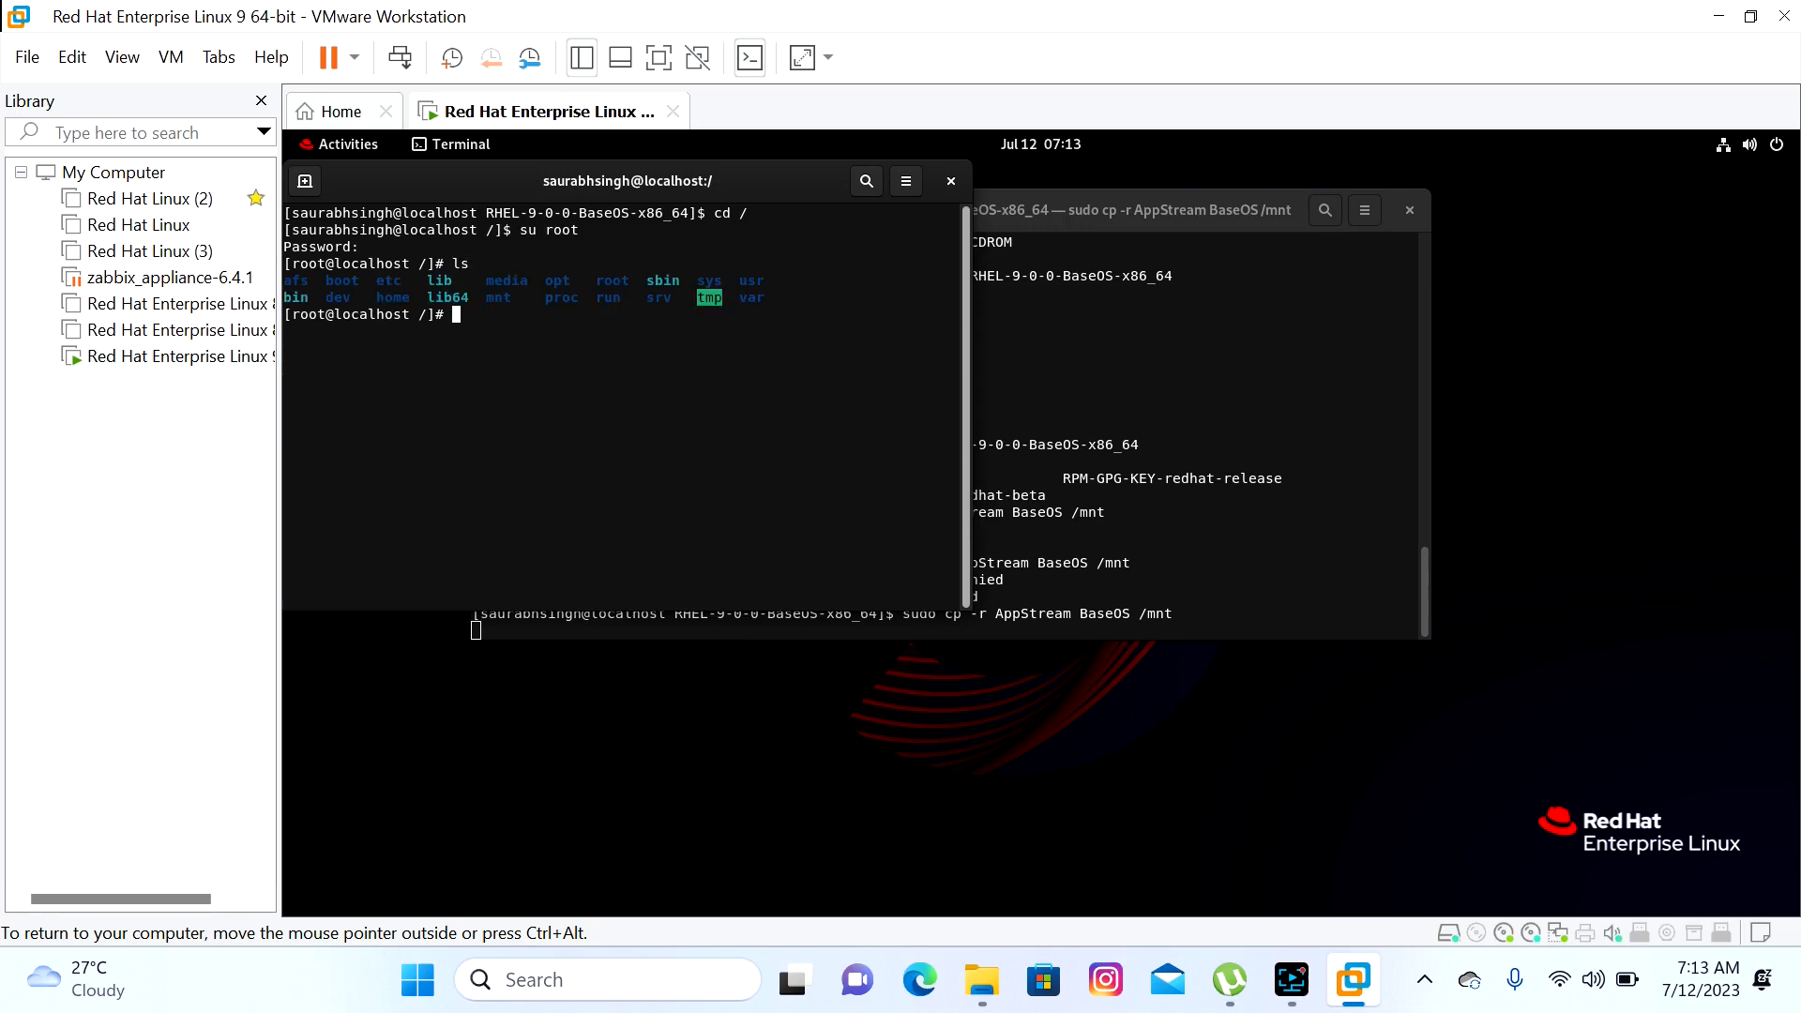
text(cd /etc/yum.repos.d)
key(Return)
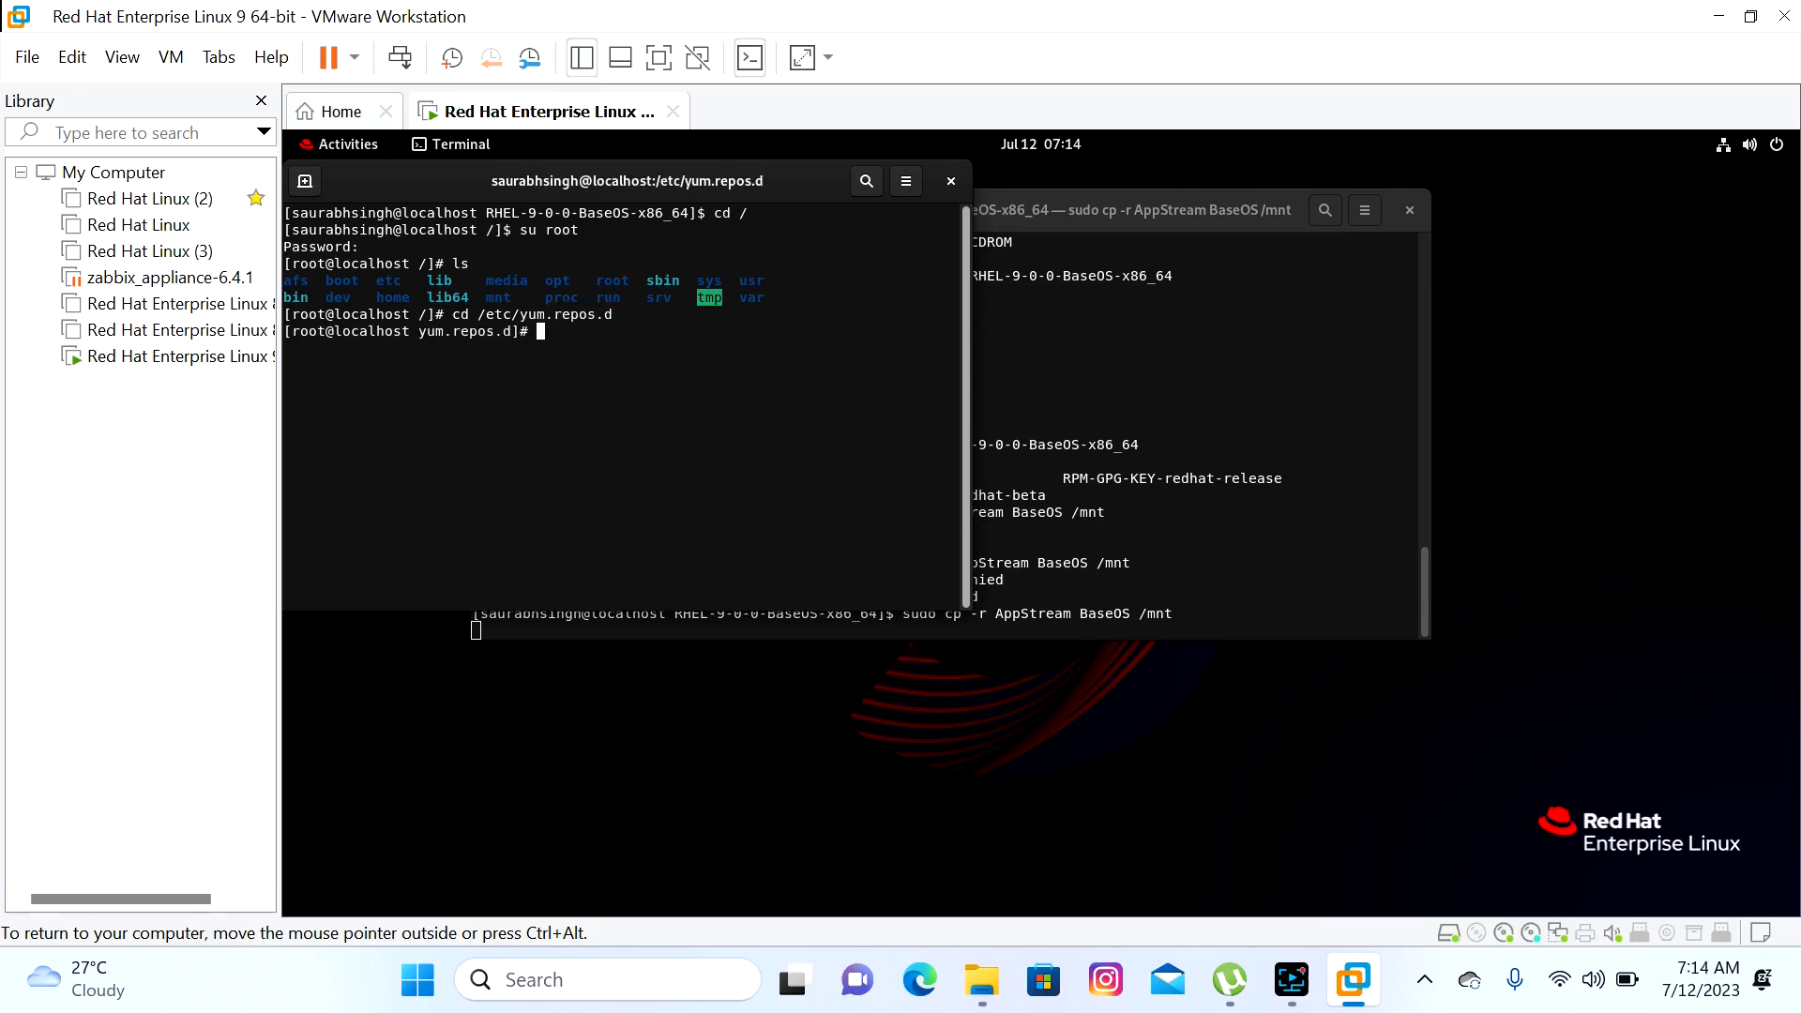
text(ls)
key(Return)
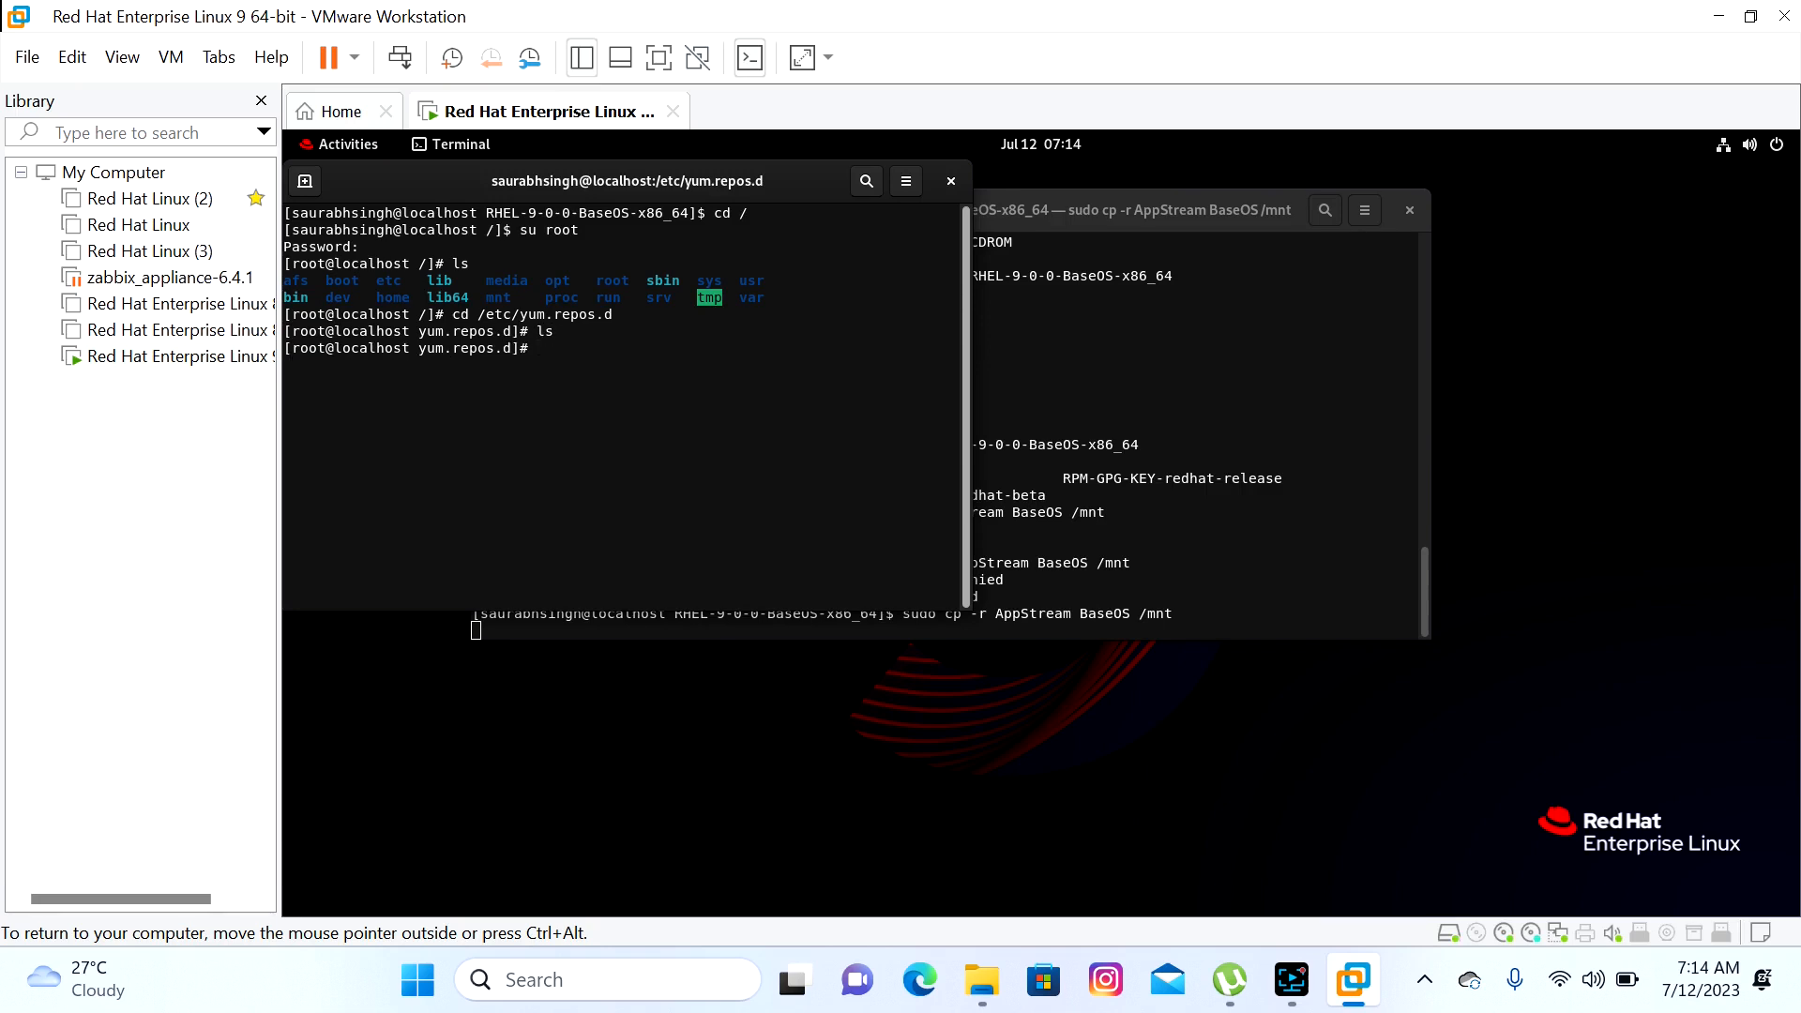
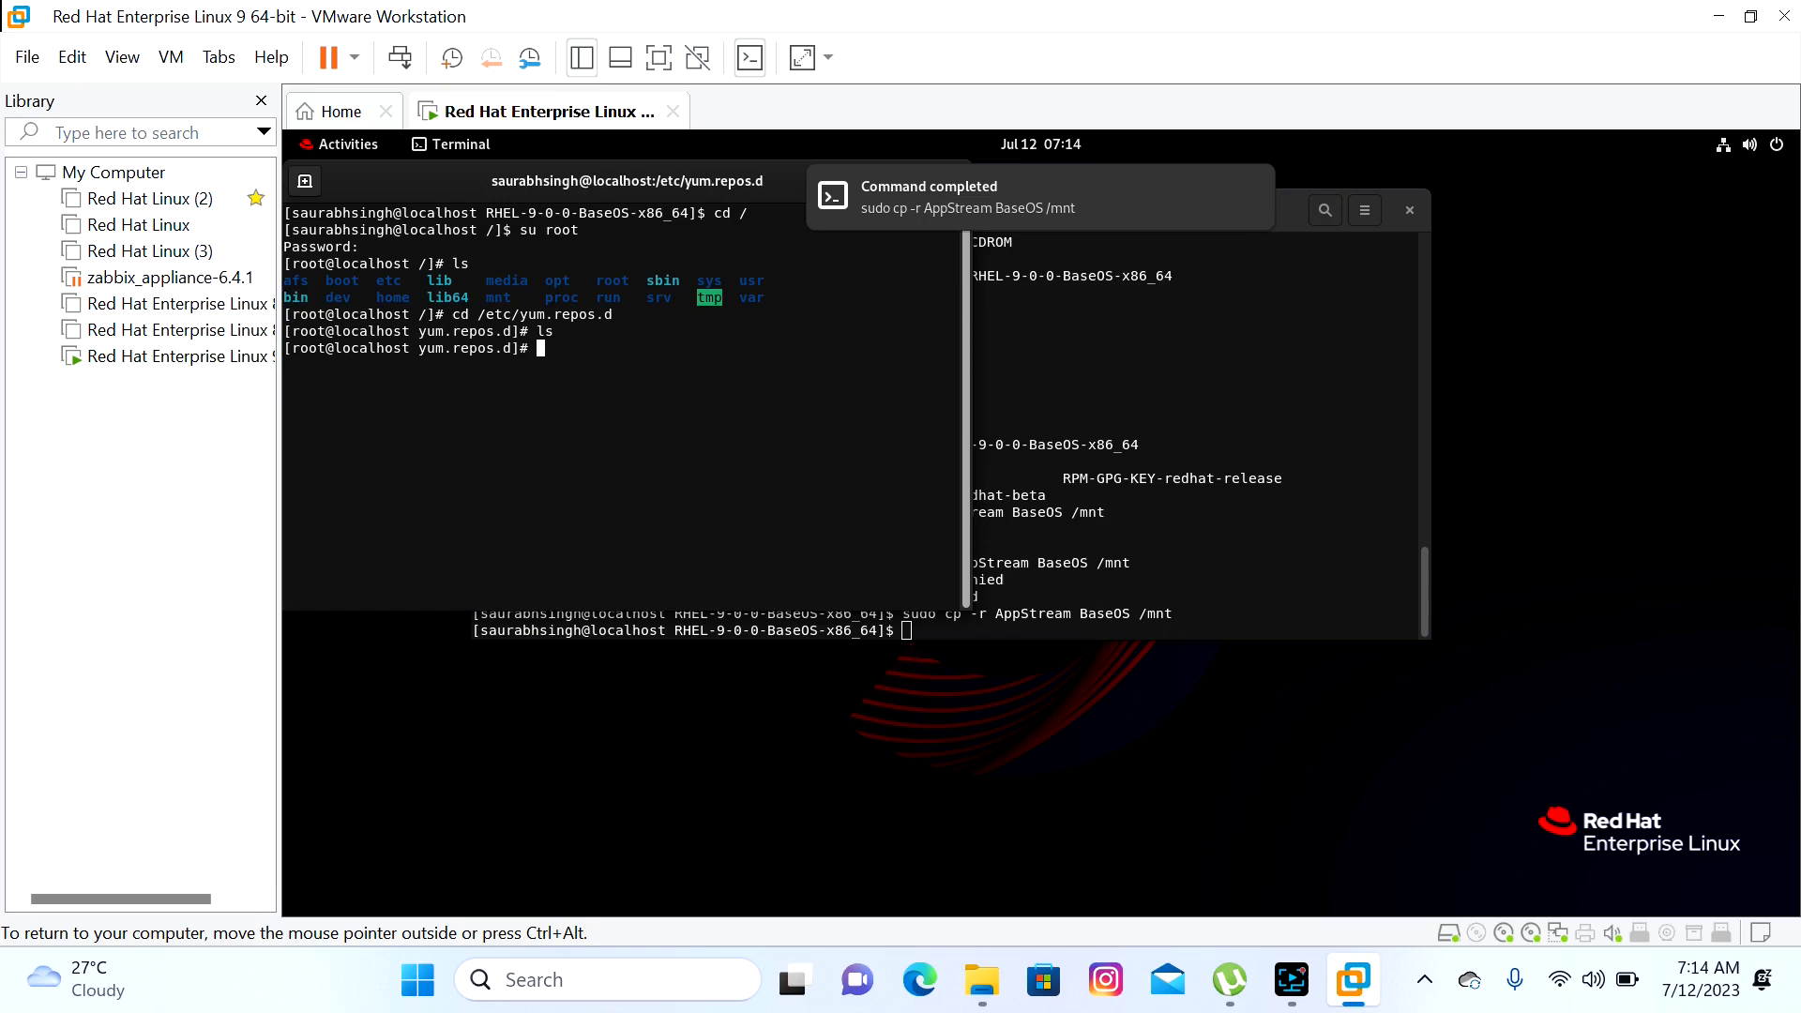
Enter vi local.repo at the root prompt in /etc/yum.repos.d
text(vi local.repo)
In vim insert mode, add the [URL-1-BaseOS] header with name=BaseOS
key(Return)
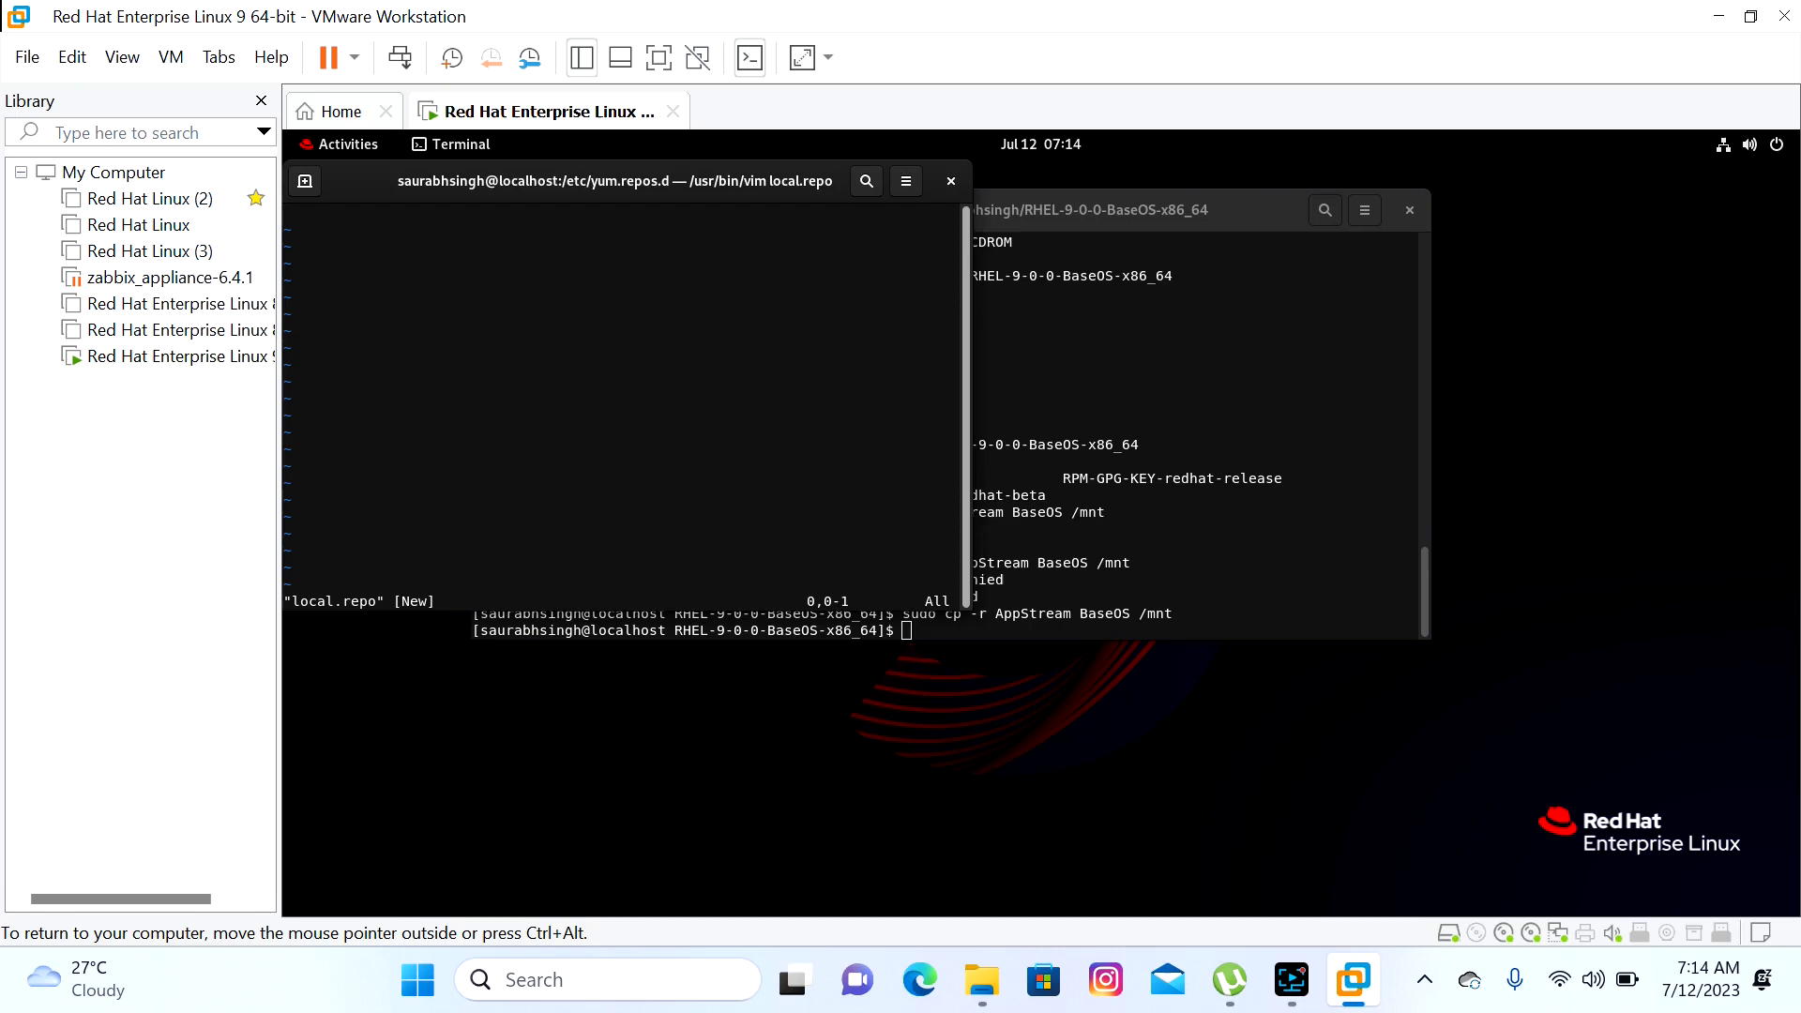
key(i)
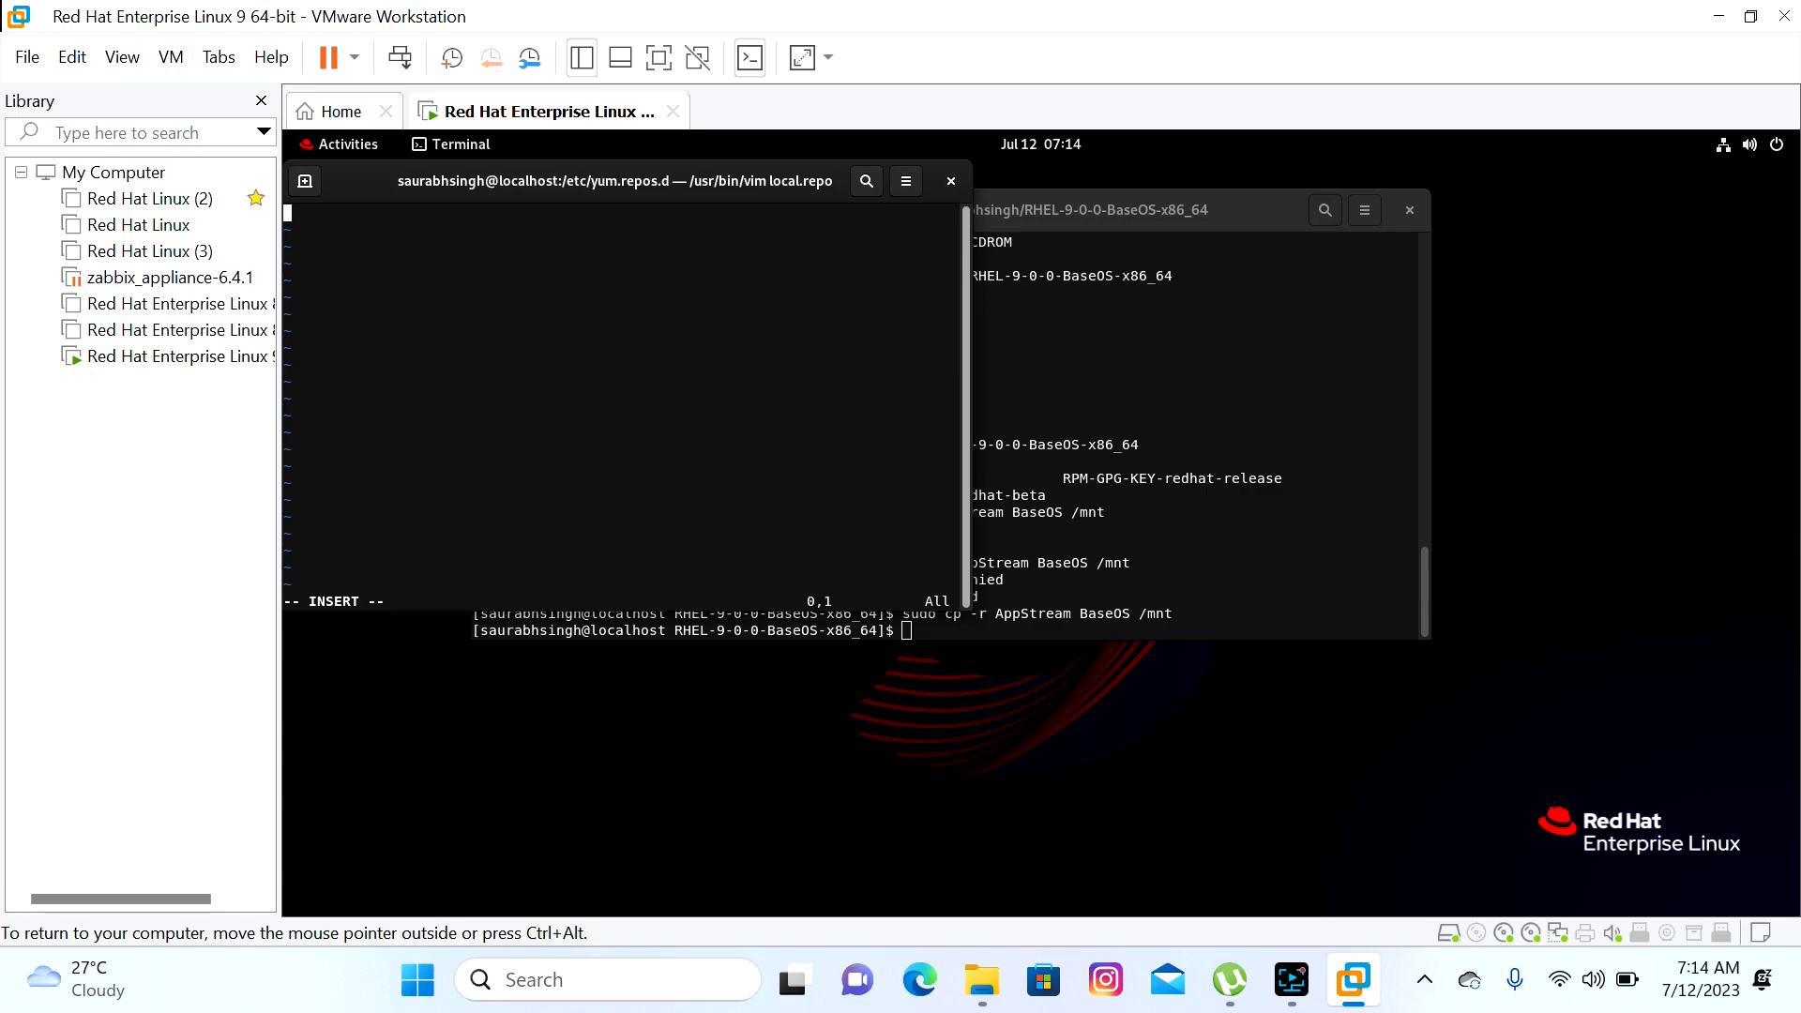
text([URL-1Baseos)
key(BackSpace)
key(BackSpace)
key(BackSpace)
key(BackSpace)
key(BackSpace)
key(BackSpace)
text(-BaseOS])
key(Return)
text(name=Base)
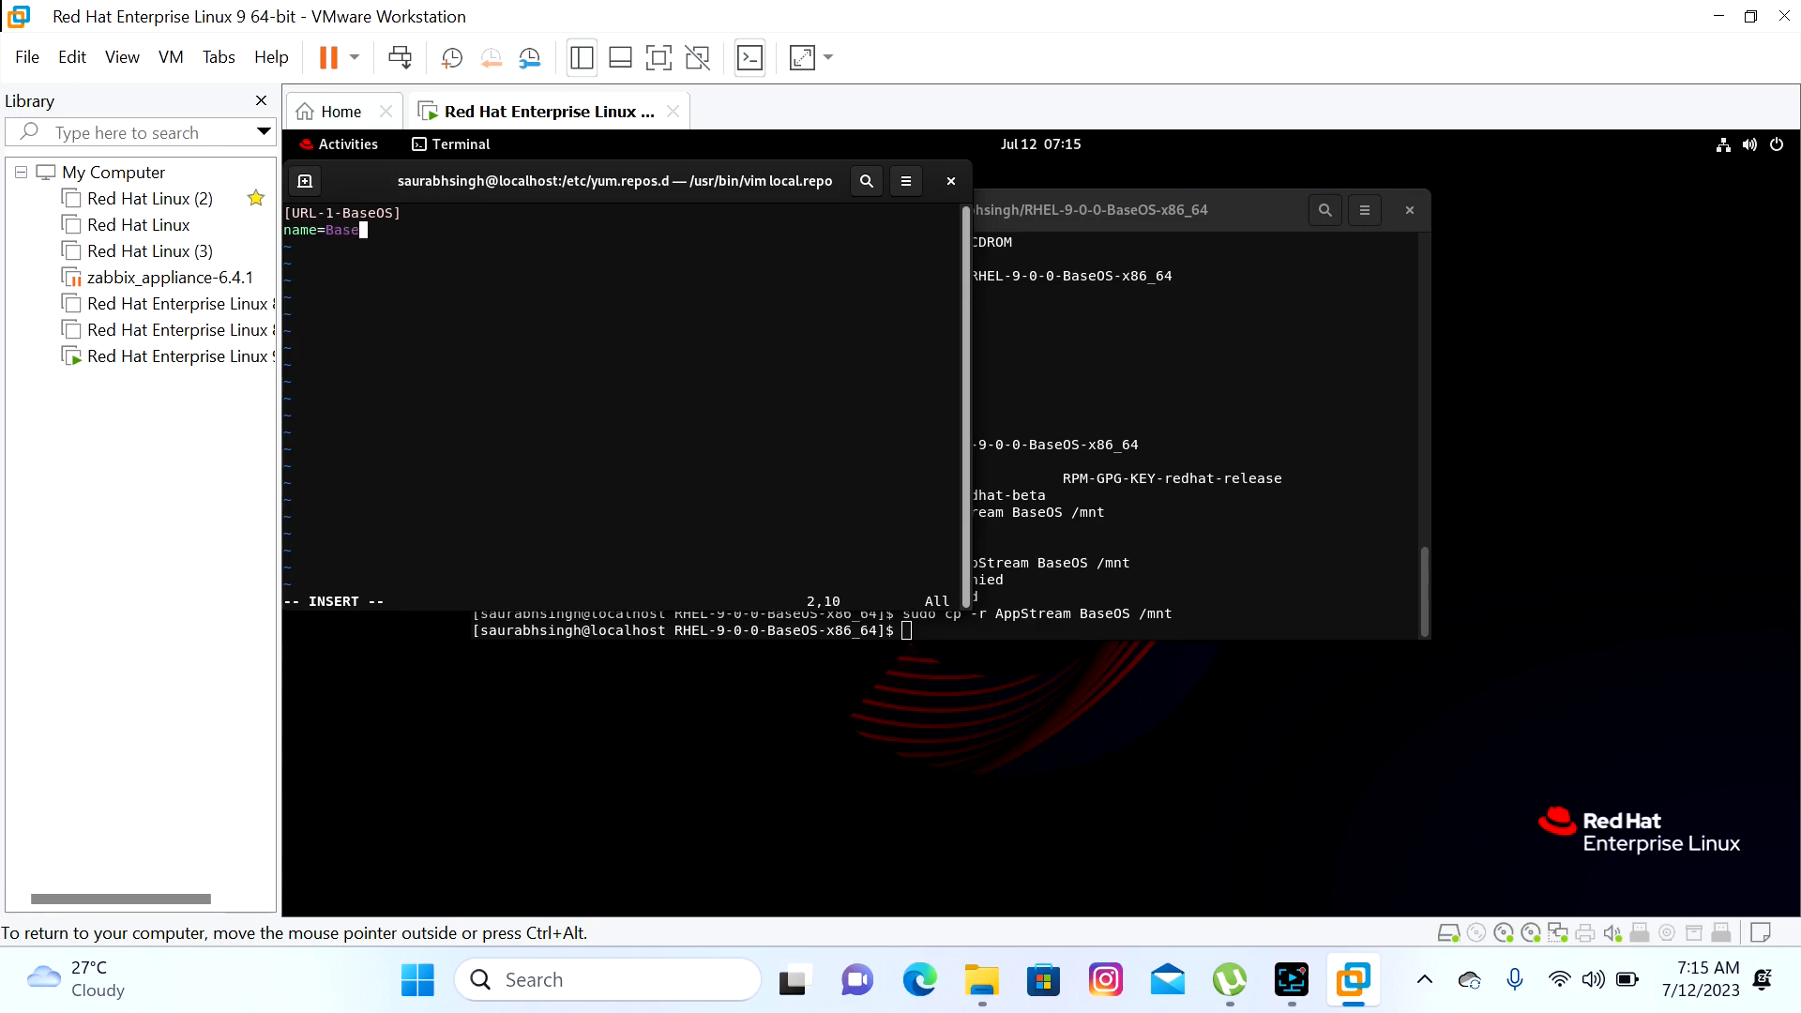
text(OS)
key(Return)
Add baseurl=file:///mnt/BaseOS, enabled=1 and gpgcheck=0, then begin the [url-2-AppAtream] header
text(b)
text(er)
key(BackSpace)
text(url=file:///mnt/)
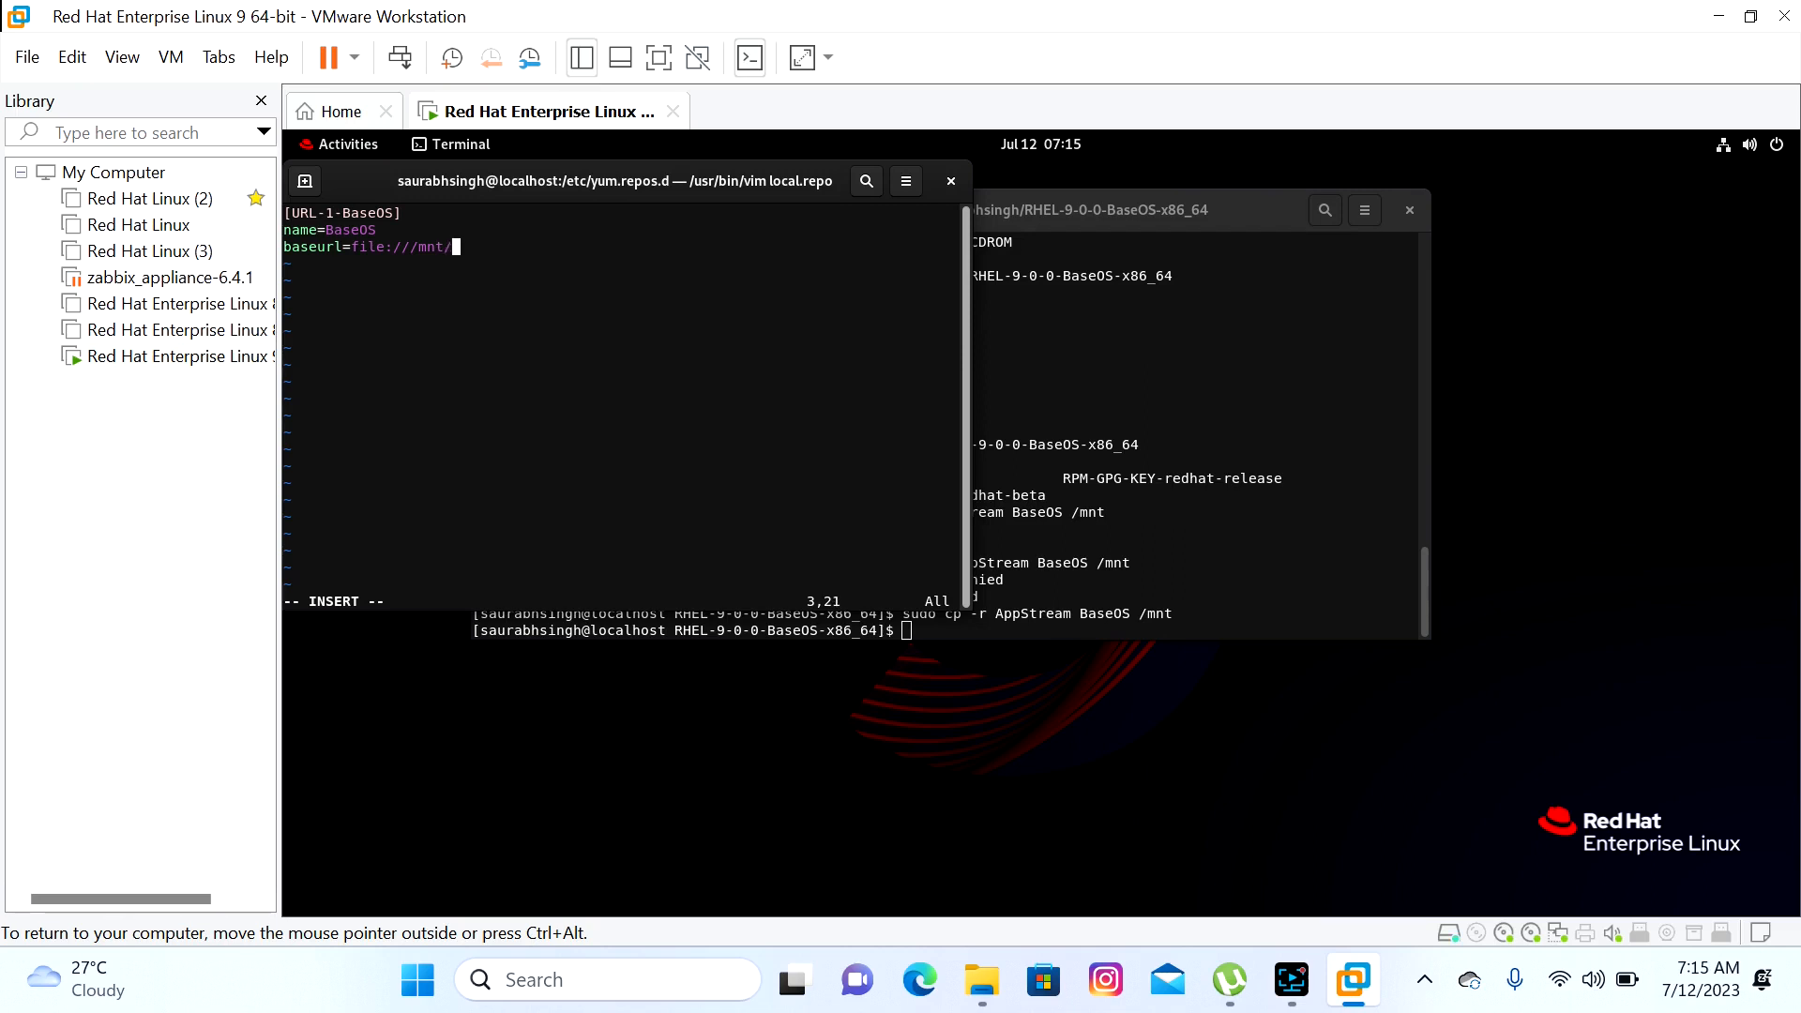
text(BaseOS)
key(Return)
text(enabled=1)
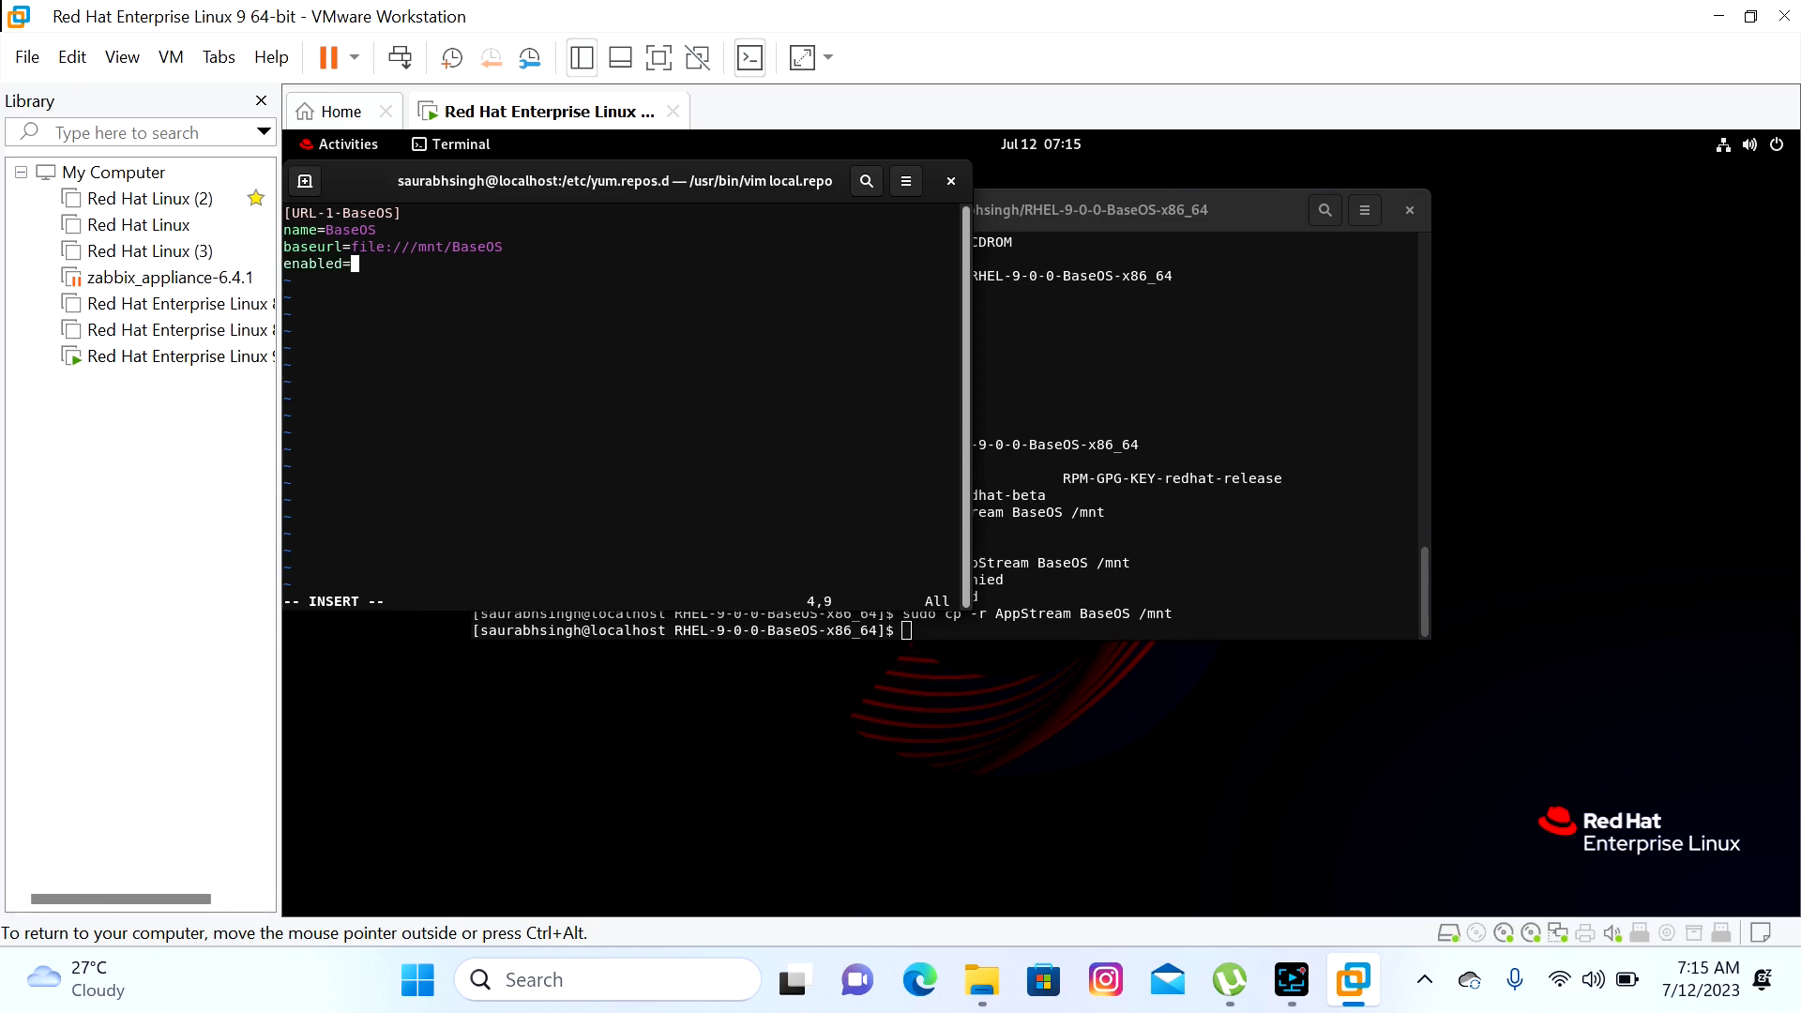
key(Return)
text(gpgche)
text(k)
key(BackSpace)
text(ck=0)
key(Return)
key(Return)
text([url-2-AppAtream)
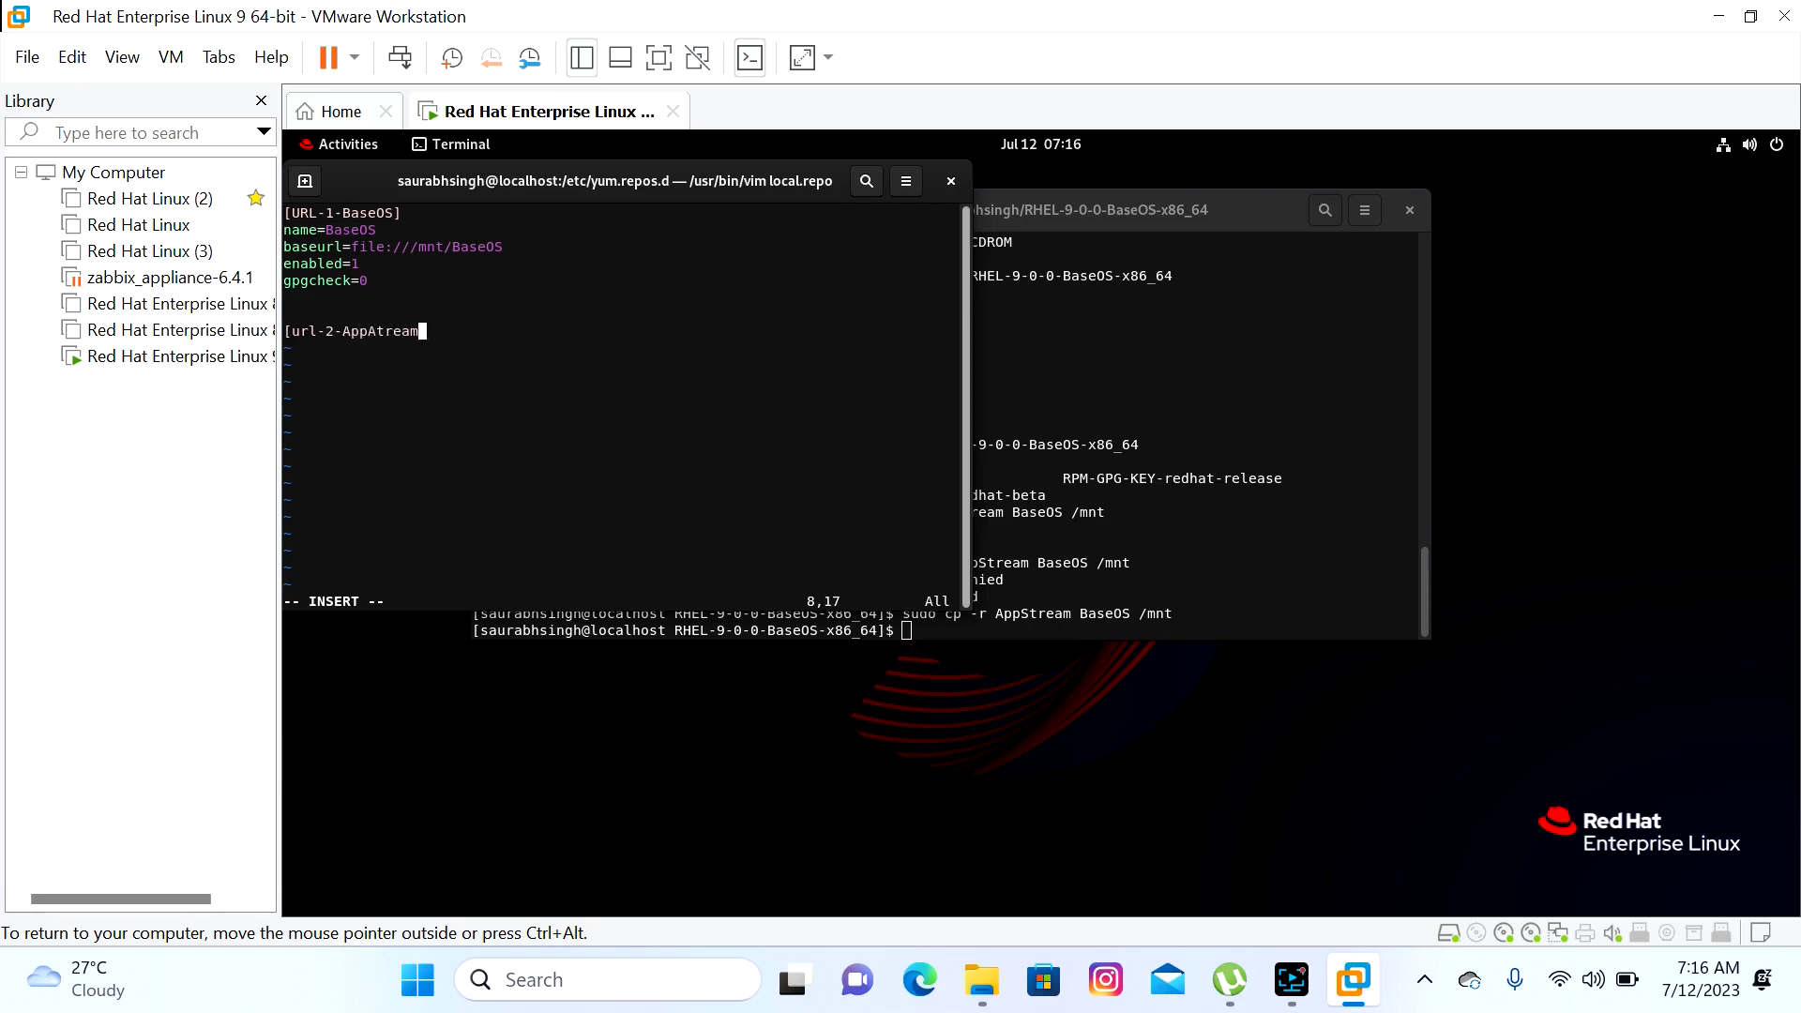
text(])
Under the second header, add name=AppStream and baseurl=file:///mnt/AppStream
key(BackSpace)
text(])
key(Return)
text(name=AppStream)
key(Return)
text(base)
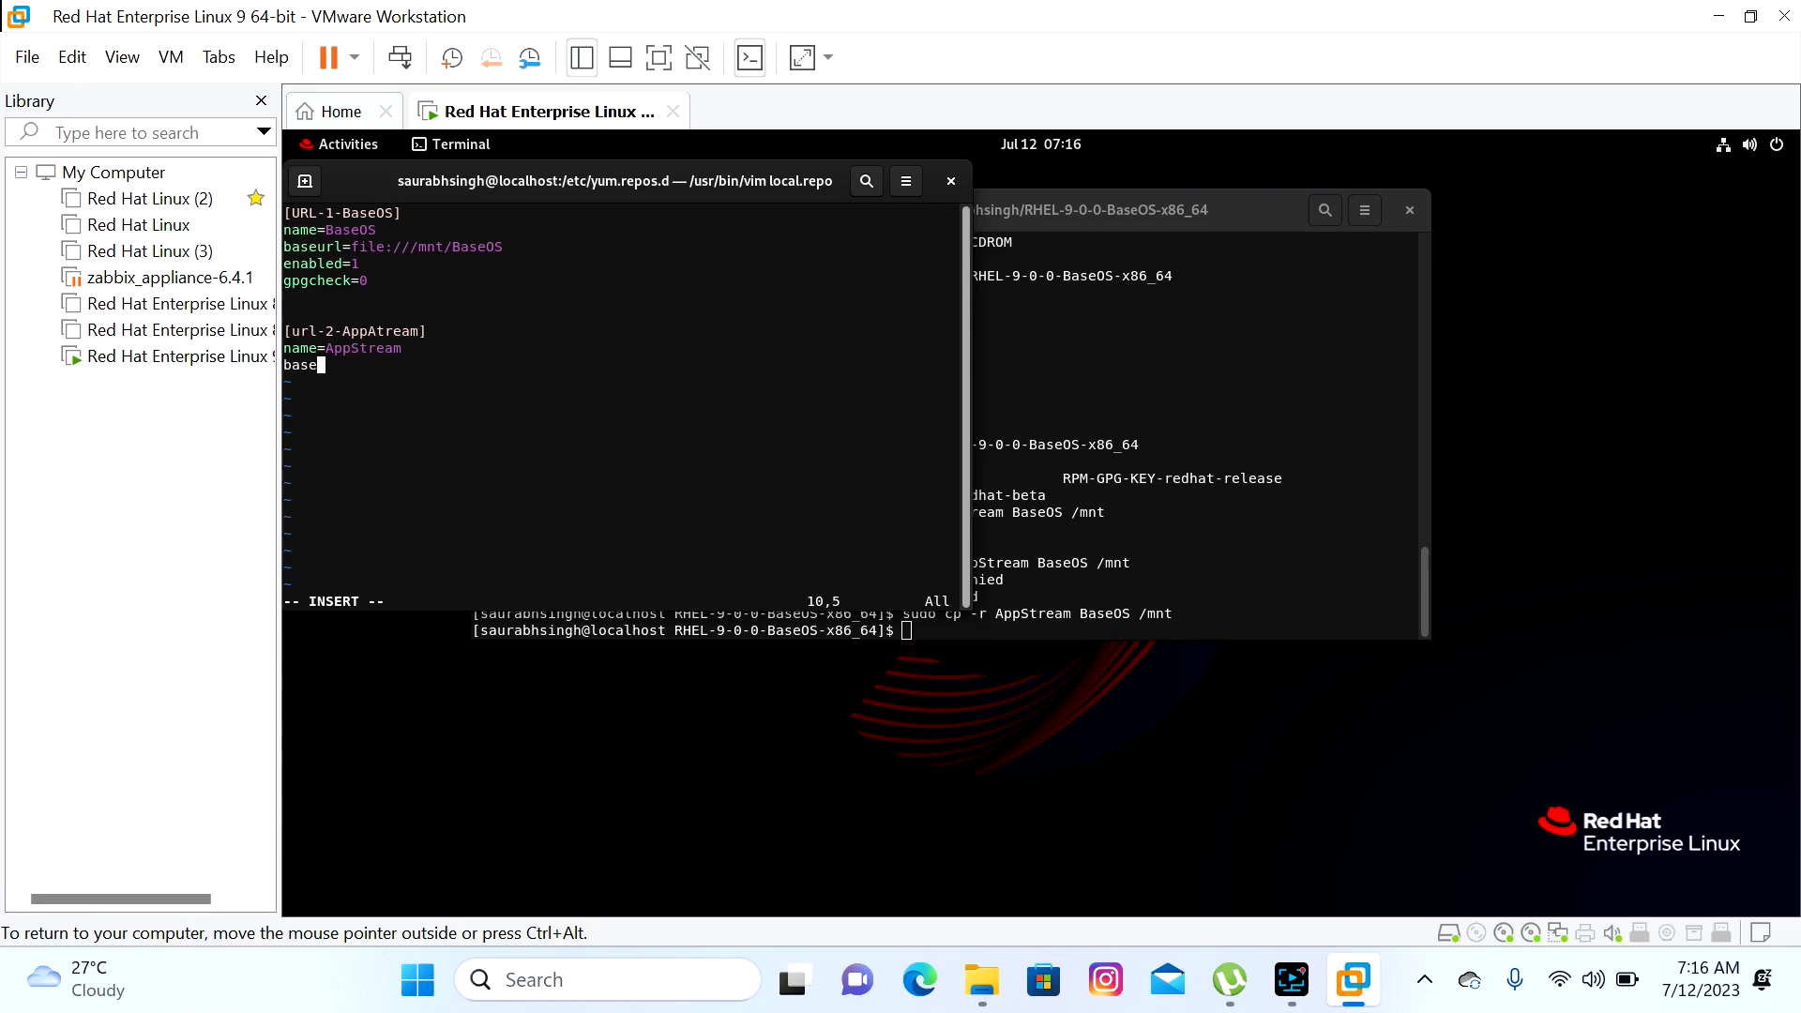
text(url=)
text(file)
text(:)
text(//)
text(m/mt)
key(BackSpace)
key(BackSpace)
key(BackSpace)
key(BackSpace)
key(BackSpace)
text(/m)
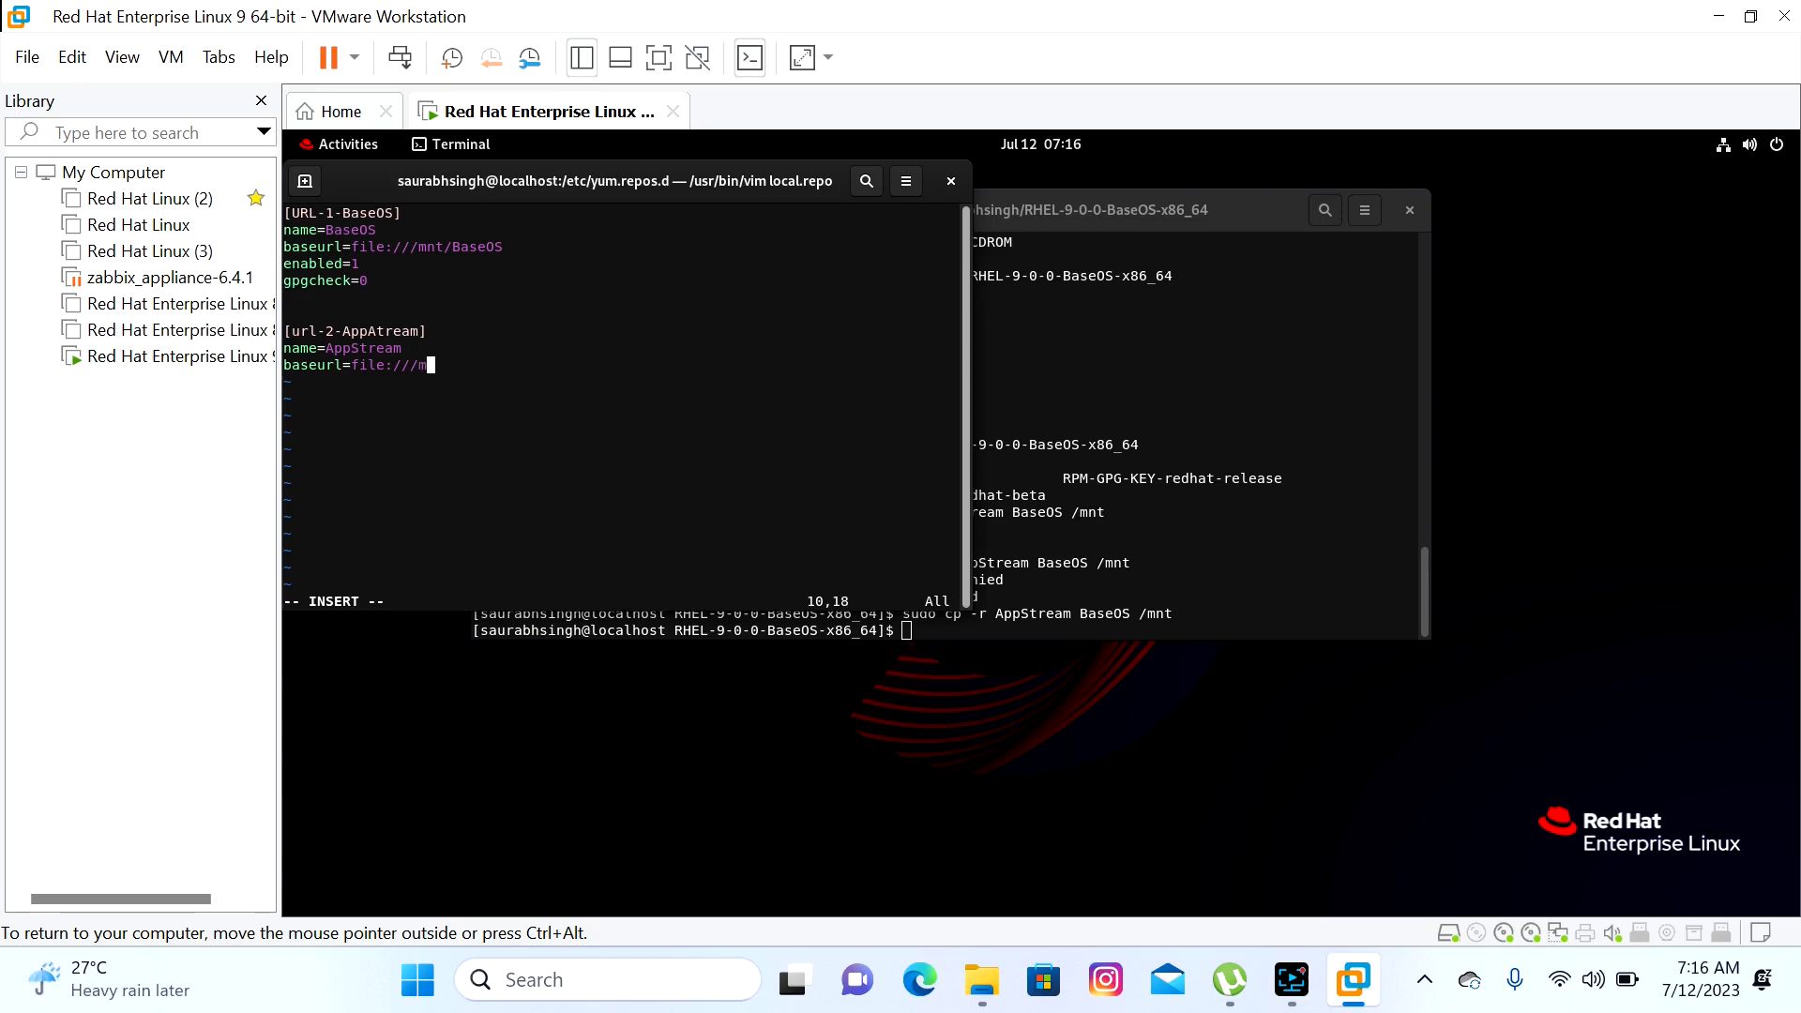
text(nt/AppStream)
Add enabled=1 and gpgcheck=0 to the AppStream section and leave insert mode
key(Return)
text(enabled=1)
key(Return)
text(gp)
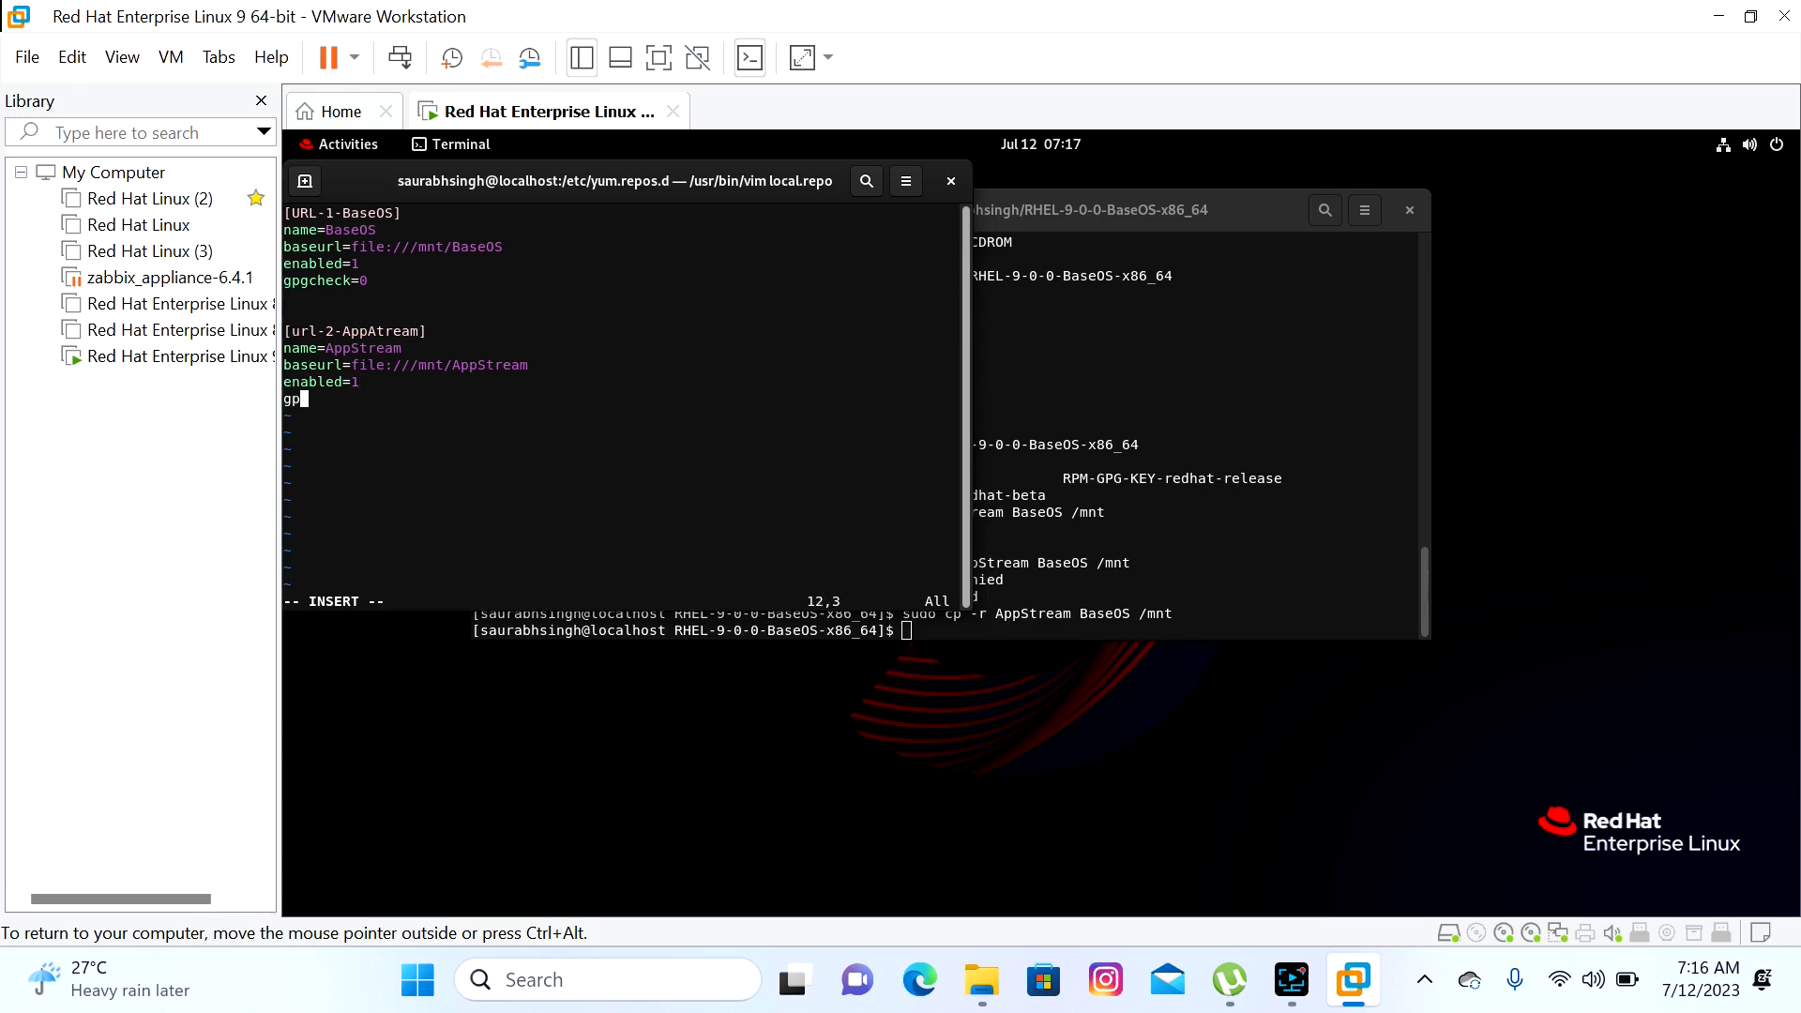
text(gcheck=0)
drag(534, 365, 455, 370)
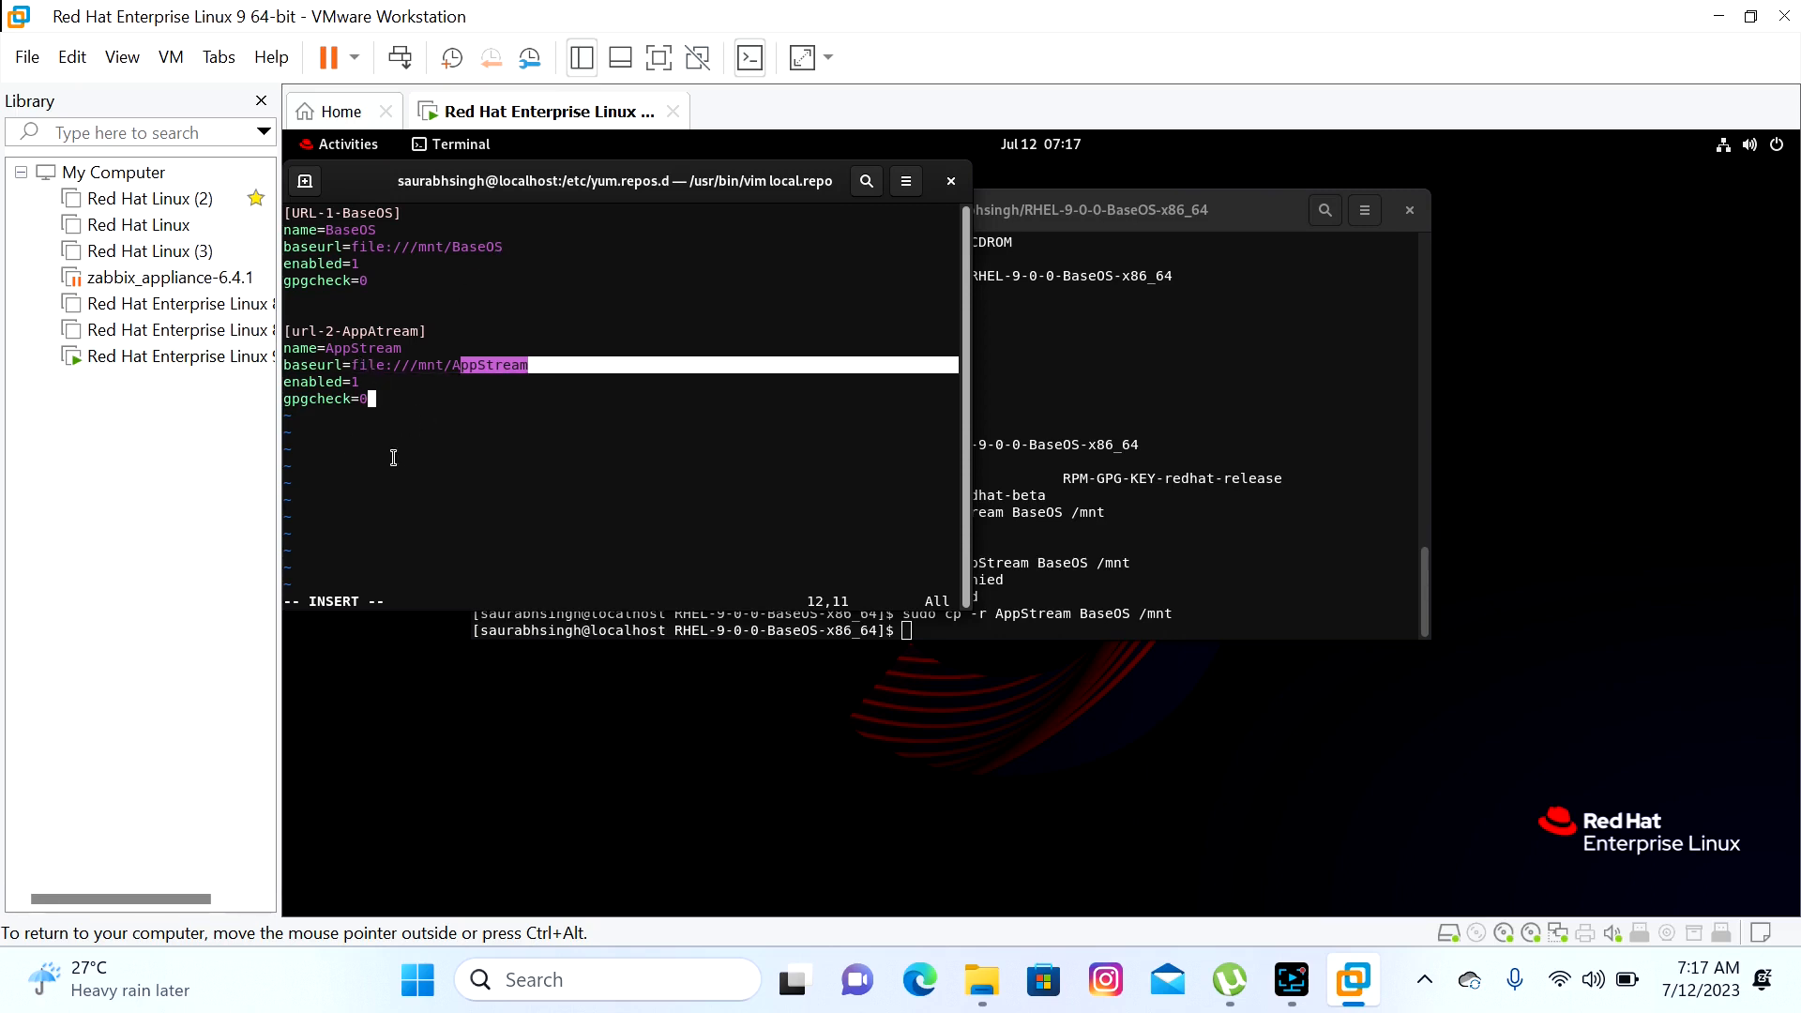
key(Escape)
Save local.repo with :wq and clear cached metadata with yum clean all
text(:wq)
key(Return)
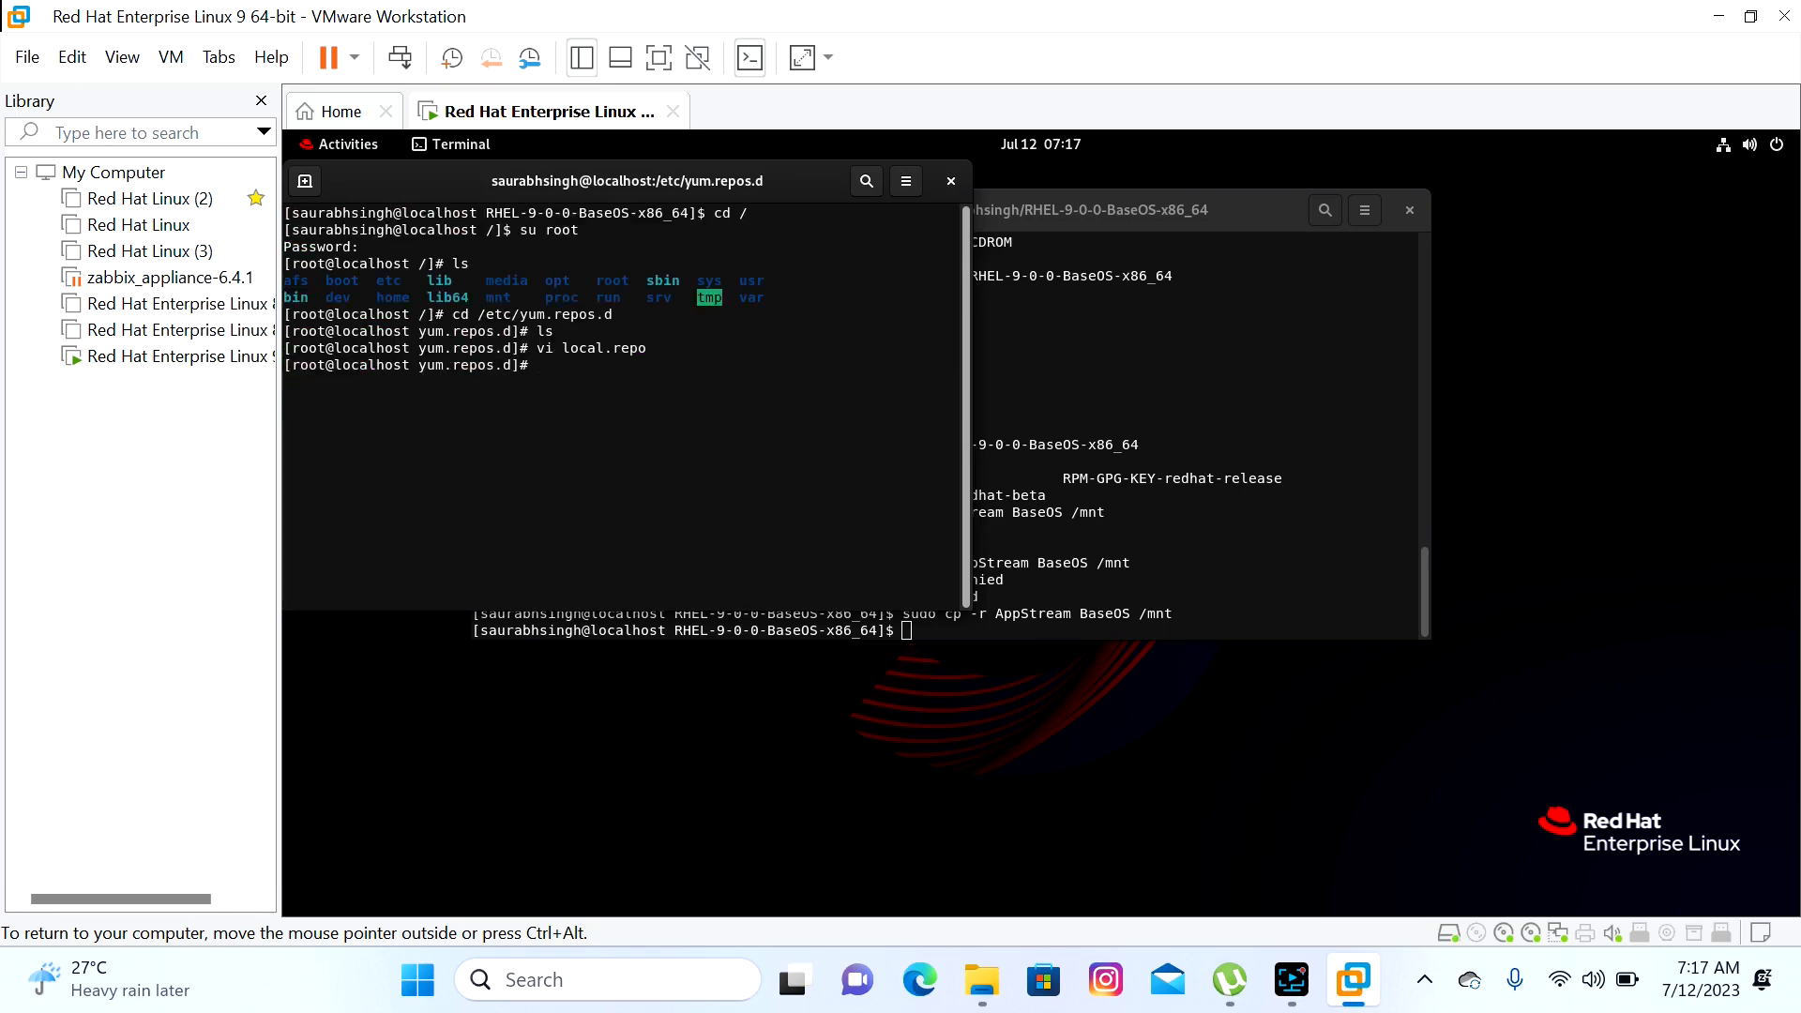
text(yum clean all)
key(Return)
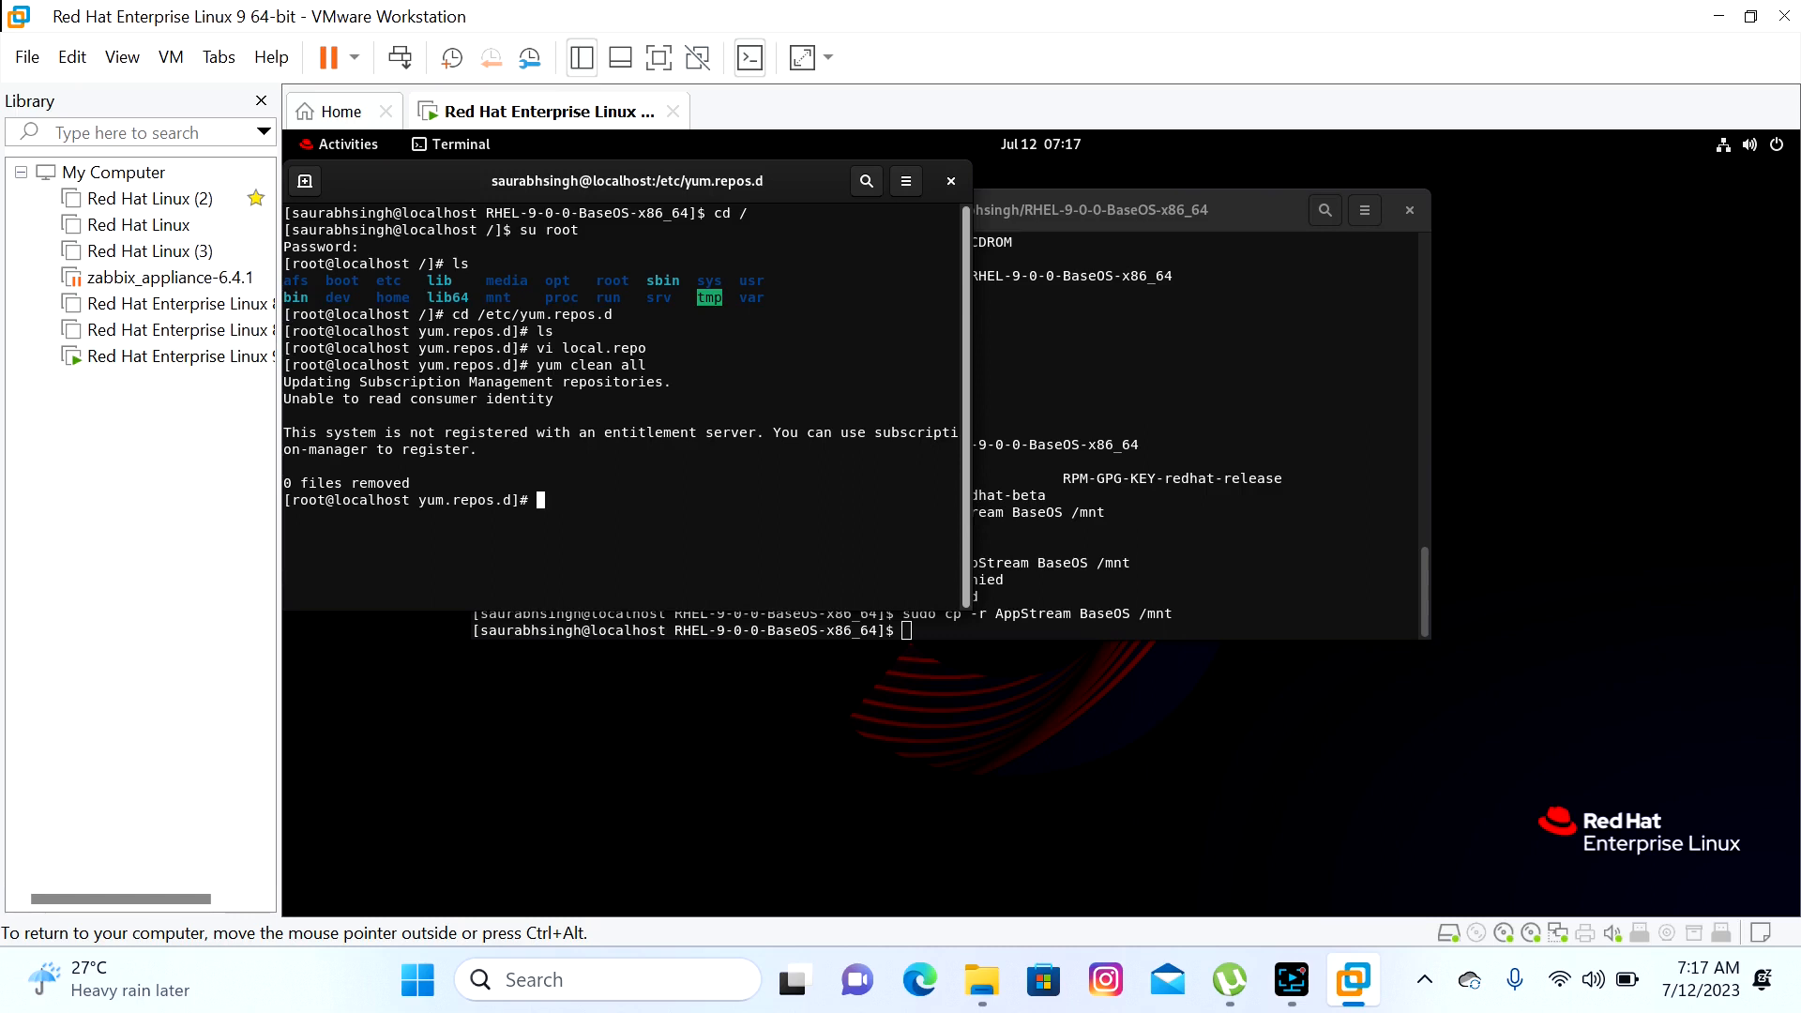
Run yum repolist all to list BaseOS and AppStream, then enter the httpd install command
text(yum repolist all)
key(Return)
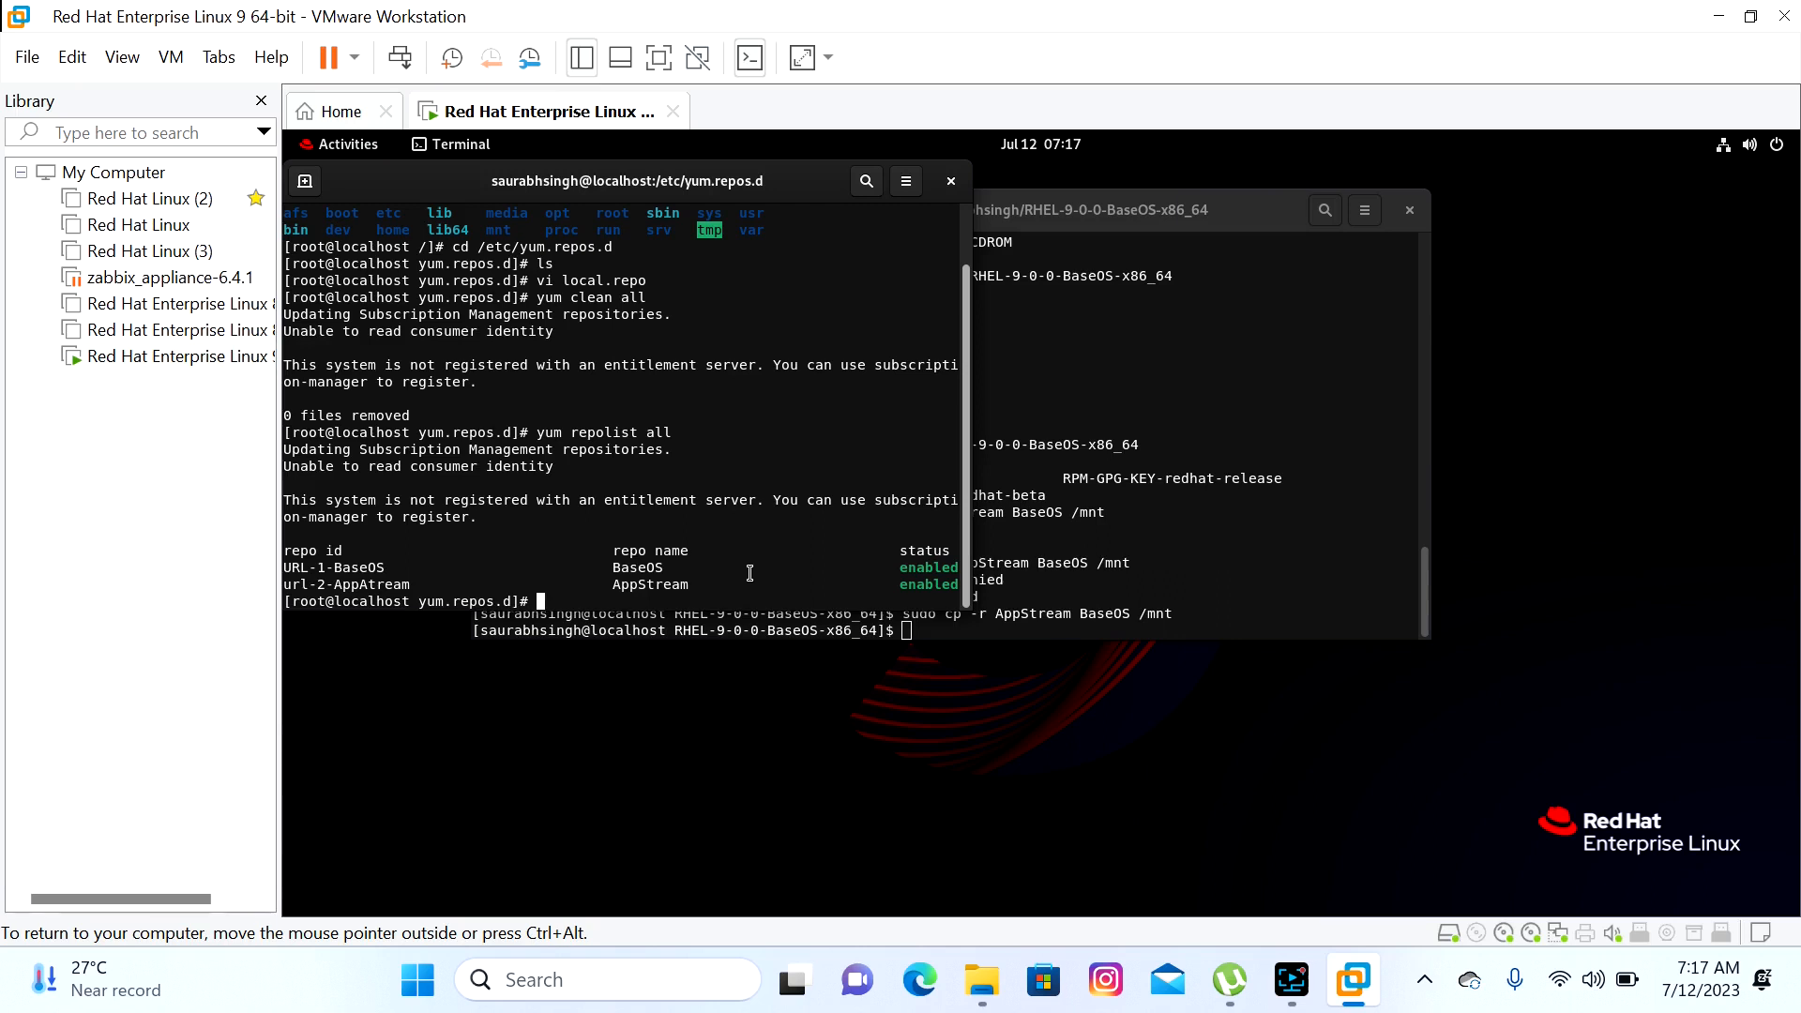
text(yum install httpsd)
Install httpd's 10 packages from the local AppStream repo, widen the terminal, and enter a status command
key(Return)
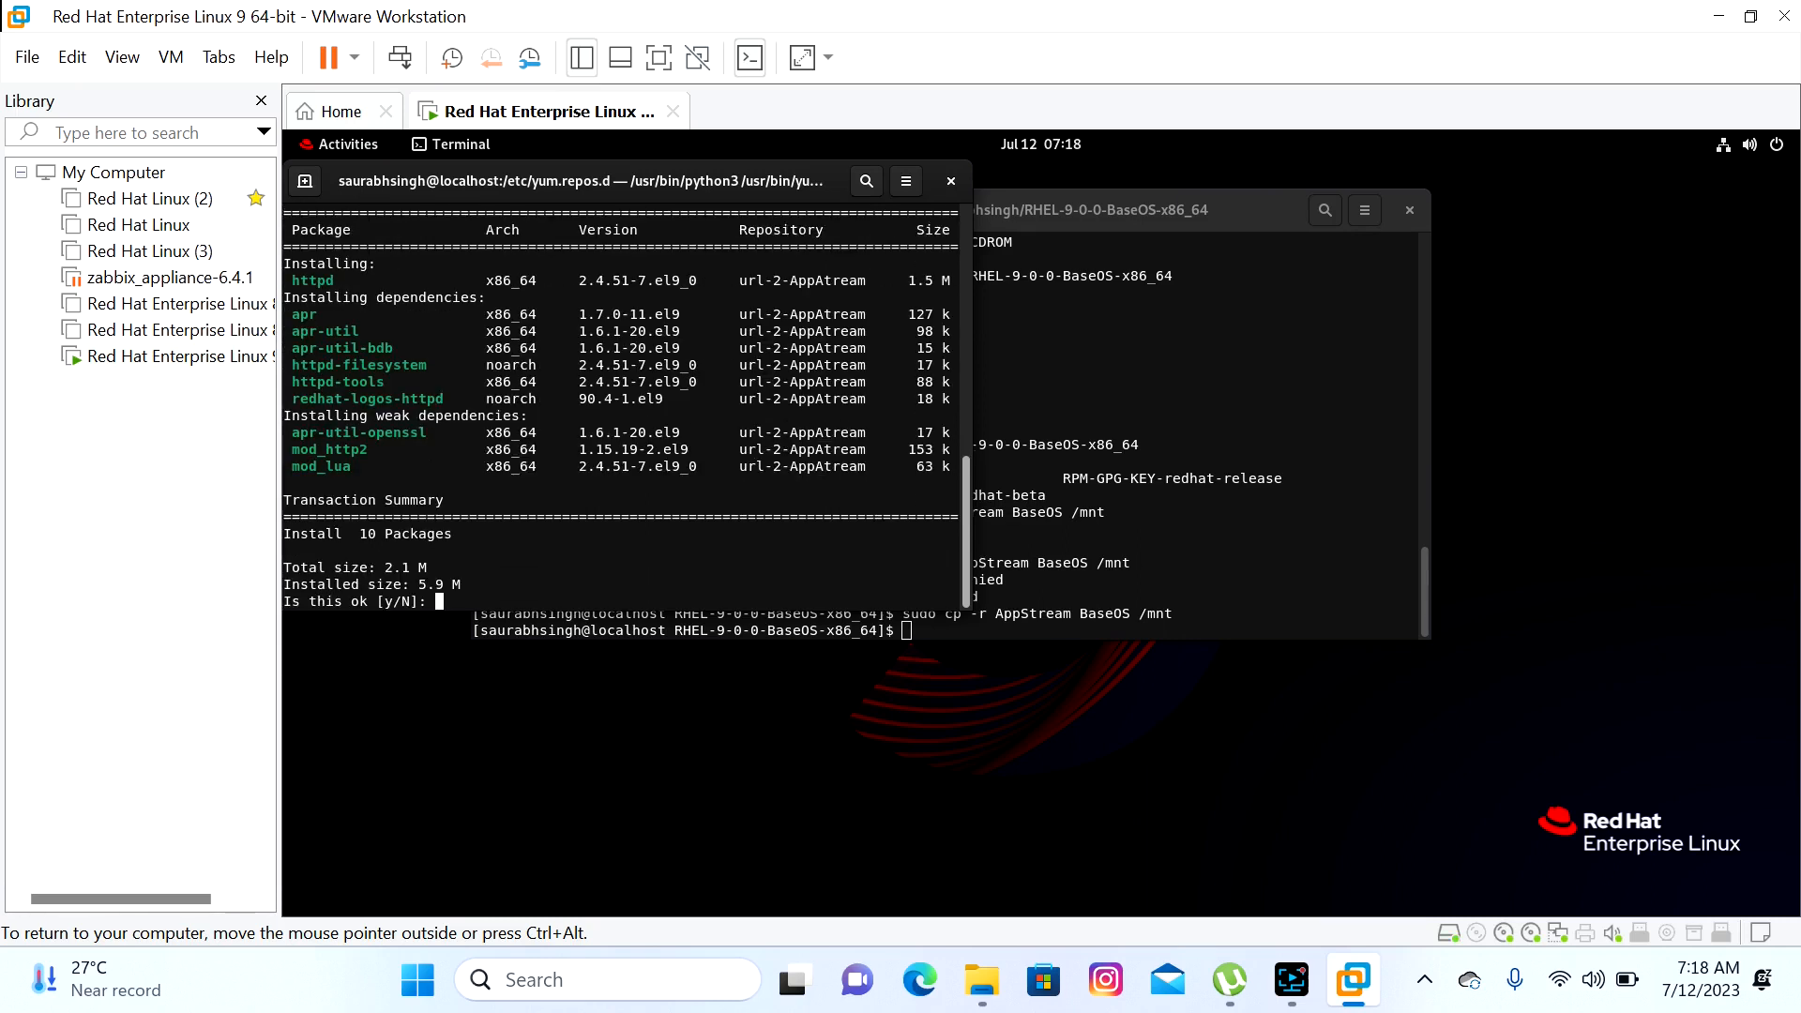
text(y)
key(Return)
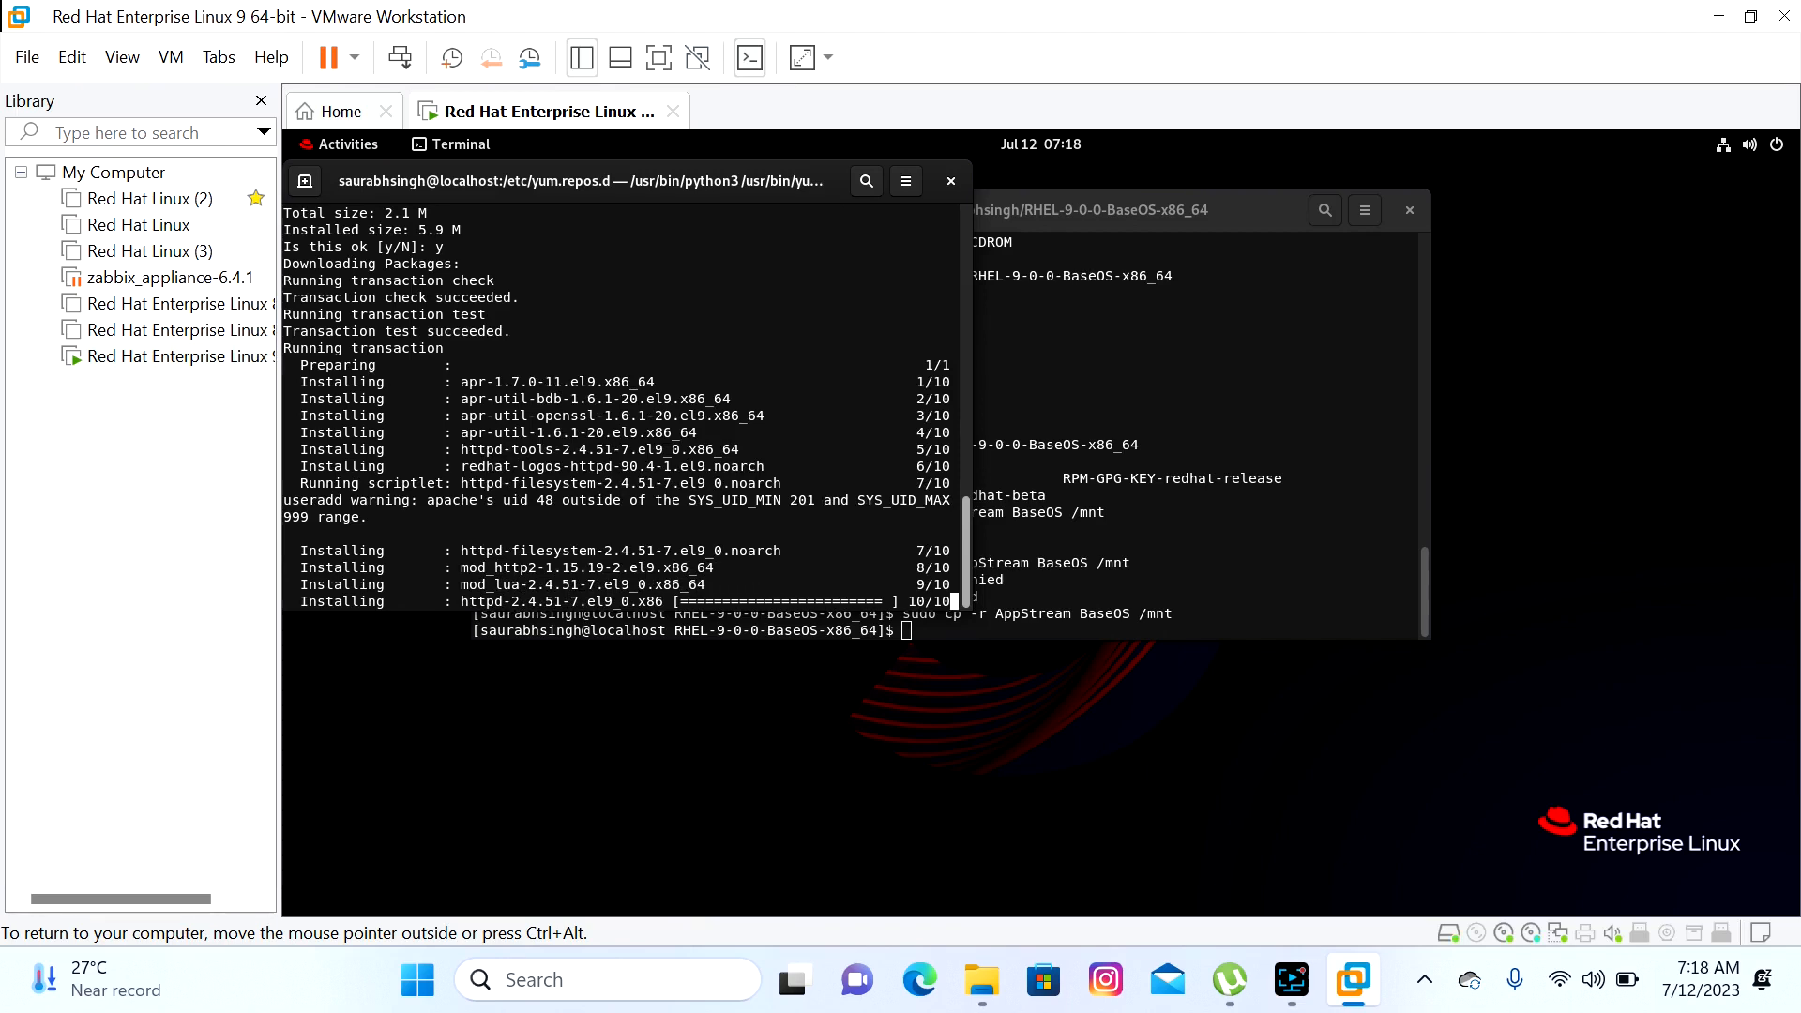
drag(971, 313, 1388, 343)
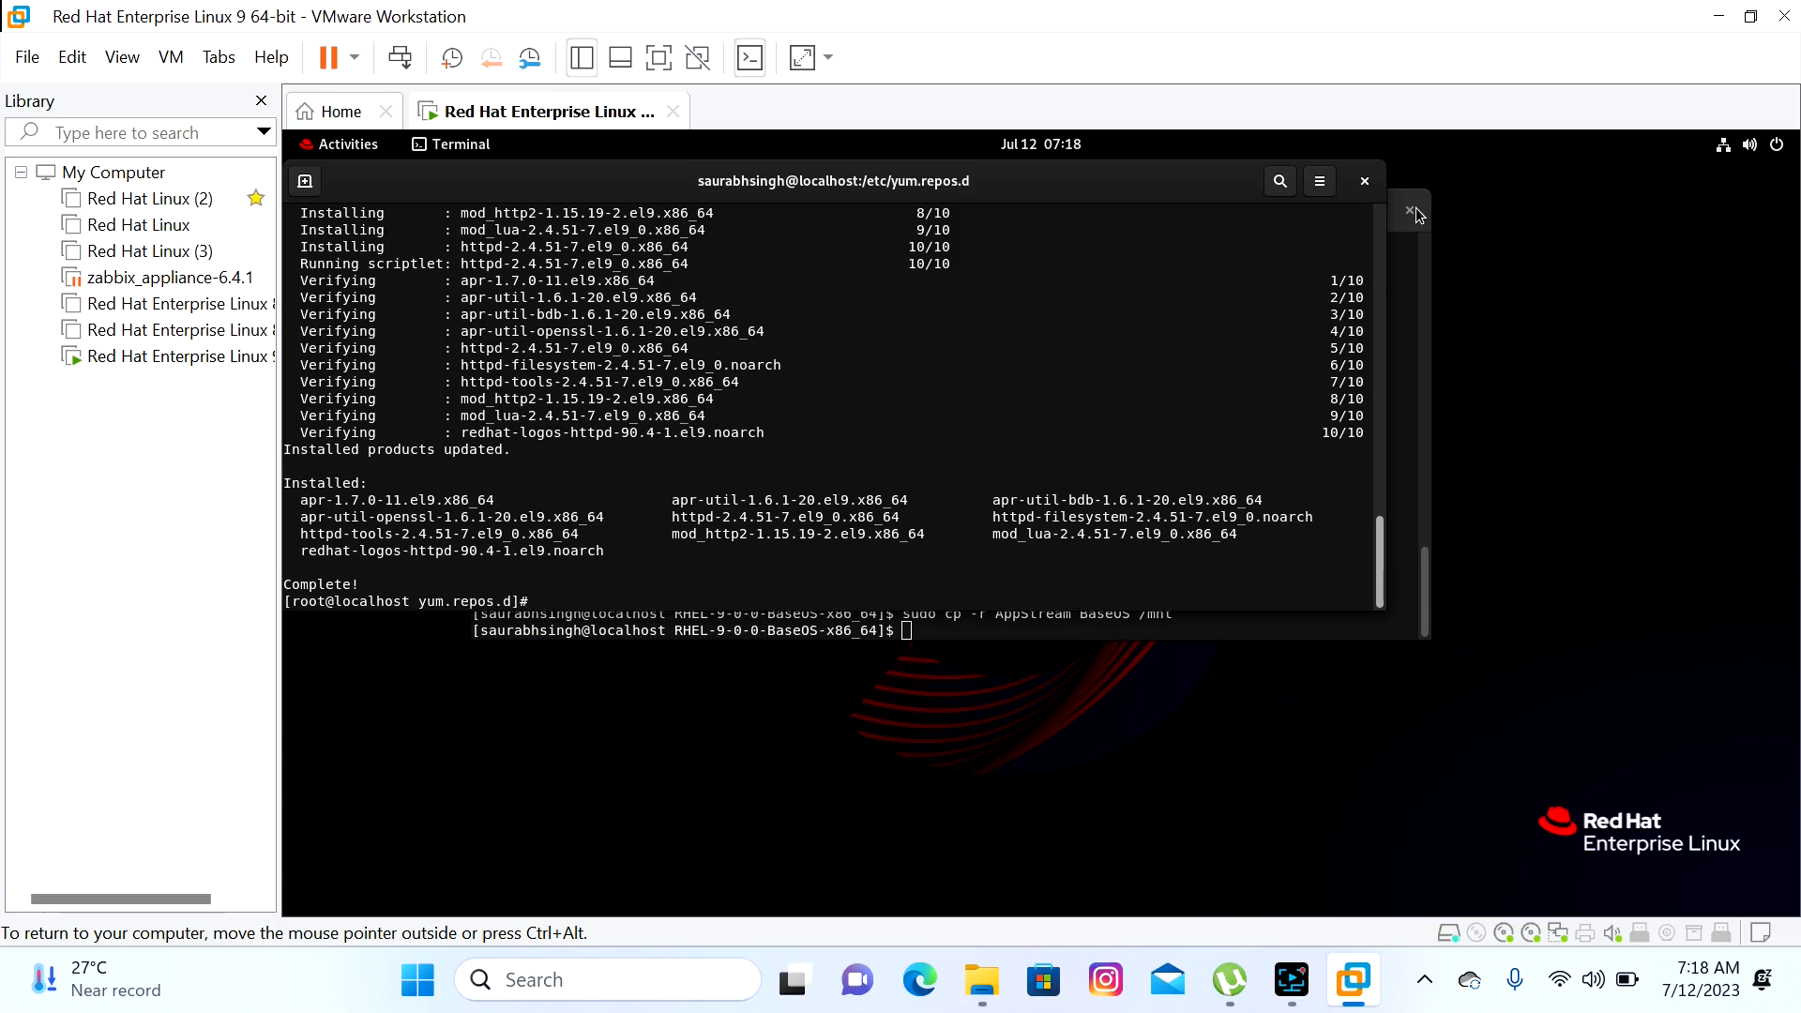
text(systemctl status https)
Check systemctl status httpd, then try an edited systemctl active httpd command
key(BackSpace)
text(d)
key(Return)
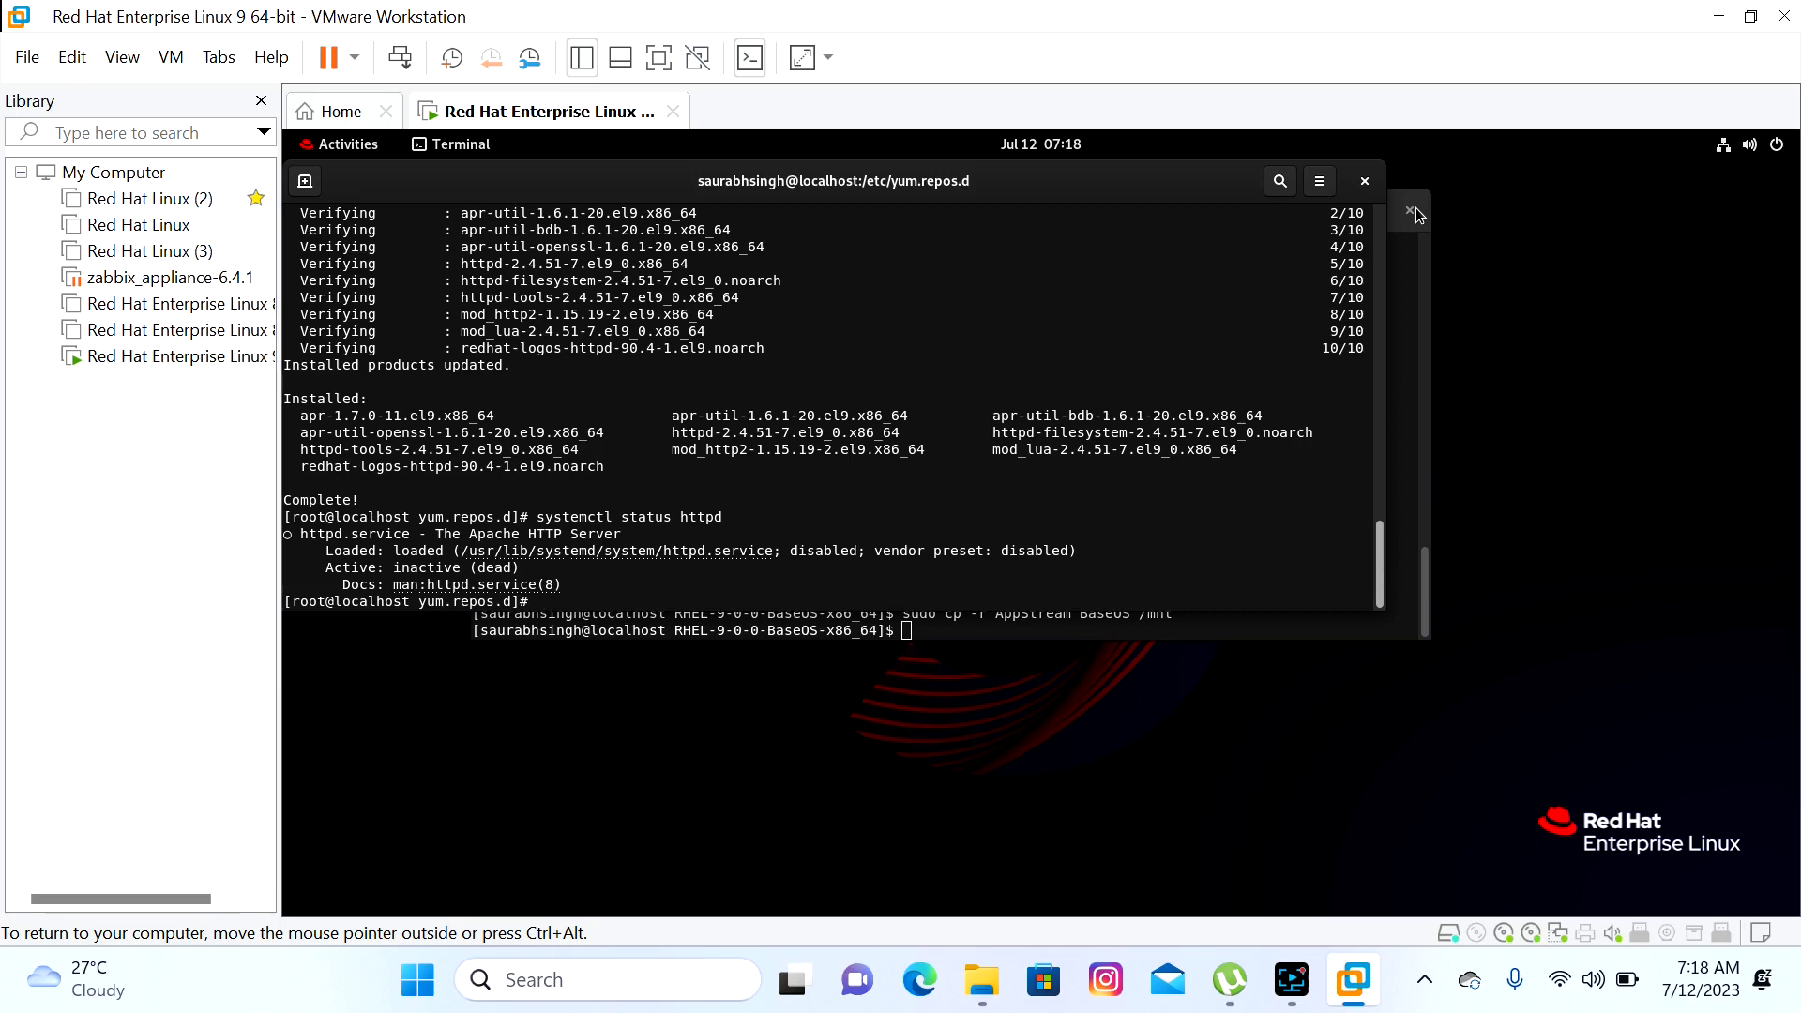
key(Up)
key(Left)
key(Left)
key(Left)
key(Left)
key(Left)
key(Left)
key(Left)
key(BackSpace)
key(BackSpace)
key(BackSpace)
key(BackSpace)
key(BackSpace)
key(BackSpace)
text(active)
key(Return)
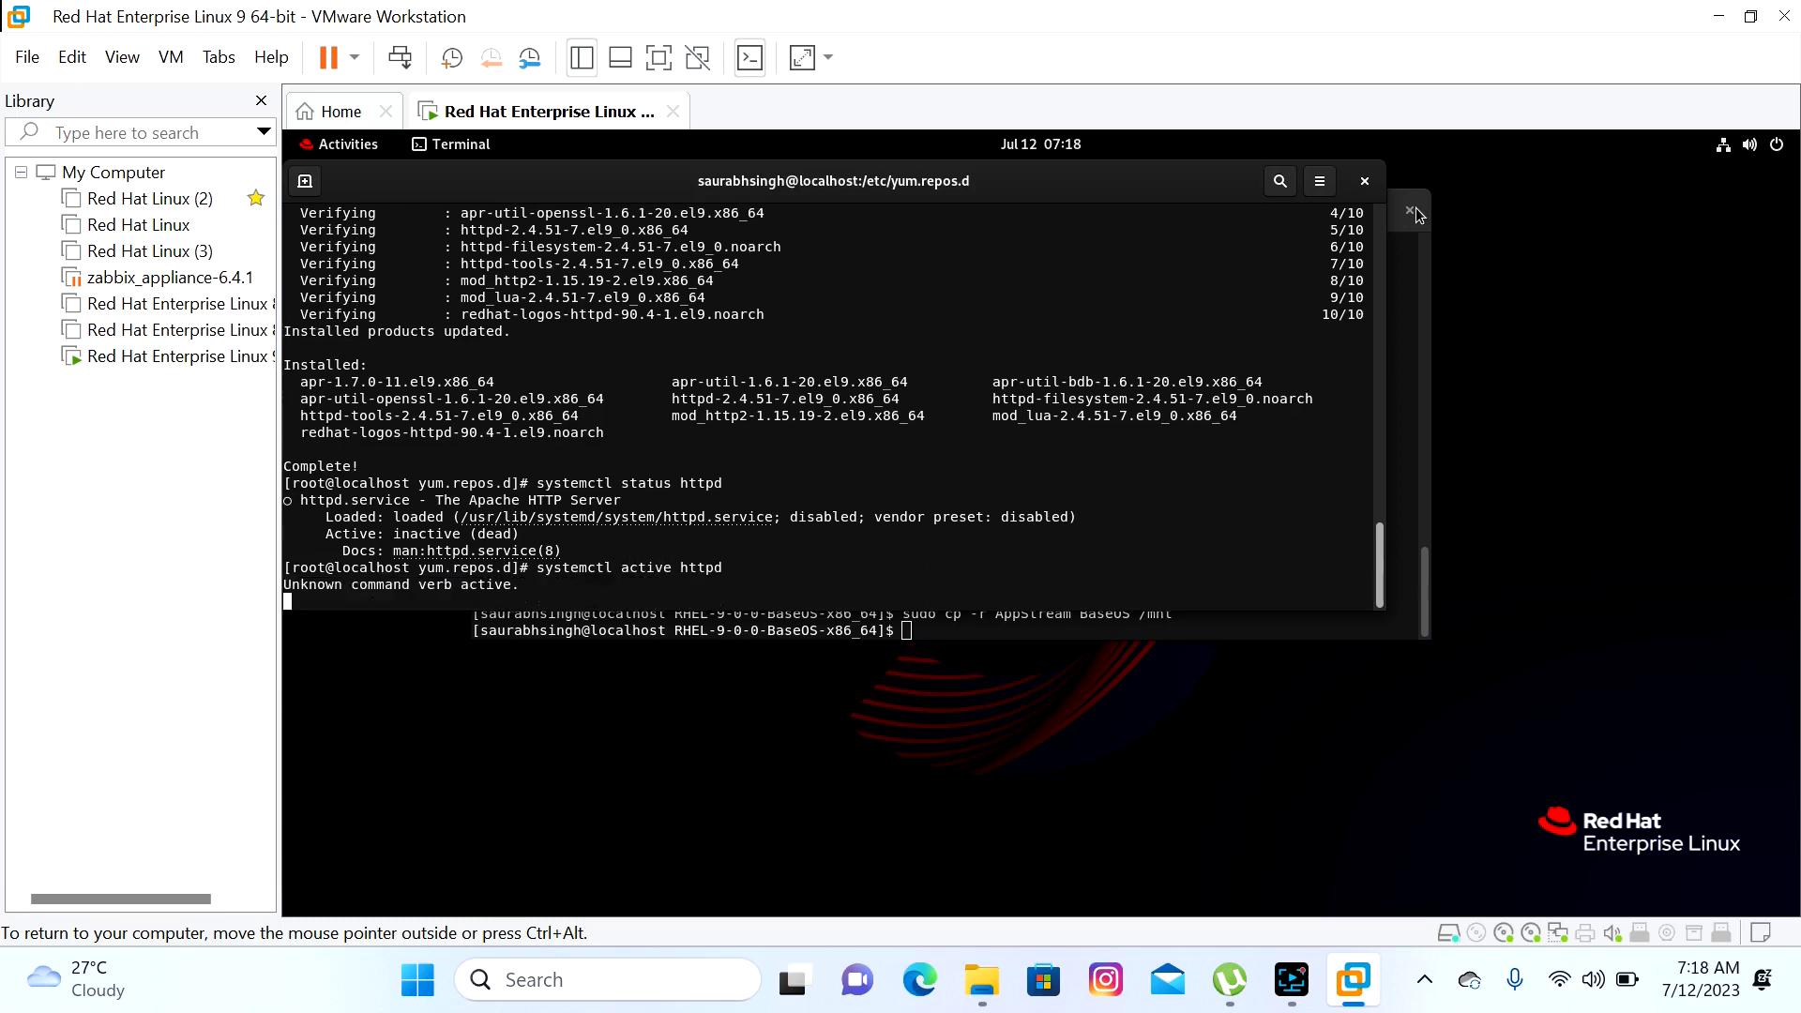
Start httpd with systemctl start and confirm it is active, listening on port 80
key(Up)
key(Left)
key(Left)
key(Left)
key(Left)
key(Left)
key(Left)
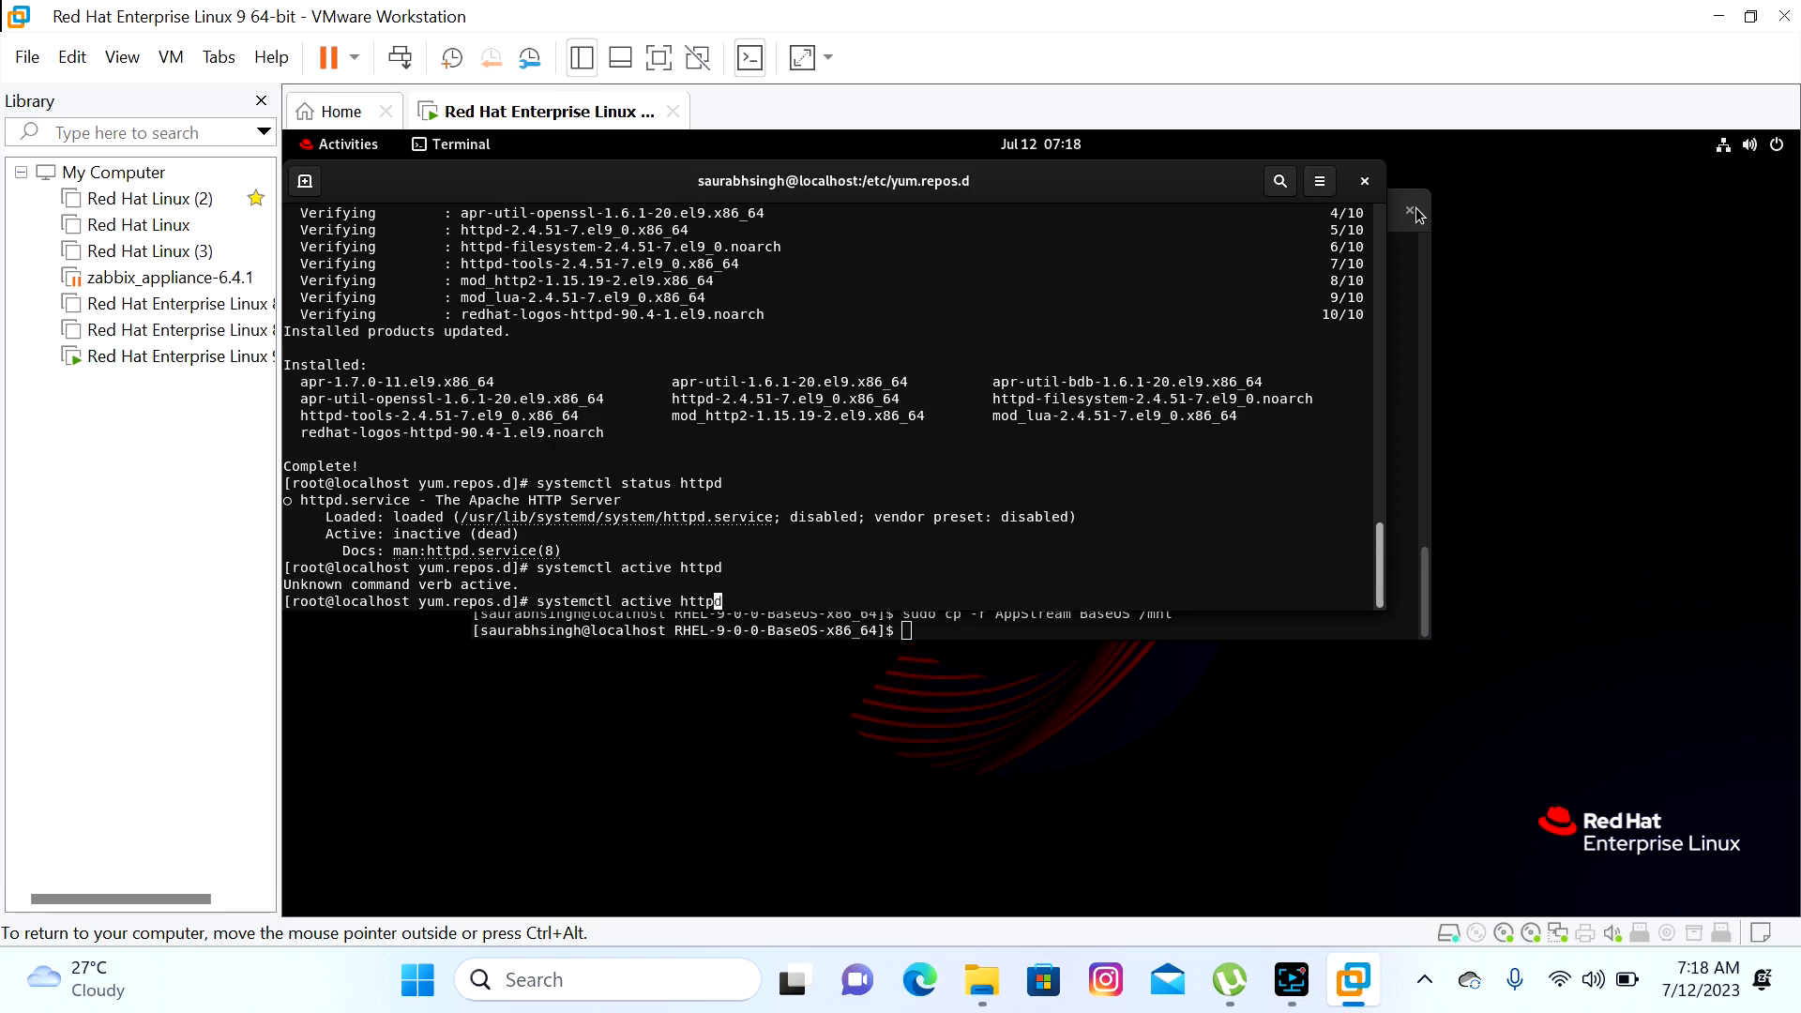
key(BackSpace)
key(BackSpace)
key(BackSpace)
key(BackSpace)
key(BackSpace)
key(BackSpace)
text(start)
key(Return)
key(Up)
key(Up)
key(Up)
key(Return)
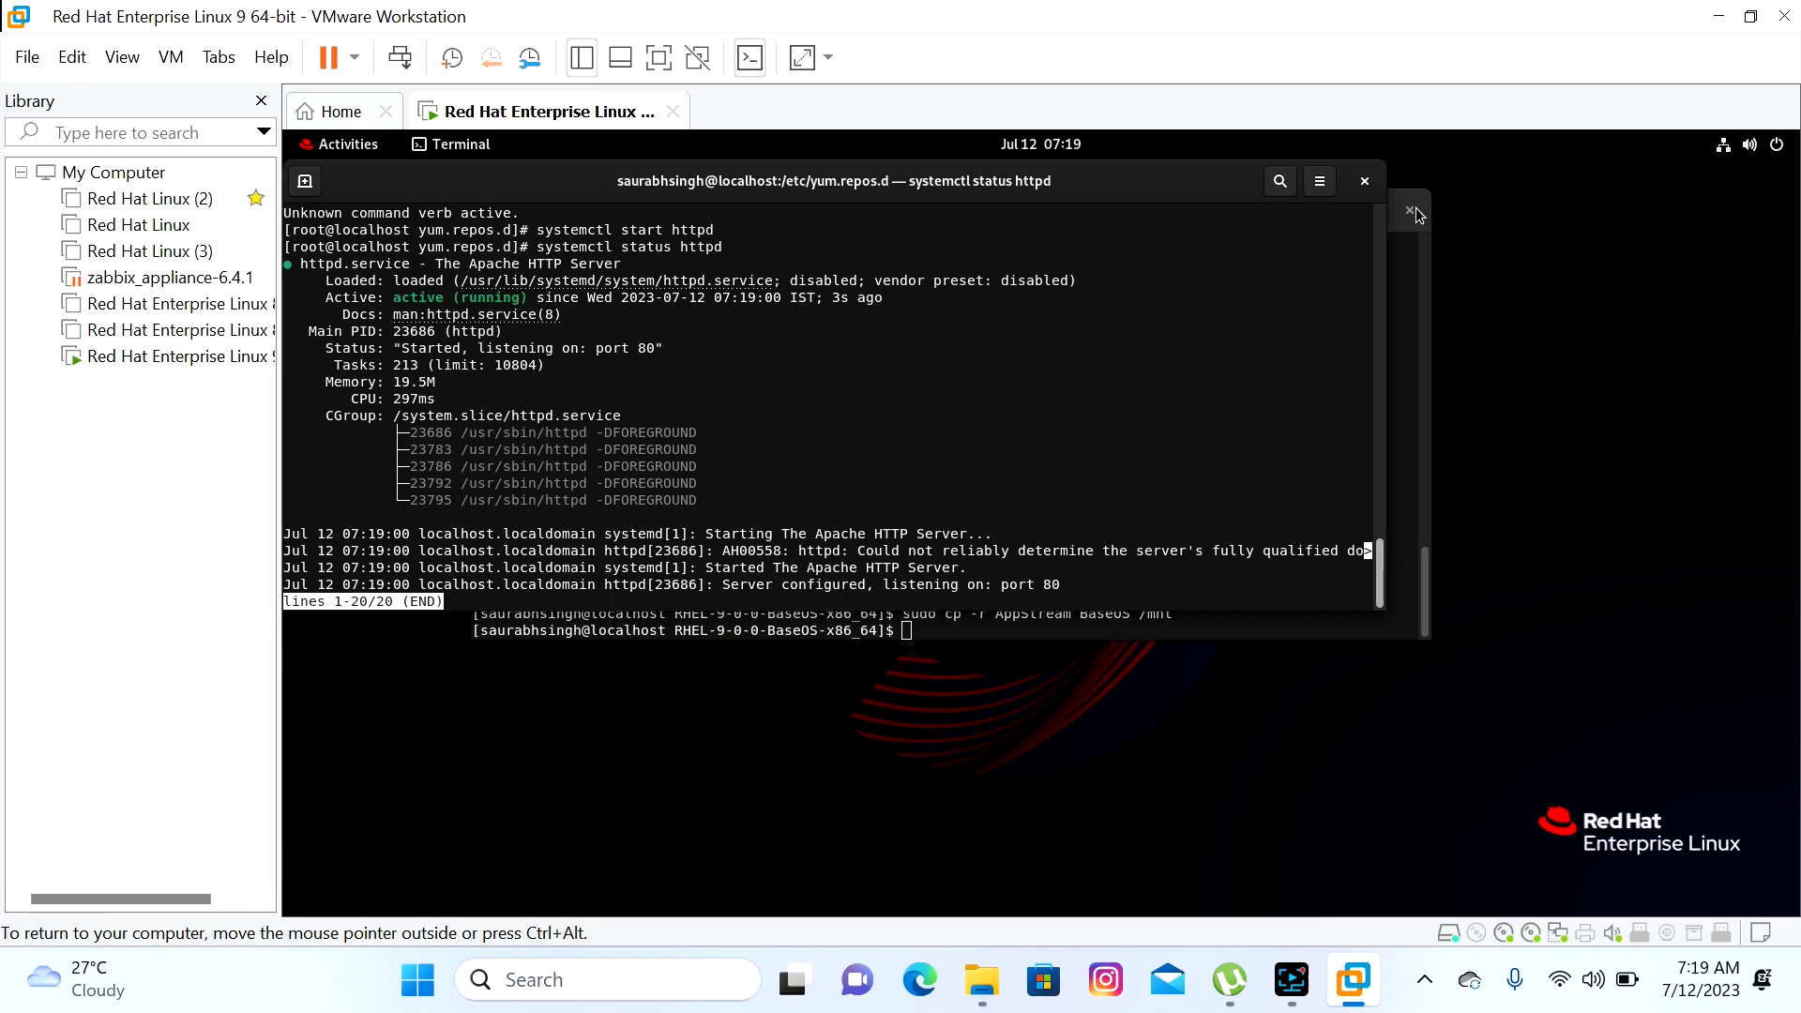
key(q)
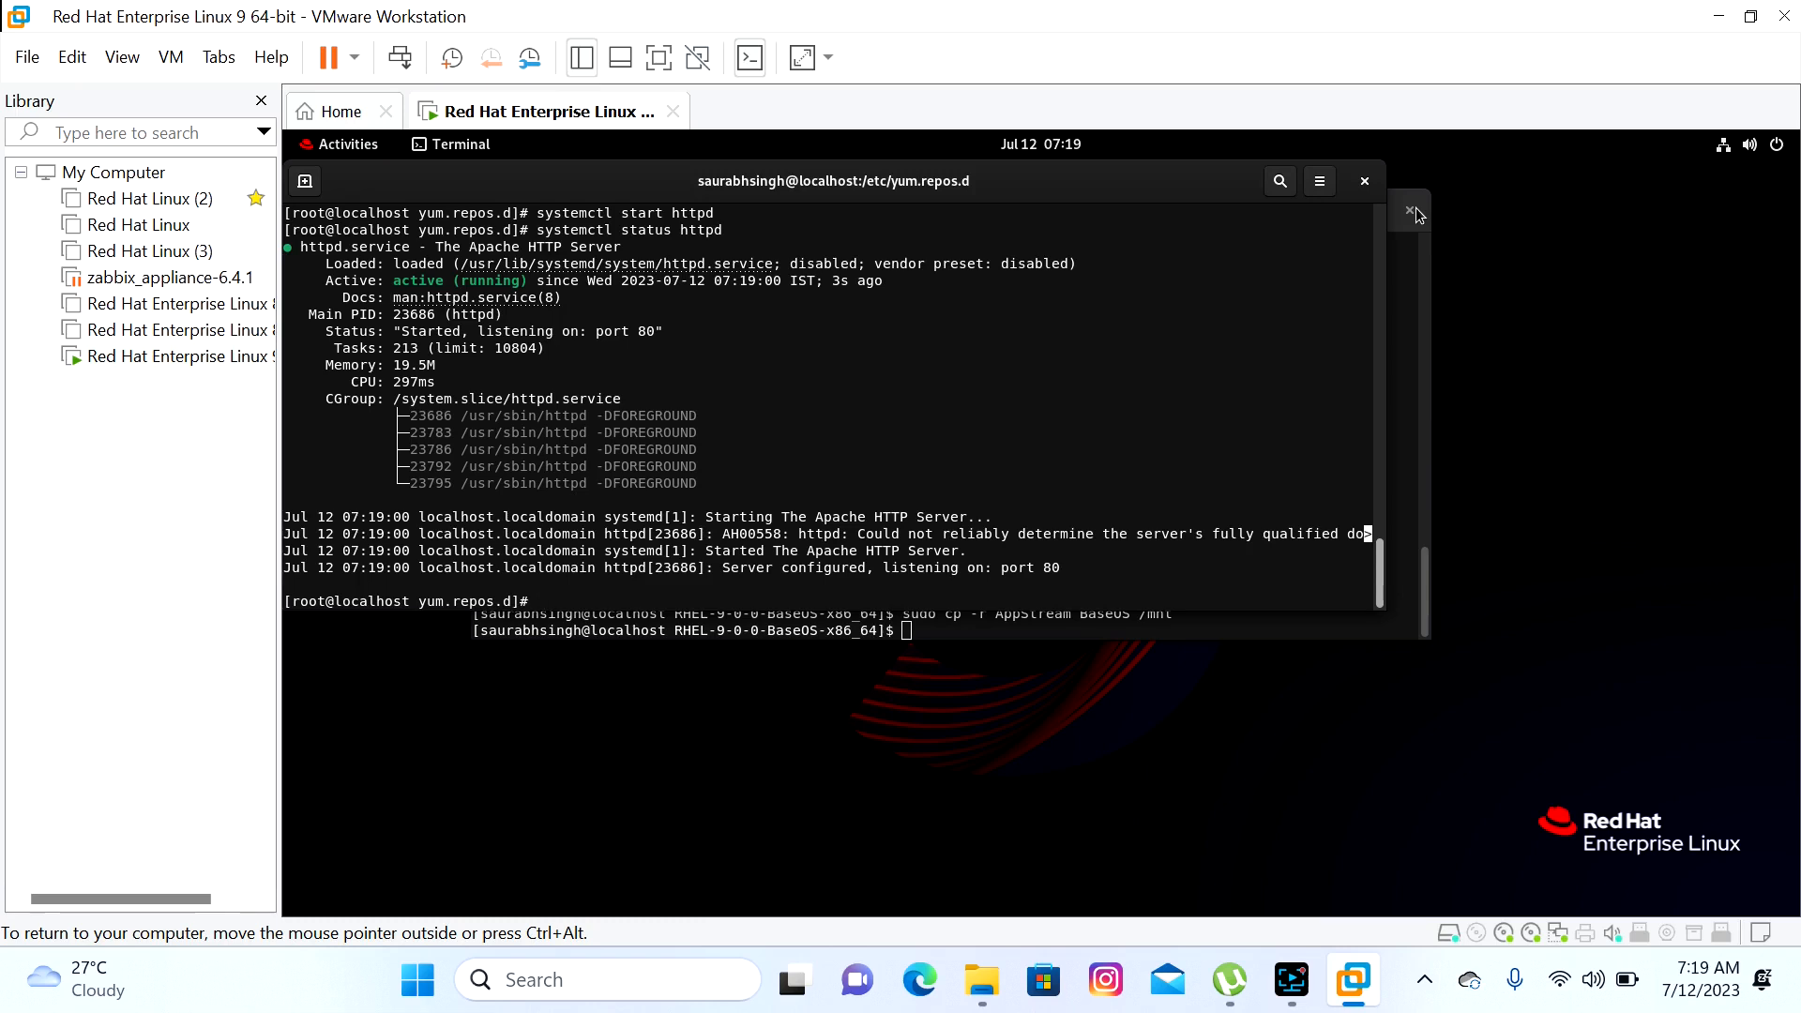
Stop httpd with systemctl stop and confirm its status shows inactive (dead)
key(Up)
key(Up)
key(Up)
key(Left)
key(Left)
key(Left)
key(Left)
key(Left)
key(Left)
key(BackSpace)
key(BackSpace)
key(BackSpace)
key(BackSpace)
key(BackSpace)
key(BackSpace)
text(stop)
key(Return)
key(Up)
key(Up)
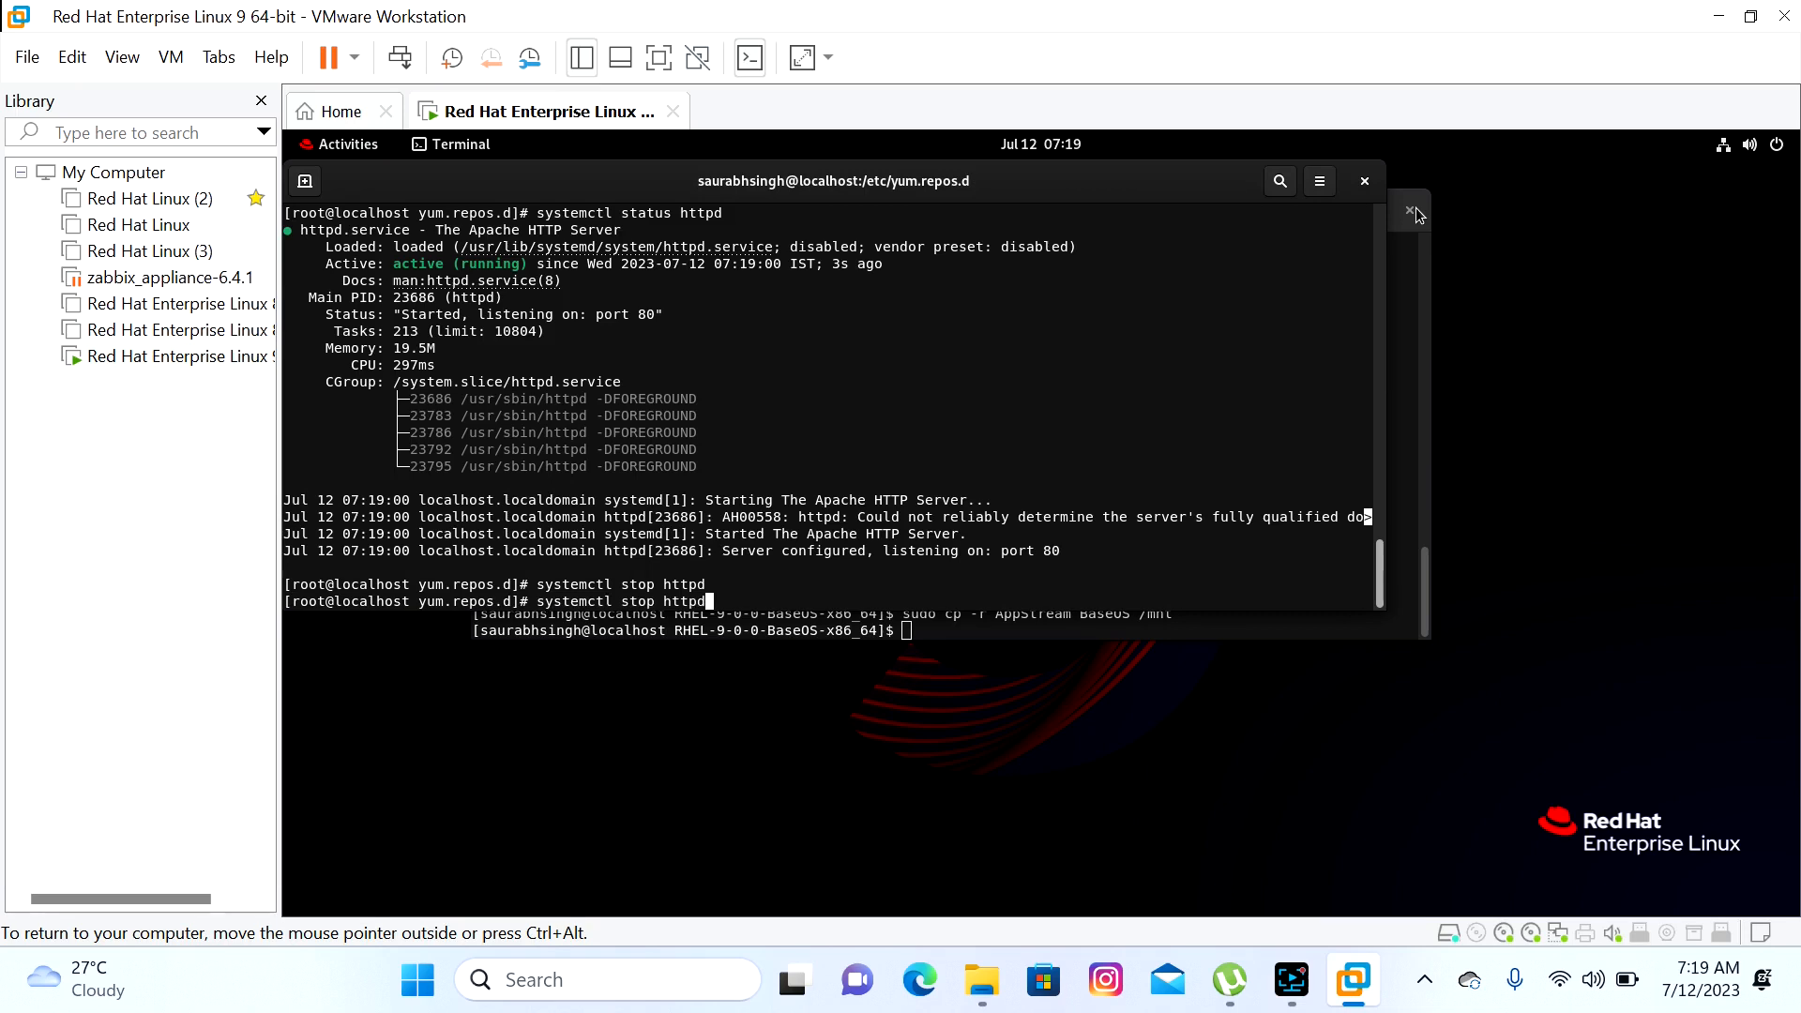
key(Return)
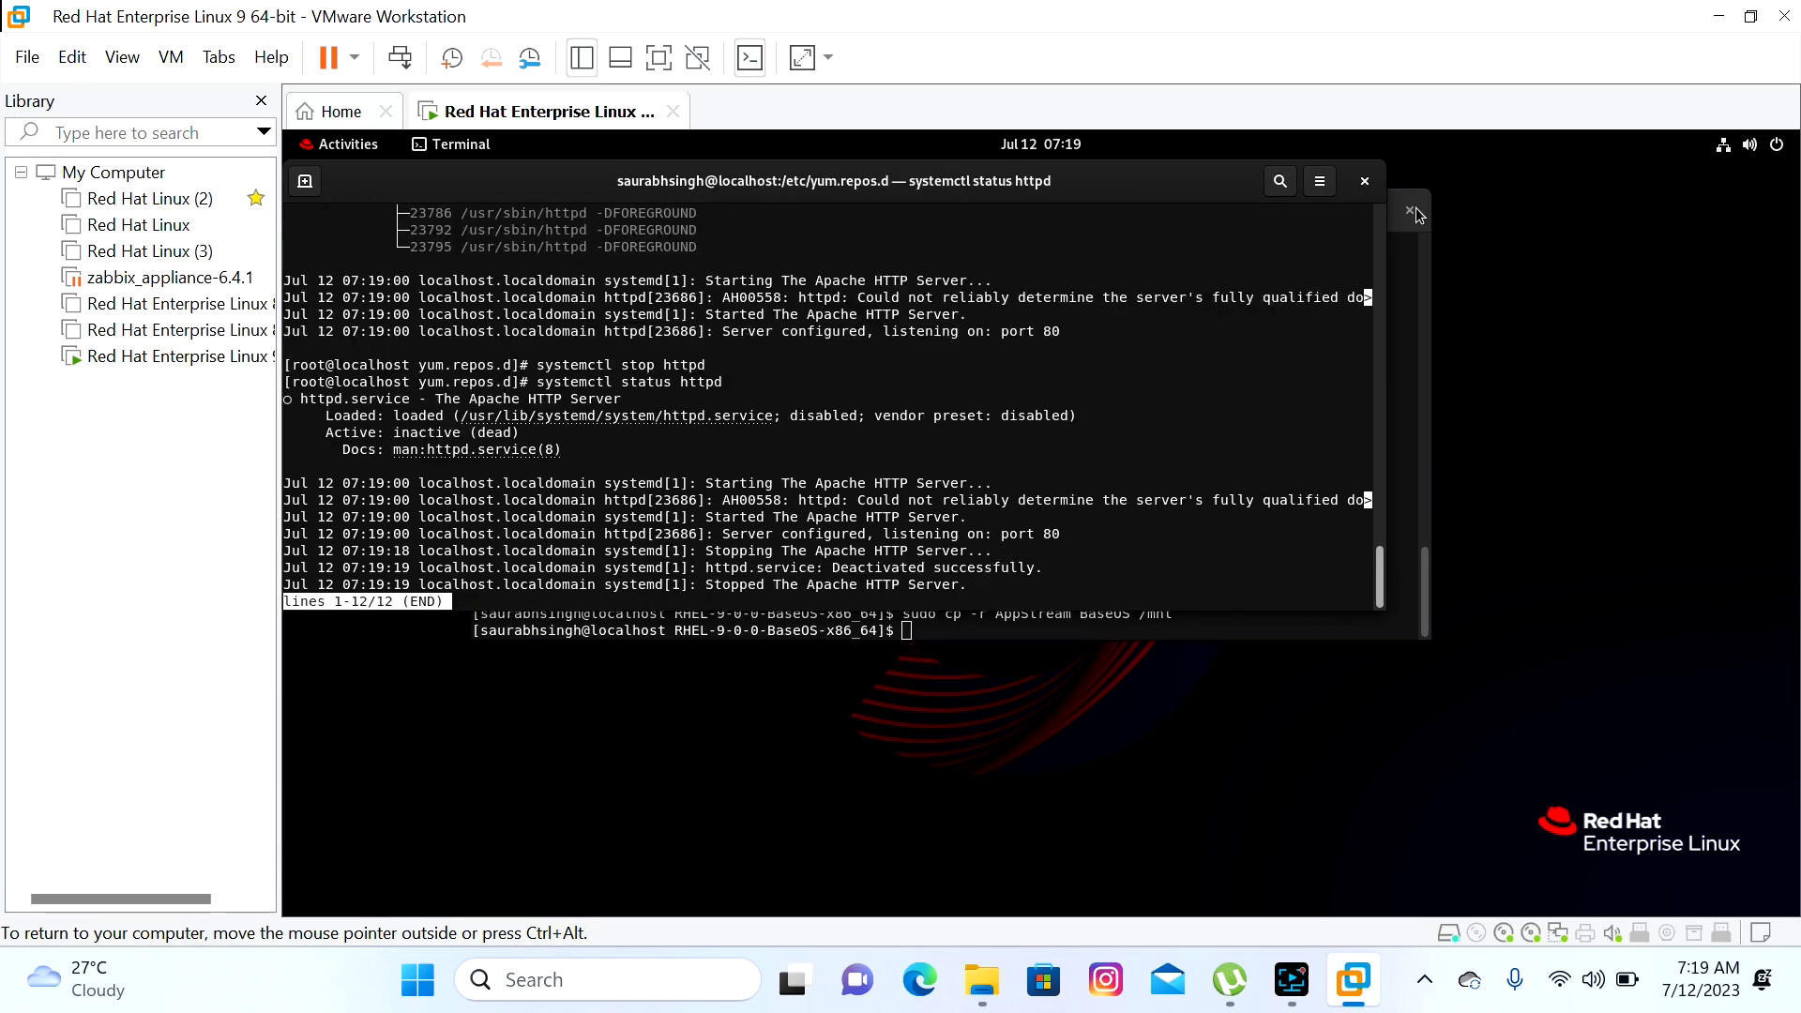
key(q)
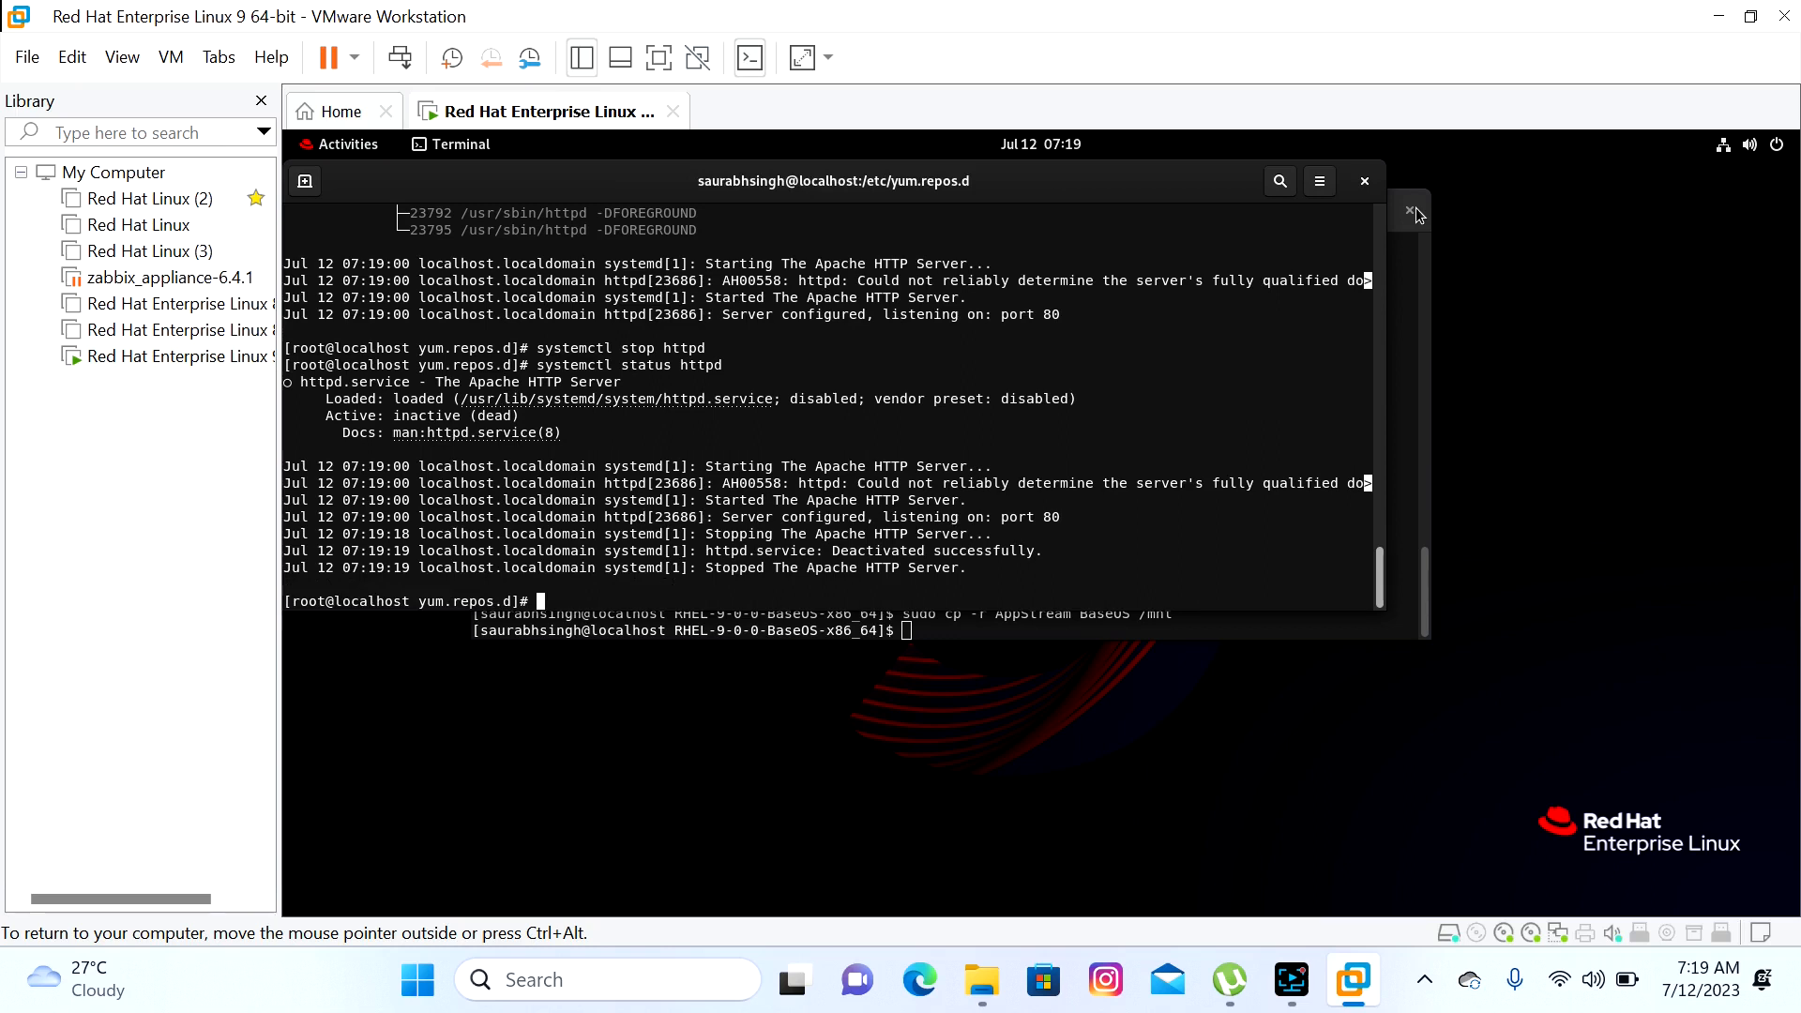